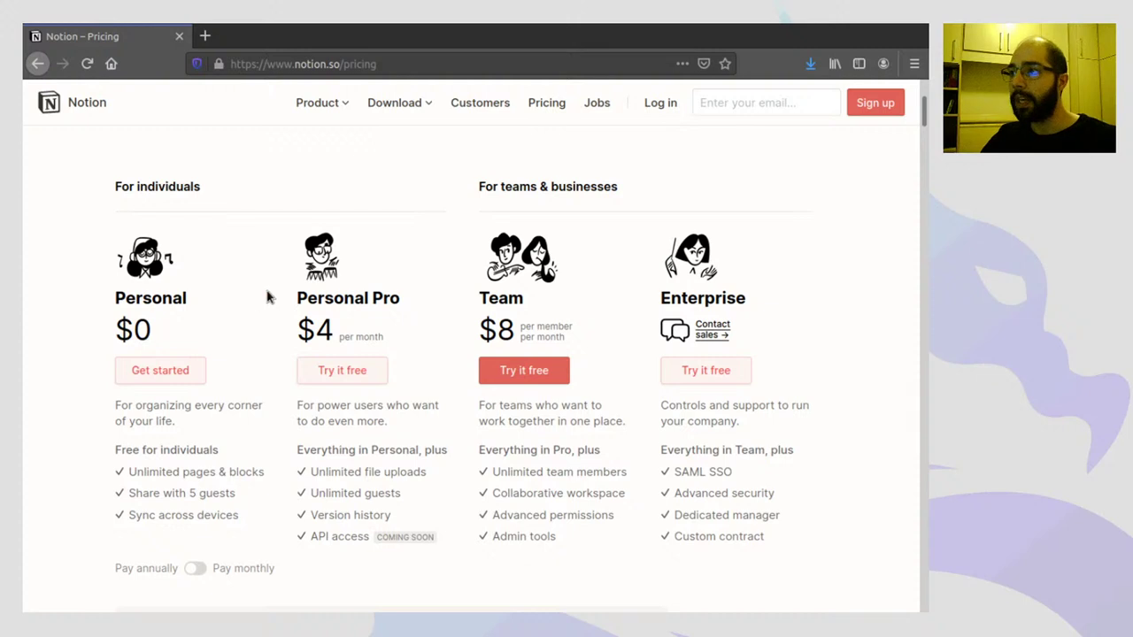
- Scroll back to the top of the Pricing page and go to Notion's Log in page
{"action": "scroll", "coordinate": [411, 239], "scroll_direction": "up", "scroll_amount": 3}
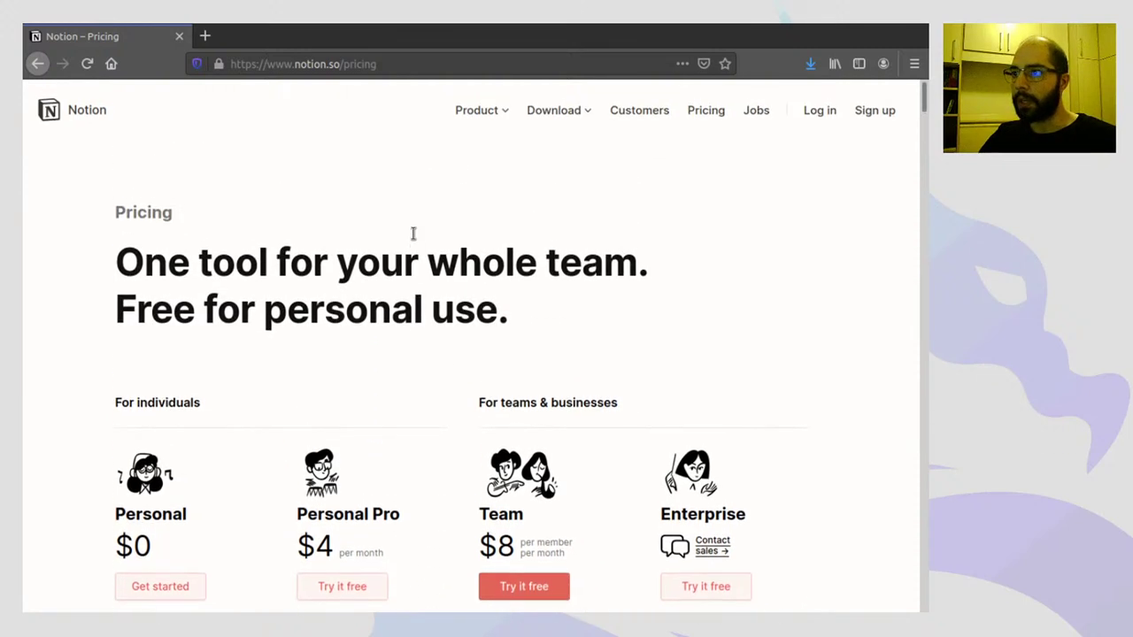
{"action": "scroll", "coordinate": [801, 183], "scroll_direction": "down", "scroll_amount": 2}
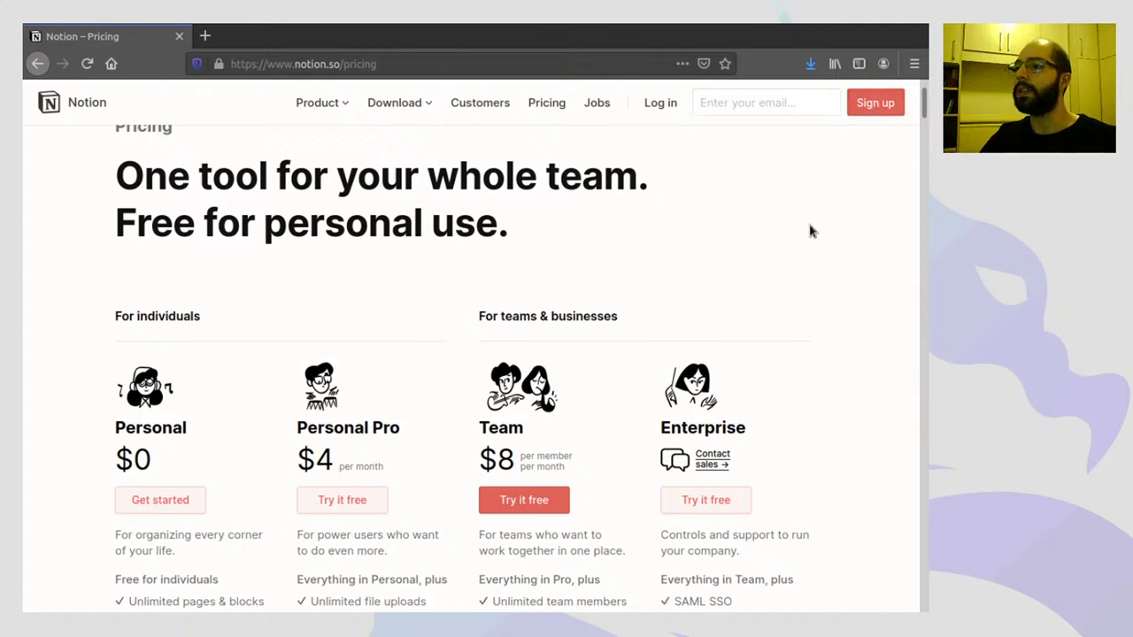
{"action": "scroll", "coordinate": [789, 236], "scroll_direction": "up", "scroll_amount": 2}
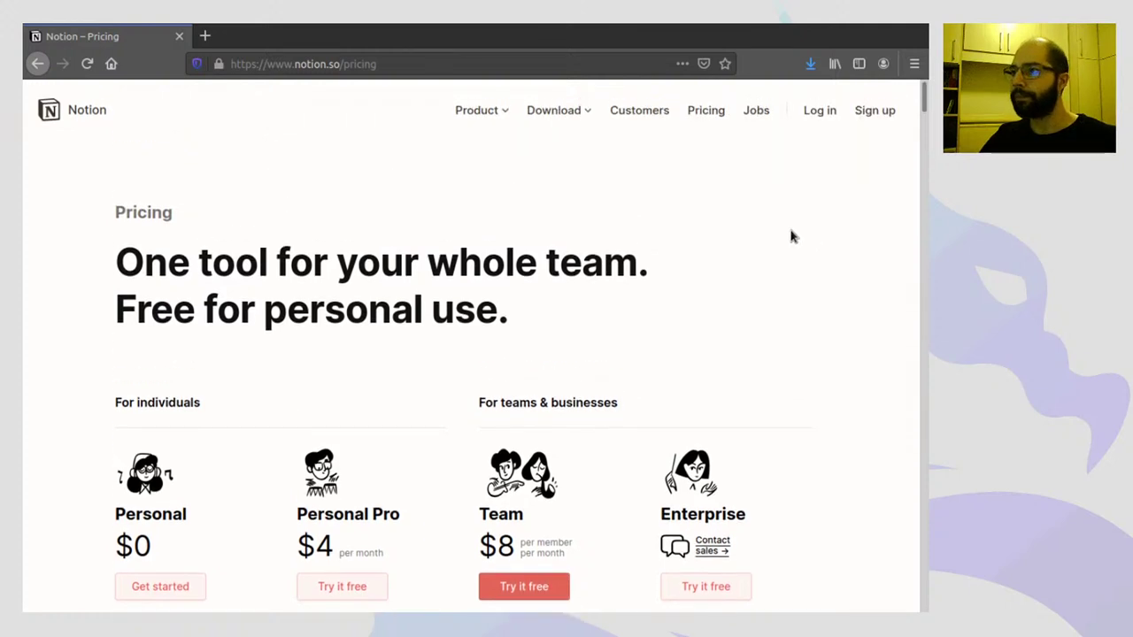
{"action": "left_click", "coordinate": [820, 112]}
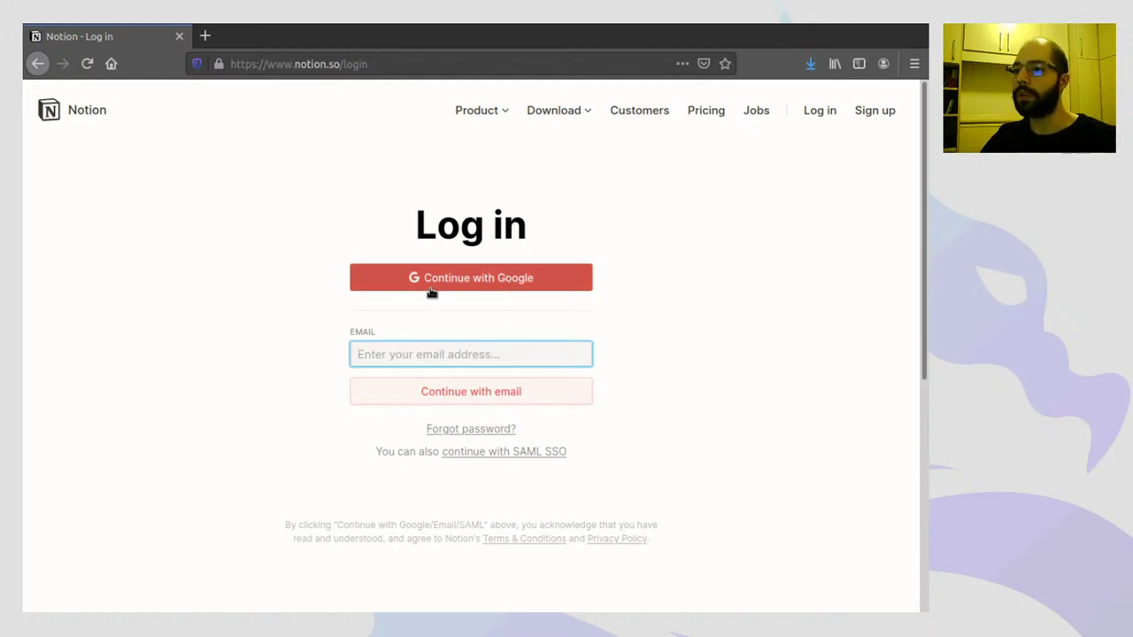
- Sign in with Google, landing on the Em branco page in Ciência & Dragões
{"action": "left_click", "coordinate": [484, 282]}
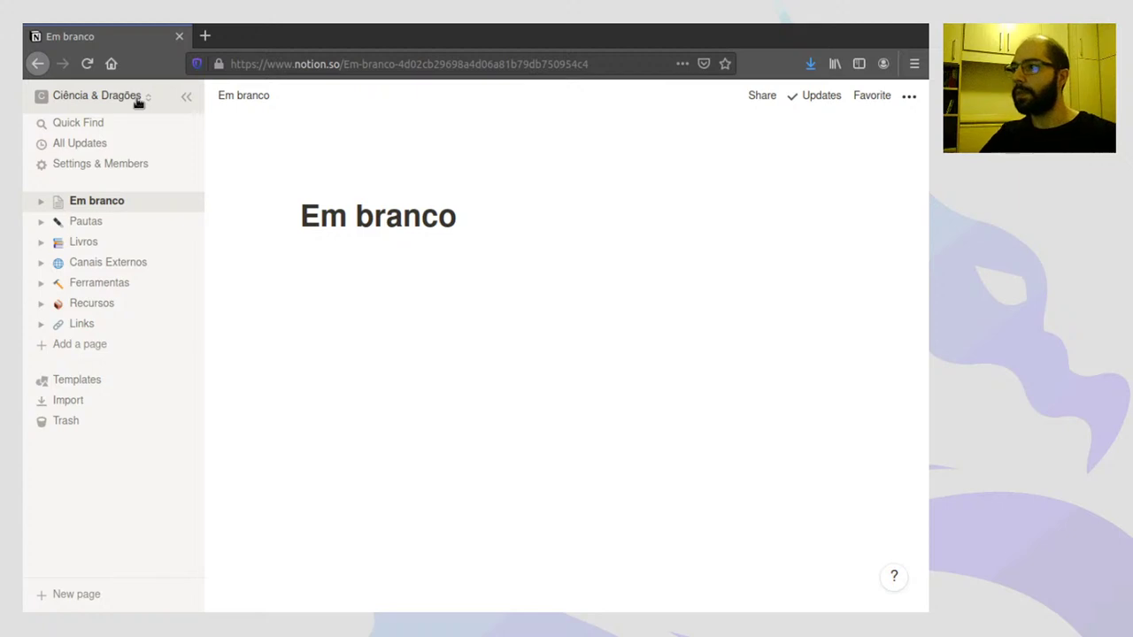
- From the workspace switcher, create a new workspace set to For myself
{"action": "left_click", "coordinate": [138, 103]}
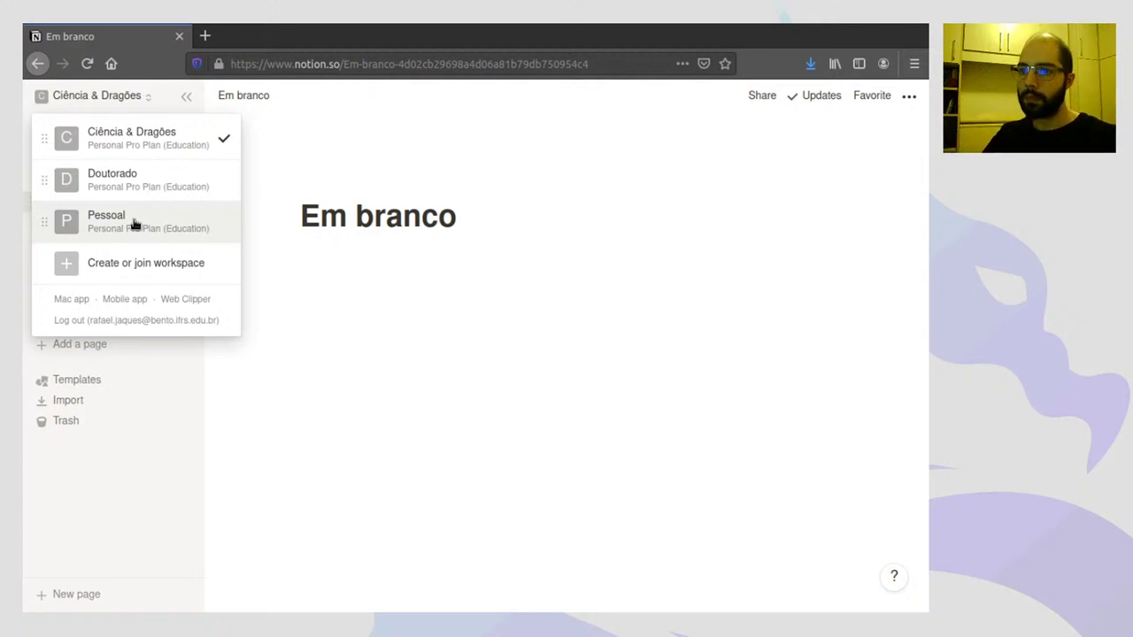
{"action": "left_click", "coordinate": [145, 265]}
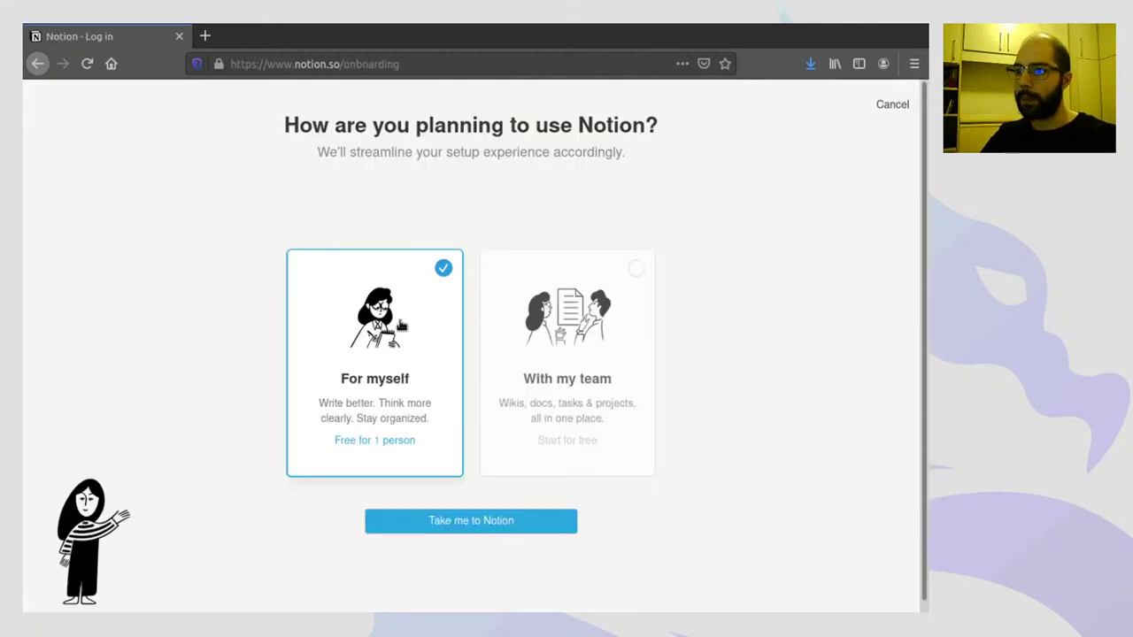
{"action": "left_click", "coordinate": [445, 525]}
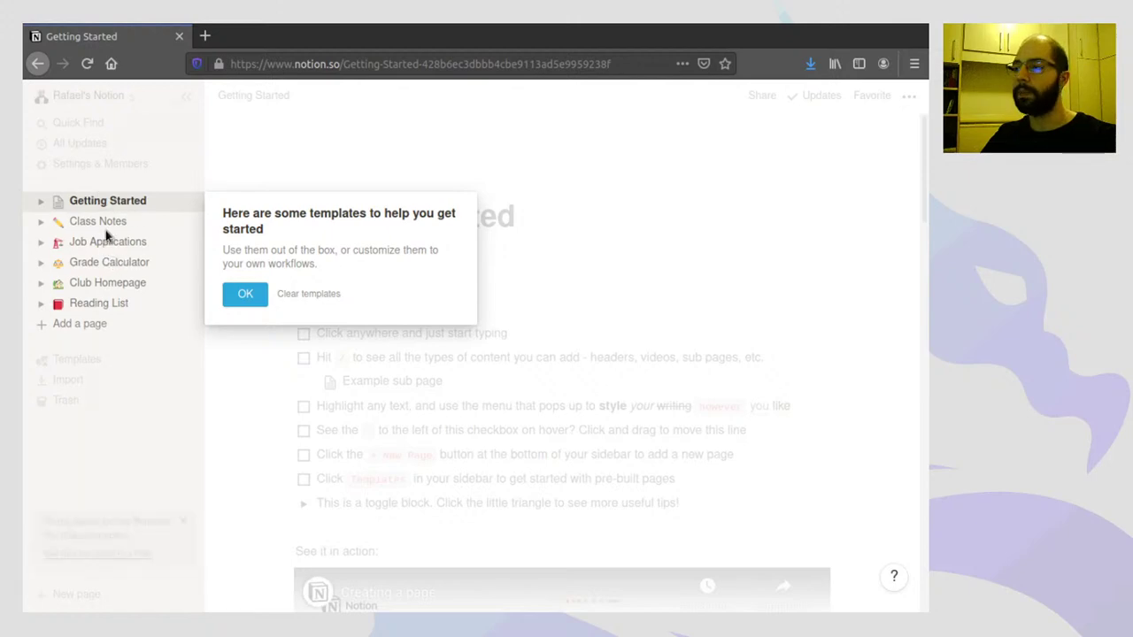
- Clear the sample templates so only Getting Started remains, then check the workspace list
{"action": "left_click", "coordinate": [308, 294]}
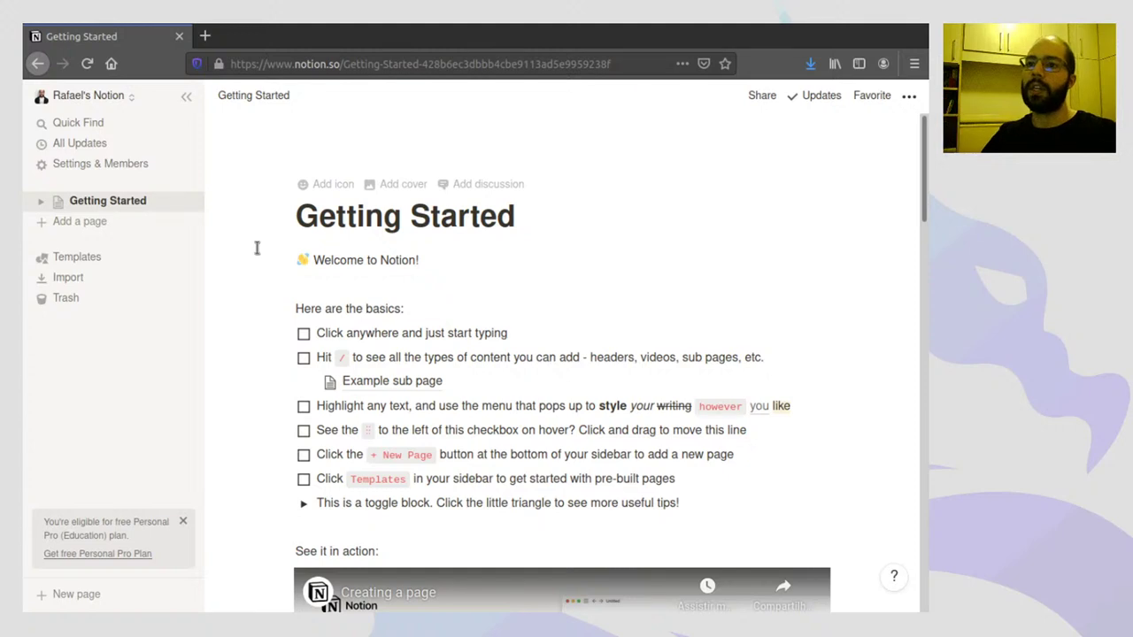
{"action": "left_click", "coordinate": [122, 98]}
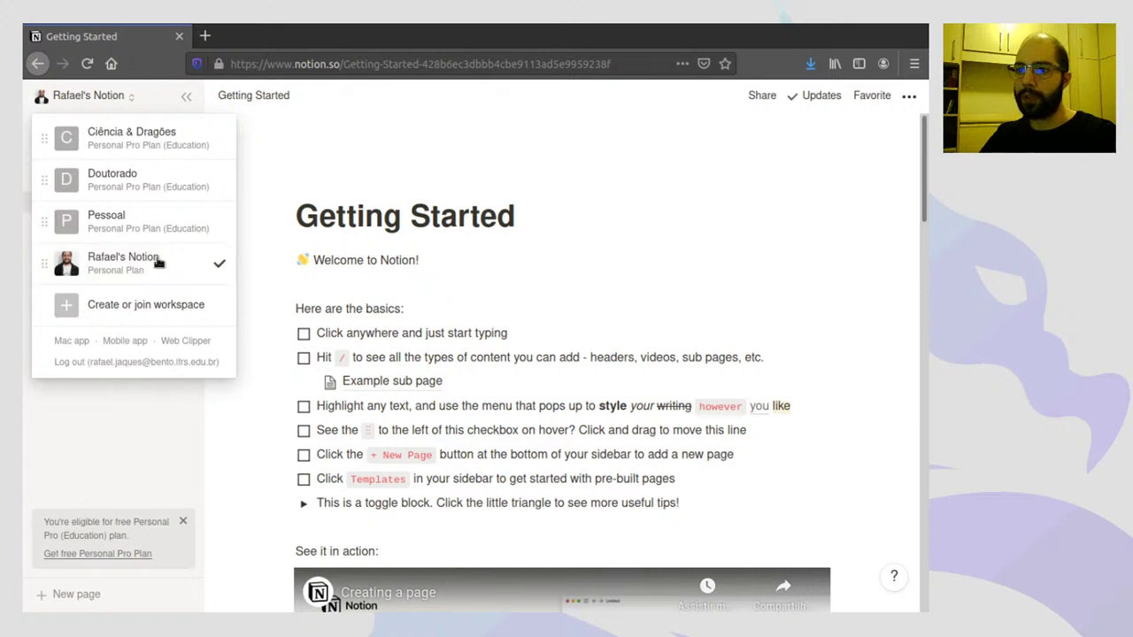
{"action": "left_click", "coordinate": [243, 260]}
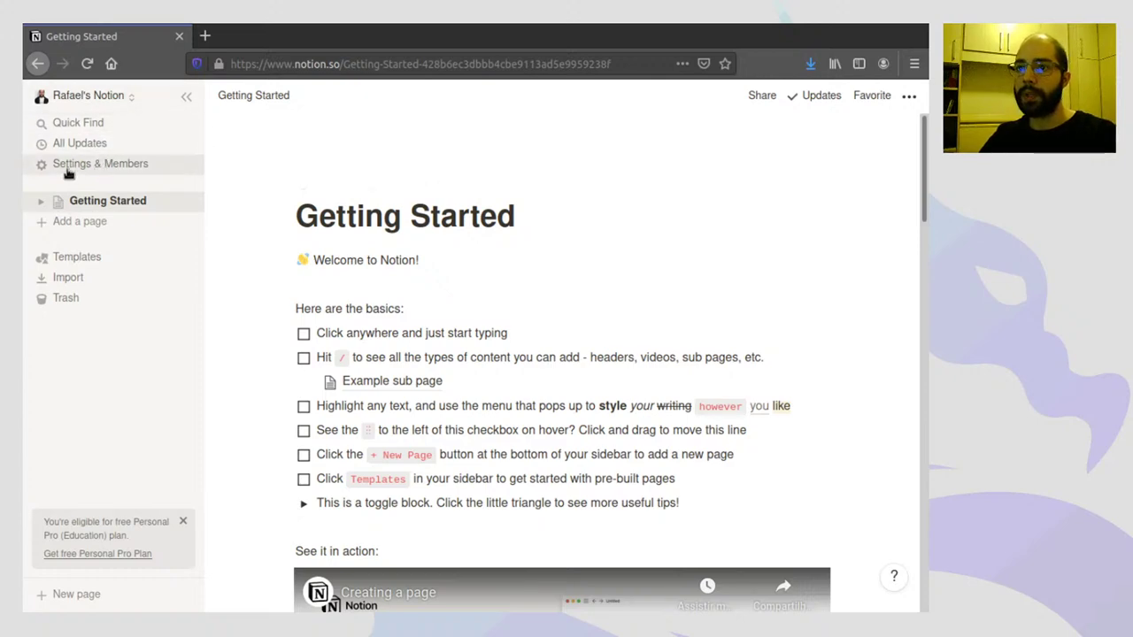
- Open Settings & Members and look through the Settings and Members sections
{"action": "left_click", "coordinate": [68, 168]}
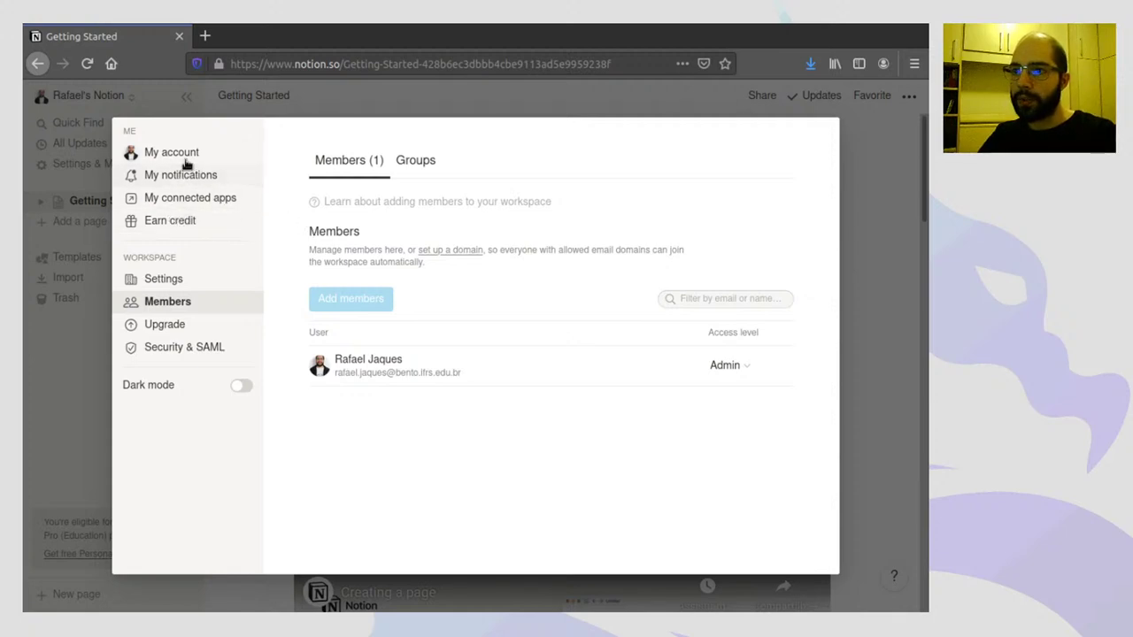
{"action": "left_click", "coordinate": [183, 281]}
{"action": "scroll", "coordinate": [597, 351], "scroll_direction": "down", "scroll_amount": 5}
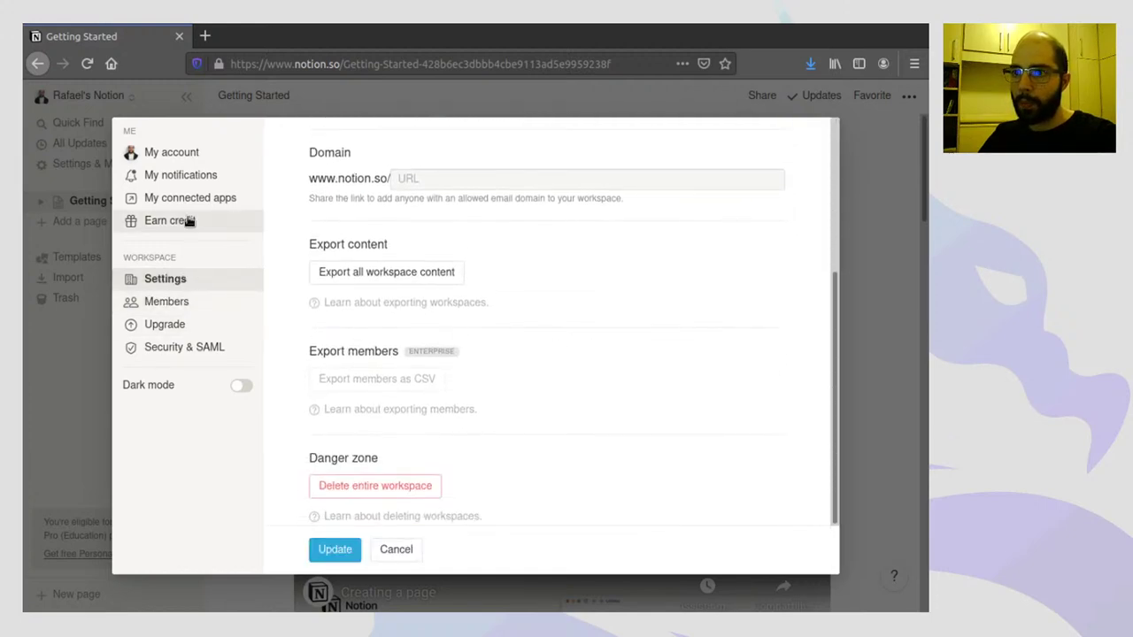
{"action": "left_click", "coordinate": [182, 303]}
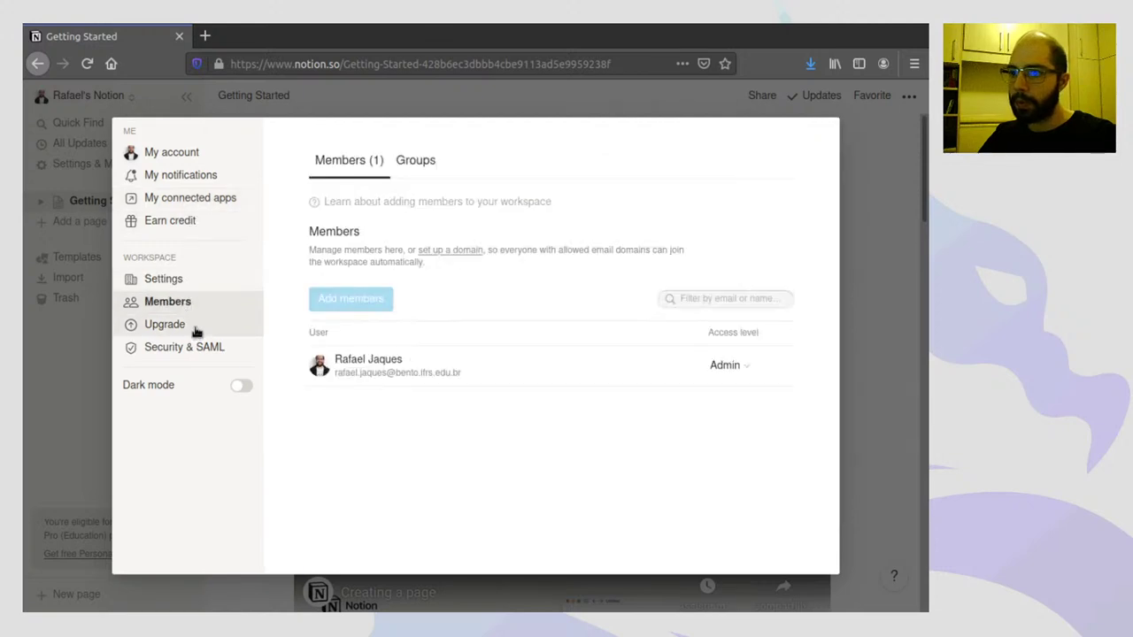
- View the Upgrade page comparing Personal, Personal Pro, Team and Enterprise plans
{"action": "left_click", "coordinate": [195, 328]}
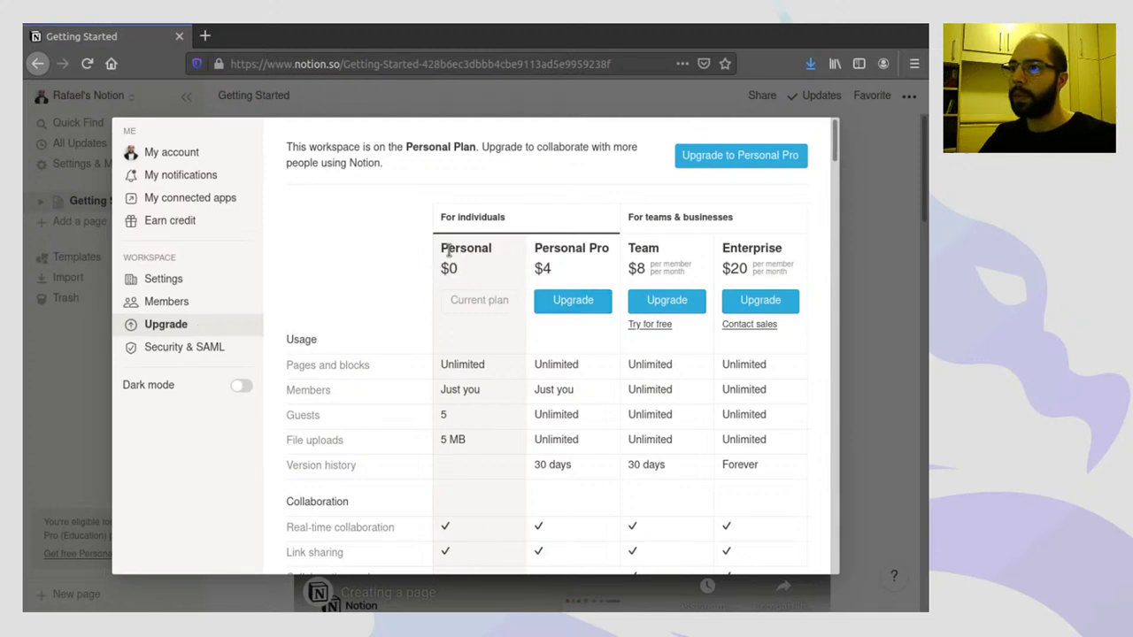
{"action": "scroll", "coordinate": [575, 306], "scroll_direction": "down", "scroll_amount": 5}
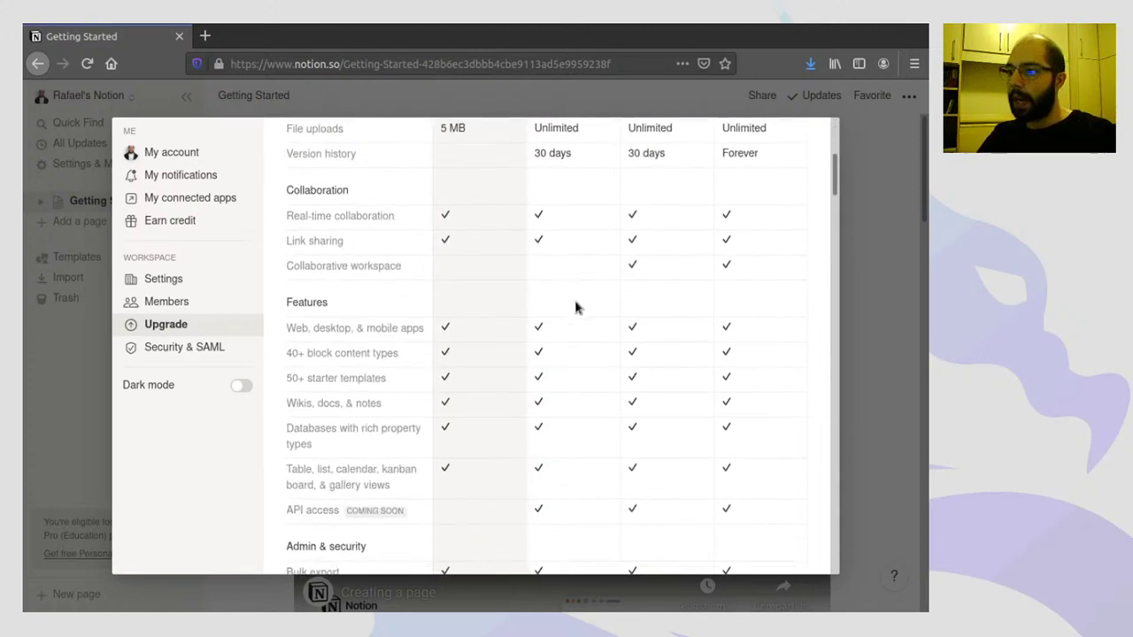
{"action": "scroll", "coordinate": [576, 305], "scroll_direction": "down", "scroll_amount": 10}
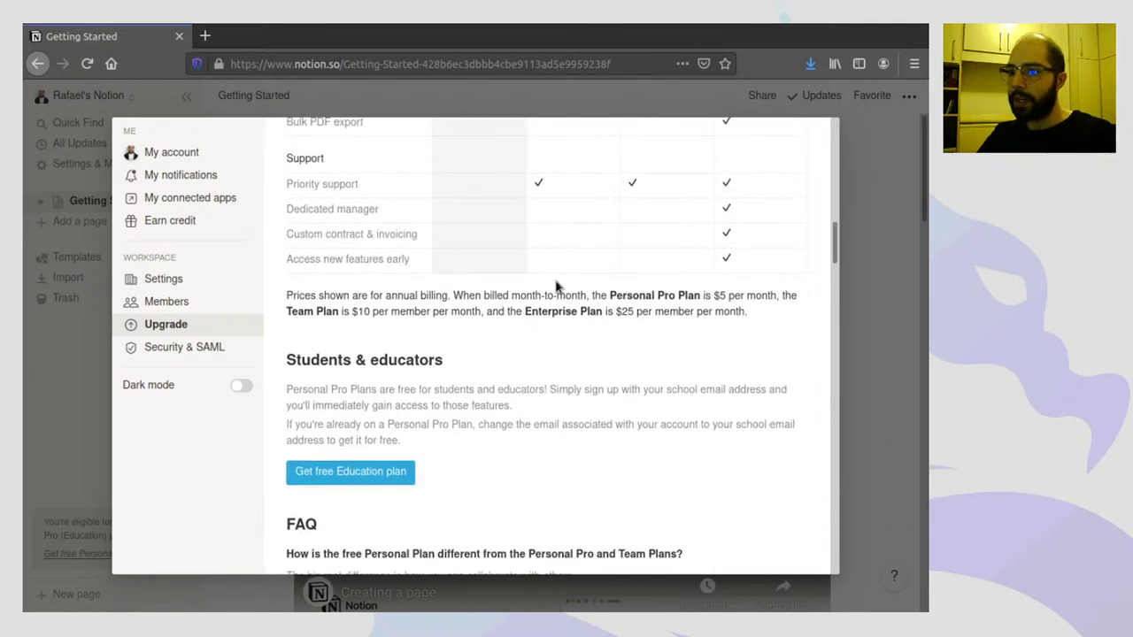
{"action": "scroll", "coordinate": [556, 285], "scroll_direction": "down", "scroll_amount": 3}
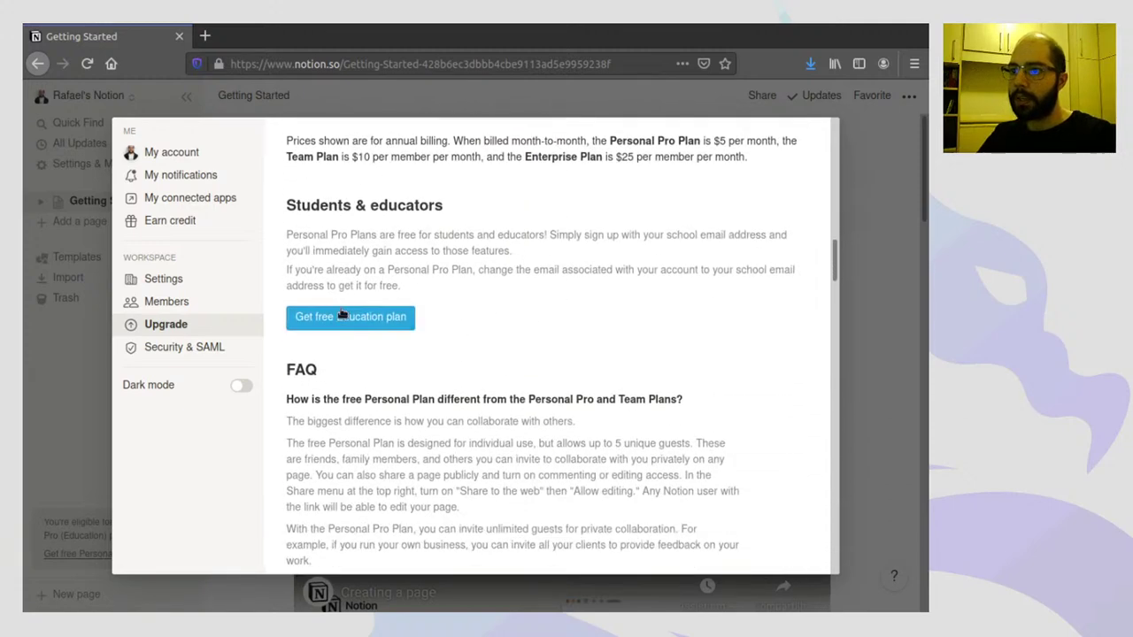
{"action": "scroll", "coordinate": [417, 334], "scroll_direction": "down", "scroll_amount": 3}
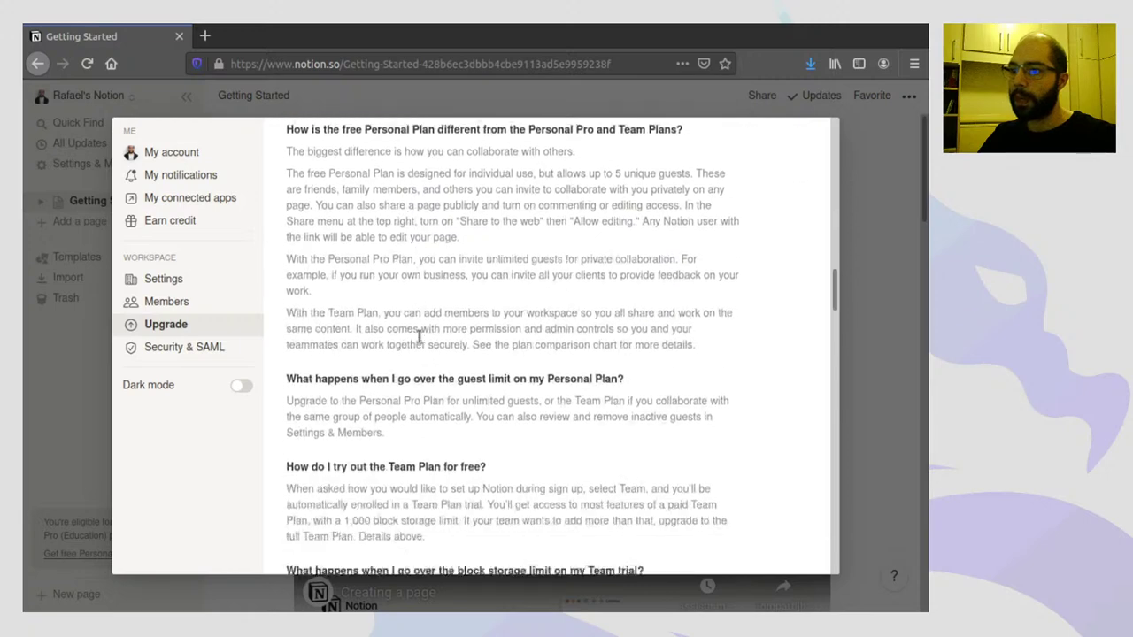
{"action": "scroll", "coordinate": [417, 335], "scroll_direction": "down", "scroll_amount": 3}
{"action": "scroll", "coordinate": [420, 339], "scroll_direction": "up", "scroll_amount": 9}
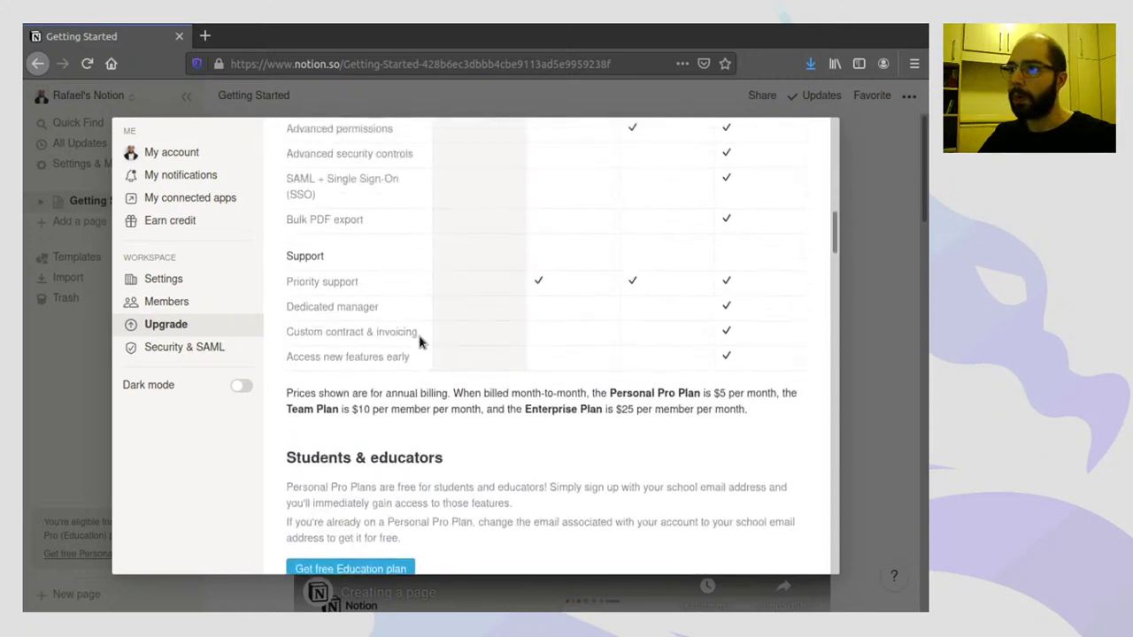
{"action": "scroll", "coordinate": [421, 341], "scroll_direction": "up", "scroll_amount": 10}
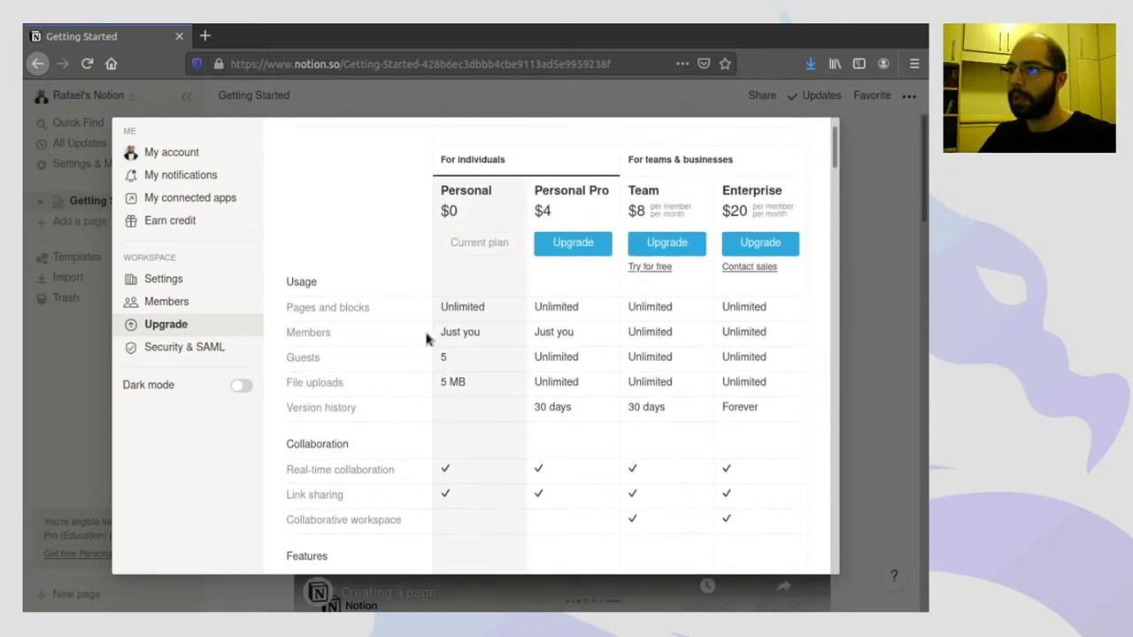
- Start and cancel a Personal Pro subscription, then scroll to the Students & educators offer
{"action": "left_click", "coordinate": [589, 264]}
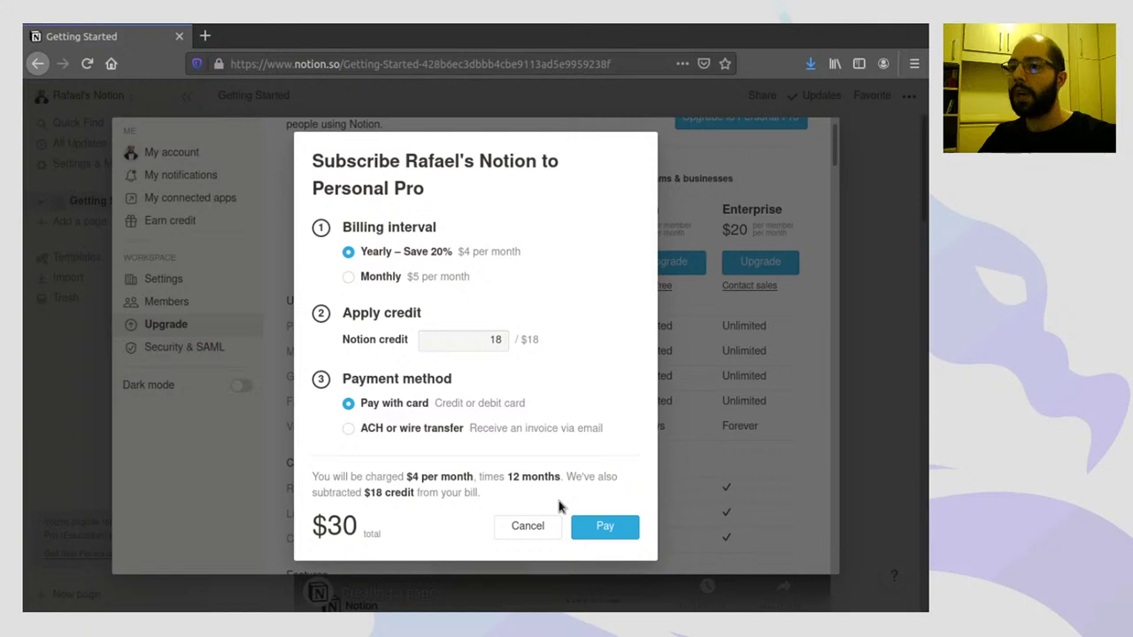
{"action": "left_click", "coordinate": [533, 528]}
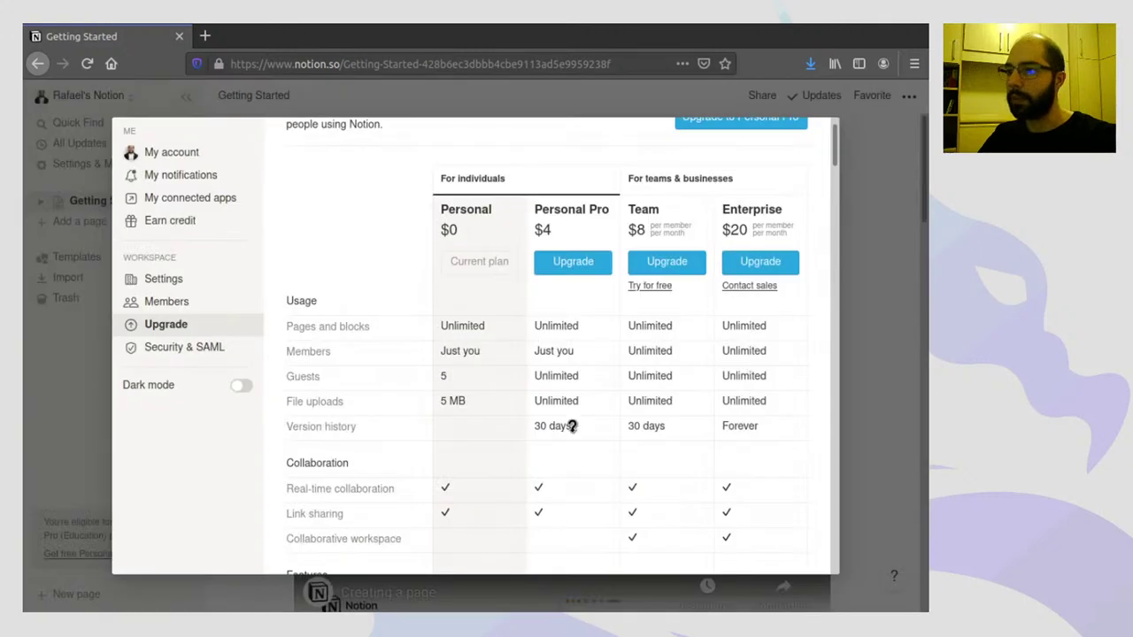
{"action": "scroll", "coordinate": [548, 294], "scroll_direction": "down", "scroll_amount": 5}
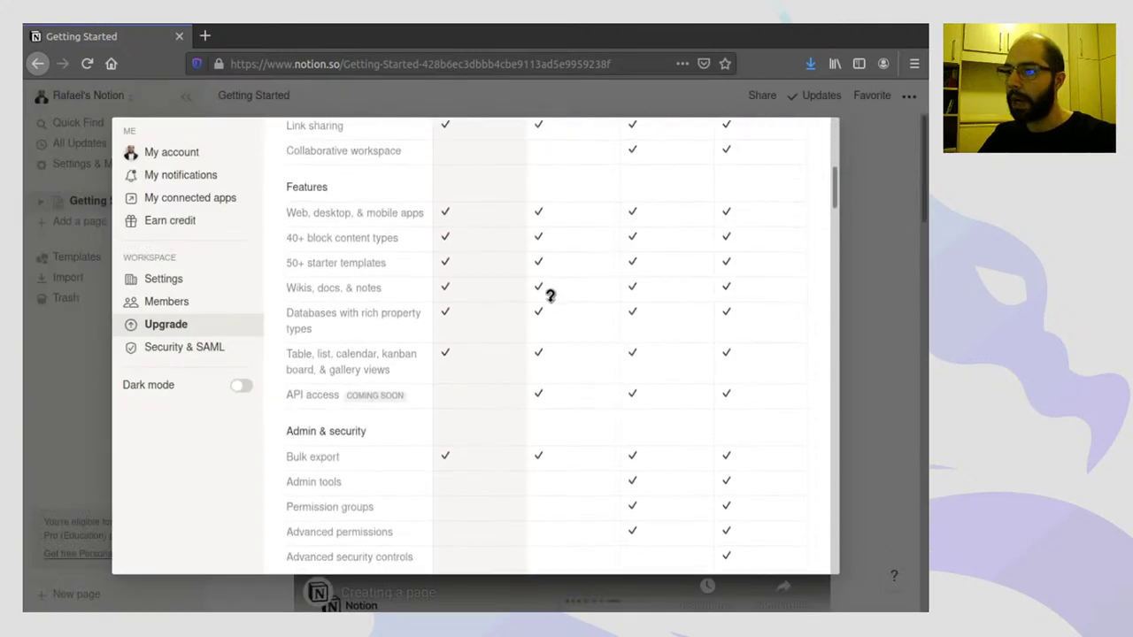
{"action": "scroll", "coordinate": [551, 301], "scroll_direction": "down", "scroll_amount": 8}
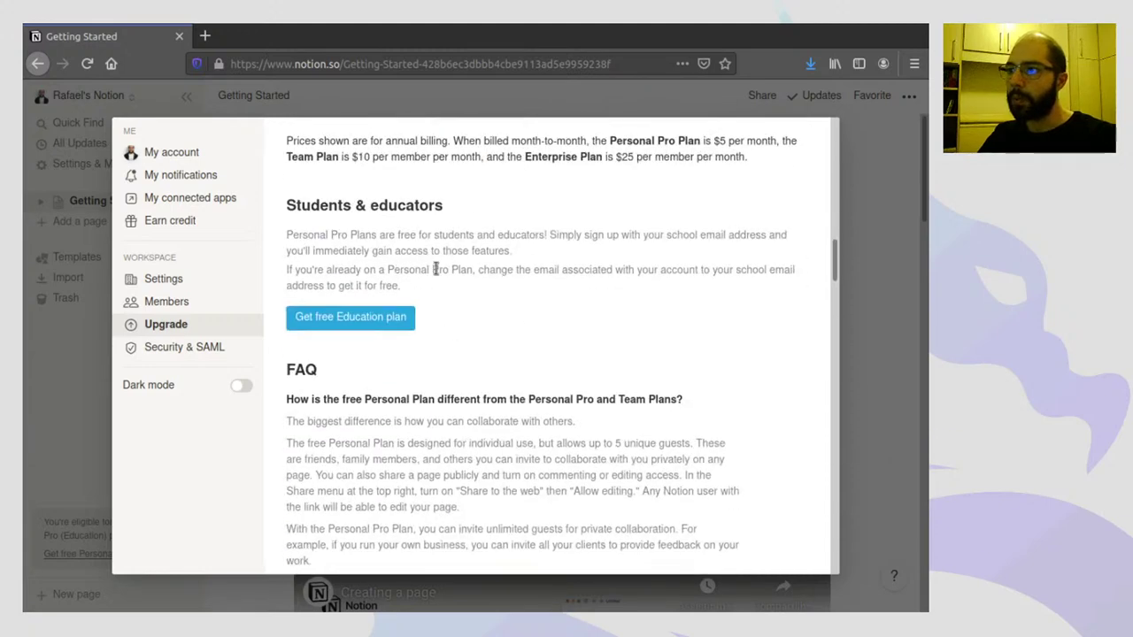
- Claim the free $0/month Education plan without setting a password, then close settings
{"action": "left_click", "coordinate": [351, 317]}
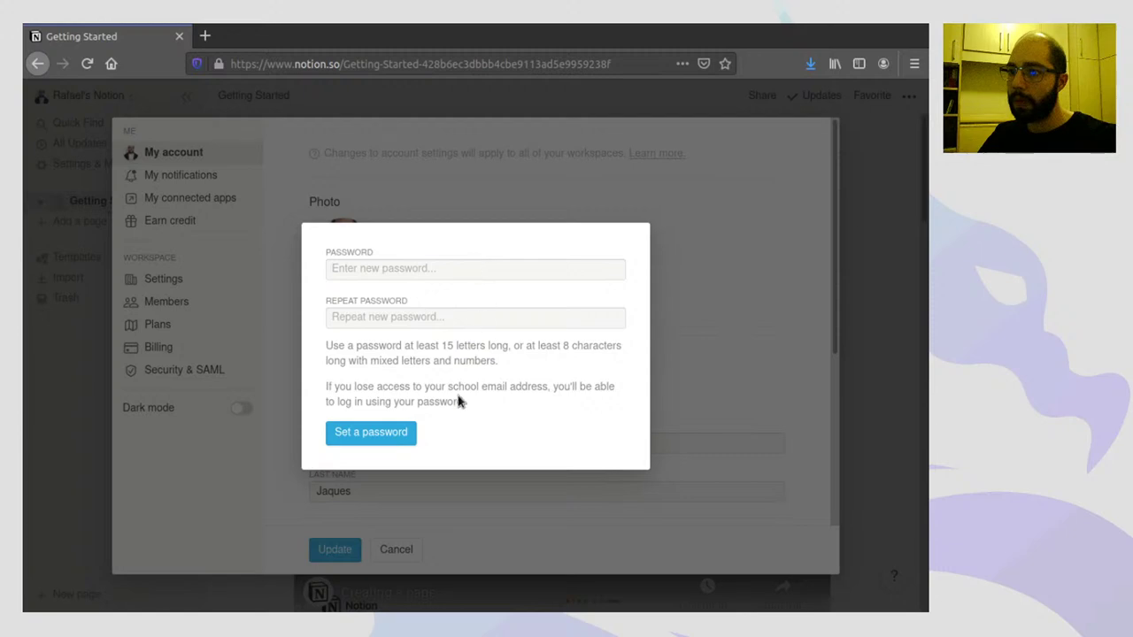
{"action": "left_click", "coordinate": [672, 279]}
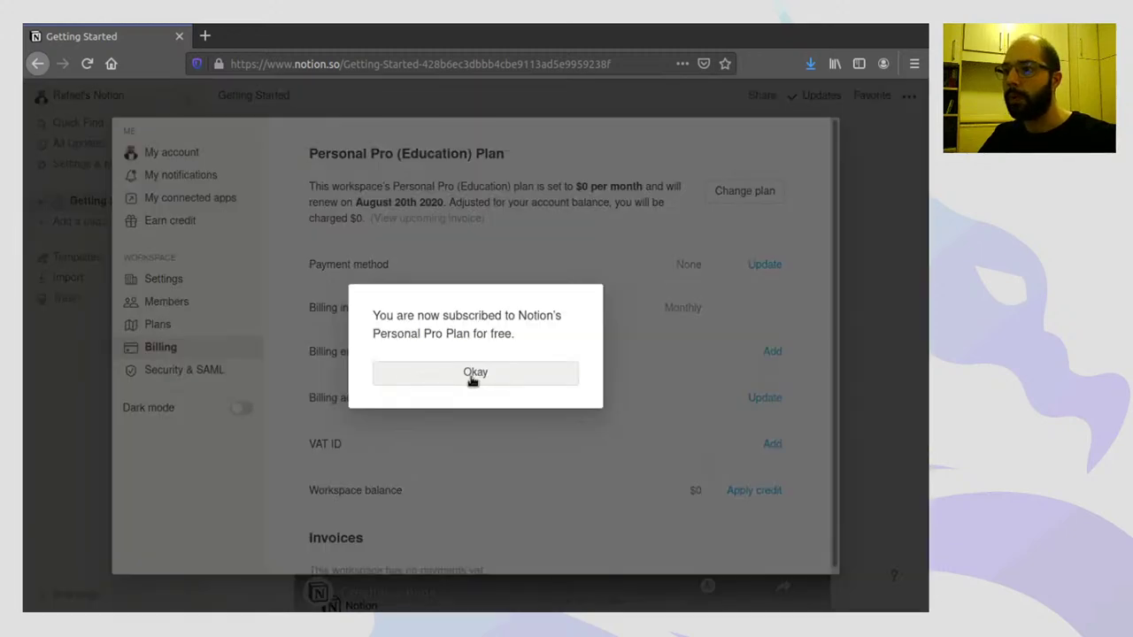
{"action": "left_click", "coordinate": [475, 372]}
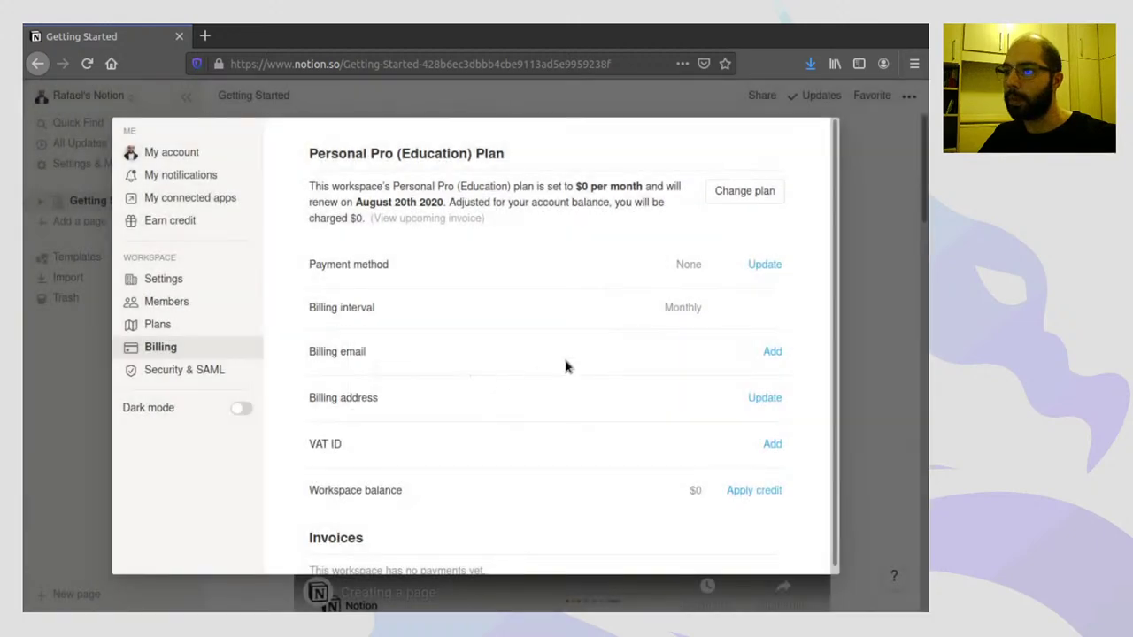
{"action": "left_click", "coordinate": [866, 179]}
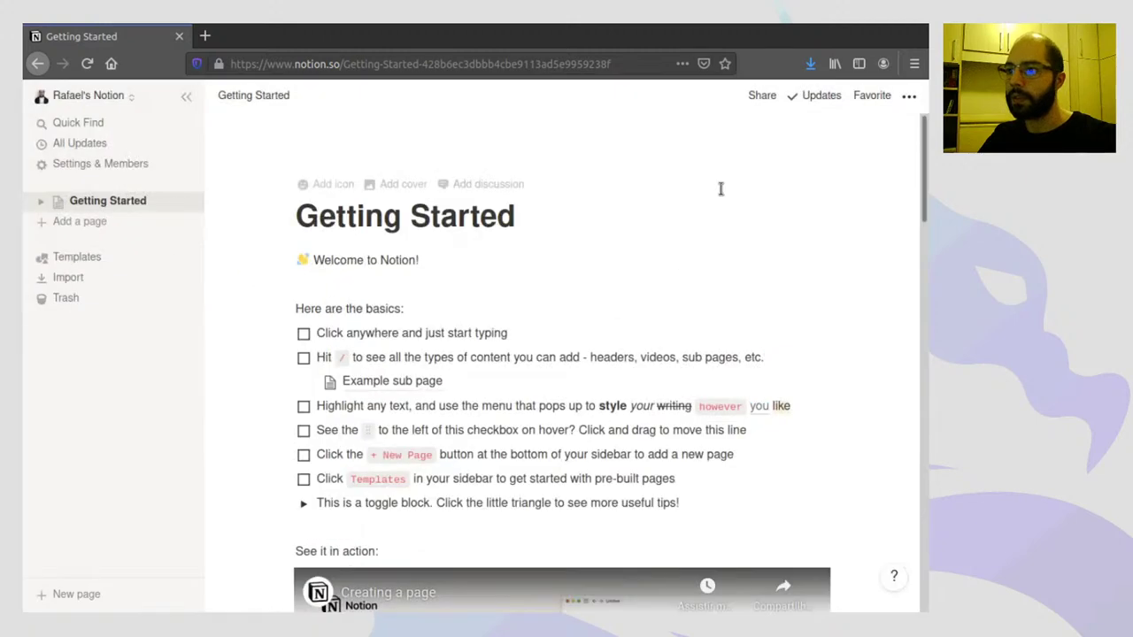
- Check the workspace list, then delete Getting Started from its sidebar options menu
{"action": "left_click", "coordinate": [112, 100]}
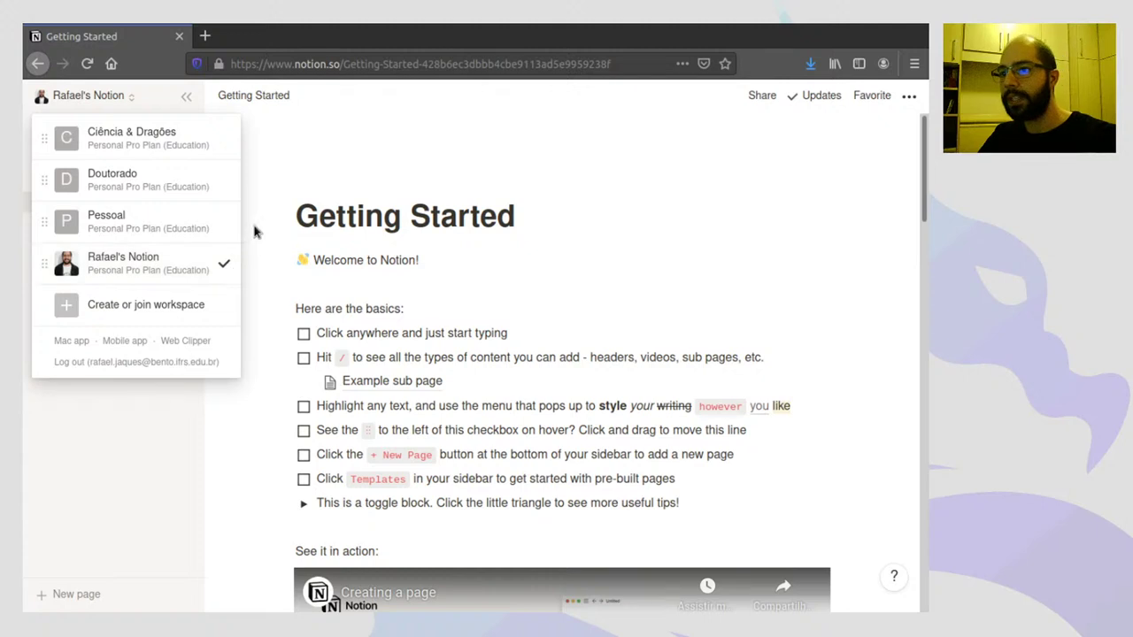
{"action": "left_click", "coordinate": [258, 254]}
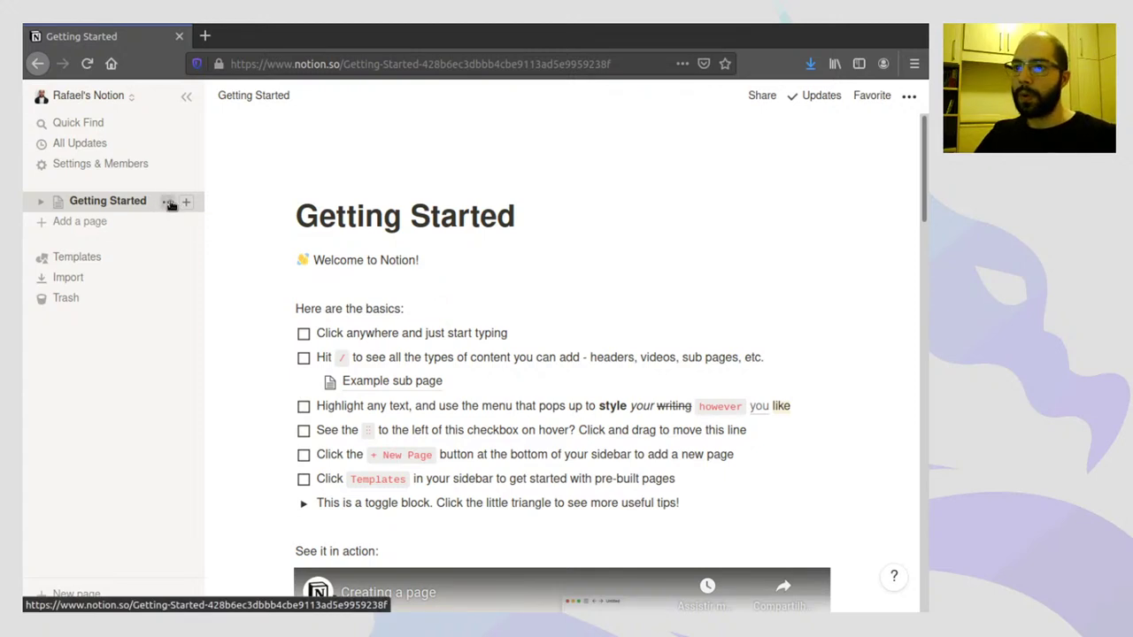
{"action": "left_click", "coordinate": [168, 202]}
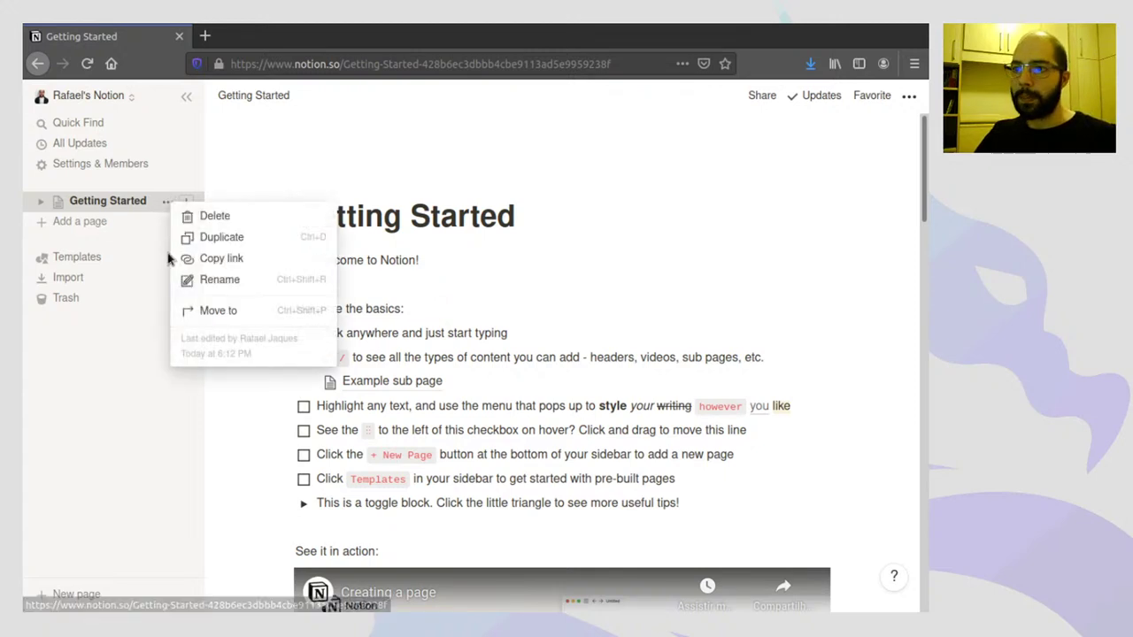
{"action": "left_click", "coordinate": [217, 218]}
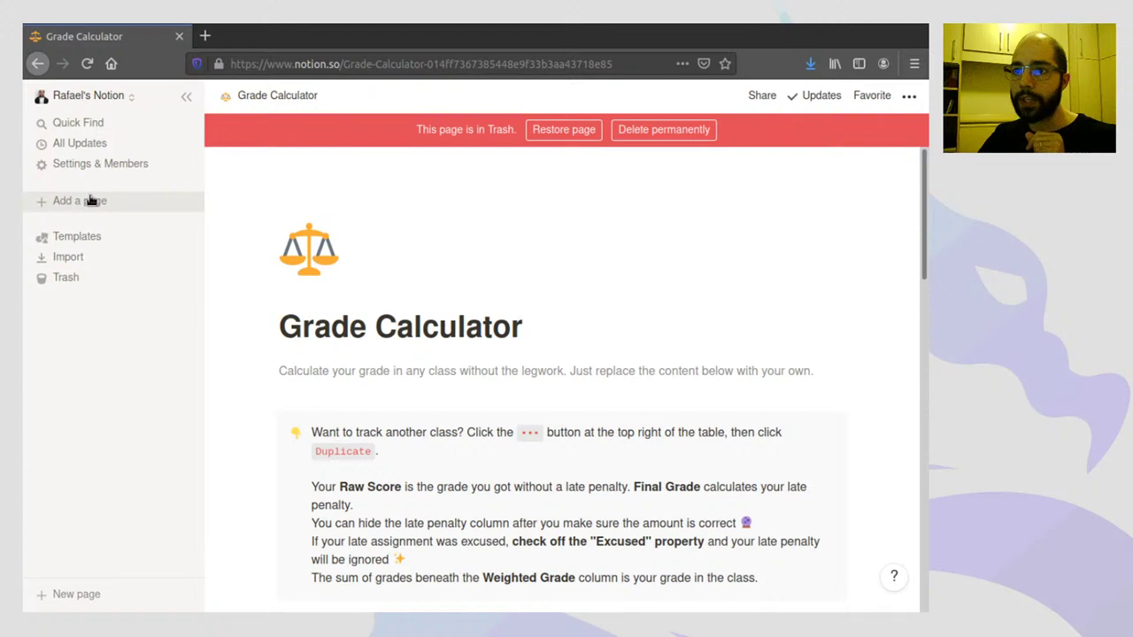
- Add a new page from the sidebar and title it 'Leituras'
{"action": "left_click", "coordinate": [91, 201]}
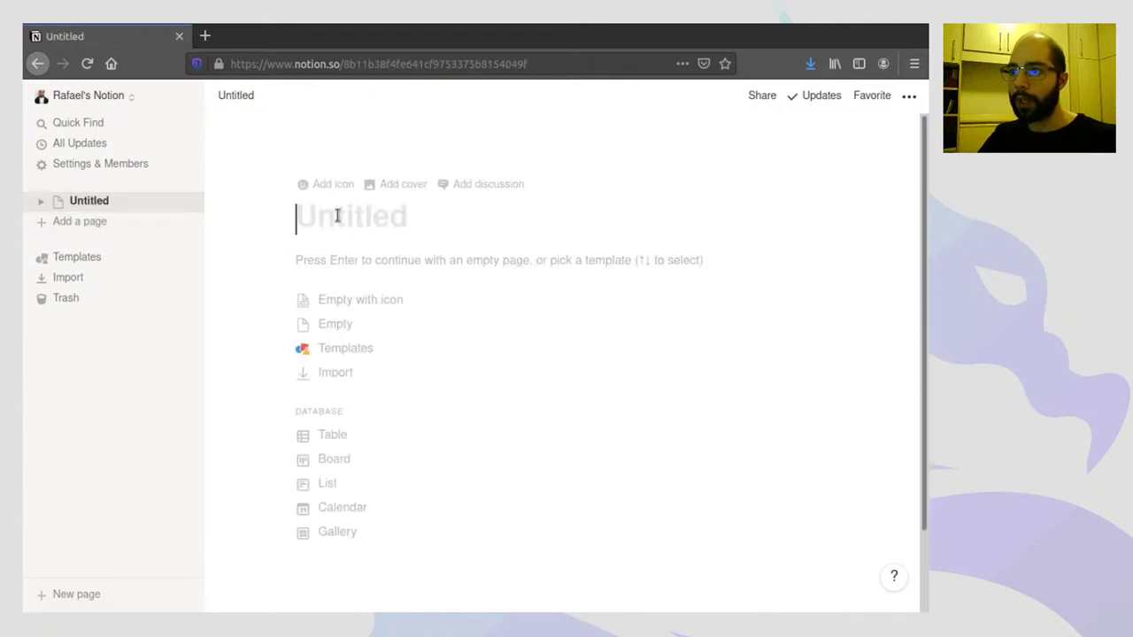
{"action": "type", "text": "Lei"}
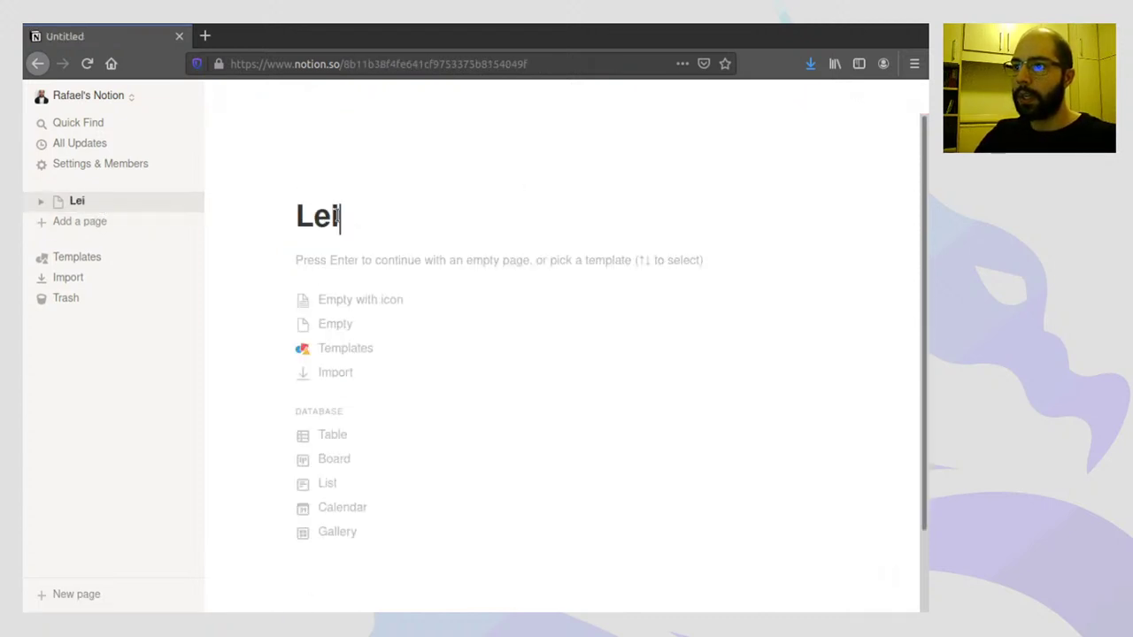
{"action": "type", "text": "turas"}
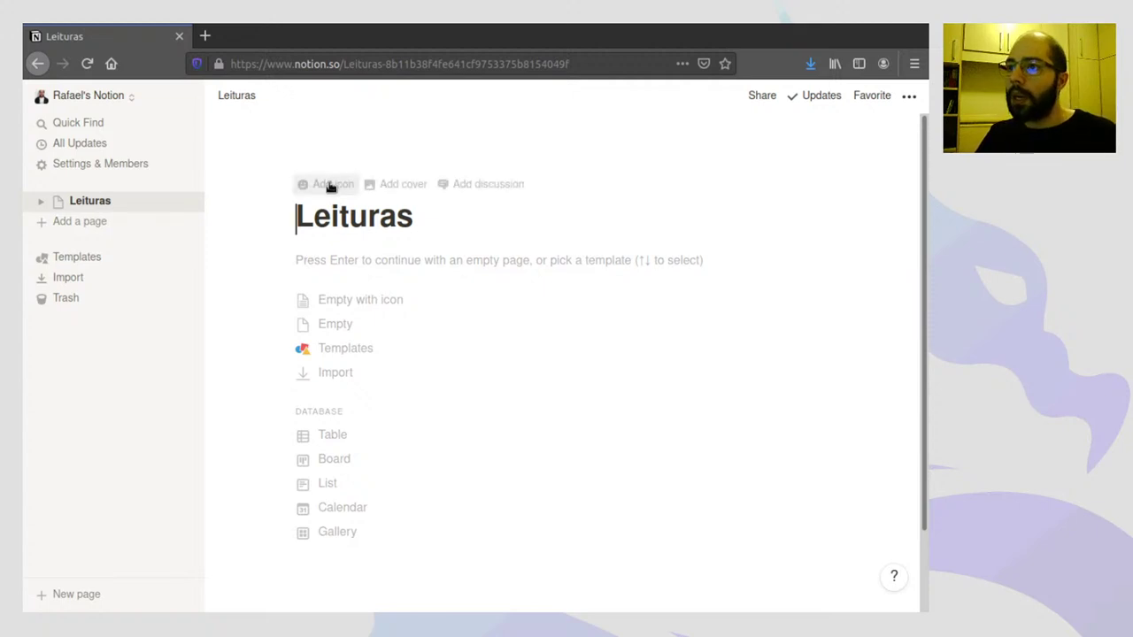
- Set a red book emoji icon, found by searching 'book', and add a cover image
{"action": "left_click", "coordinate": [330, 187]}
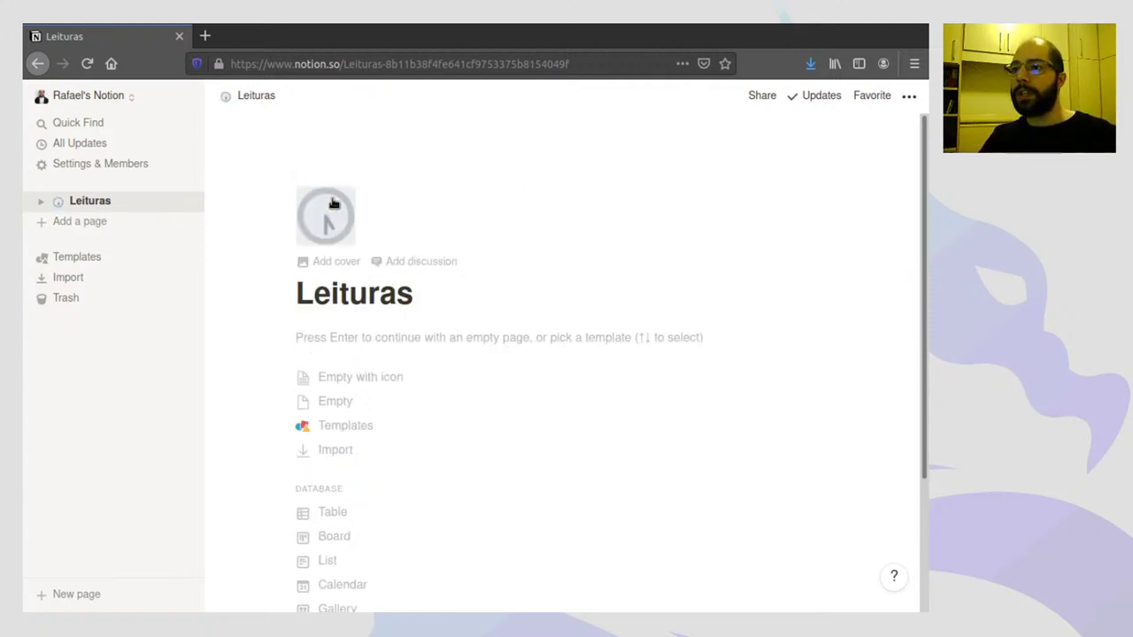
{"action": "left_click", "coordinate": [330, 223]}
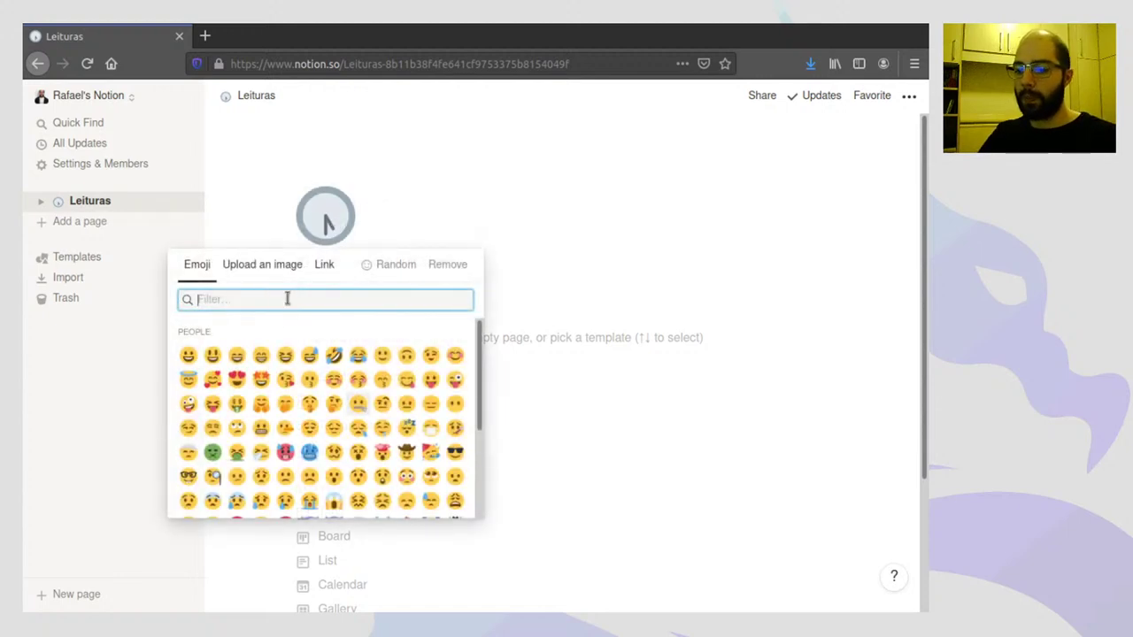
{"action": "type", "text": "book"}
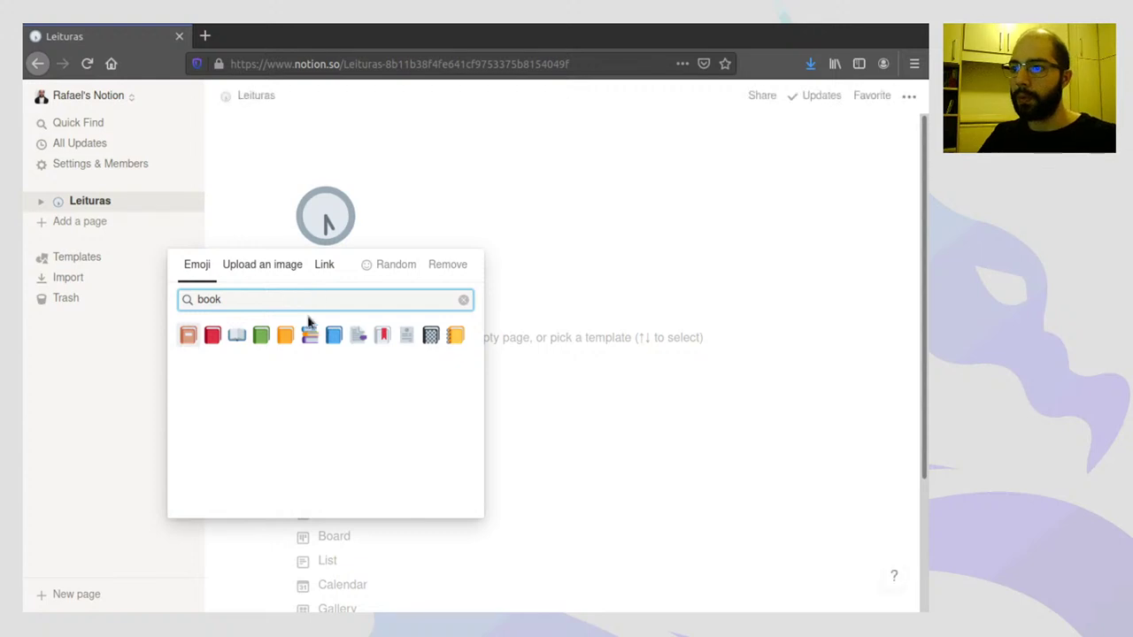
{"action": "left_click", "coordinate": [213, 336]}
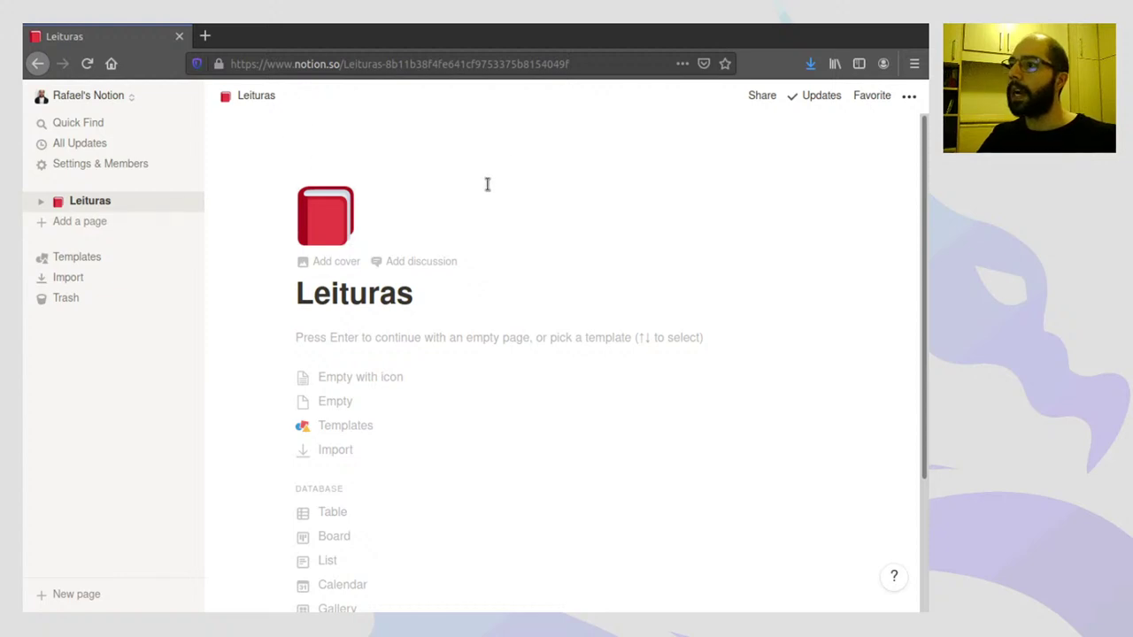
{"action": "left_click", "coordinate": [337, 268]}
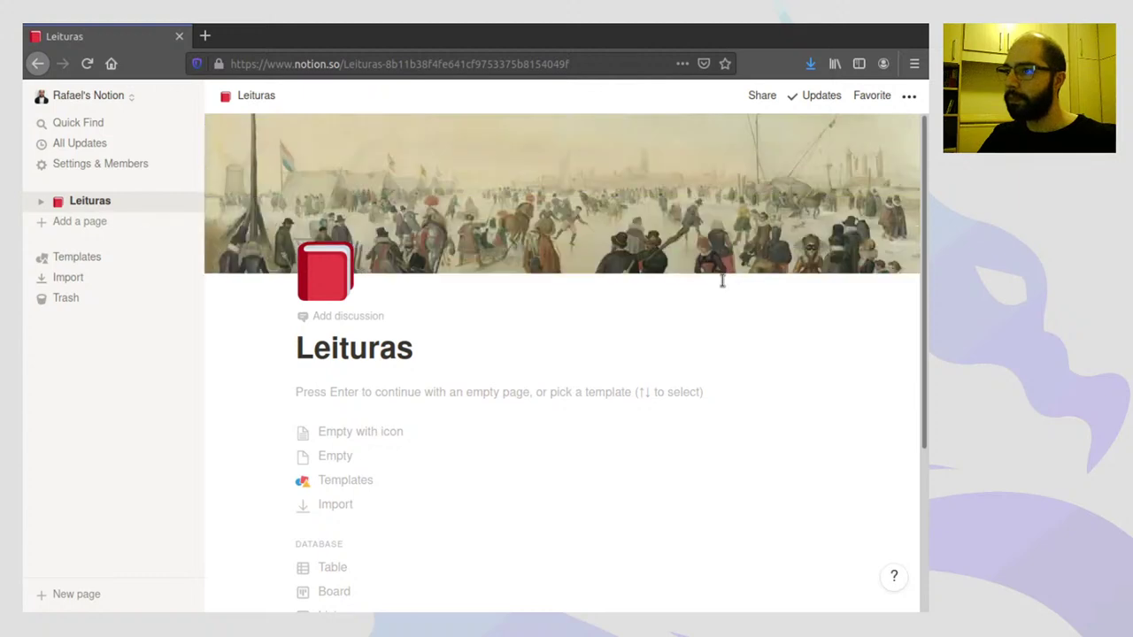
{"action": "mouse_move", "coordinate": [723, 263]}
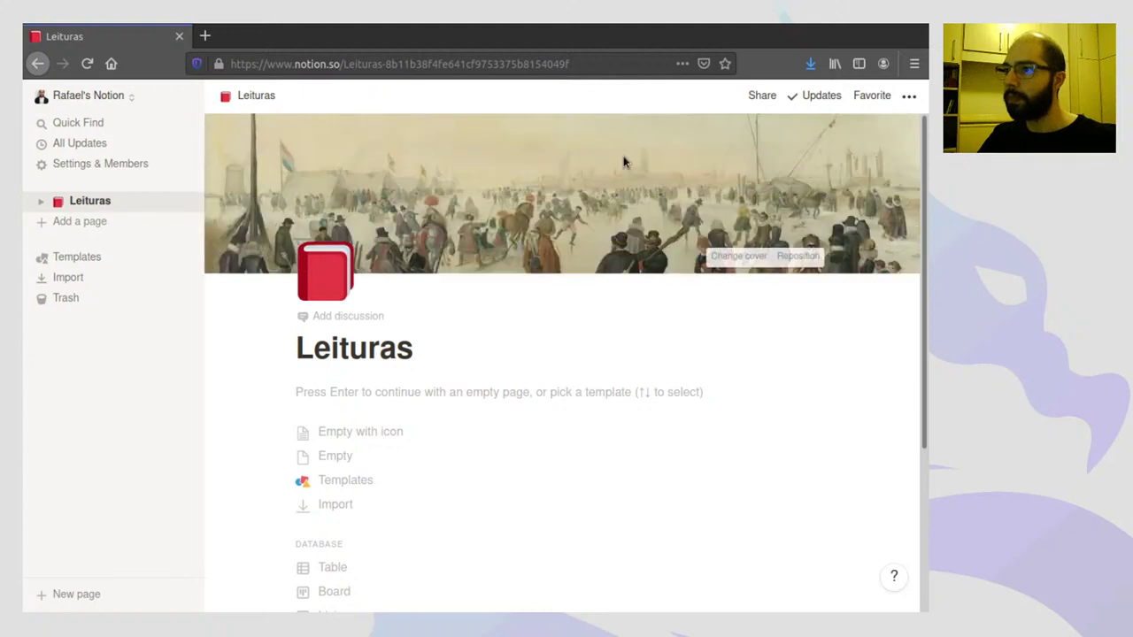
- Change the cover to a book spines photo from an Unsplash search for 'books'
{"action": "left_click", "coordinate": [724, 258]}
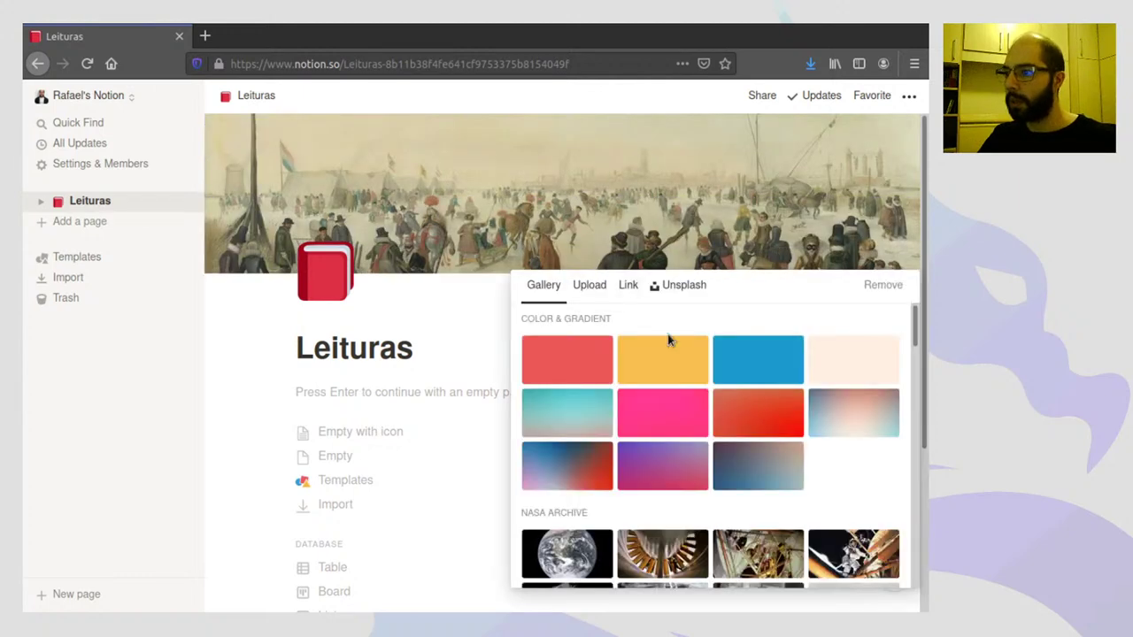
{"action": "mouse_move", "coordinate": [915, 324]}
{"action": "left_mouse_down"}
{"action": "mouse_move", "coordinate": [917, 444]}
{"action": "mouse_move", "coordinate": [905, 460]}
{"action": "left_mouse_up"}
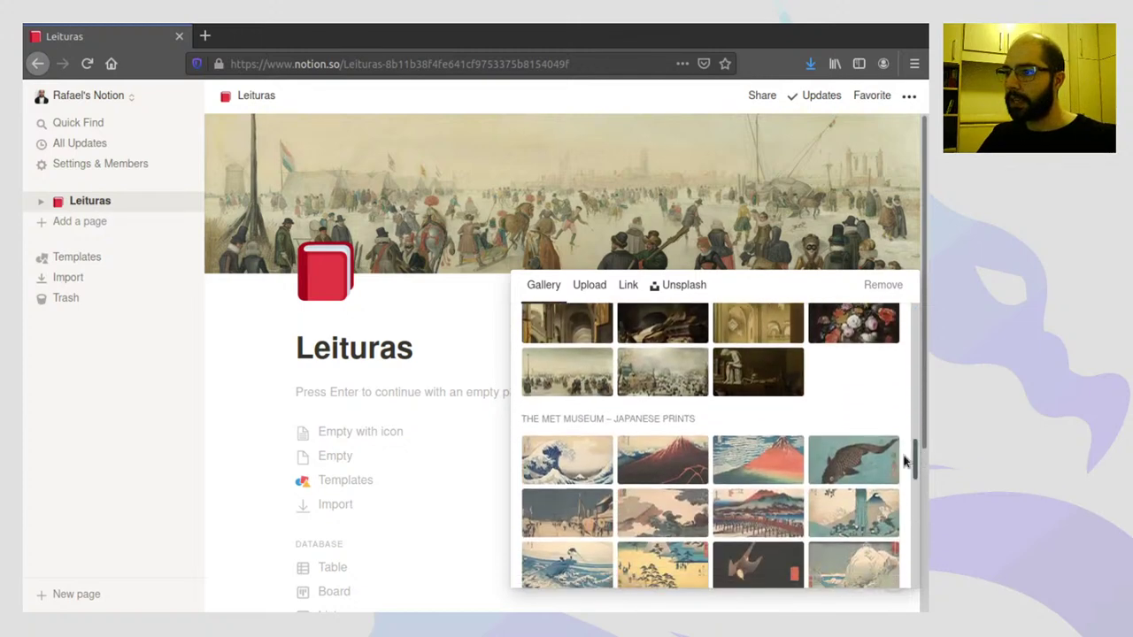
{"action": "left_click", "coordinate": [582, 293]}
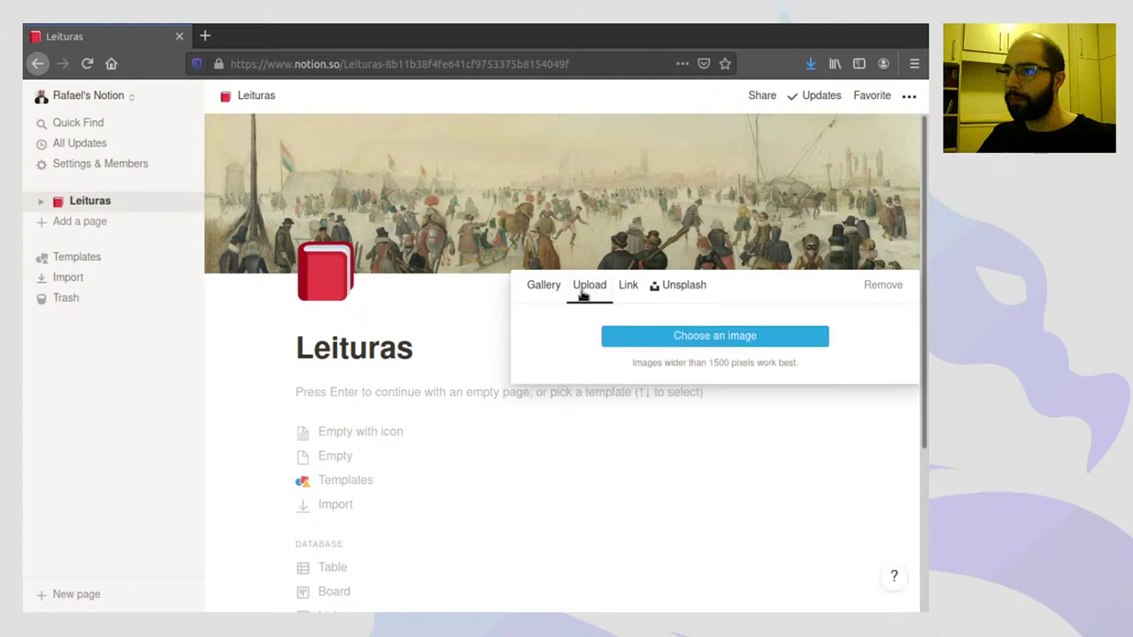
{"action": "left_click", "coordinate": [628, 296]}
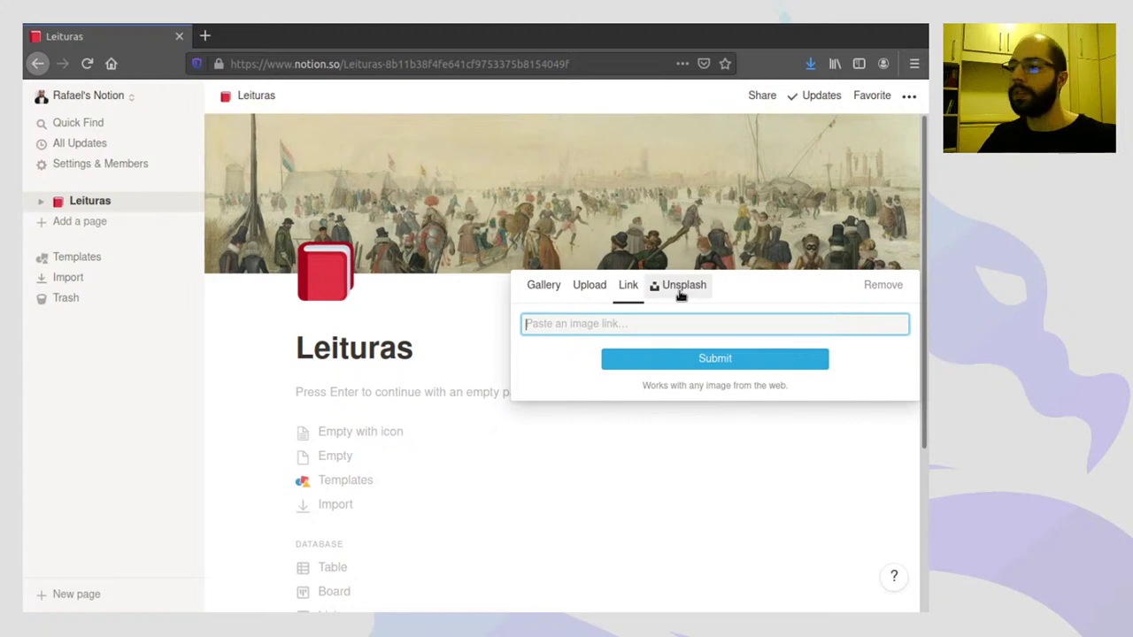
{"action": "left_click", "coordinate": [681, 292]}
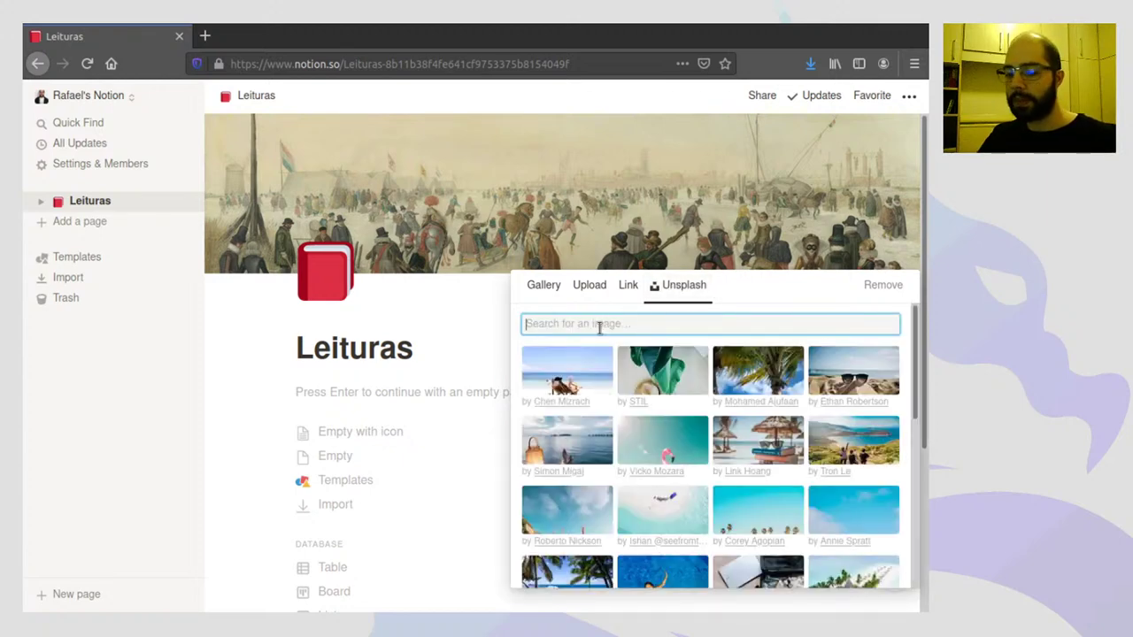
{"action": "type", "text": "books"}
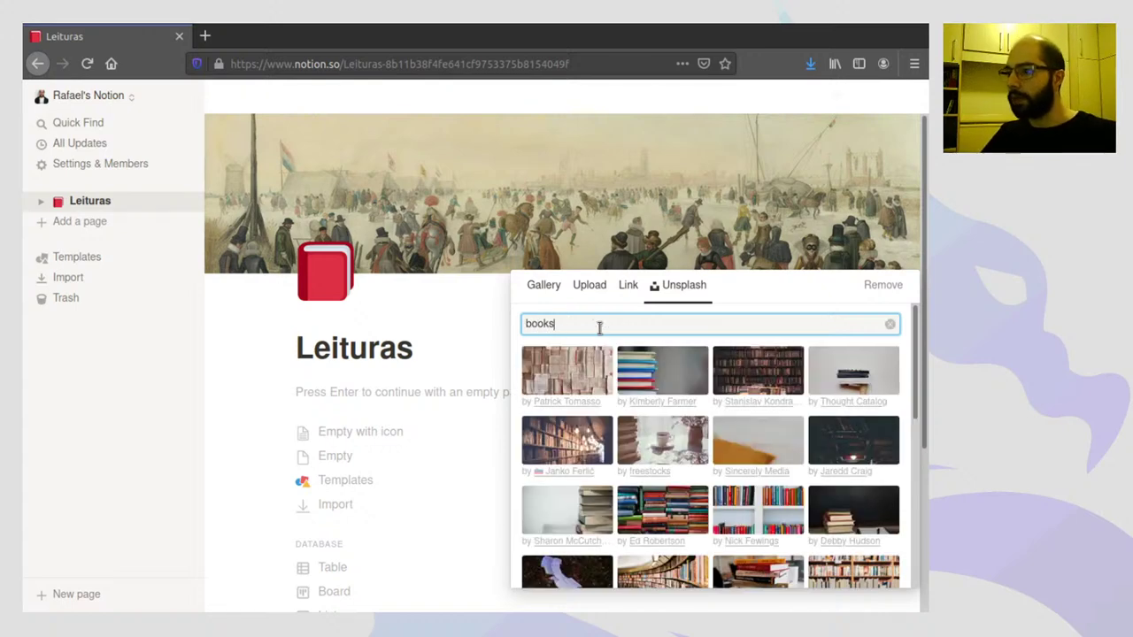
{"action": "scroll", "coordinate": [748, 453], "scroll_direction": "down", "scroll_amount": 3}
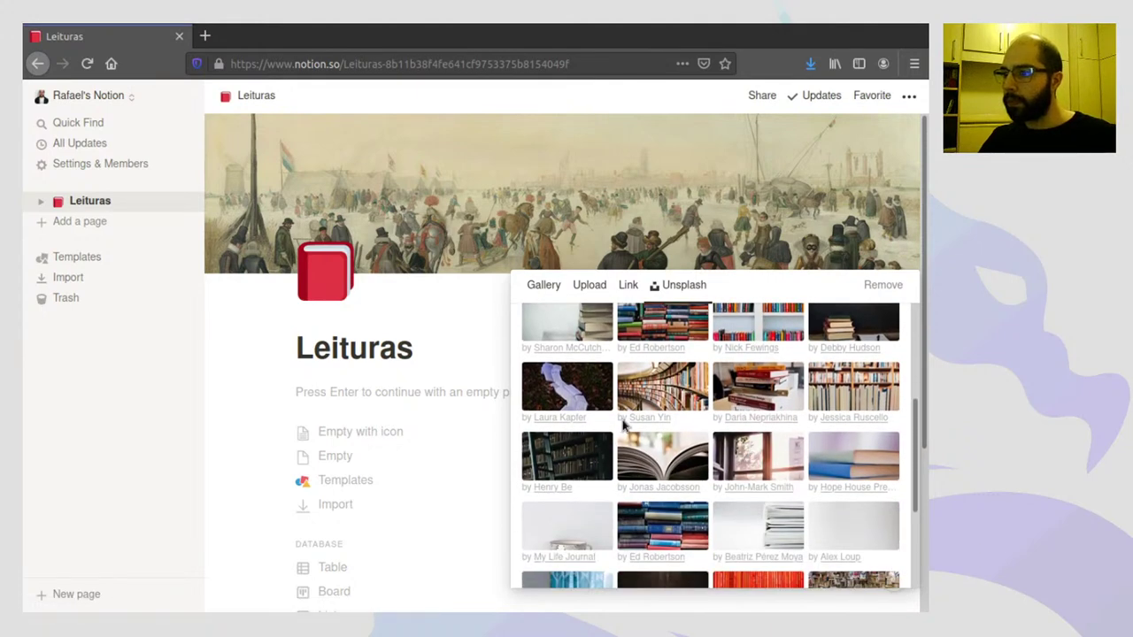
{"action": "left_click", "coordinate": [836, 388]}
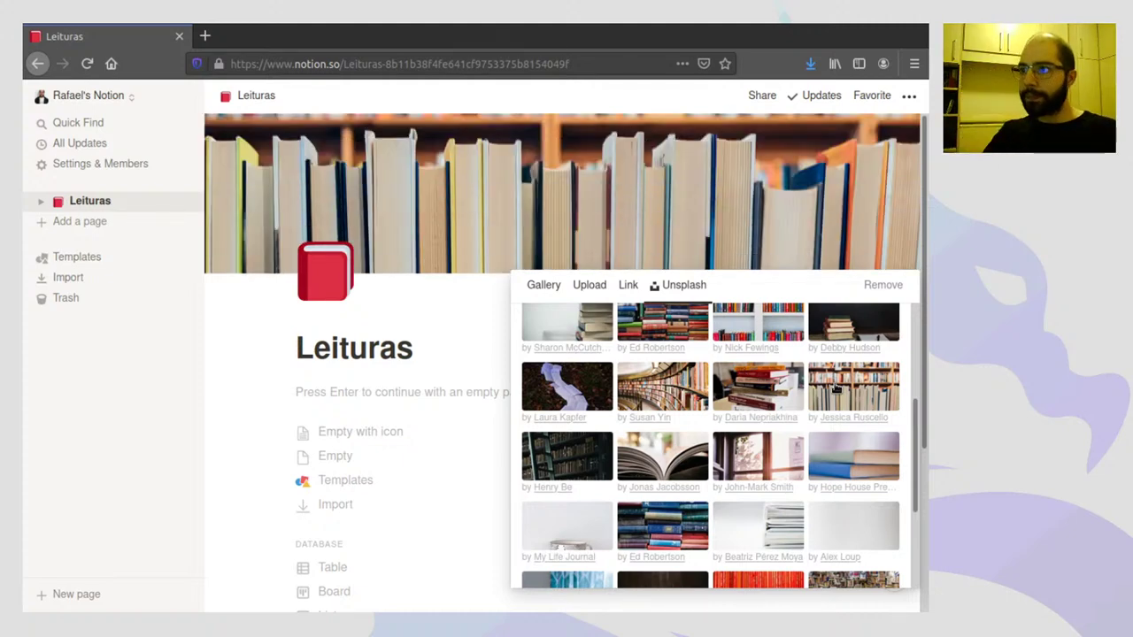
- Shift the Leituras cover photo down to reveal the upper bookshelf and save that position
{"action": "left_click", "coordinate": [698, 220]}
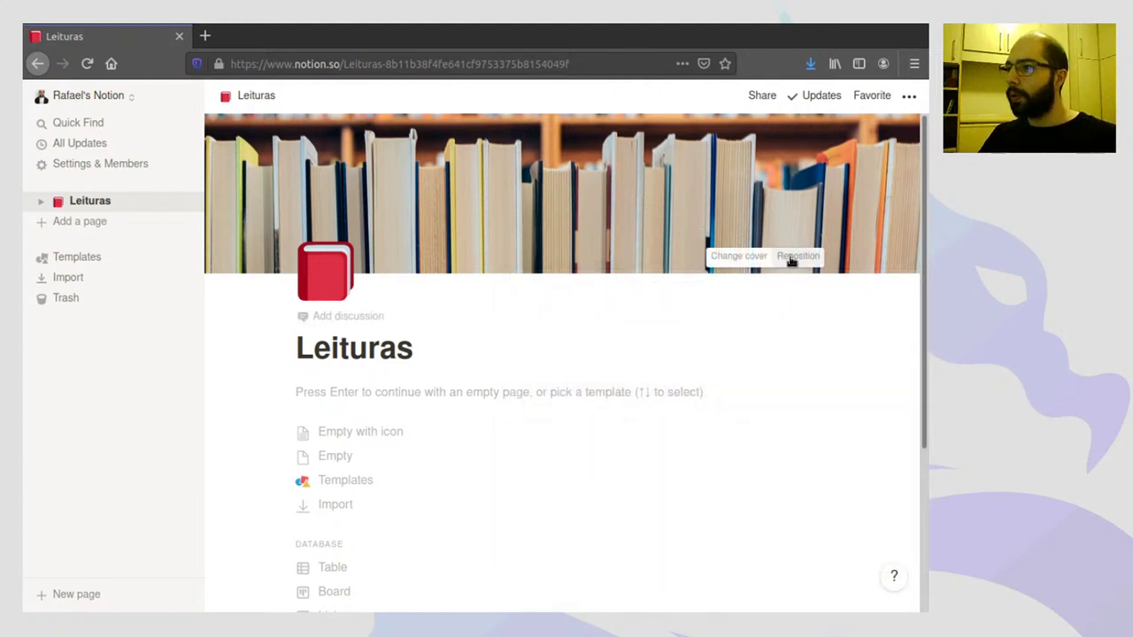
{"action": "left_click", "coordinate": [793, 257]}
{"action": "left_click_drag", "start_coordinate": [650, 149], "coordinate": [653, 216]}
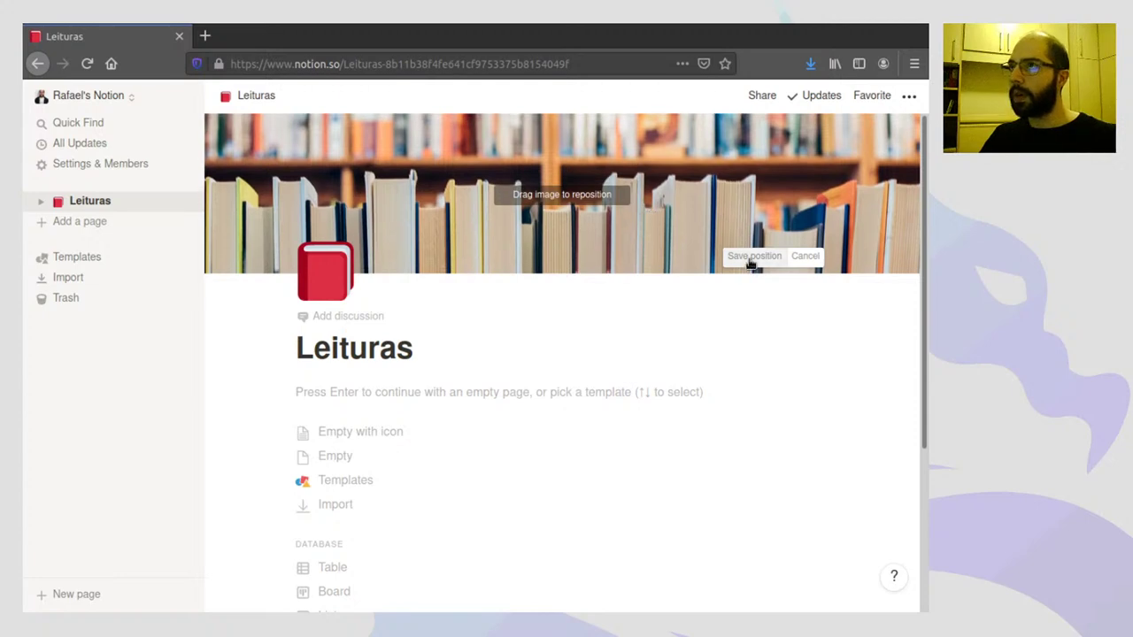
{"action": "left_click", "coordinate": [752, 259]}
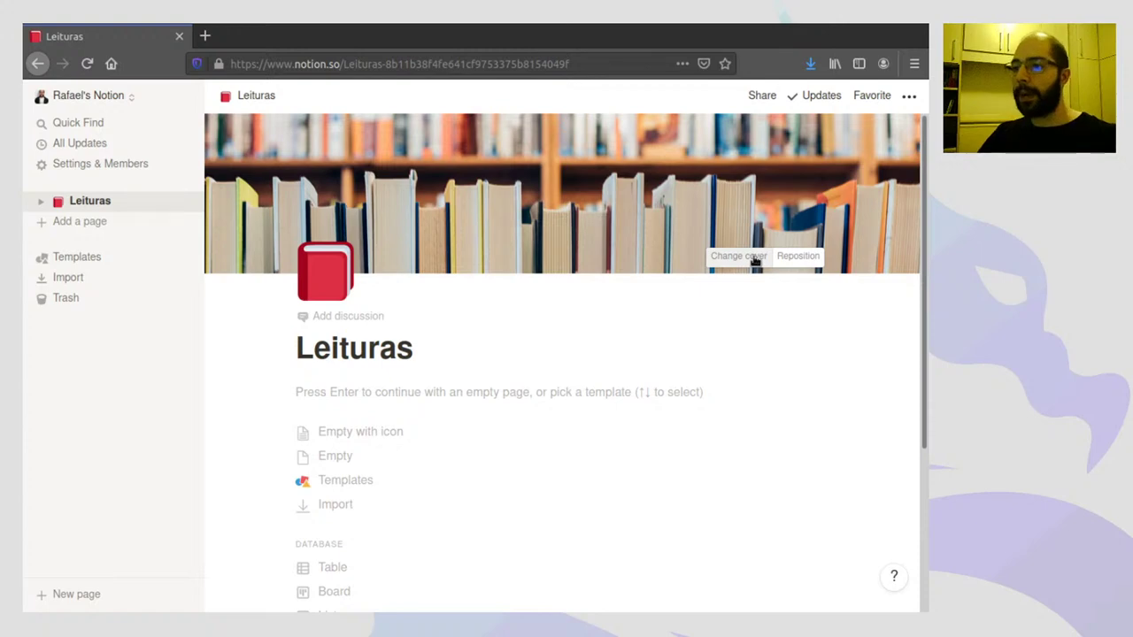
- Write 'Esta é a minha página de leituras.' as the first body line under the title
{"action": "left_click", "coordinate": [361, 394]}
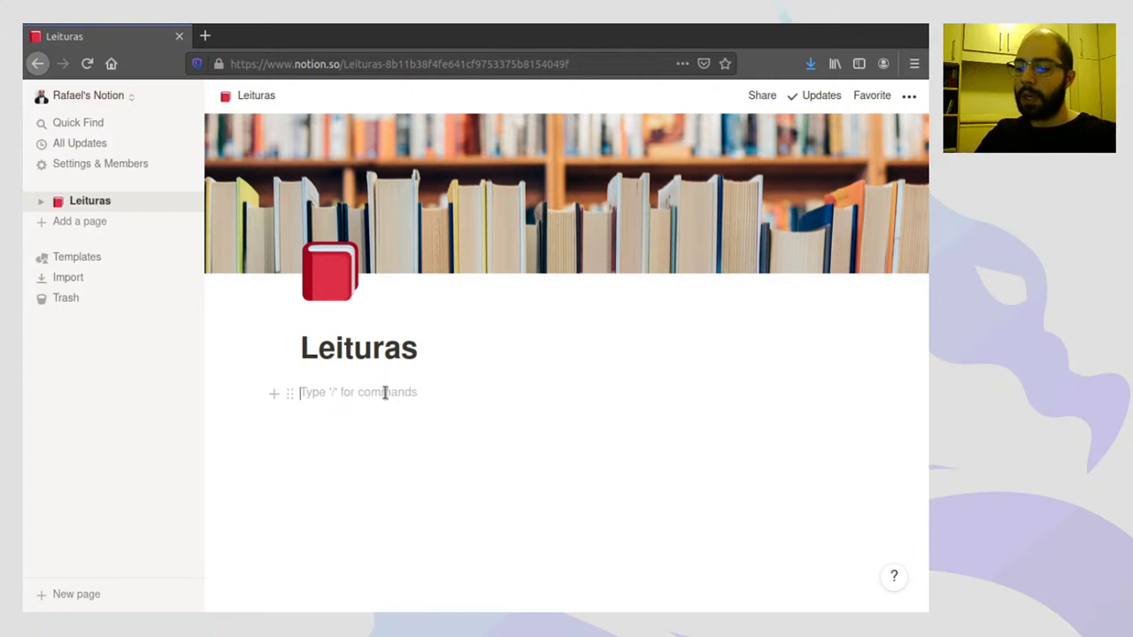
{"action": "type", "text": "Esta é a minha página de l"}
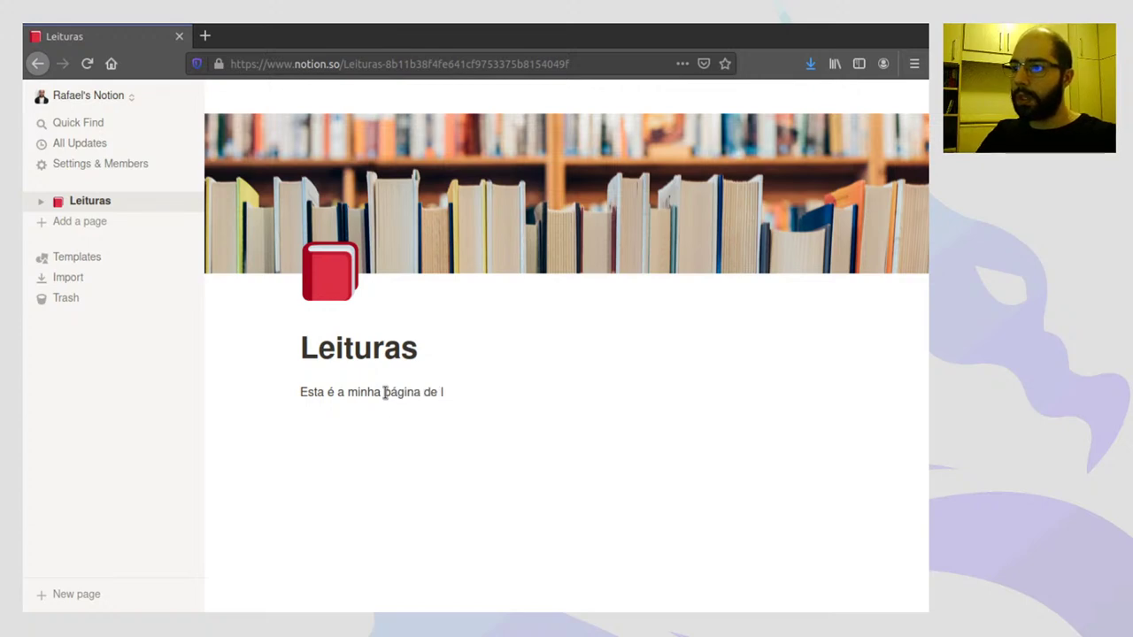
{"action": "type", "text": "."}
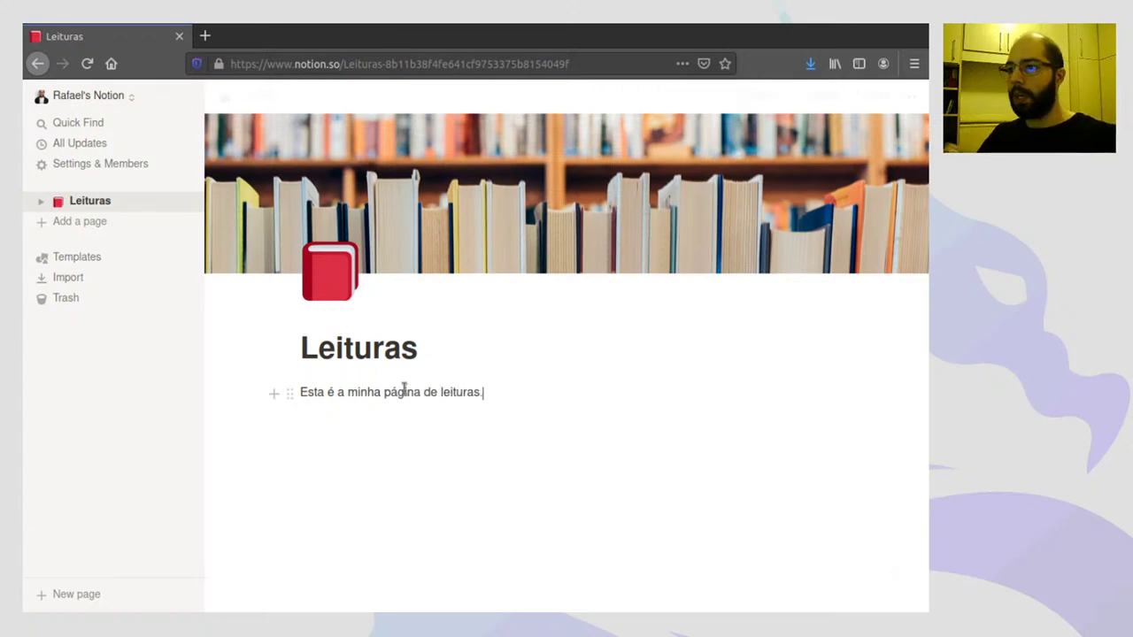
{"action": "key", "text": "Return"}
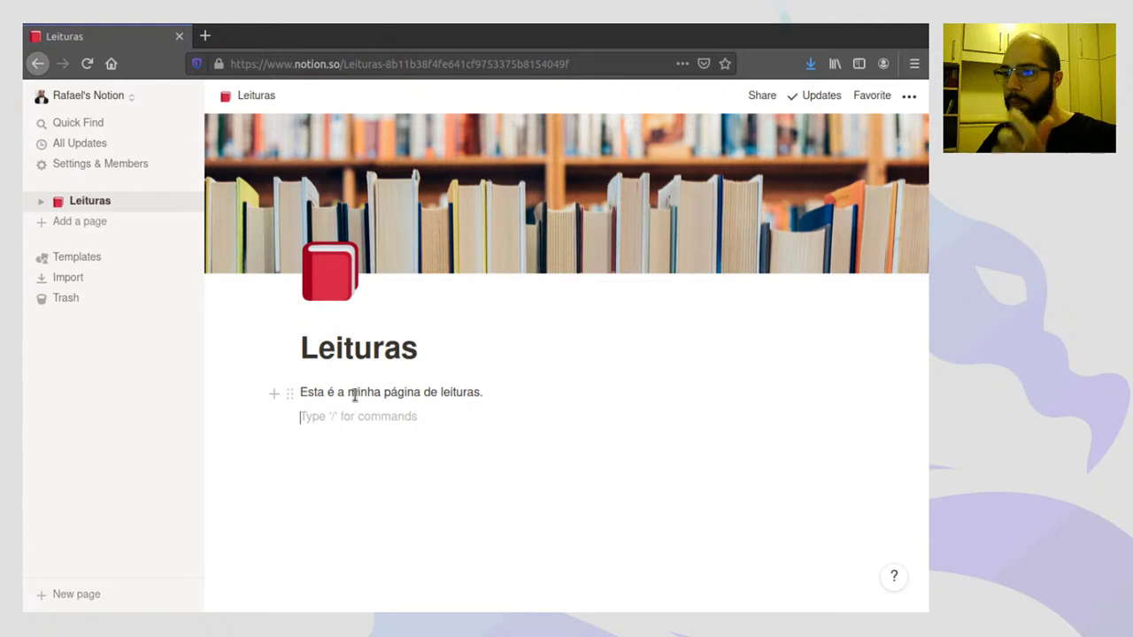
- Make the word 'minha' in the intro sentence bold
{"action": "double_click", "coordinate": [355, 392]}
{"action": "left_click", "coordinate": [436, 370]}
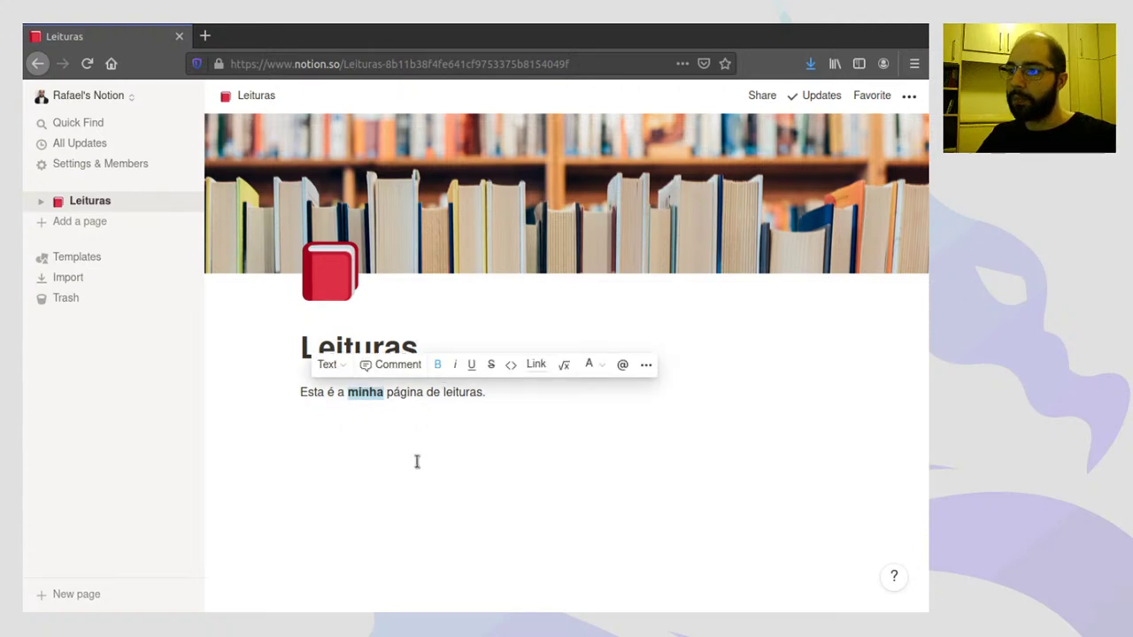
{"action": "left_click", "coordinate": [425, 417]}
- Colour the word 'leituras' in the intro sentence orange
{"action": "left_click_drag", "start_coordinate": [442, 392], "coordinate": [484, 392]}
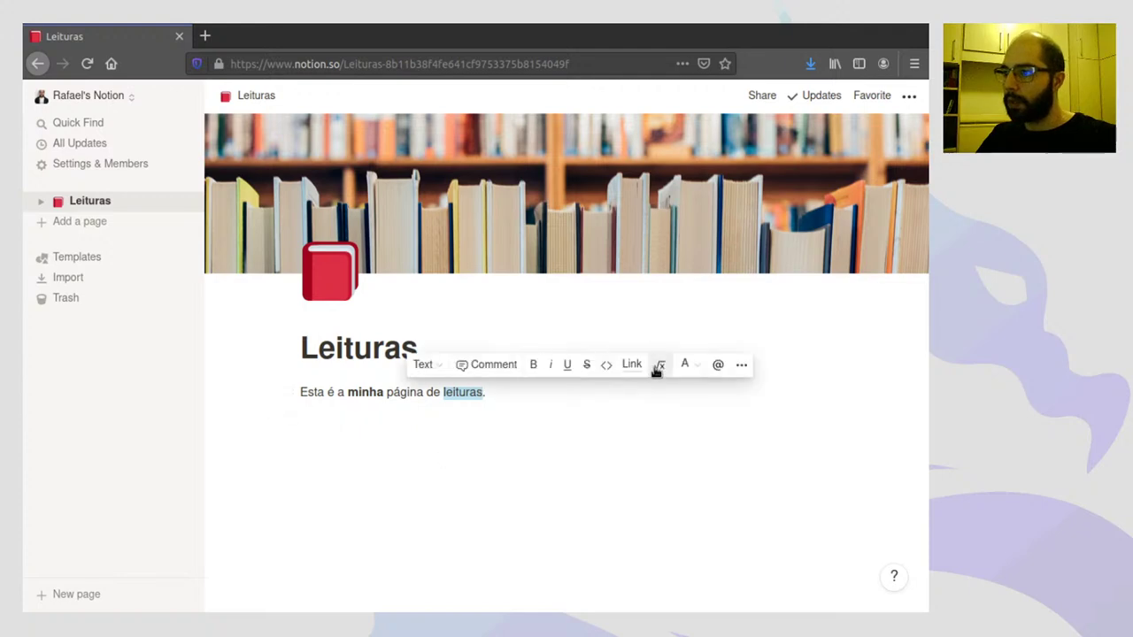
{"action": "left_click", "coordinate": [688, 366]}
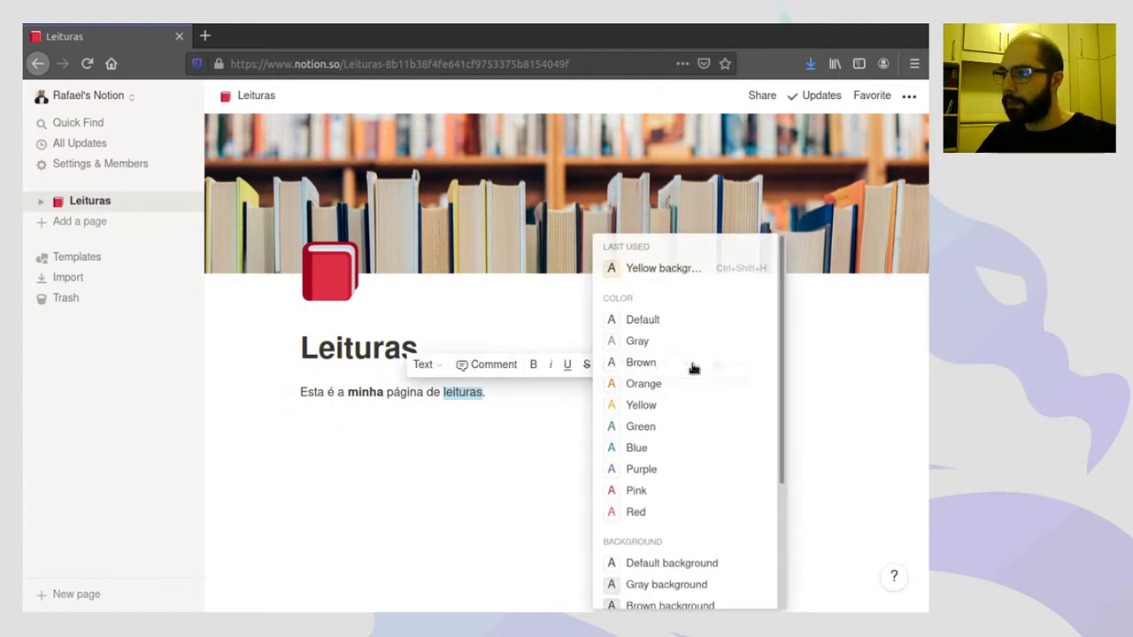
{"action": "left_click", "coordinate": [640, 382]}
{"action": "left_click", "coordinate": [554, 455]}
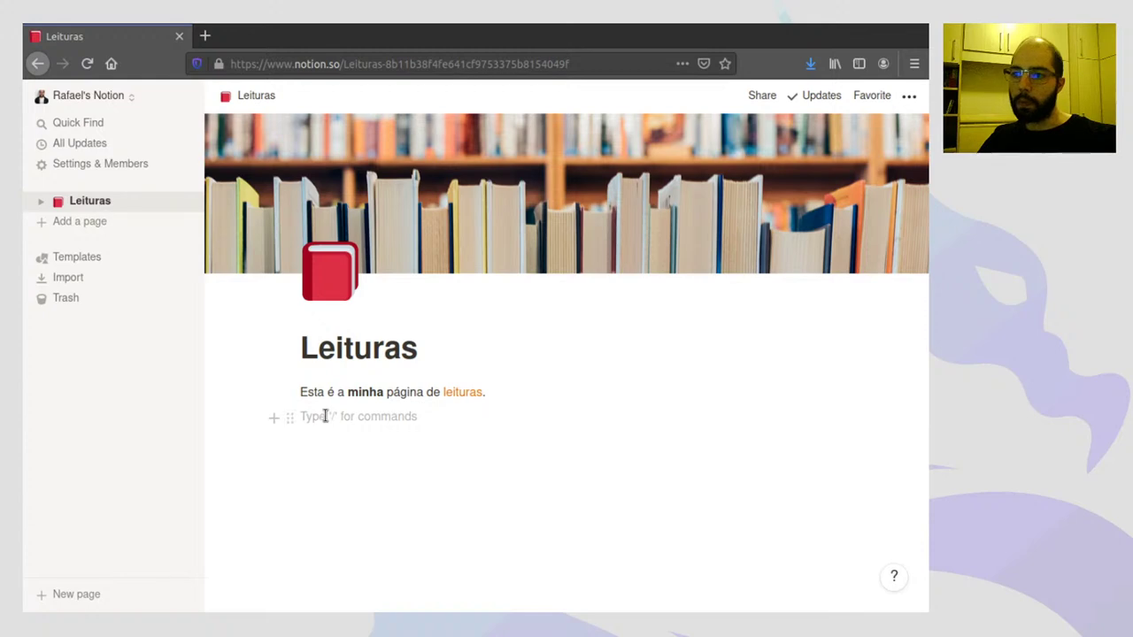
- Add to-do items 'Lista 1' and 'Lista 2' below the intro and check both off
{"action": "left_click", "coordinate": [275, 419]}
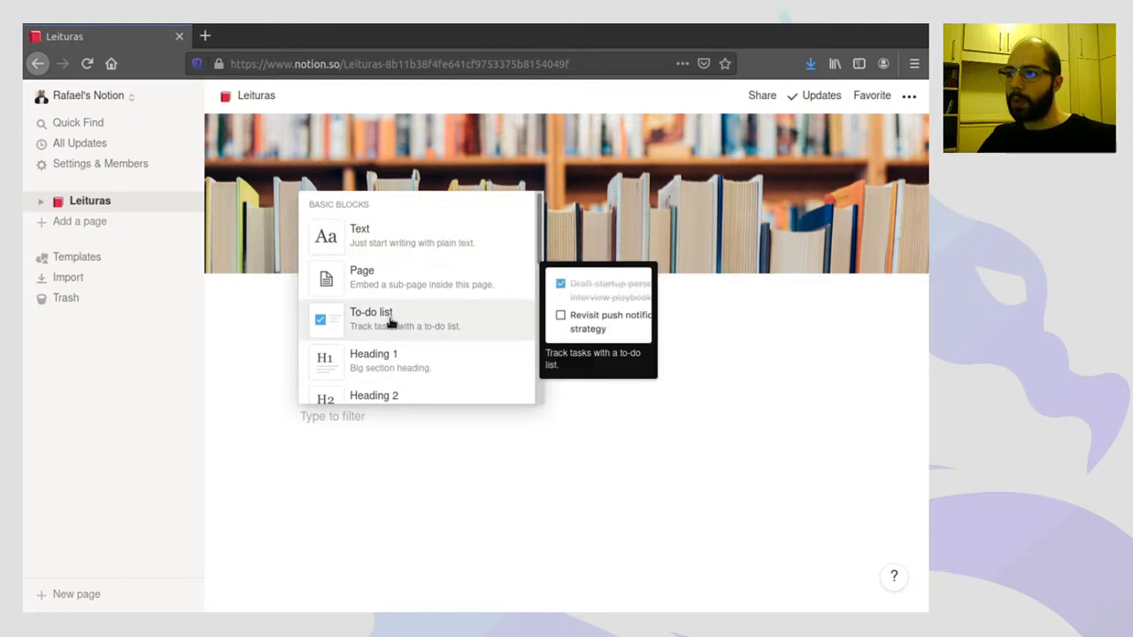
{"action": "left_click", "coordinate": [390, 323]}
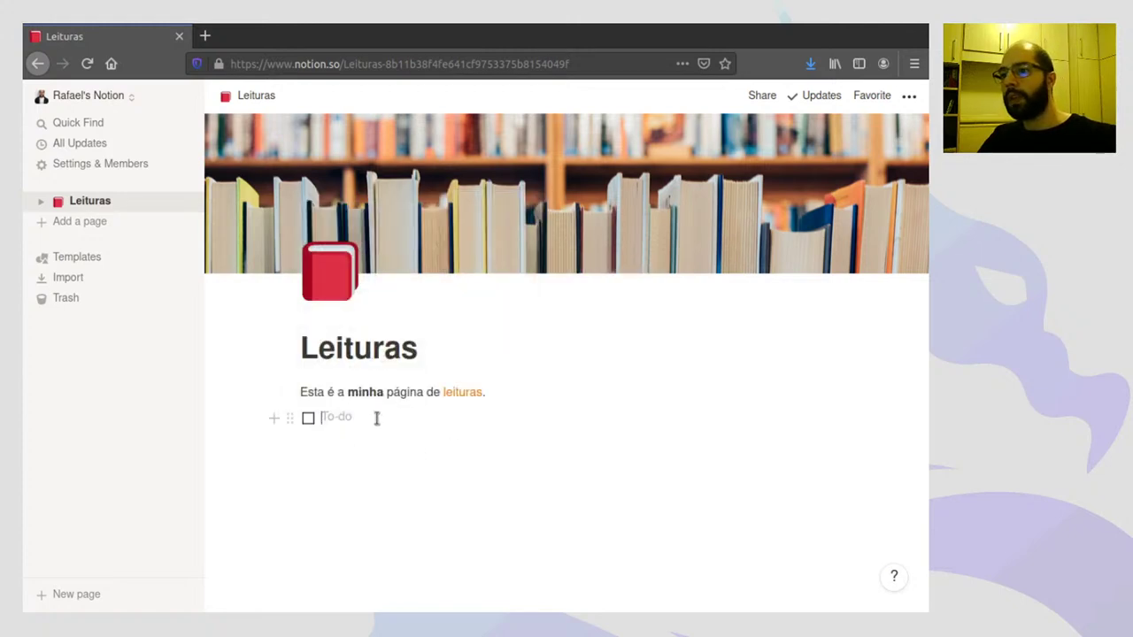
{"action": "type", "text": "Lista 1"}
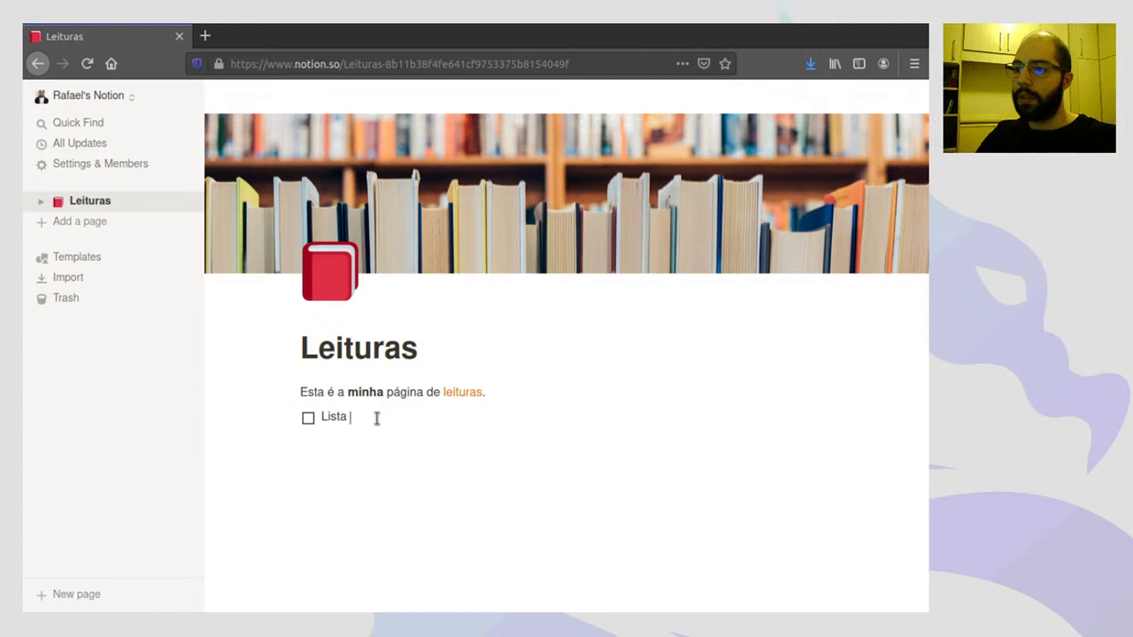
{"action": "key", "text": "Return"}
{"action": "type", "text": "Lista 2"}
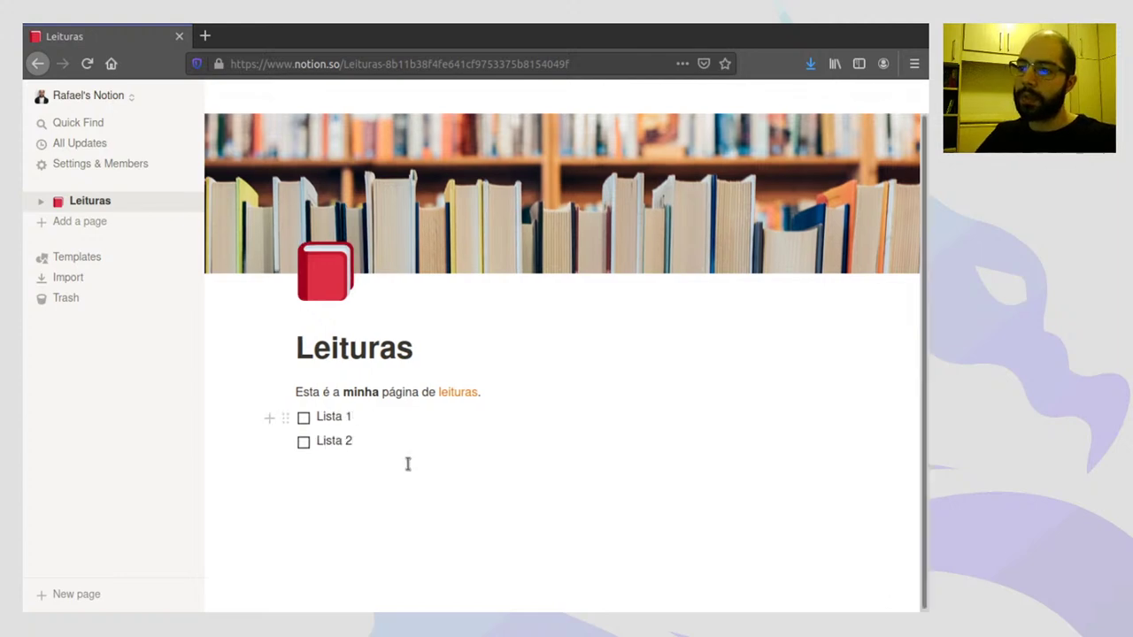
{"action": "left_click", "coordinate": [415, 506]}
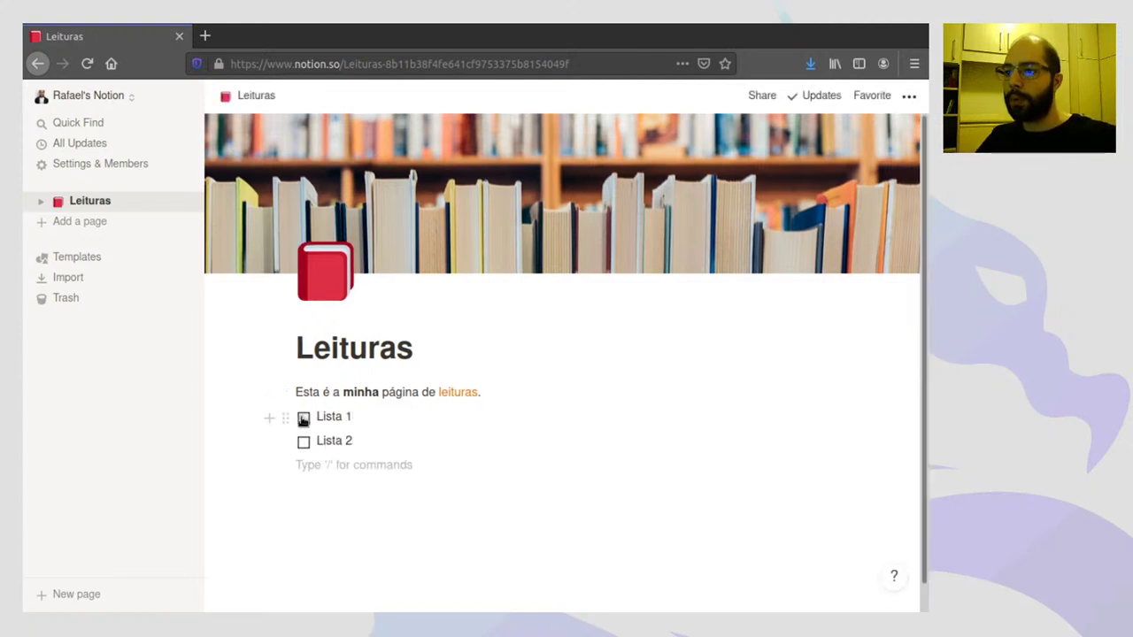
{"action": "left_click", "coordinate": [303, 418]}
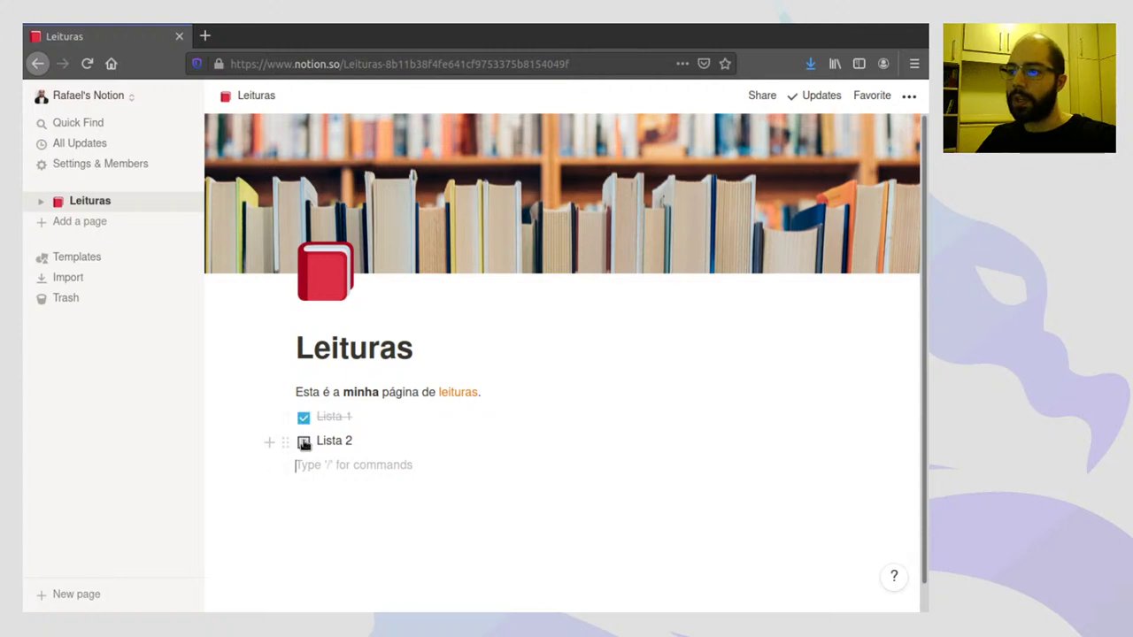
{"action": "left_click", "coordinate": [303, 442]}
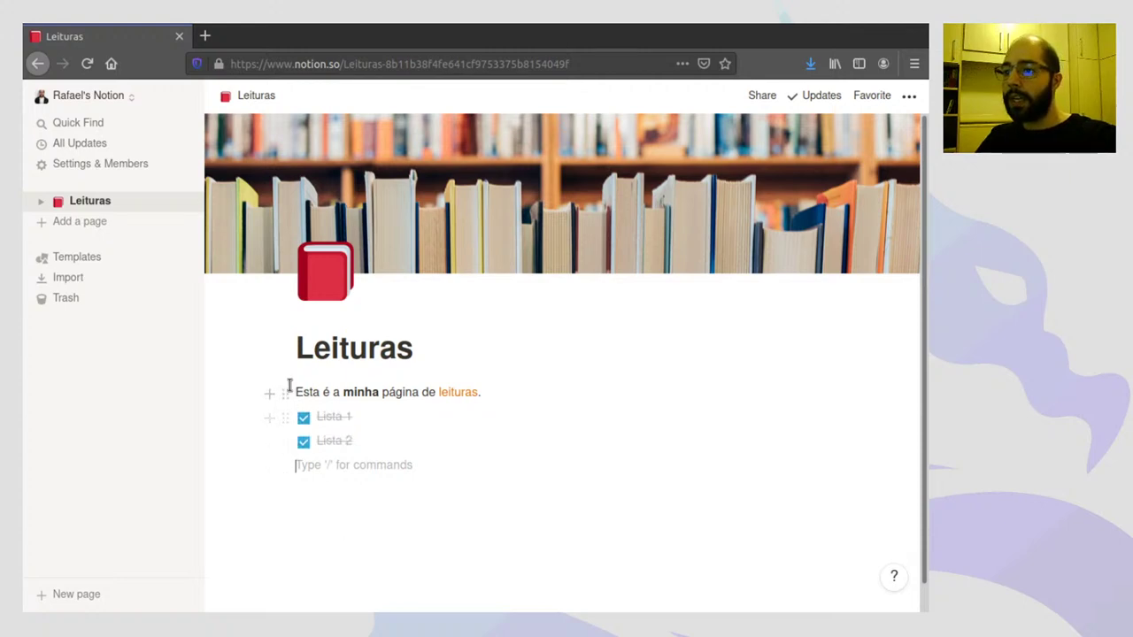
- Move the intro paragraph below the to-dos and back, then delete Lista 1 and Lista 2
{"action": "left_click_drag", "start_coordinate": [286, 392], "coordinate": [292, 452]}
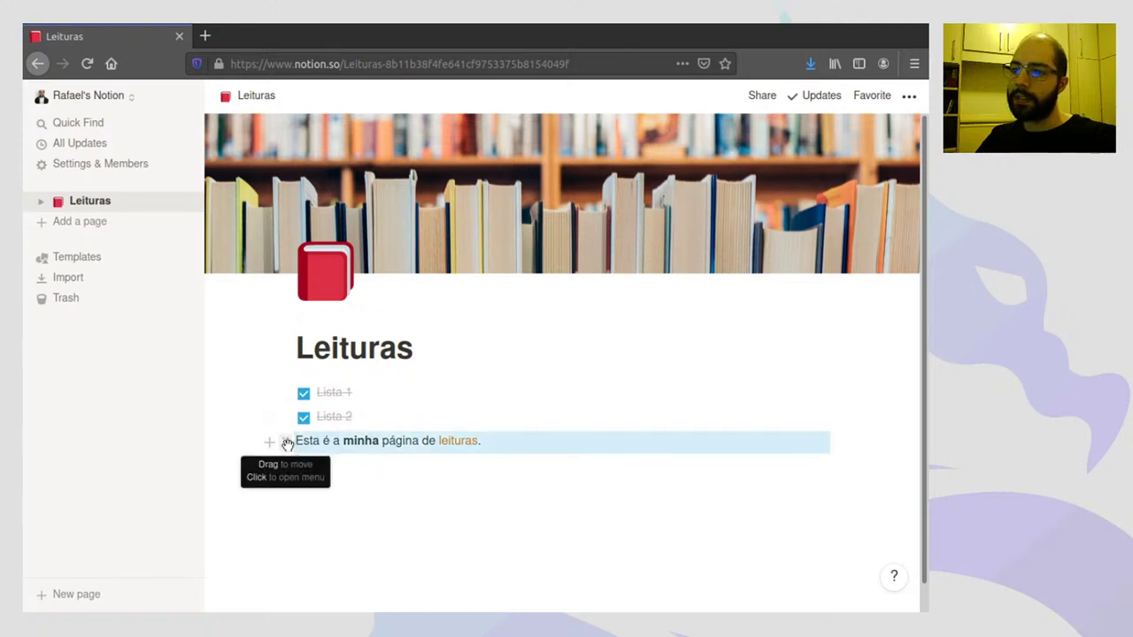
{"action": "left_click_drag", "start_coordinate": [287, 444], "coordinate": [291, 392]}
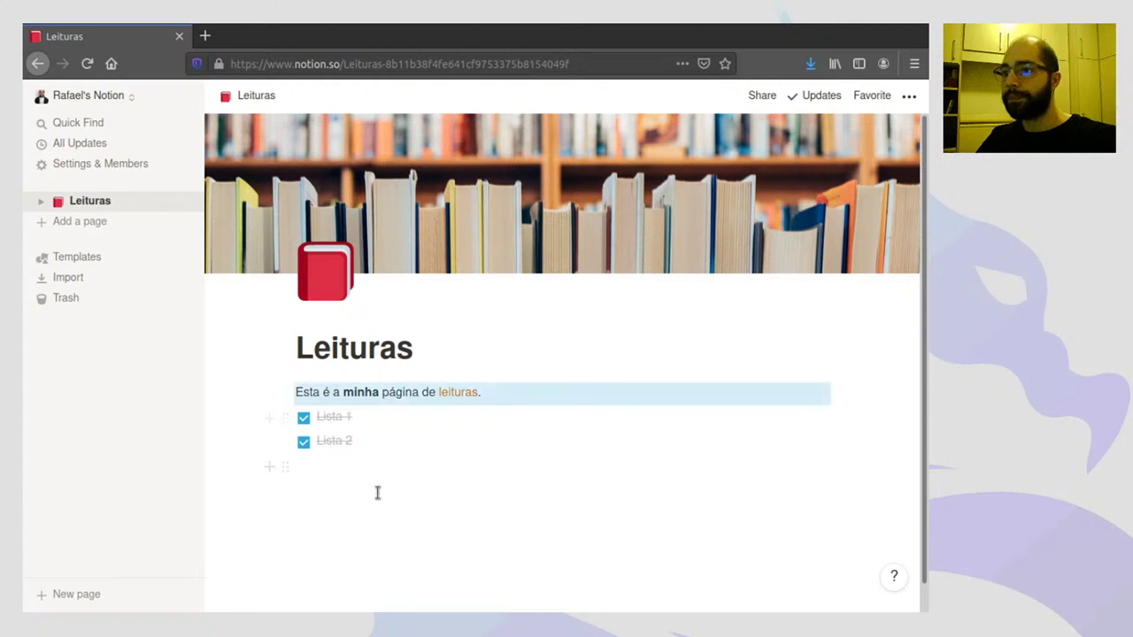
{"action": "left_click", "coordinate": [284, 419]}
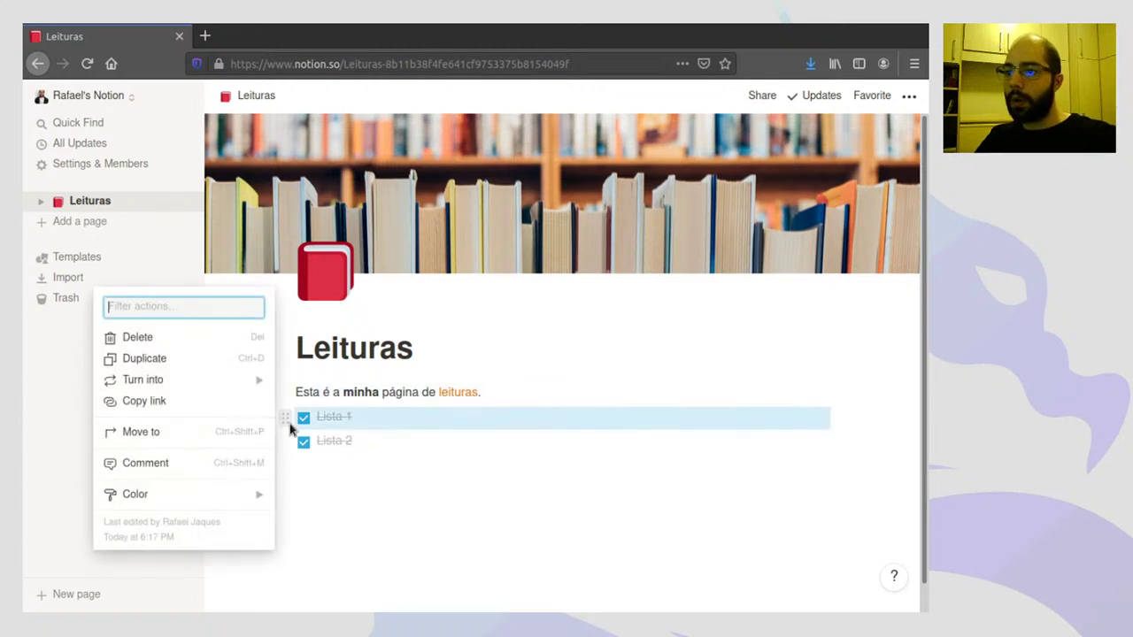
{"action": "key", "text": "Delete"}
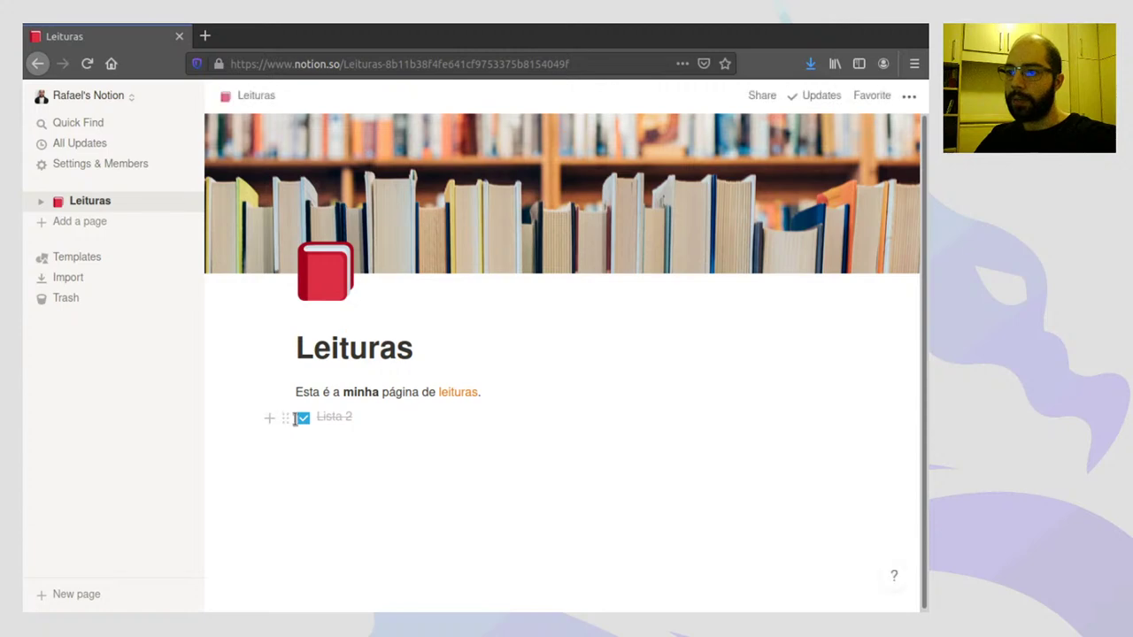
{"action": "left_click", "coordinate": [285, 418]}
{"action": "key", "text": "Delete"}
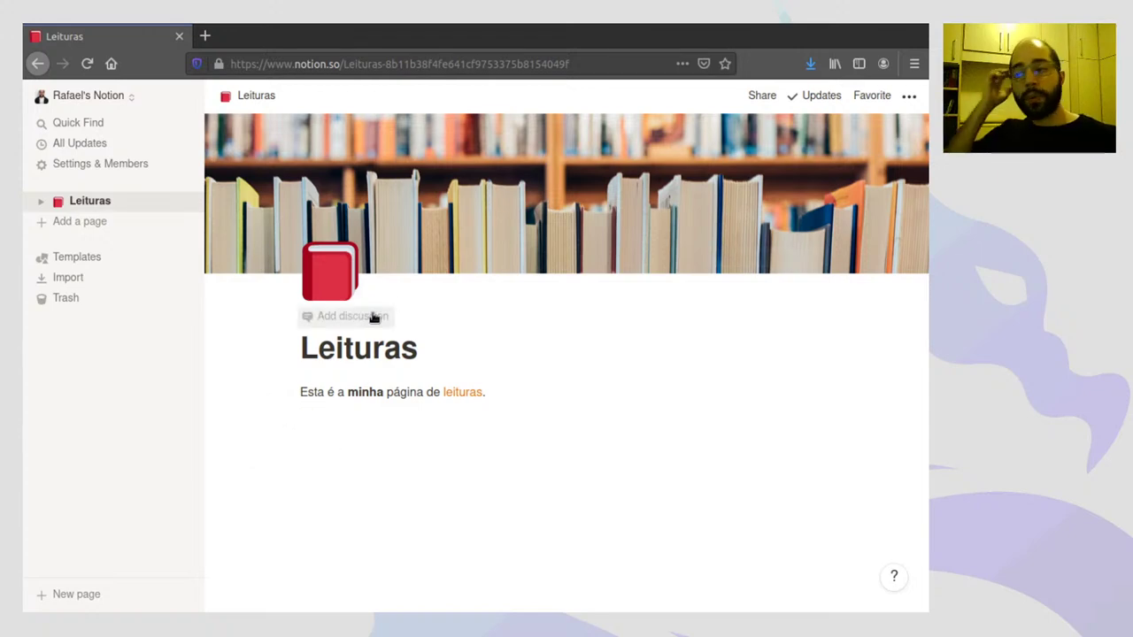
- Check the empty block's actions and bring up its block-type list
{"action": "left_click", "coordinate": [293, 417]}
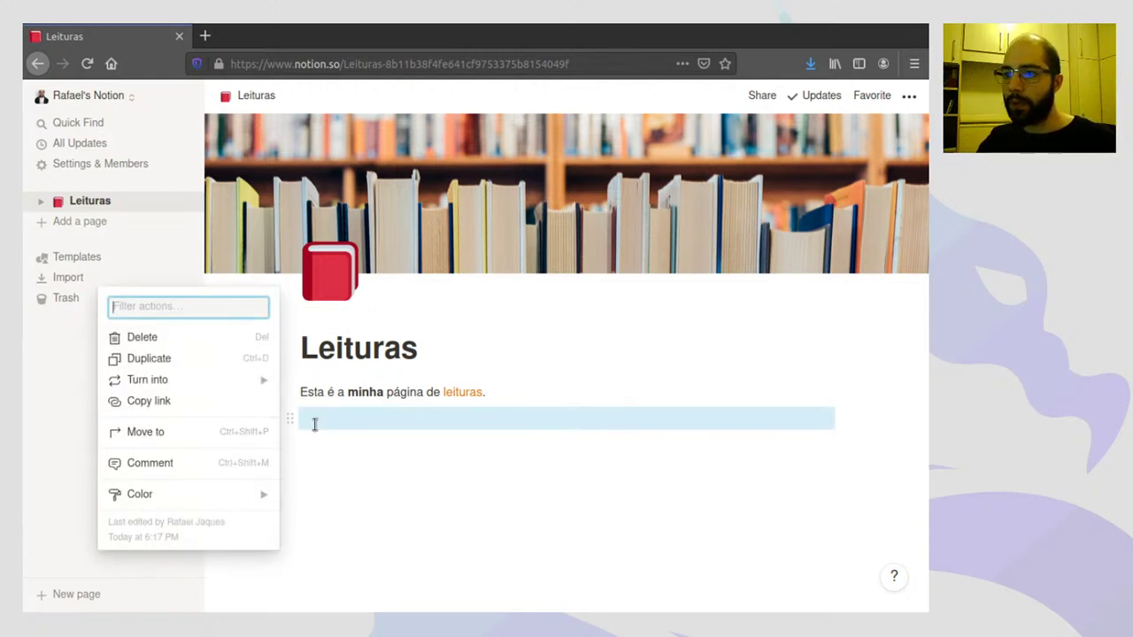
{"action": "key", "text": "Escape"}
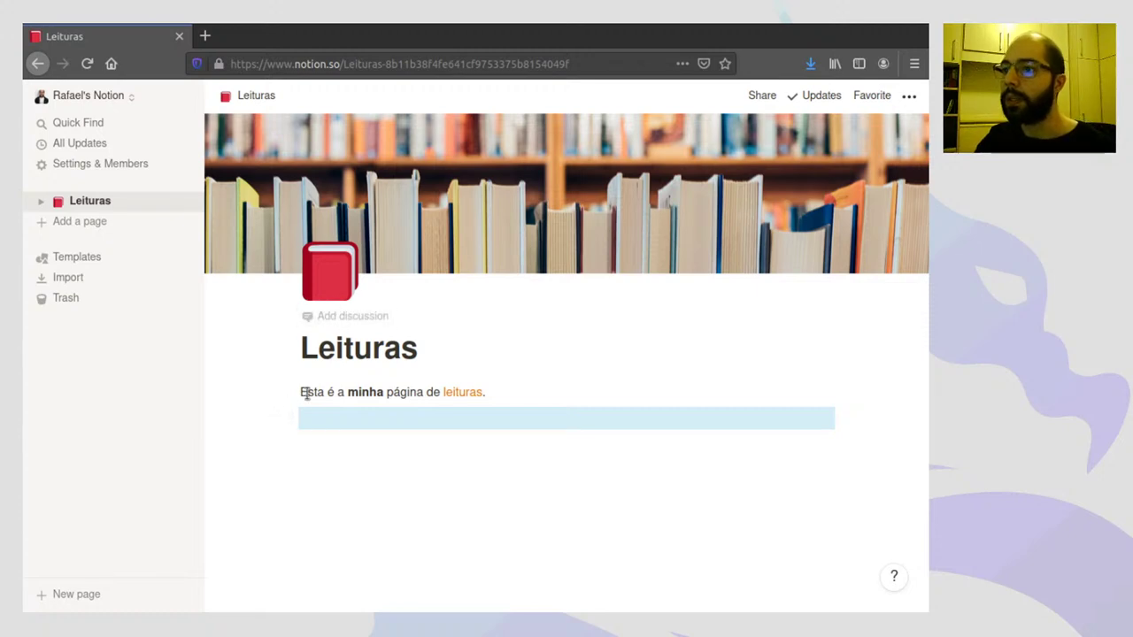
{"action": "left_click", "coordinate": [301, 419]}
{"action": "left_click", "coordinate": [273, 417]}
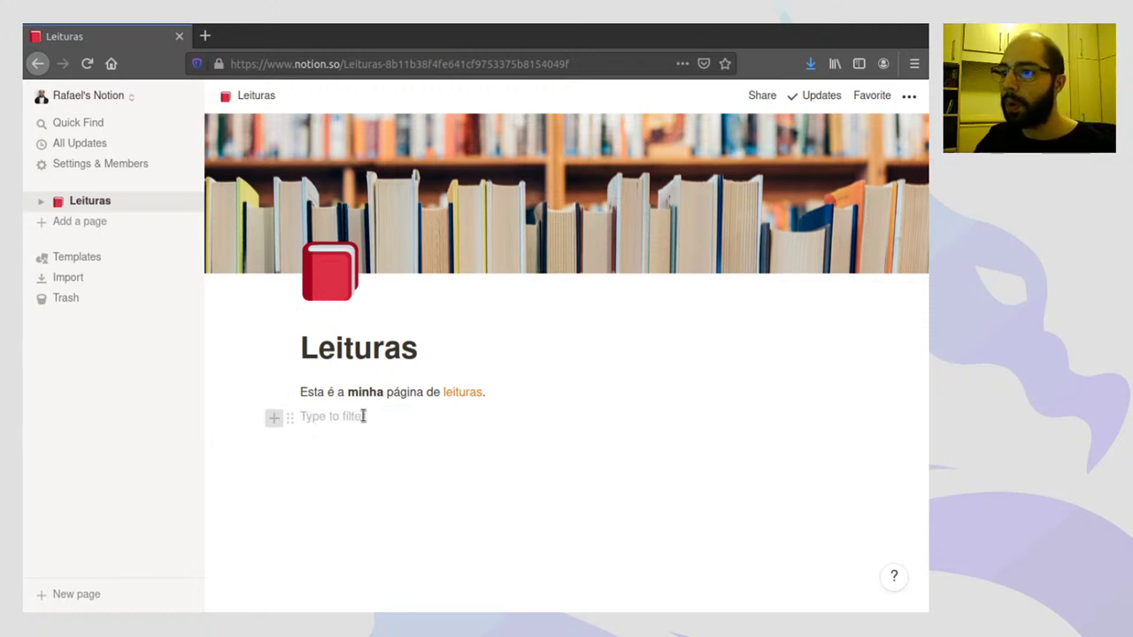
- Browse the block-type list and close it without inserting anything
{"action": "left_click", "coordinate": [286, 444]}
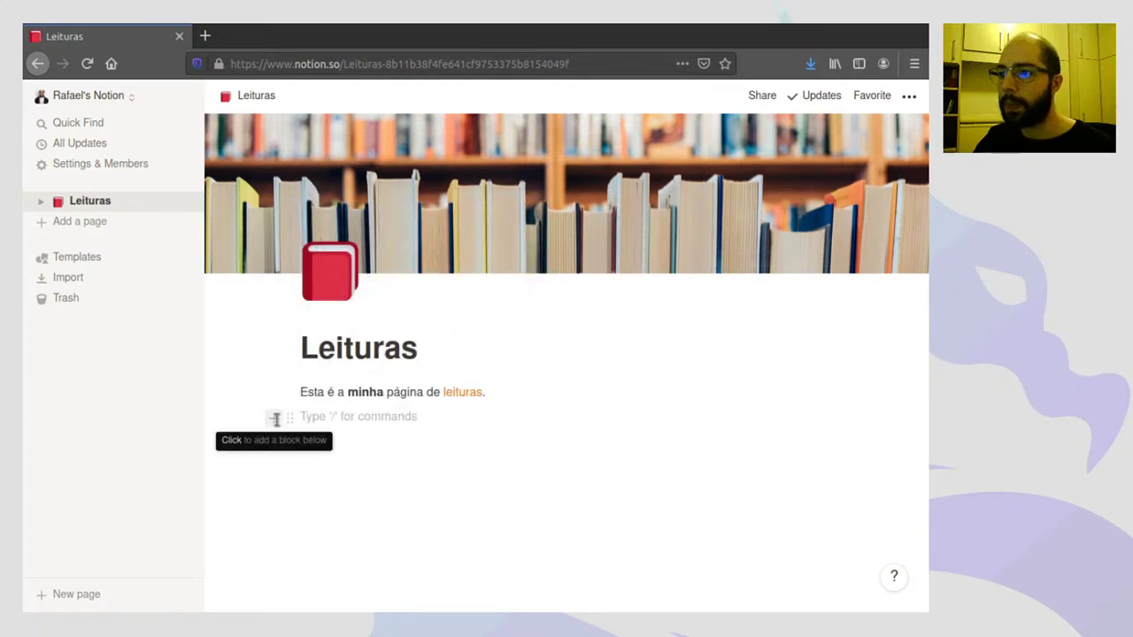
{"action": "left_click", "coordinate": [275, 419]}
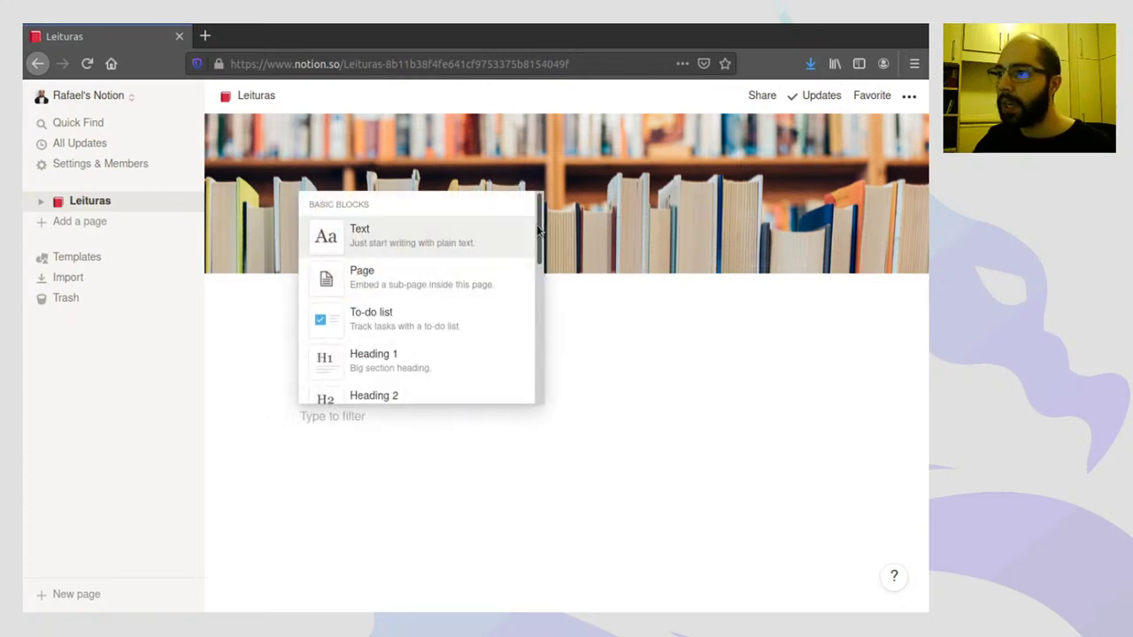
{"action": "left_click_drag", "start_coordinate": [539, 228], "coordinate": [535, 408]}
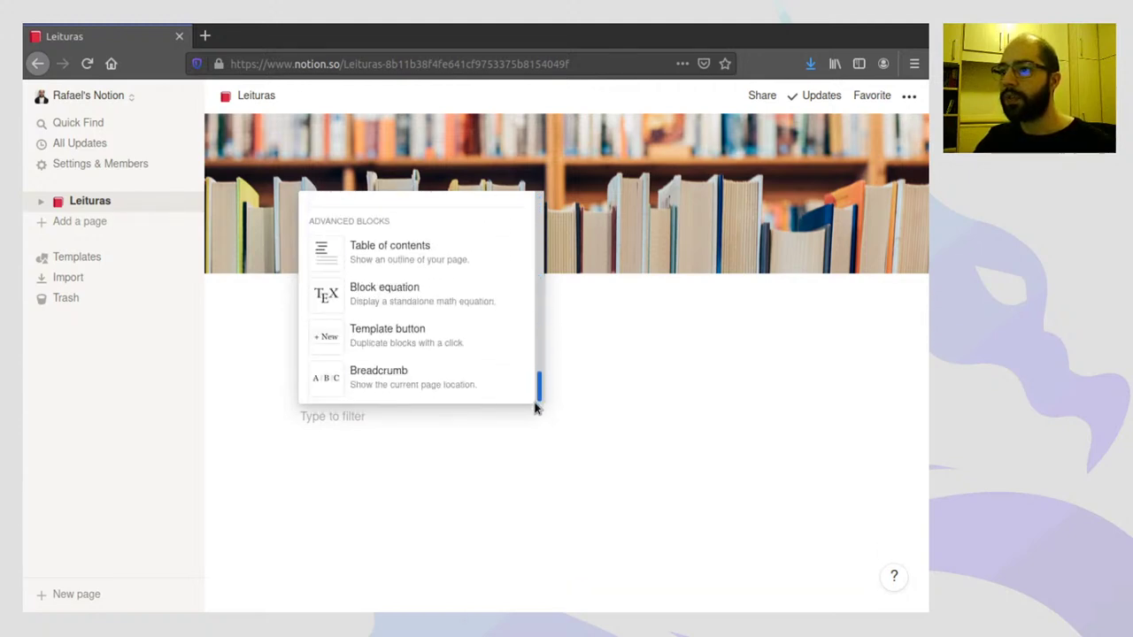
{"action": "scroll", "coordinate": [526, 386], "scroll_direction": "up", "scroll_amount": 5}
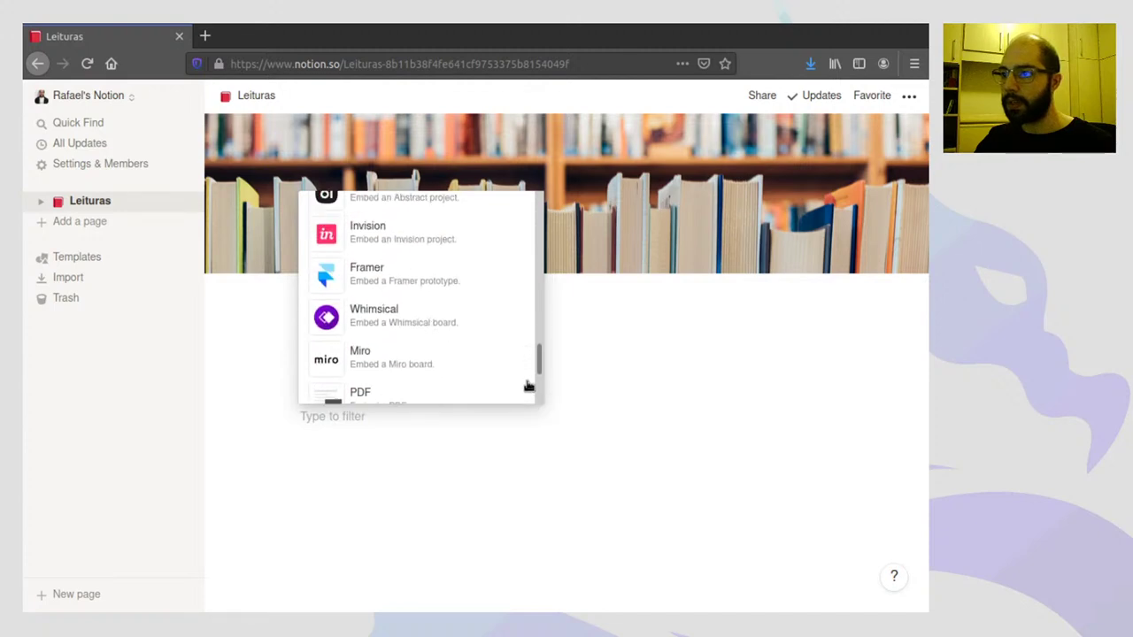
{"action": "left_click_drag", "start_coordinate": [539, 363], "coordinate": [557, 312]}
{"action": "scroll", "coordinate": [555, 296], "scroll_direction": "up", "scroll_amount": 4}
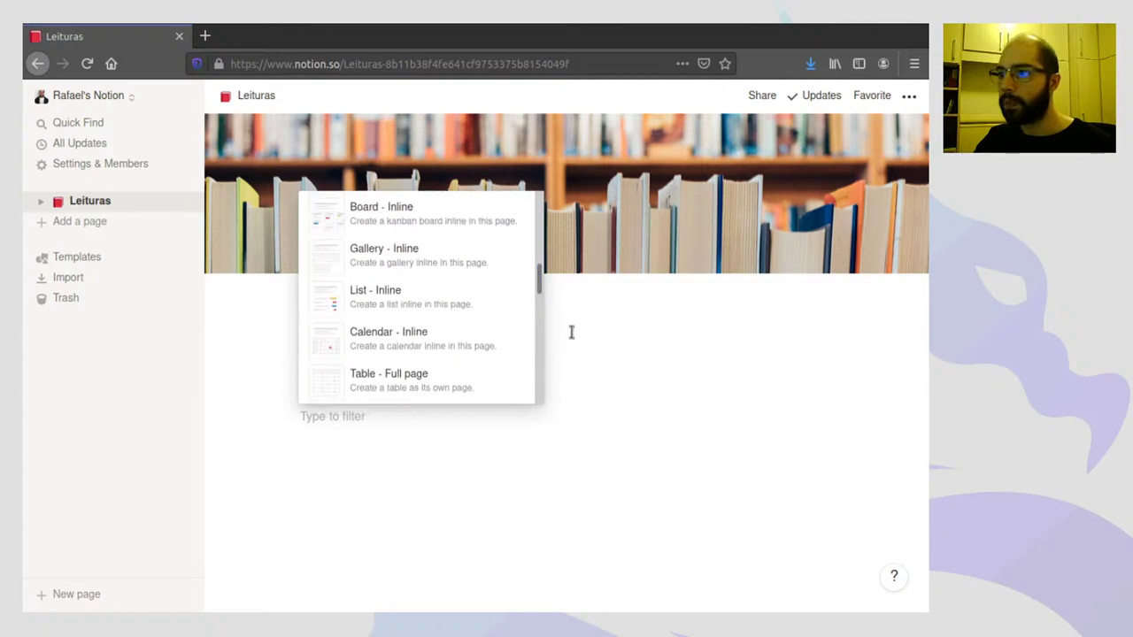
{"action": "left_click", "coordinate": [571, 335]}
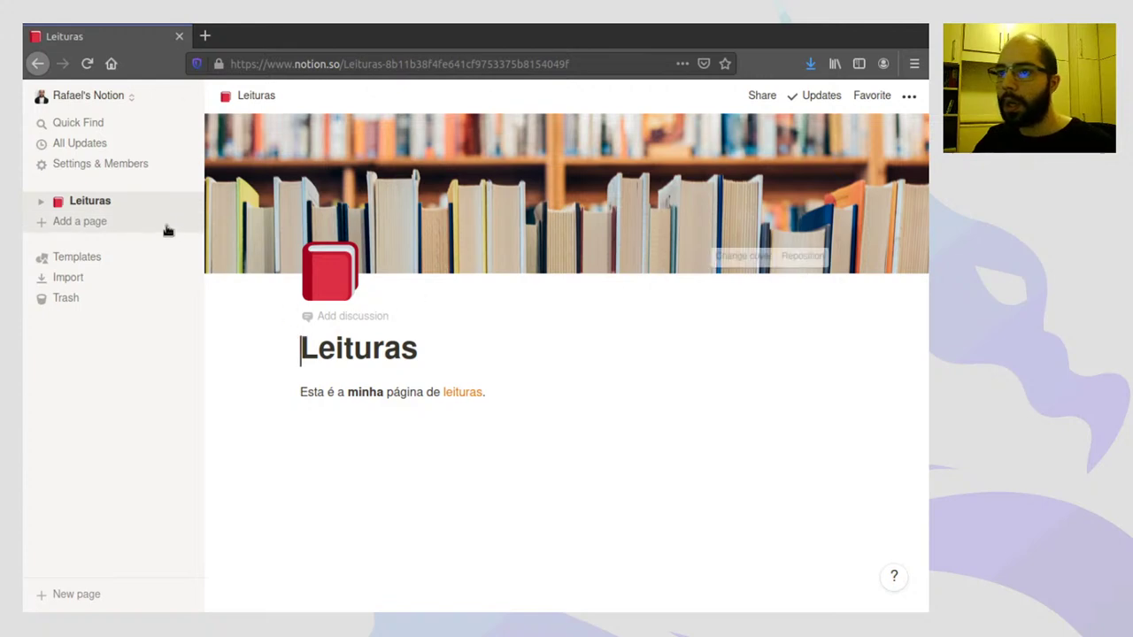
- Rename the page title from Leituras to 'Teste'
{"action": "double_click", "coordinate": [345, 351]}
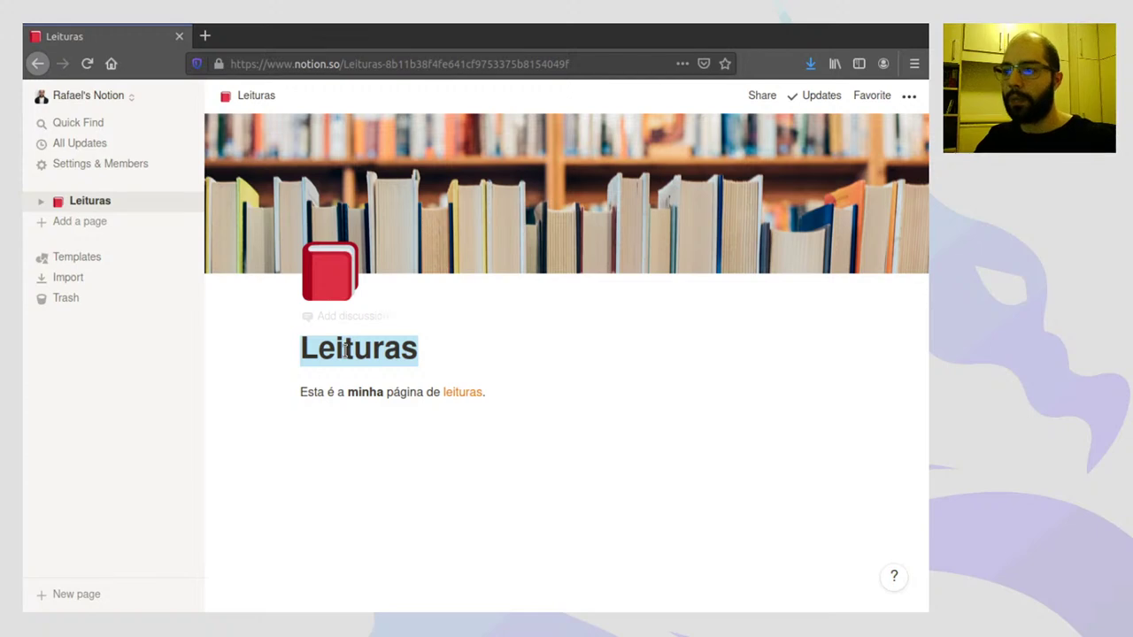
{"action": "type", "text": "Teste"}
{"action": "left_click", "coordinate": [390, 430]}
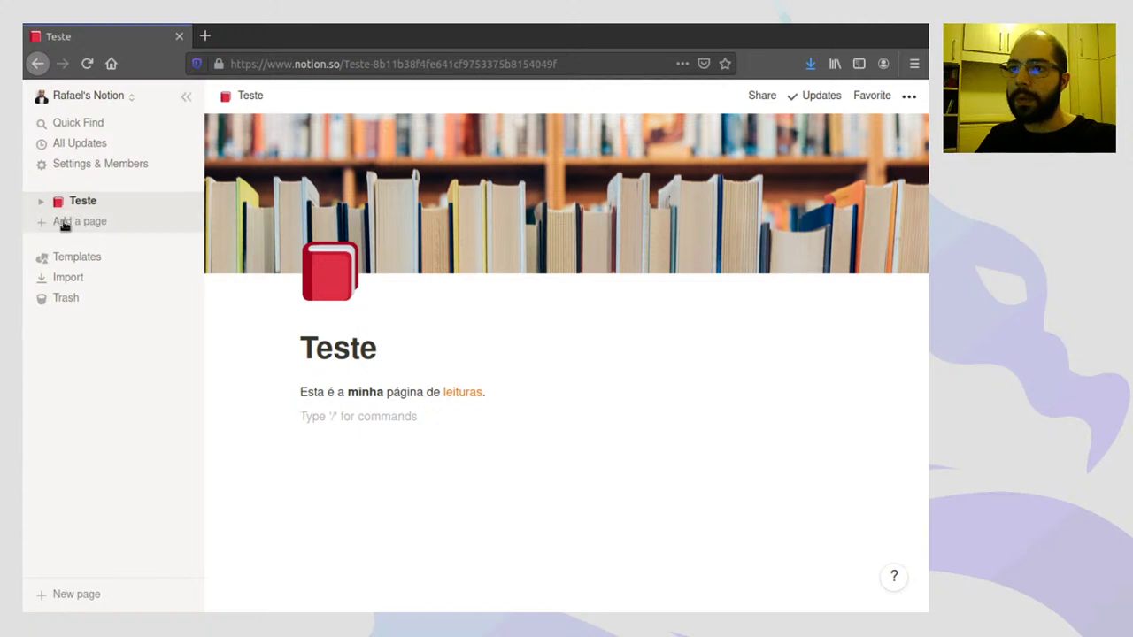
- Add a new workspace page in the sidebar and title it 'Leituras'
{"action": "left_click", "coordinate": [59, 222]}
{"action": "left_click", "coordinate": [92, 229]}
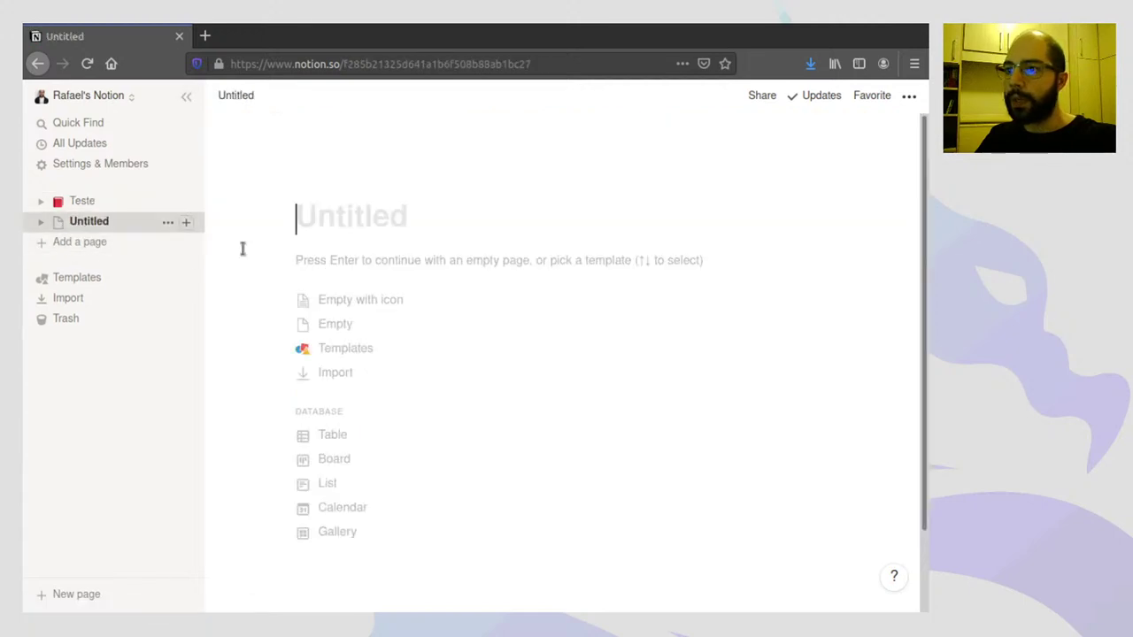
{"action": "left_click", "coordinate": [345, 223]}
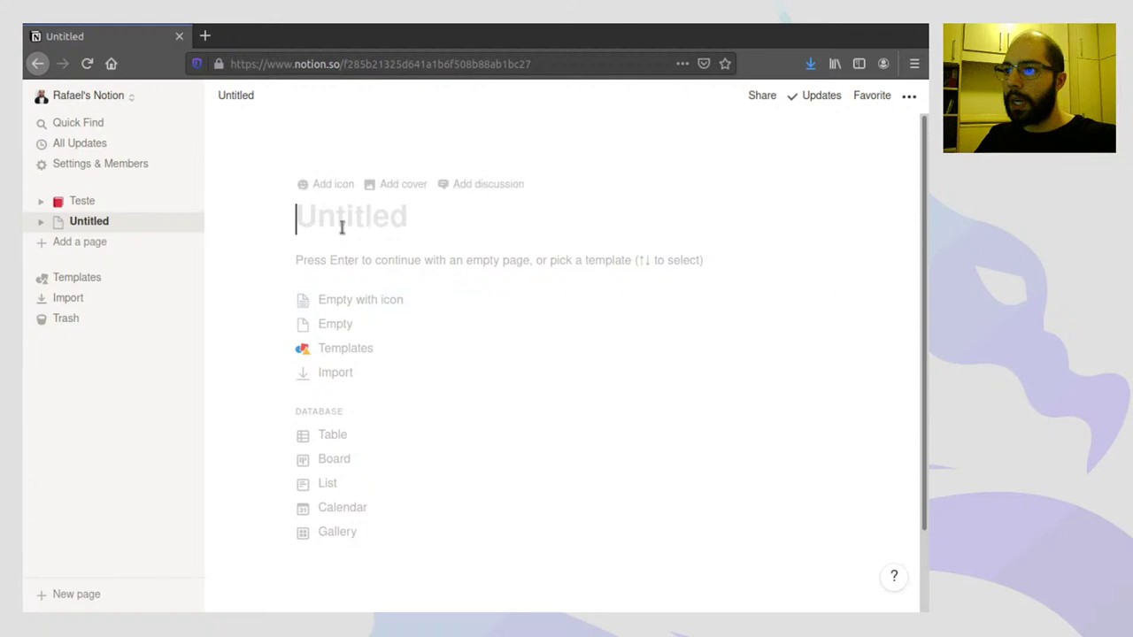
{"action": "type", "text": "Leituras"}
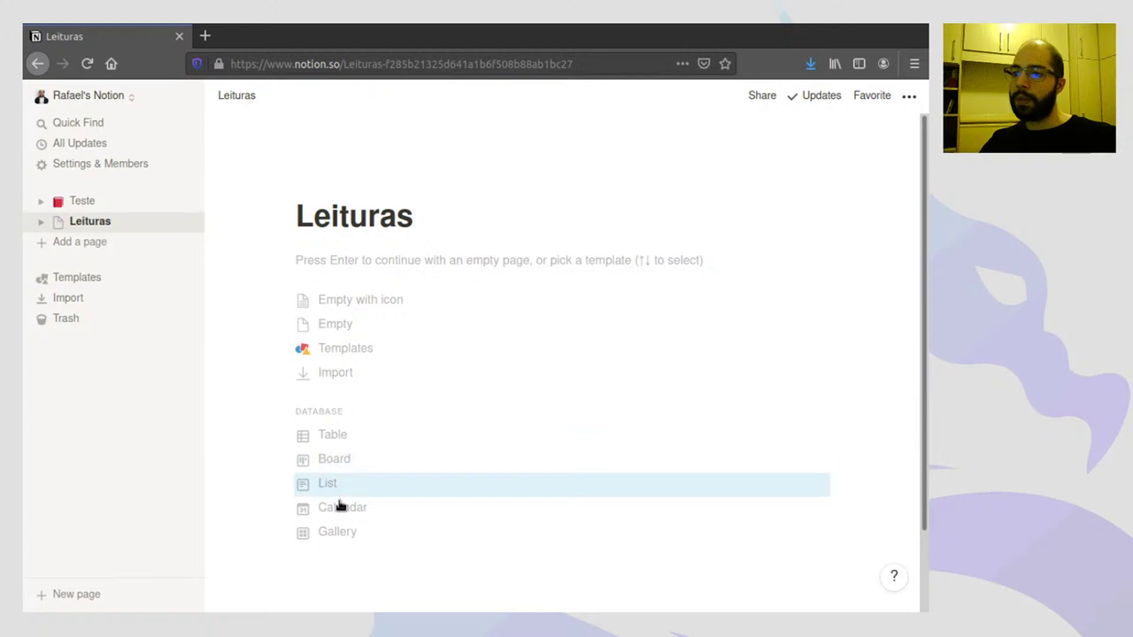
- Turn the new Leituras page into a table database with a stacked-books emoji icon
{"action": "left_click", "coordinate": [331, 438]}
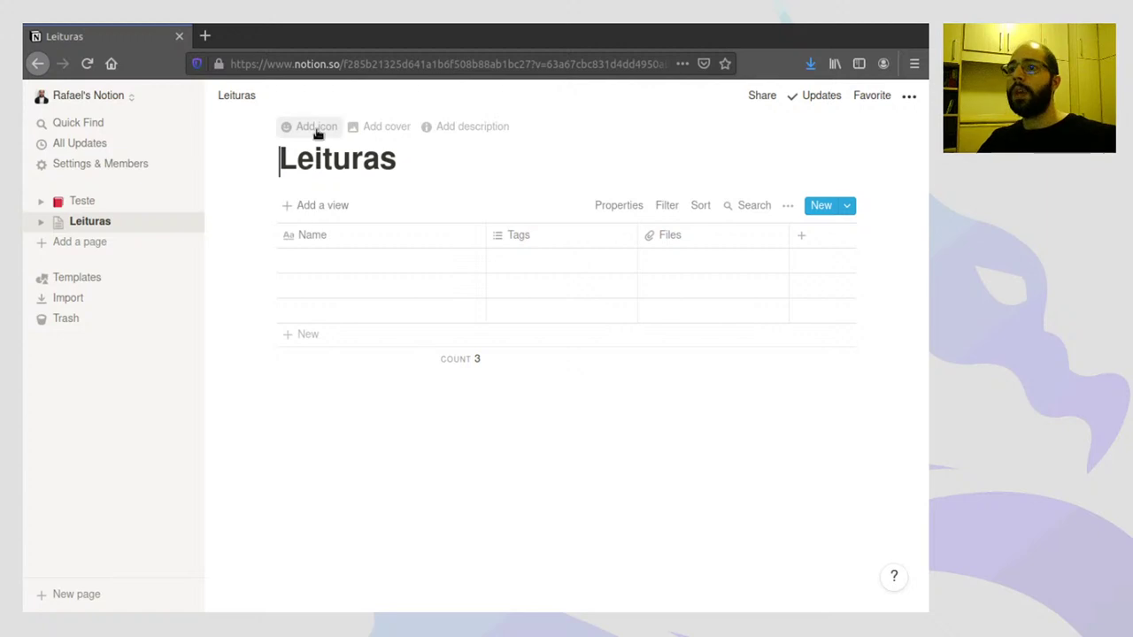
{"action": "left_click", "coordinate": [314, 128]}
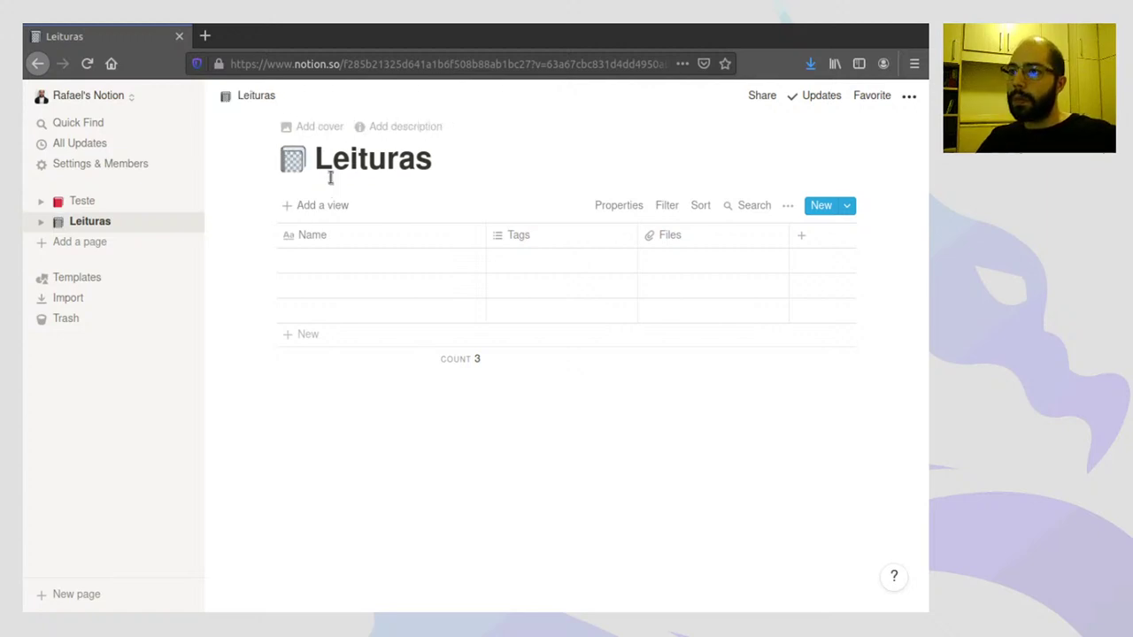
{"action": "left_click", "coordinate": [293, 159]}
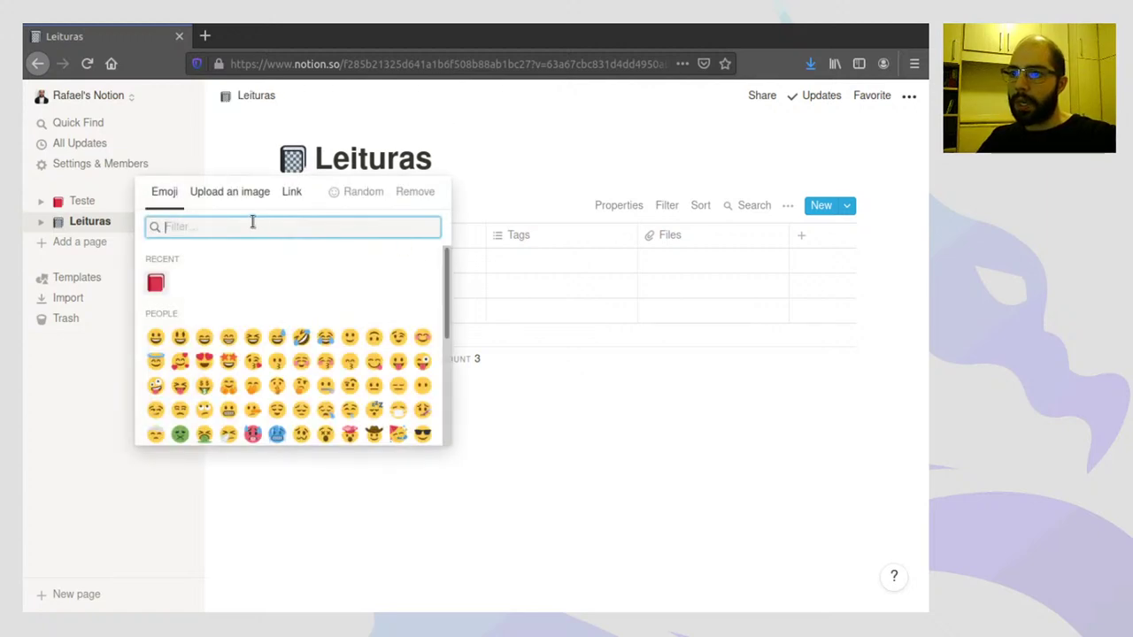
{"action": "type", "text": "book"}
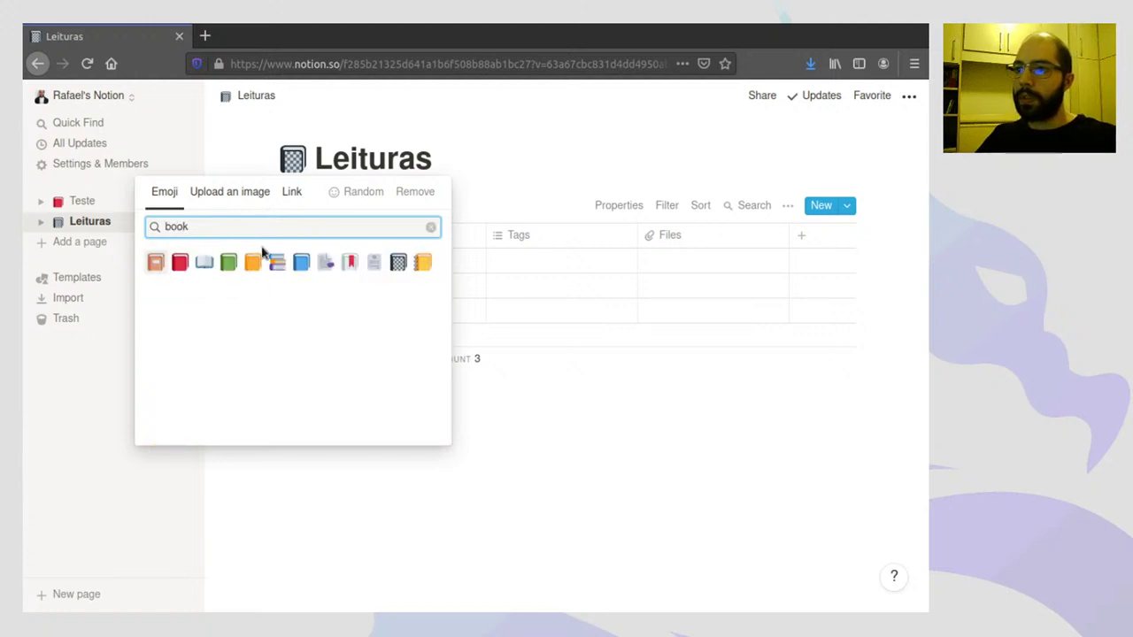
{"action": "left_click", "coordinate": [278, 254]}
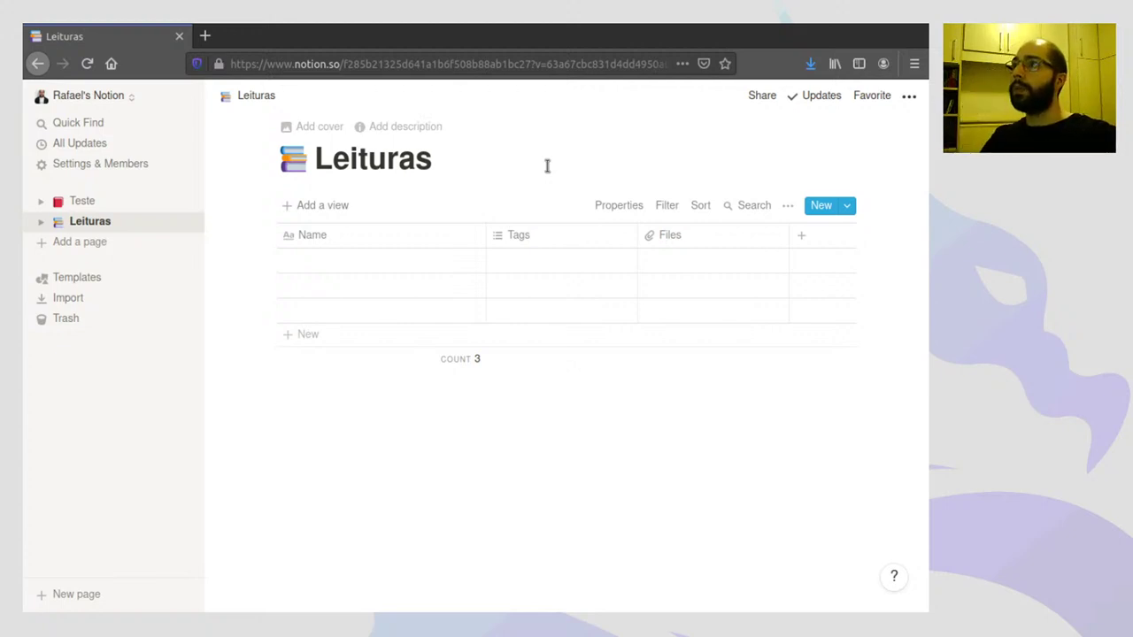
- Add the Unsplash stacked-books photo as the Leituras cover
{"action": "left_click", "coordinate": [321, 130]}
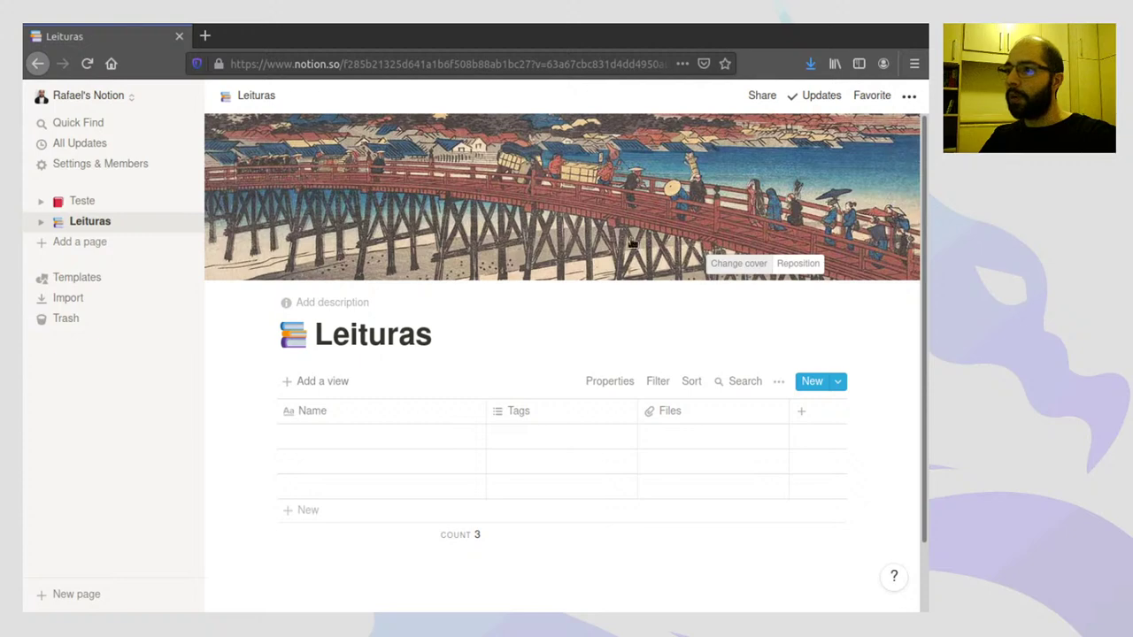
{"action": "left_click", "coordinate": [739, 263]}
{"action": "left_click", "coordinate": [678, 292]}
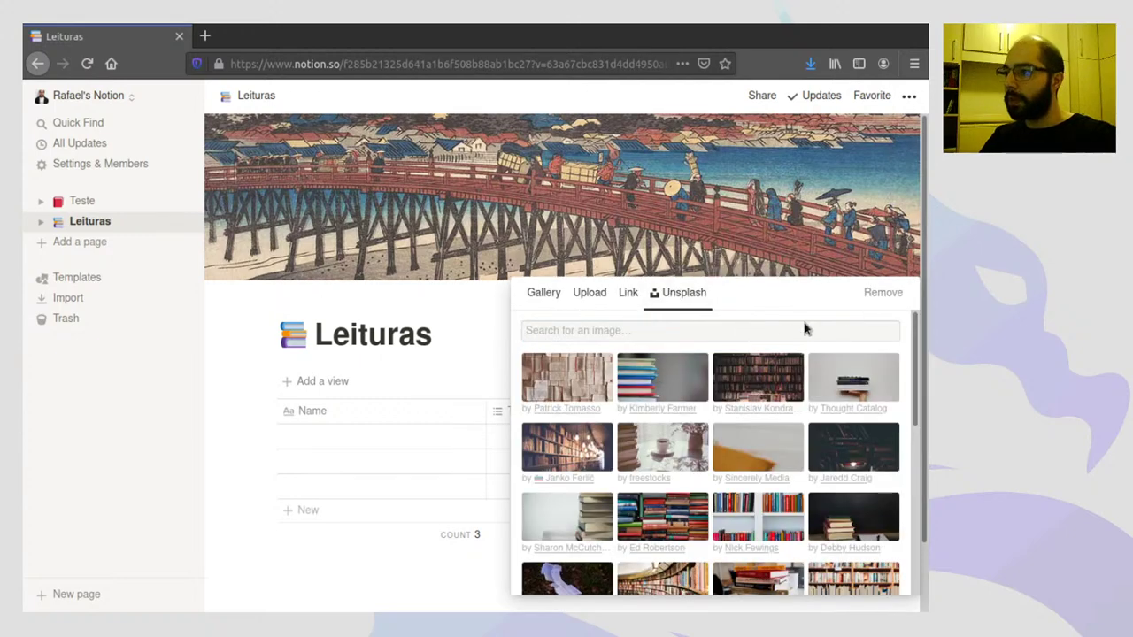
{"action": "left_click", "coordinate": [696, 361]}
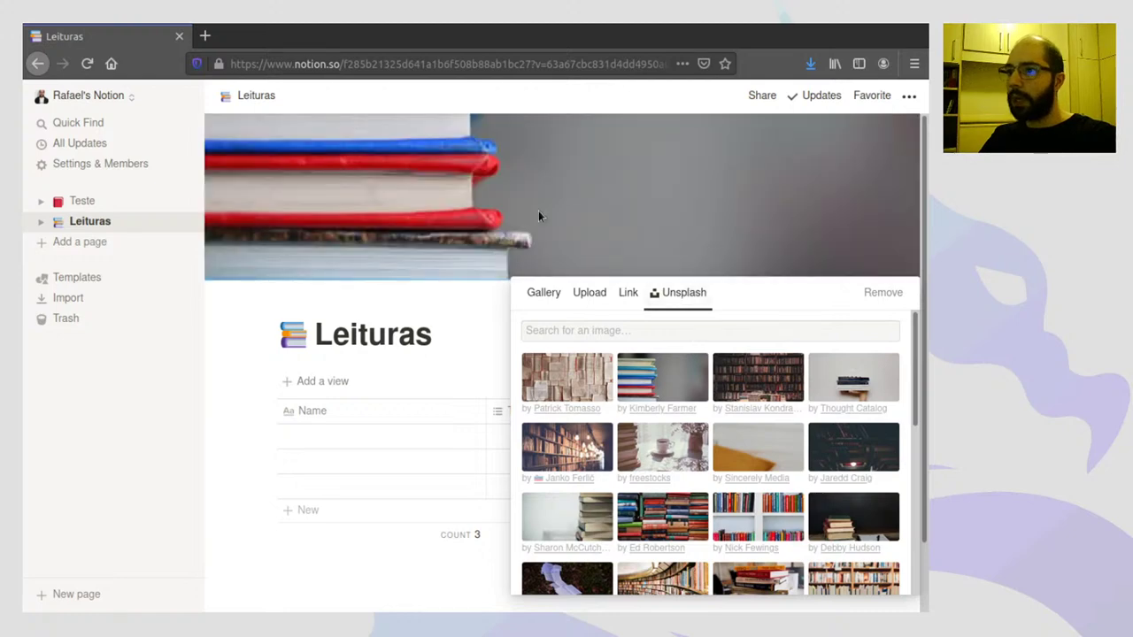
- Reposition the cover to show more of the book stack and save the position
{"action": "left_click", "coordinate": [539, 215]}
{"action": "left_click", "coordinate": [807, 263]}
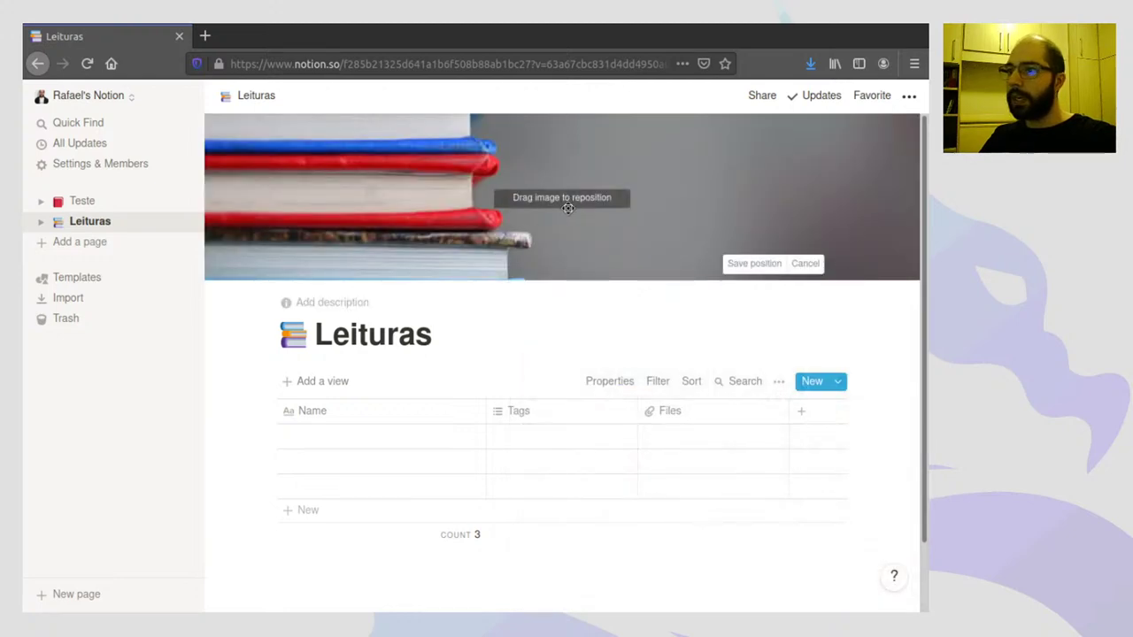
{"action": "left_click_drag", "start_coordinate": [567, 208], "coordinate": [705, 278]}
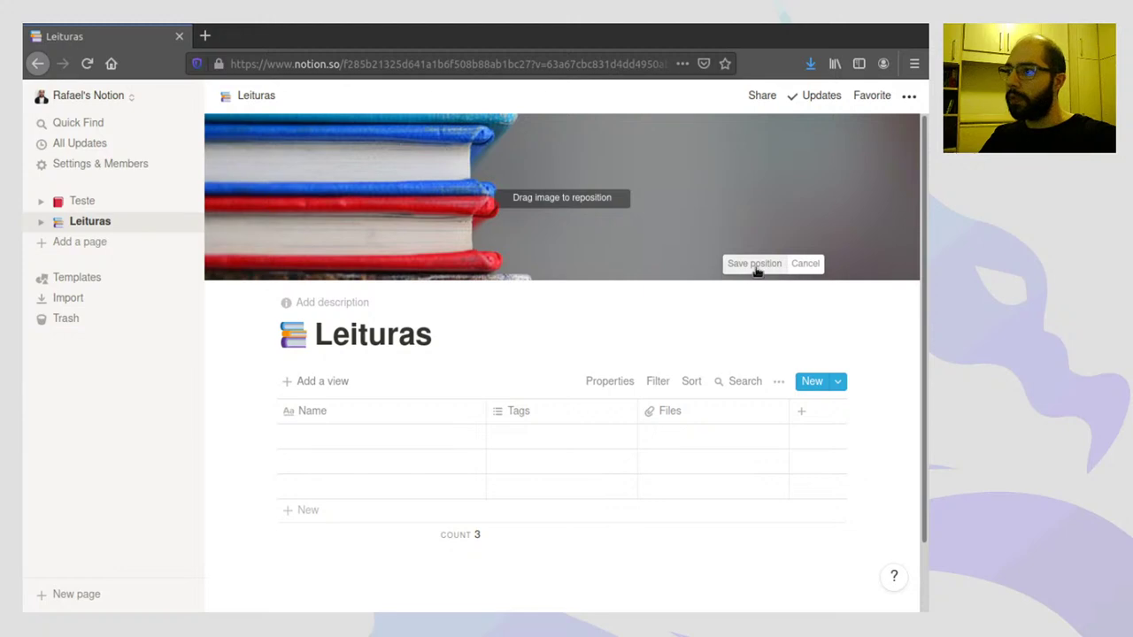
{"action": "left_click", "coordinate": [754, 264]}
{"action": "scroll", "coordinate": [629, 303], "scroll_direction": "down", "scroll_amount": 1}
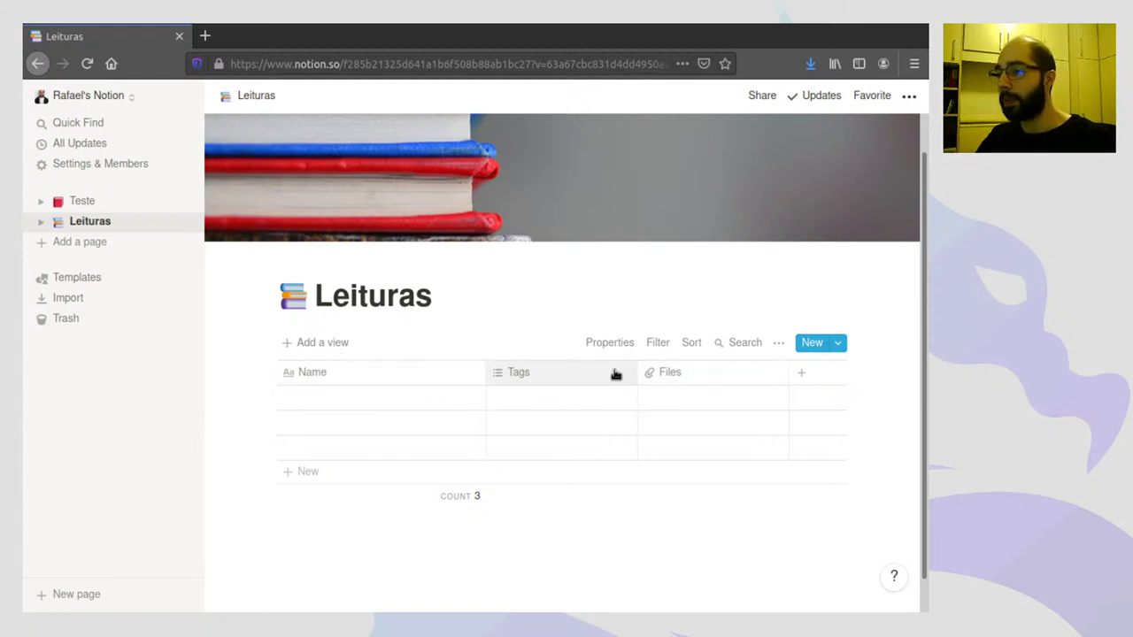
- Delete the Tags and Files columns from the Leituras table
{"action": "left_click", "coordinate": [518, 376]}
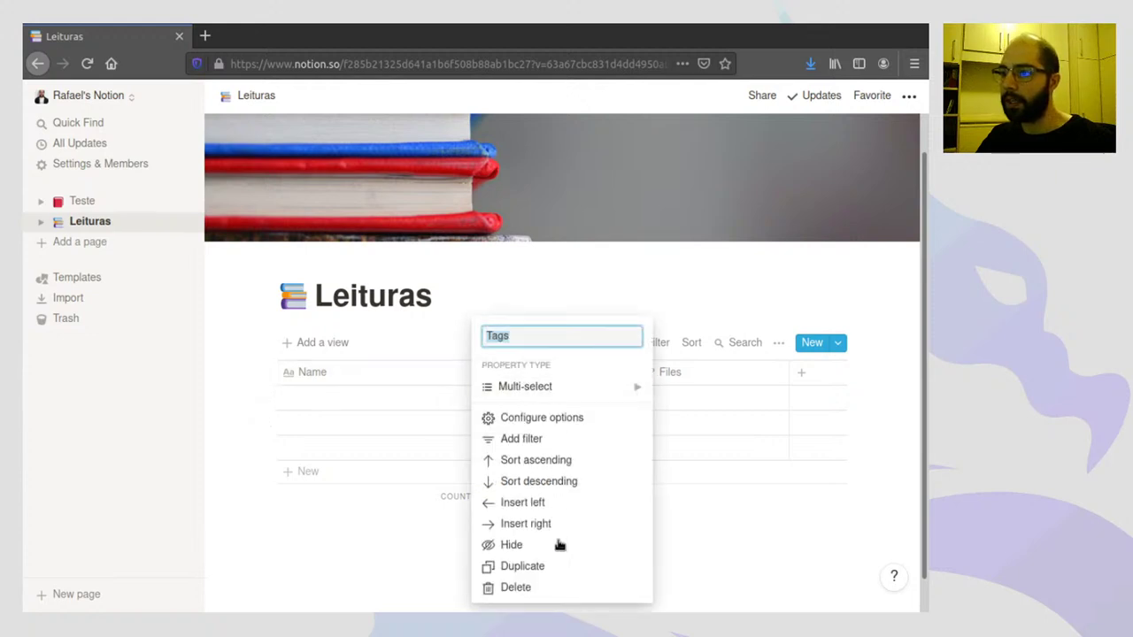
{"action": "left_click", "coordinate": [556, 587]}
{"action": "left_click", "coordinate": [507, 357]}
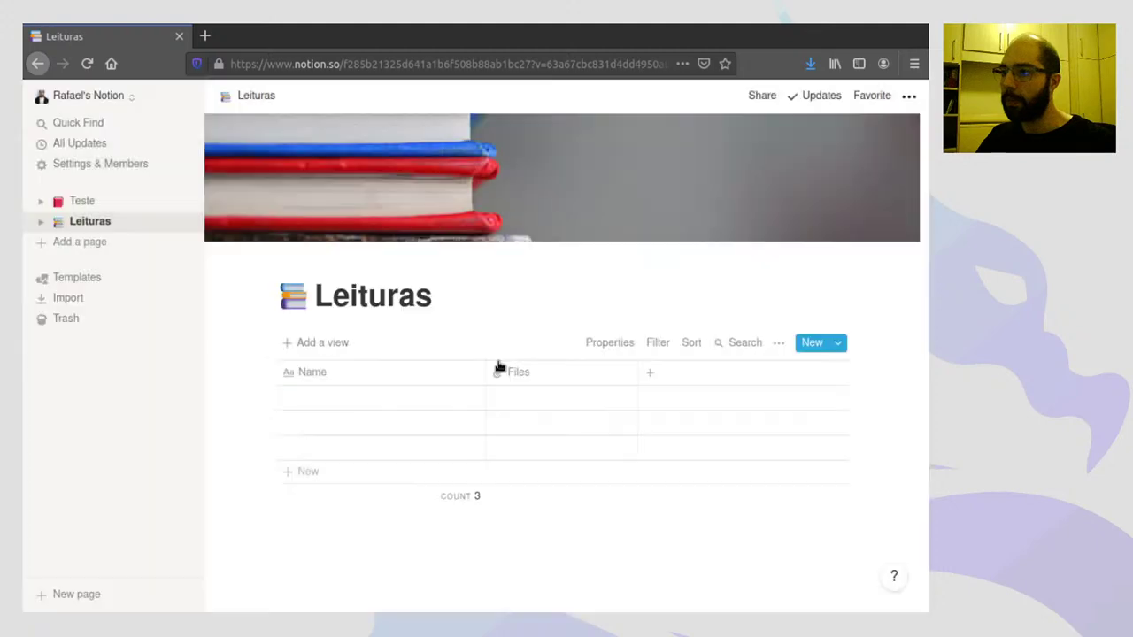
{"action": "left_click", "coordinate": [510, 375]}
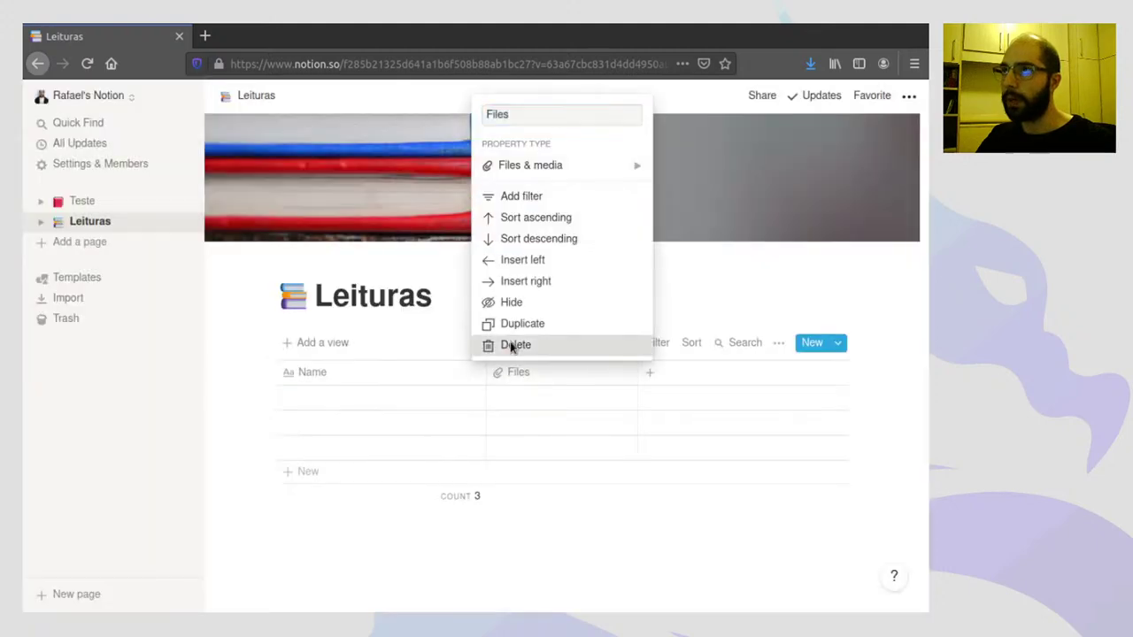
{"action": "left_click", "coordinate": [509, 345]}
{"action": "left_click", "coordinate": [474, 357]}
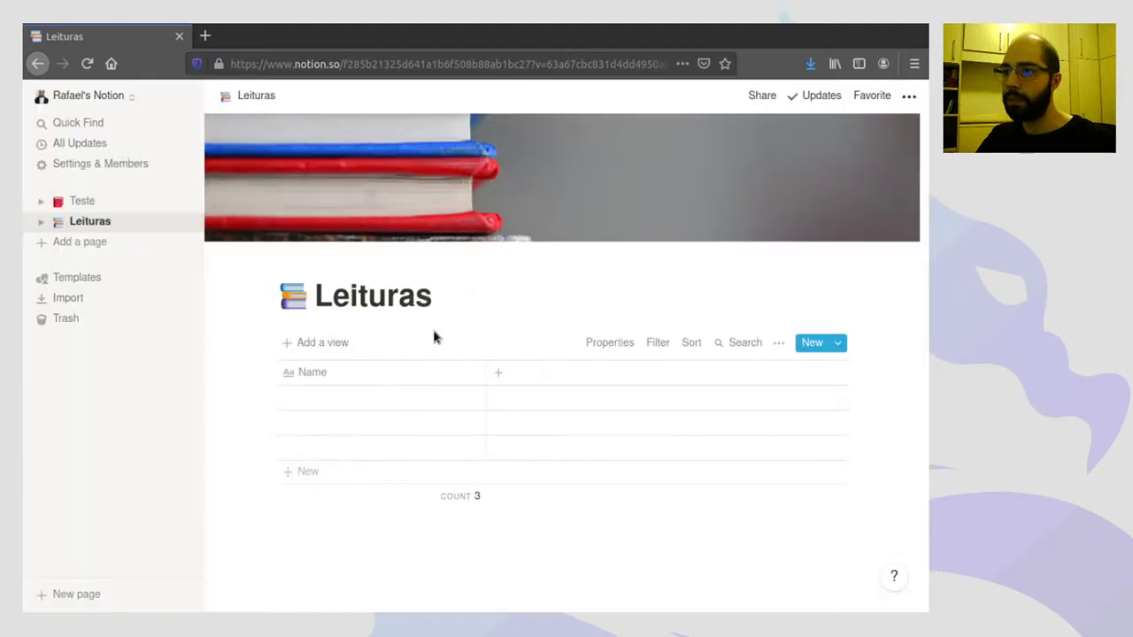
- Rename the Name column to 'Titulo'
{"action": "left_click", "coordinate": [328, 381]}
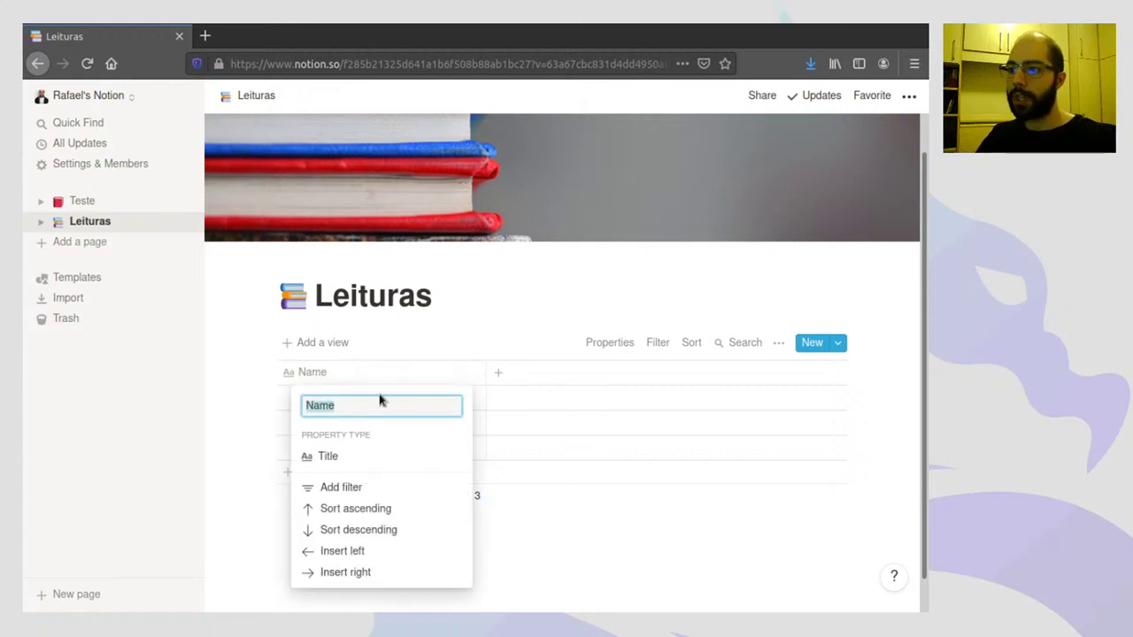
{"action": "type", "text": "T"}
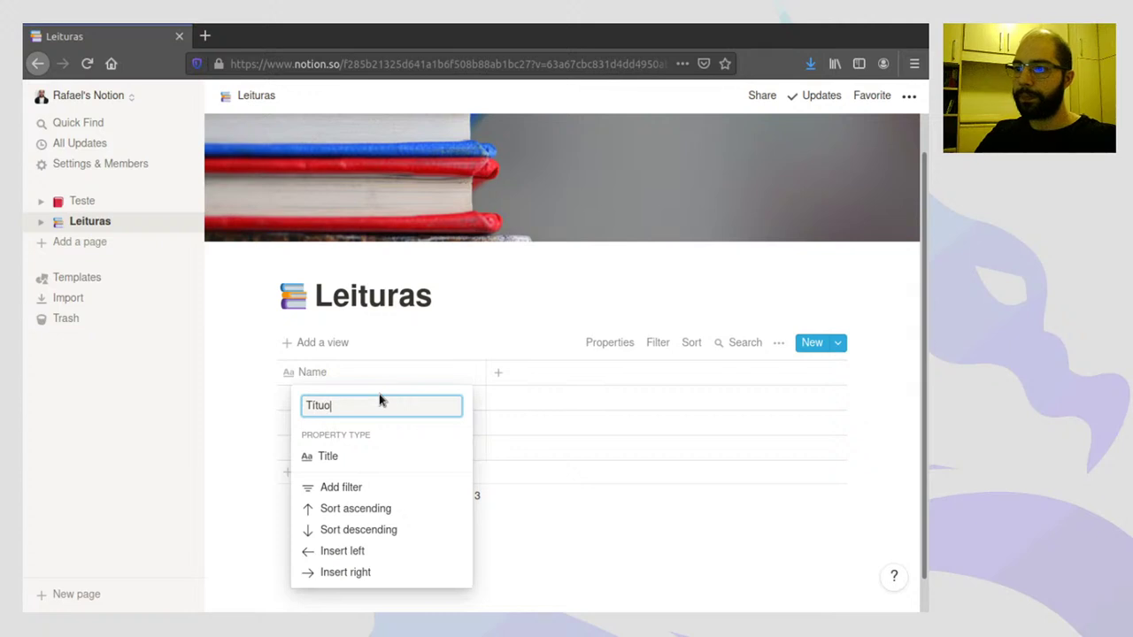
{"action": "type", "text": "itulo"}
{"action": "key", "text": "Return"}
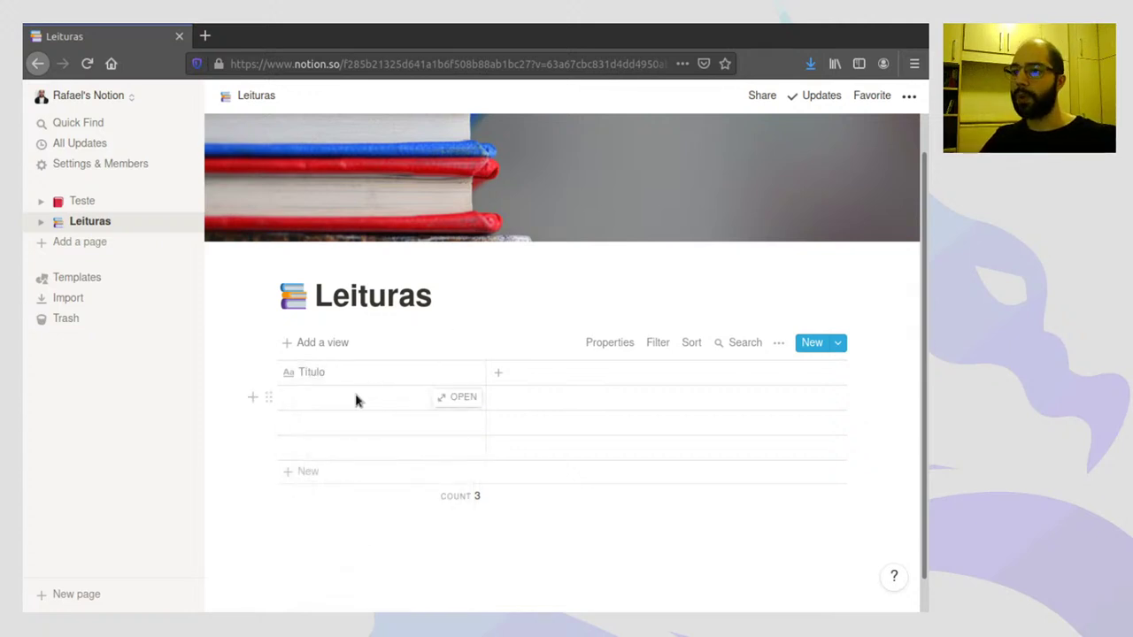
- Enter the titles Análise de Conteúdo, Dom Casmurro and Sapiens in the first three rows
{"action": "left_click", "coordinate": [370, 399]}
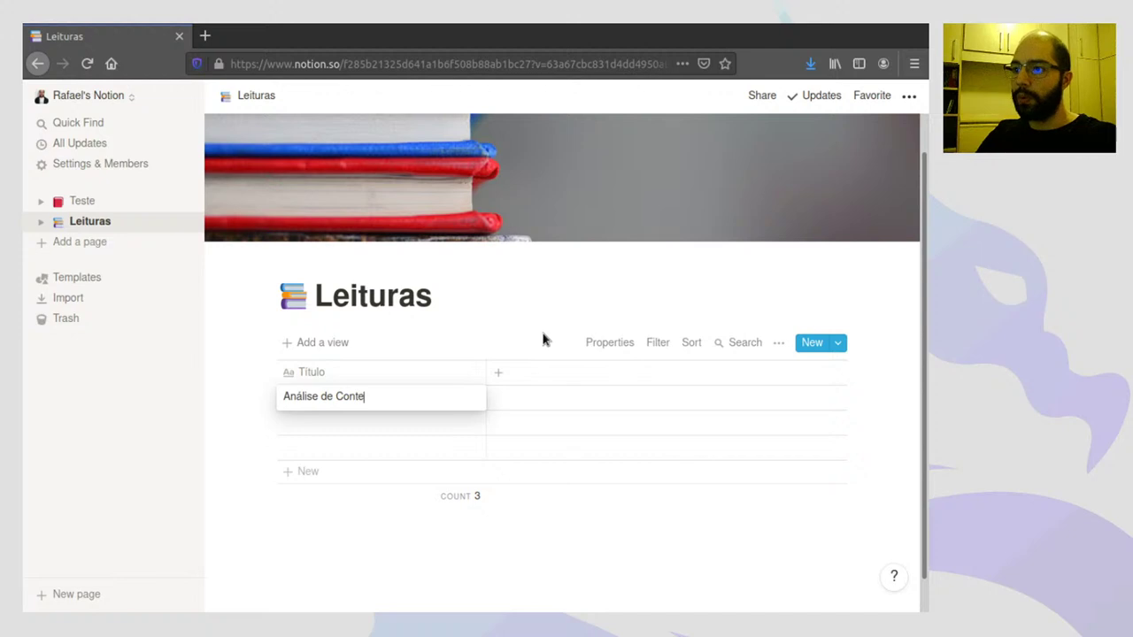
{"action": "type", "text": "Análise de Conteúdo"}
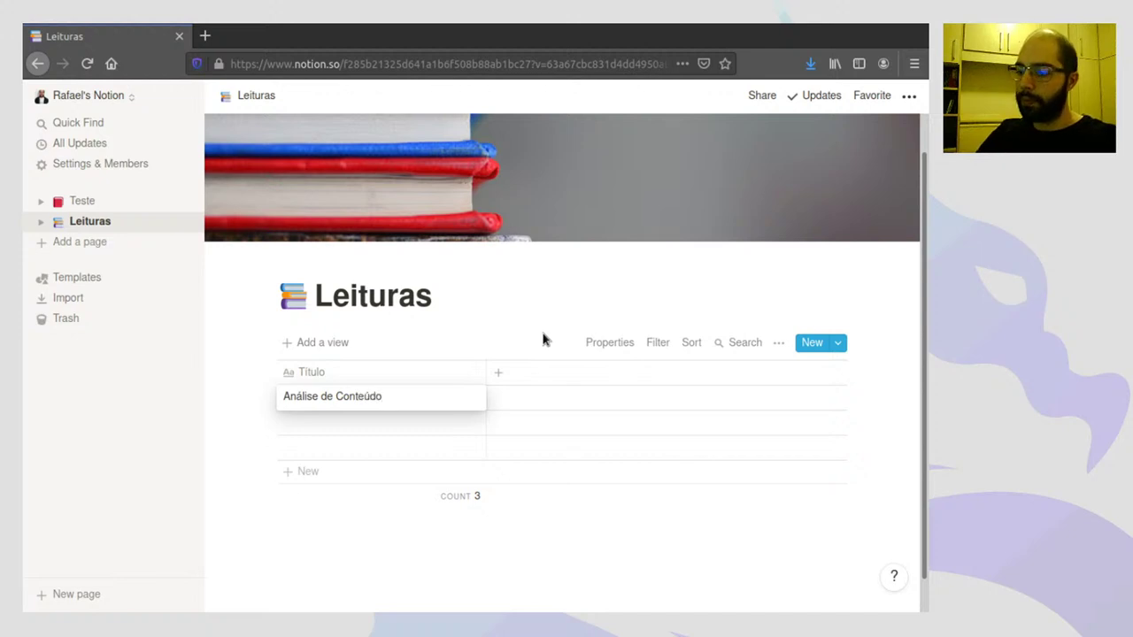
{"action": "key", "text": "Return"}
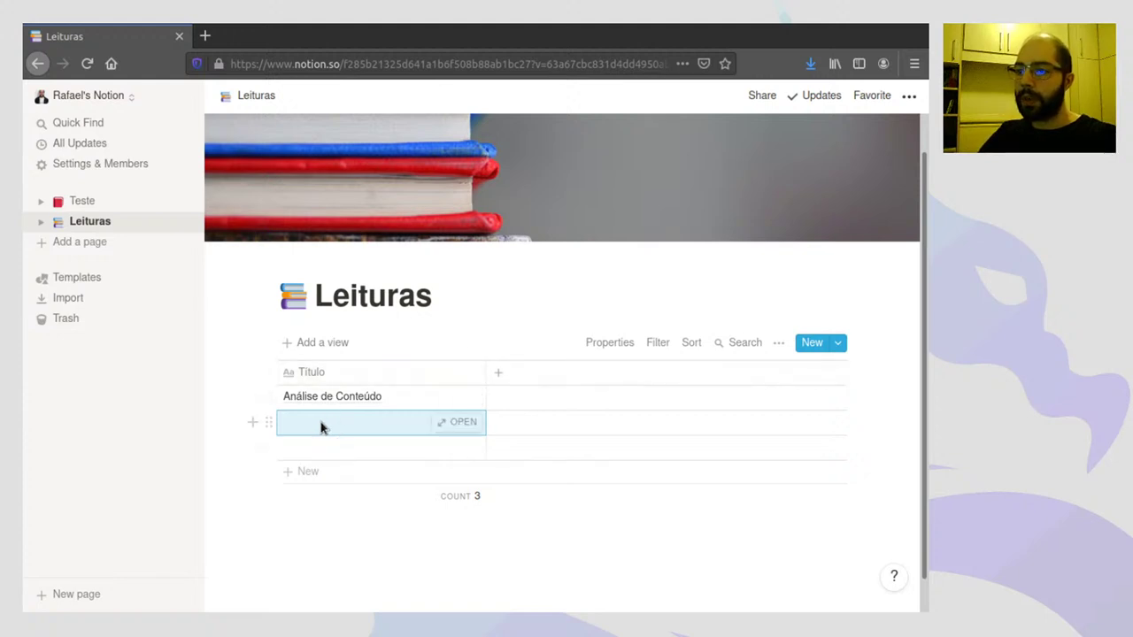
{"action": "left_click", "coordinate": [322, 428]}
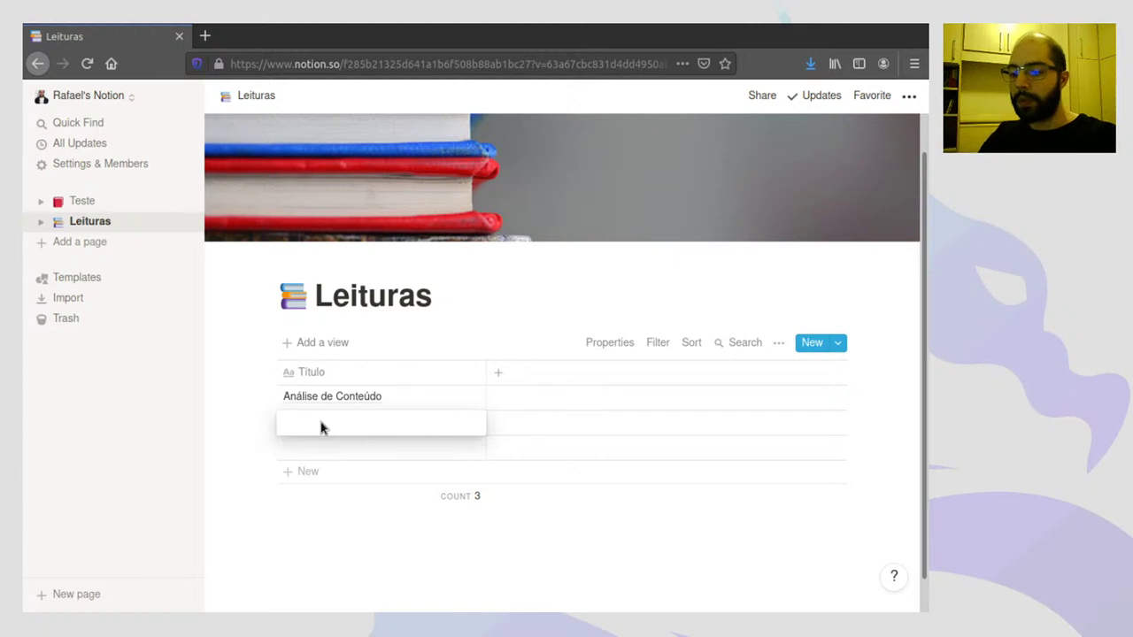
{"action": "type", "text": "Dom C"}
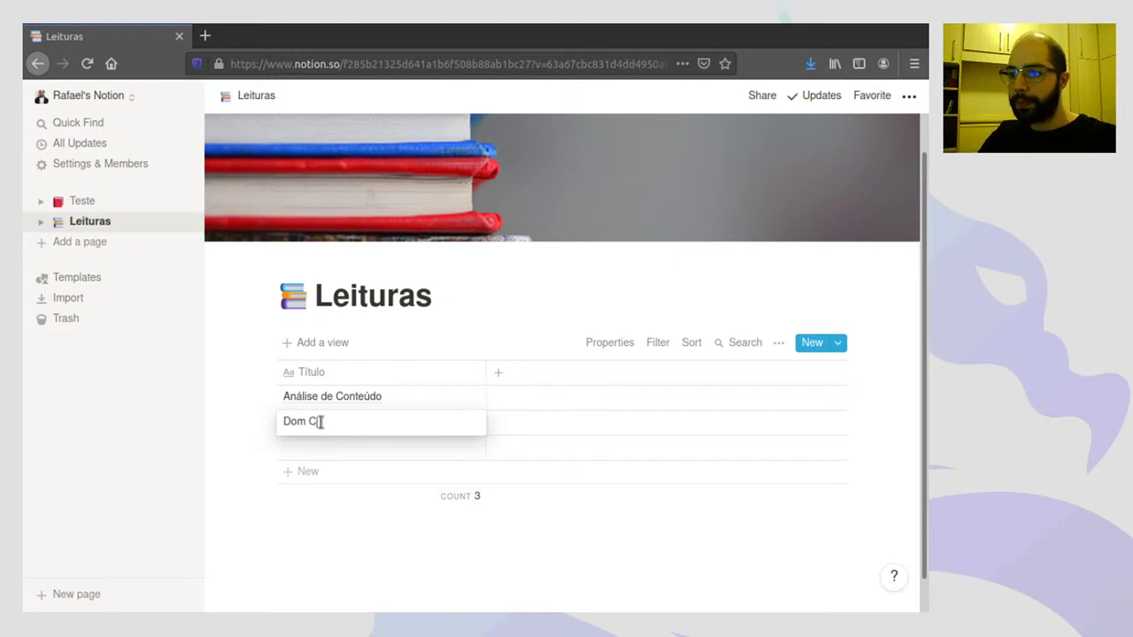
{"action": "type", "text": "asmurro"}
{"action": "key", "text": "Return"}
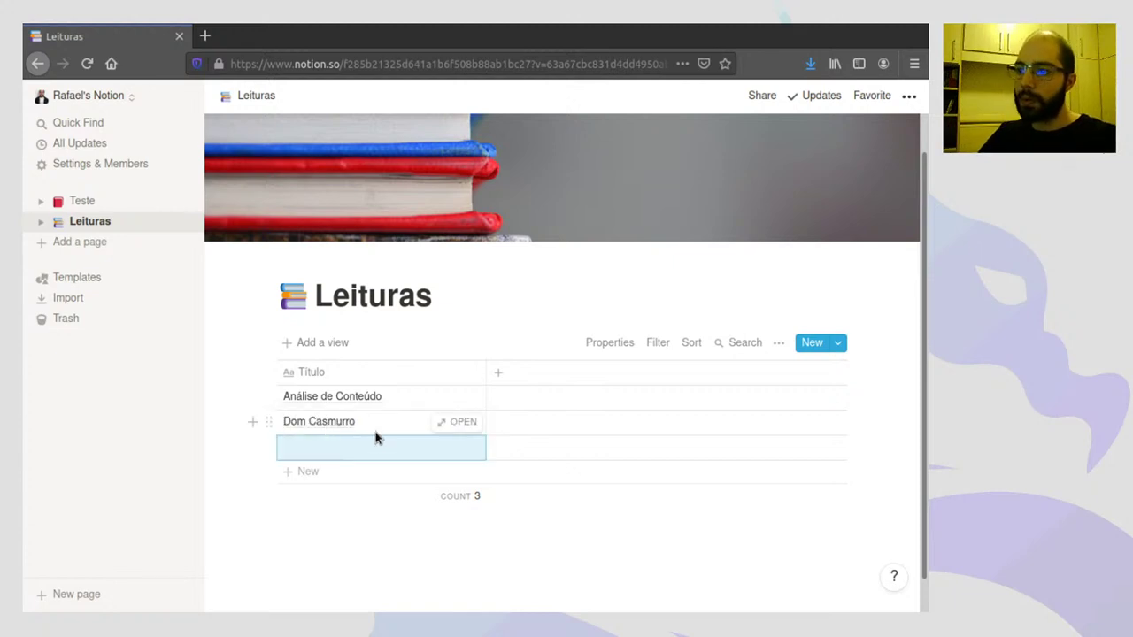
{"action": "left_click", "coordinate": [349, 454]}
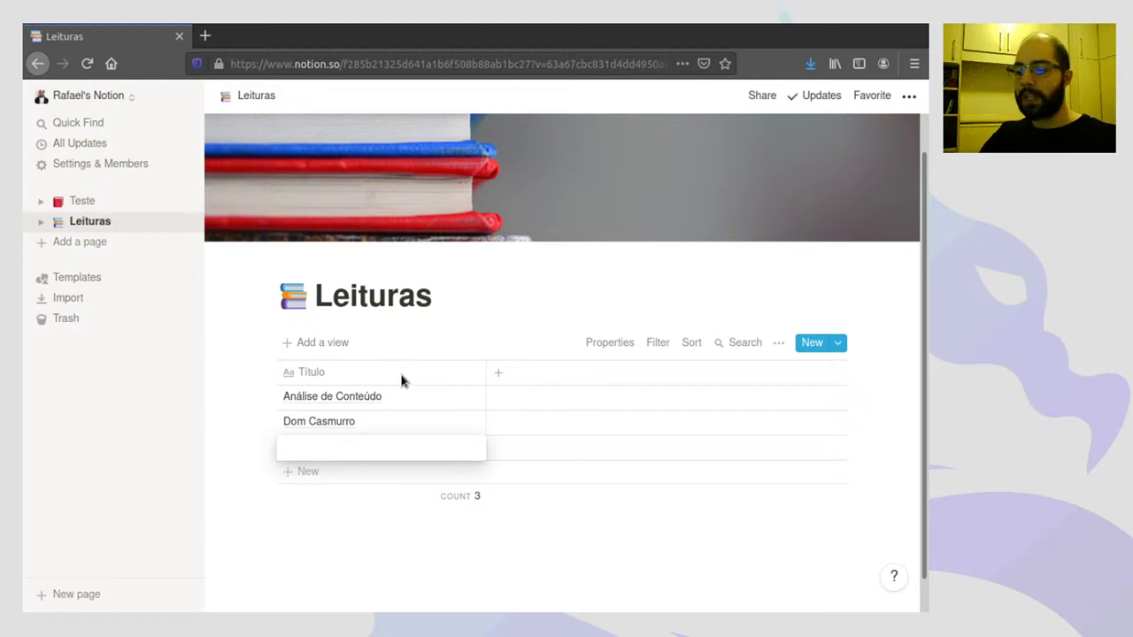
{"action": "type", "text": "Sapiens"}
{"action": "key", "text": "Return"}
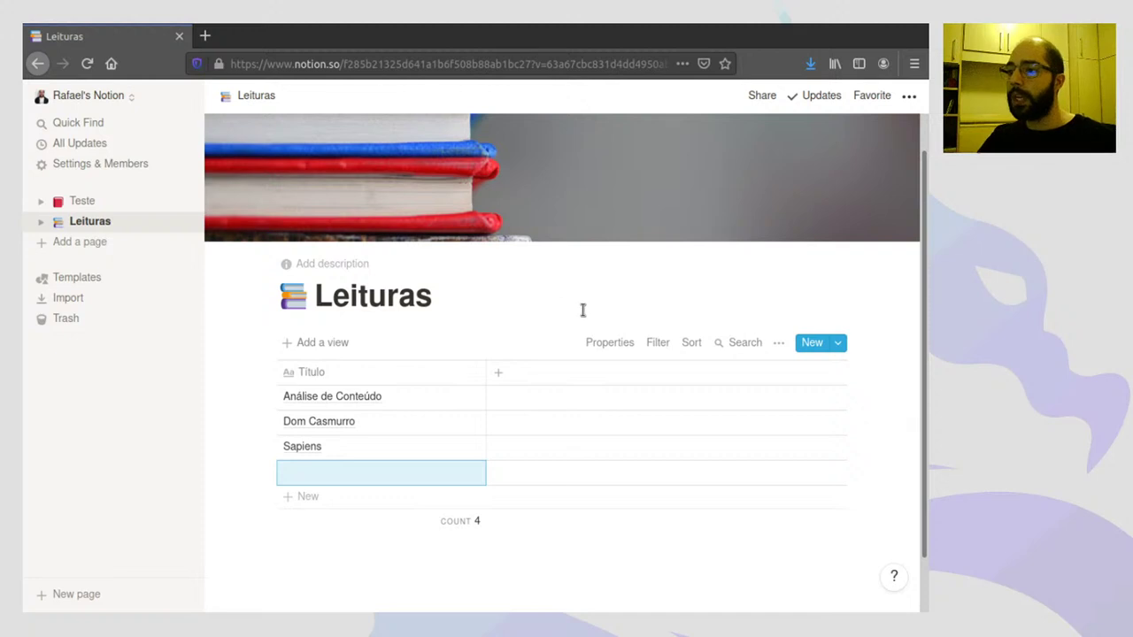
- Add a new text column to the table named Autor
{"action": "left_click", "coordinate": [501, 376]}
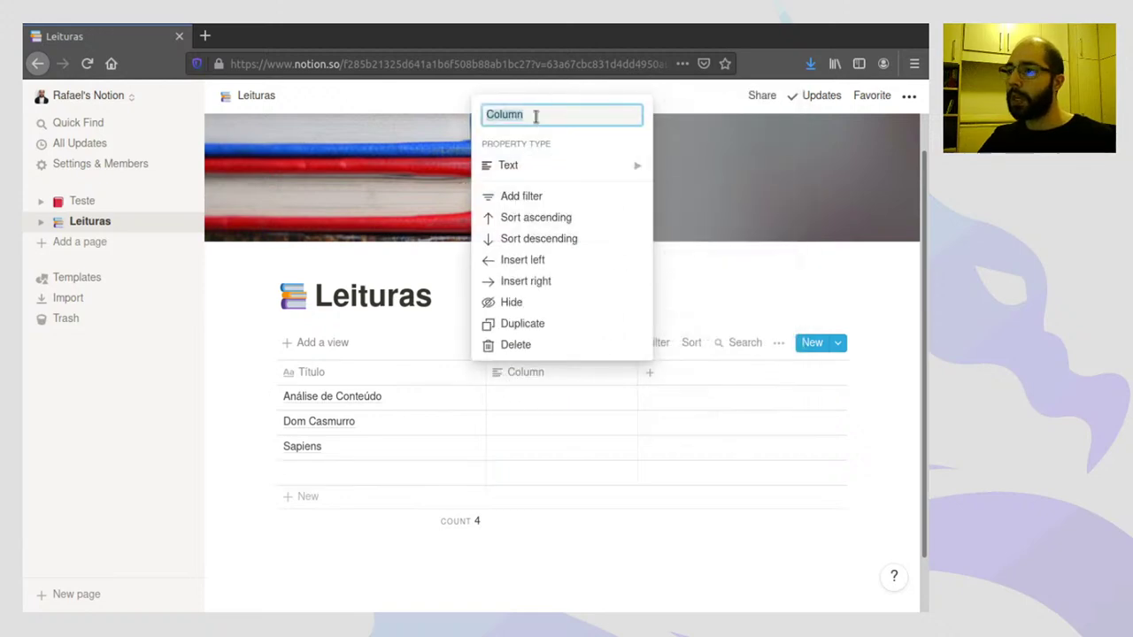
{"action": "type", "text": "Aut"}
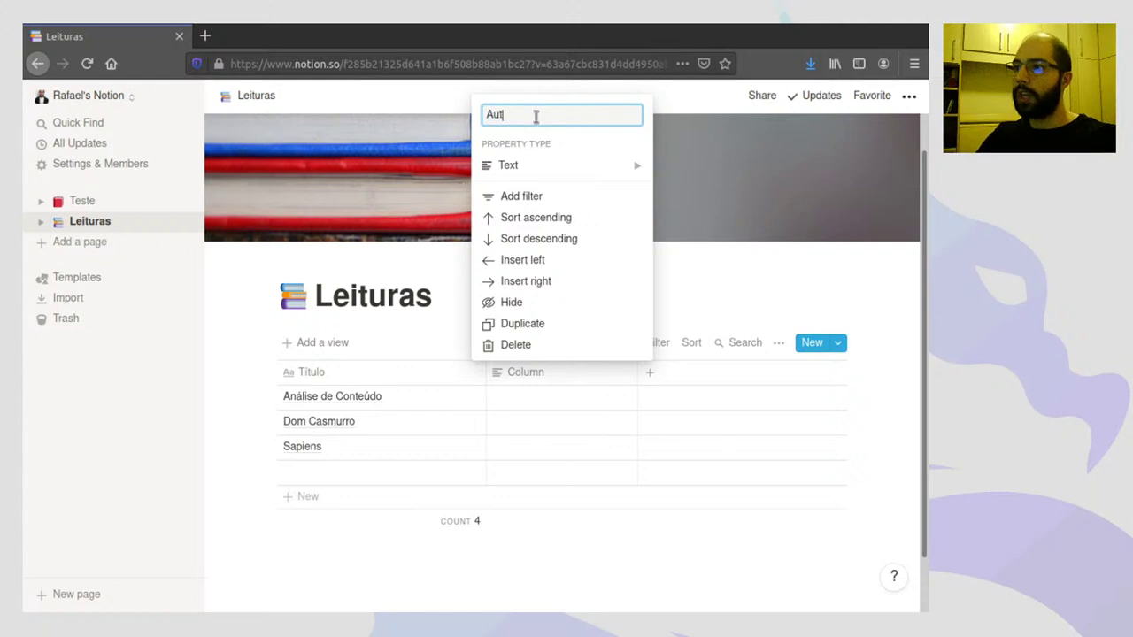
{"action": "type", "text": "or"}
{"action": "key", "text": "Return"}
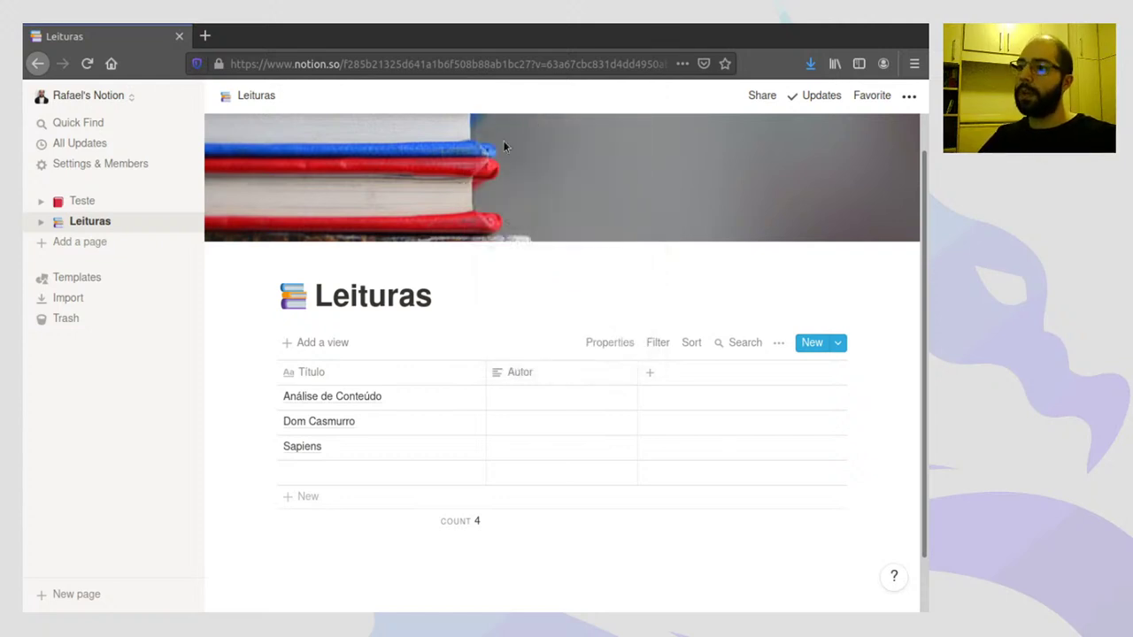
{"action": "left_click", "coordinate": [506, 379]}
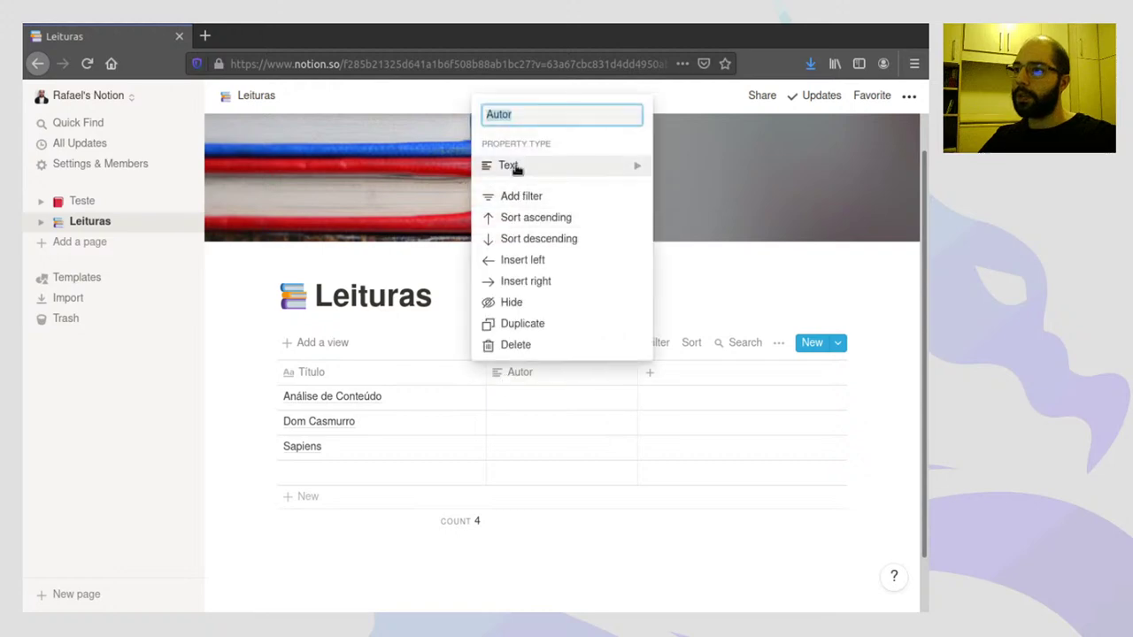
{"action": "mouse_move", "coordinate": [509, 167]}
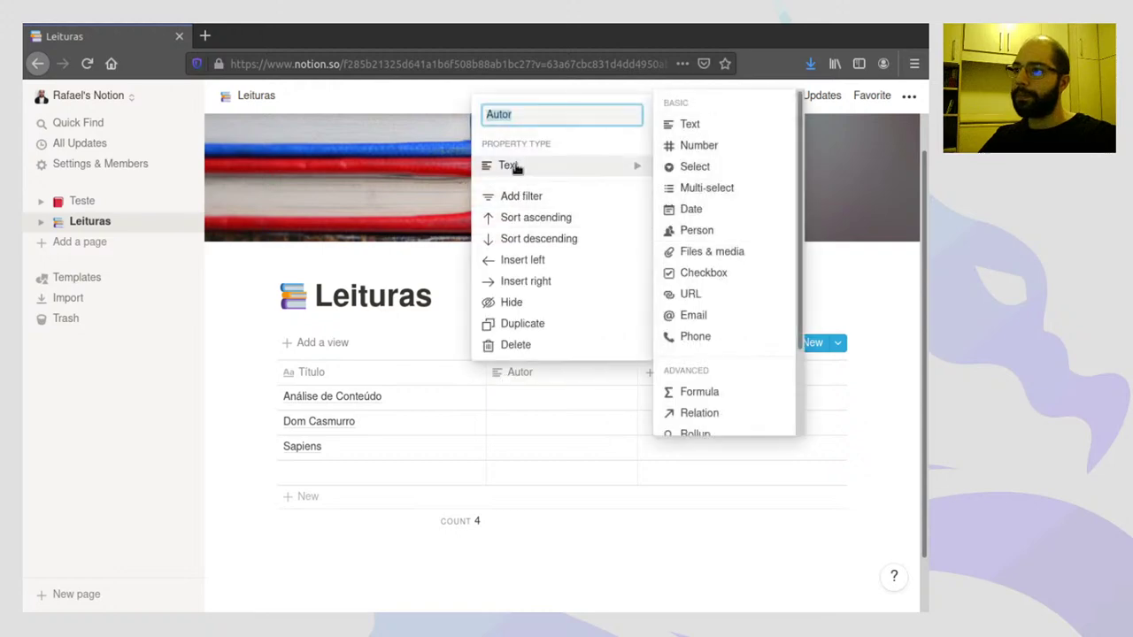
{"action": "left_click", "coordinate": [855, 266]}
- Fill in authors Laurence Bardin, Machado De Assis and Yuval Harari, then narrow the Título column
{"action": "left_click", "coordinate": [541, 405]}
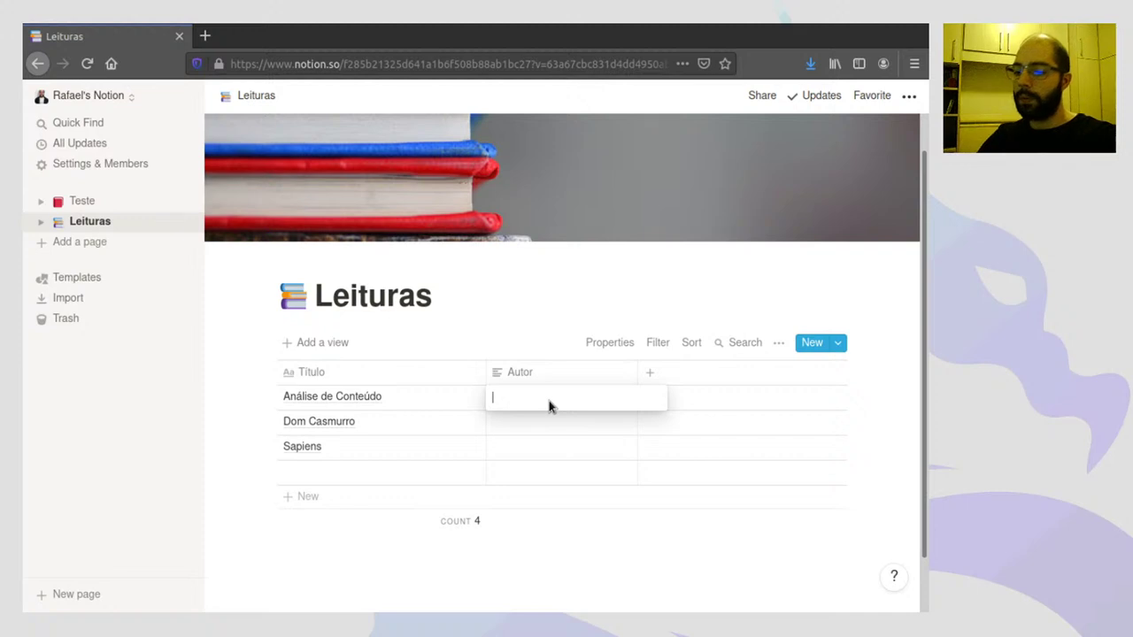
{"action": "type", "text": "Laurence"}
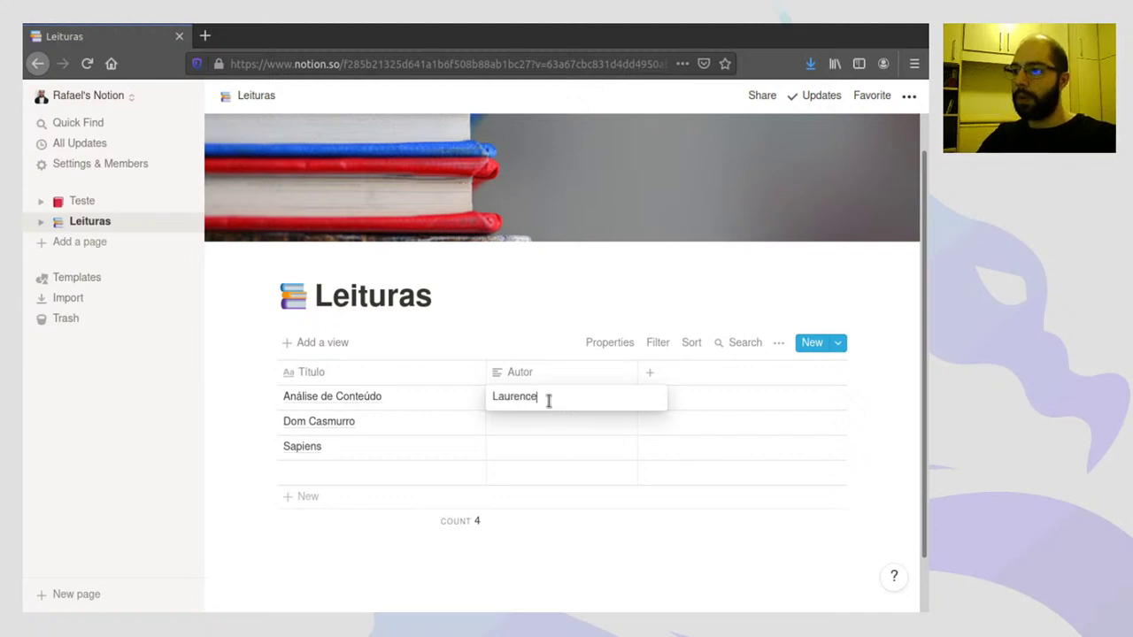
{"action": "type", "text": " Bardin"}
{"action": "key", "text": "Return"}
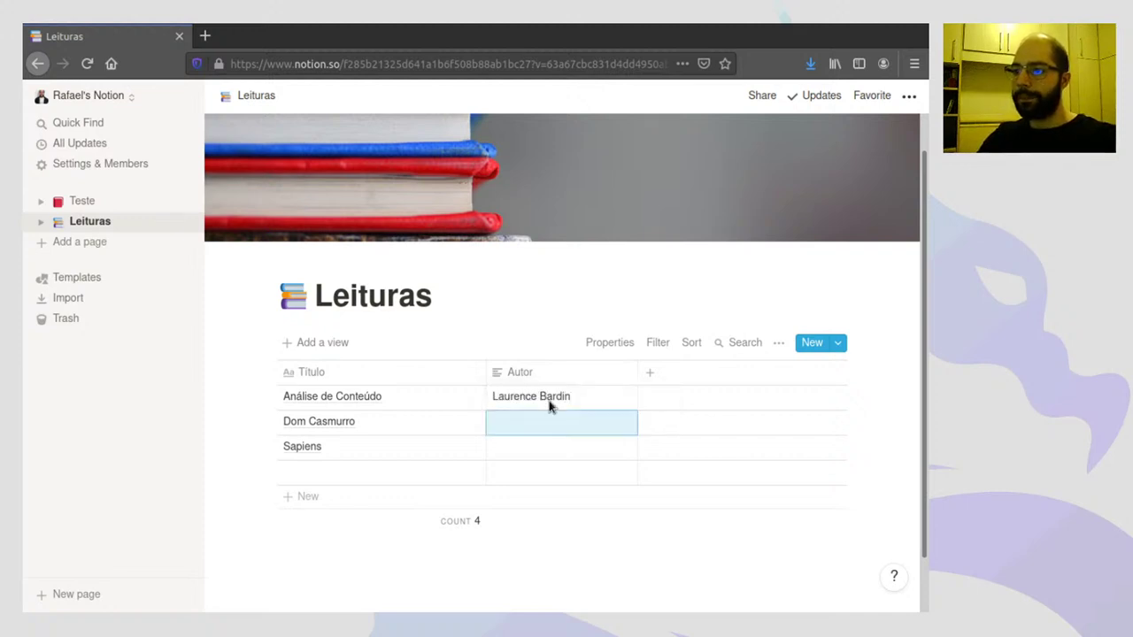
{"action": "type", "text": "Machado De Assi"}
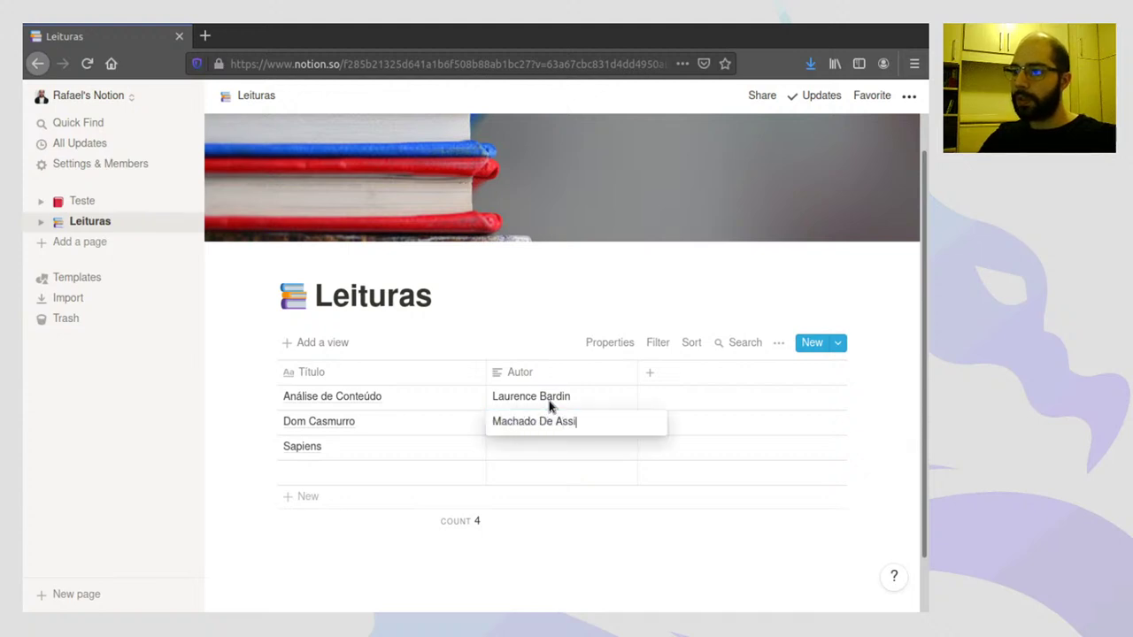
{"action": "type", "text": "s"}
{"action": "key", "text": "Return"}
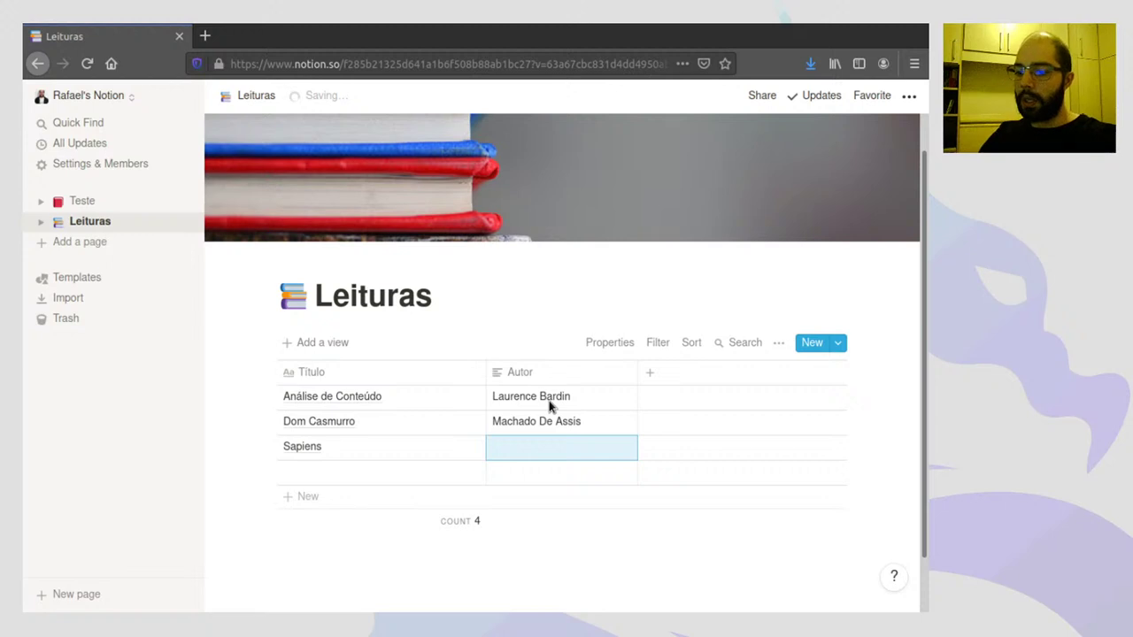
{"action": "type", "text": "Y"}
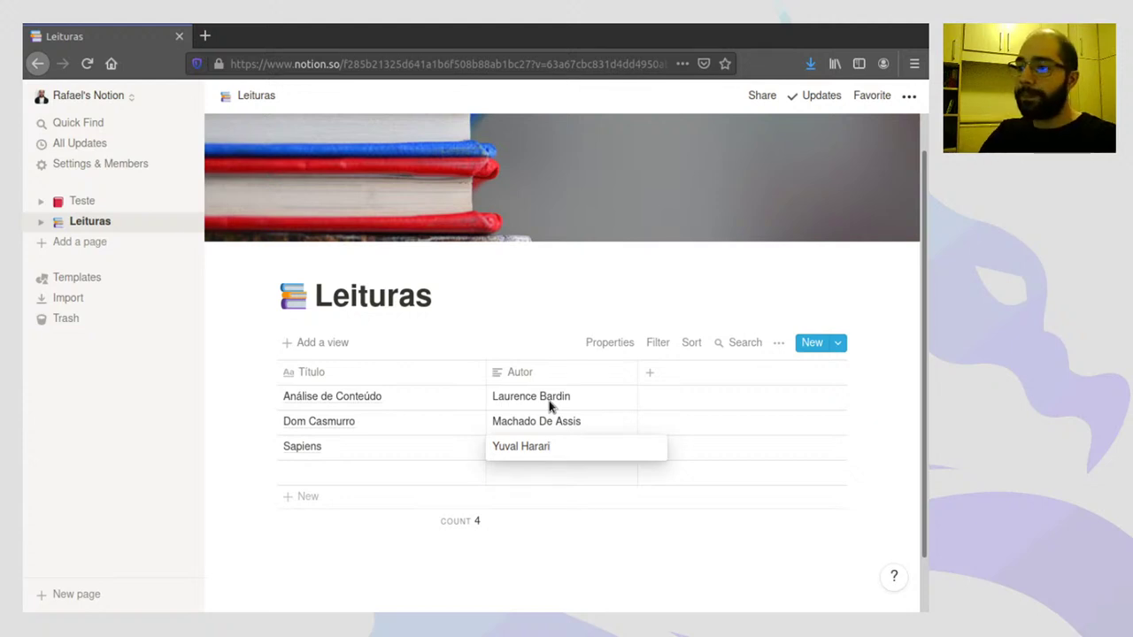
{"action": "type", "text": "uval Harari"}
{"action": "key", "text": "Return"}
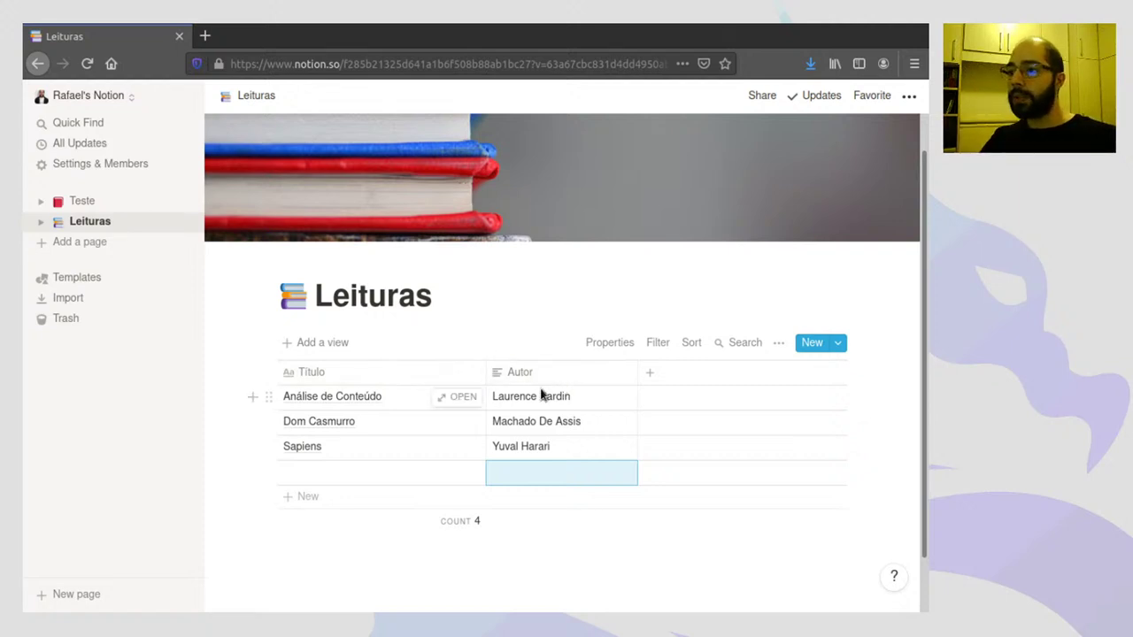
{"action": "left_click_drag", "start_coordinate": [484, 375], "coordinate": [465, 372]}
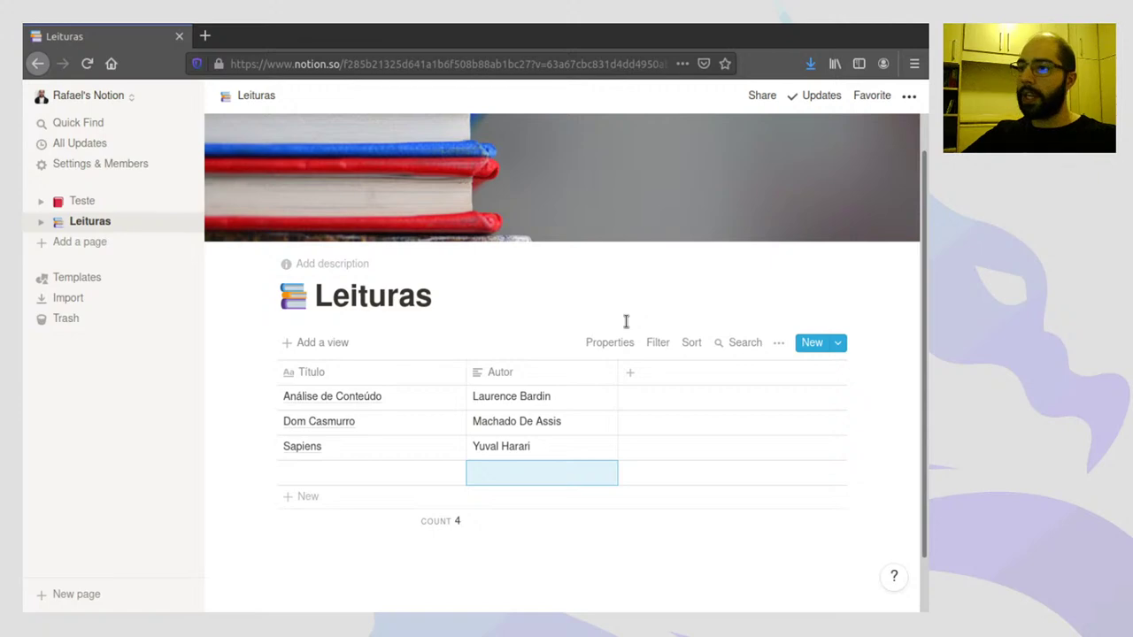
{"action": "key", "text": "ctrl+plus"}
{"action": "key", "text": "ctrl+plus"}
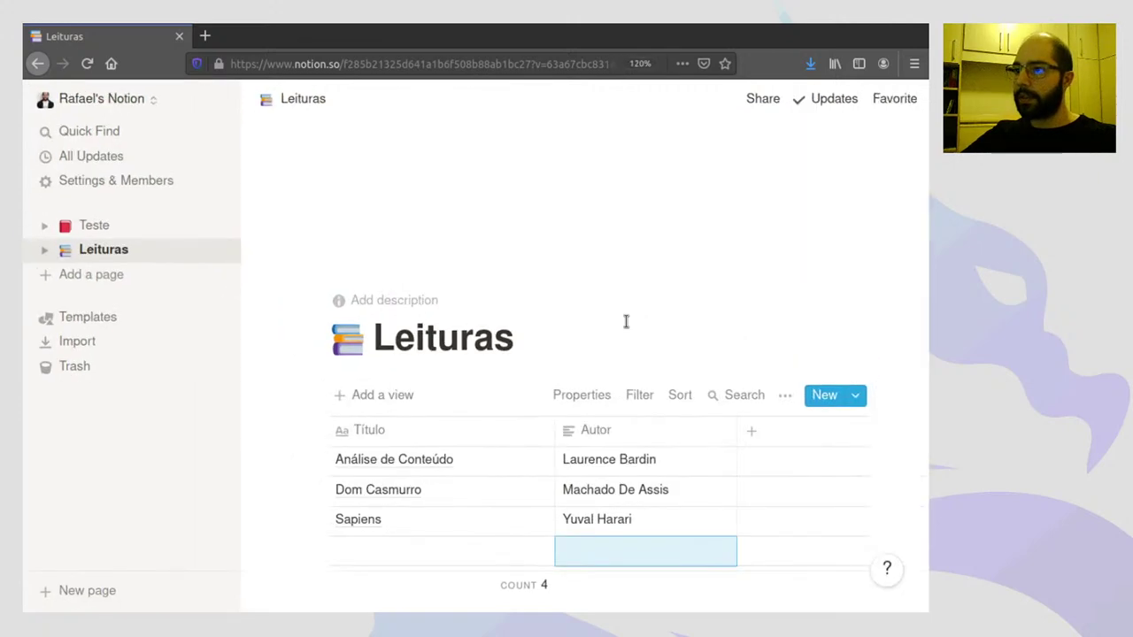
{"action": "key", "text": "ctrl+0"}
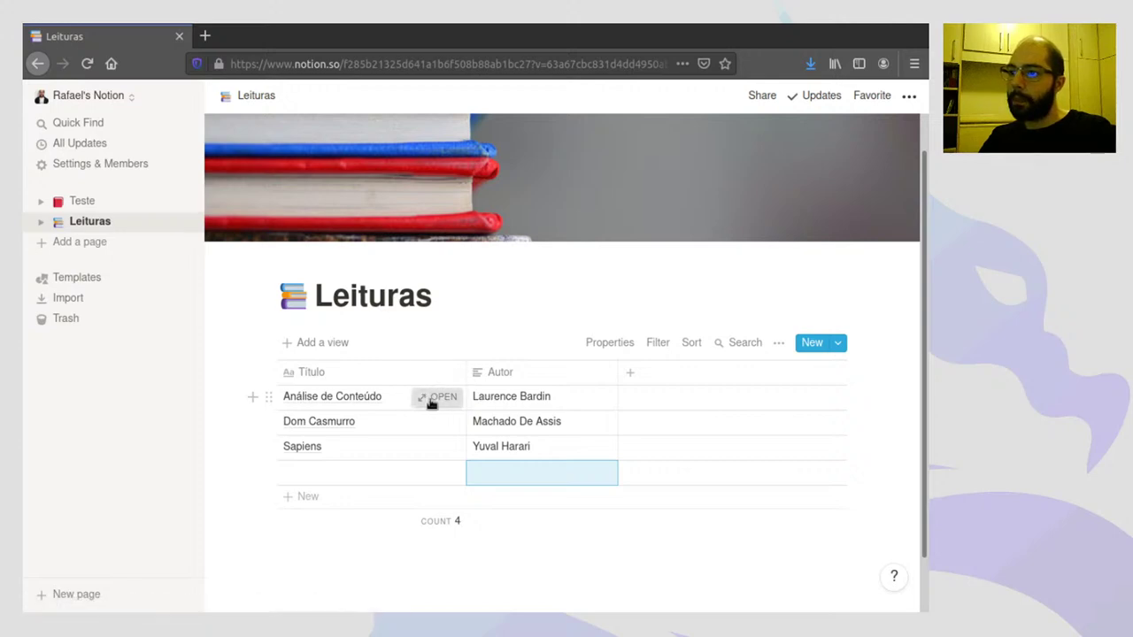
- Open the Análise de Conteúdo row as a page, closing and reopening the preview once
{"action": "left_click", "coordinate": [433, 399]}
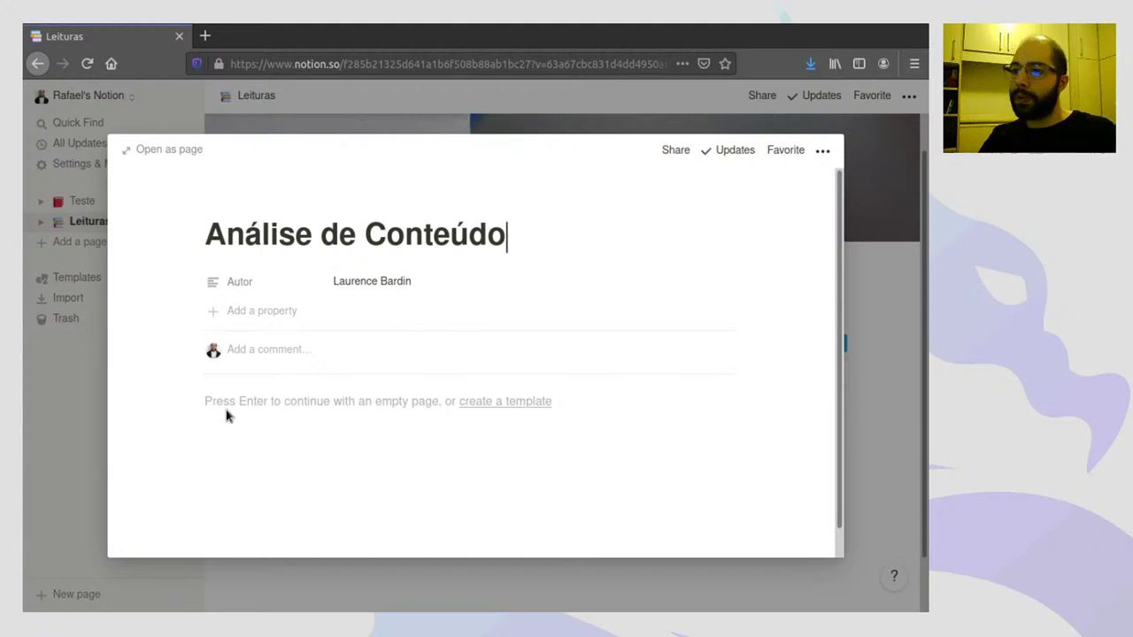
{"action": "left_click", "coordinate": [860, 222]}
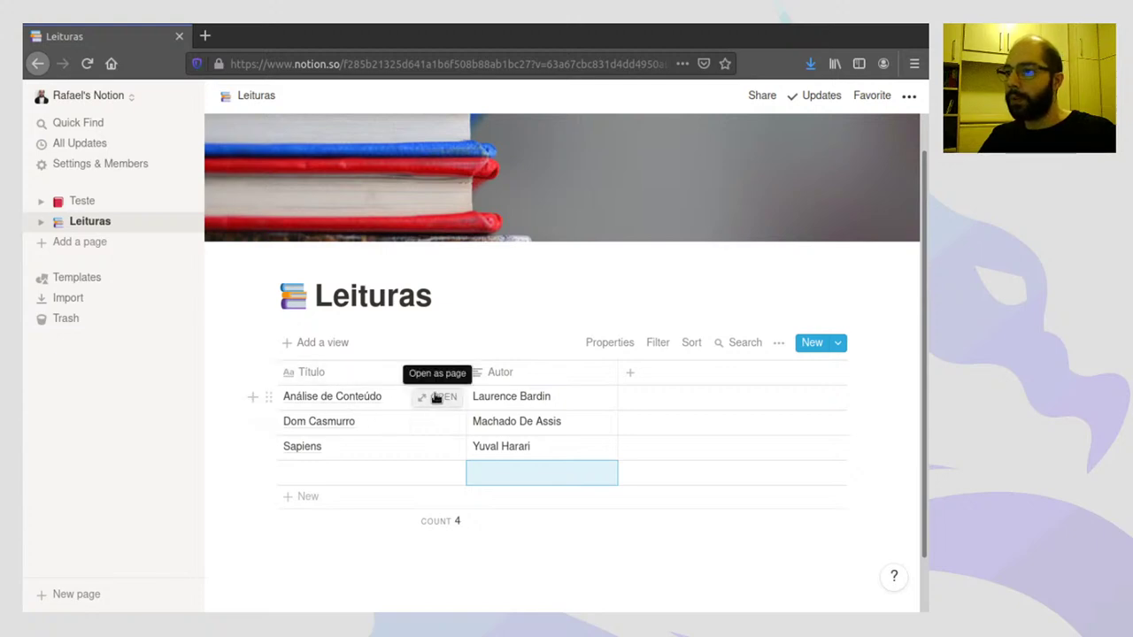
{"action": "left_click", "coordinate": [438, 400]}
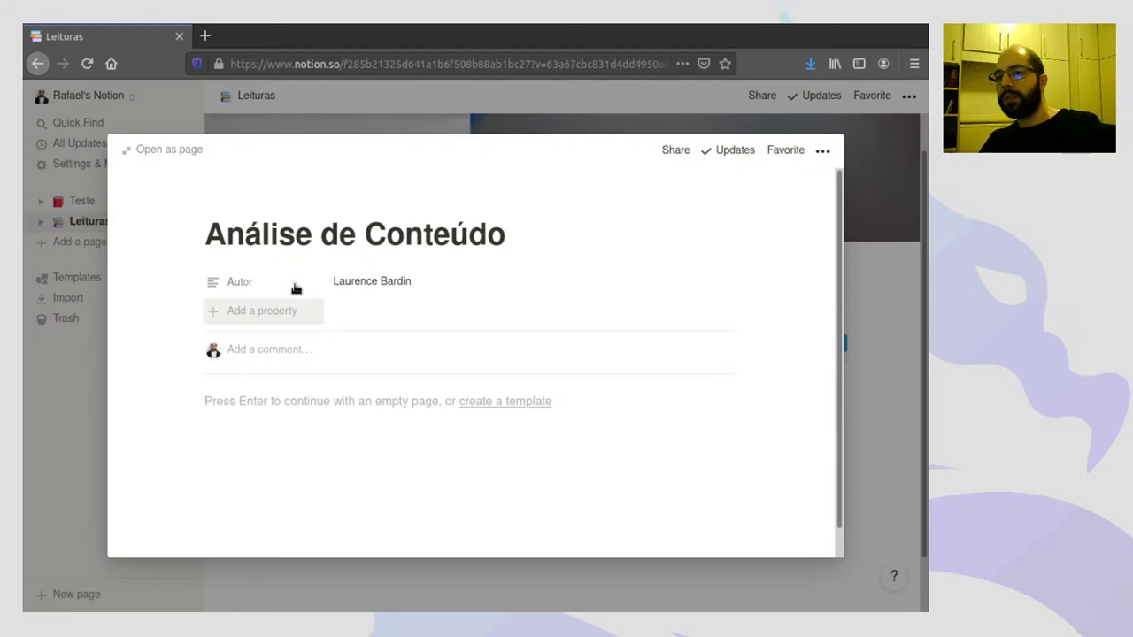
- Add an Unsplash cover from a 'read' search, using the woman-reading photo
{"action": "mouse_move", "coordinate": [231, 195]}
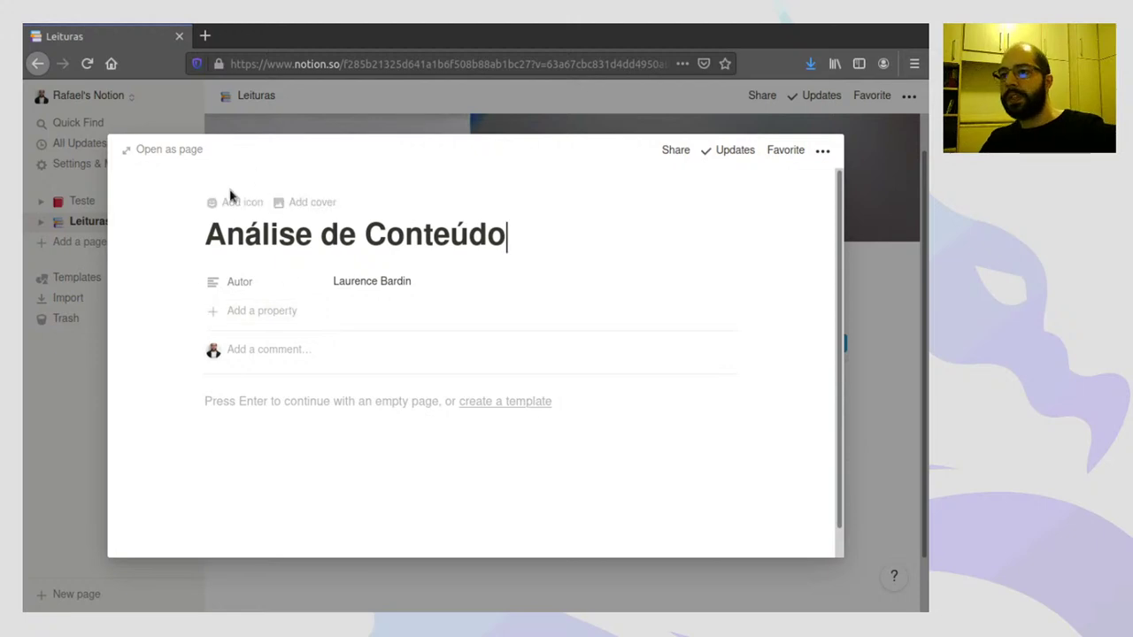
{"action": "left_click", "coordinate": [306, 202]}
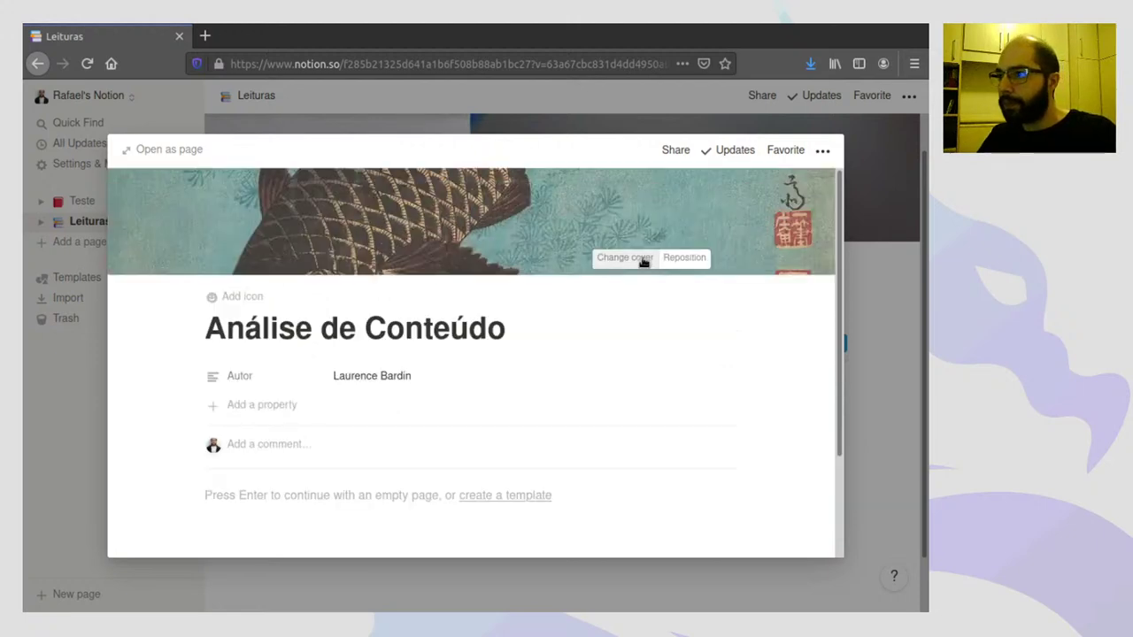
{"action": "left_click", "coordinate": [643, 262]}
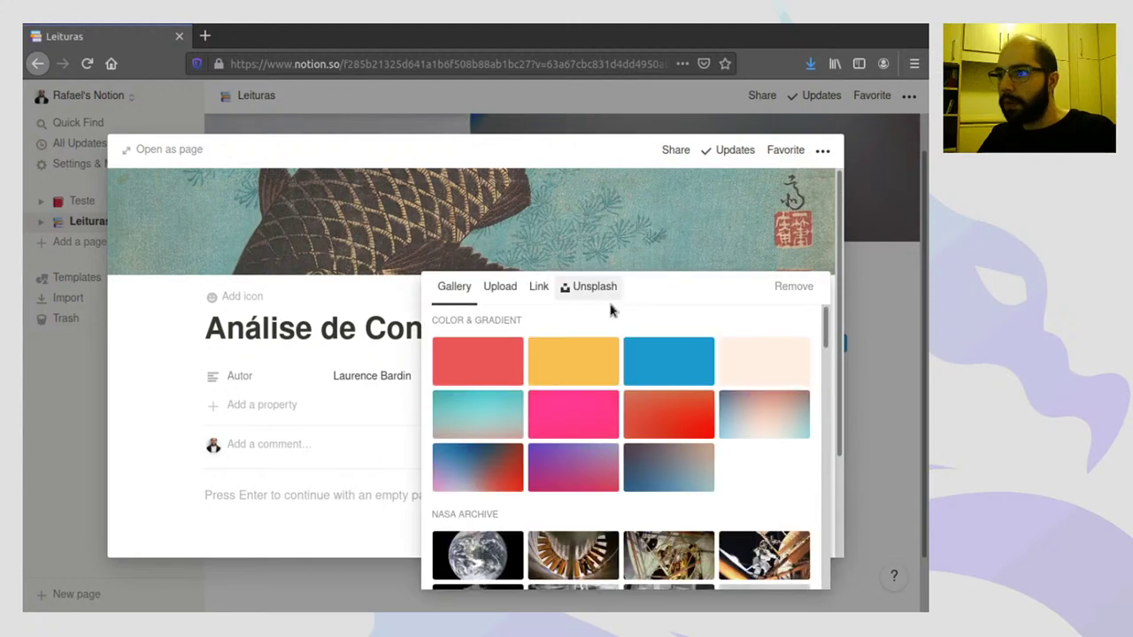
{"action": "left_click", "coordinate": [599, 288]}
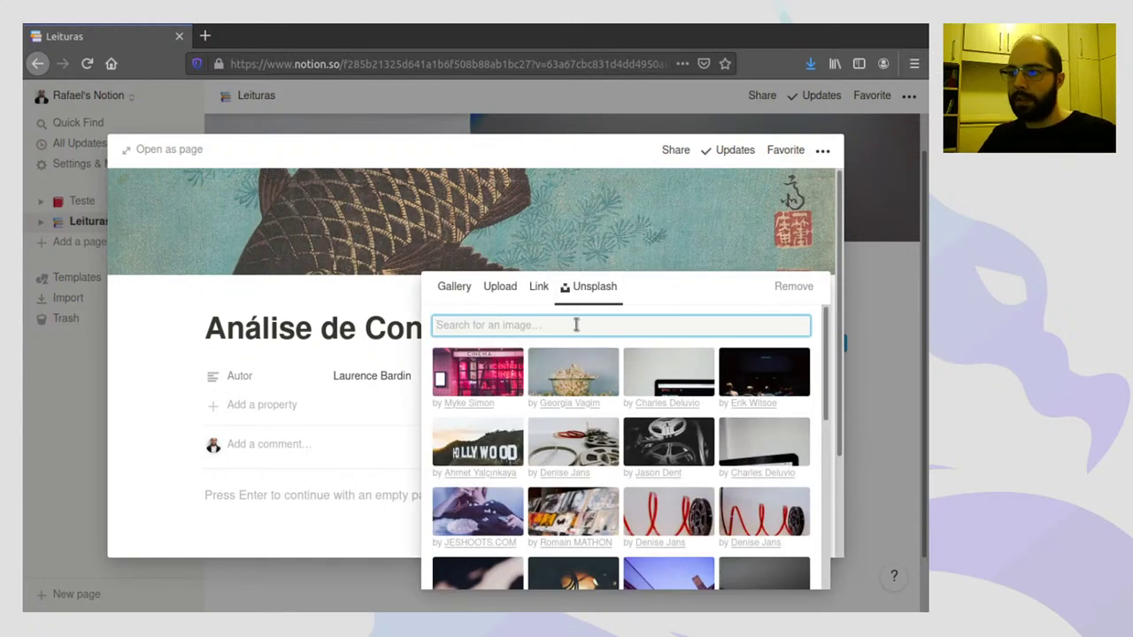
{"action": "type", "text": "reading"}
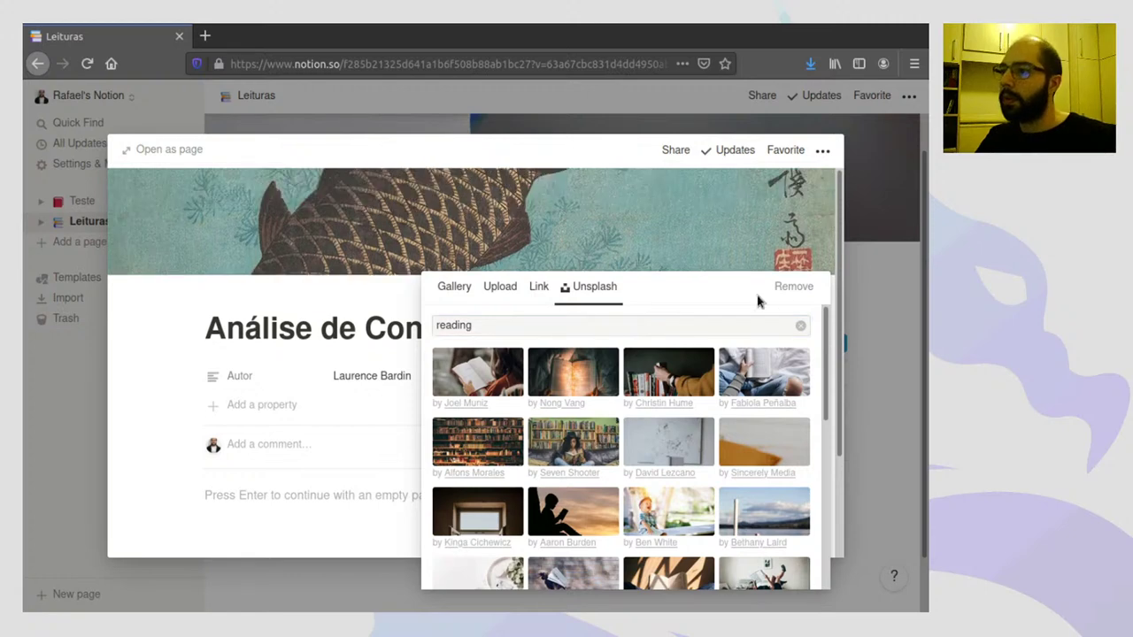
{"action": "left_click", "coordinate": [612, 441]}
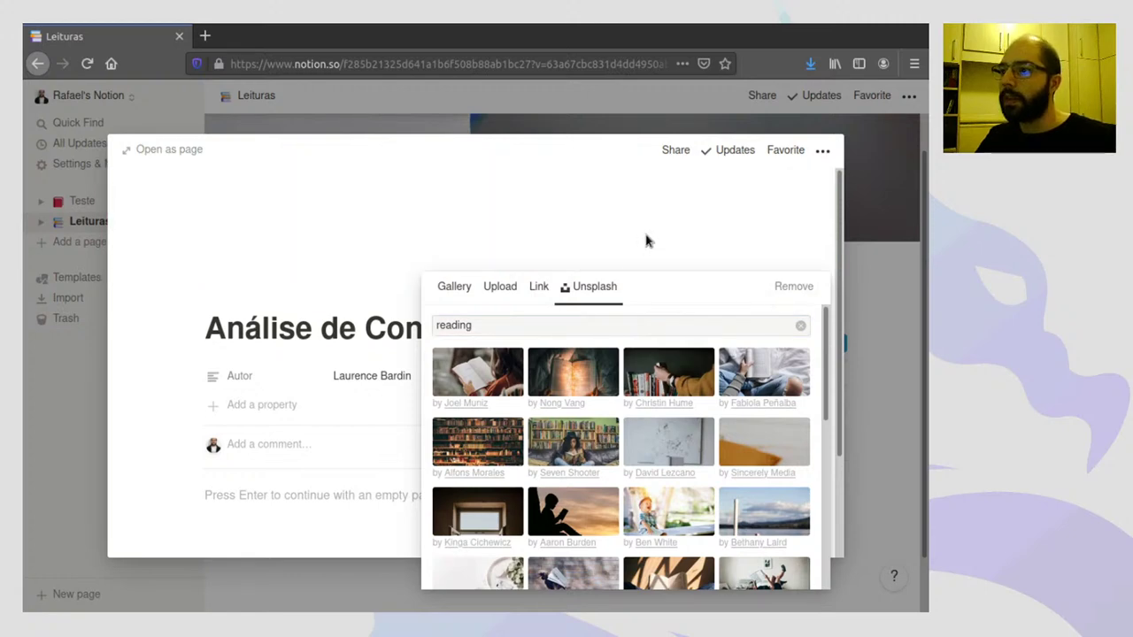
{"action": "left_click", "coordinate": [646, 241]}
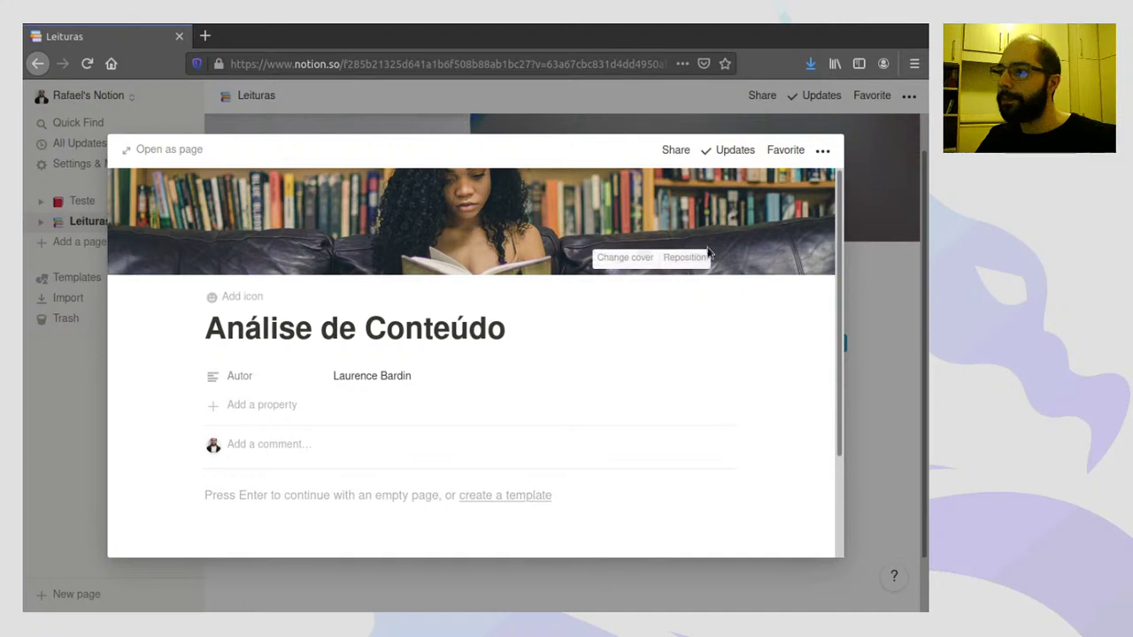
- Reposition the cover photo to frame the open book and lap, and save it
{"action": "left_click", "coordinate": [695, 259]}
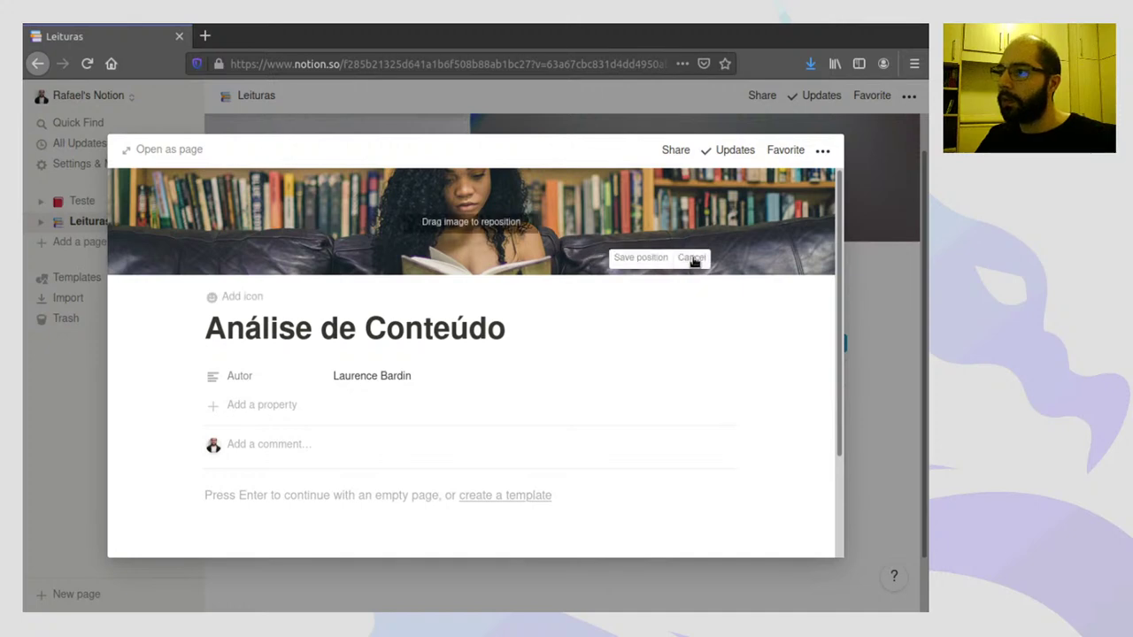
{"action": "left_click_drag", "start_coordinate": [757, 253], "coordinate": [770, 213]}
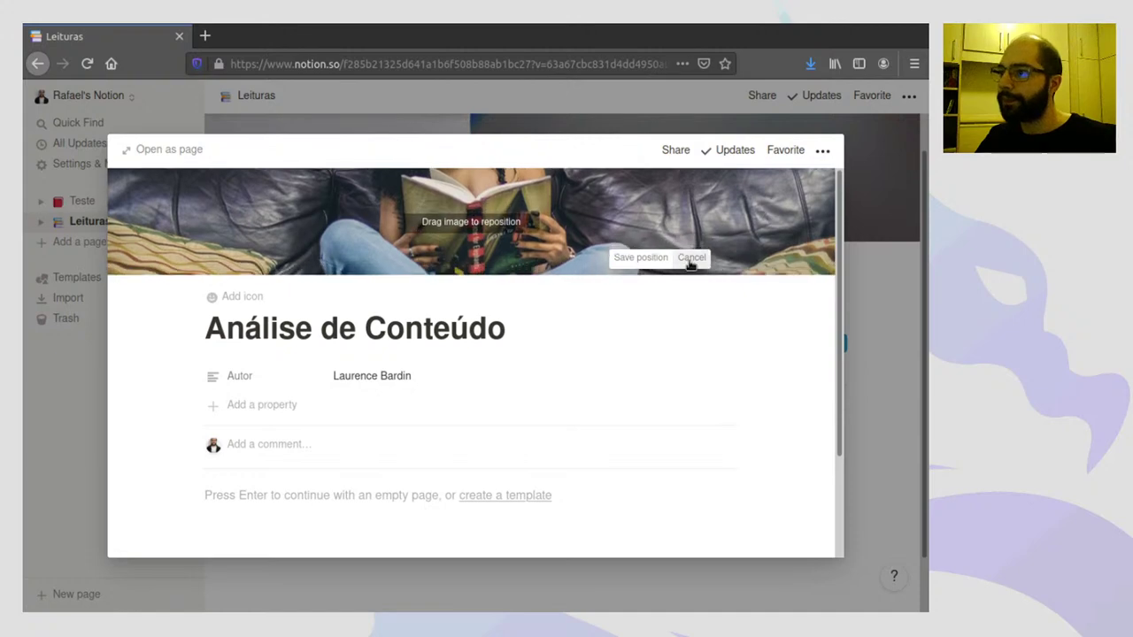
{"action": "left_click", "coordinate": [646, 257]}
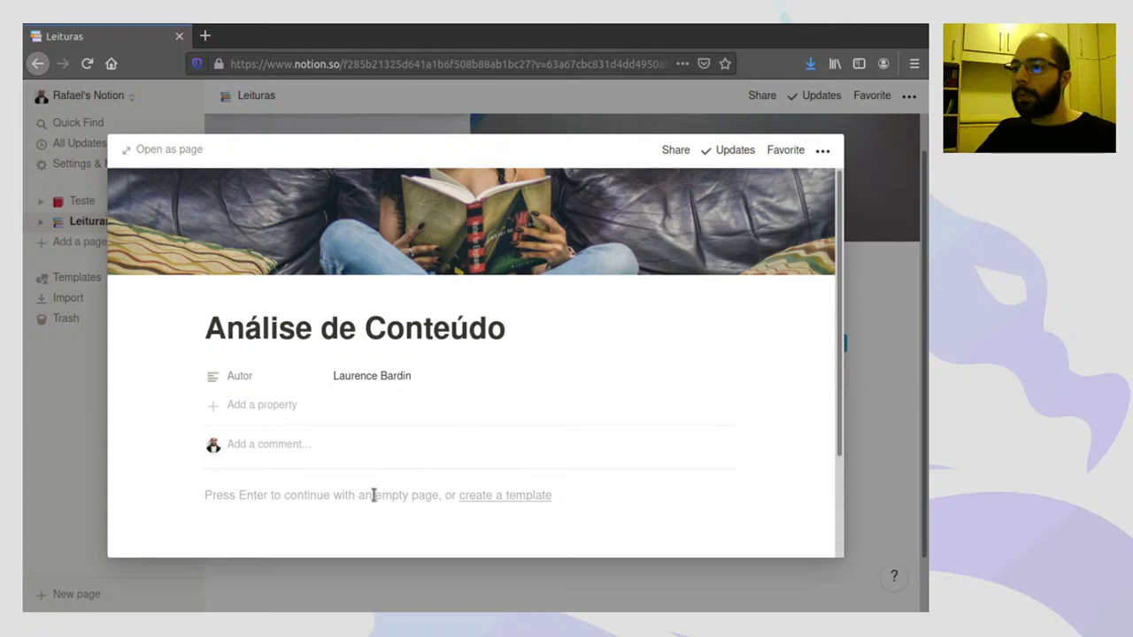
- Write the quote "A análise de conteúdo serve para encontrar significados no enunciado" (p. 20), then close the page
{"action": "scroll", "coordinate": [332, 495], "scroll_direction": "down", "scroll_amount": 3}
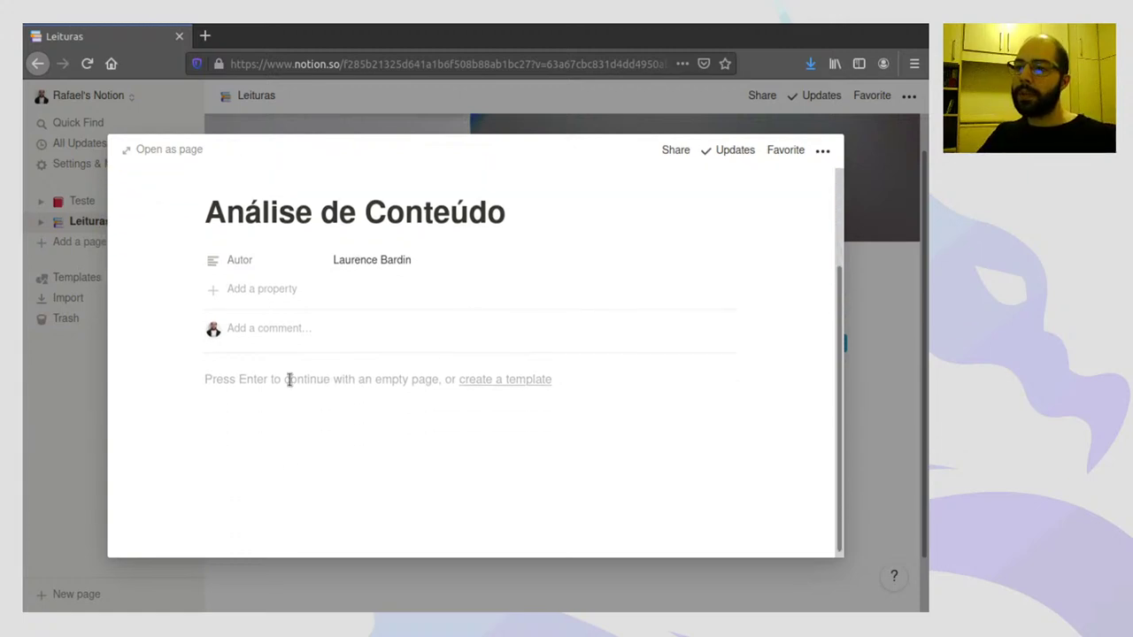
{"action": "left_click", "coordinate": [310, 383]}
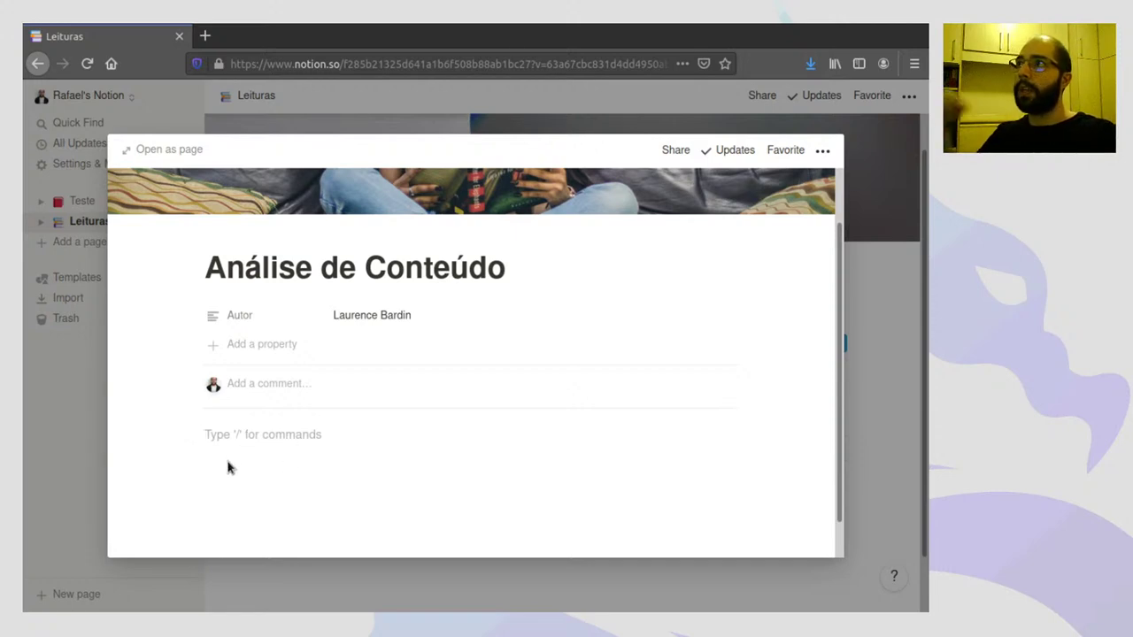
{"action": "type", "text": "\""}
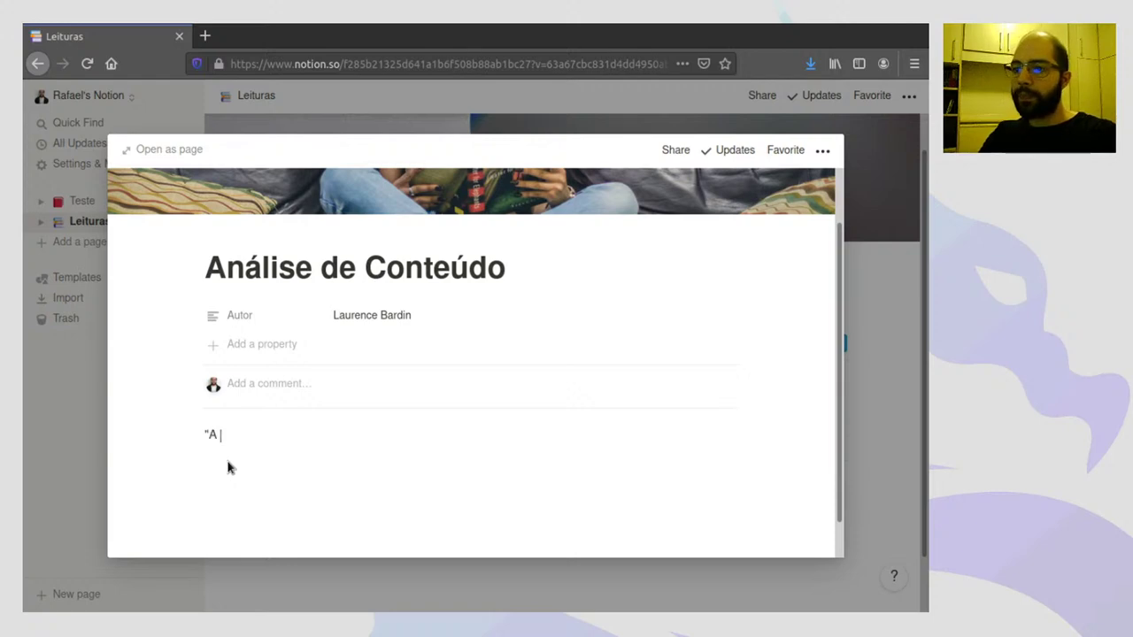
{"action": "type", "text": "A análise d"}
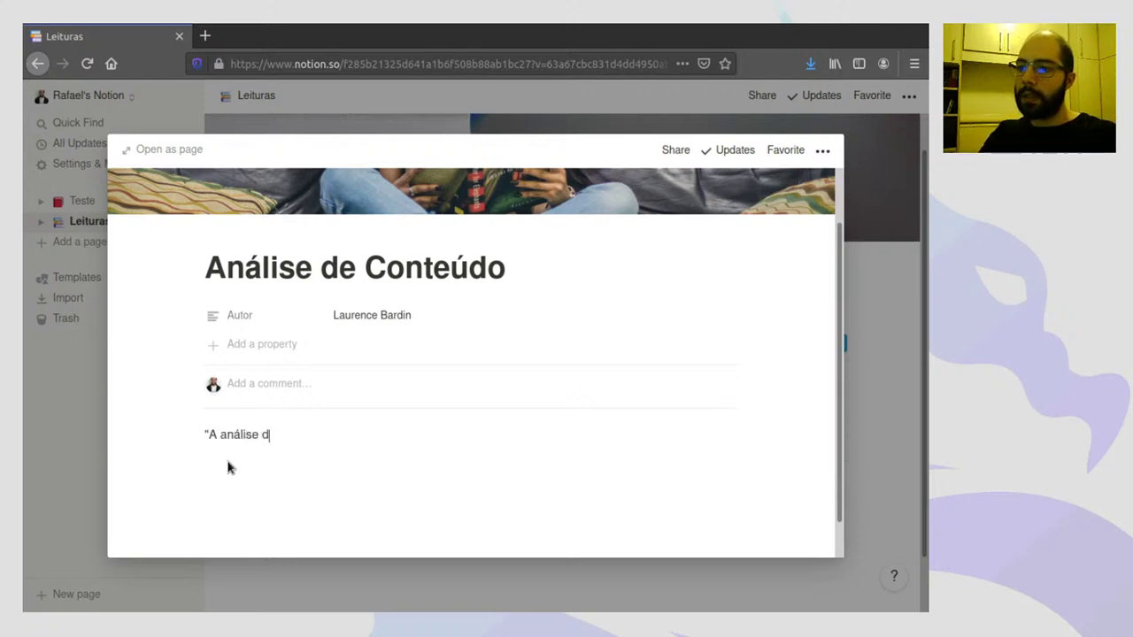
{"action": "type", "text": "e conteúdo "}
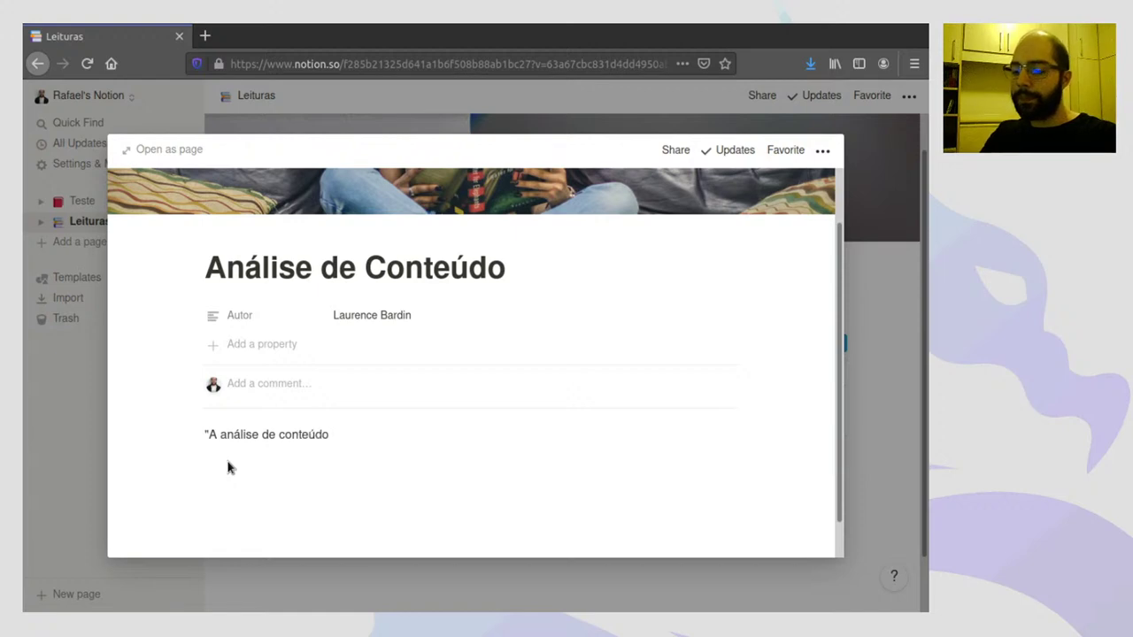
{"action": "type", "text": "serve "}
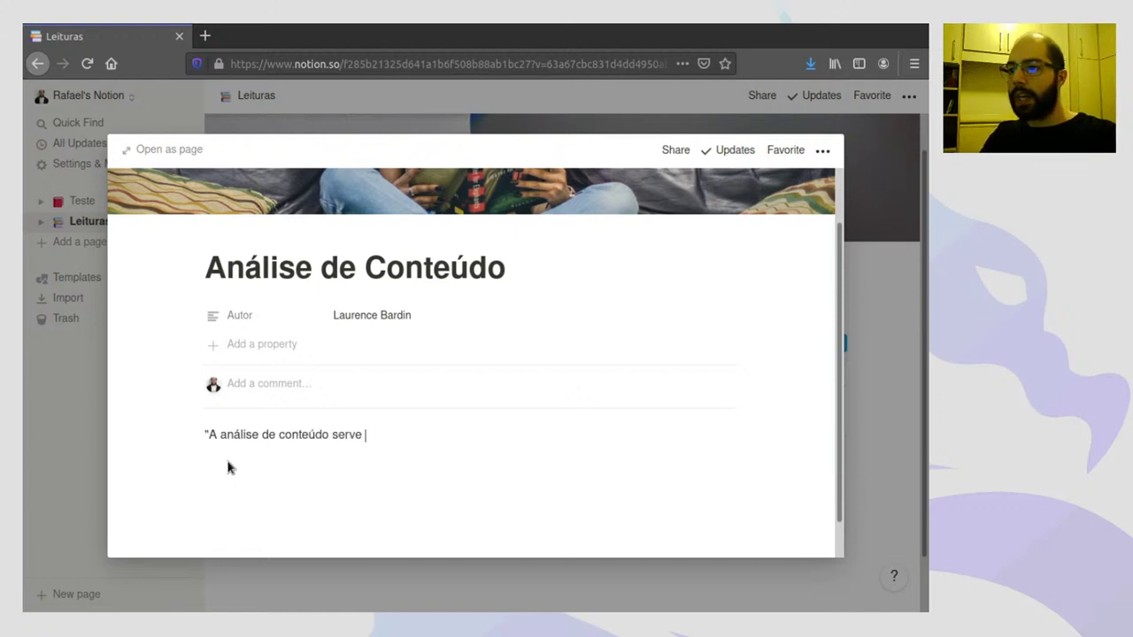
{"action": "type", "text": "para encontrar si"}
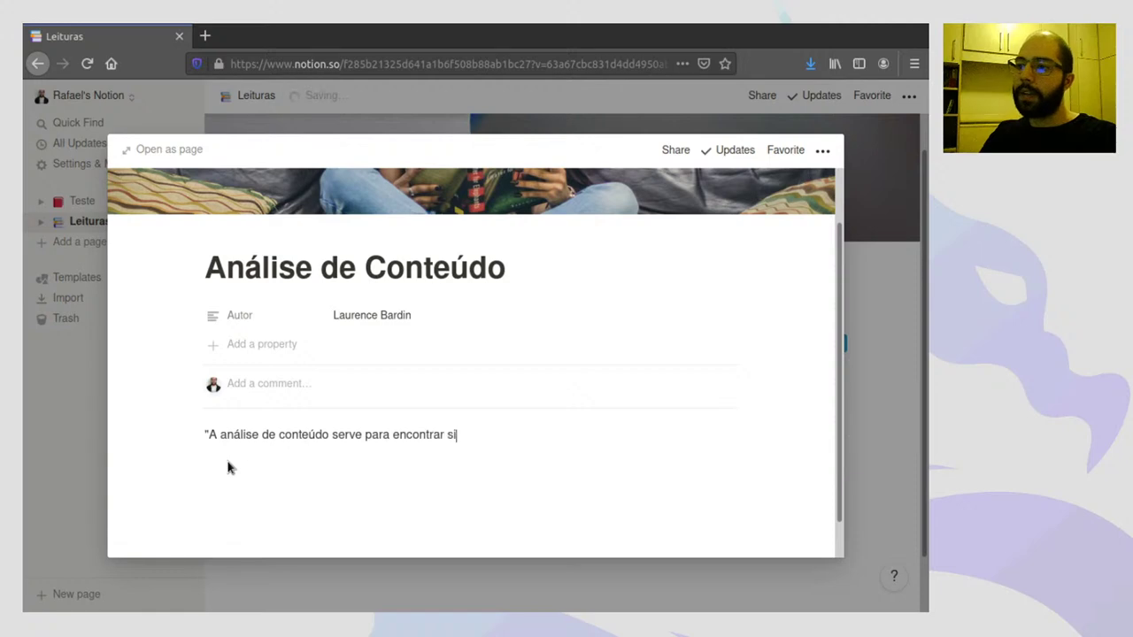
{"action": "type", "text": "gnificados no enunciado\""}
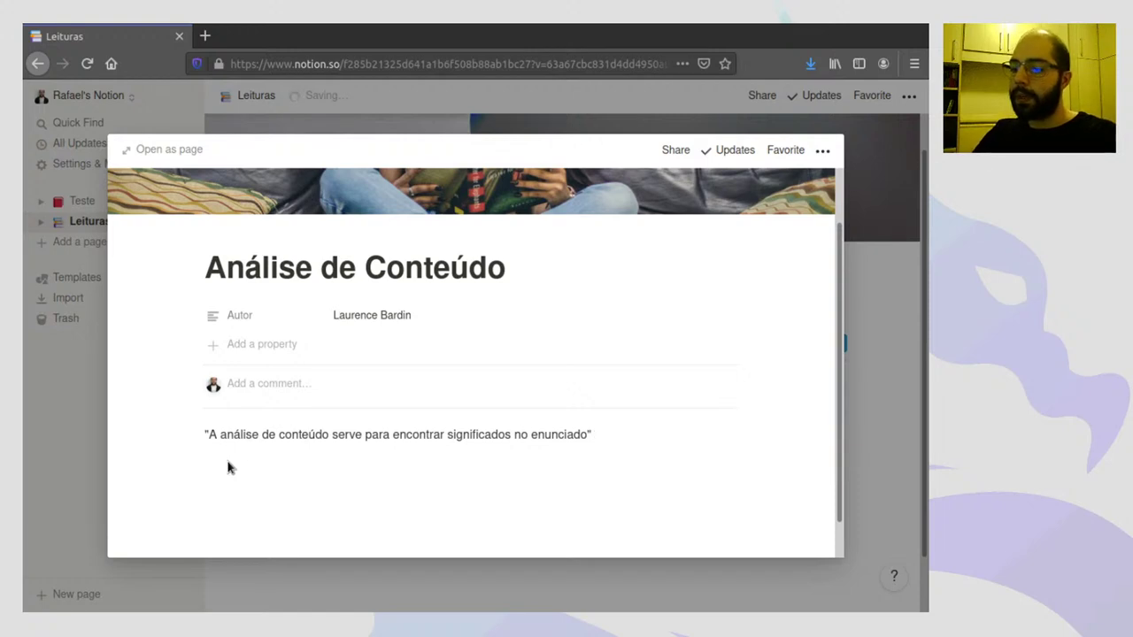
{"action": "type", "text": " (p. 20"}
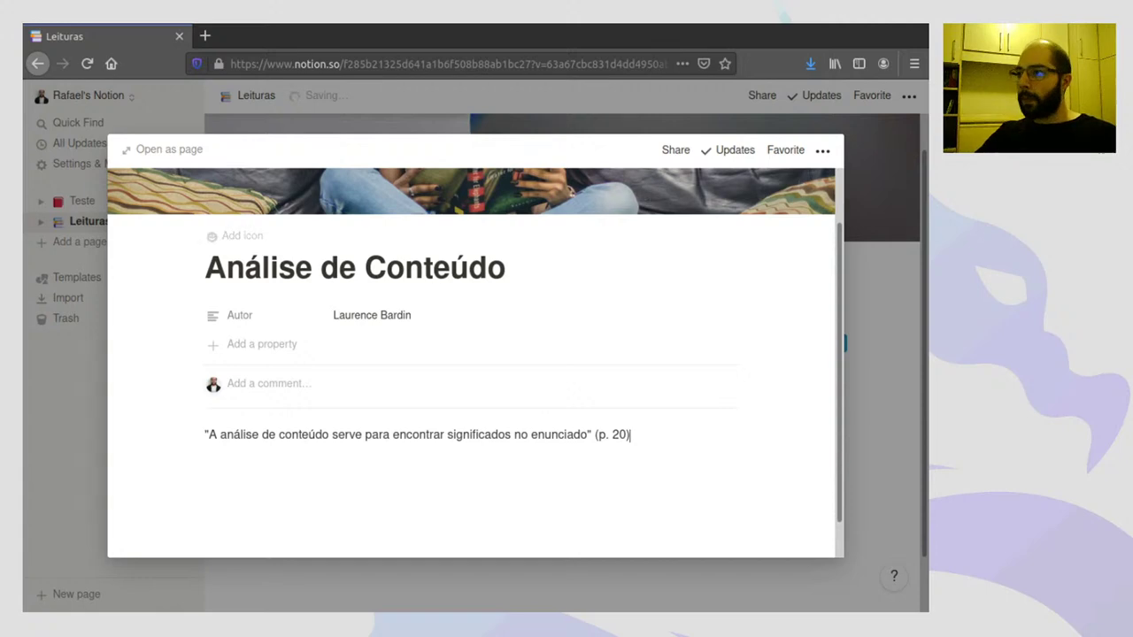
{"action": "left_click", "coordinate": [886, 282]}
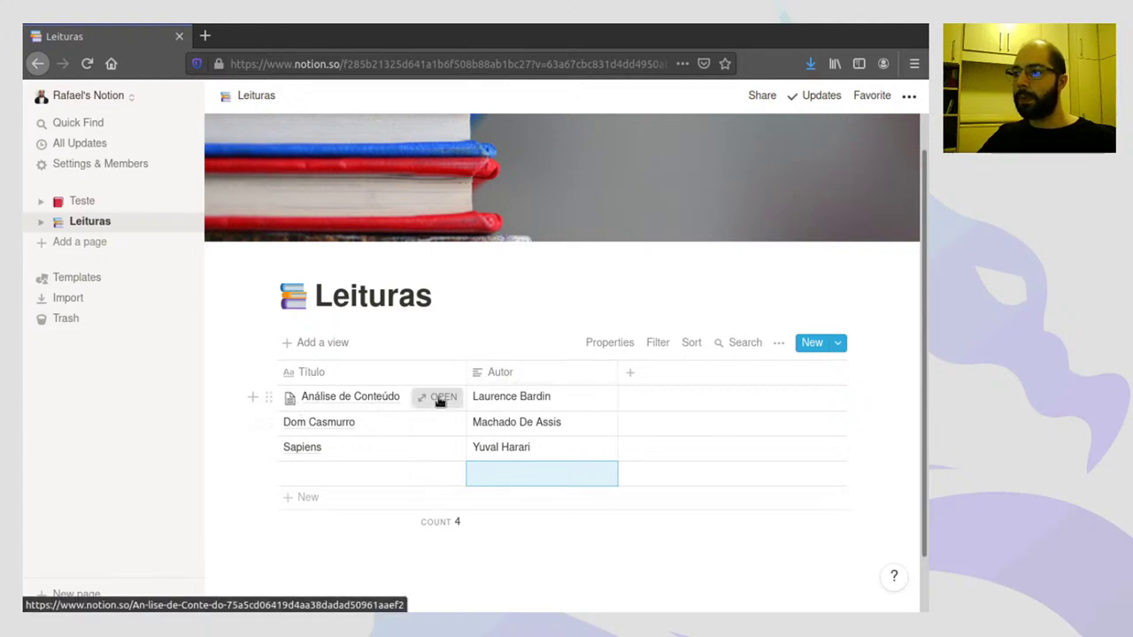
- Reopen the Análise de Conteúdo page and add an empty line below the quote
{"action": "left_click", "coordinate": [436, 403]}
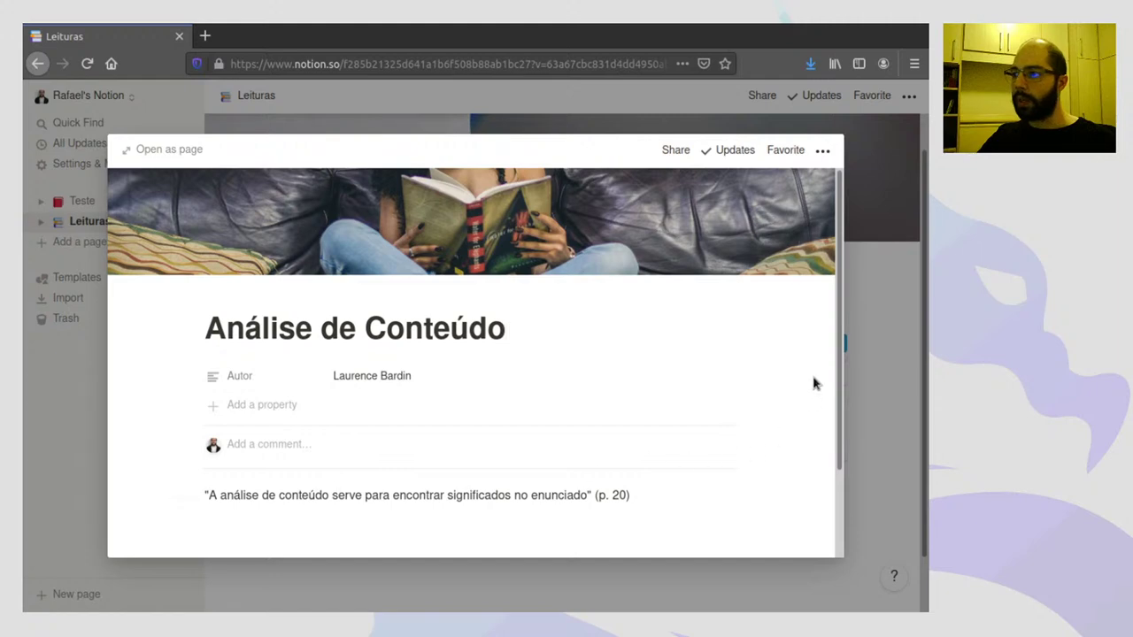
{"action": "left_click_drag", "start_coordinate": [837, 317], "coordinate": [839, 416]}
{"action": "left_click", "coordinate": [297, 423]}
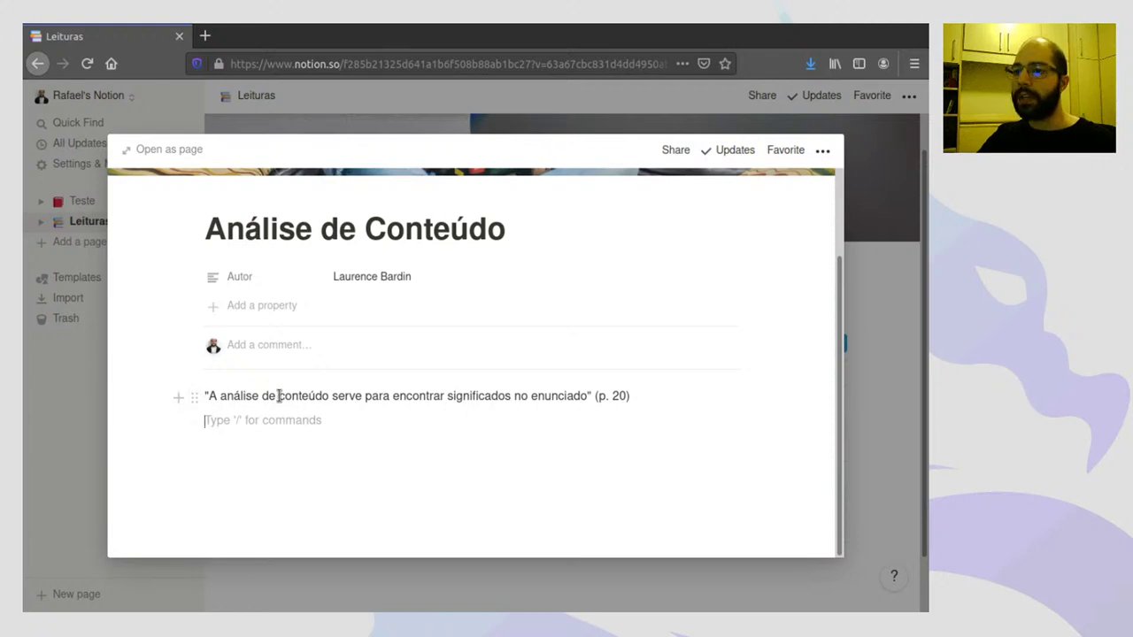
- Copy the quote line and paste it twice below as two more lines
{"action": "triple_click", "coordinate": [231, 396]}
{"action": "key", "text": "ctrl+c"}
{"action": "left_click", "coordinate": [236, 412]}
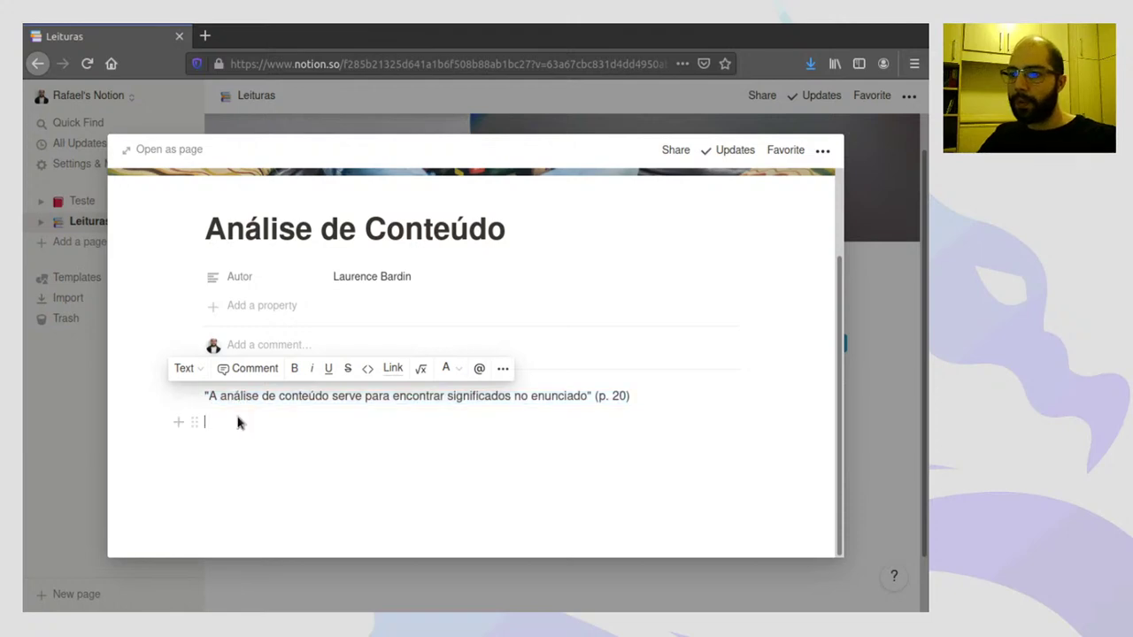
{"action": "key", "text": "ctrl+v"}
{"action": "left_click", "coordinate": [239, 447]}
{"action": "key", "text": "ctrl+v"}
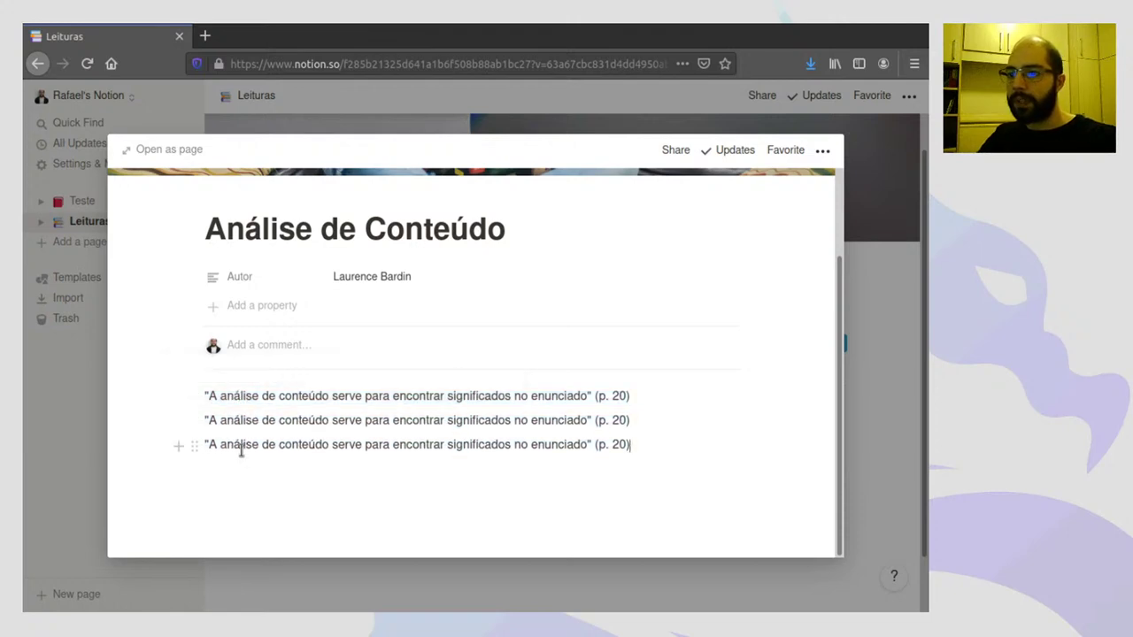
{"action": "left_click", "coordinate": [194, 442]}
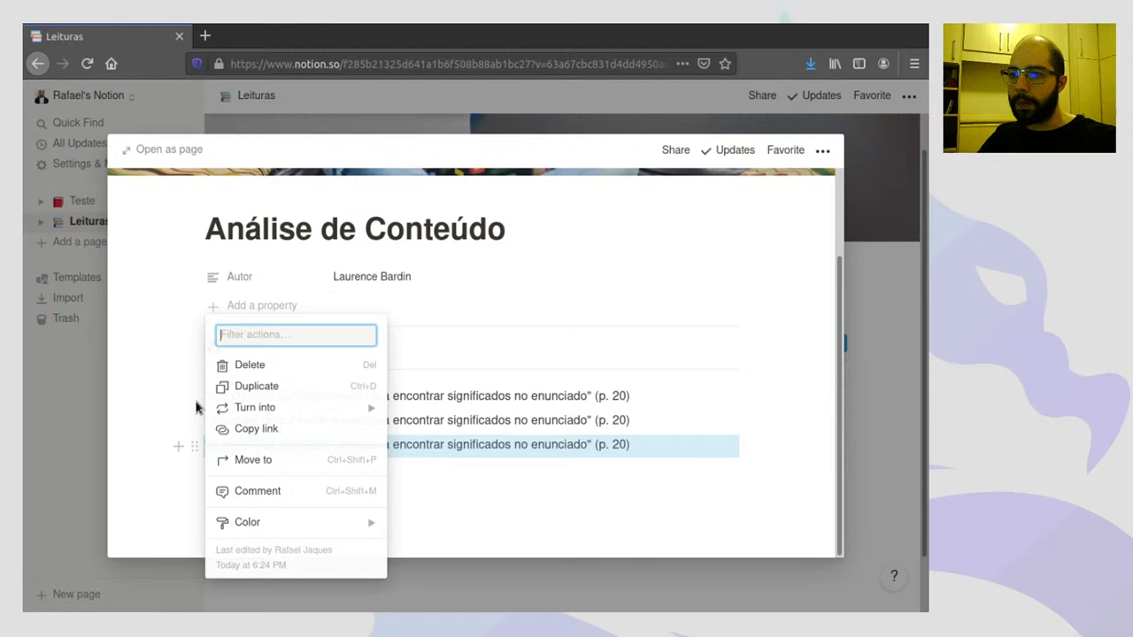
- Turn the three quote lines into to-do items and check off the first one
{"action": "left_click", "coordinate": [519, 492]}
{"action": "left_click_drag", "start_coordinate": [517, 489], "coordinate": [375, 412]}
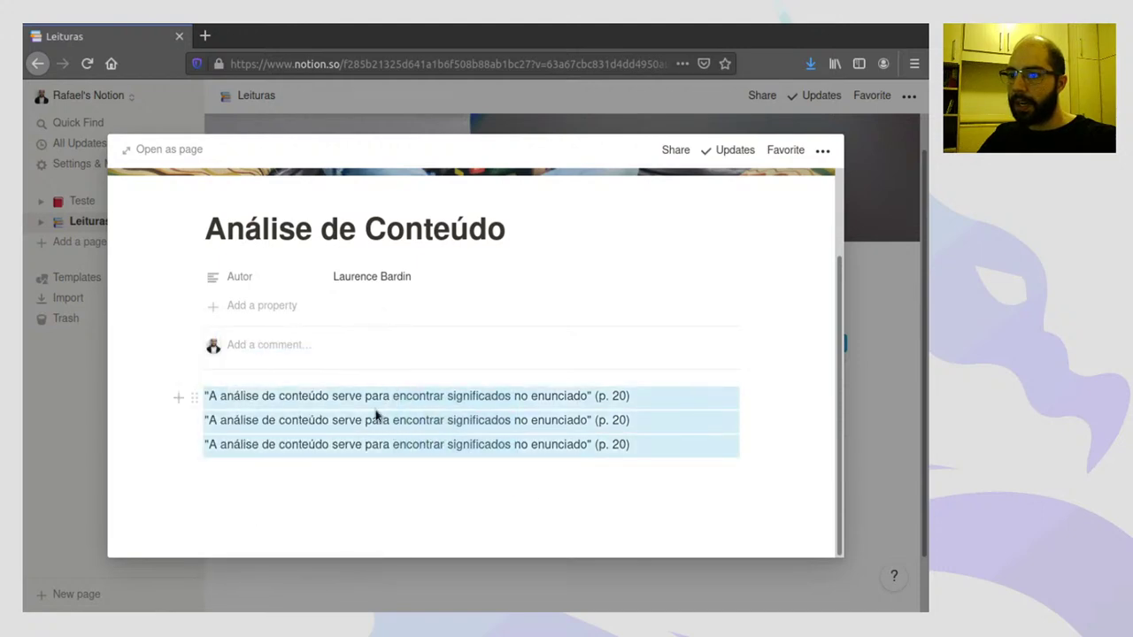
{"action": "left_click", "coordinate": [193, 397]}
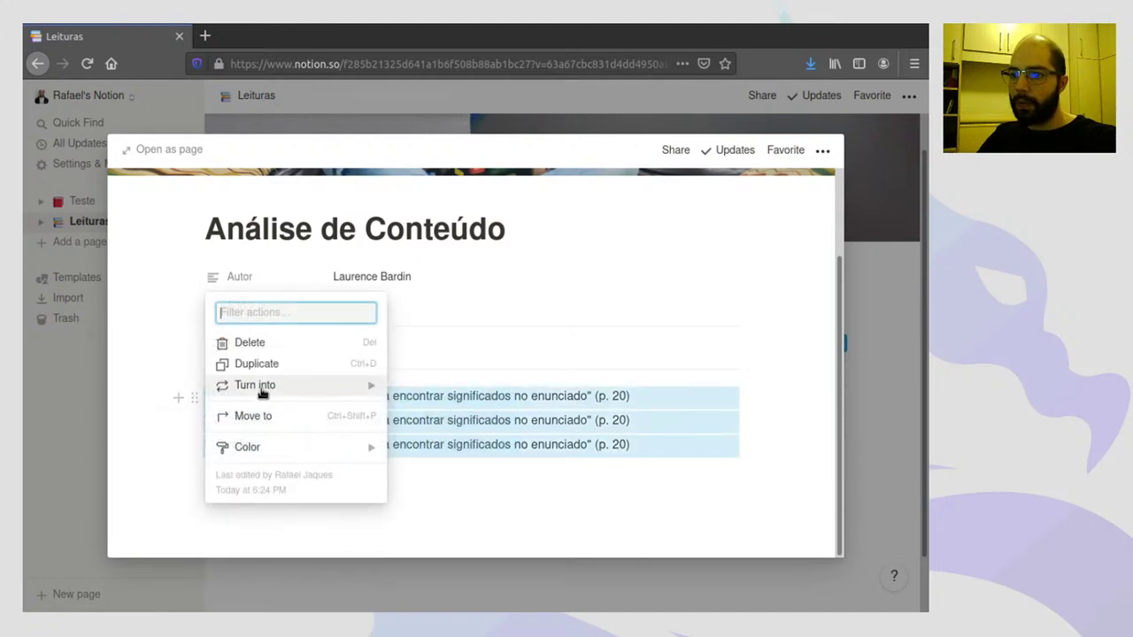
{"action": "mouse_move", "coordinate": [254, 392]}
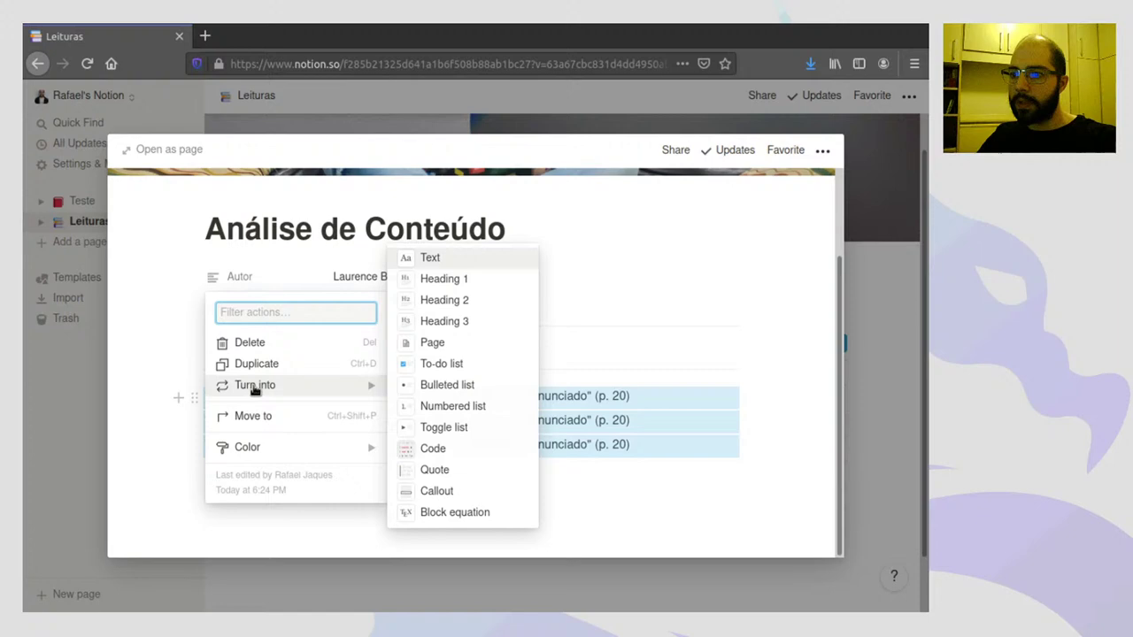
{"action": "left_click", "coordinate": [435, 364]}
{"action": "left_click", "coordinate": [292, 506]}
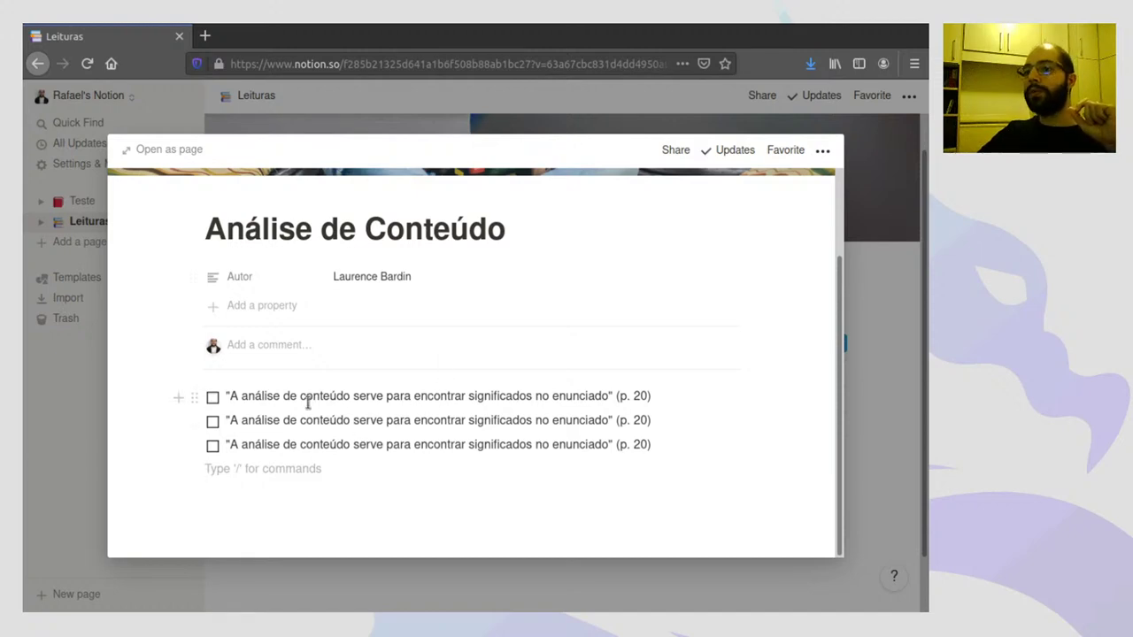
{"action": "left_click", "coordinate": [216, 396]}
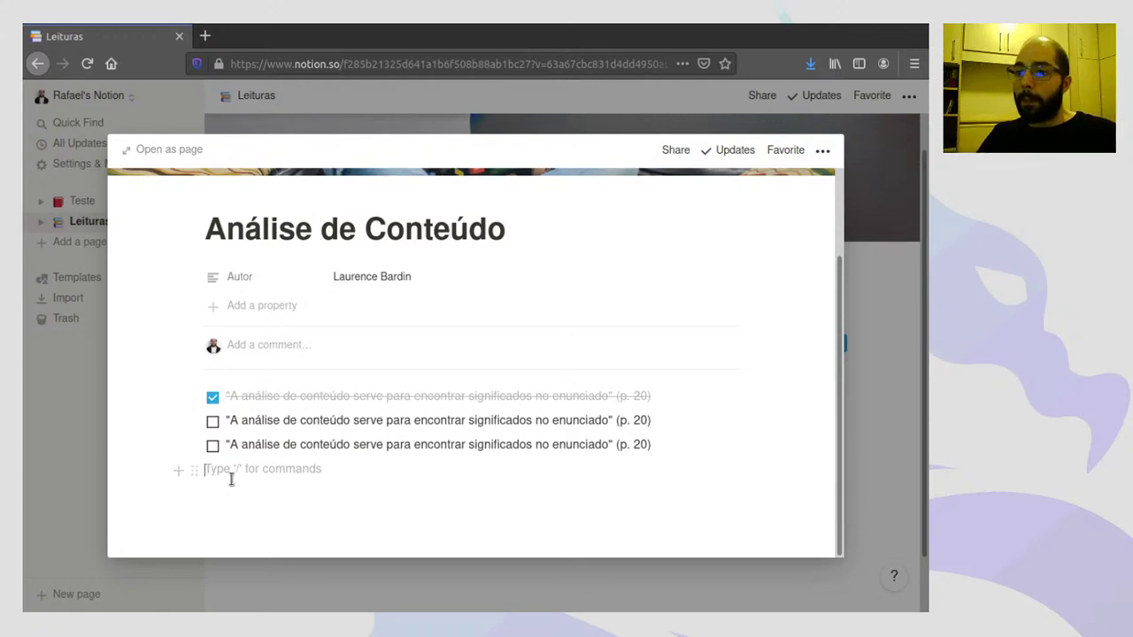
- Insert an image block with a tabletop-game photo below the to-dos and shrink it to quarter width
{"action": "left_click", "coordinate": [178, 470]}
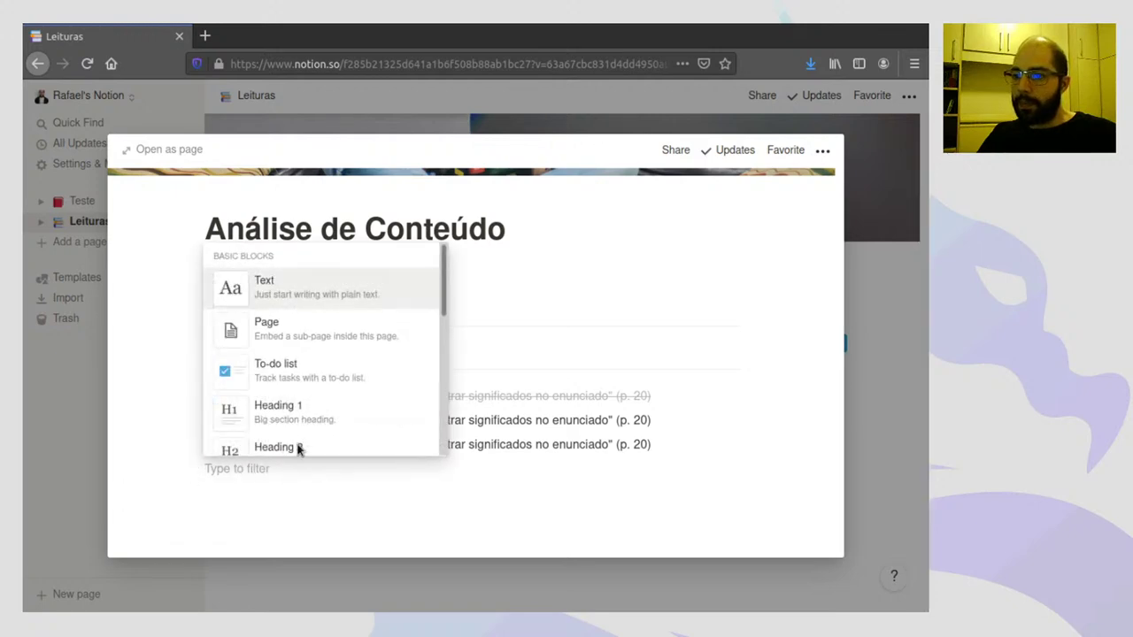
{"action": "left_click_drag", "start_coordinate": [443, 273], "coordinate": [424, 404]}
{"action": "scroll", "coordinate": [406, 402], "scroll_direction": "down", "scroll_amount": 6}
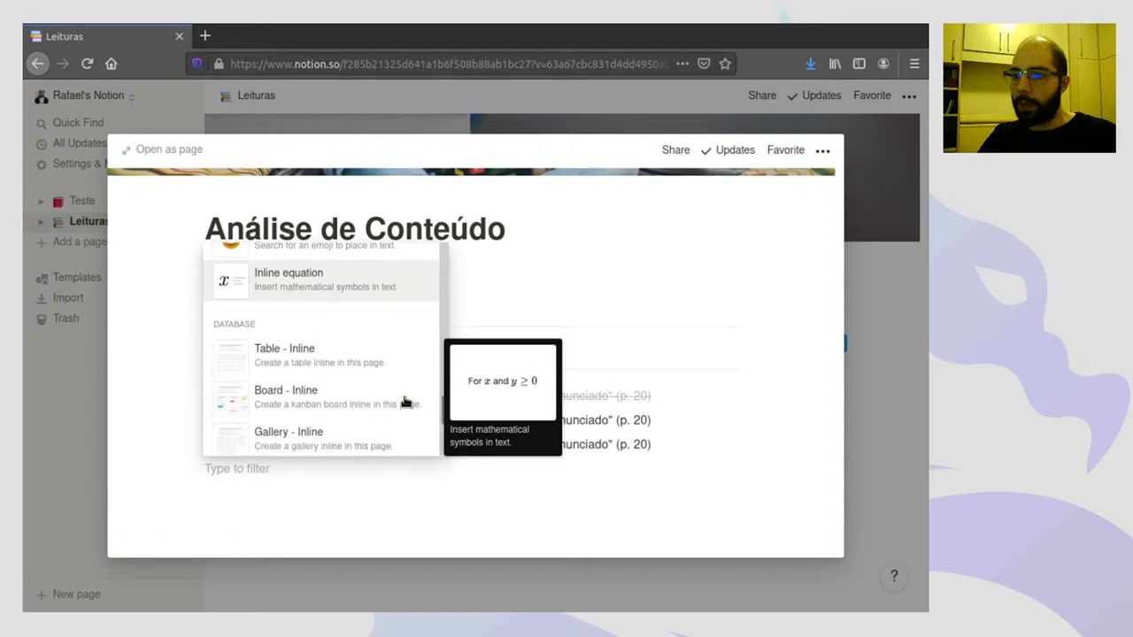
{"action": "scroll", "coordinate": [405, 402], "scroll_direction": "down", "scroll_amount": 1}
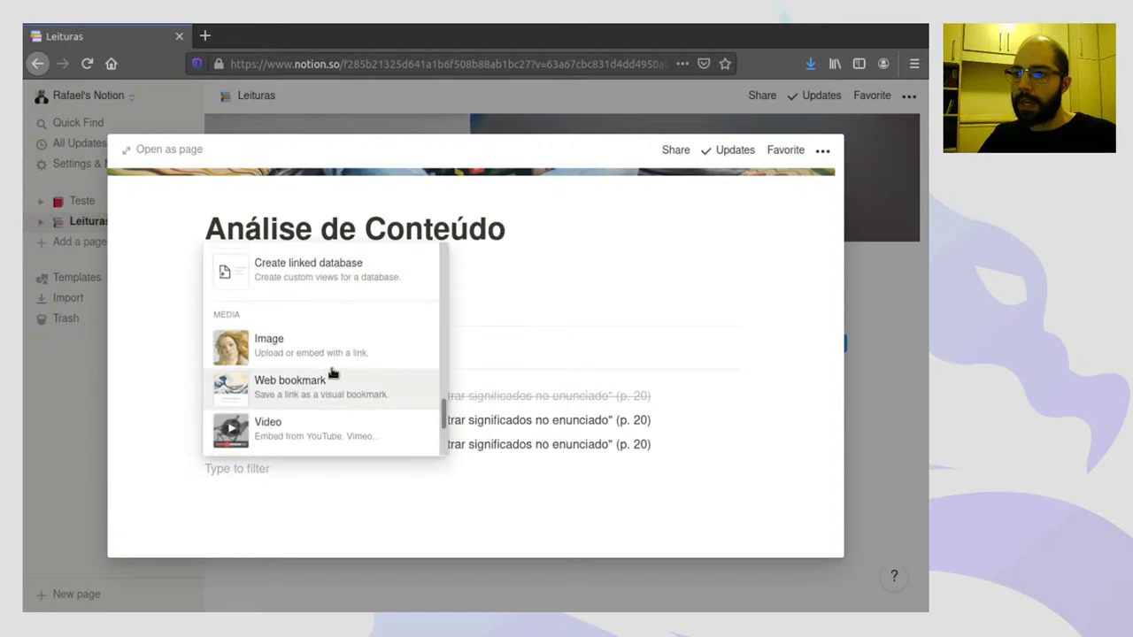
{"action": "left_click", "coordinate": [301, 359]}
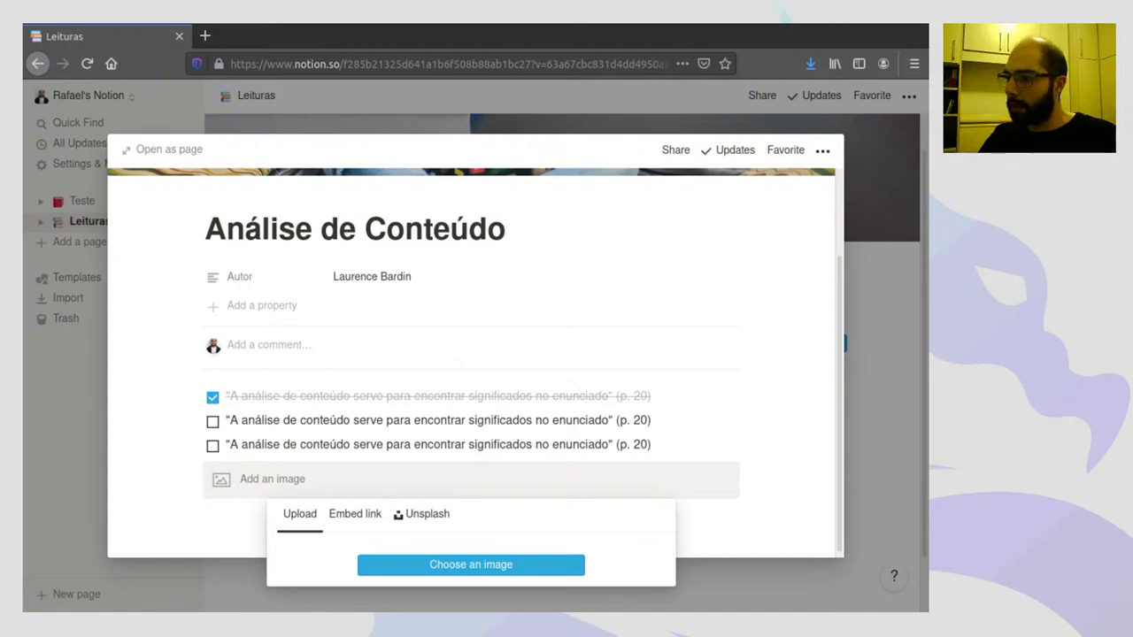
{"action": "scroll", "coordinate": [596, 407], "scroll_direction": "down", "scroll_amount": 2}
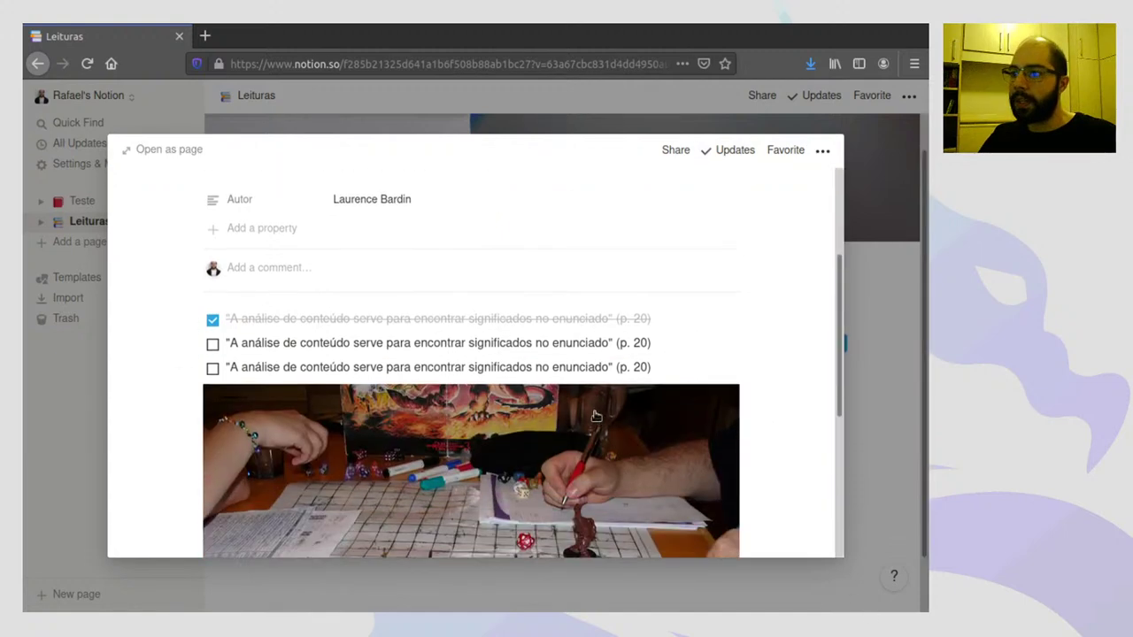
{"action": "scroll", "coordinate": [596, 416], "scroll_direction": "down", "scroll_amount": 3}
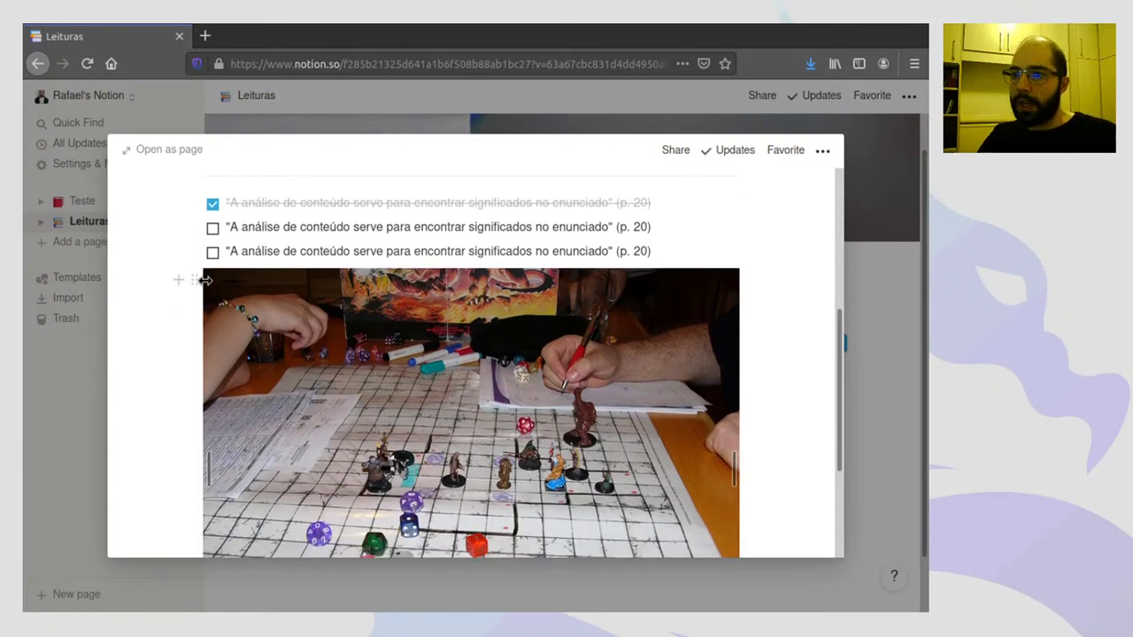
{"action": "left_click_drag", "start_coordinate": [205, 279], "coordinate": [362, 279]}
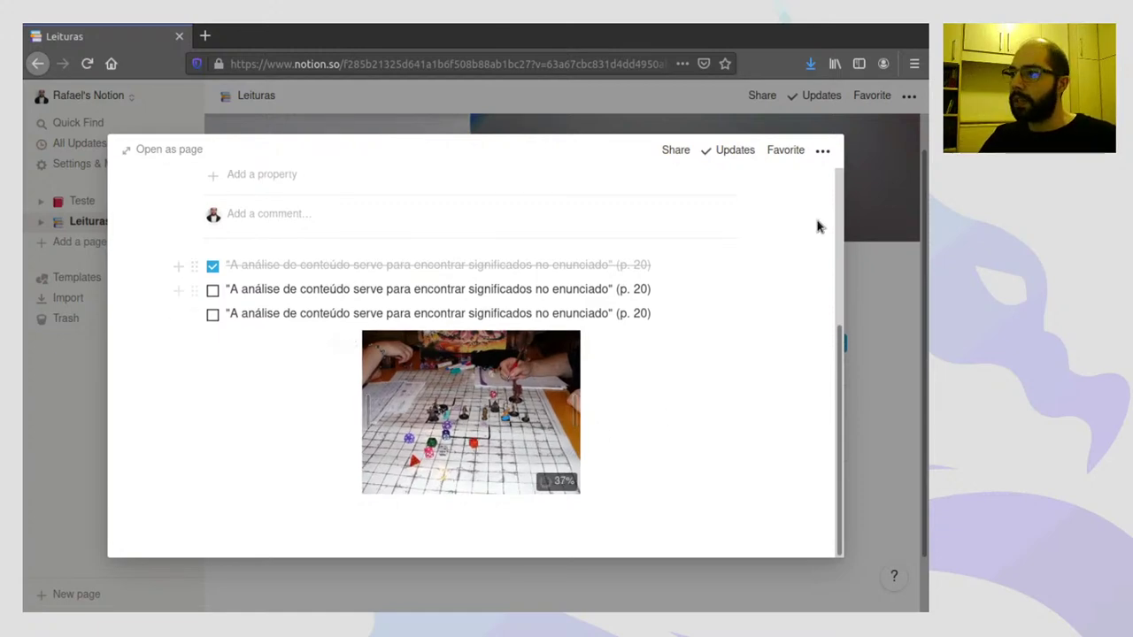
- Close the page, reopen it to check, and return to the Leituras table
{"action": "left_click", "coordinate": [885, 194]}
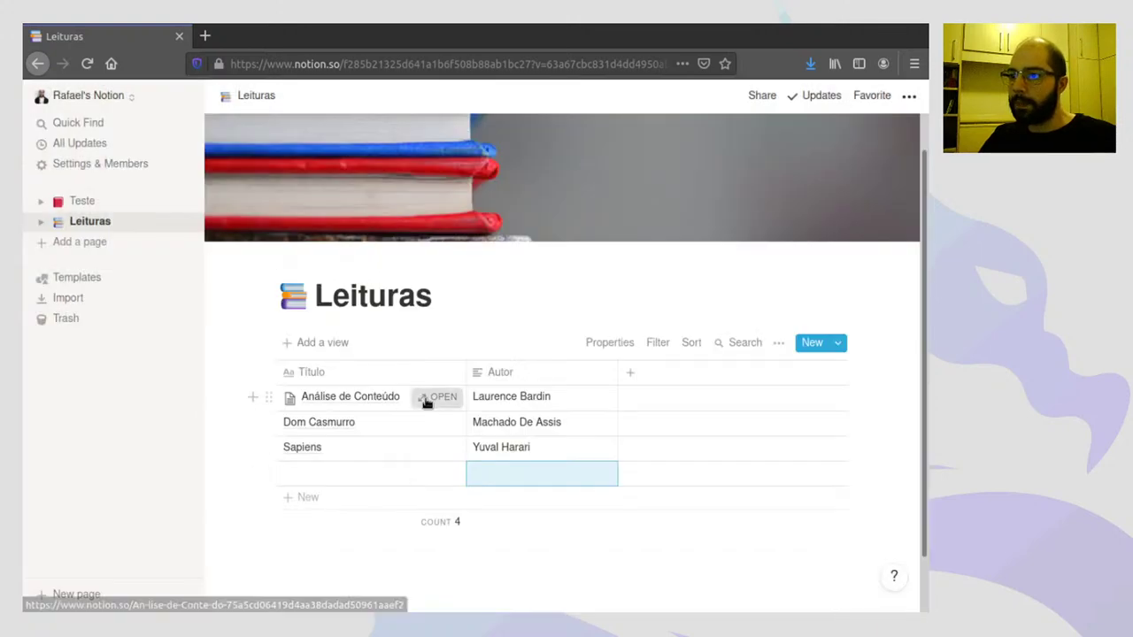
{"action": "left_click", "coordinate": [425, 400]}
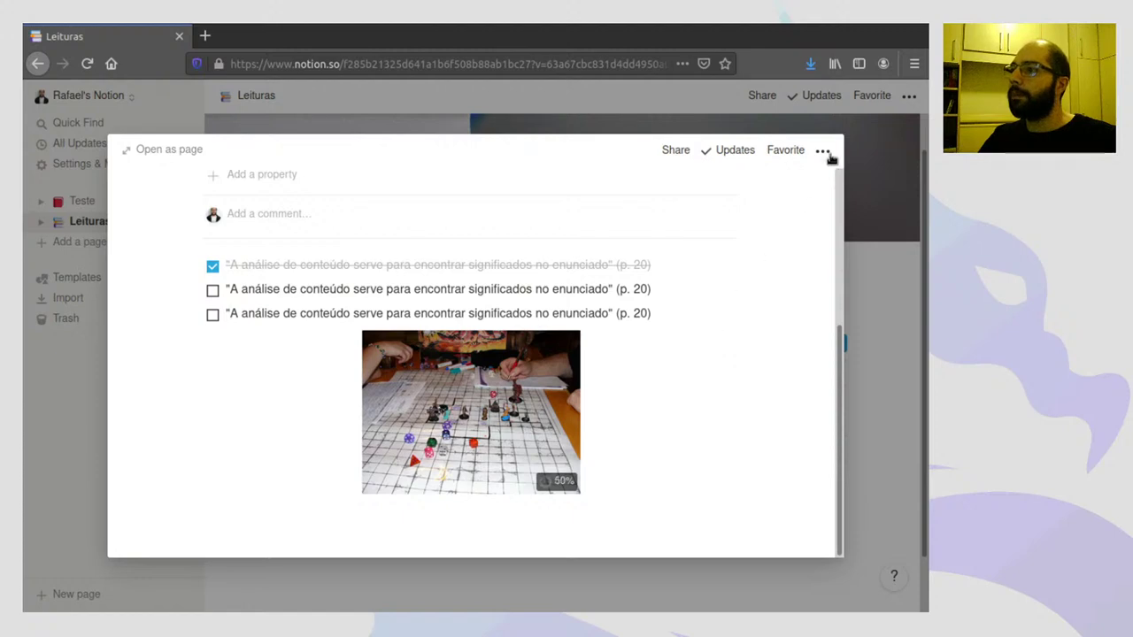
{"action": "left_click", "coordinate": [867, 249]}
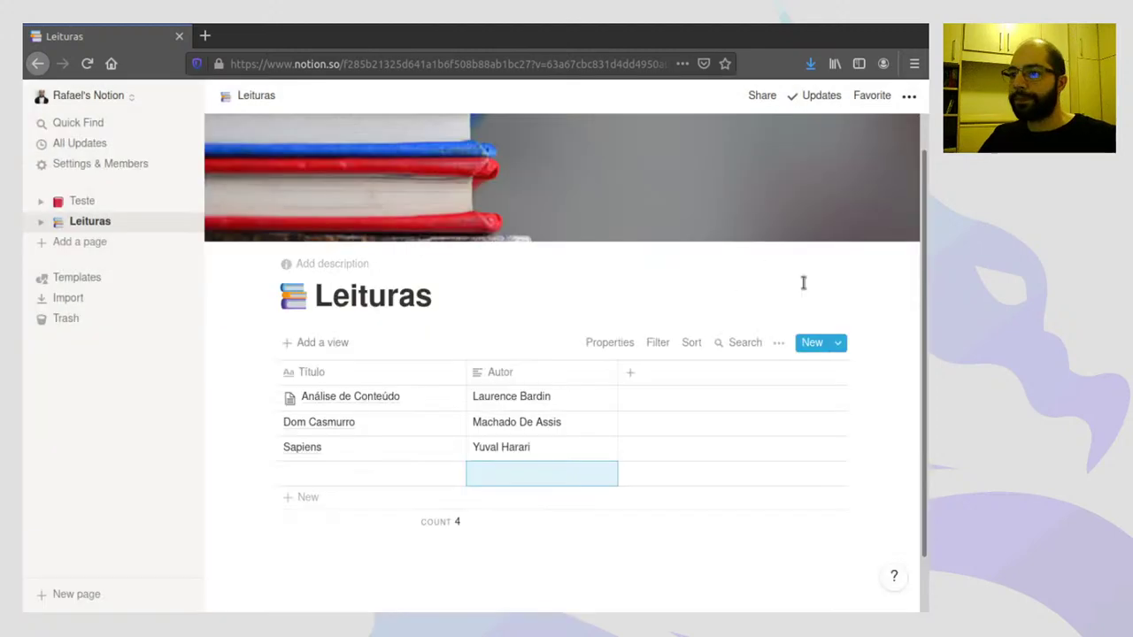
- Delete the empty fourth row below Sapiens
{"action": "left_click", "coordinate": [267, 472]}
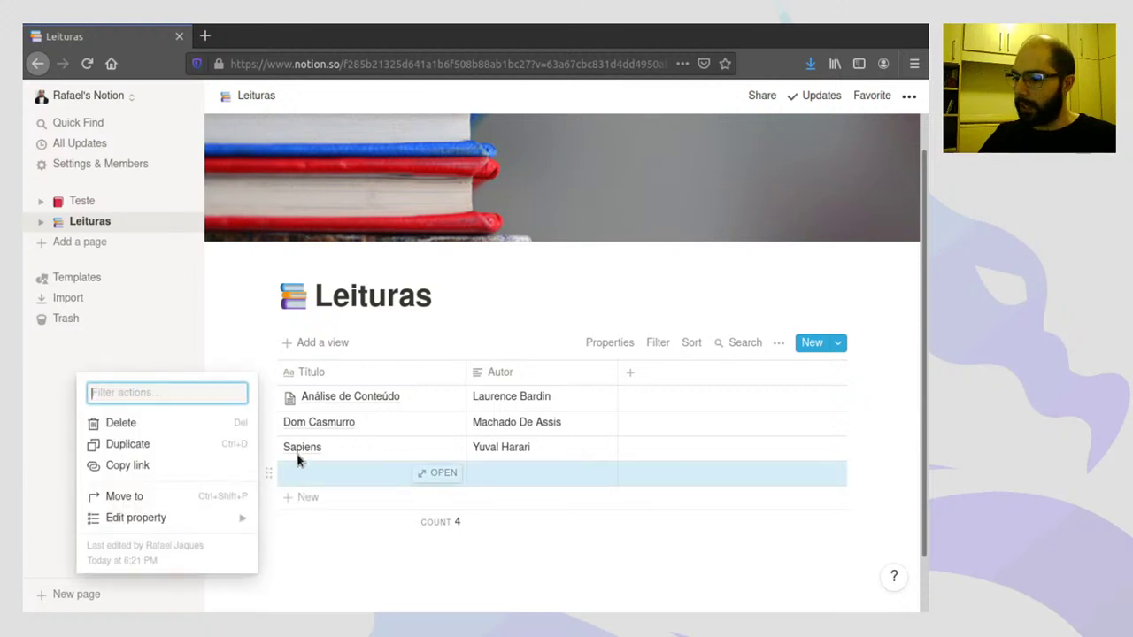
{"action": "key", "text": "Delete"}
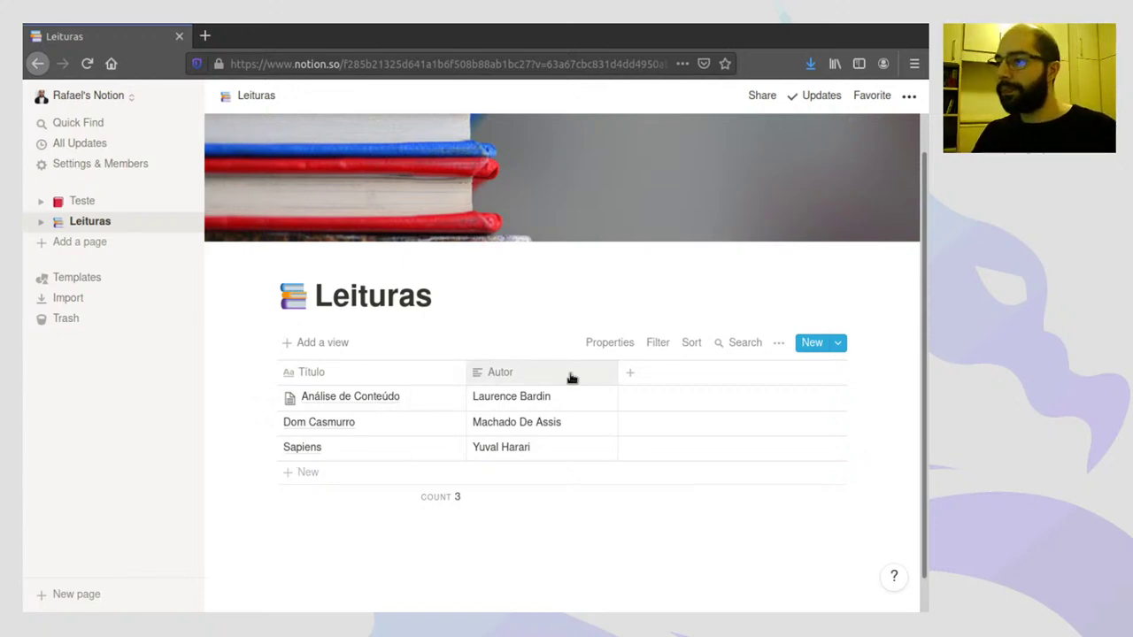
- Add a new column named Estado and set its property type to Select
{"action": "left_click", "coordinate": [633, 376]}
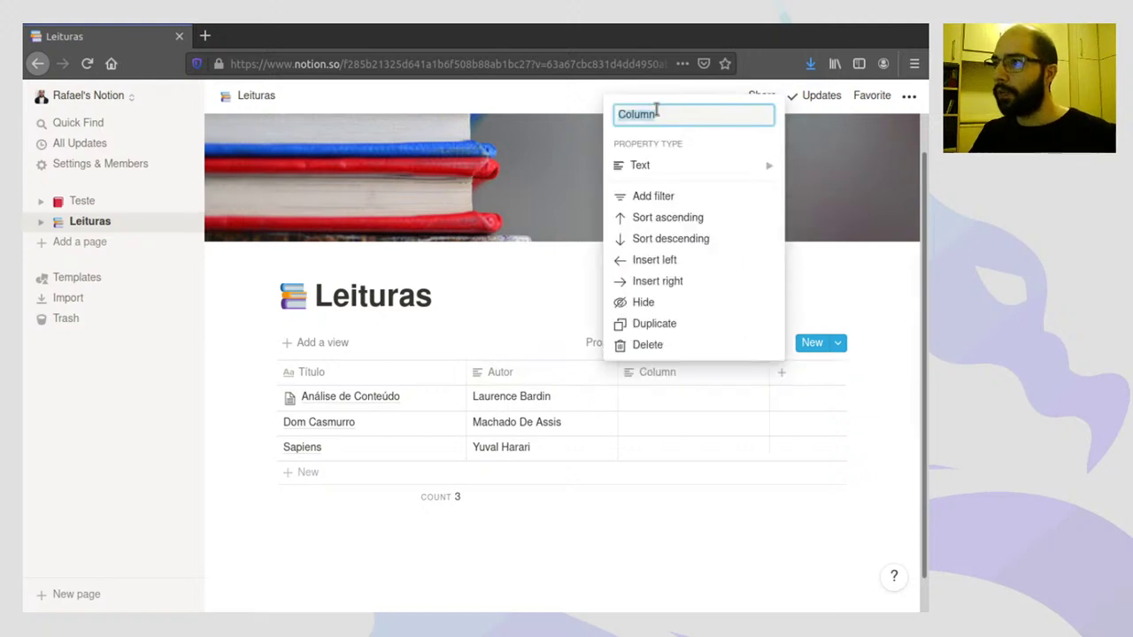
{"action": "type", "text": "Estado"}
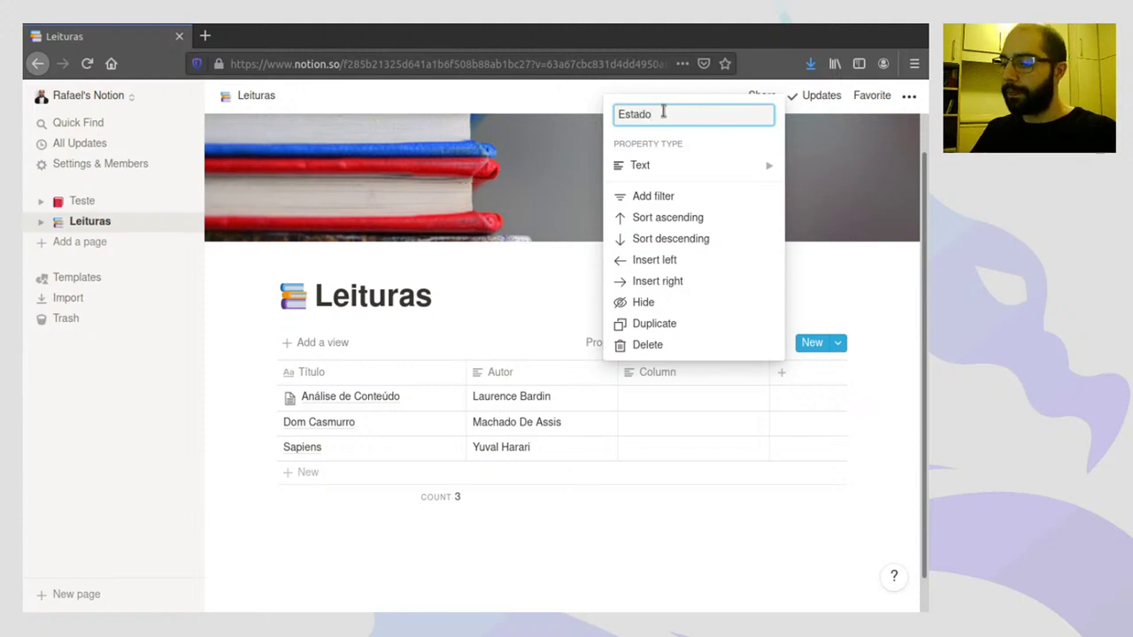
{"action": "double_click", "coordinate": [663, 113]}
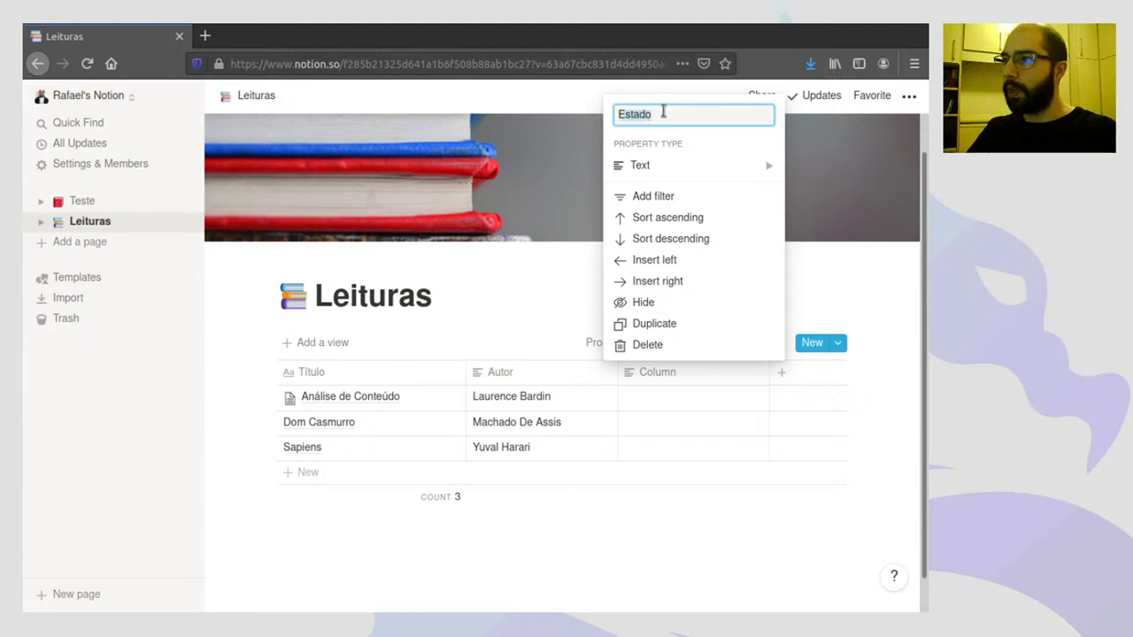
{"action": "left_click", "coordinate": [639, 168]}
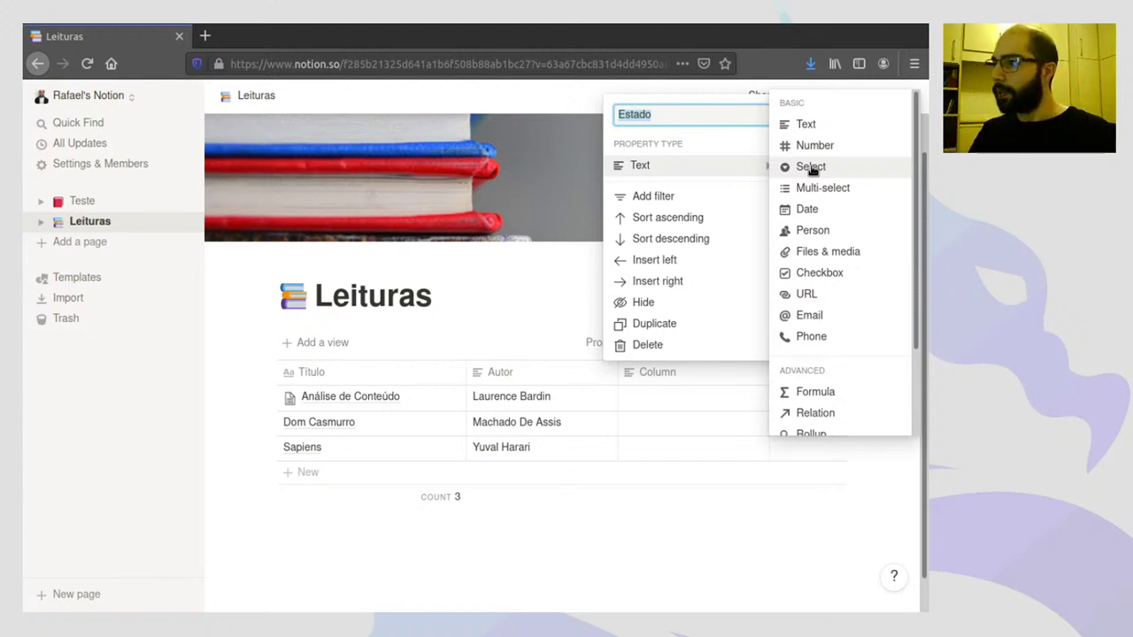
{"action": "left_click", "coordinate": [811, 168]}
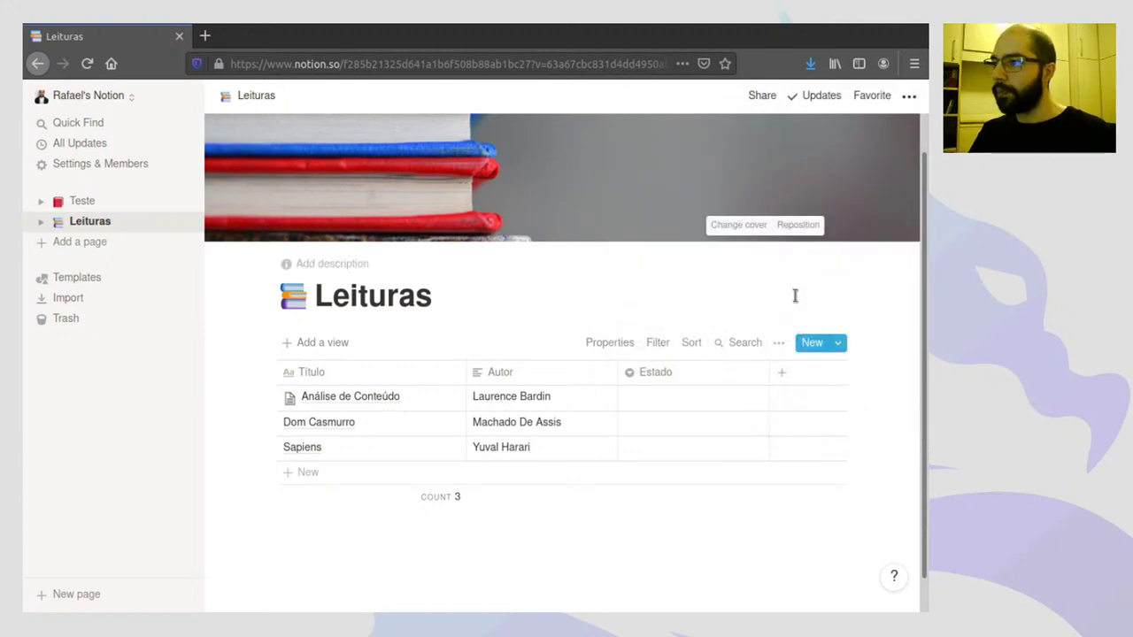
- Create Estado options Lendo, Lido and A ler for Análise de Conteúdo, Dom Casmurro and Sapiens
{"action": "left_click", "coordinate": [665, 399]}
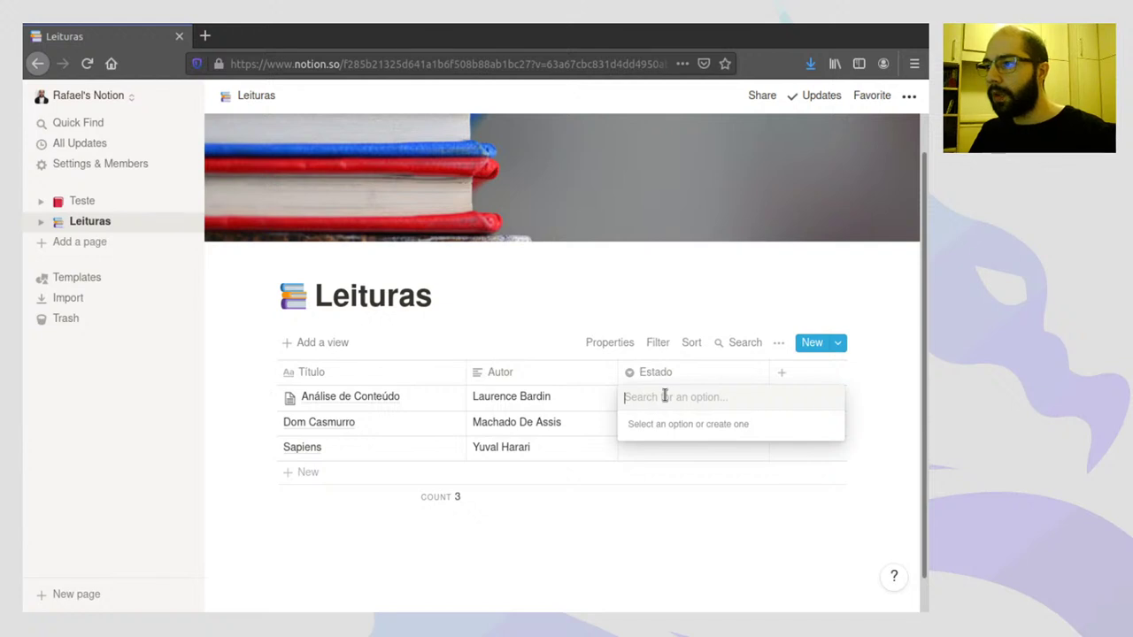
{"action": "type", "text": "Len"}
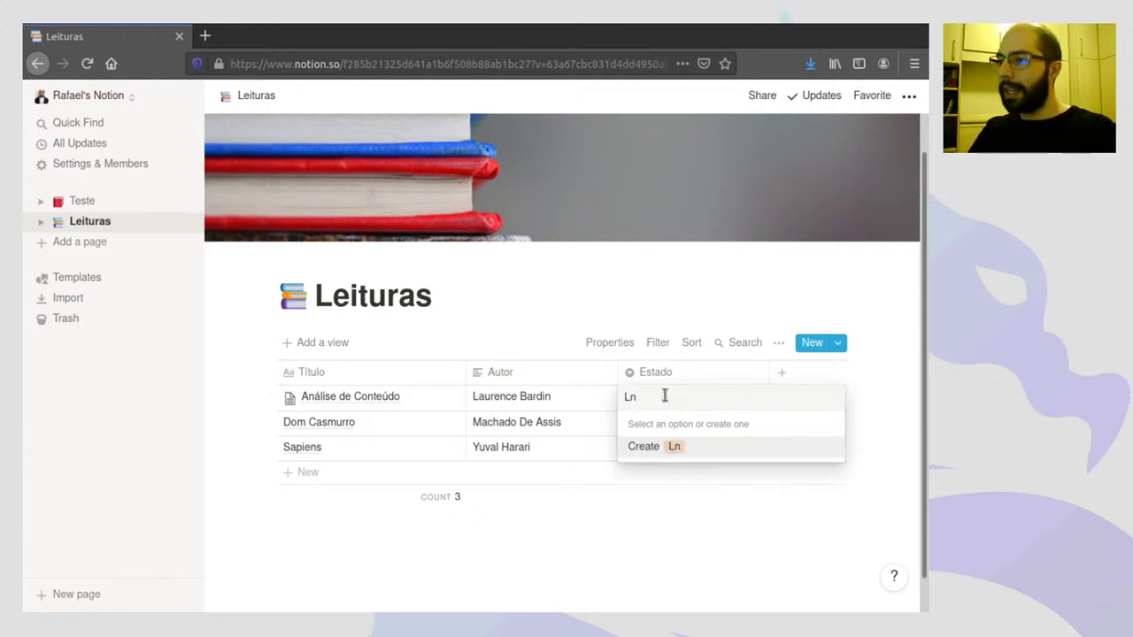
{"action": "key", "text": "BackSpace"}
{"action": "type", "text": "endo"}
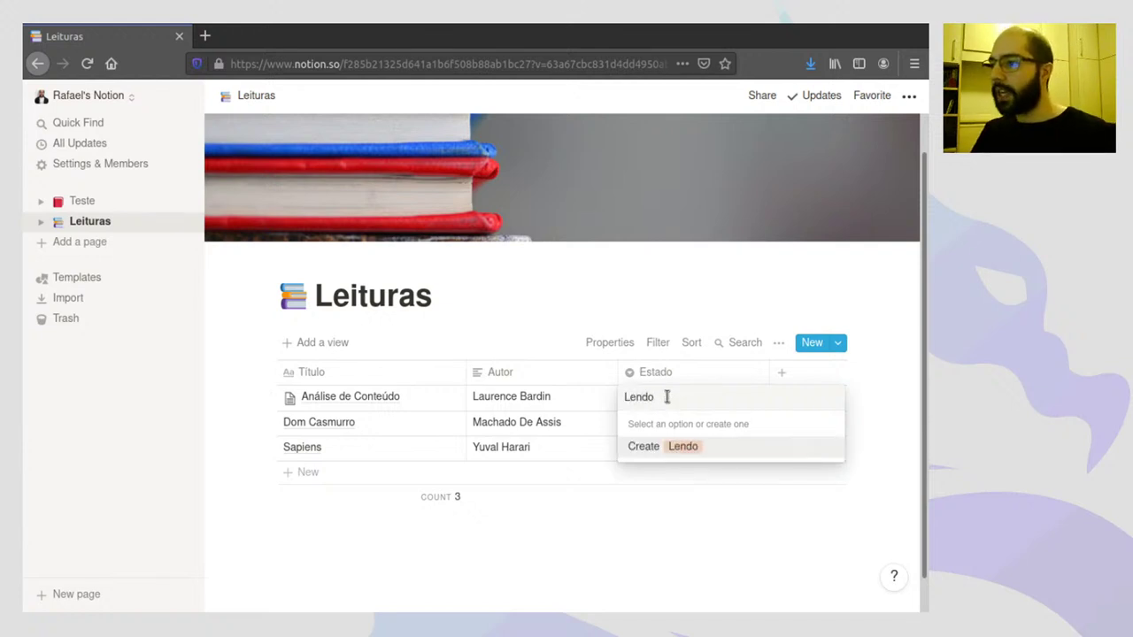
{"action": "left_click", "coordinate": [653, 450]}
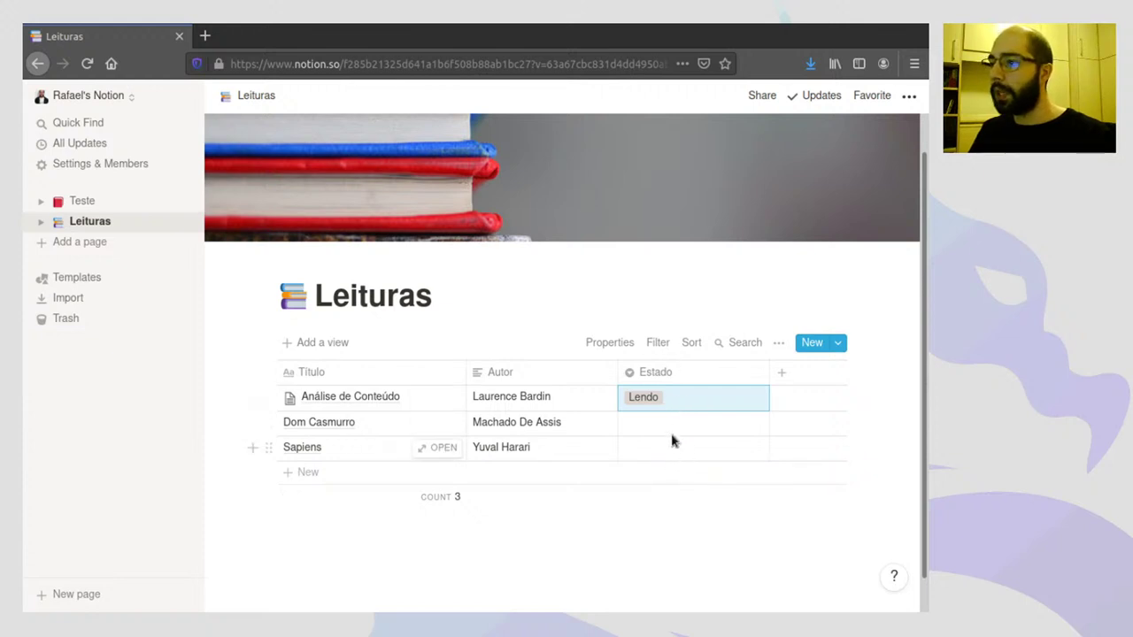
{"action": "left_click", "coordinate": [644, 425]}
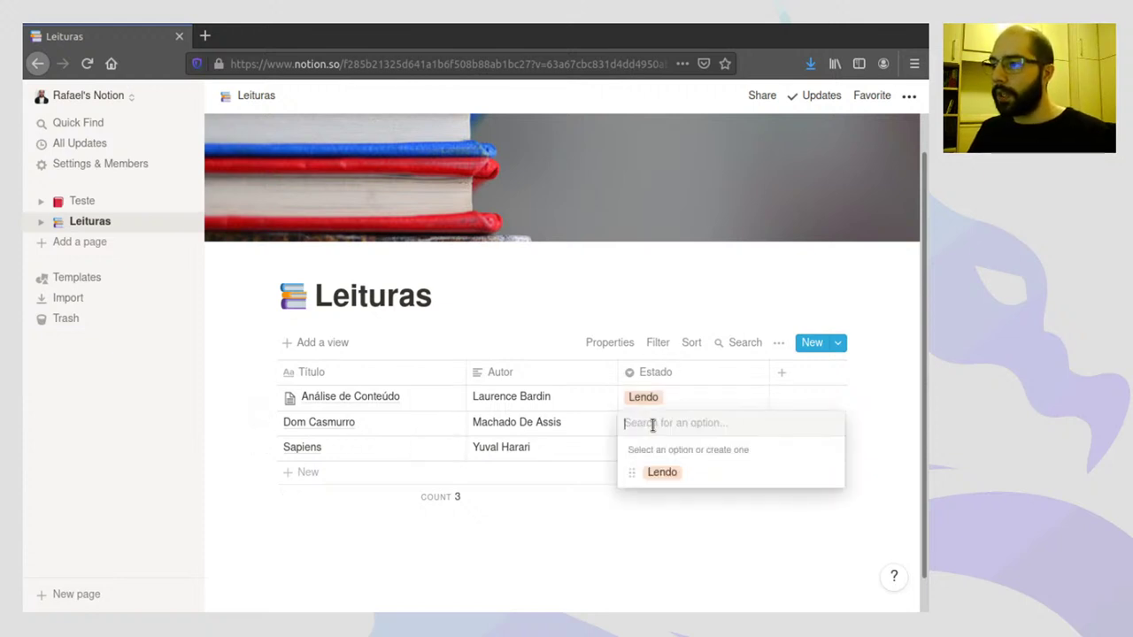
{"action": "type", "text": "Lido"}
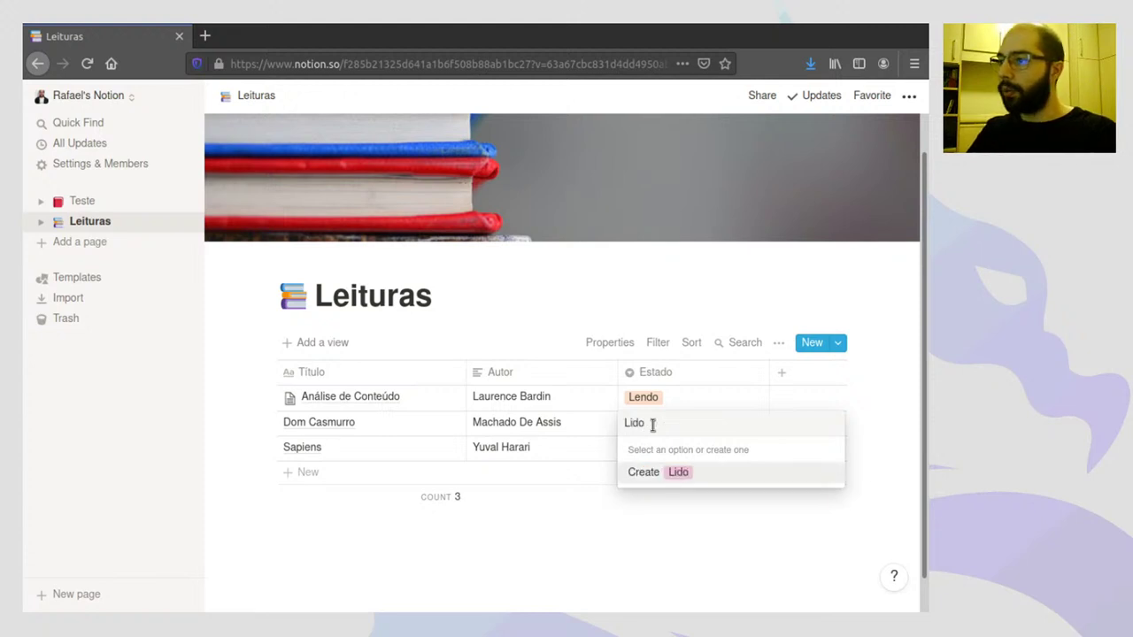
{"action": "left_click", "coordinate": [644, 471]}
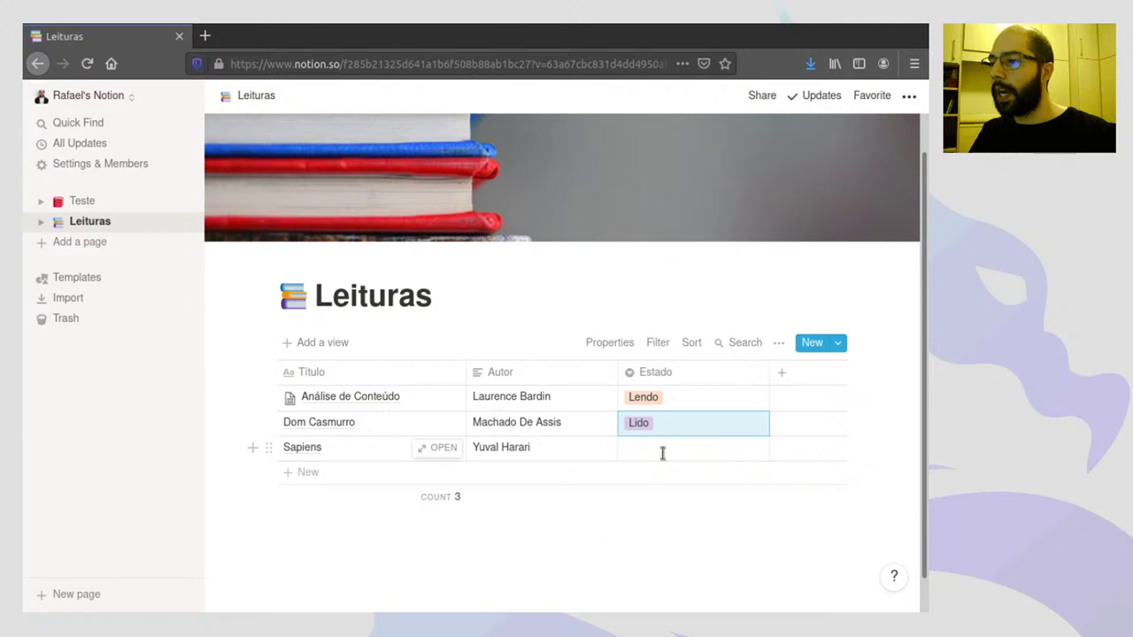
{"action": "left_click", "coordinate": [662, 450]}
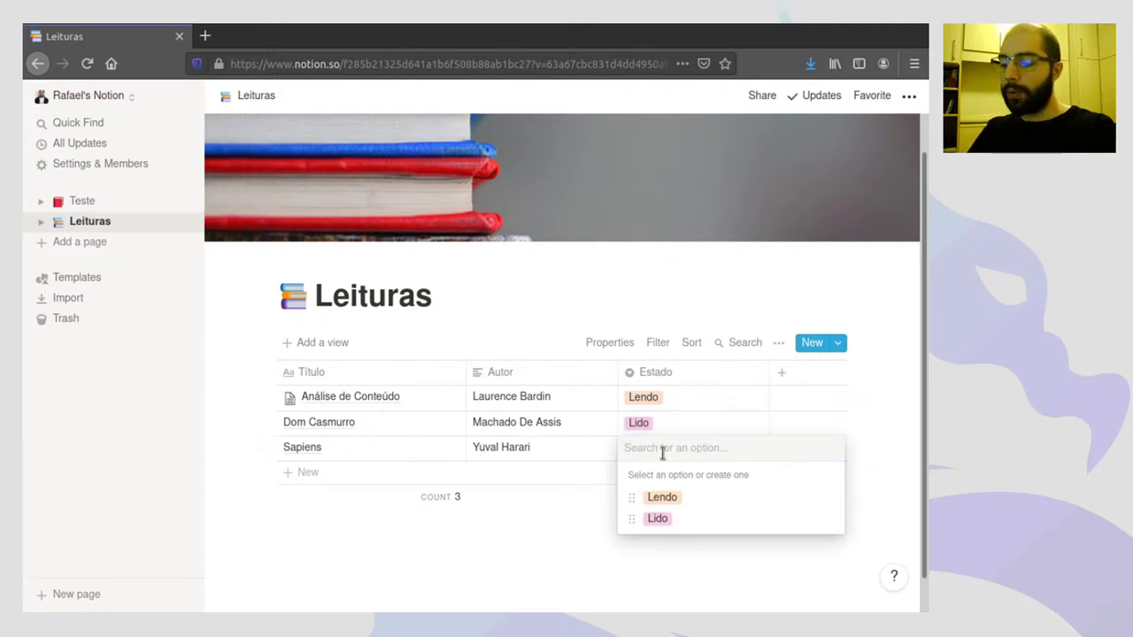
{"action": "type", "text": "A ler"}
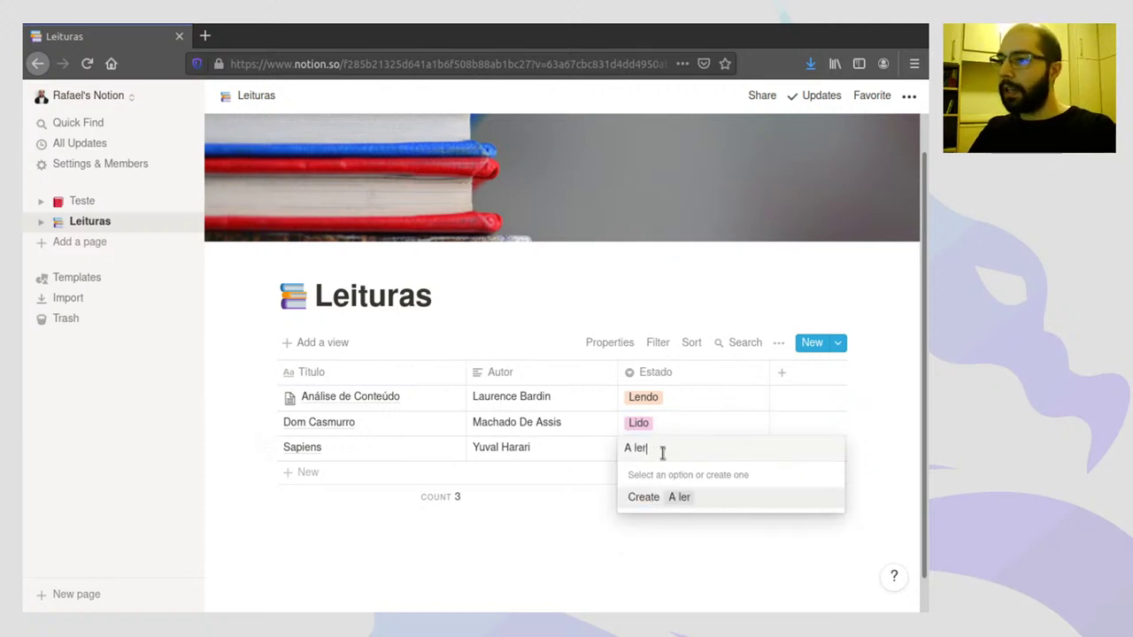
{"action": "left_click", "coordinate": [664, 499]}
{"action": "left_click", "coordinate": [696, 562]}
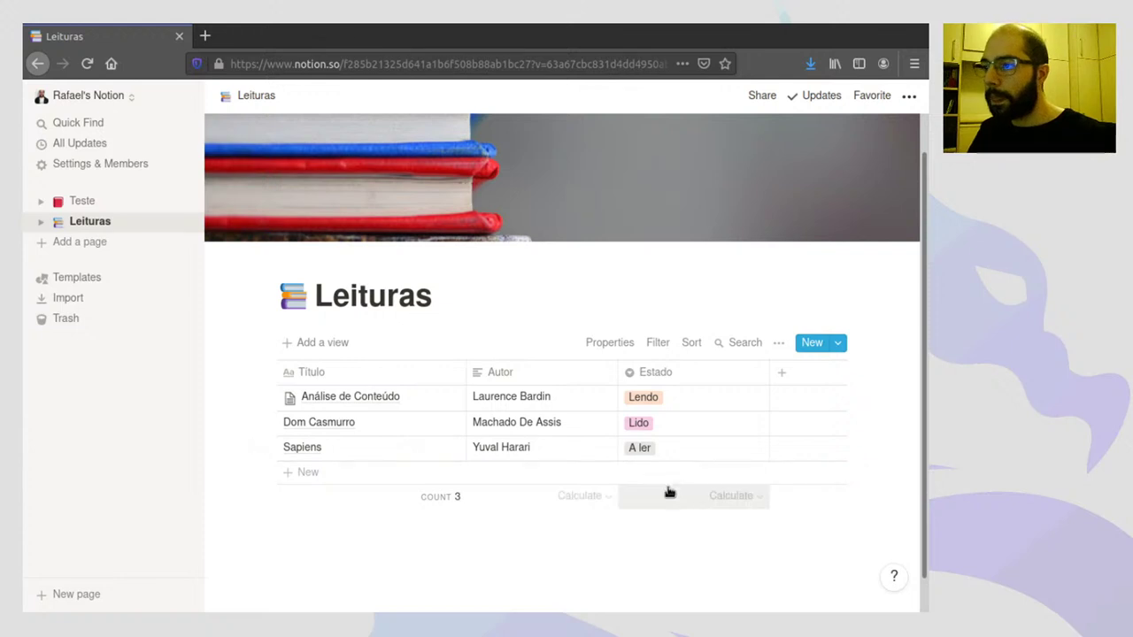
- Make the A ler Estado tag red
{"action": "left_click", "coordinate": [666, 403]}
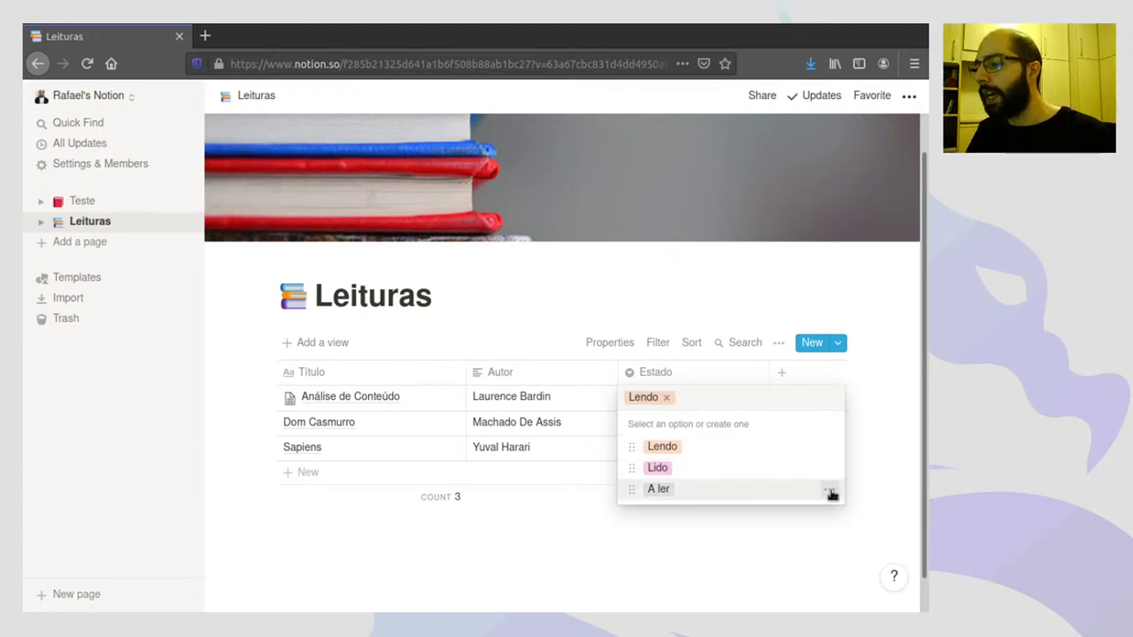
{"action": "left_click", "coordinate": [832, 494]}
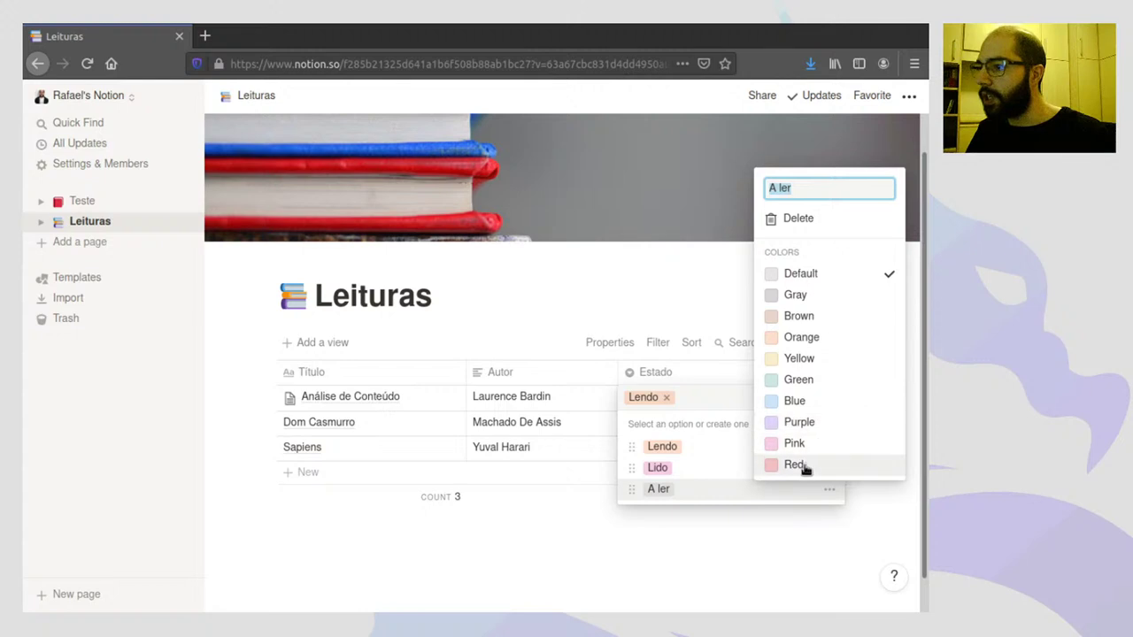
{"action": "left_click", "coordinate": [802, 466]}
{"action": "left_click", "coordinate": [699, 481]}
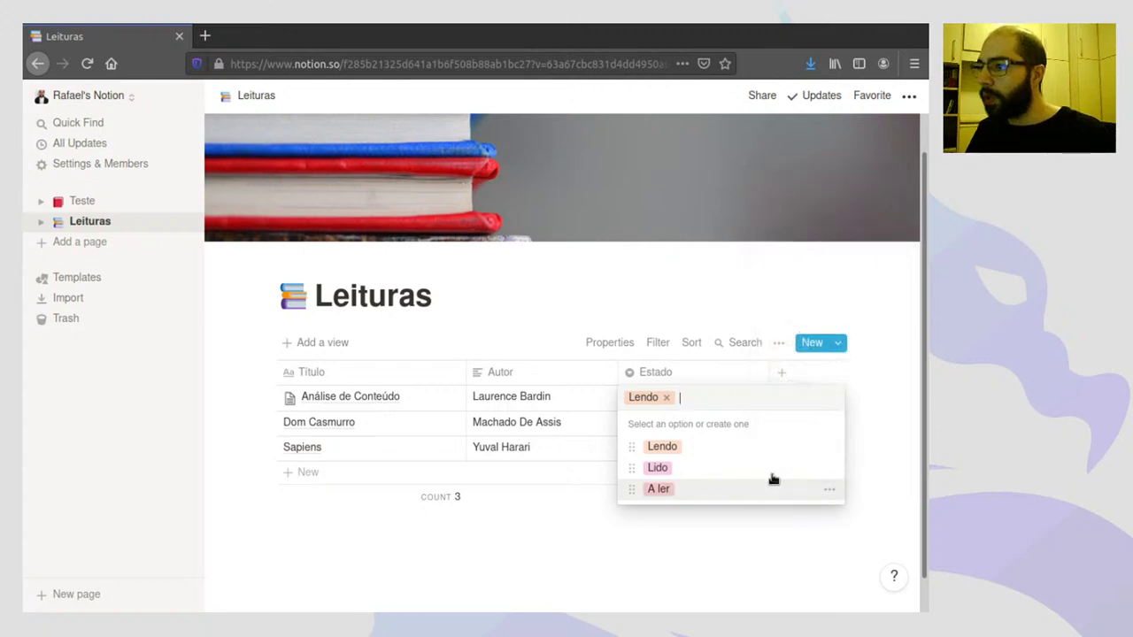
{"action": "left_click", "coordinate": [831, 471]}
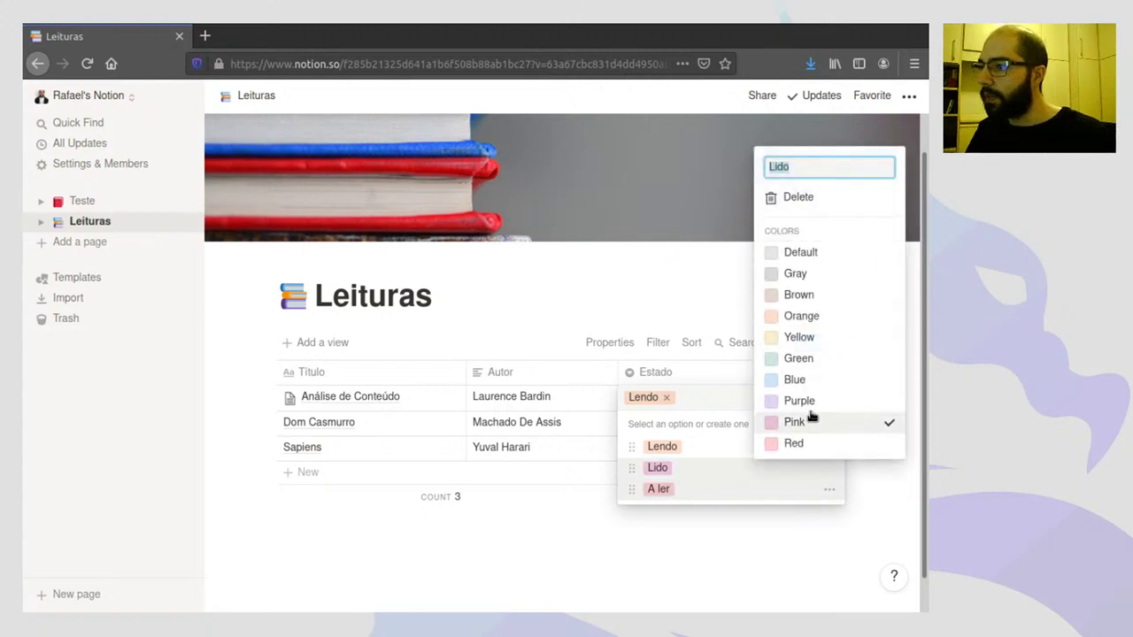
{"action": "left_click", "coordinate": [716, 457]}
{"action": "key", "text": "Escape"}
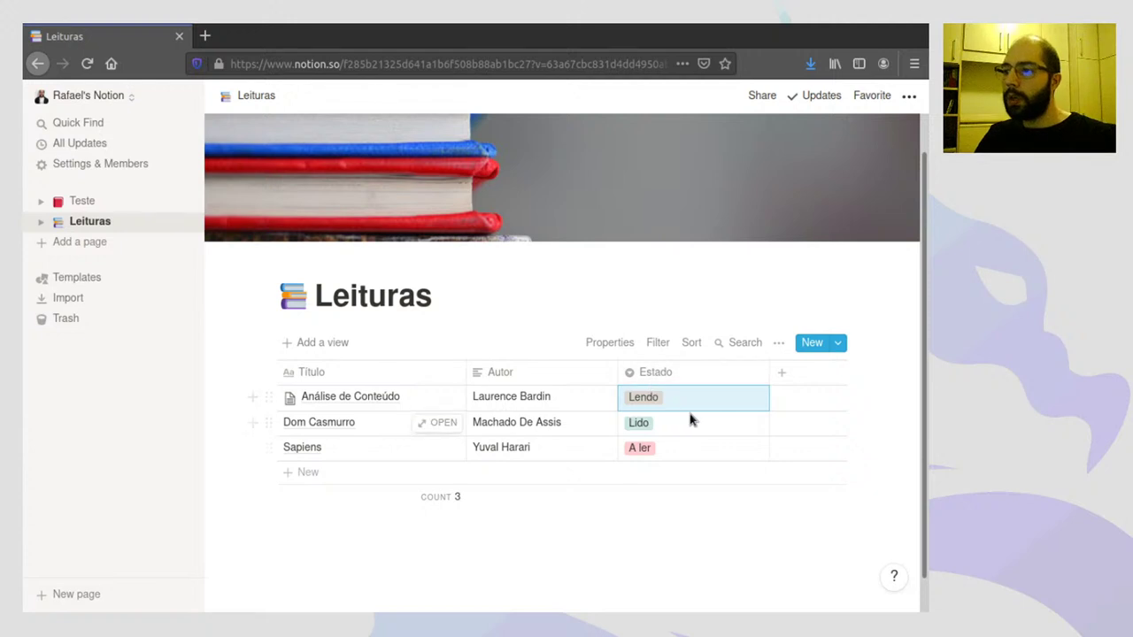
- Change Dom Casmurro's Estado to Lendo and Sapiens' Estado to Lido
{"action": "left_click", "coordinate": [719, 419]}
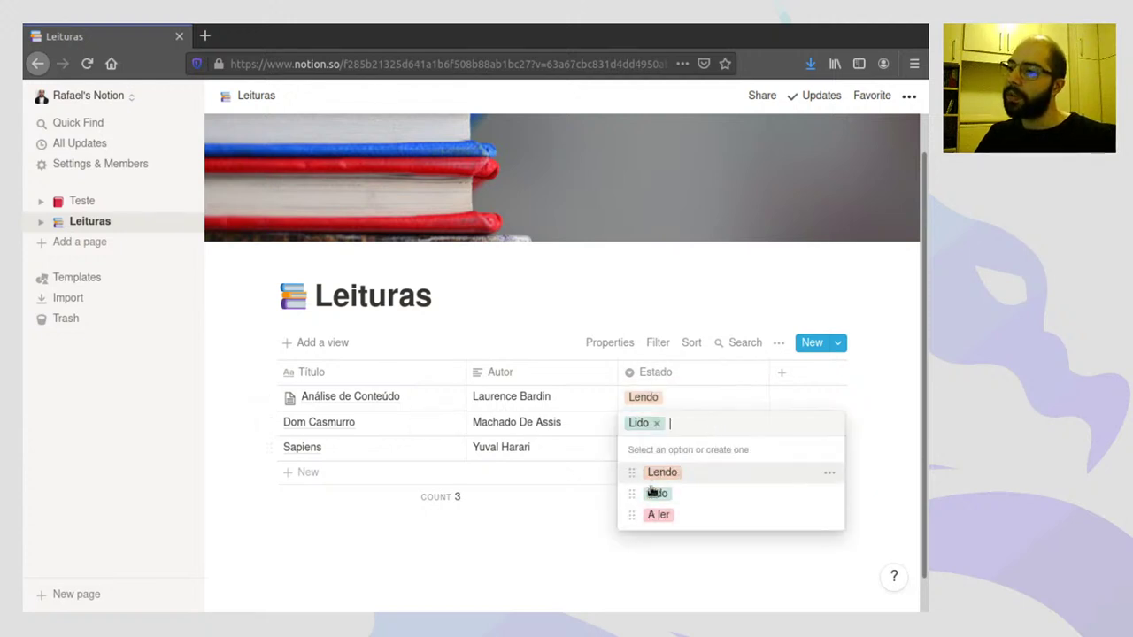
{"action": "left_click", "coordinate": [666, 475]}
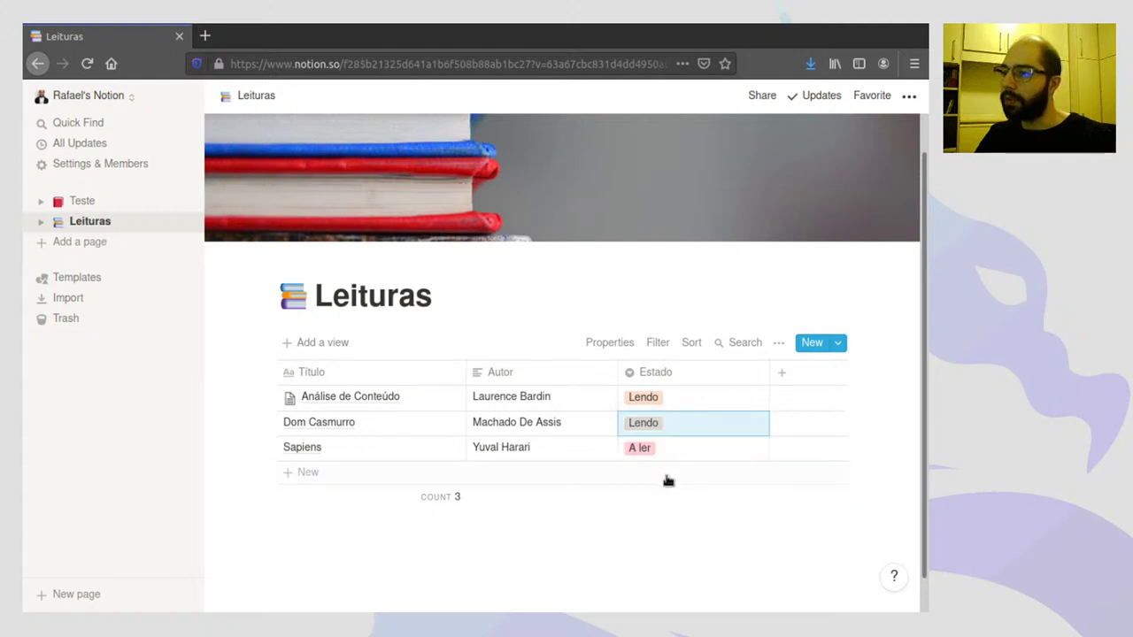
{"action": "left_click", "coordinate": [751, 452]}
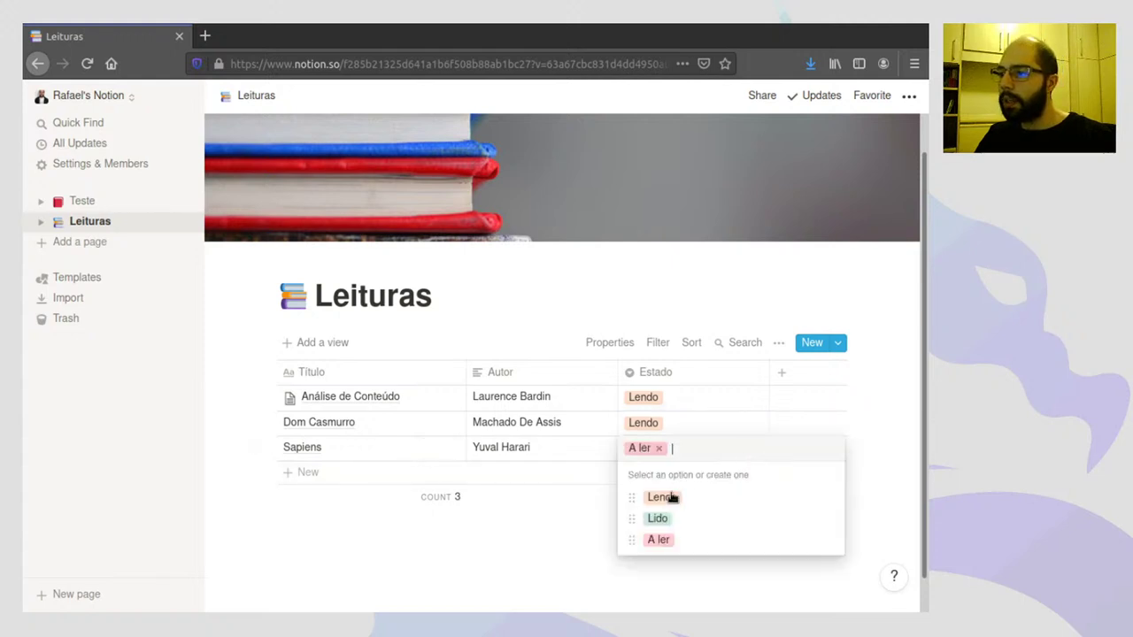
{"action": "left_click", "coordinate": [658, 520]}
{"action": "left_click", "coordinate": [626, 536]}
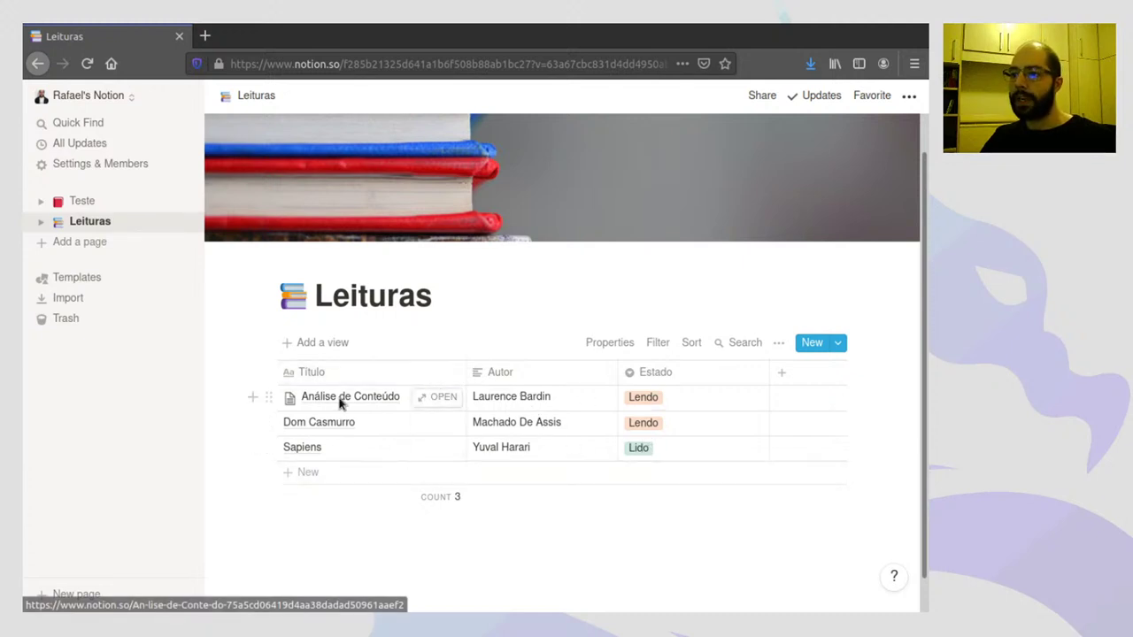
{"action": "left_click", "coordinate": [431, 398]}
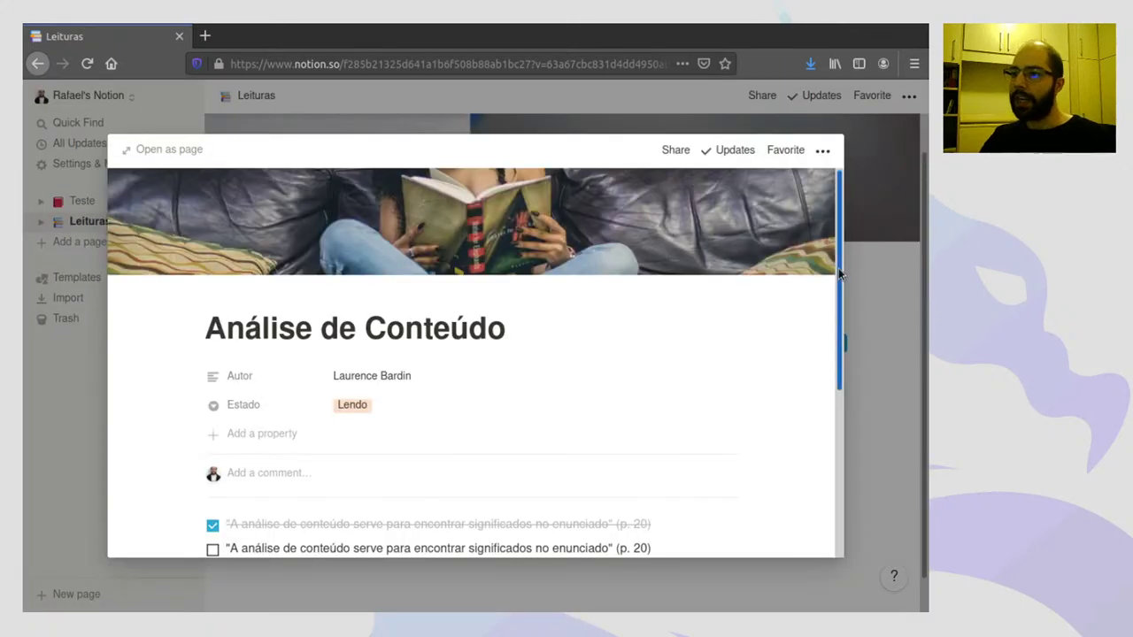
{"action": "scroll", "coordinate": [478, 527], "scroll_direction": "down", "scroll_amount": 3}
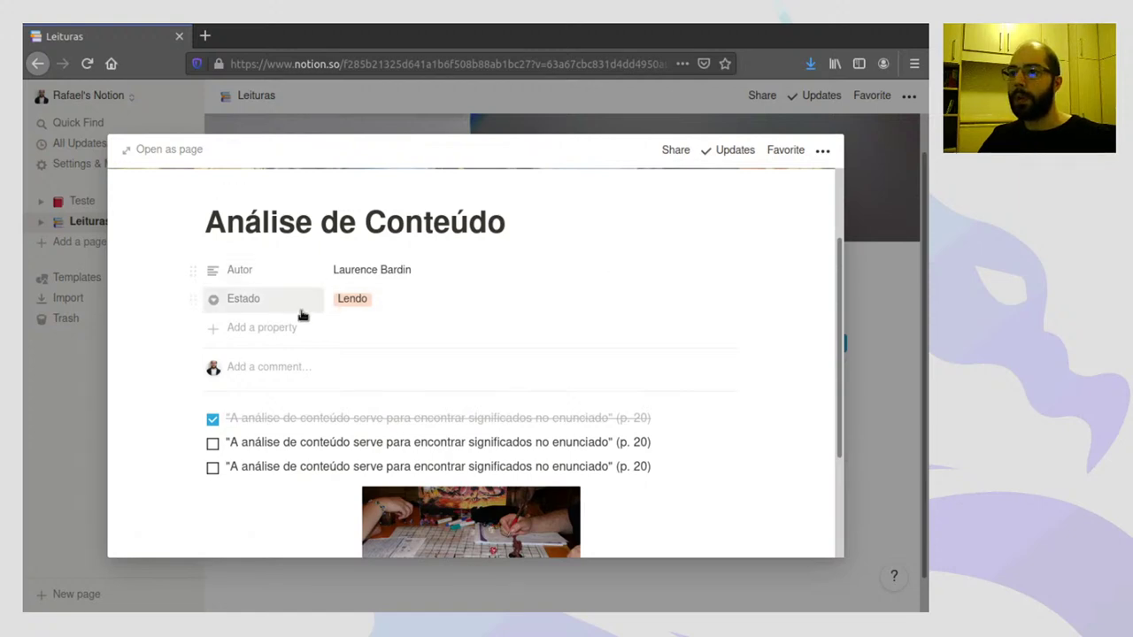
{"action": "left_click", "coordinate": [882, 270]}
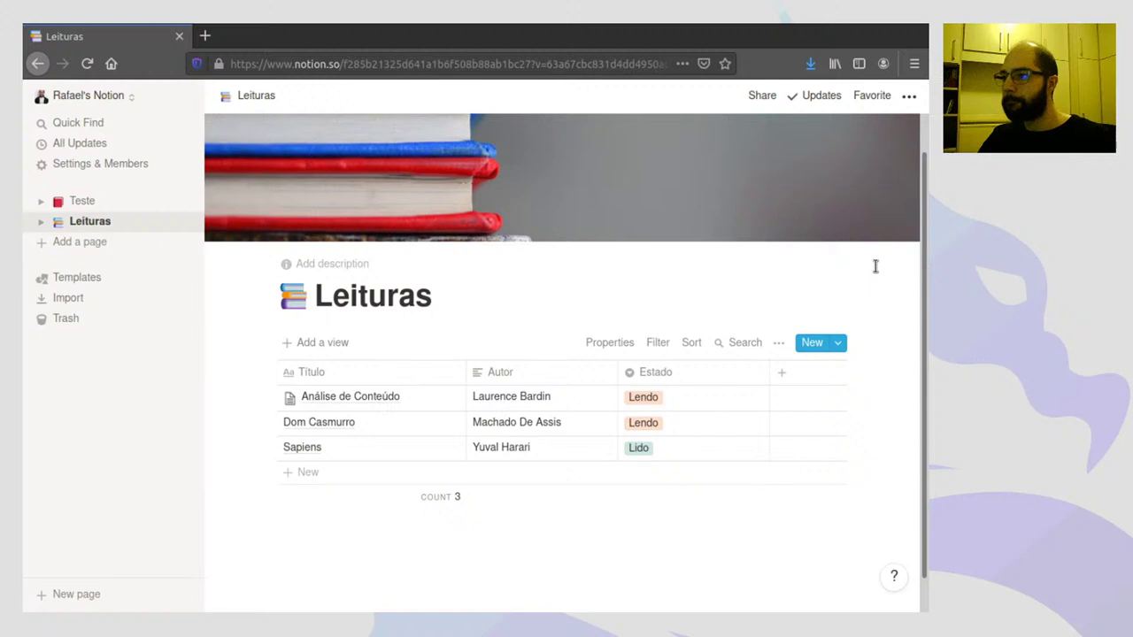
- Add a Number property column named Páginas
{"action": "left_click", "coordinate": [784, 375]}
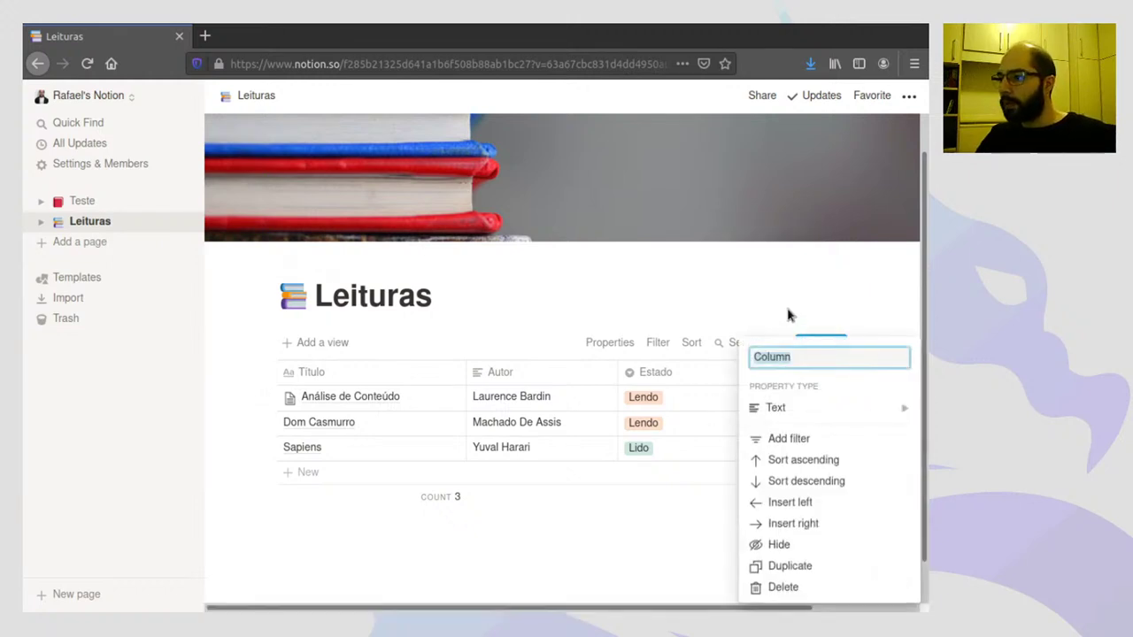
{"action": "left_click", "coordinate": [775, 408]}
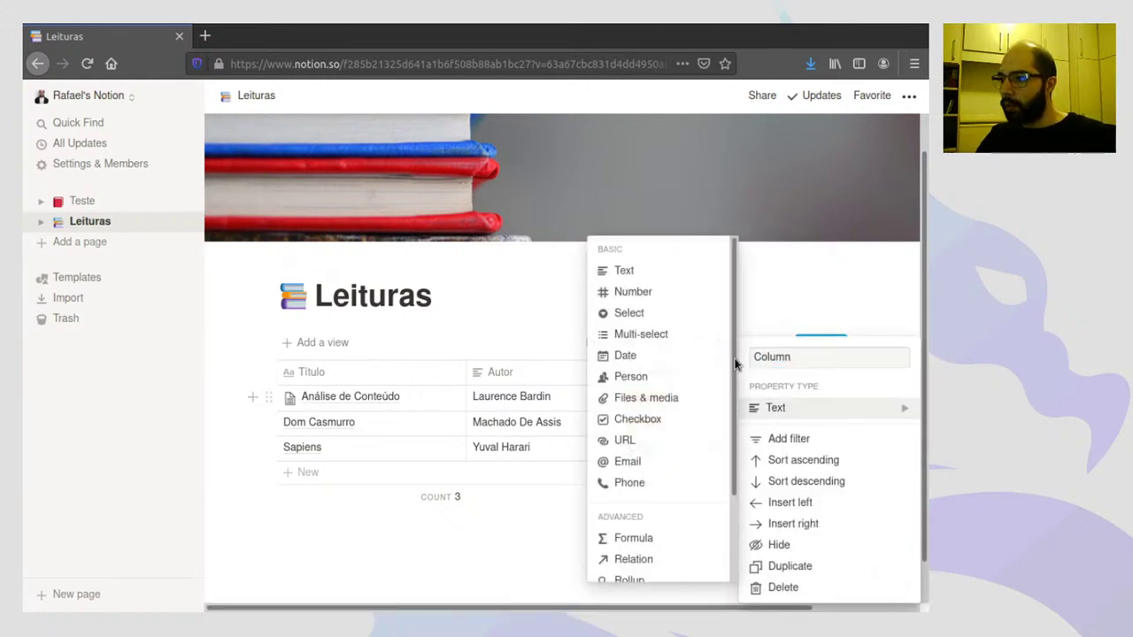
{"action": "left_click", "coordinate": [633, 291]}
{"action": "left_click", "coordinate": [808, 372]}
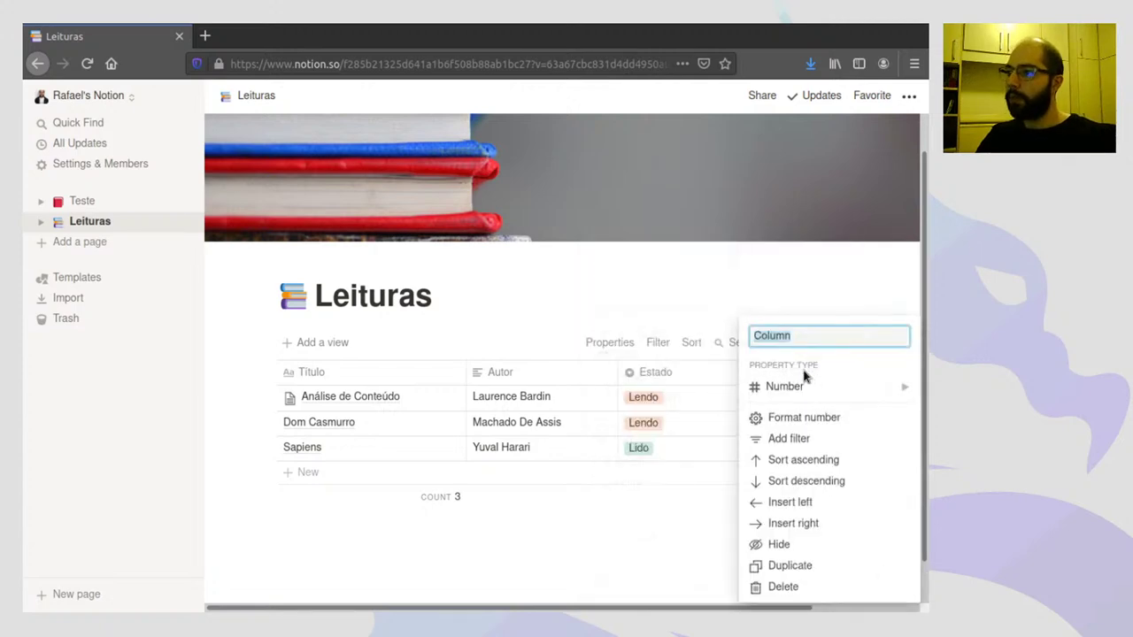
{"action": "type", "text": "Páginas"}
{"action": "key", "text": "Return"}
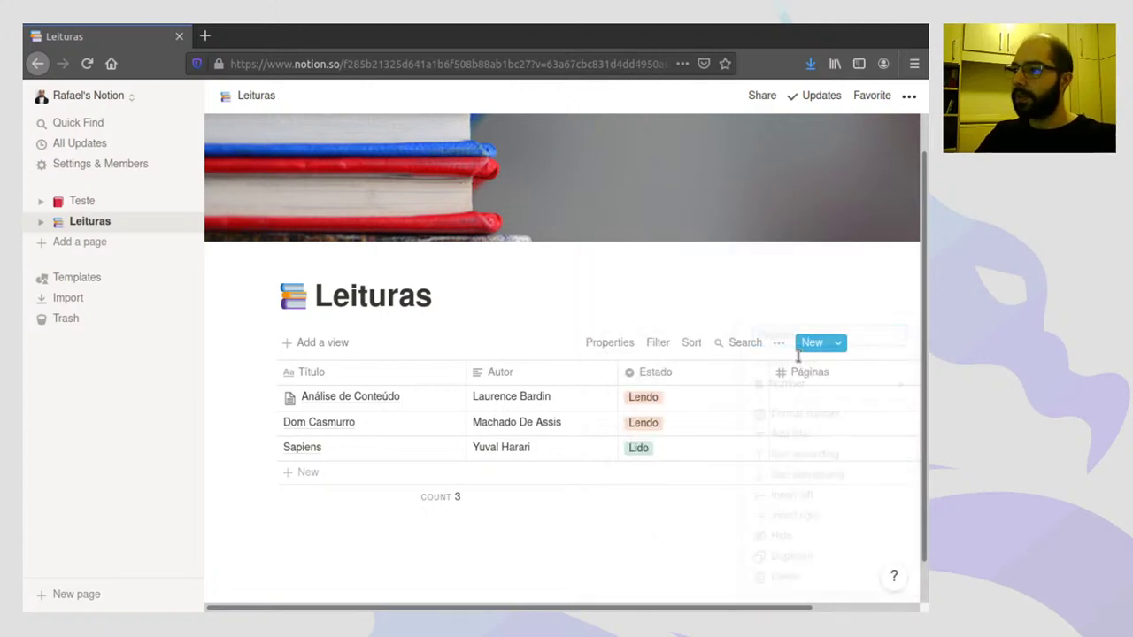
- Move the Páginas column before Estado and make it narrower
{"action": "left_click_drag", "start_coordinate": [728, 616], "coordinate": [797, 611]}
{"action": "left_click_drag", "start_coordinate": [751, 372], "coordinate": [630, 374]}
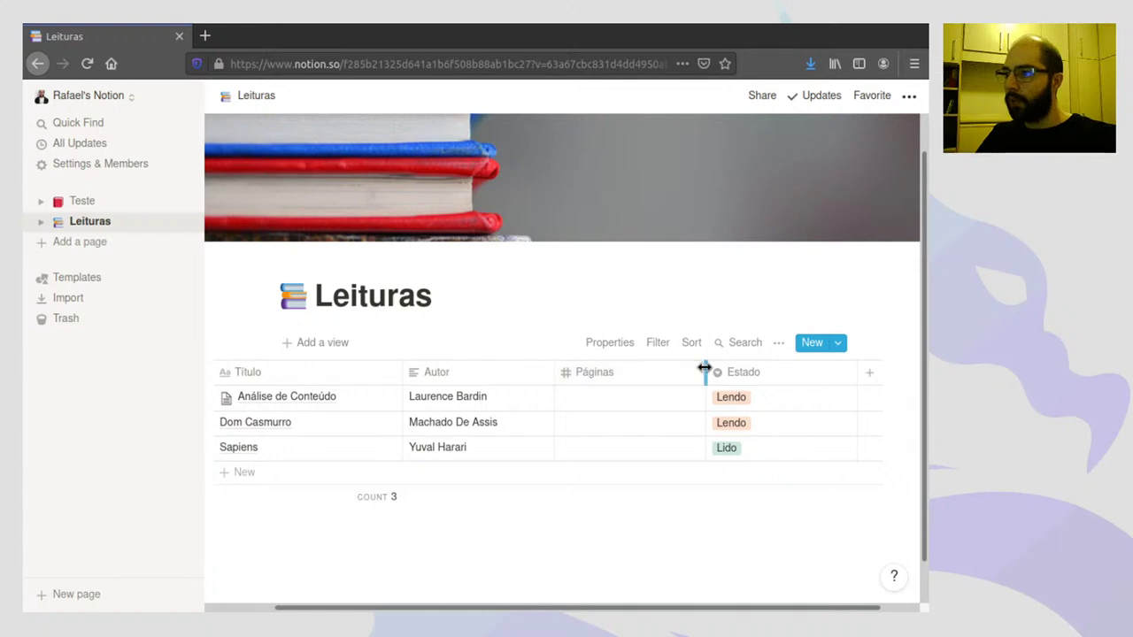
{"action": "left_click_drag", "start_coordinate": [710, 373], "coordinate": [652, 375]}
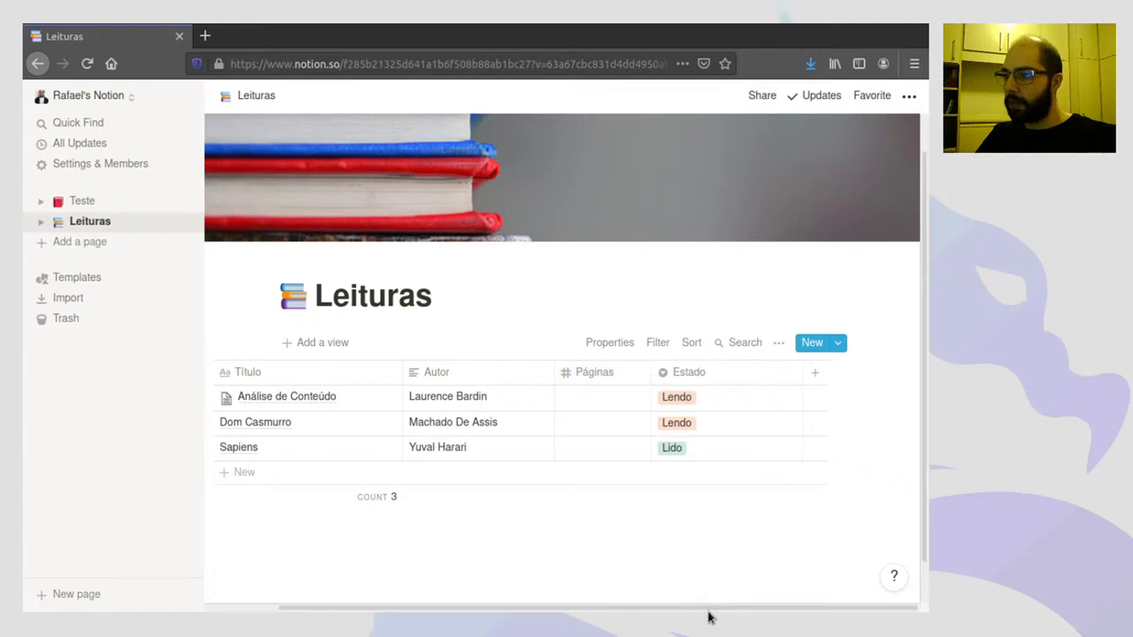
{"action": "left_click_drag", "start_coordinate": [713, 611], "coordinate": [663, 598]}
- Enter 220, 150 and 300 pages for the three books
{"action": "left_click", "coordinate": [637, 398]}
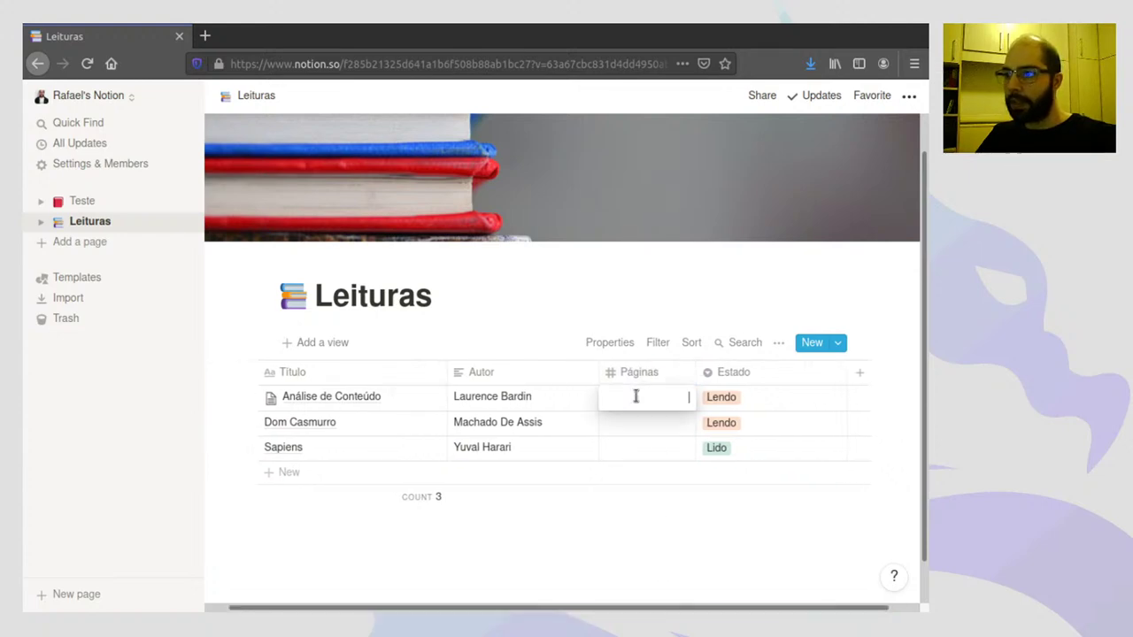
{"action": "type", "text": "220"}
{"action": "key", "text": "Return"}
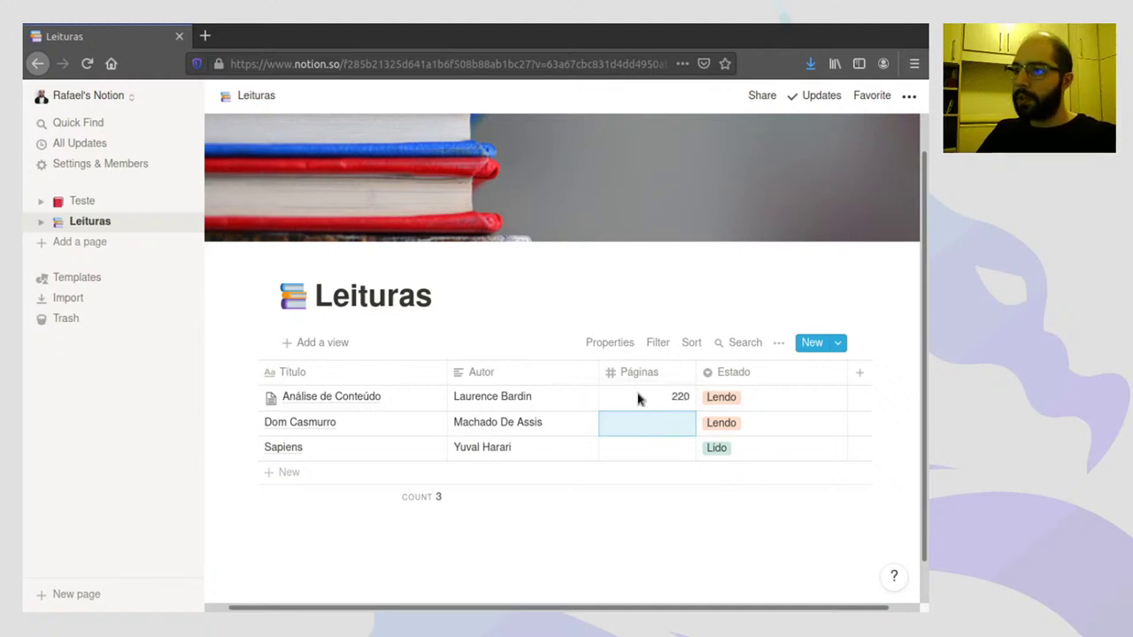
{"action": "type", "text": "150"}
{"action": "key", "text": "Return"}
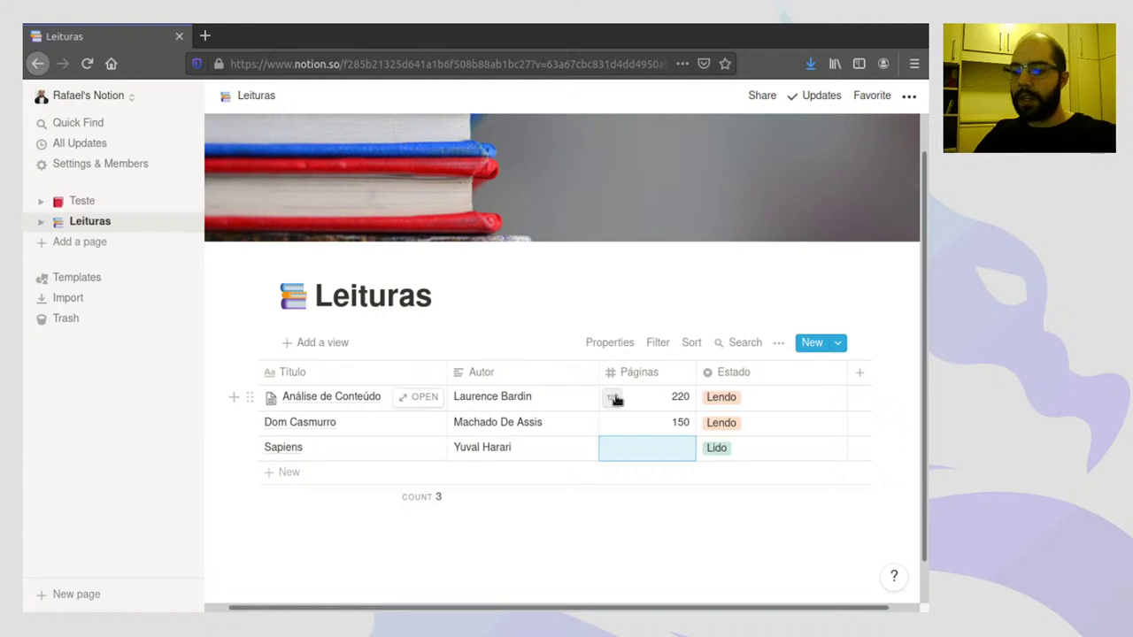
{"action": "type", "text": "300"}
{"action": "key", "text": "Return"}
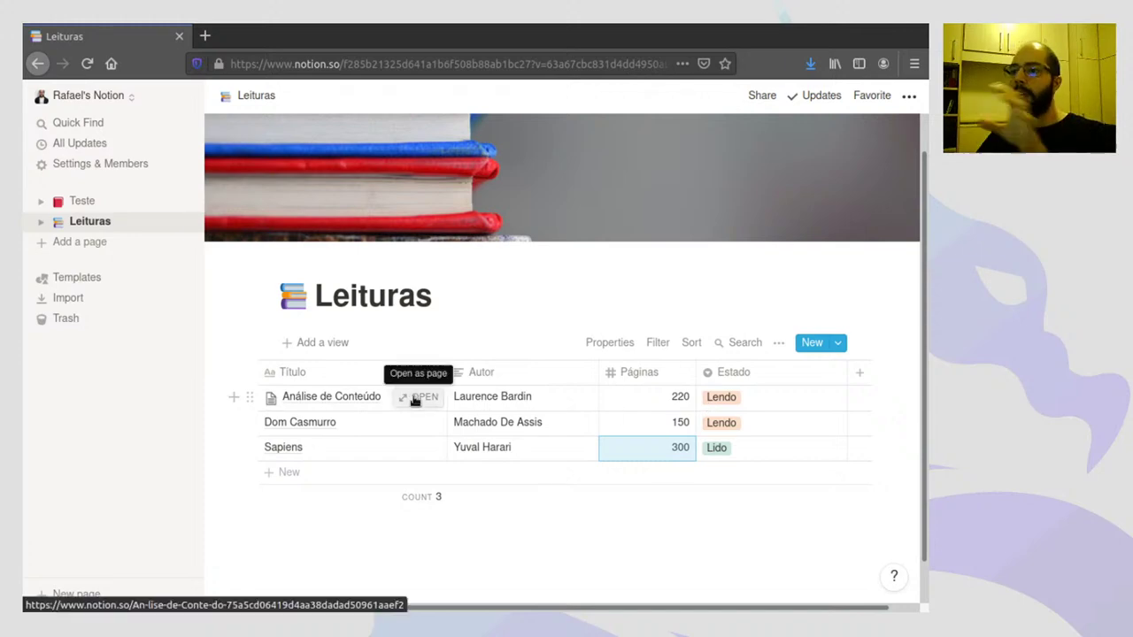
{"action": "left_click", "coordinate": [418, 397]}
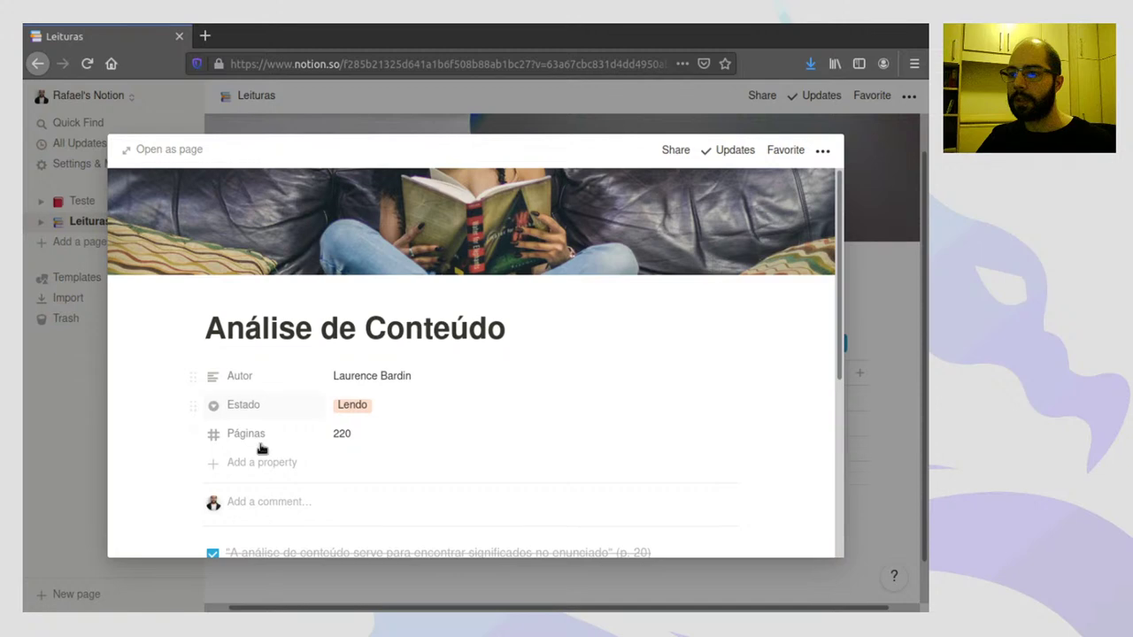
{"action": "key", "text": "Escape"}
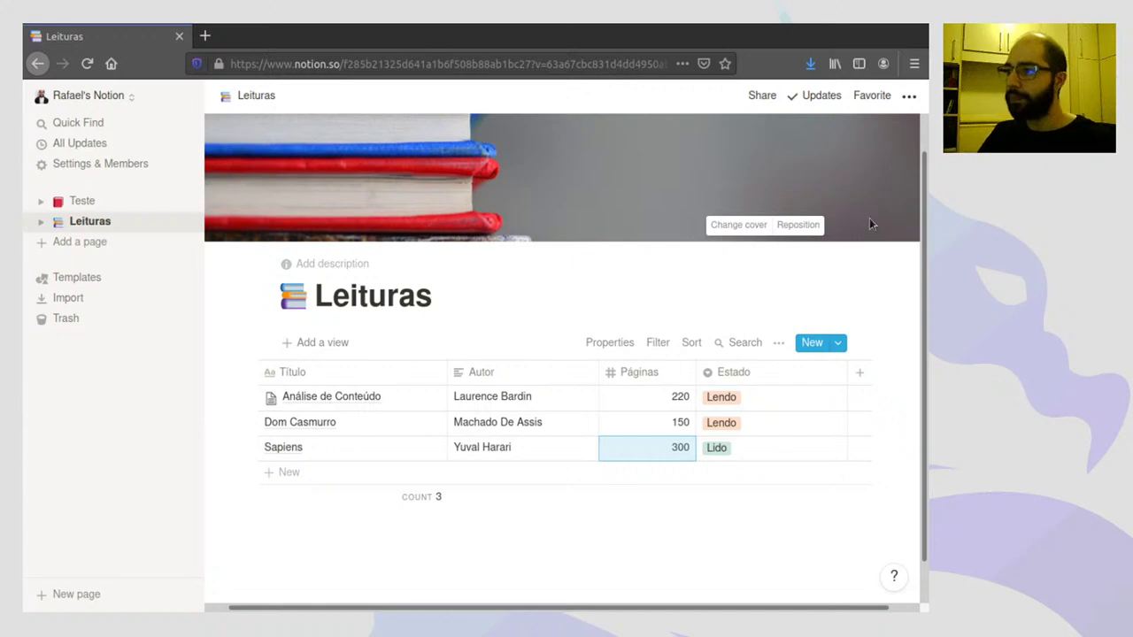
- Narrow the Estado and Autor columns, undoing an accidental Select property
{"action": "left_click_drag", "start_coordinate": [850, 375], "coordinate": [772, 371]}
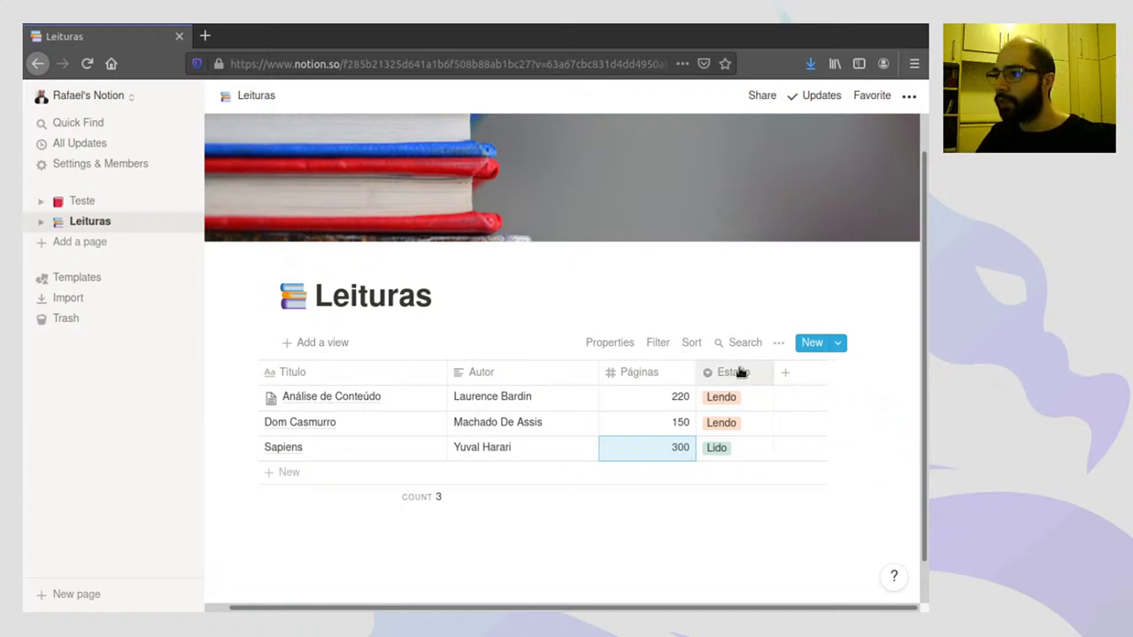
{"action": "left_click_drag", "start_coordinate": [597, 372], "coordinate": [563, 367]}
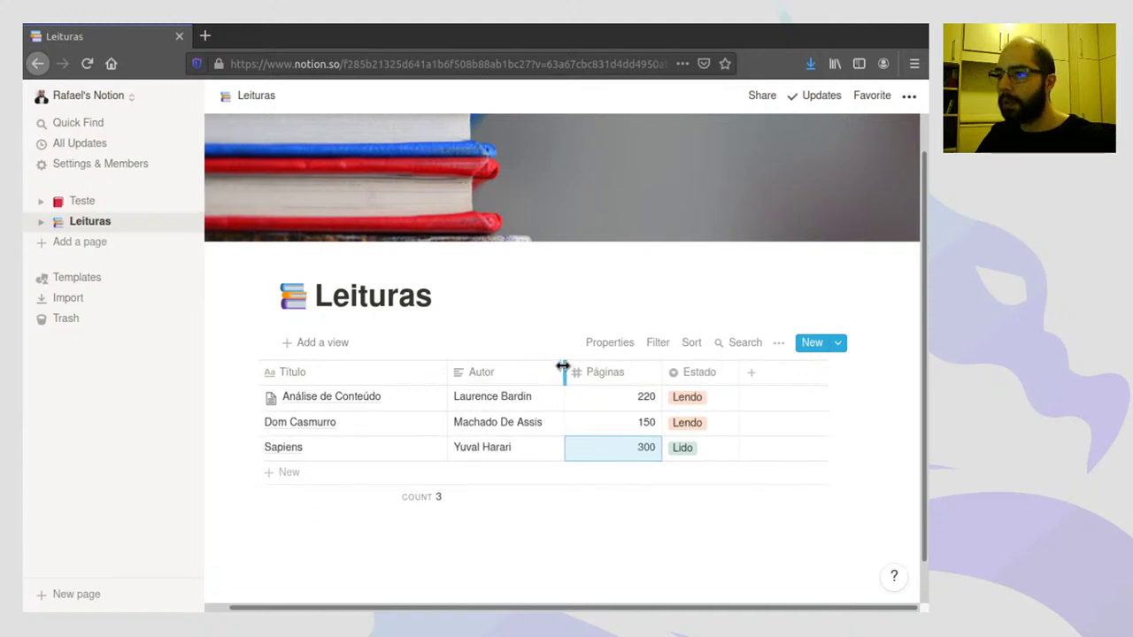
{"action": "left_click", "coordinate": [753, 373]}
{"action": "left_click", "coordinate": [787, 164]}
{"action": "left_click", "coordinate": [769, 167]}
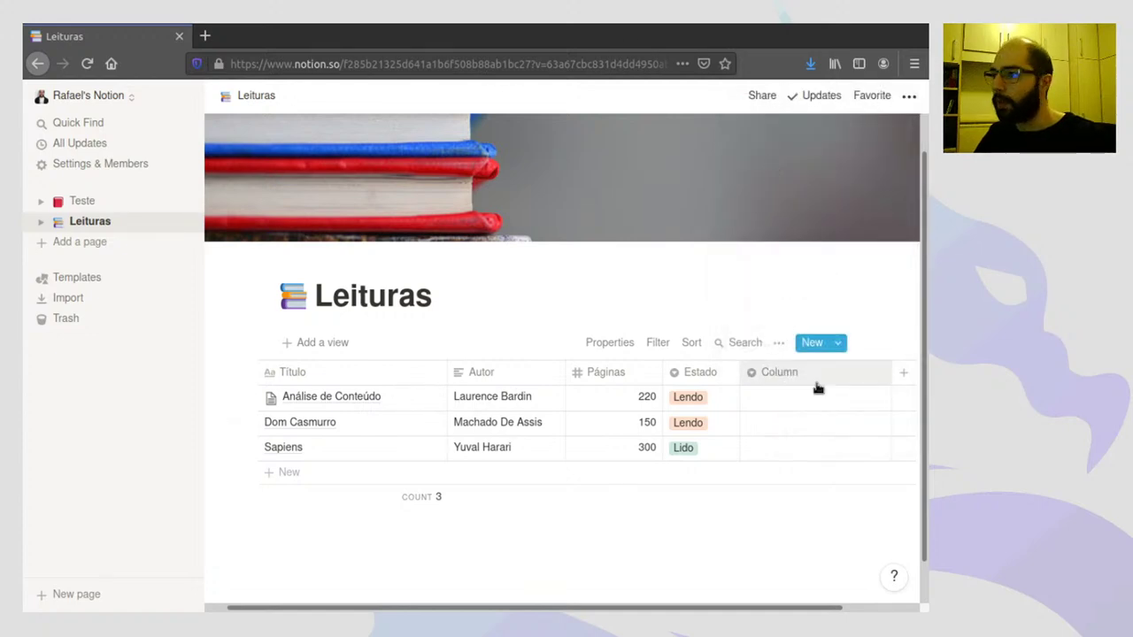
{"action": "key", "text": "ctrl+z"}
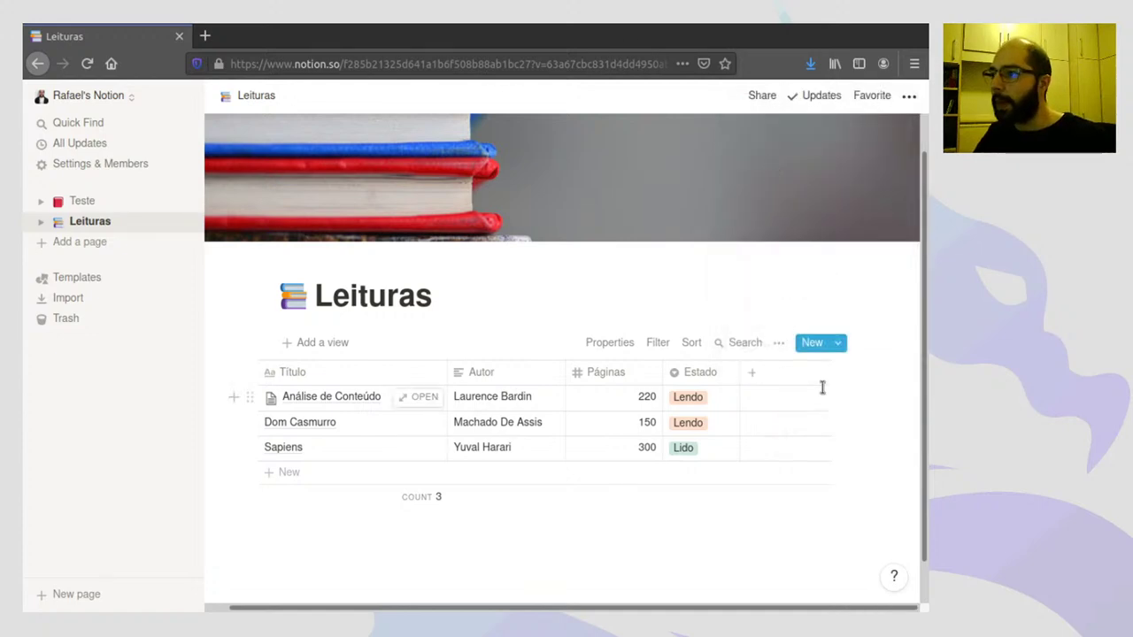
- Add a Text property after Estado, keeping the default name Column
{"action": "left_click", "coordinate": [754, 375]}
{"action": "mouse_move", "coordinate": [768, 170]}
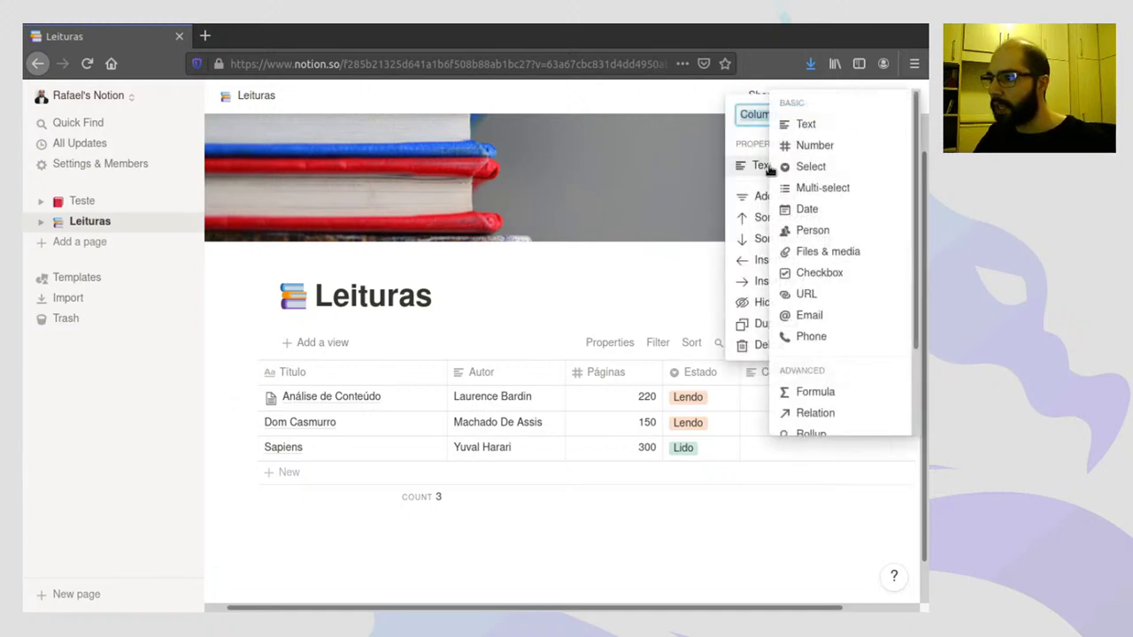
{"action": "left_click", "coordinate": [592, 303]}
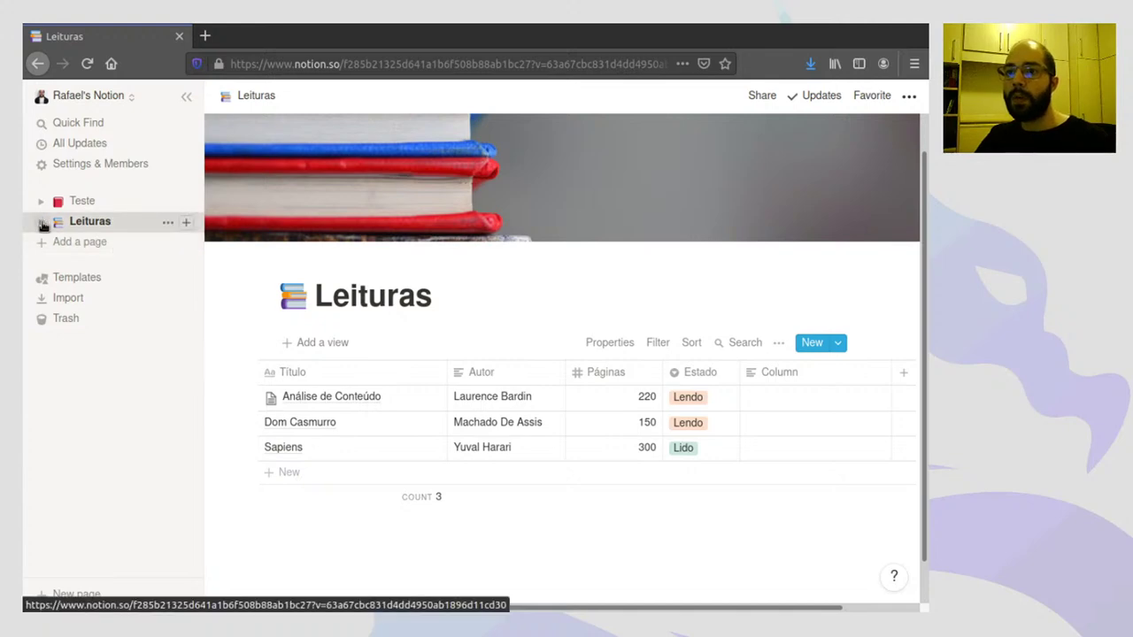
- Expand Leituras in the sidebar and add a Table view named 'Livros lidos'
{"action": "left_click", "coordinate": [42, 223]}
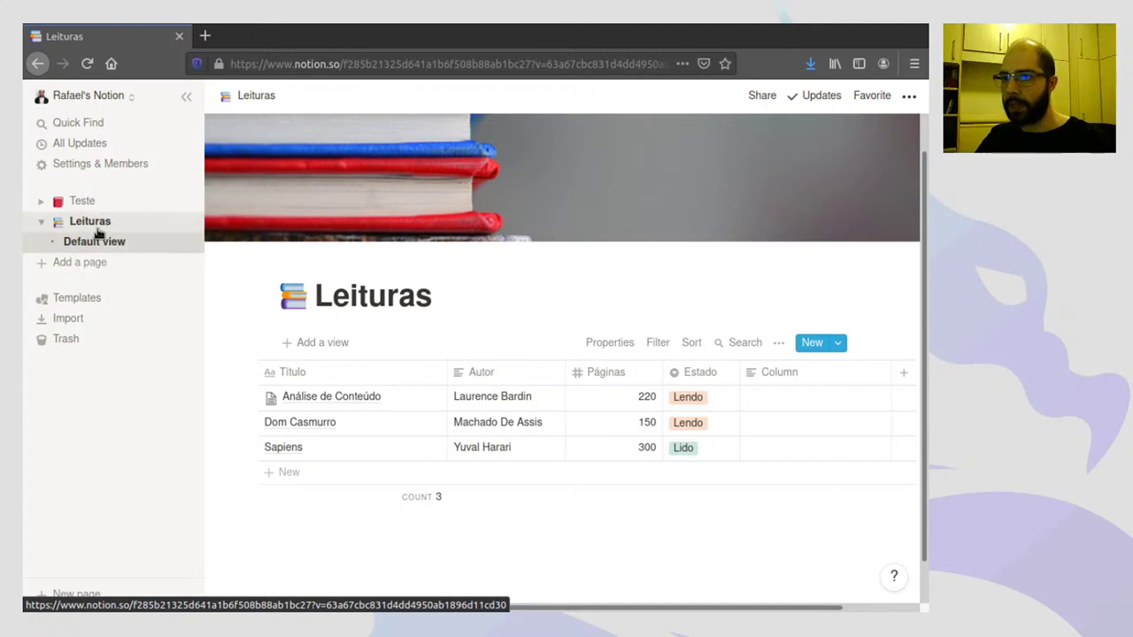
{"action": "left_click", "coordinate": [324, 344]}
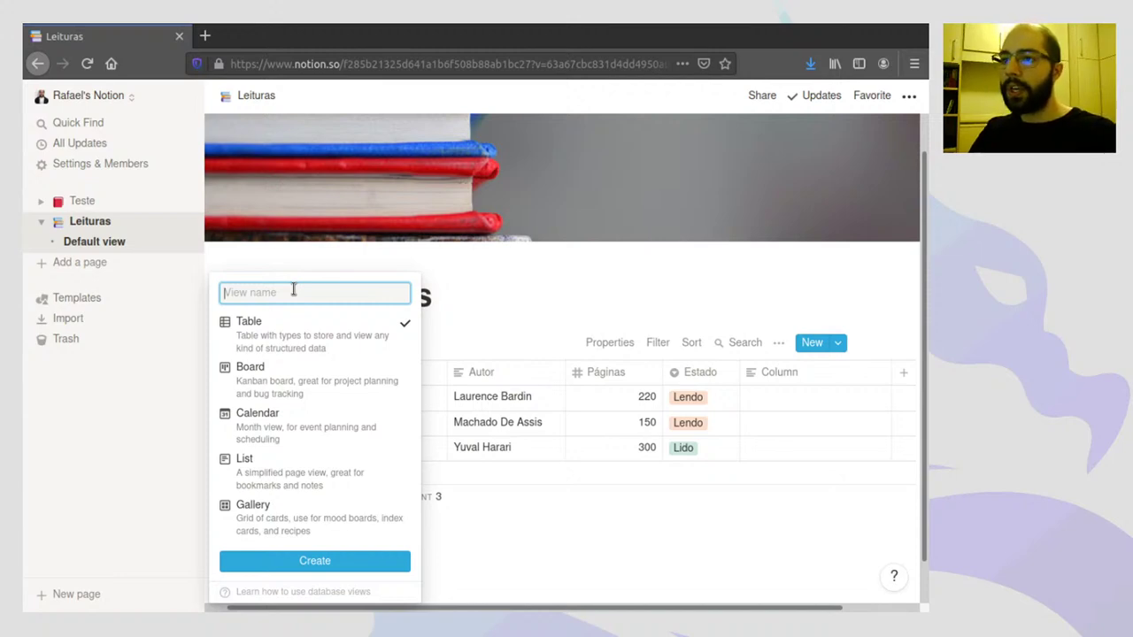
{"action": "type", "text": "Livros lidos"}
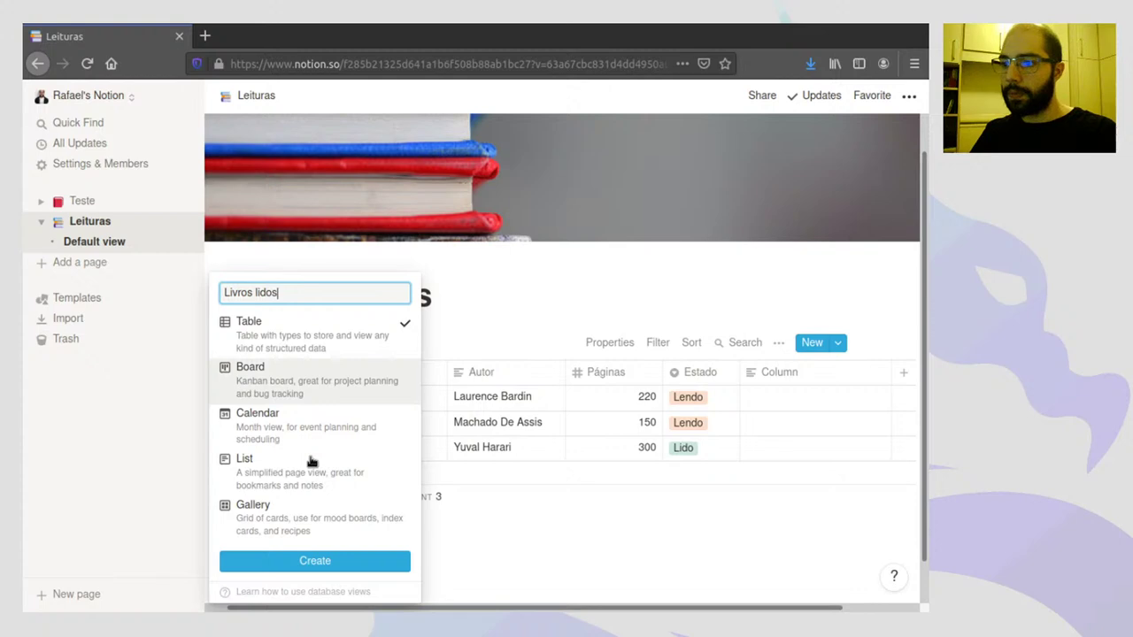
{"action": "key", "text": "Return"}
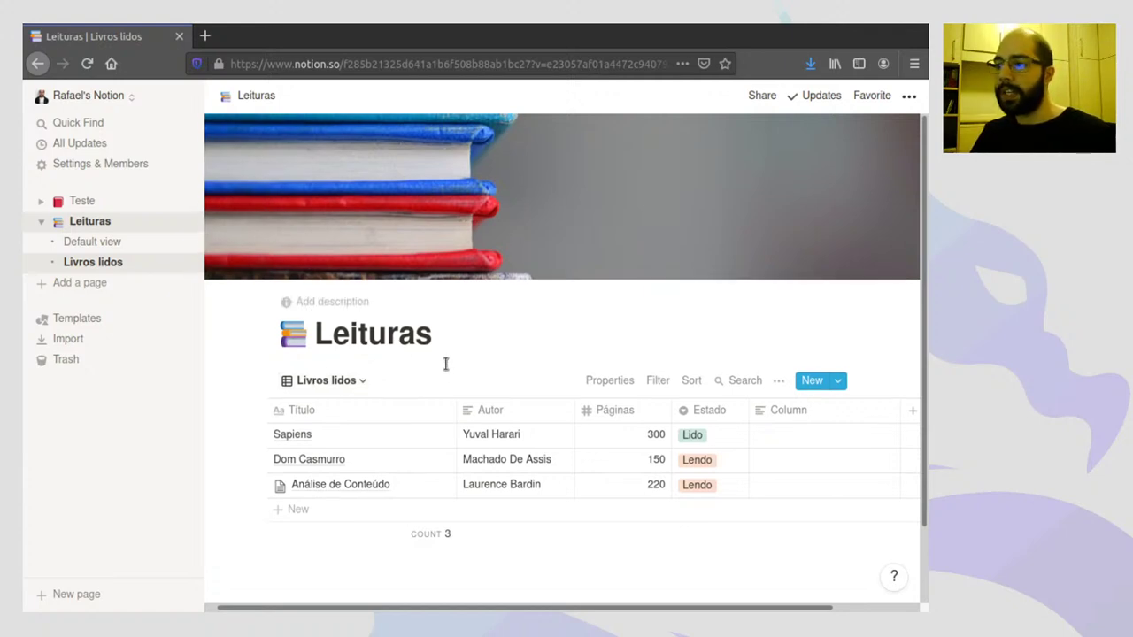
{"action": "scroll", "coordinate": [445, 361], "scroll_direction": "down", "scroll_amount": 1}
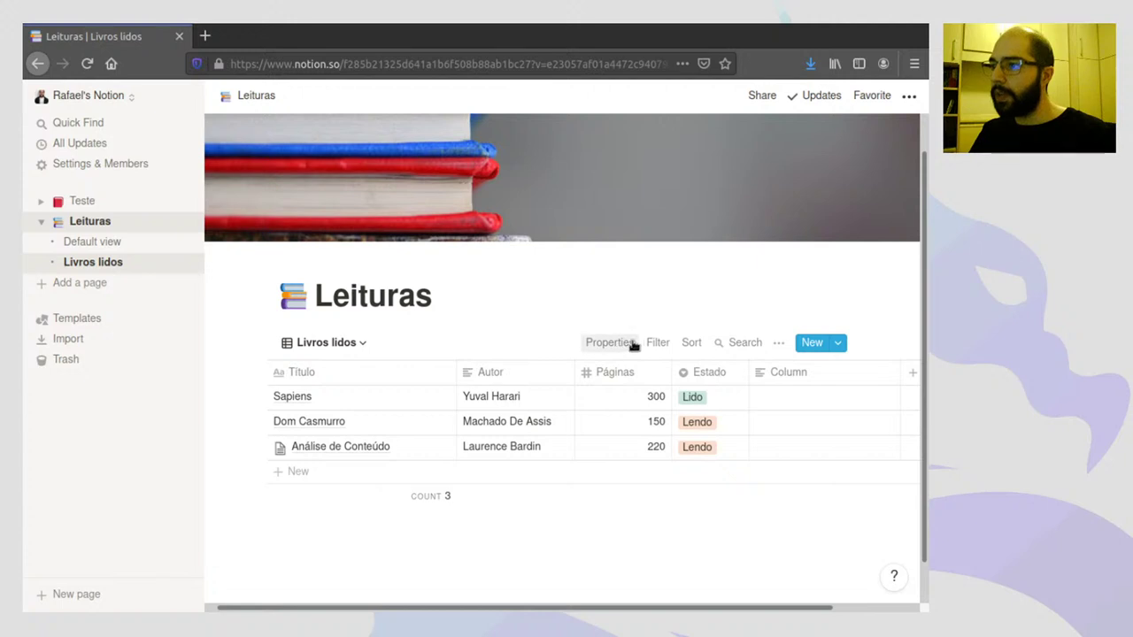
- Filter Livros lidos to Estado is Lido, then switch back to the Default view
{"action": "left_click", "coordinate": [658, 344]}
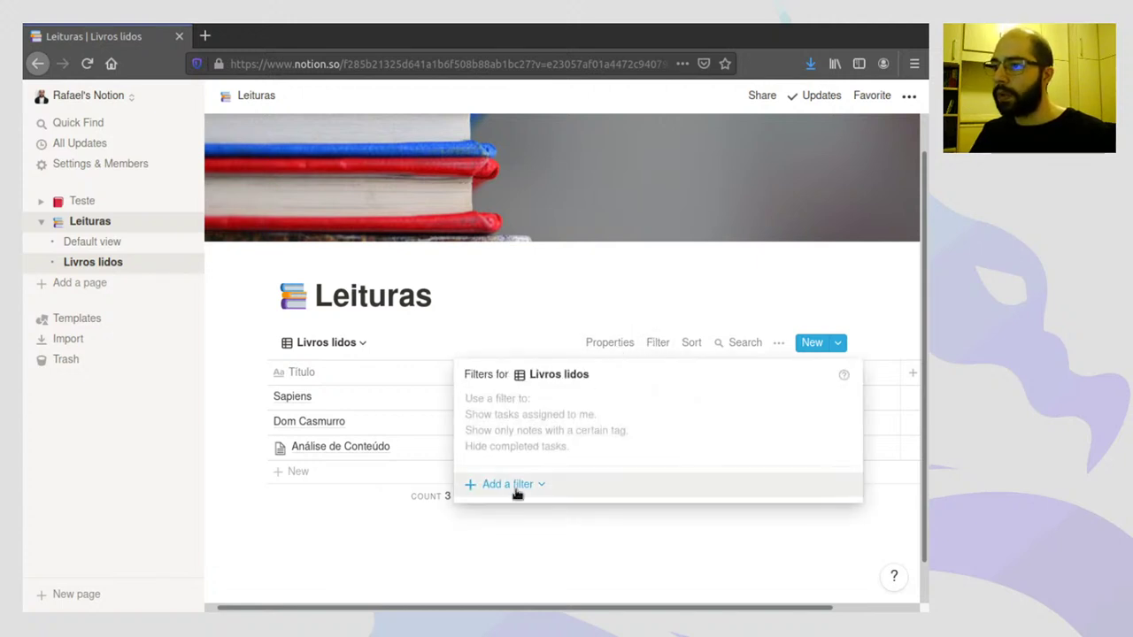
{"action": "left_click", "coordinate": [540, 489]}
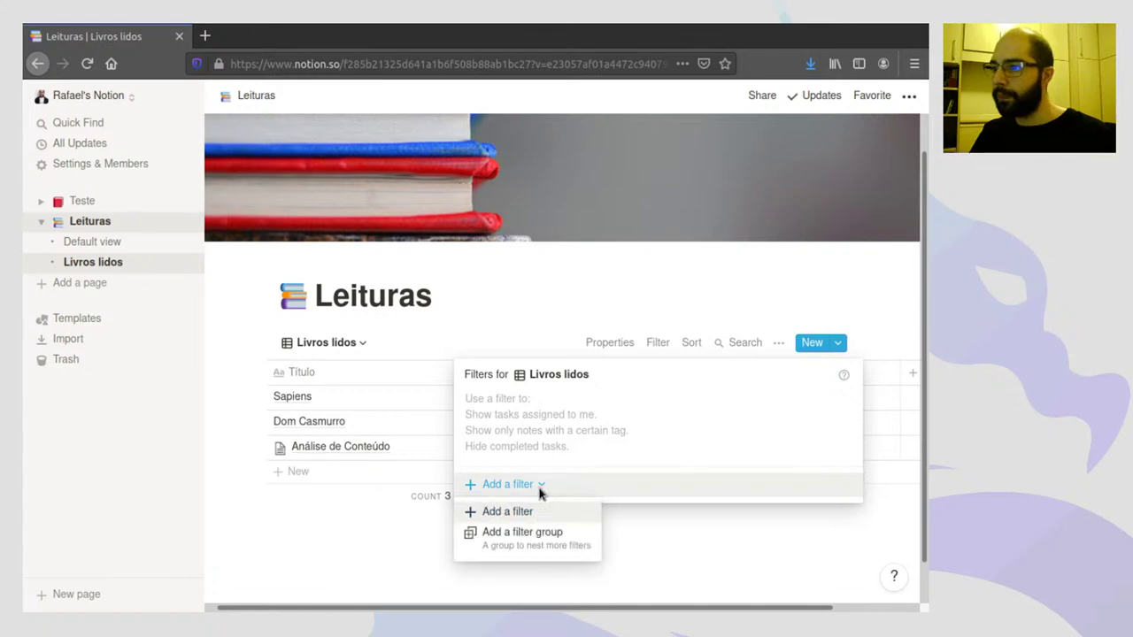
{"action": "left_click", "coordinate": [487, 514]}
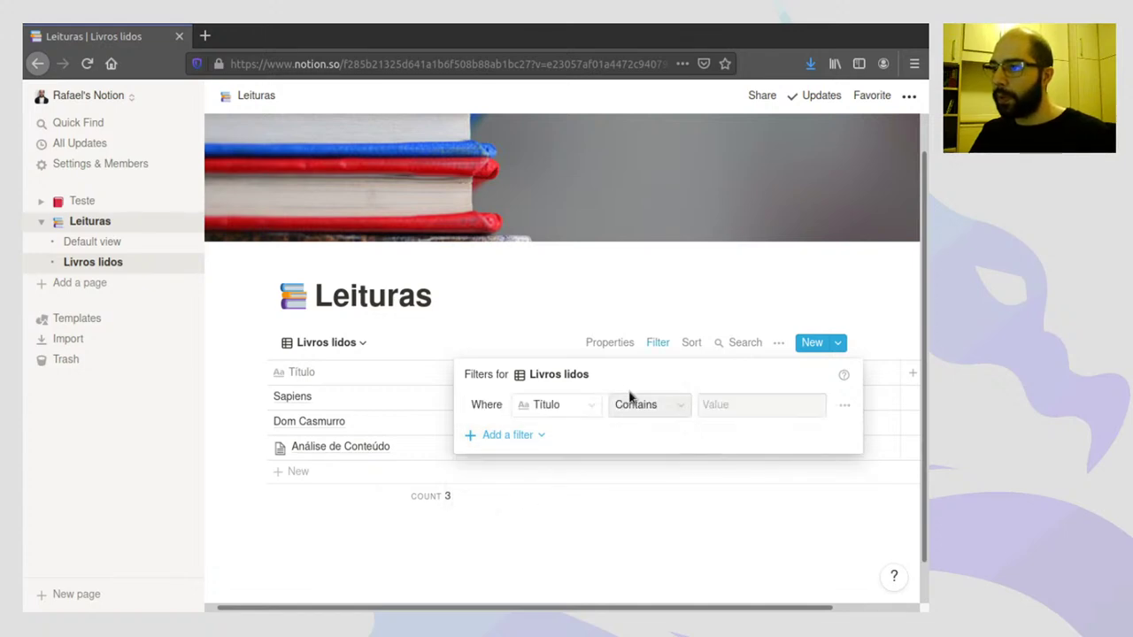
{"action": "left_click", "coordinate": [590, 406]}
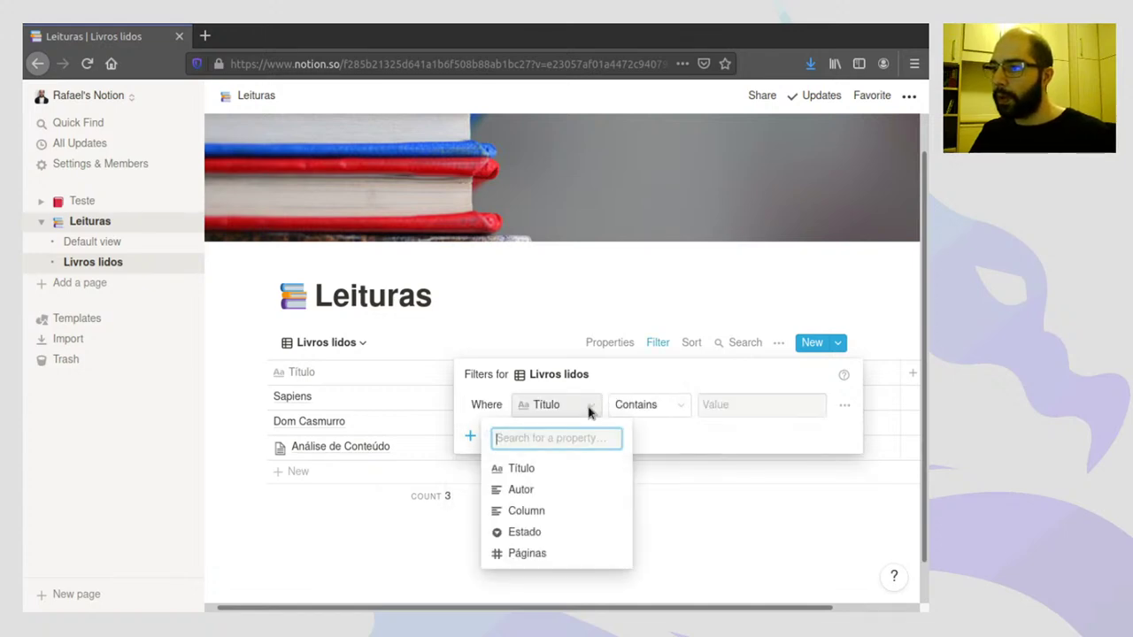
{"action": "left_click", "coordinate": [529, 534]}
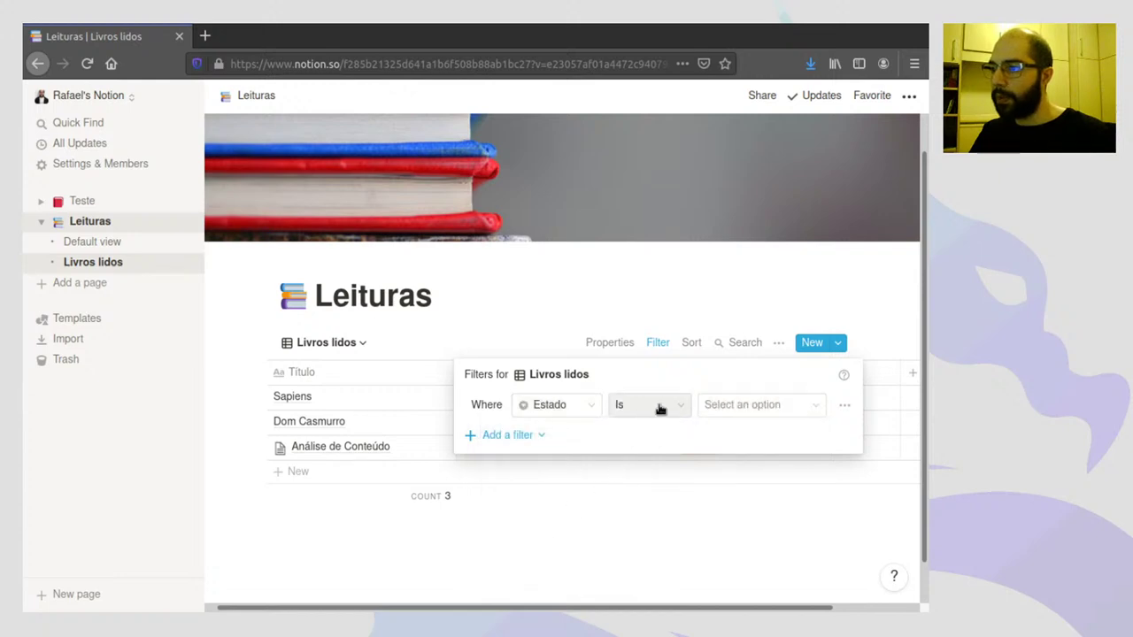
{"action": "left_click", "coordinate": [733, 413]}
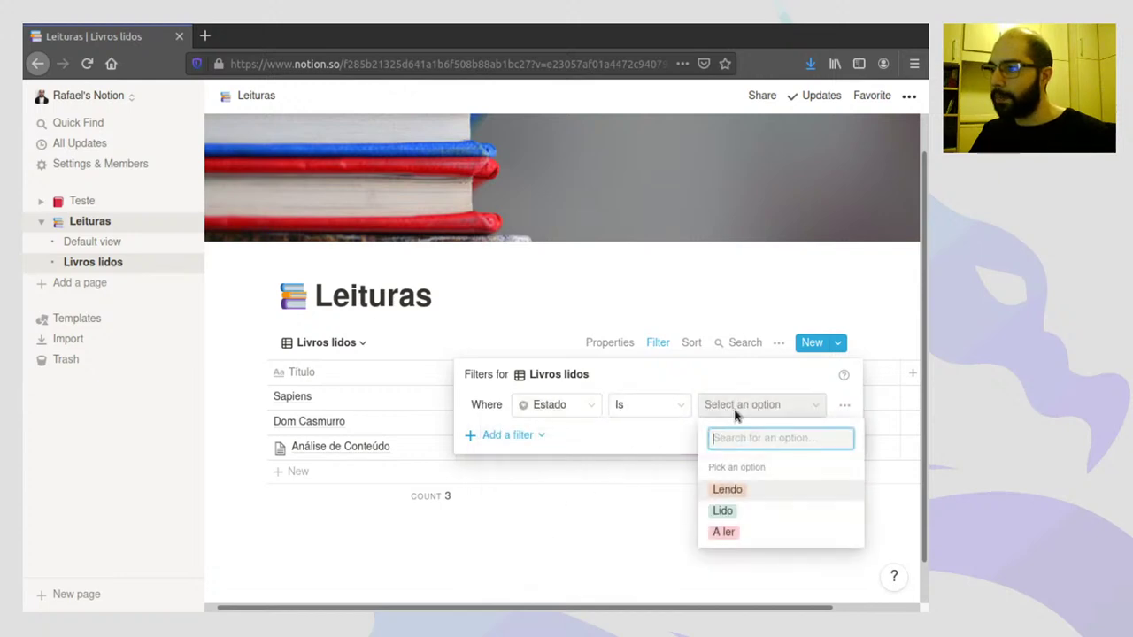
{"action": "left_click", "coordinate": [725, 509]}
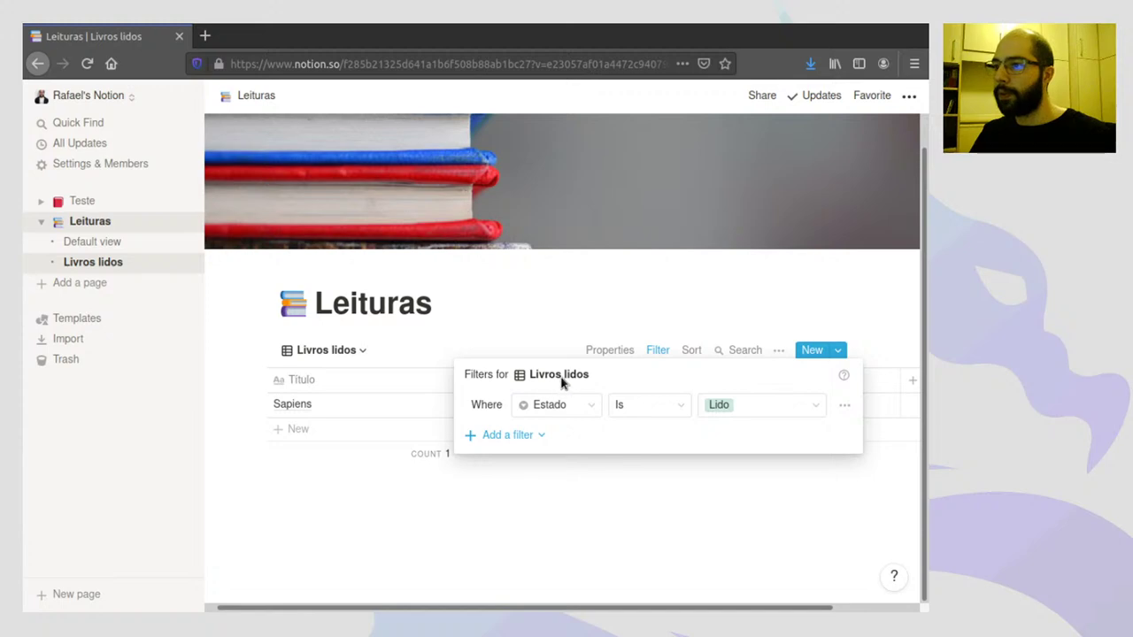
{"action": "left_click", "coordinate": [618, 517]}
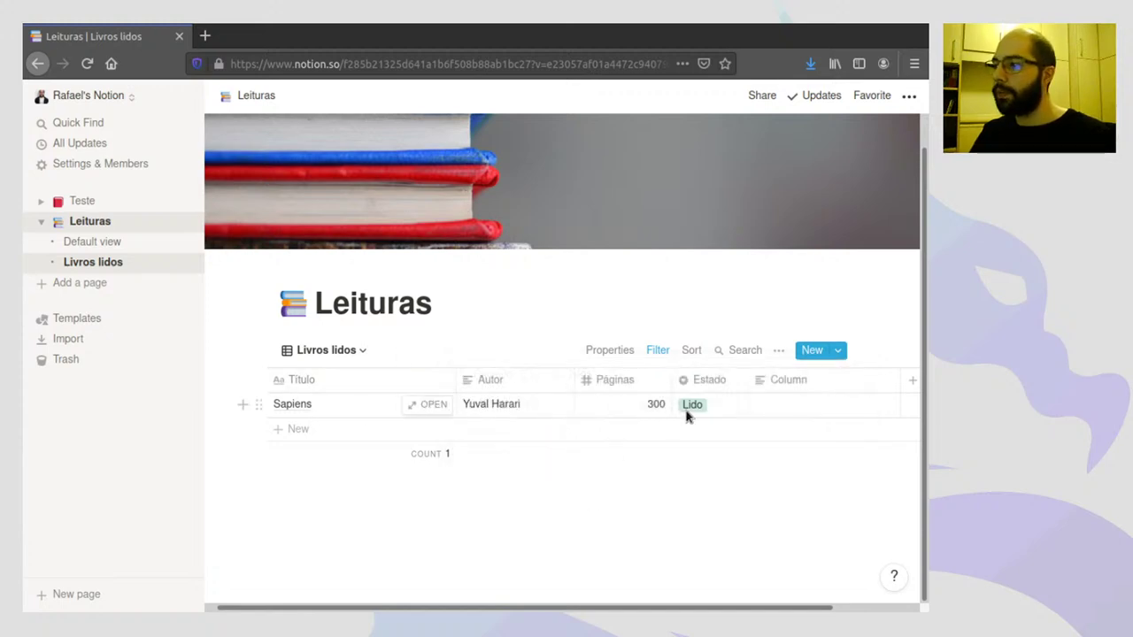
{"action": "left_click", "coordinate": [92, 242]}
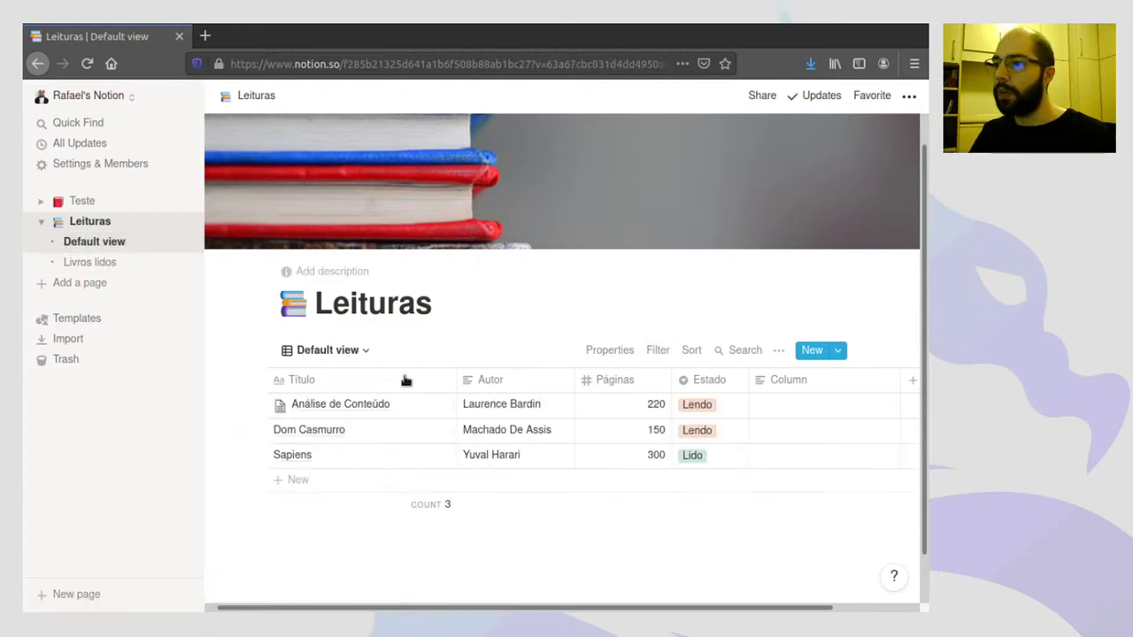
- Set Análise de Conteúdo's Estado to Lido and confirm it appears in Livros lidos
{"action": "left_click", "coordinate": [86, 264]}
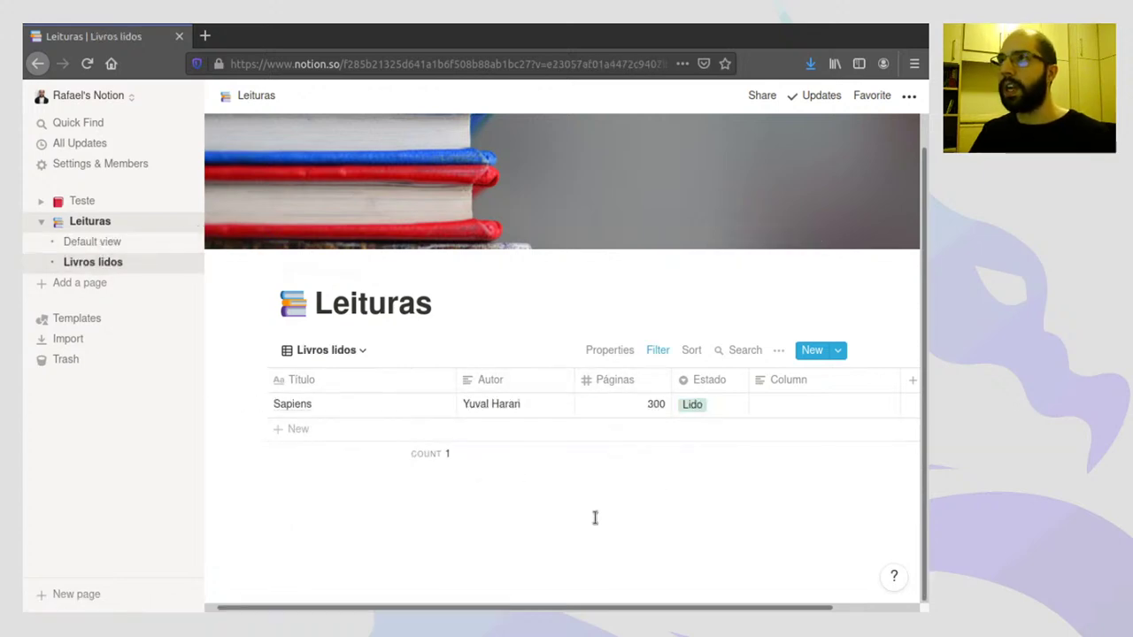
{"action": "left_click", "coordinate": [96, 242]}
{"action": "left_click", "coordinate": [698, 405]}
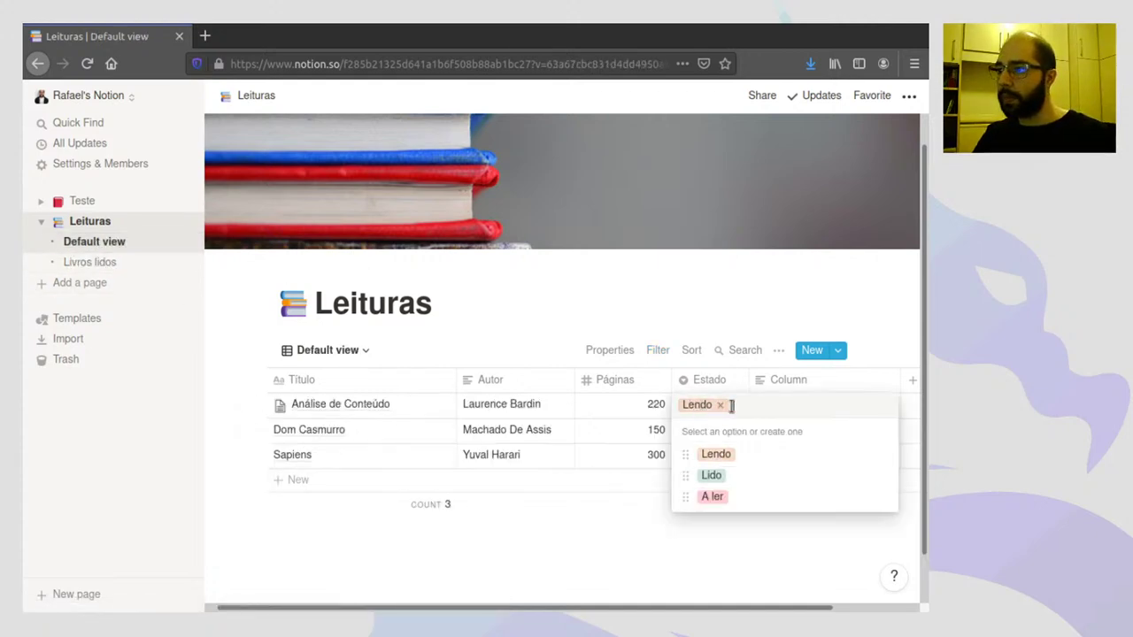
{"action": "left_click", "coordinate": [714, 475]}
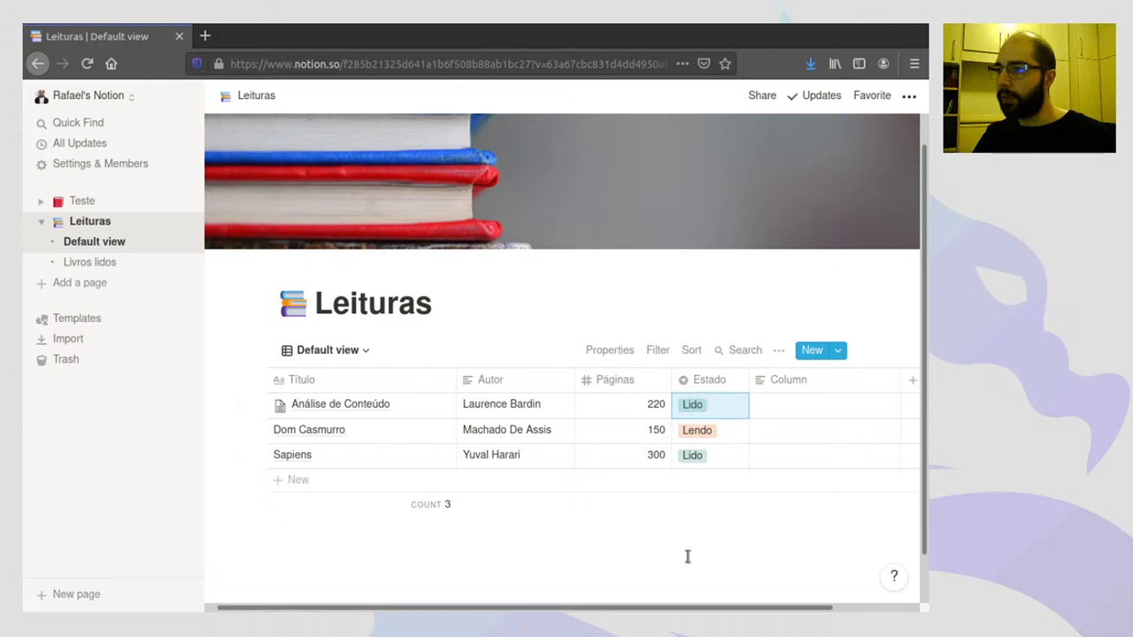
{"action": "left_click", "coordinate": [95, 262]}
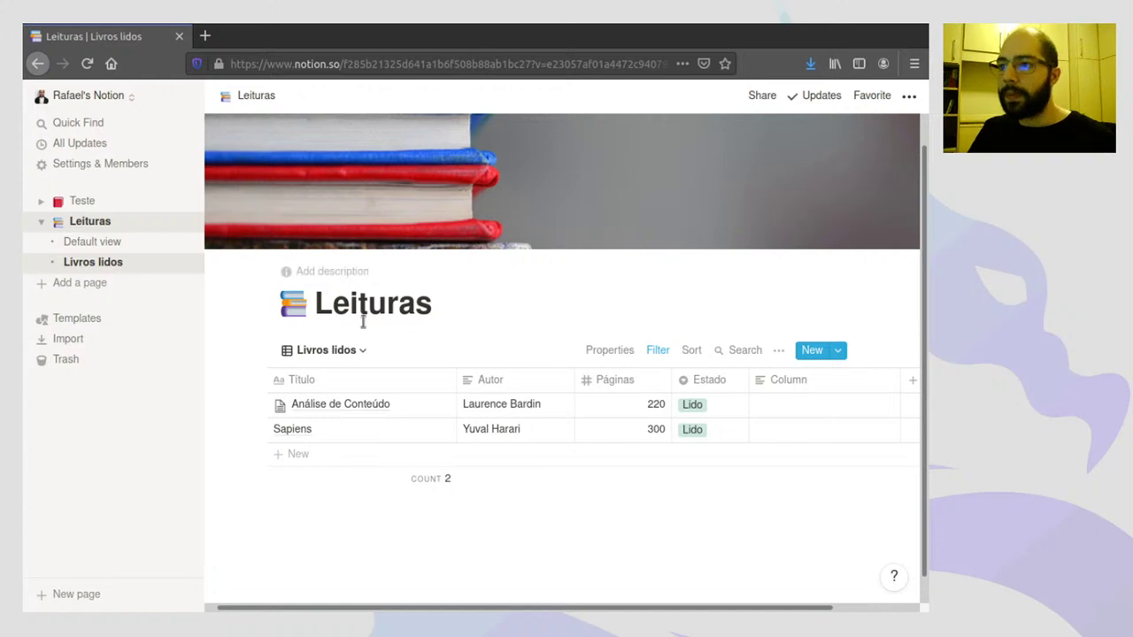
{"action": "left_click", "coordinate": [113, 244]}
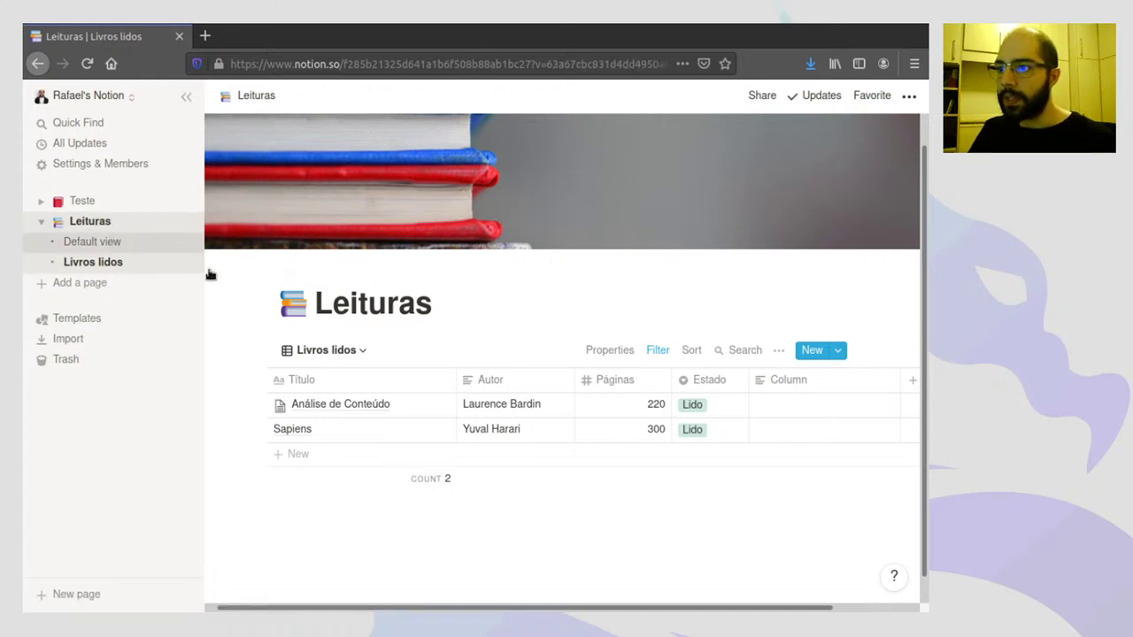
{"action": "left_click", "coordinate": [363, 354]}
- Add a Board view named 'Quadro' to Leituras
{"action": "left_click", "coordinate": [268, 461]}
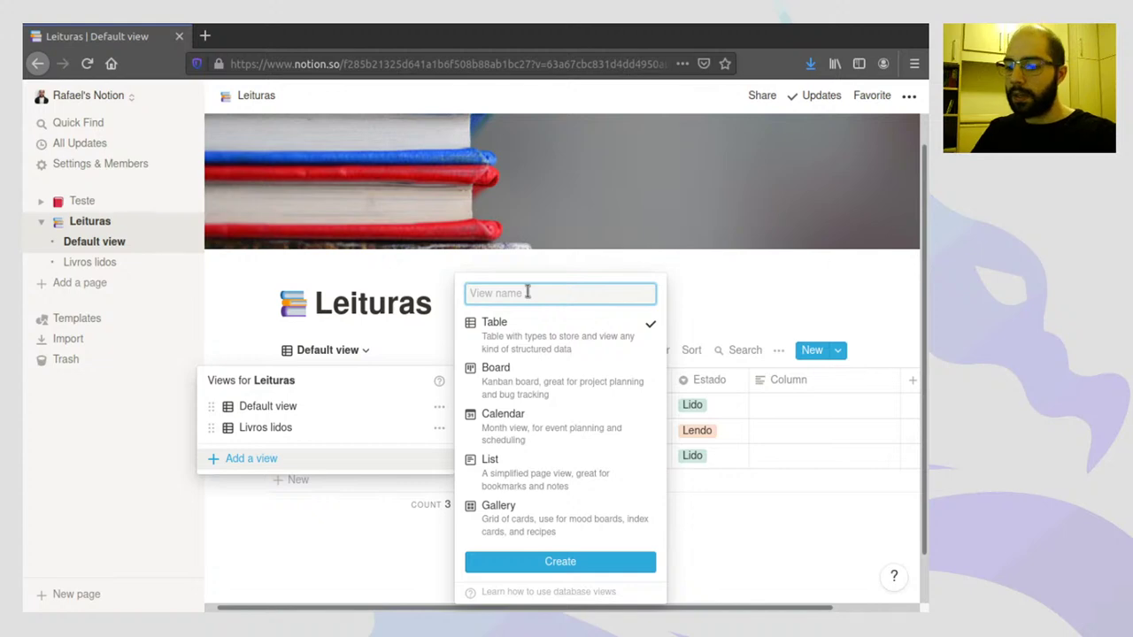
{"action": "type", "text": "Quadro"}
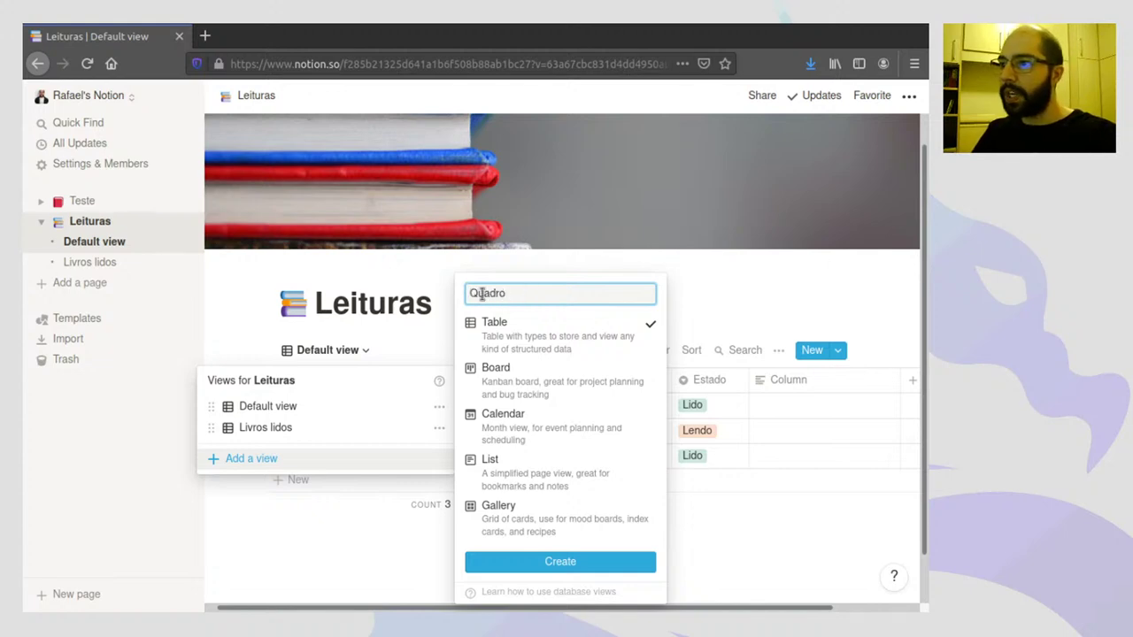
{"action": "left_click", "coordinate": [503, 379]}
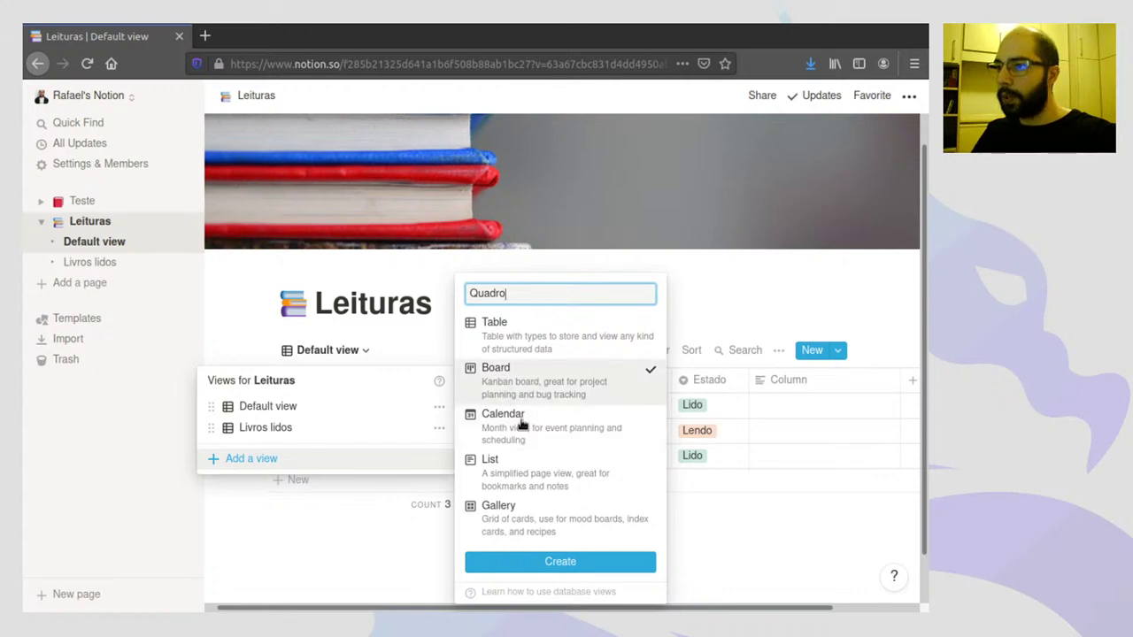
{"action": "left_click", "coordinate": [558, 564]}
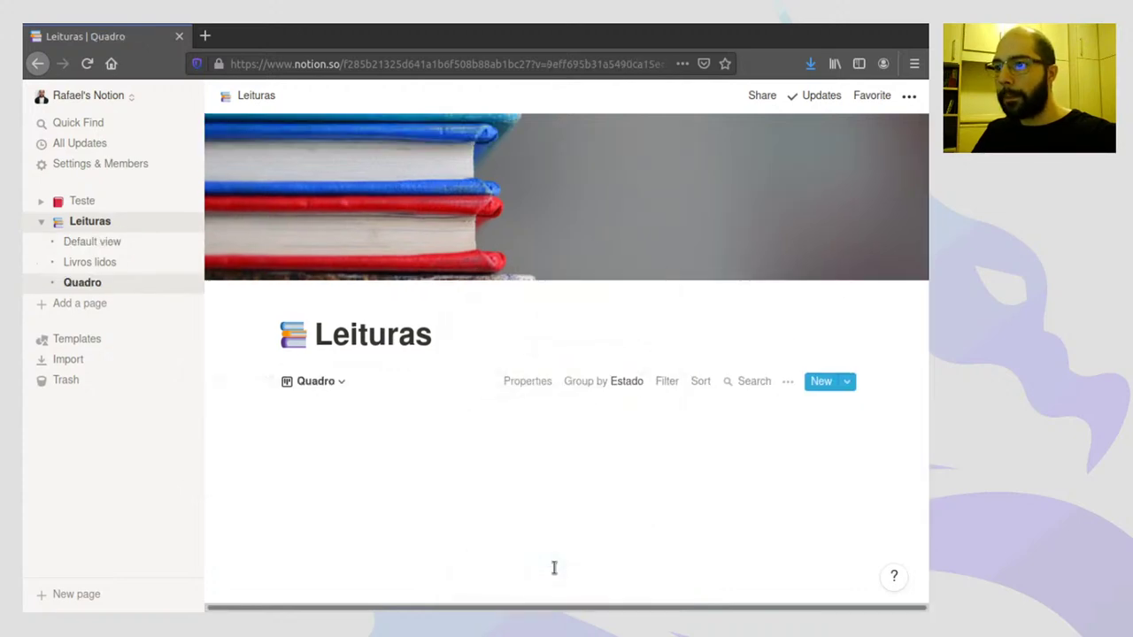
- Hide the No Estado column, then drag Dom Casmurro to A ler and Sapiens to Lendo
{"action": "scroll", "coordinate": [555, 326], "scroll_direction": "down", "scroll_amount": 3}
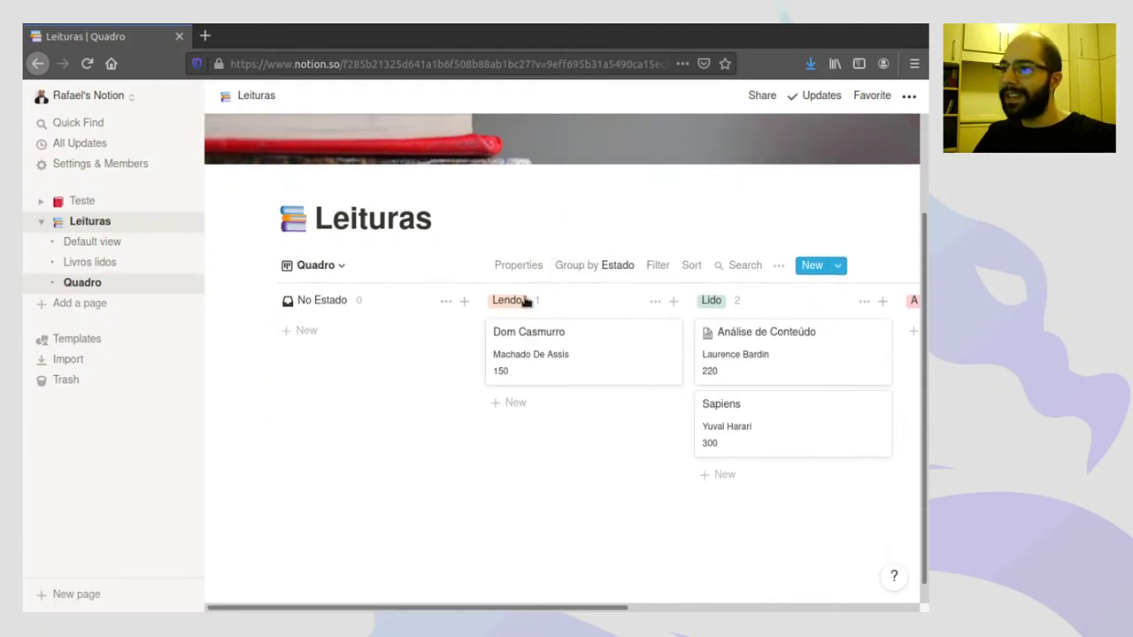
{"action": "left_click", "coordinate": [445, 302]}
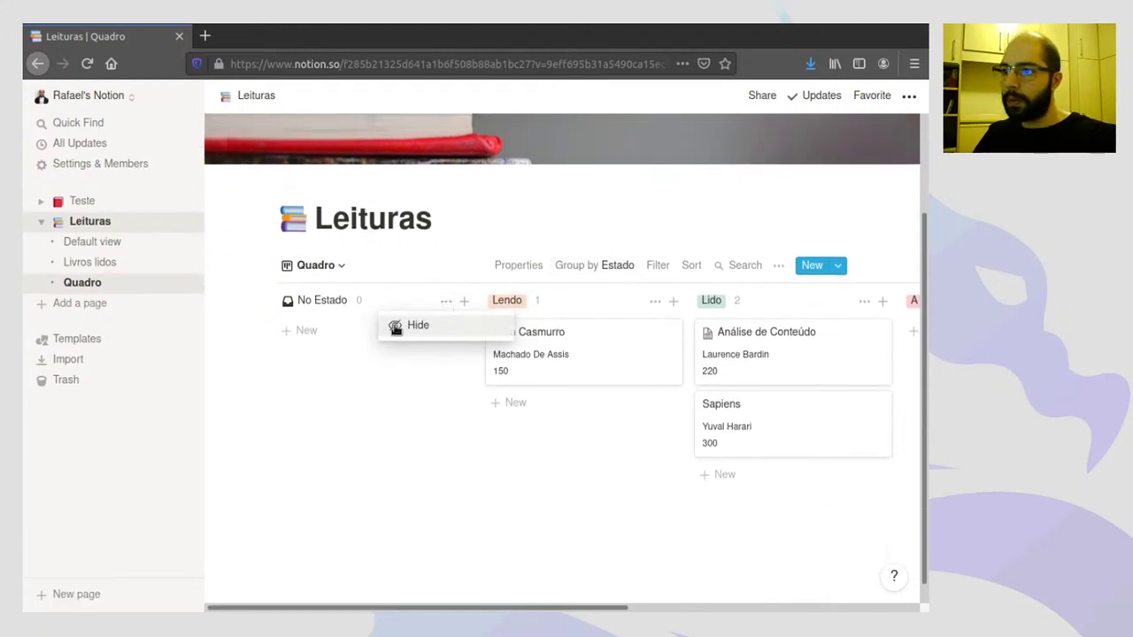
{"action": "left_click", "coordinate": [417, 352]}
{"action": "mouse_move", "coordinate": [334, 301]}
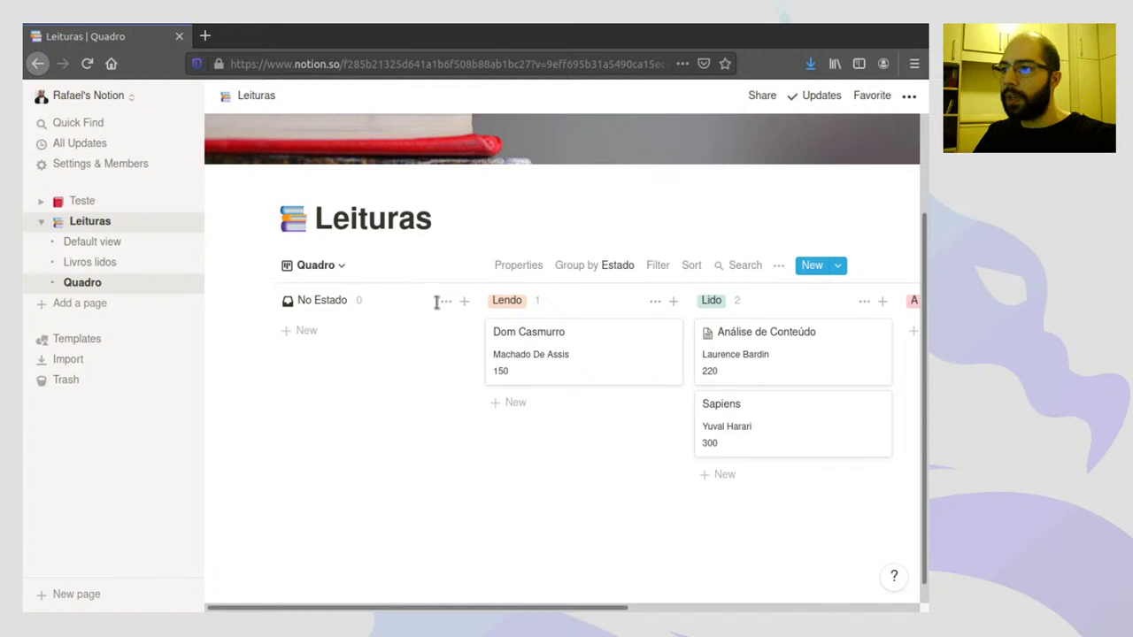
{"action": "left_click", "coordinate": [444, 301]}
{"action": "left_click", "coordinate": [423, 330]}
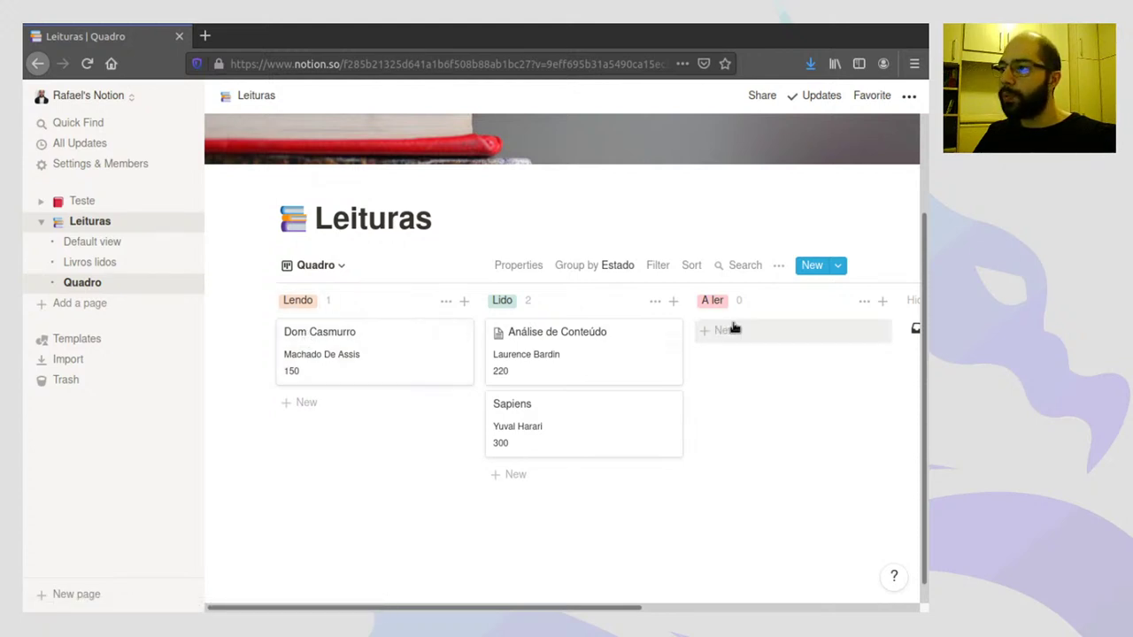
{"action": "left_click_drag", "start_coordinate": [297, 339], "coordinate": [732, 327]}
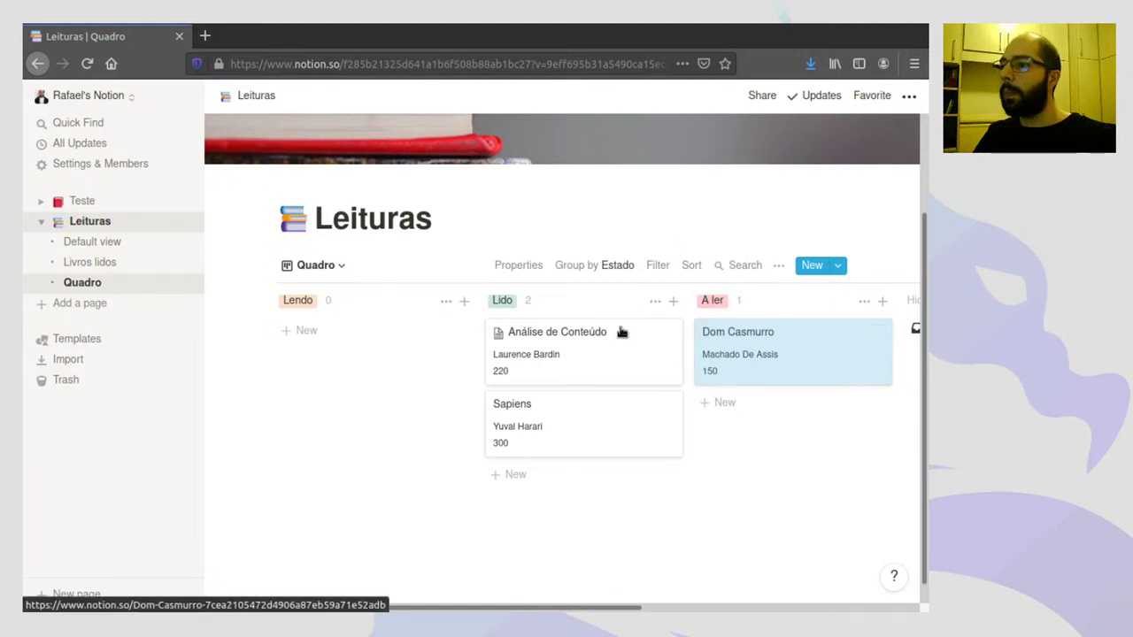
{"action": "left_click_drag", "start_coordinate": [541, 412], "coordinate": [378, 349]}
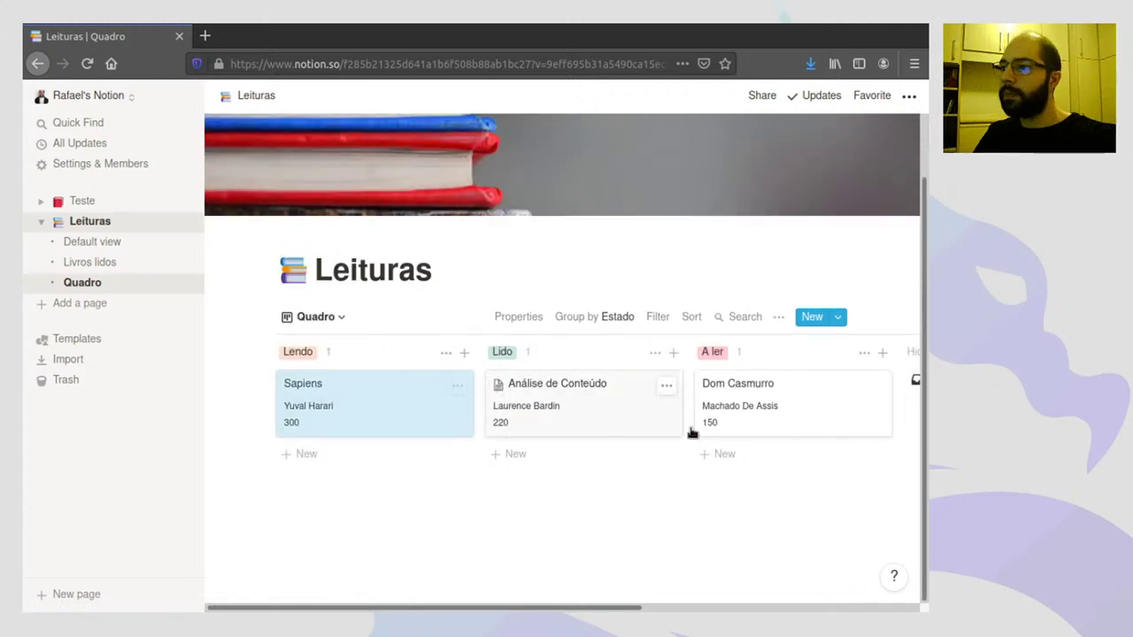
{"action": "left_click", "coordinate": [104, 250]}
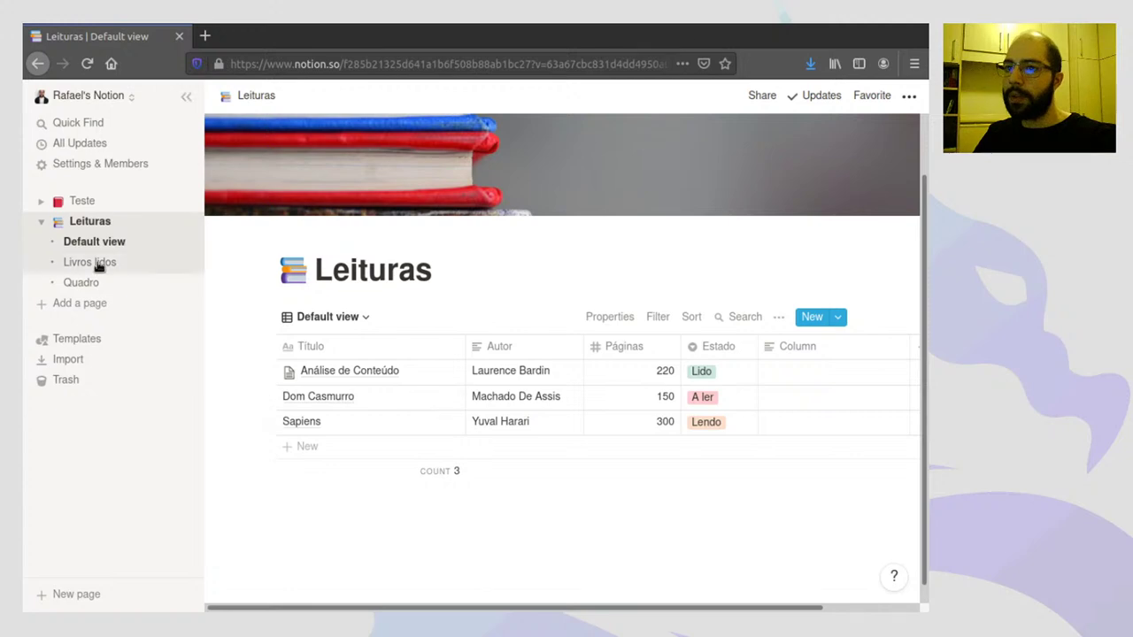
{"action": "left_click", "coordinate": [105, 262]}
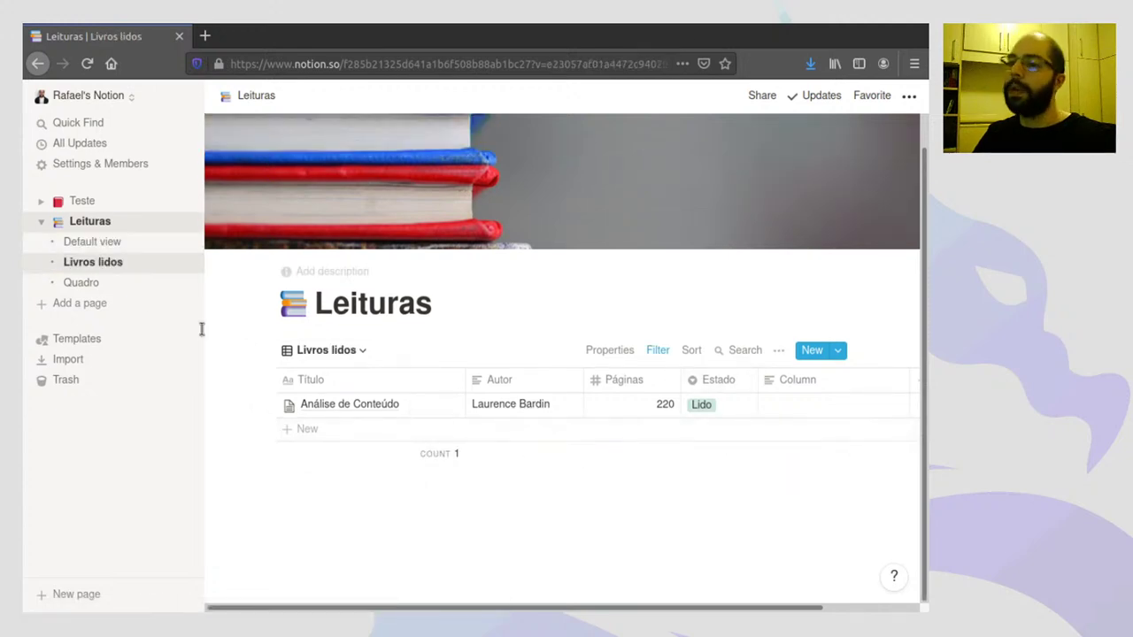
{"action": "left_click", "coordinate": [96, 284]}
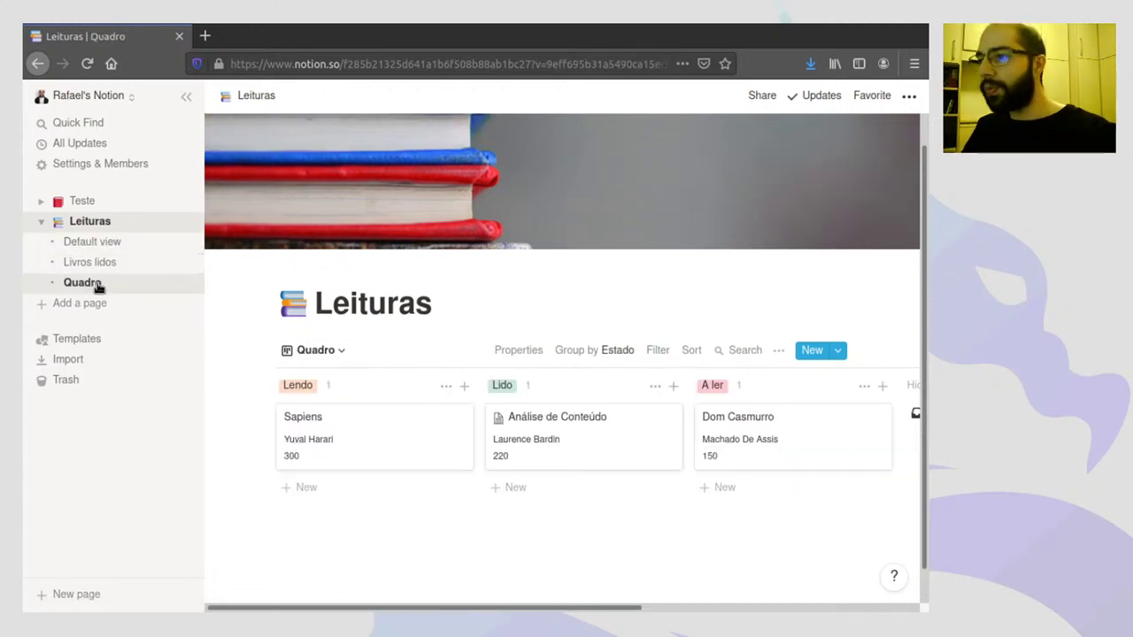
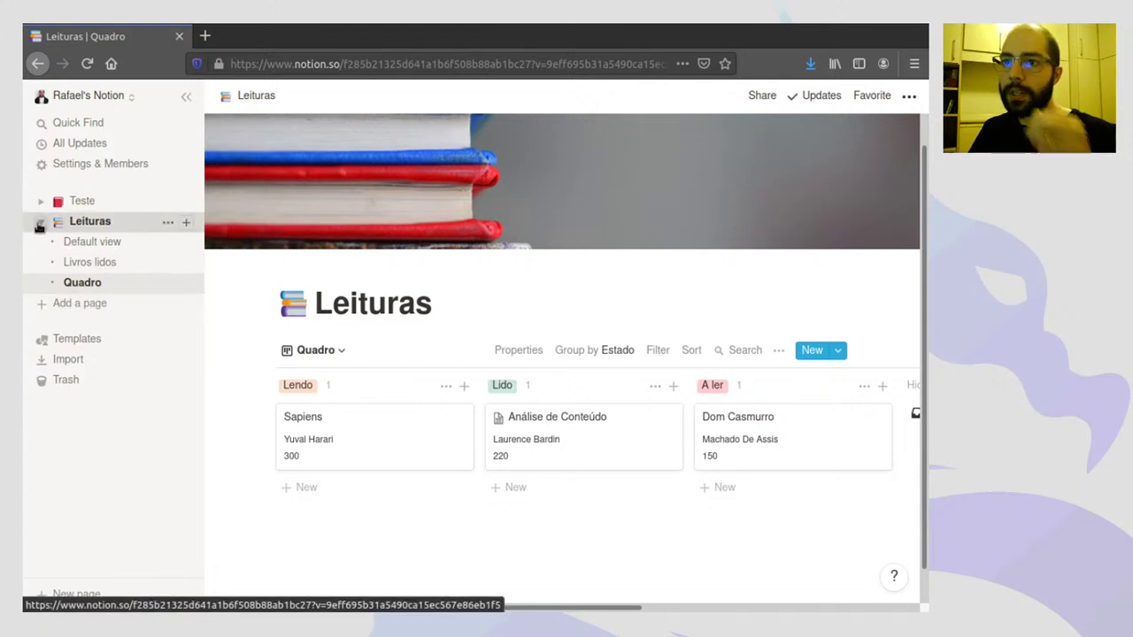
- Create a new page titled 'Anotações de aula' and open its emoji icon picker
{"action": "left_click", "coordinate": [71, 306]}
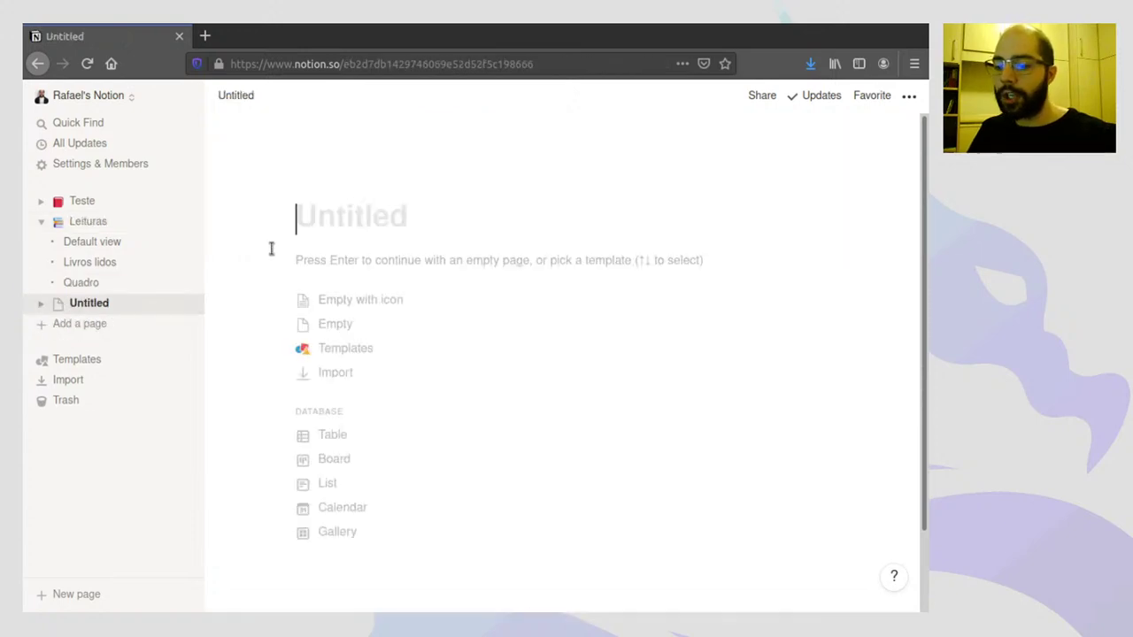
{"action": "type", "text": "Anotaçõc"}
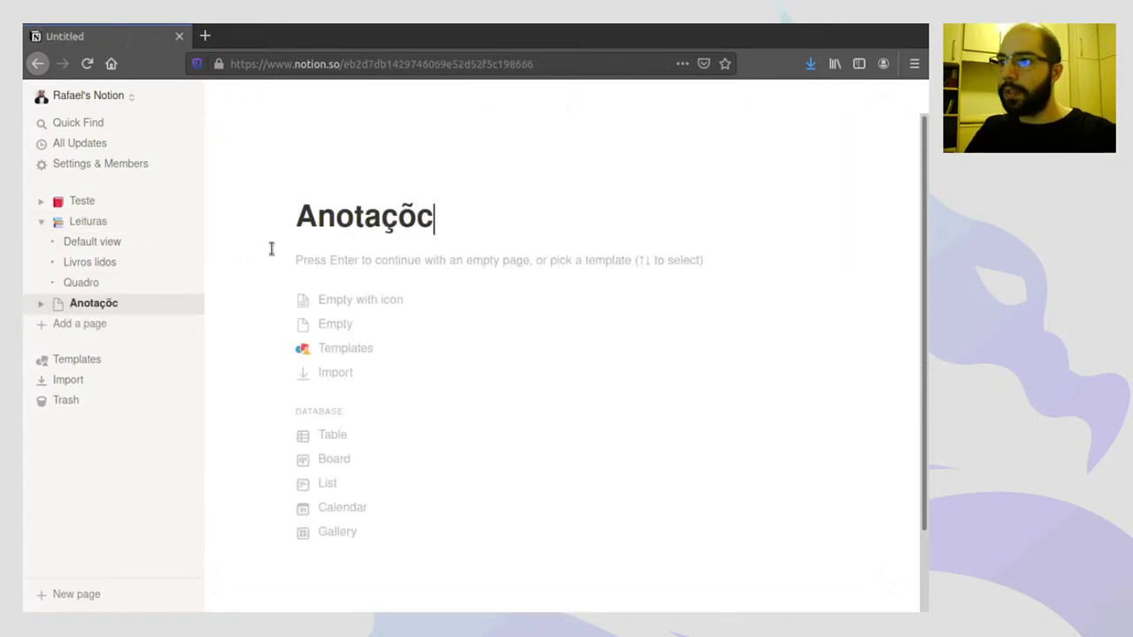
{"action": "type", "text": "e"}
{"action": "key", "text": "BackSpace"}
{"action": "key", "text": "BackSpace"}
{"action": "type", "text": "es de aula"}
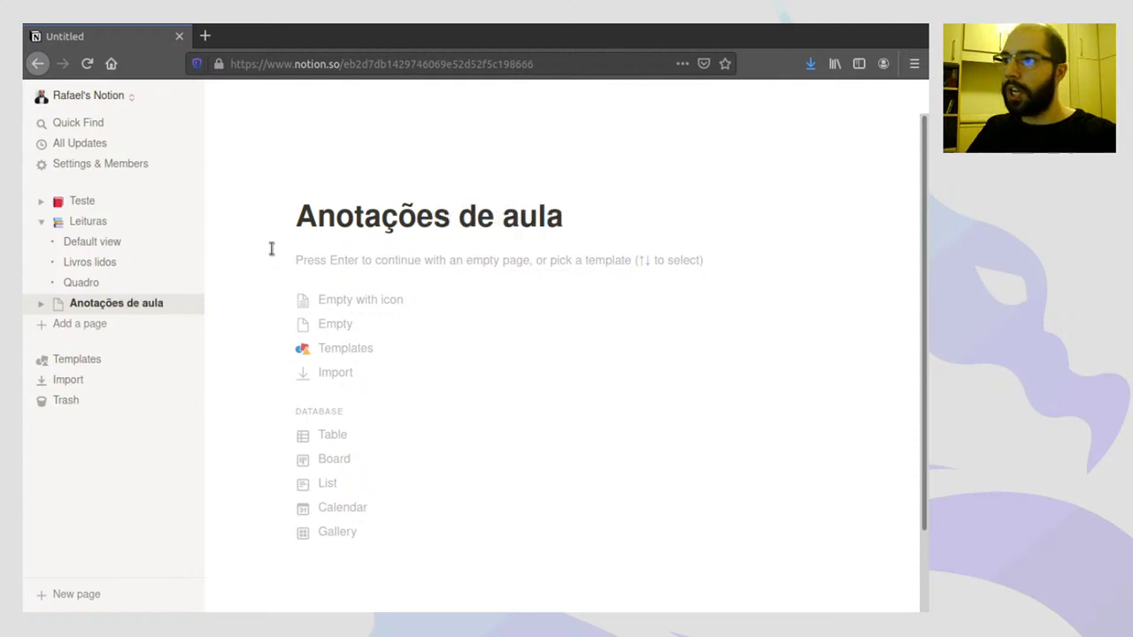
{"action": "left_click", "coordinate": [316, 186]}
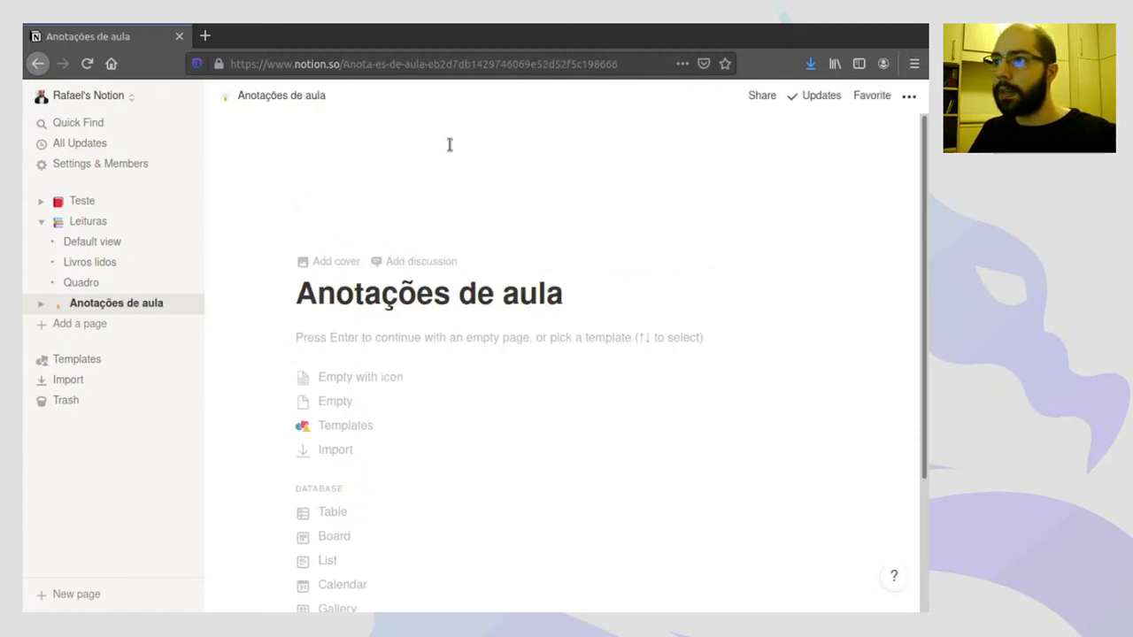
{"action": "left_click", "coordinate": [326, 220]}
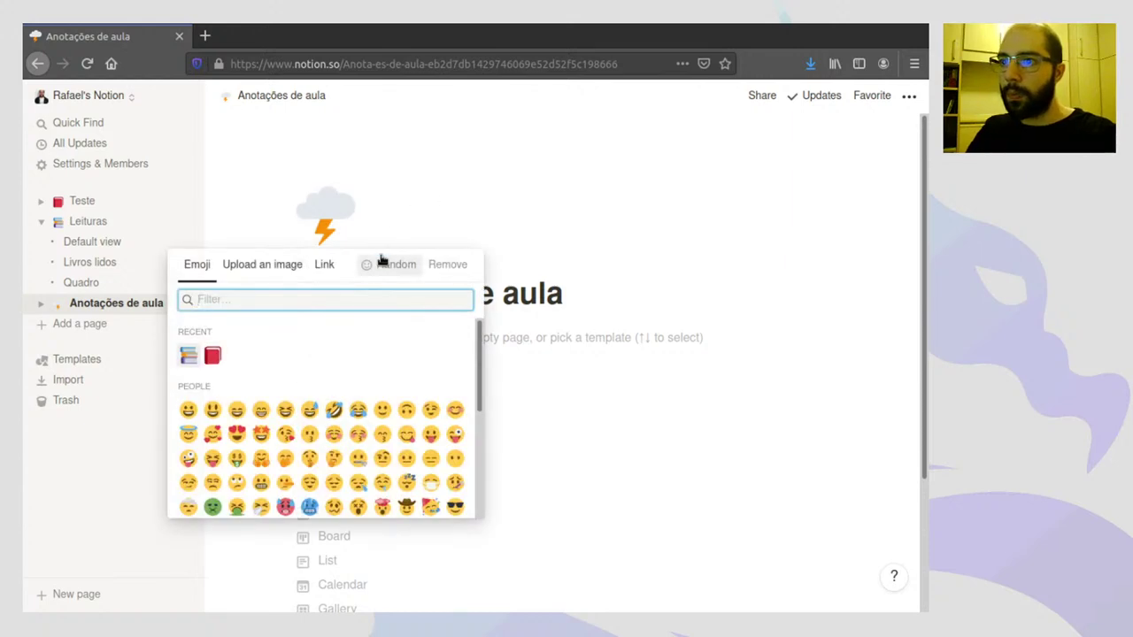
- Set the memo emoji from a 'pencil' search as the icon and add a cover
{"action": "type", "text": "pencil"}
{"action": "left_click", "coordinate": [212, 332]}
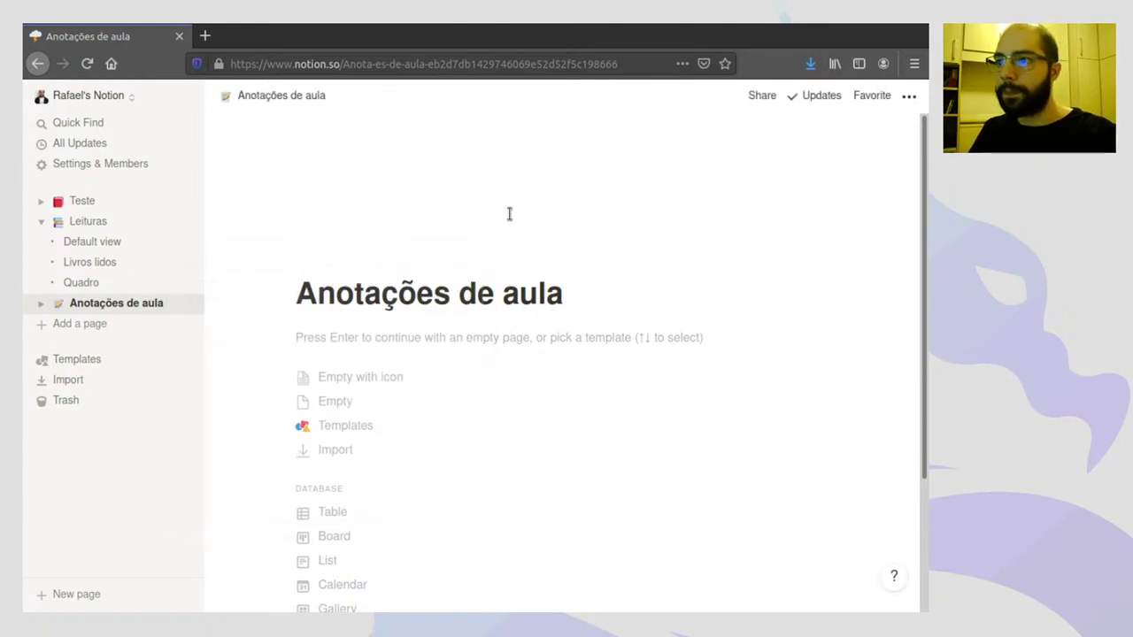
{"action": "mouse_move", "coordinate": [481, 266]}
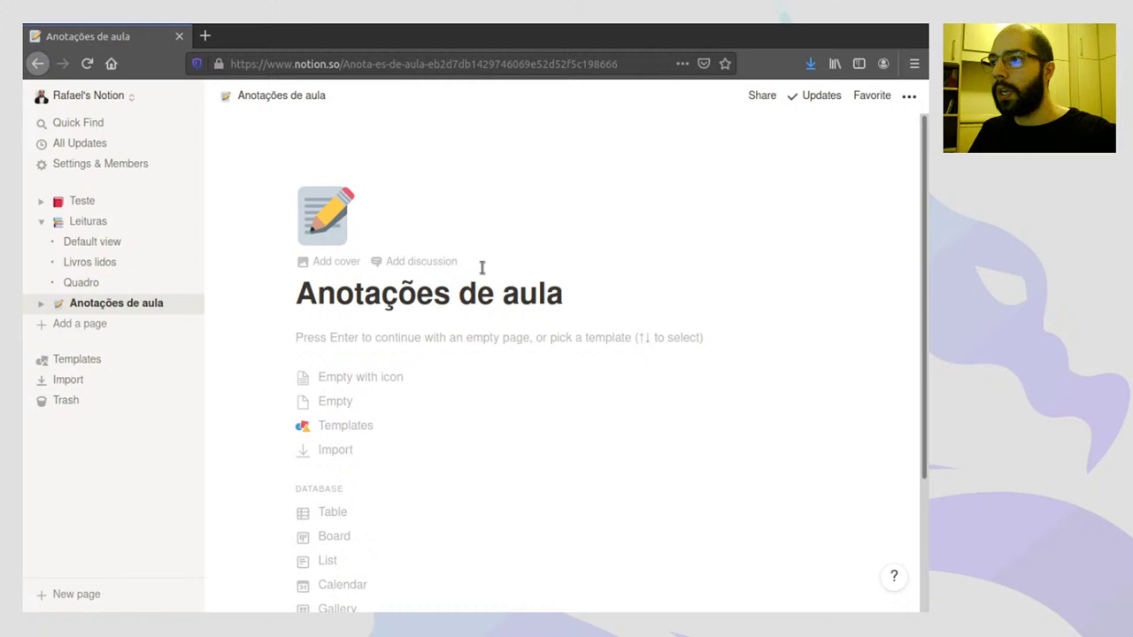
{"action": "left_click", "coordinate": [337, 262]}
{"action": "mouse_move", "coordinate": [783, 217]}
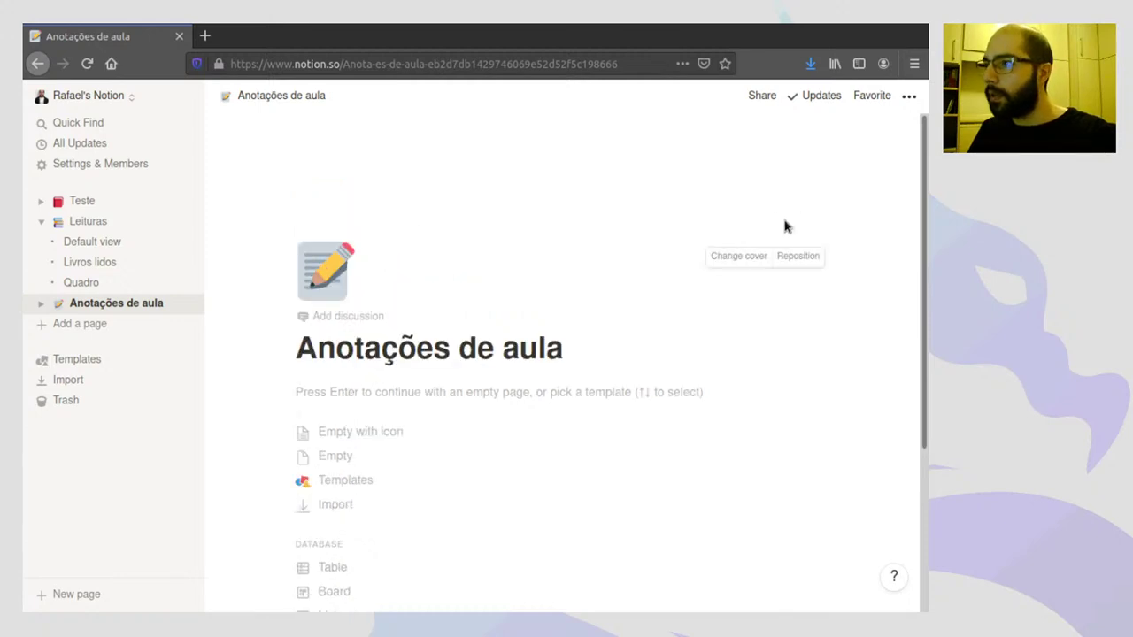
{"action": "left_click", "coordinate": [743, 253]}
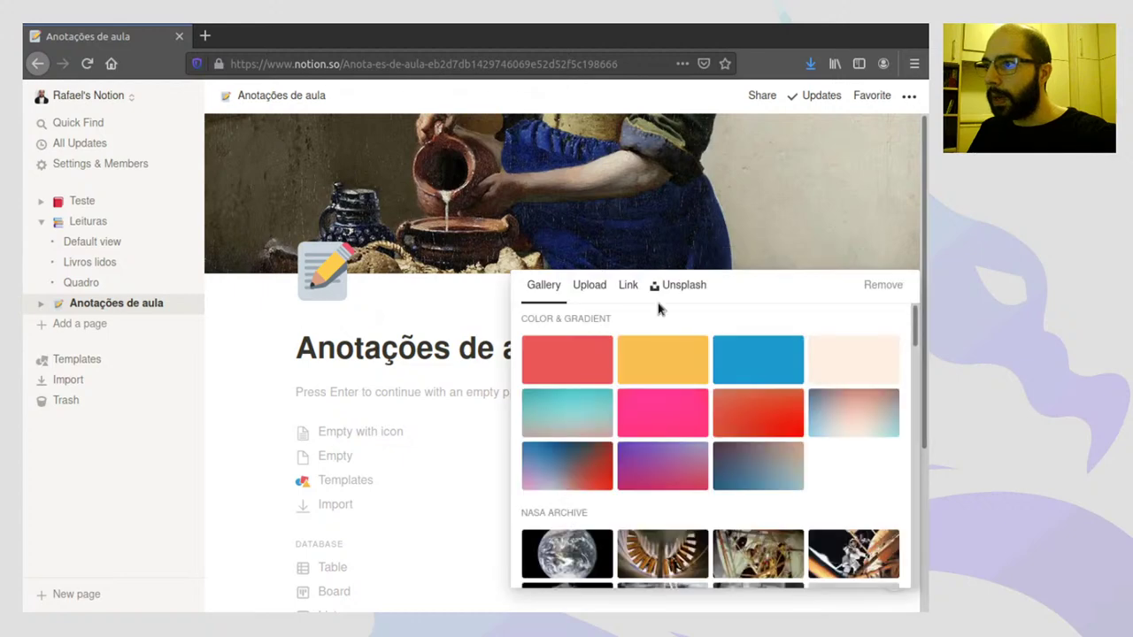
- Use an Unsplash 'notebook' photo as the cover, repositioned to show the pen
{"action": "left_click", "coordinate": [687, 287]}
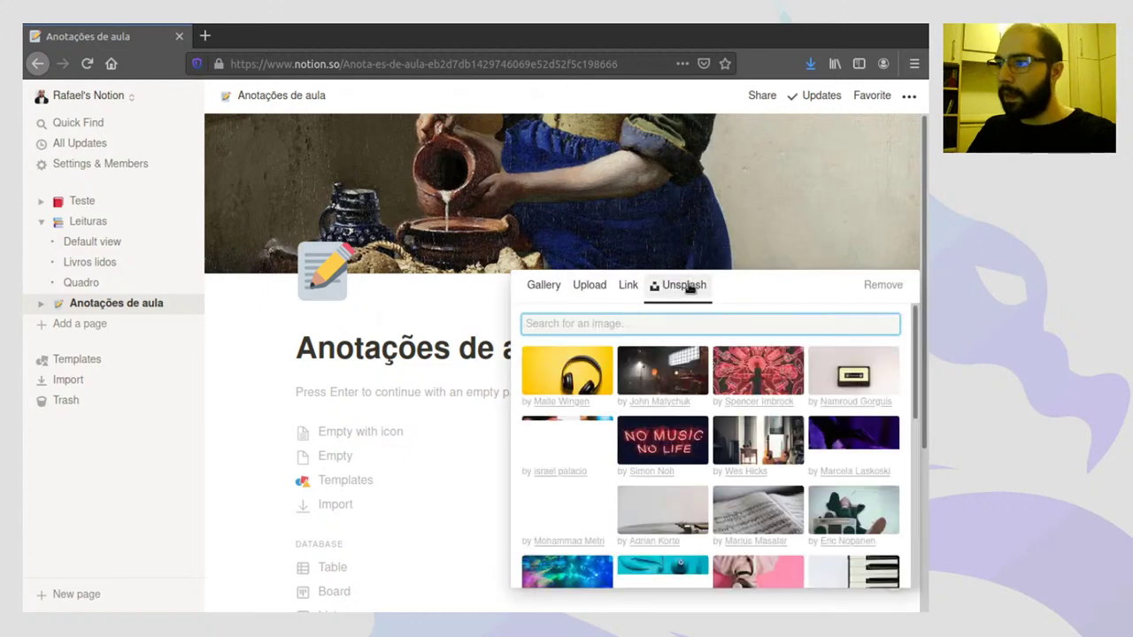
{"action": "type", "text": "notebook"}
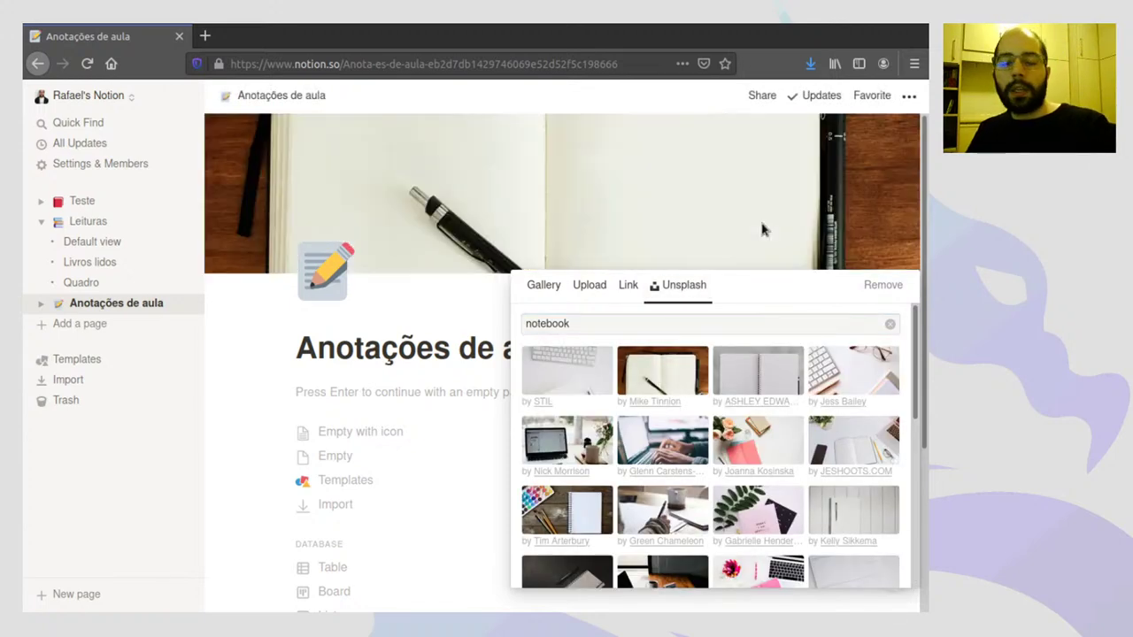
{"action": "left_click", "coordinate": [762, 224]}
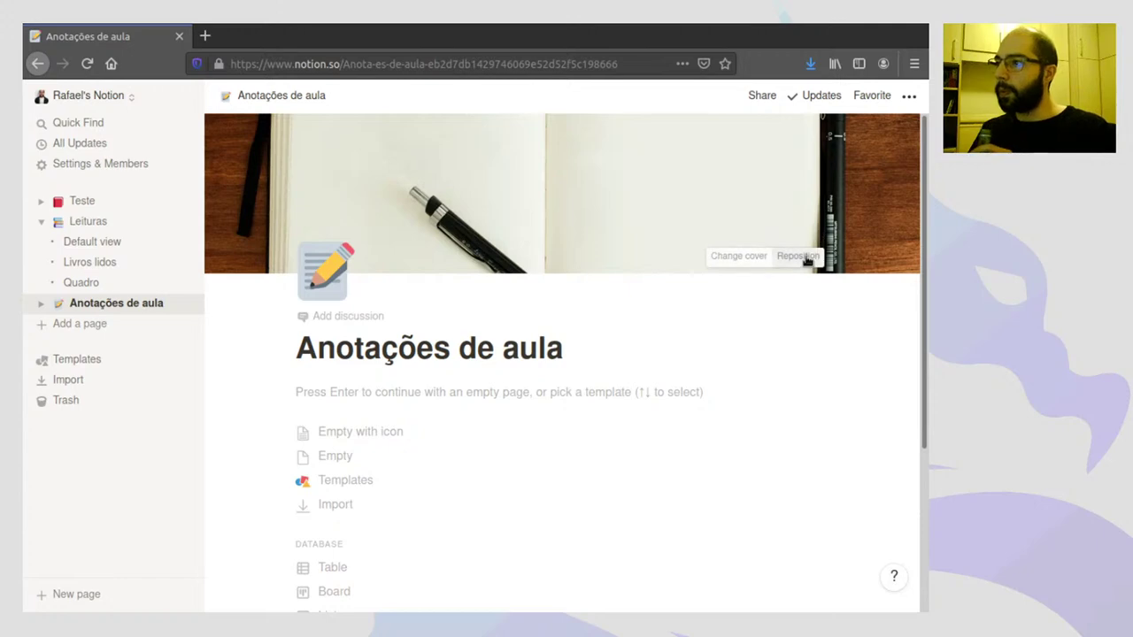
{"action": "left_click", "coordinate": [808, 257]}
{"action": "left_click_drag", "start_coordinate": [804, 217], "coordinate": [812, 111]}
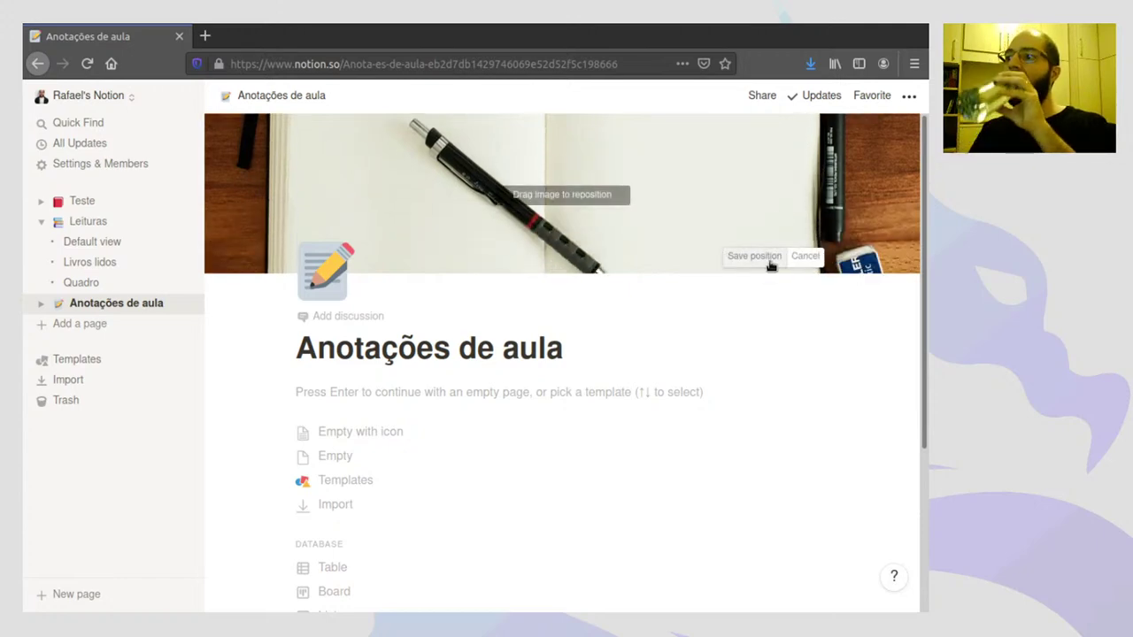
{"action": "left_click", "coordinate": [770, 259]}
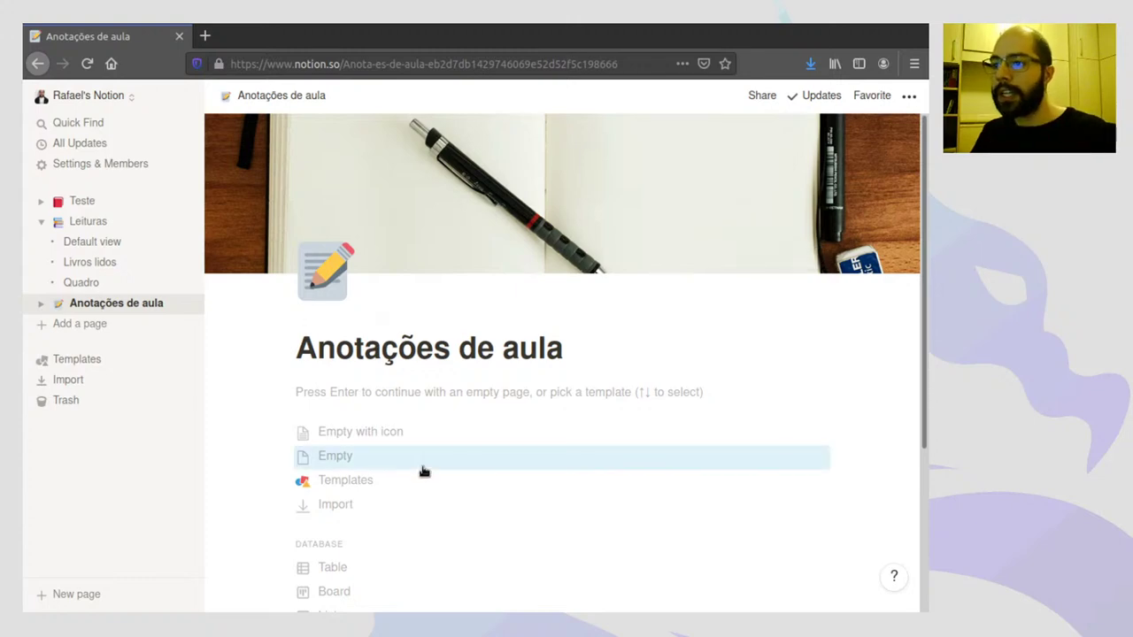
- Turn the page into a table database and rename the Name column to Título
{"action": "scroll", "coordinate": [380, 389], "scroll_direction": "down", "scroll_amount": 2}
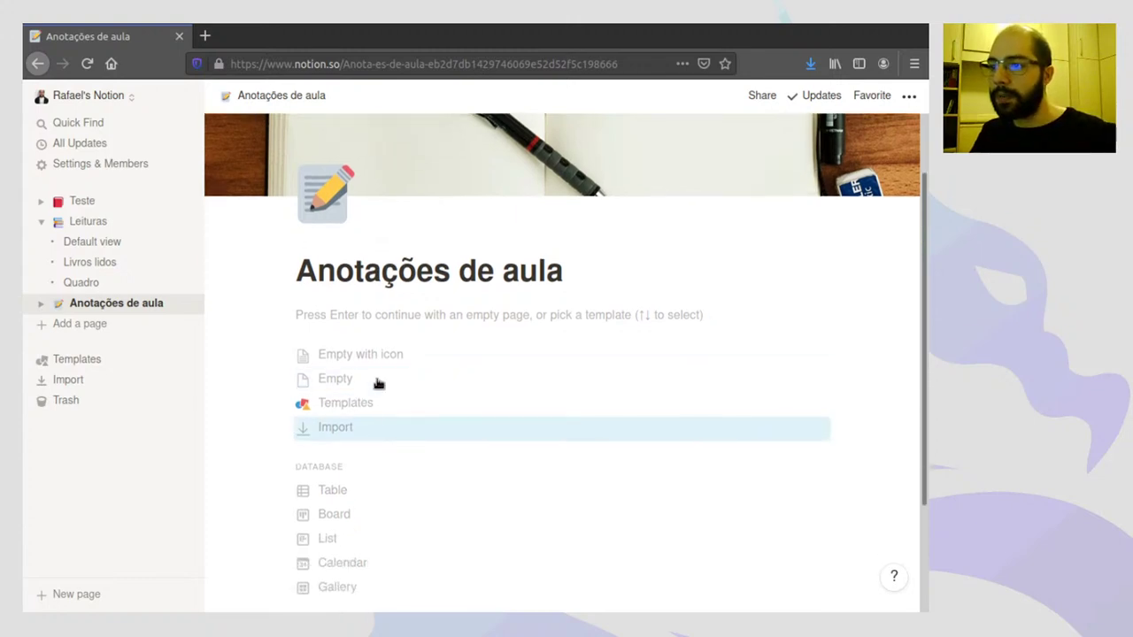
{"action": "left_click", "coordinate": [344, 492]}
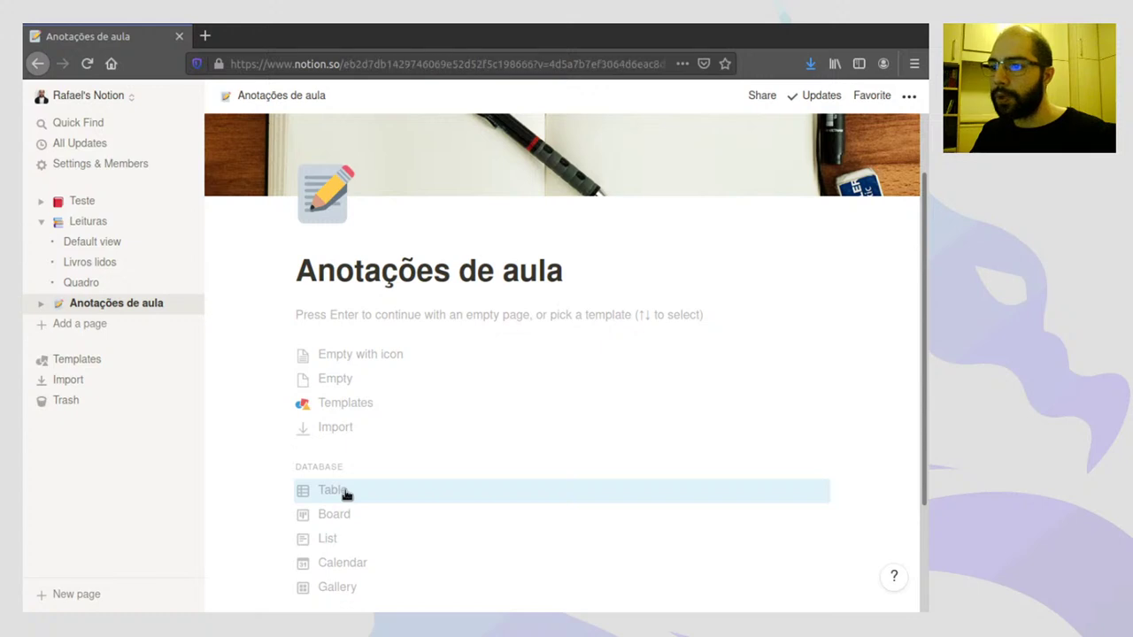
{"action": "left_click", "coordinate": [363, 345]}
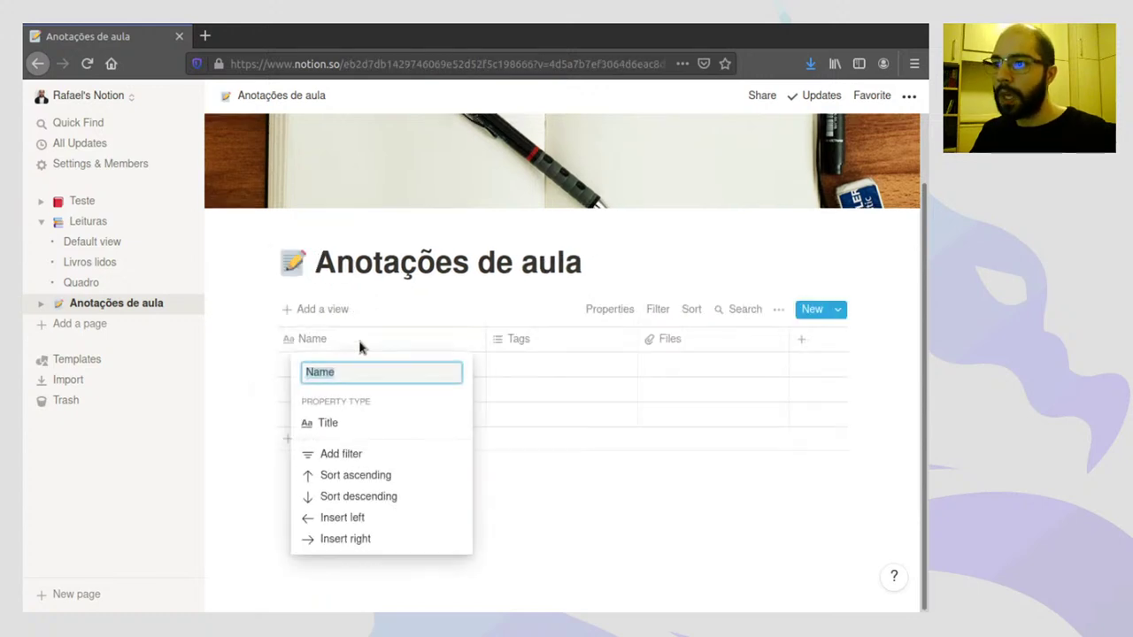
{"action": "type", "text": "Tit"}
{"action": "type", "text": "ulo"}
{"action": "key", "text": "Return"}
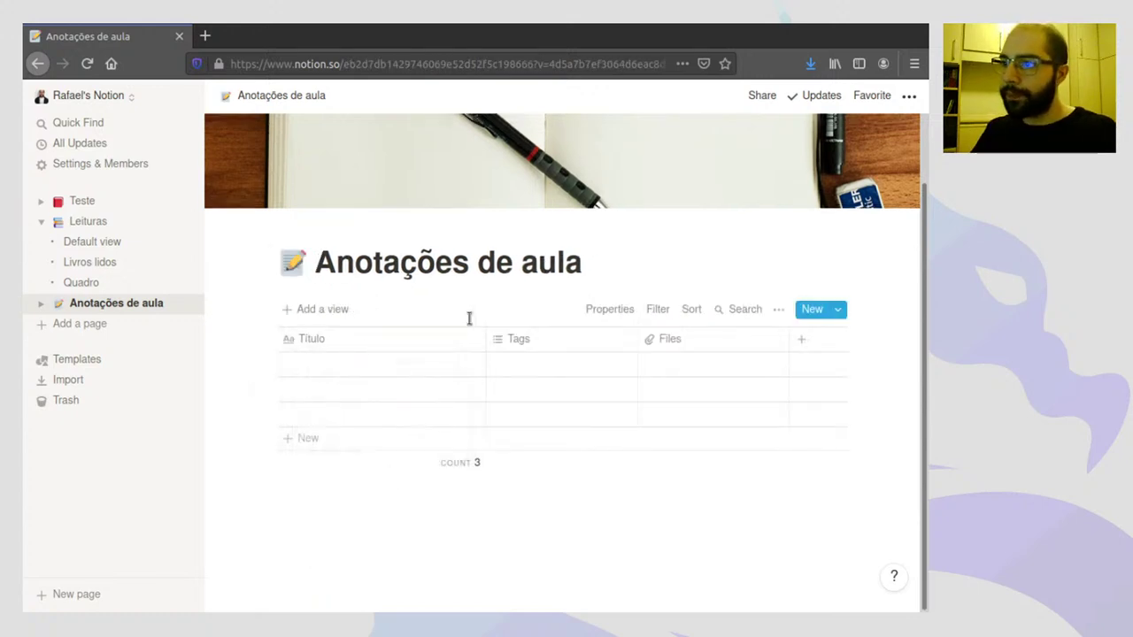
- Delete the Tags and Files columns from the table
{"action": "left_click", "coordinate": [518, 339]}
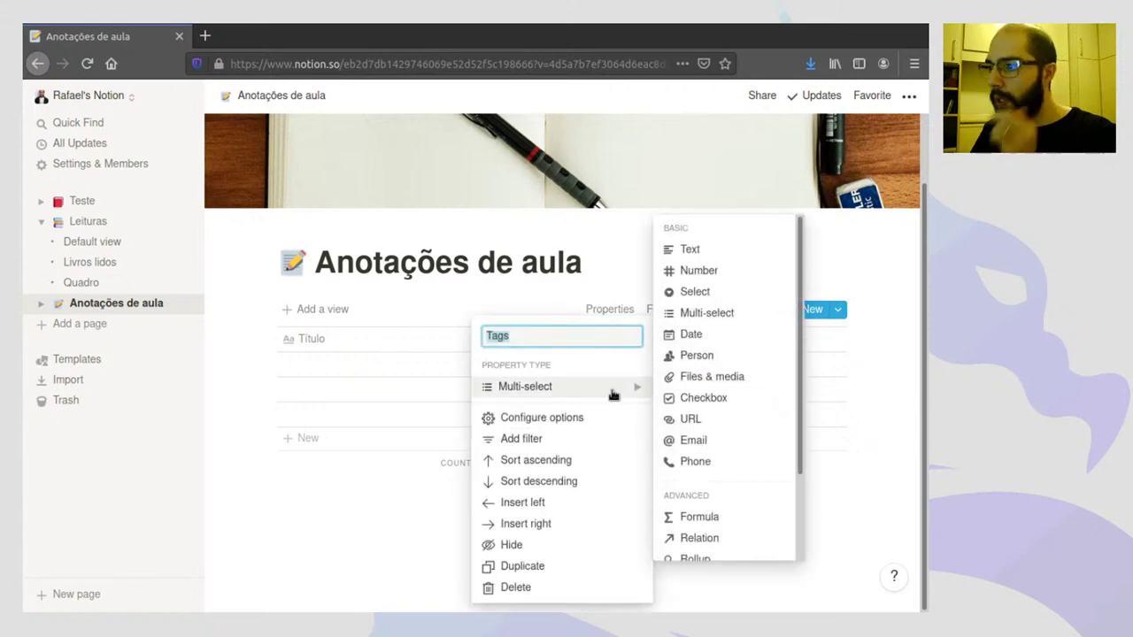
{"action": "left_click", "coordinate": [620, 587]}
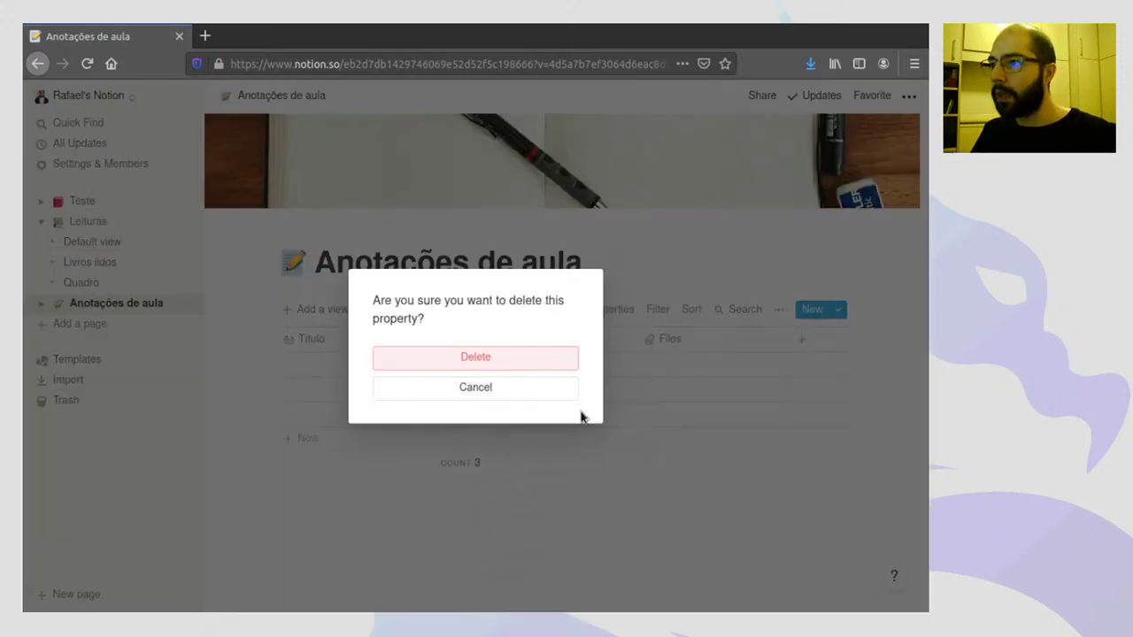
{"action": "left_click", "coordinate": [529, 357]}
{"action": "left_click", "coordinate": [549, 347]}
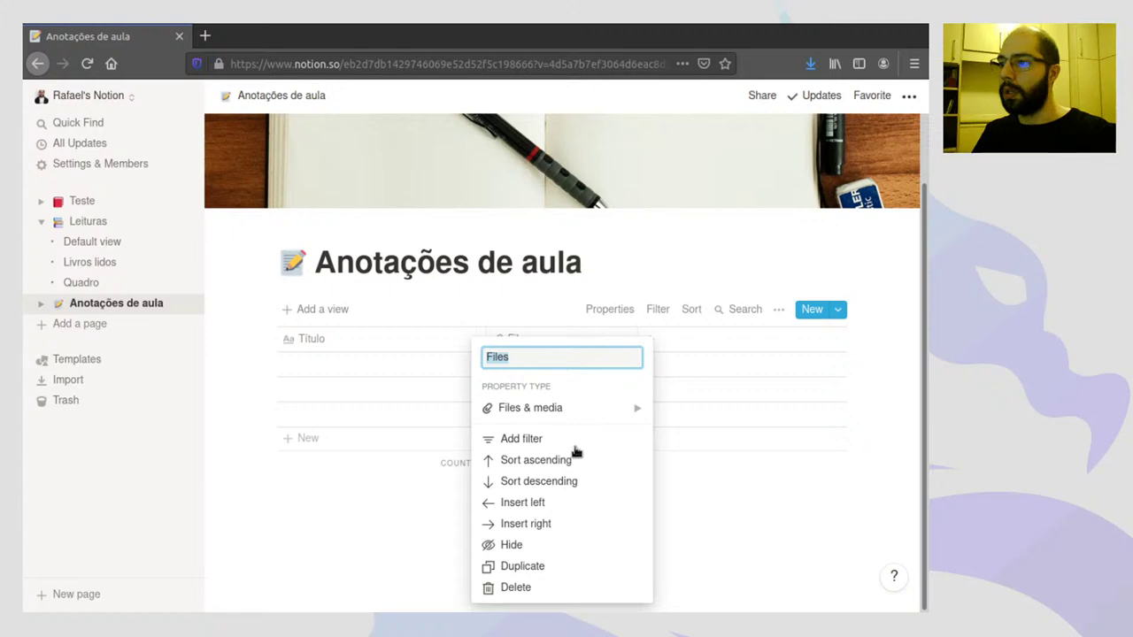
{"action": "left_click", "coordinate": [534, 590]}
{"action": "left_click", "coordinate": [499, 362]}
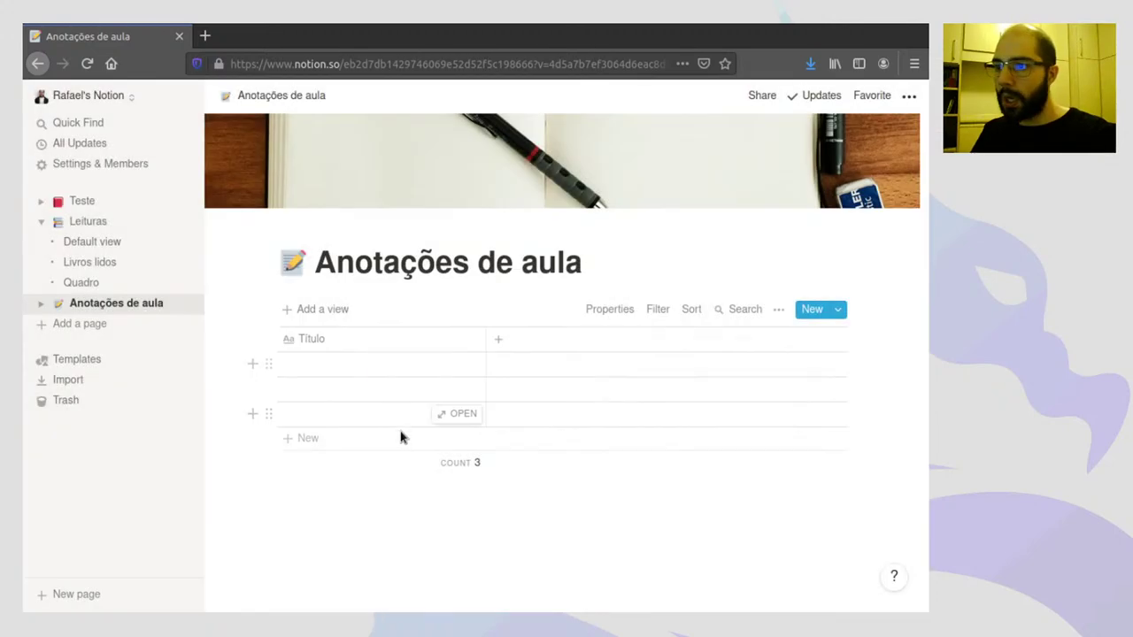
- Title the first row 'Aula 1 - Humanidades'
{"action": "left_click", "coordinate": [350, 359]}
{"action": "type", "text": "Aula 1"}
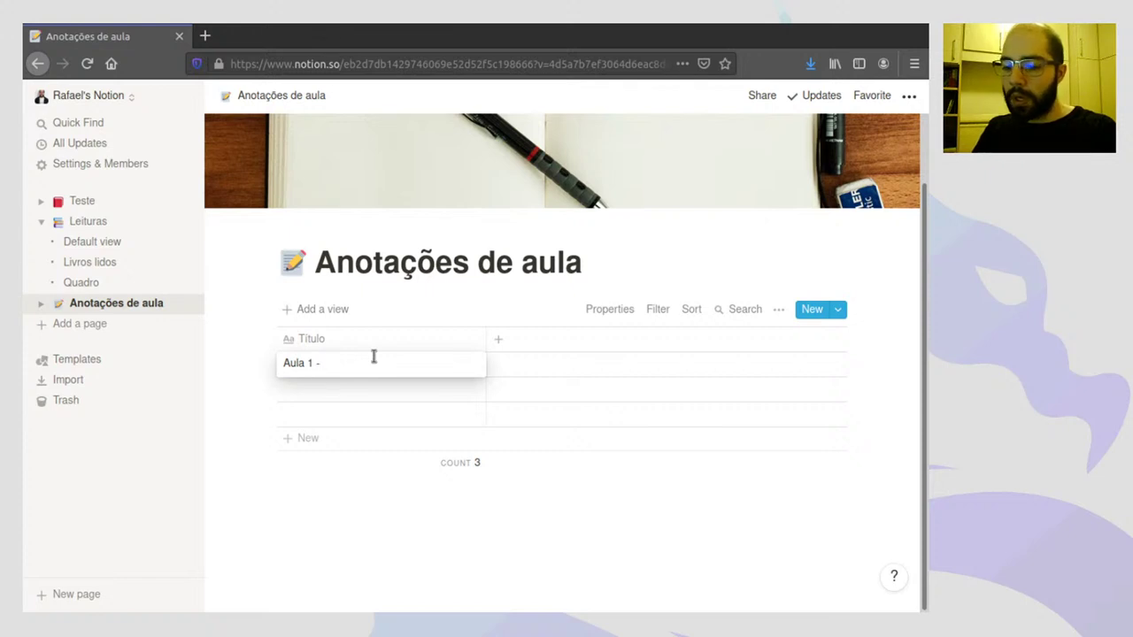
{"action": "type", "text": " - Humanidades"}
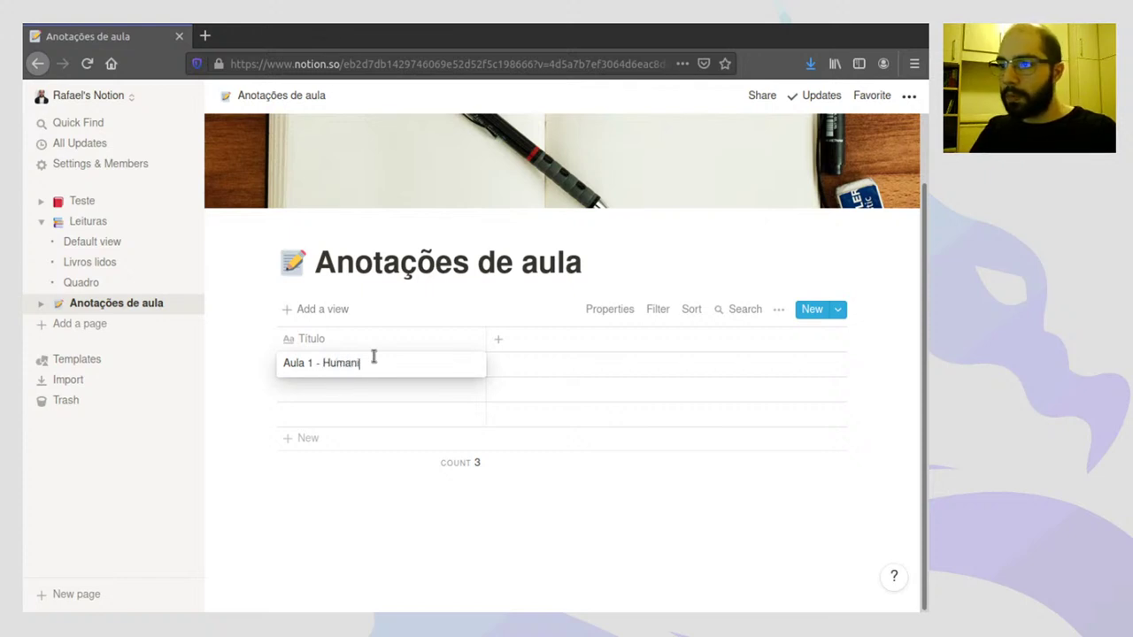
{"action": "key", "text": "Return"}
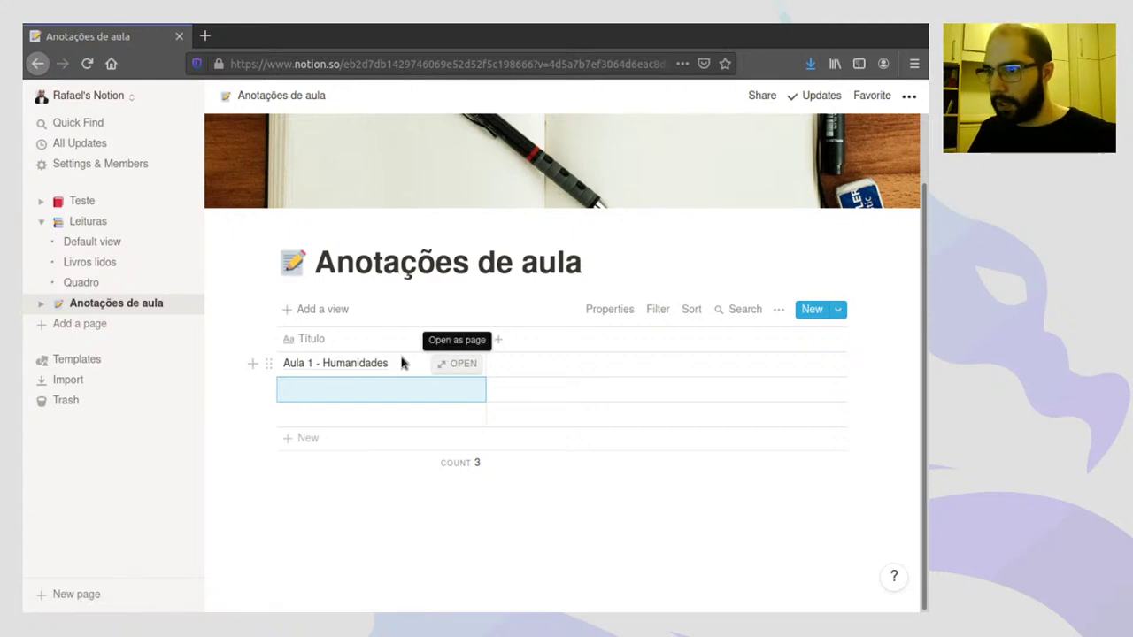
- Rename the first entry's title to 'Aula de Humanidades' in its page view
{"action": "left_click", "coordinate": [458, 366]}
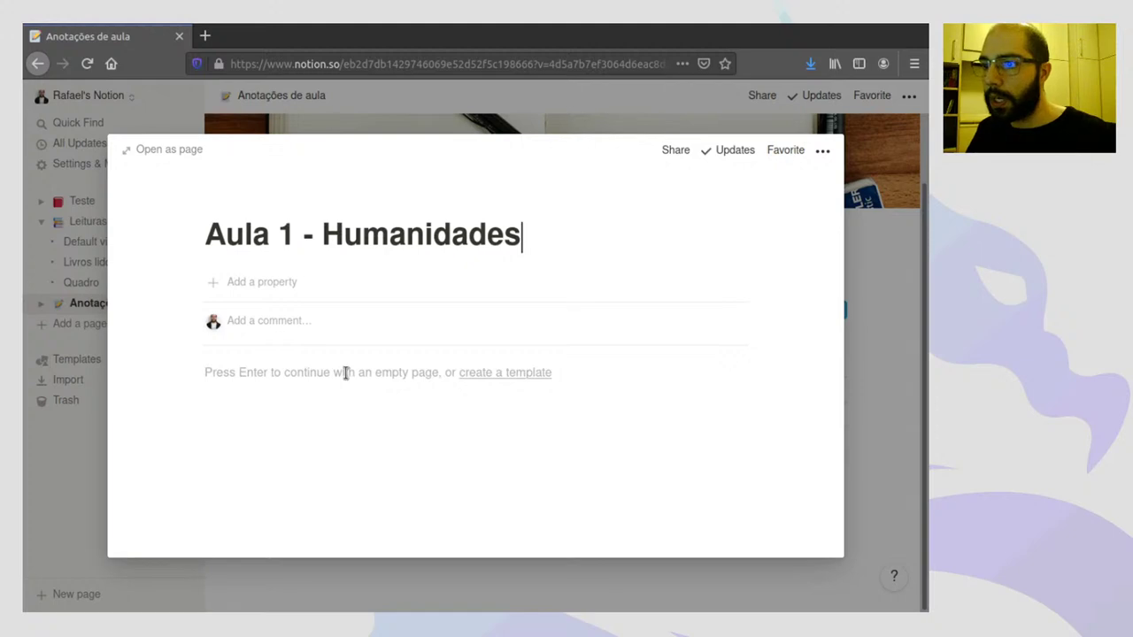
{"action": "left_click", "coordinate": [347, 376]}
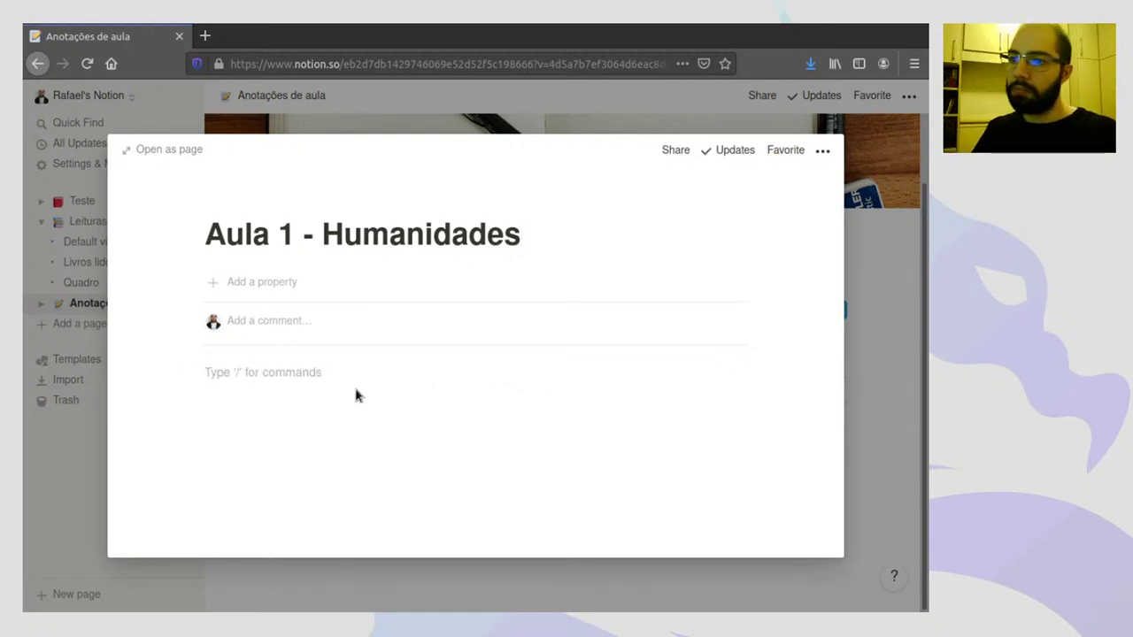
{"action": "left_click", "coordinate": [293, 234]}
{"action": "key", "text": "Left"}
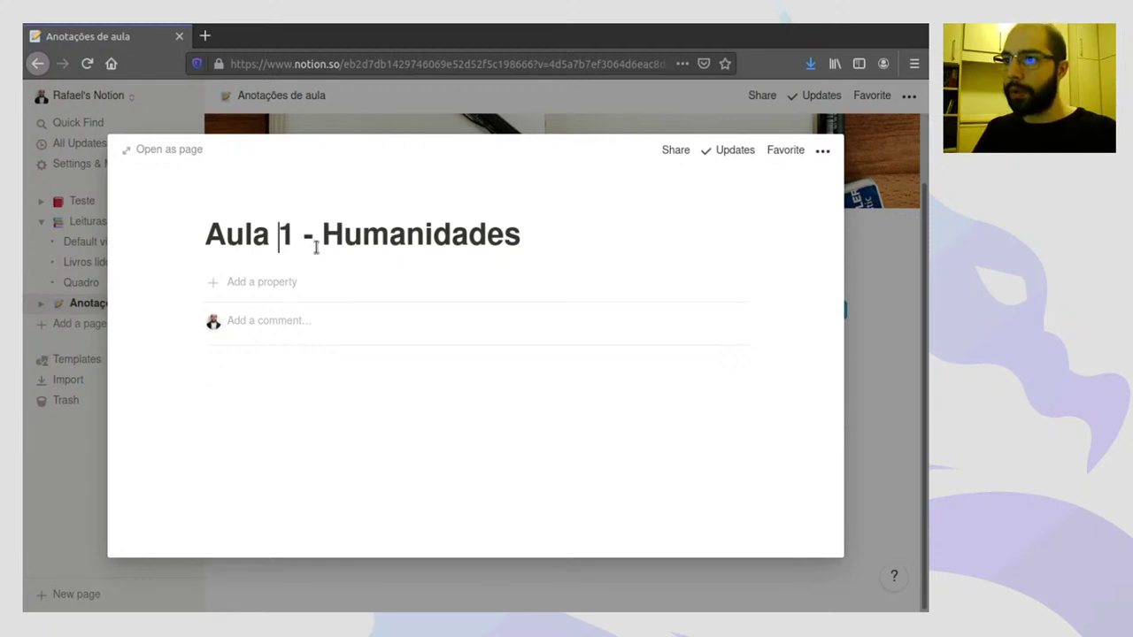
{"action": "key", "text": "shift+Right"}
{"action": "key", "text": "shift+Right"}
{"action": "key", "text": "shift+Right"}
{"action": "type", "text": "de"}
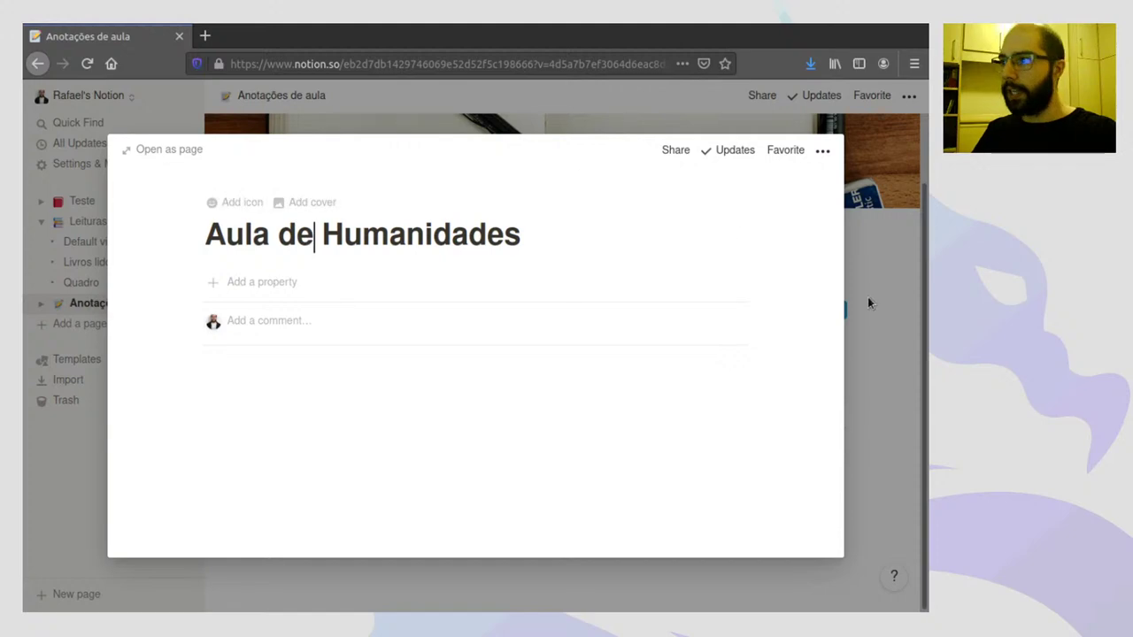
{"action": "left_click", "coordinate": [866, 280]}
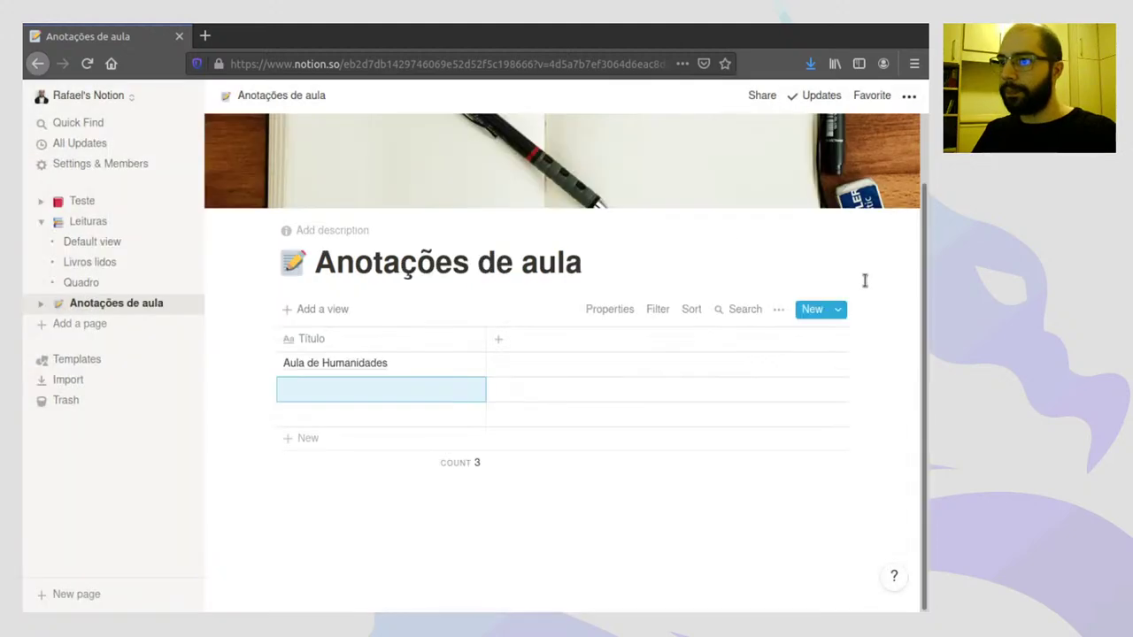
- Reopen the Aula de Humanidades page with the cursor in its empty body
{"action": "left_click", "coordinate": [288, 362]}
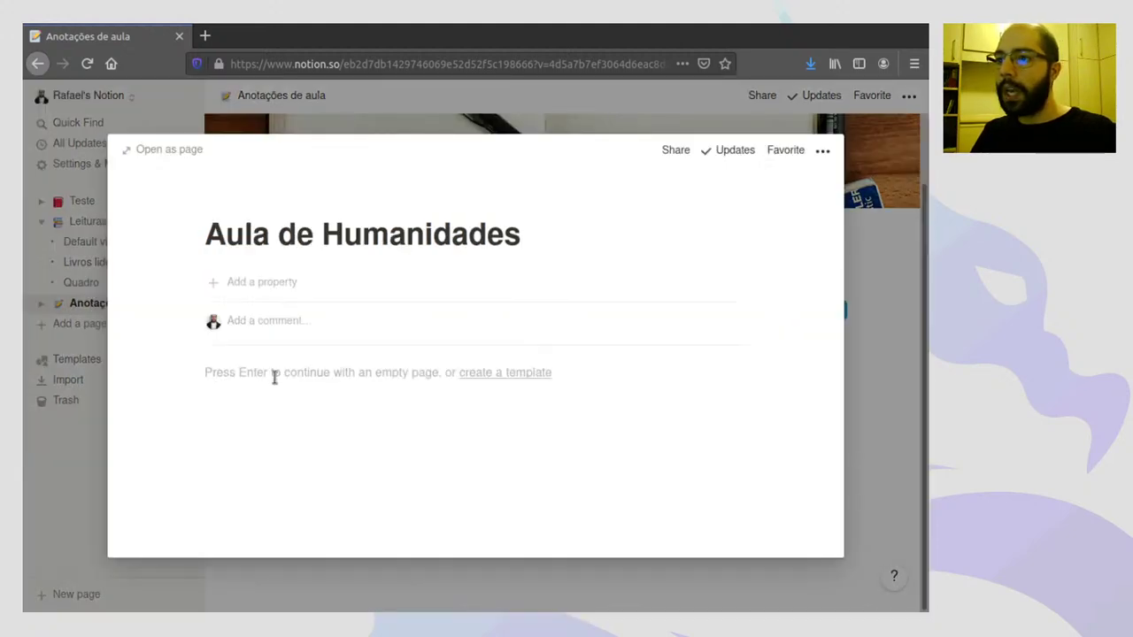
{"action": "left_click", "coordinate": [275, 377]}
{"action": "left_click", "coordinate": [195, 374]}
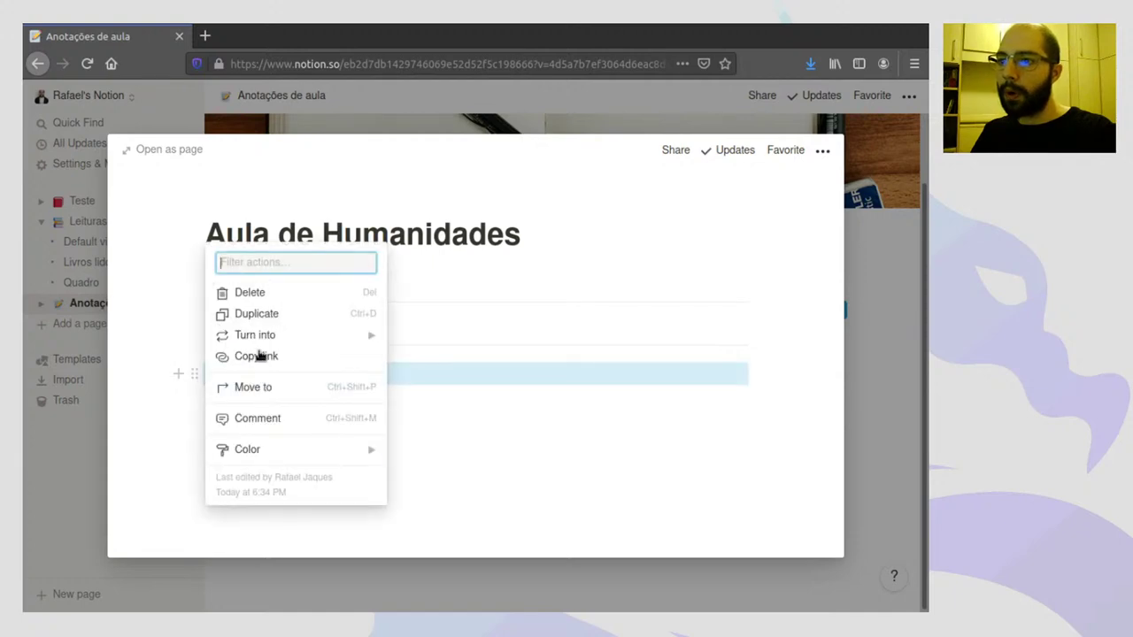
{"action": "left_click", "coordinate": [184, 401]}
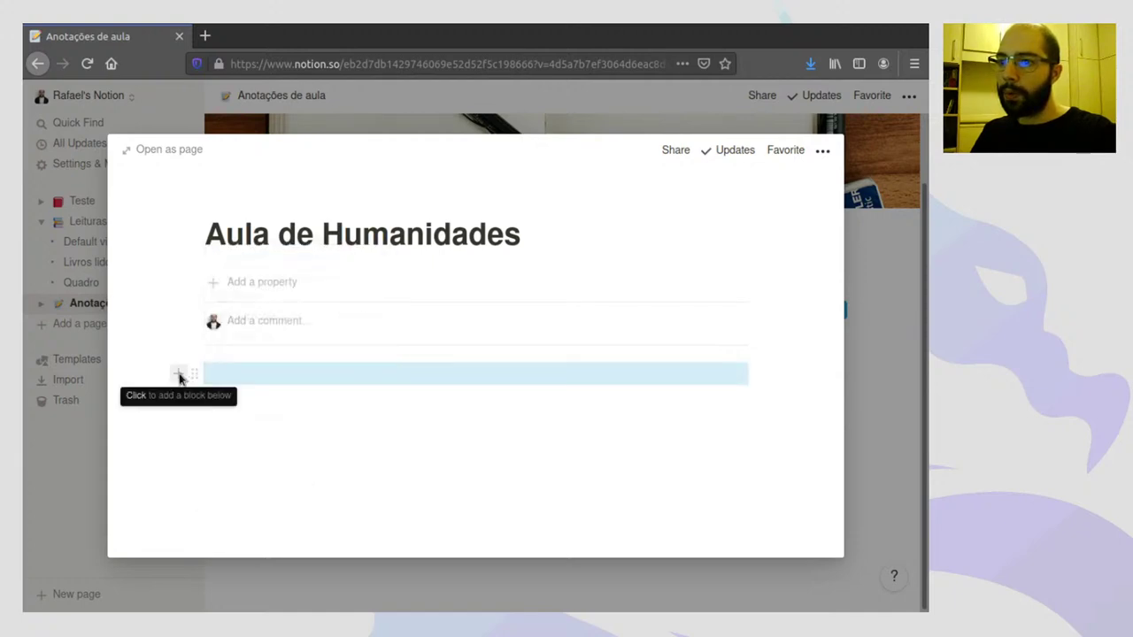
- Add a Heading 1 block reading 'Aula 1'
{"action": "left_click", "coordinate": [178, 374]}
{"action": "scroll", "coordinate": [296, 513], "scroll_direction": "down", "scroll_amount": 2}
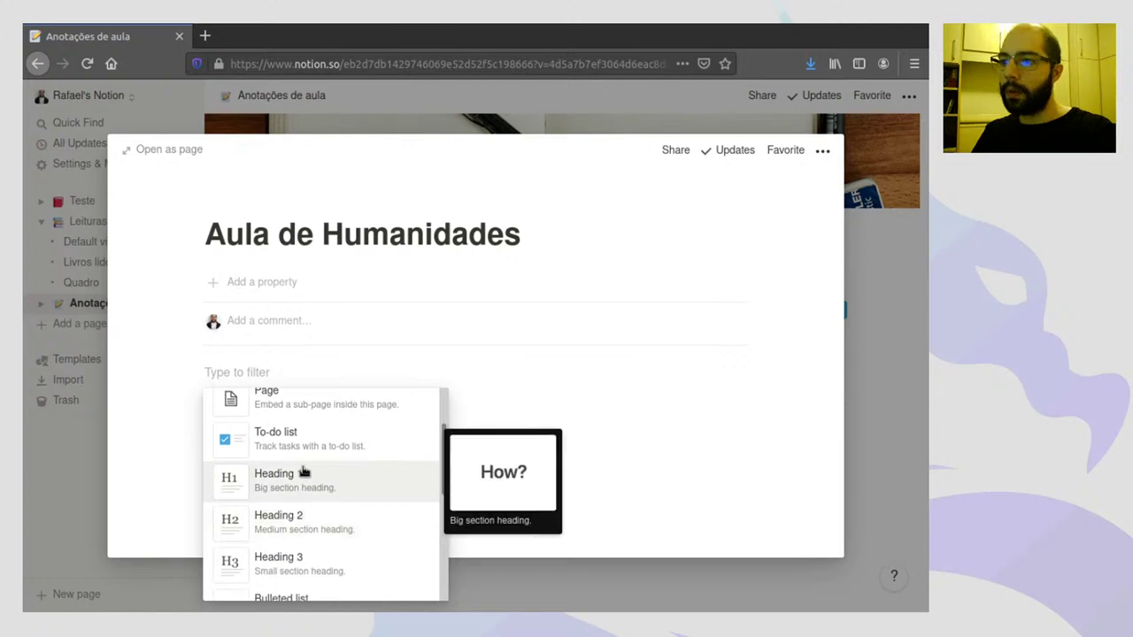
{"action": "left_click", "coordinate": [302, 476]}
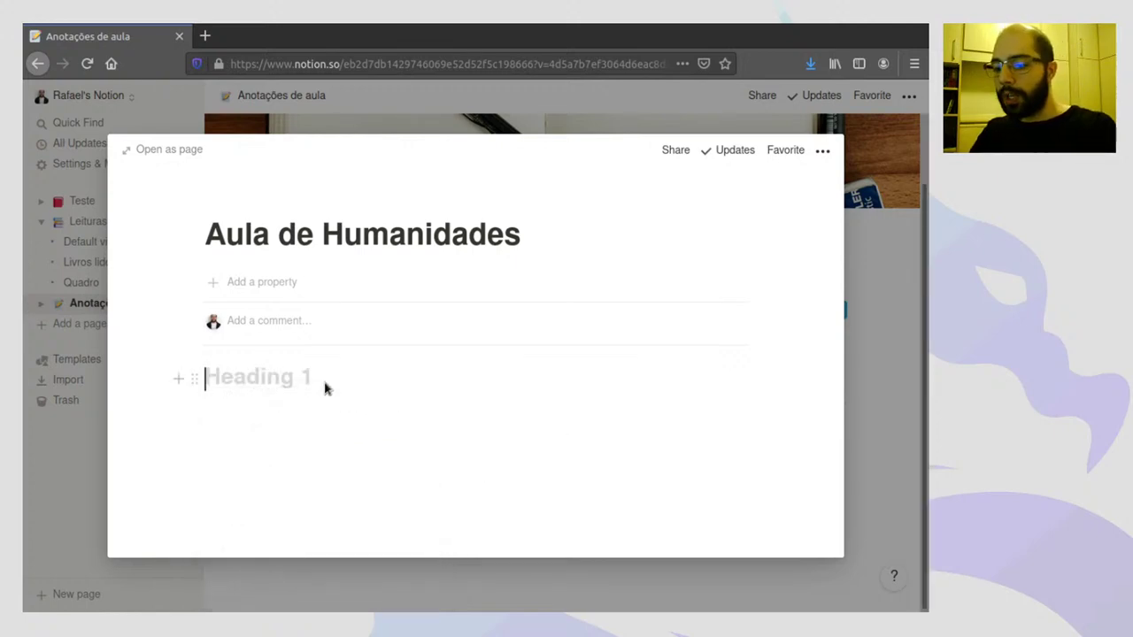
{"action": "type", "text": "Aula 1"}
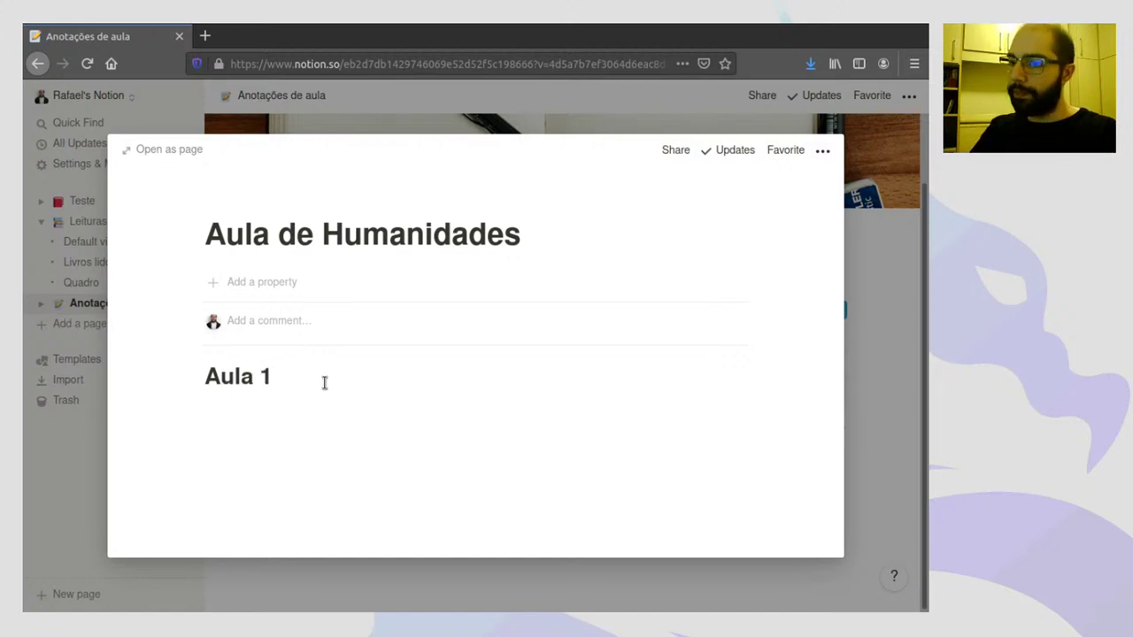
{"action": "key", "text": "Return"}
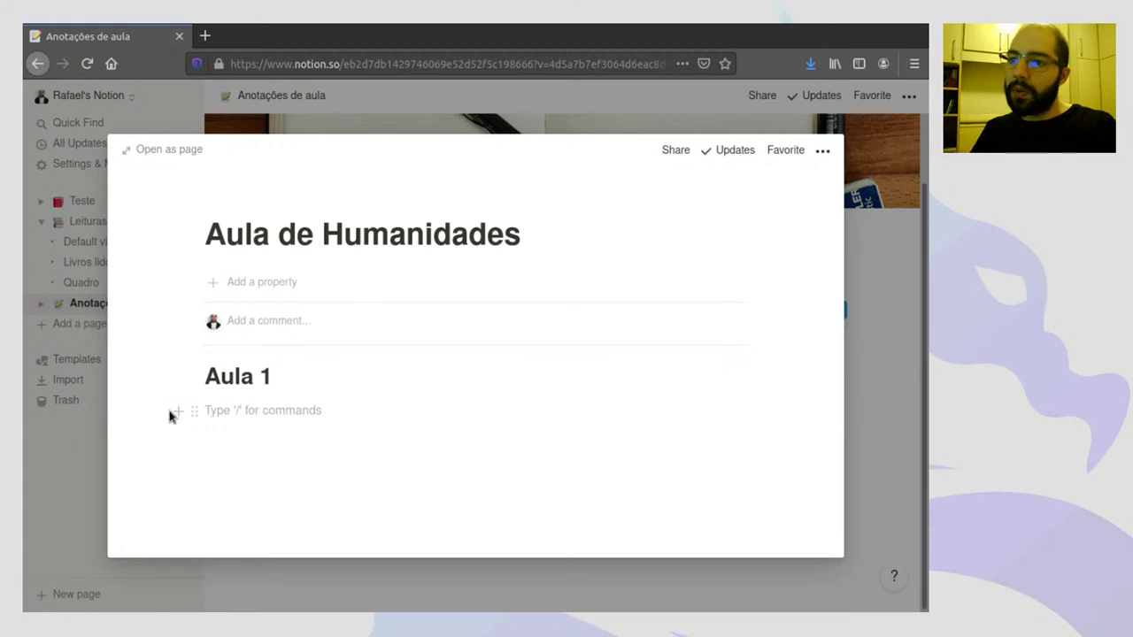
- Add bullets 'O professores falou sobre tal coisa.' and 'A colega X comentou tal coisa.'
{"action": "left_click", "coordinate": [194, 411]}
{"action": "key", "text": "Escape"}
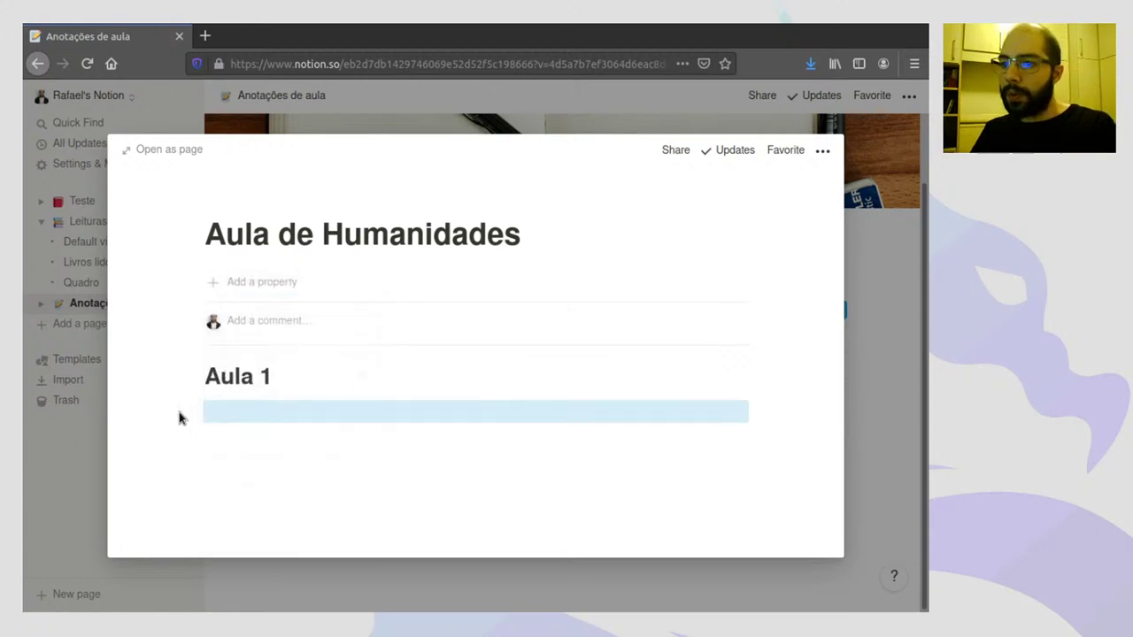
{"action": "left_click", "coordinate": [179, 414]}
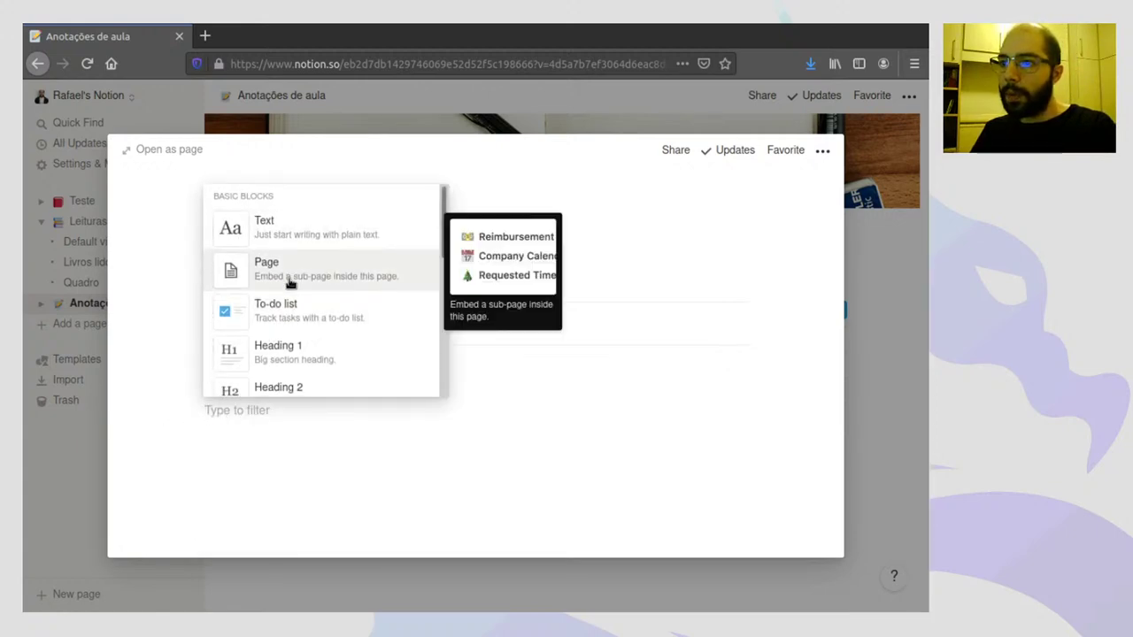
{"action": "scroll", "coordinate": [292, 281], "scroll_direction": "down", "scroll_amount": 3}
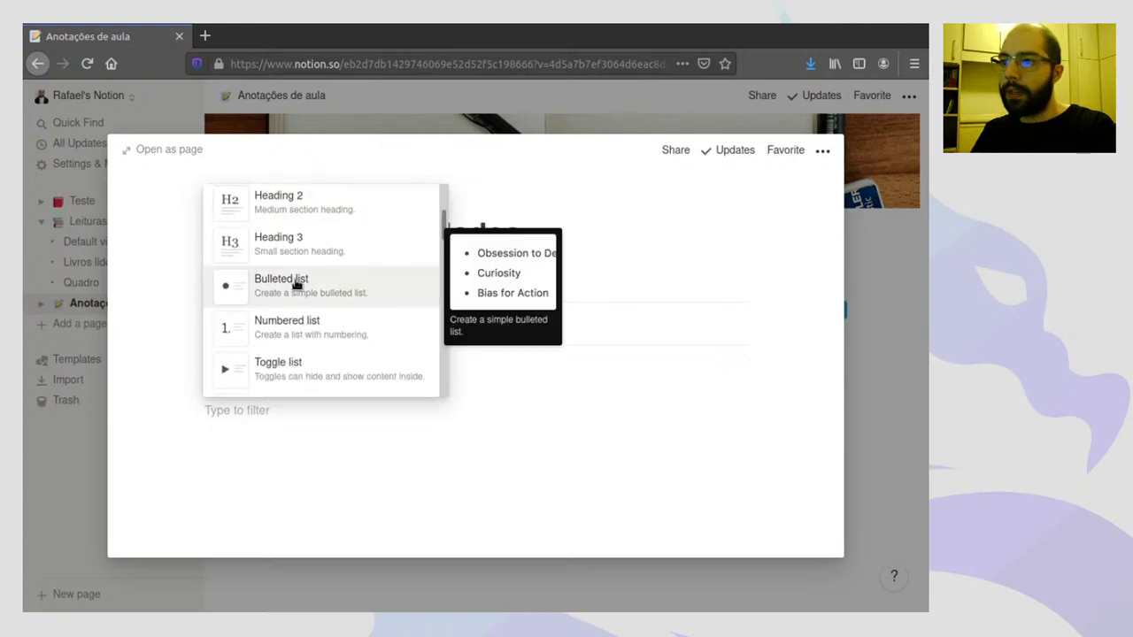
{"action": "left_click", "coordinate": [297, 283]}
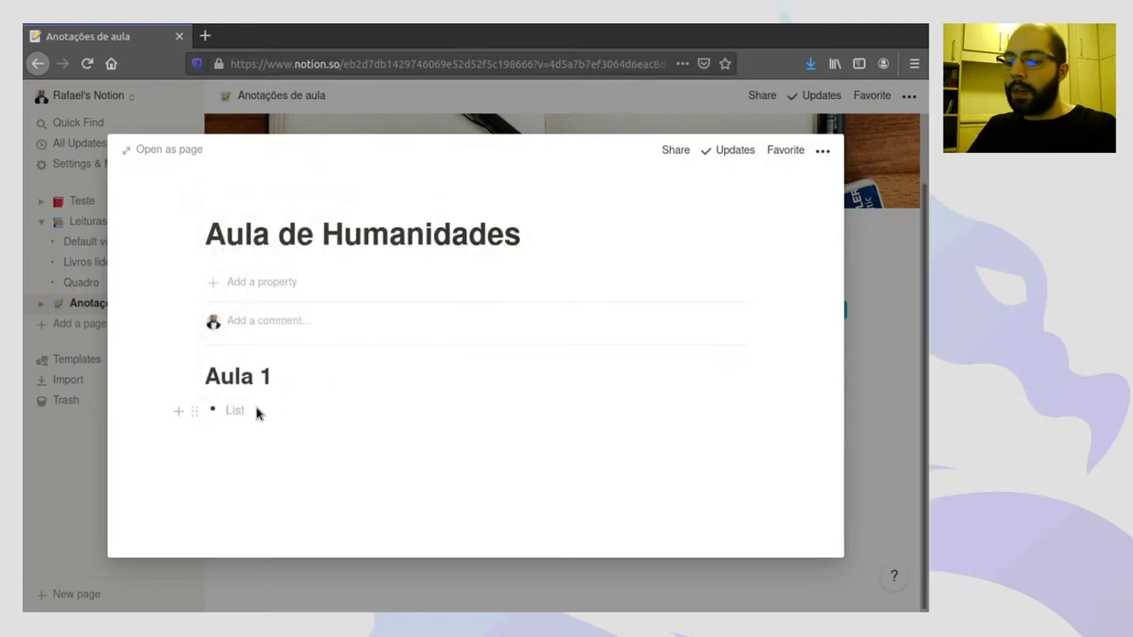
{"action": "type", "text": "O professore"}
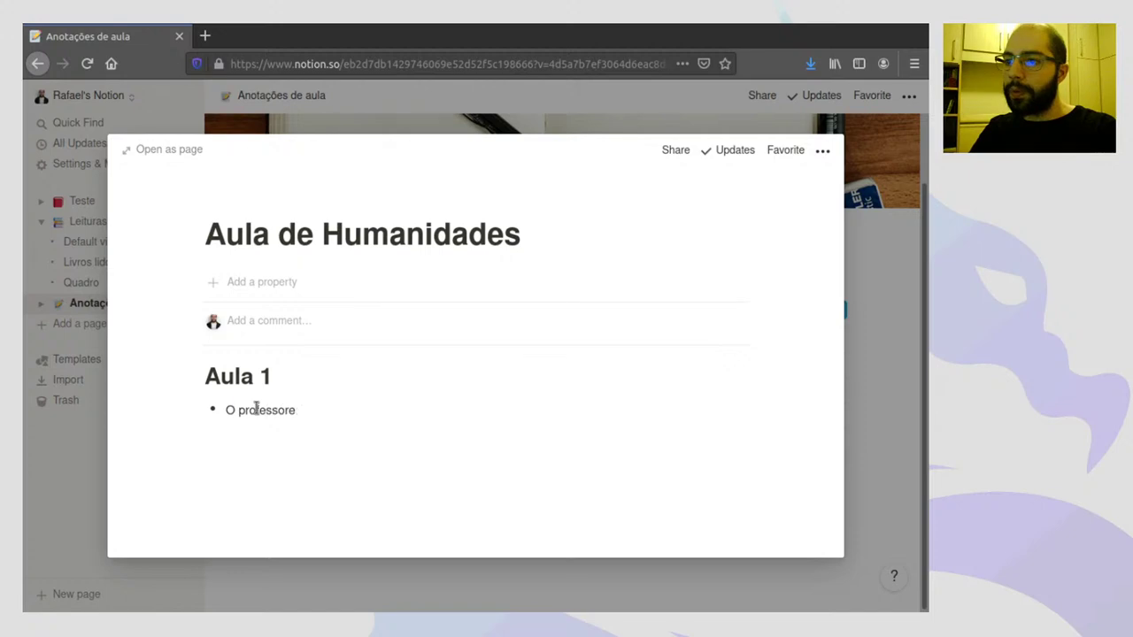
{"action": "type", "text": "s falou sobre tal coisa."}
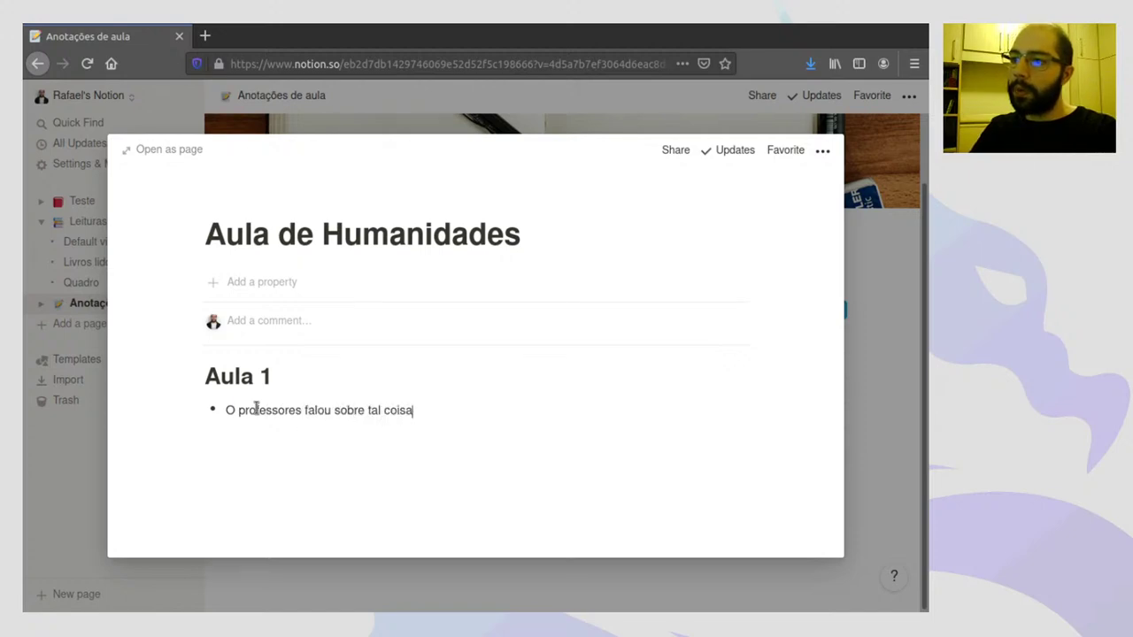
{"action": "key", "text": "Return"}
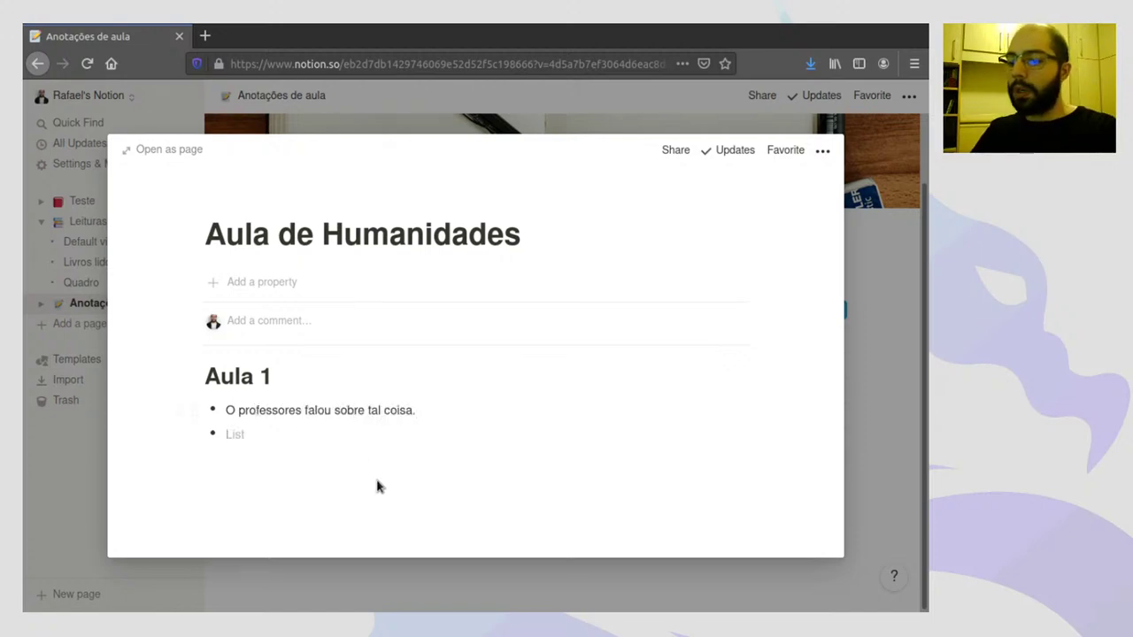
{"action": "type", "text": "A coleg"}
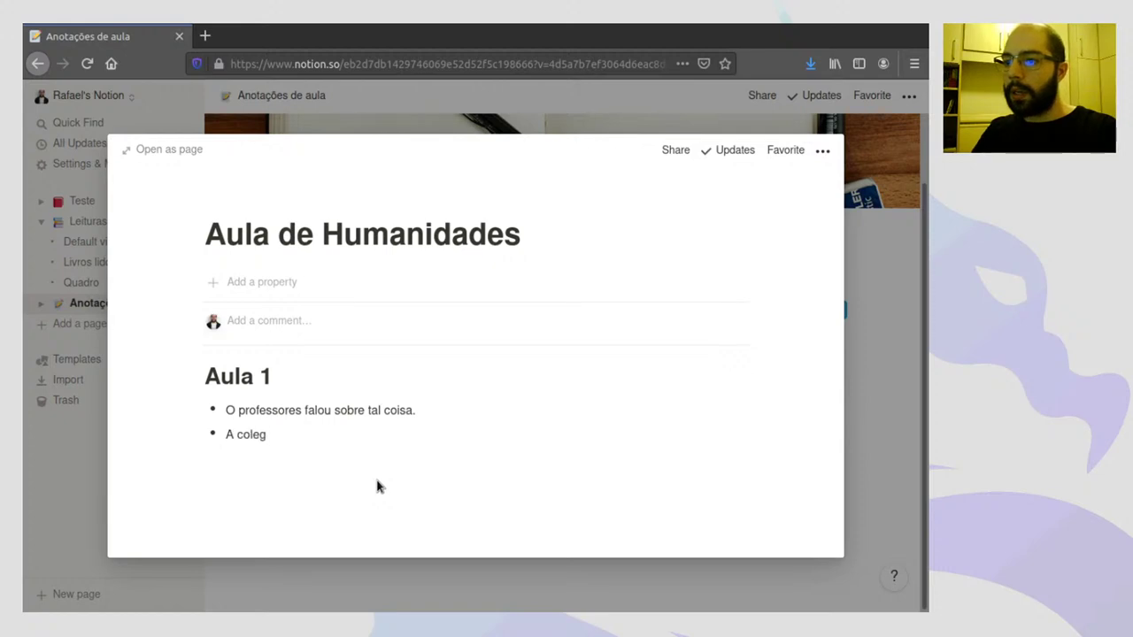
{"action": "type", "text": "a X comentou tal coisa."}
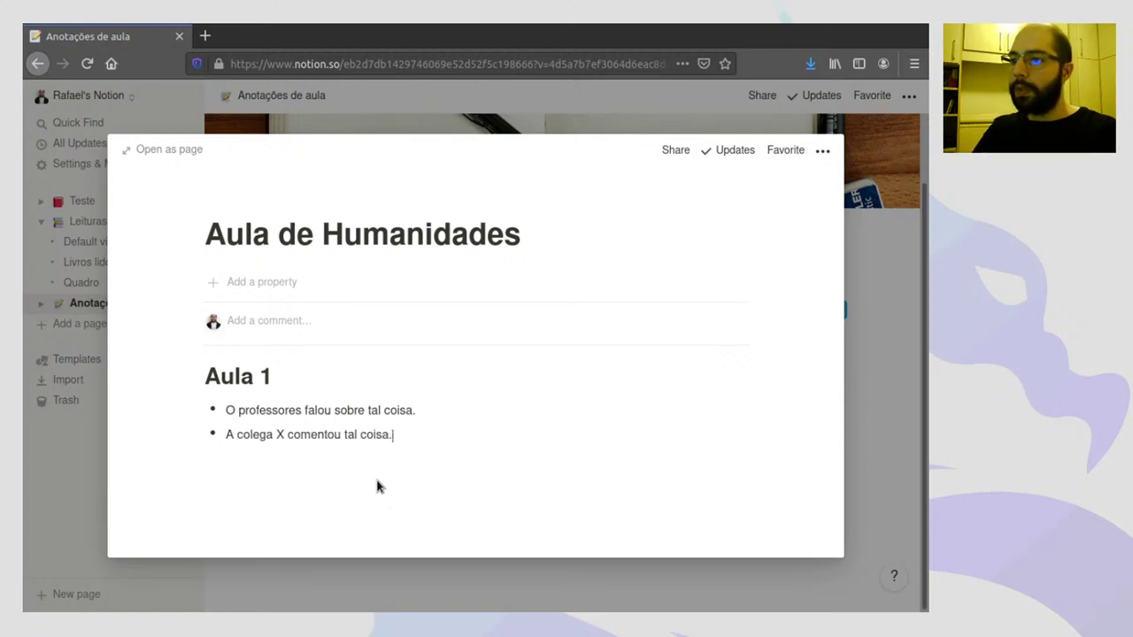
{"action": "key", "text": "Return"}
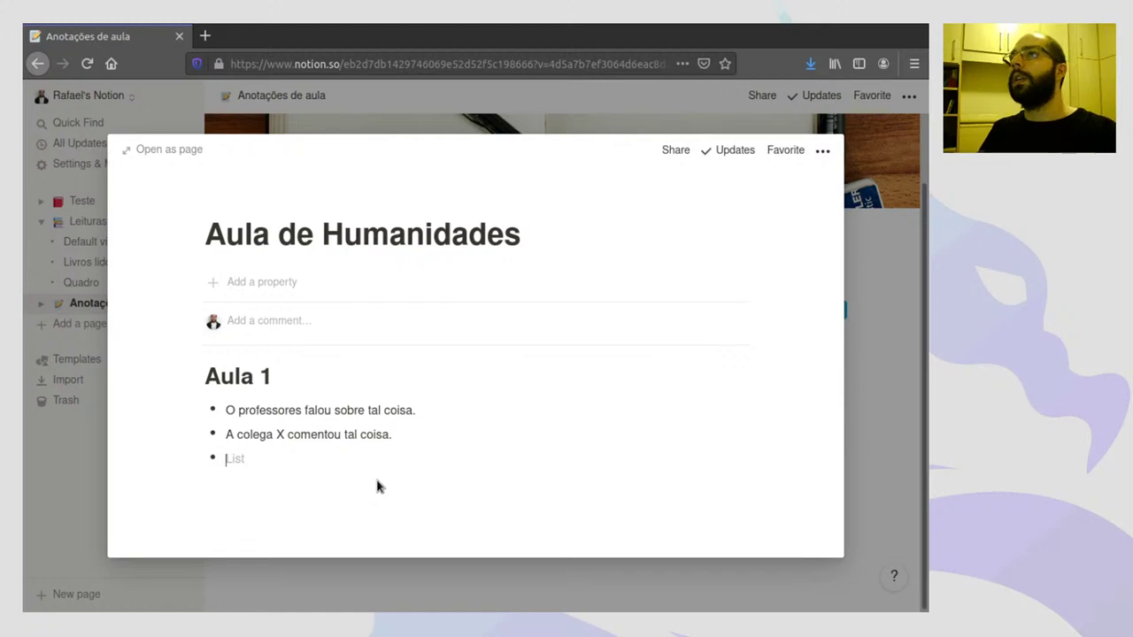
{"action": "key", "text": "Return"}
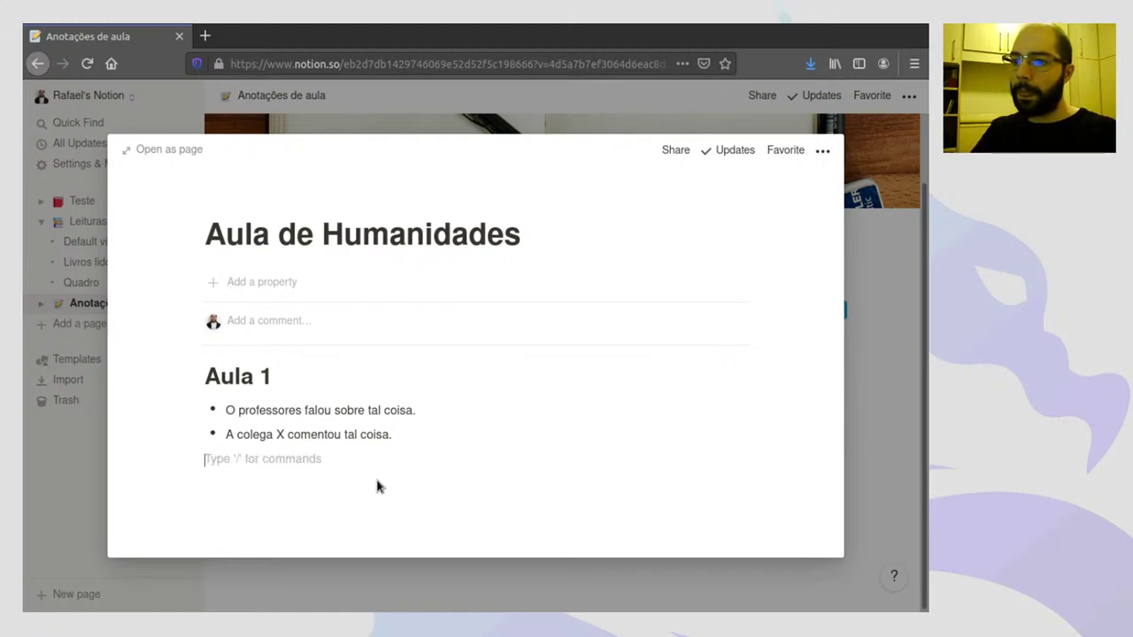
{"action": "key", "text": "Return"}
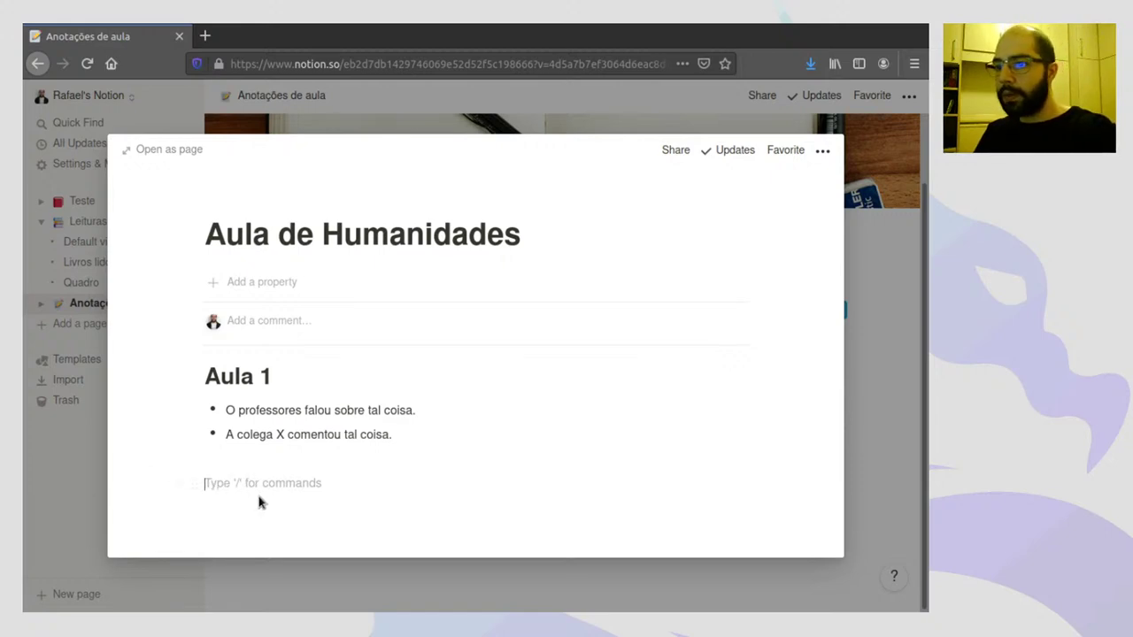
- Insert a heading via /he, convert it to Heading 1, and type 'Aula 2'
{"action": "type", "text": "/"}
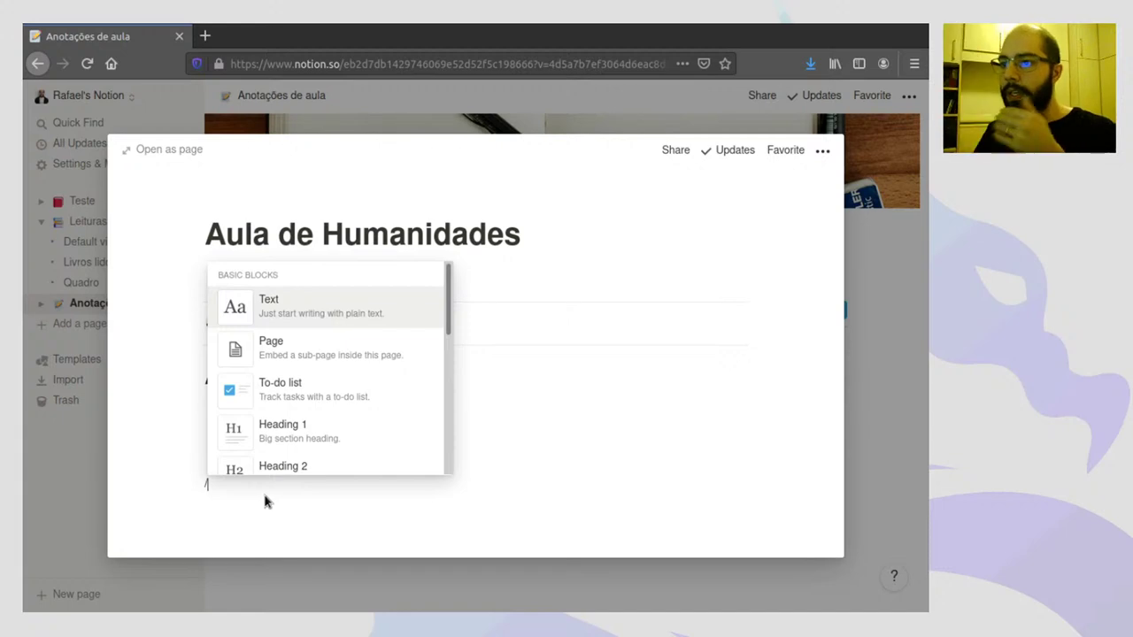
{"action": "type", "text": "he"}
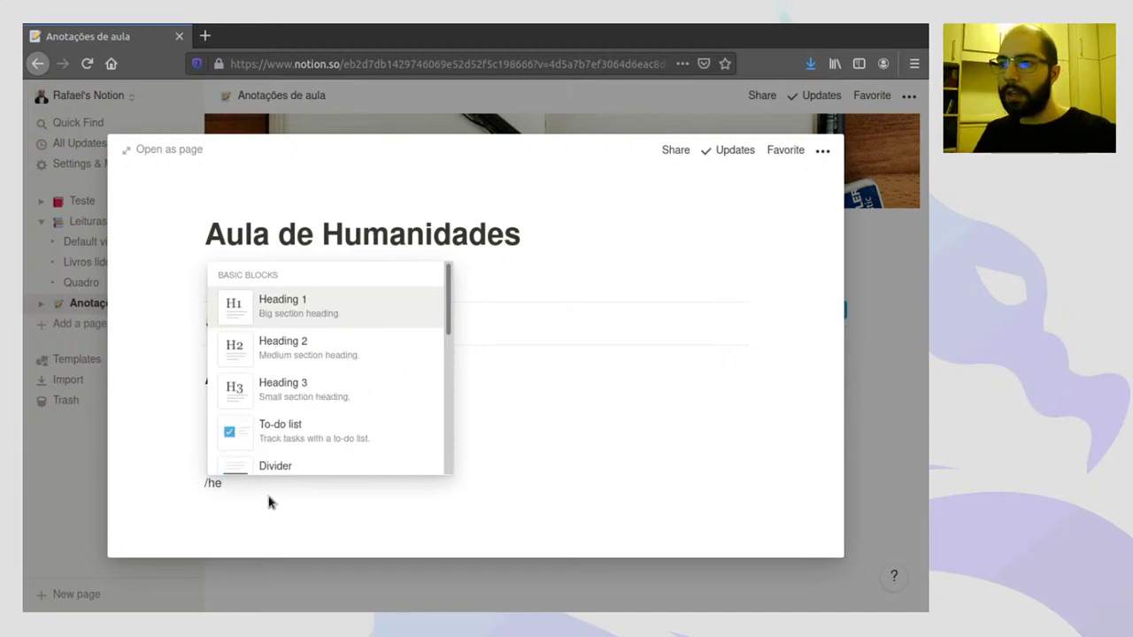
{"action": "left_click", "coordinate": [294, 363]}
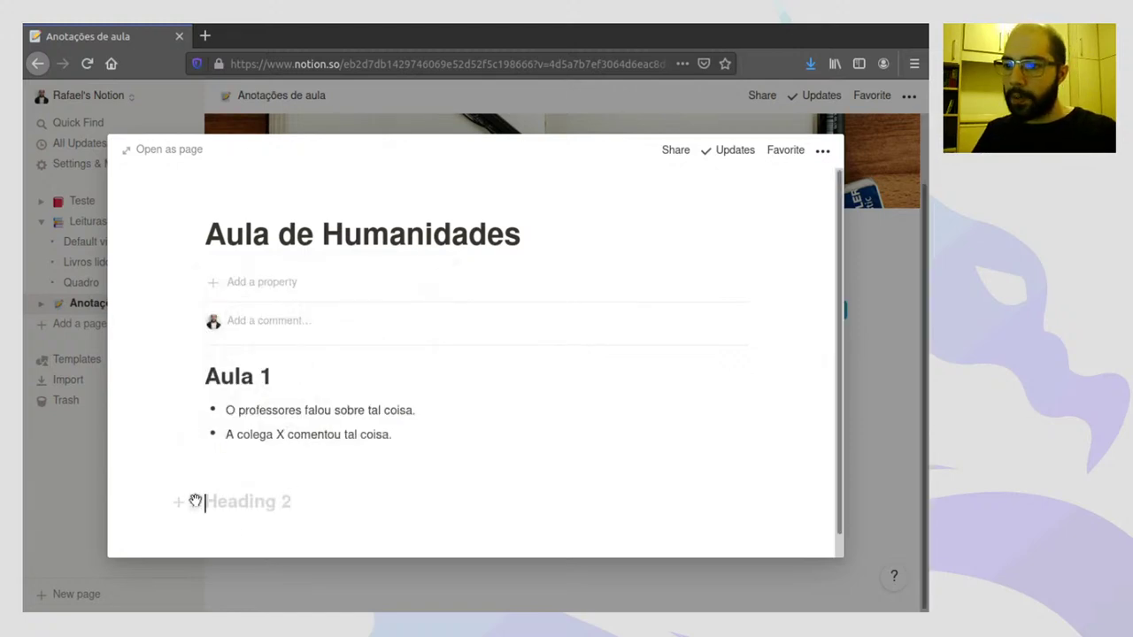
{"action": "left_click", "coordinate": [194, 501]}
{"action": "mouse_move", "coordinate": [195, 433]}
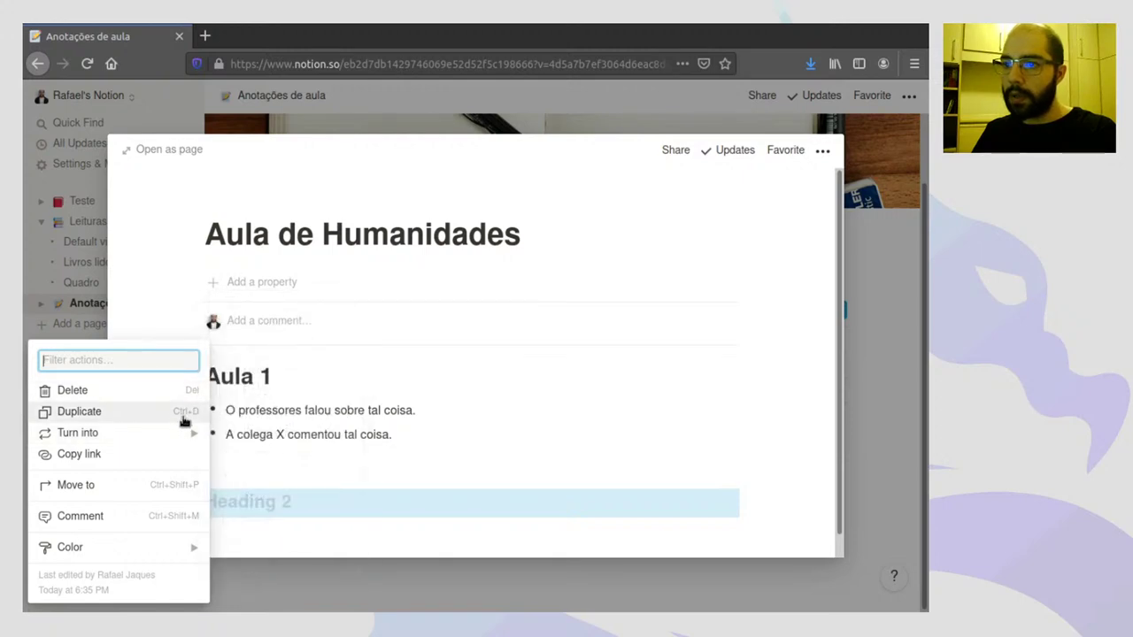
{"action": "left_click", "coordinate": [264, 326]}
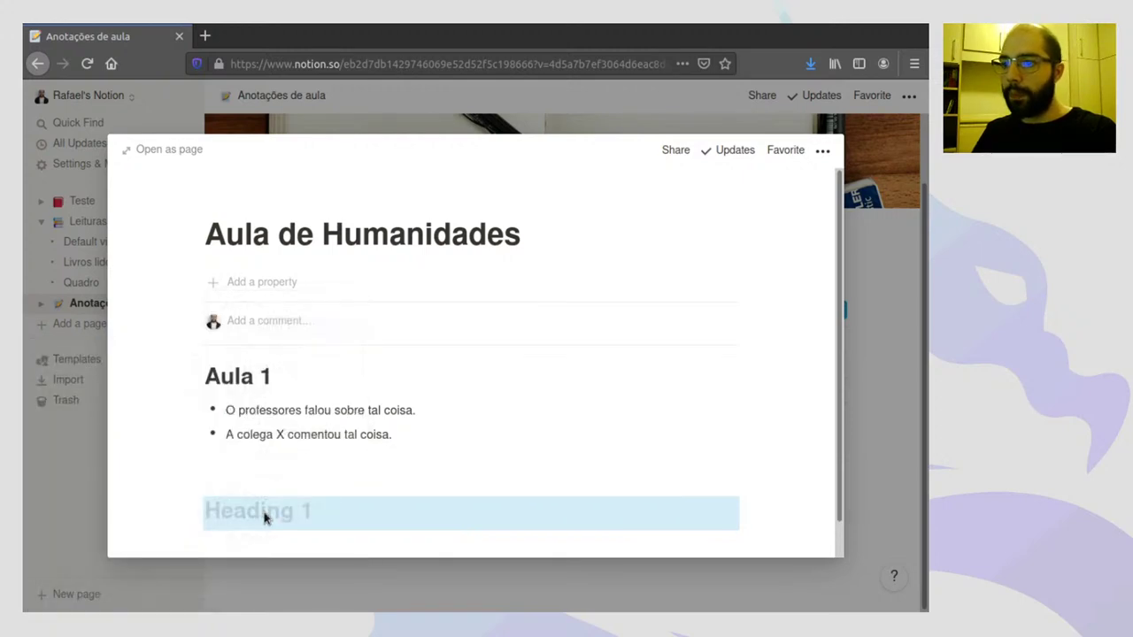
{"action": "left_click", "coordinate": [264, 518]}
{"action": "type", "text": "Aula 2"}
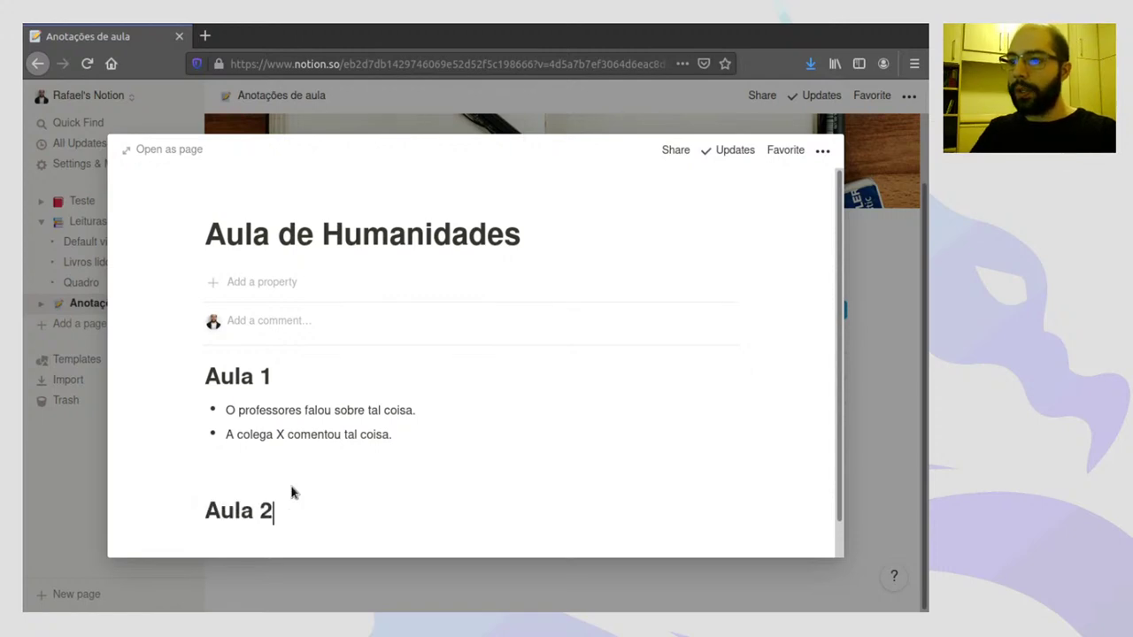
{"action": "key", "text": "Return"}
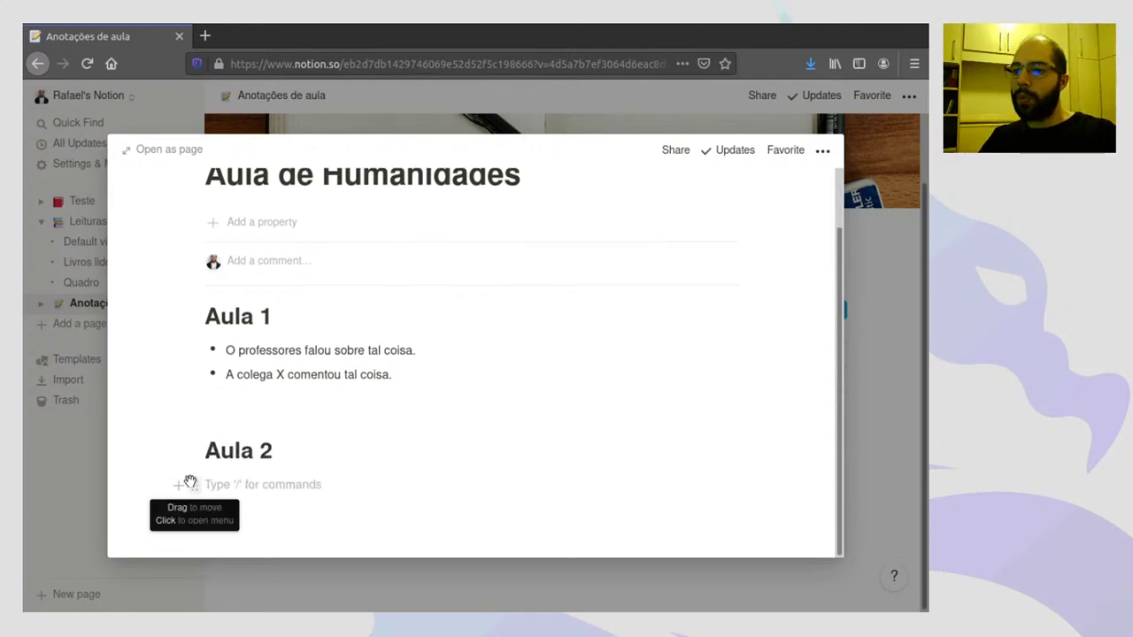
- Turn the empty block under Aula 2 into a toggle titled 'Tópicos especiais'
{"action": "left_click", "coordinate": [191, 491]}
{"action": "mouse_move", "coordinate": [156, 433]}
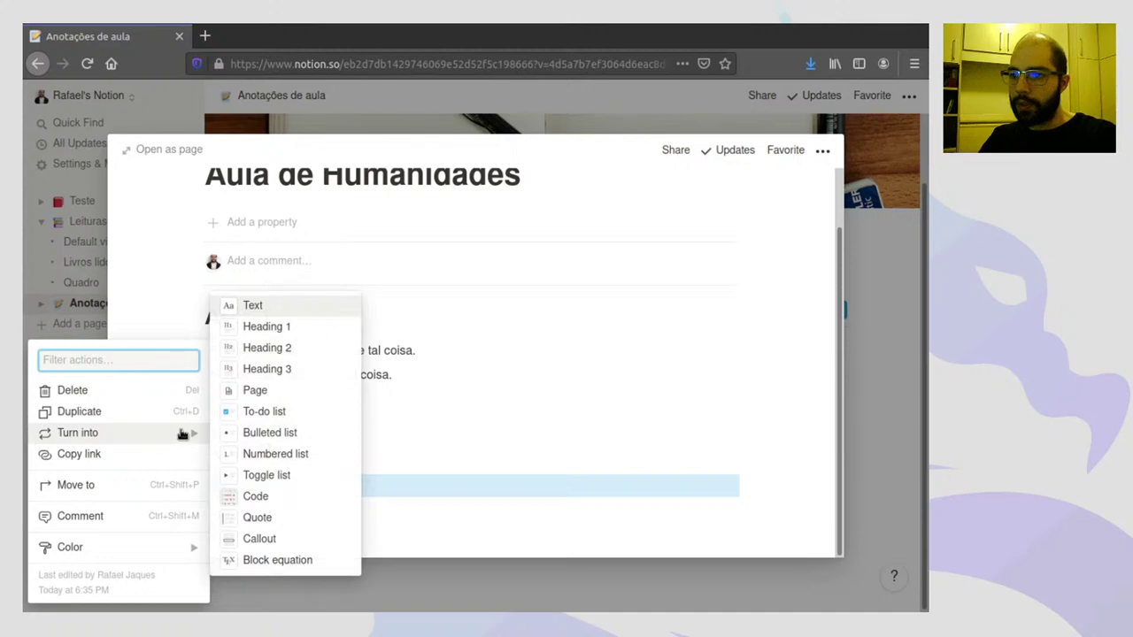
{"action": "left_click", "coordinate": [267, 479]}
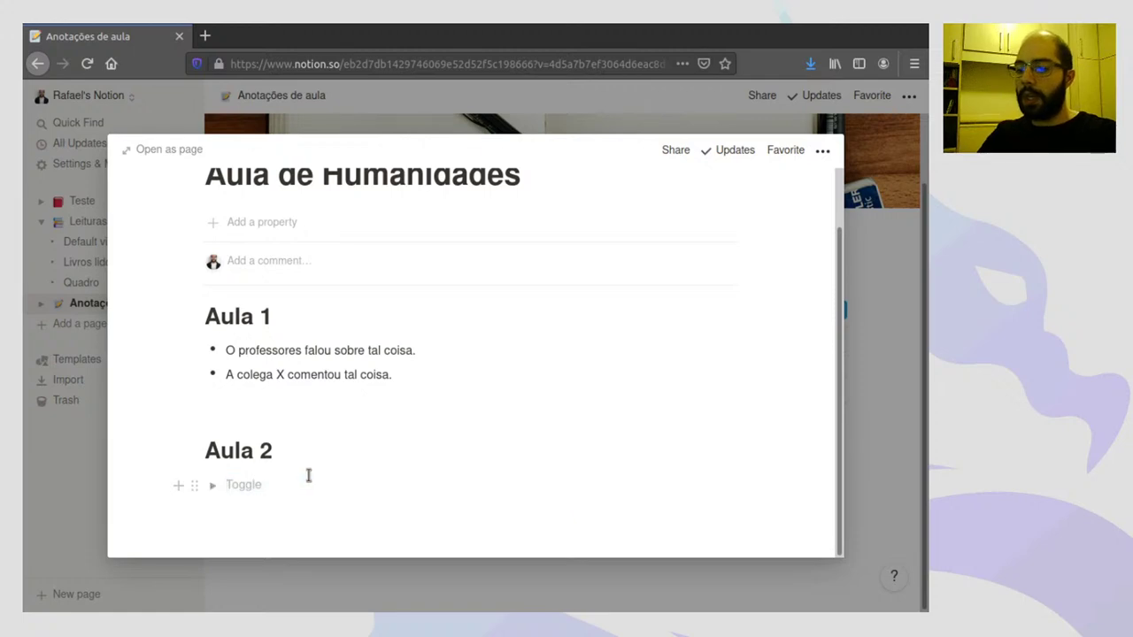
{"action": "type", "text": "Tópicos especiais"}
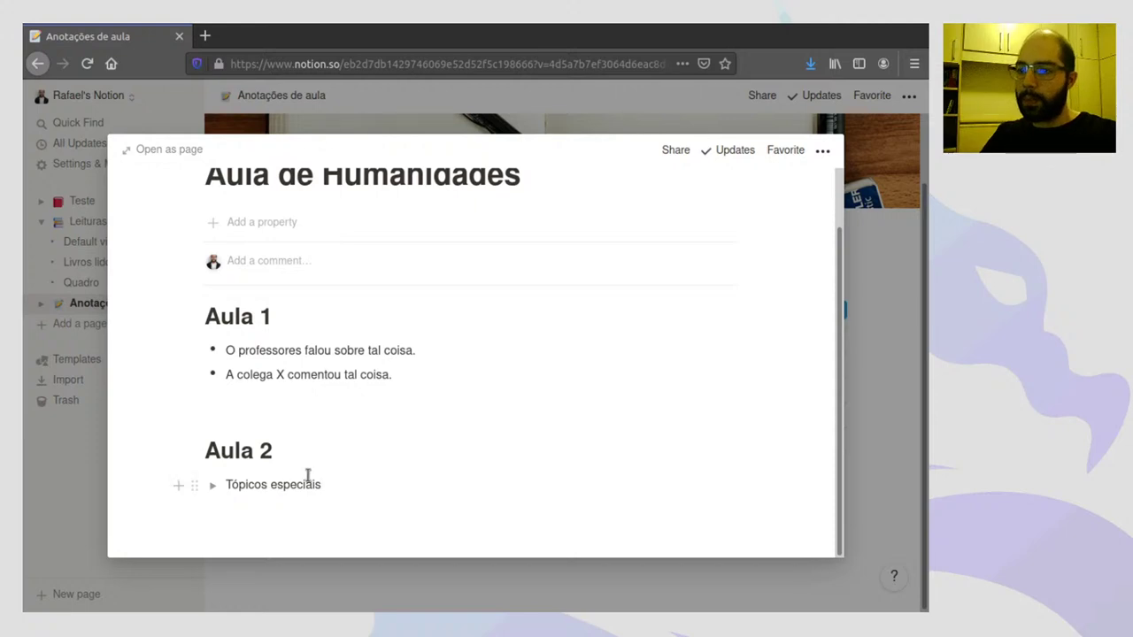
- Put 'Tópico 1' and 'Tópico 2' inside the toggle, then add an empty line below
{"action": "left_click", "coordinate": [214, 490]}
{"action": "left_click", "coordinate": [295, 490]}
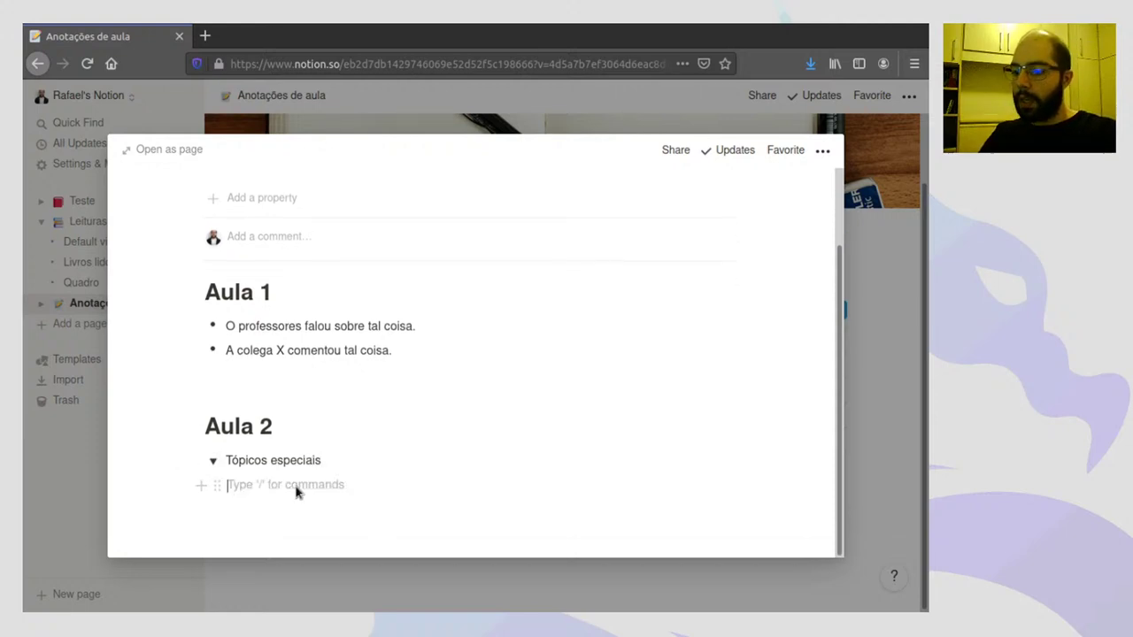
{"action": "type", "text": "Tópico 1"}
{"action": "key", "text": "Return"}
{"action": "type", "text": "T"}
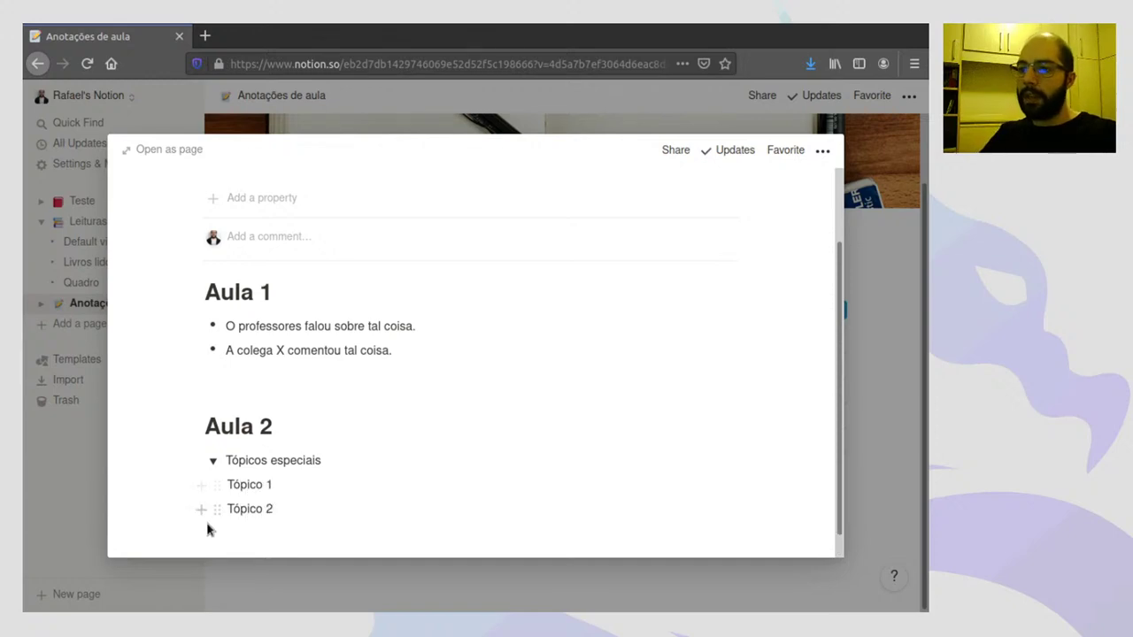
{"action": "left_click", "coordinate": [212, 460]}
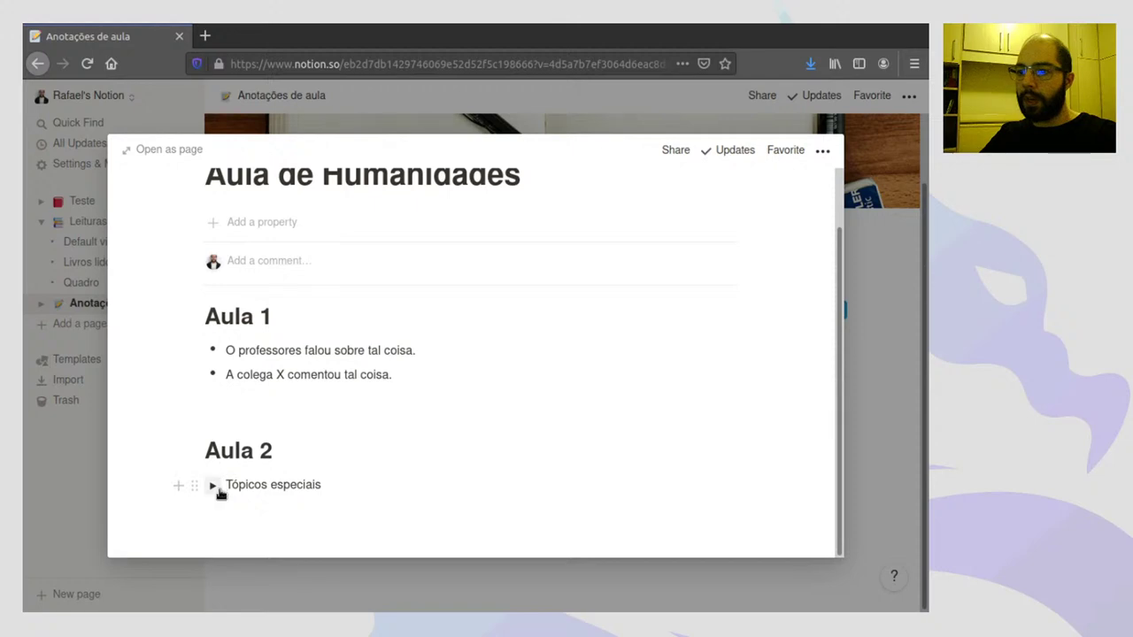
{"action": "left_click", "coordinate": [215, 487]}
{"action": "scroll", "coordinate": [266, 506], "scroll_direction": "down", "scroll_amount": 1}
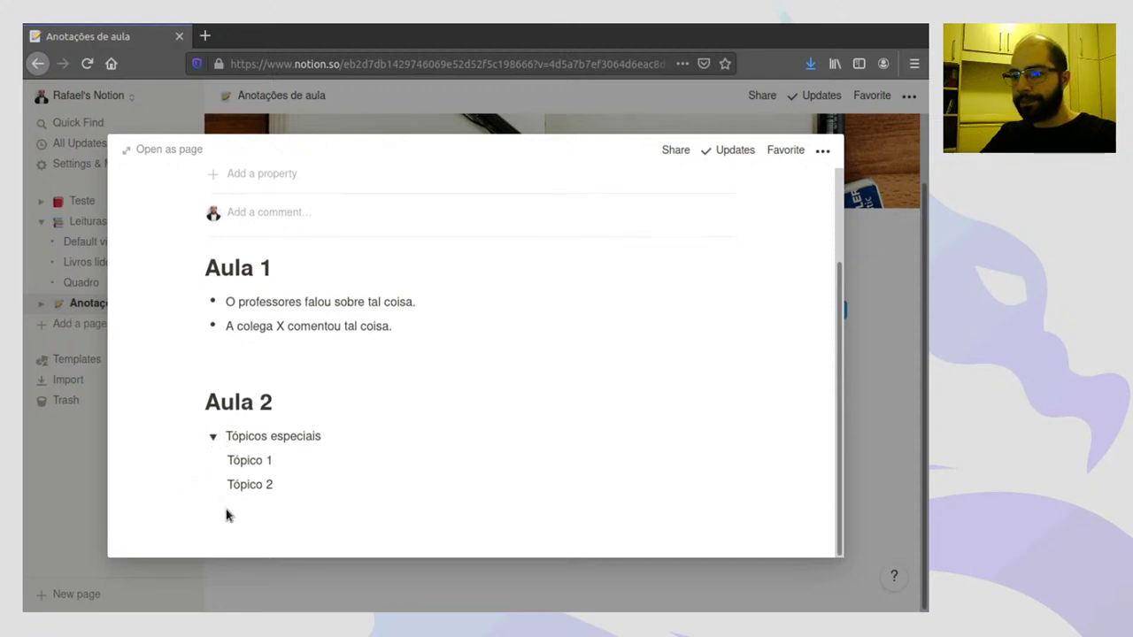
{"action": "left_click", "coordinate": [237, 512]}
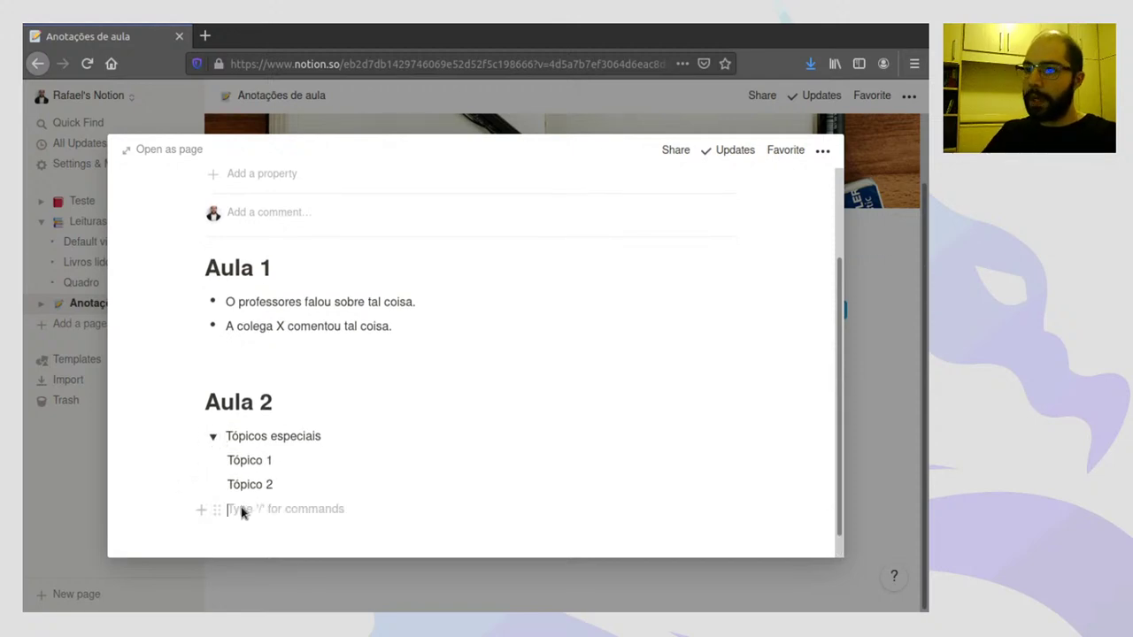
- Add a Heading 1 reading 'Aula 3' with an empty line below it
{"action": "key", "text": "Return"}
{"action": "type", "text": "/"}
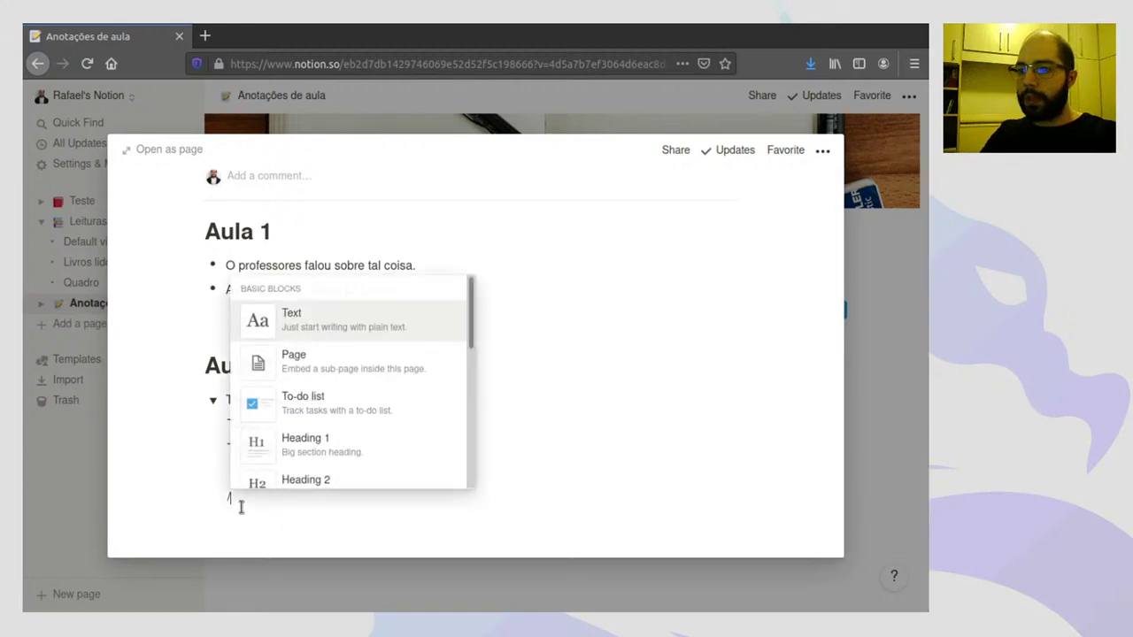
{"action": "left_click", "coordinate": [324, 463]}
{"action": "type", "text": "Aula 3"}
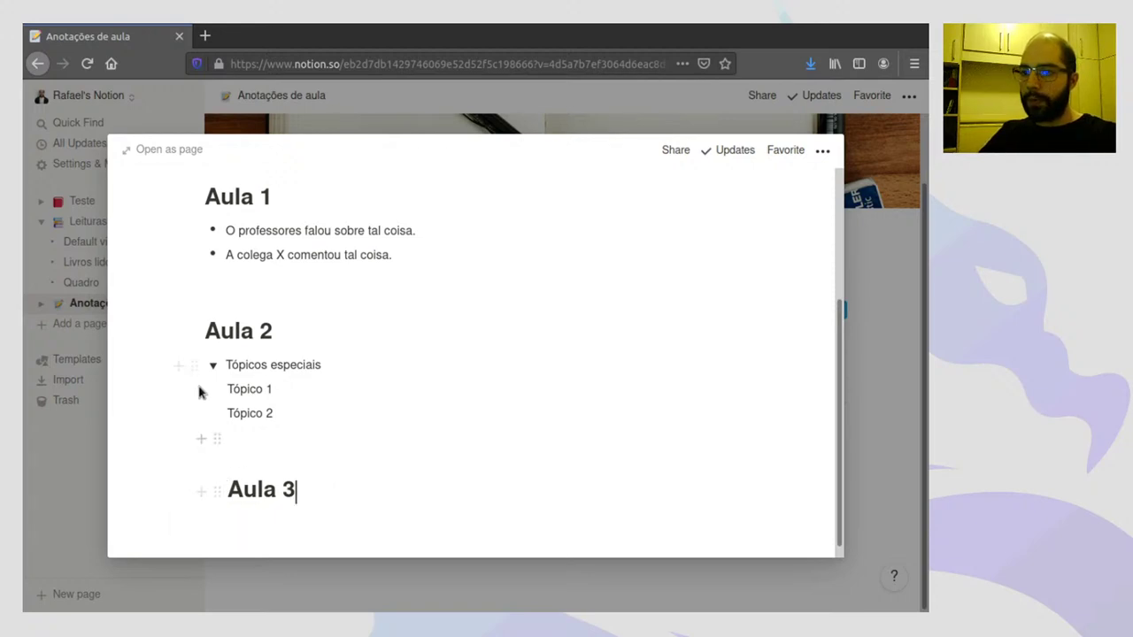
{"action": "left_click_drag", "start_coordinate": [223, 490], "coordinate": [221, 490]}
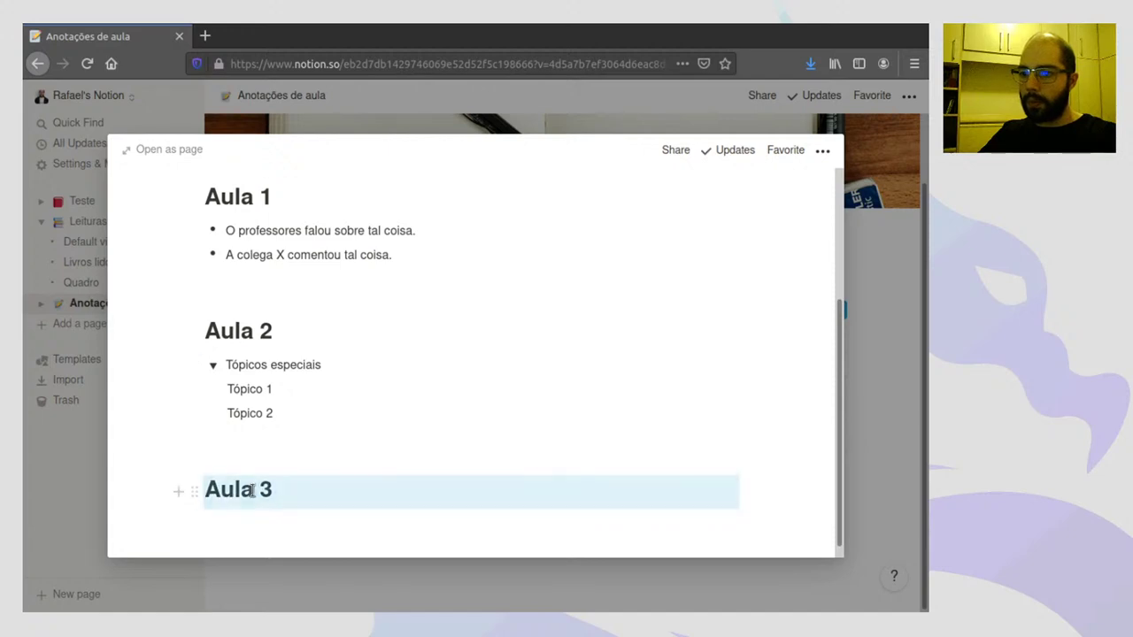
{"action": "left_click", "coordinate": [241, 490]}
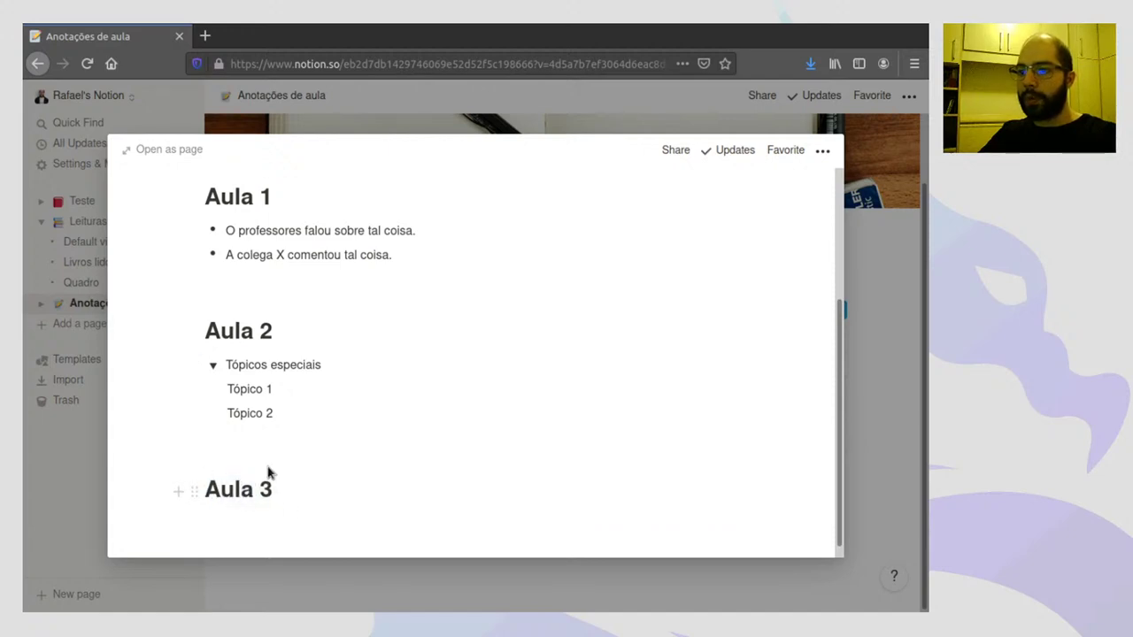
{"action": "key", "text": "End"}
{"action": "key", "text": "Return"}
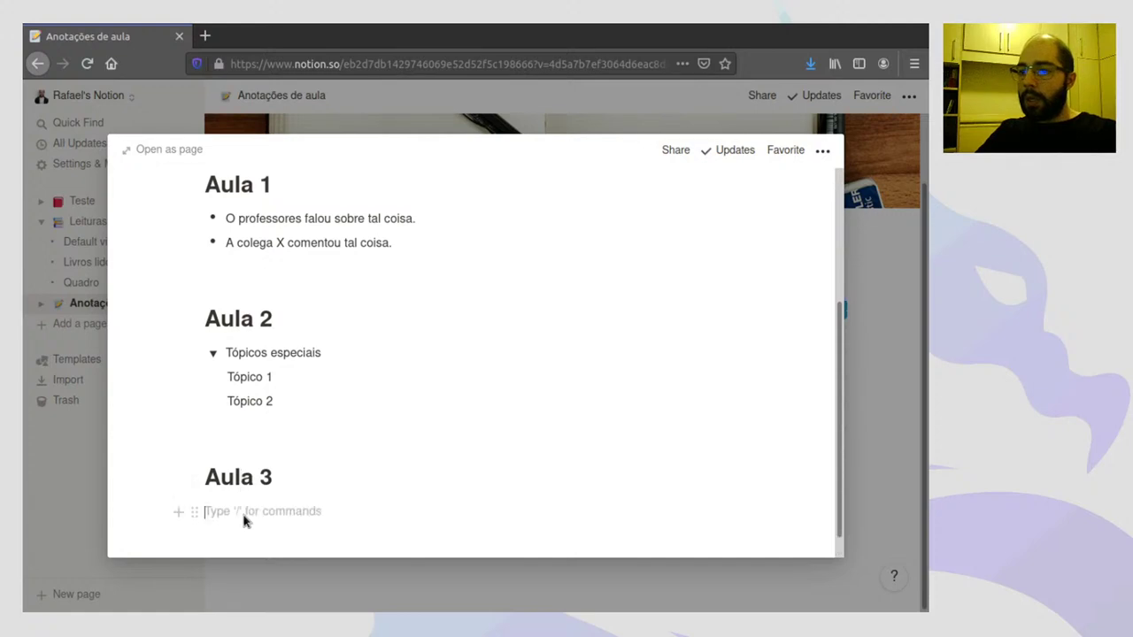
- Browse the block type list and close it without inserting anything
{"action": "left_click", "coordinate": [180, 513]}
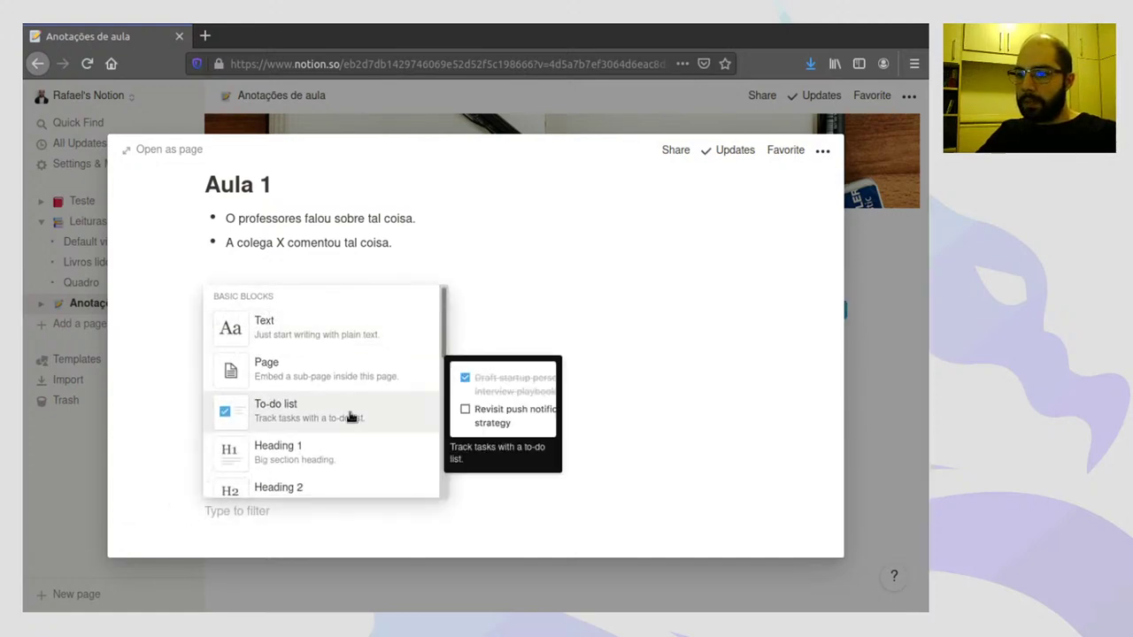
{"action": "scroll", "coordinate": [350, 412], "scroll_direction": "down", "scroll_amount": 3}
{"action": "scroll", "coordinate": [351, 412], "scroll_direction": "down", "scroll_amount": 3}
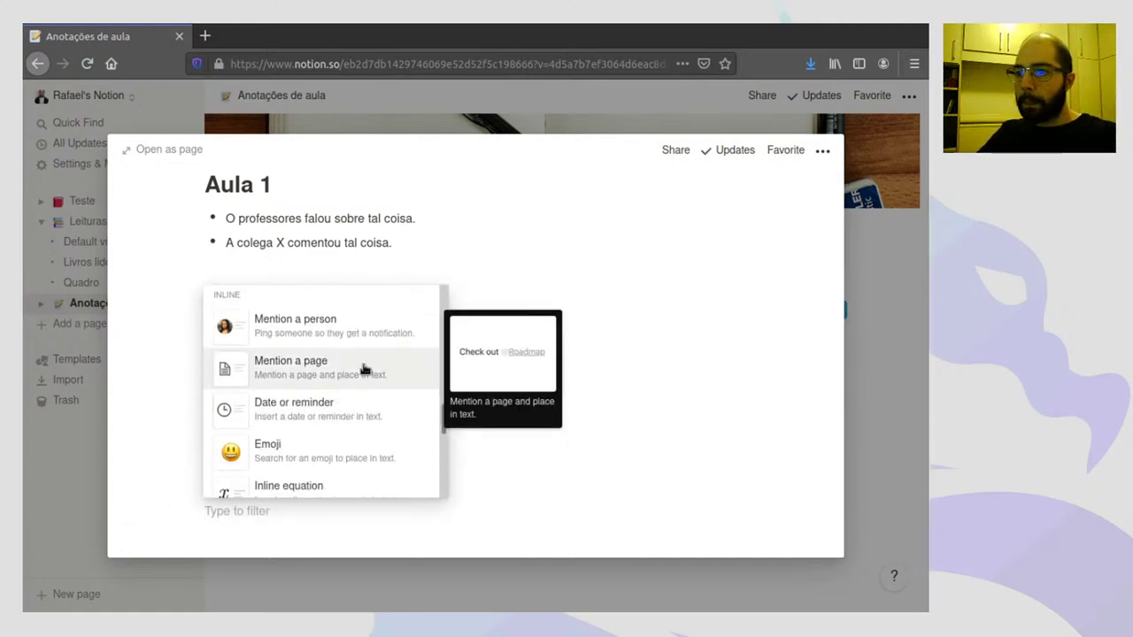
{"action": "scroll", "coordinate": [364, 372], "scroll_direction": "down", "scroll_amount": 2}
{"action": "scroll", "coordinate": [364, 371], "scroll_direction": "down", "scroll_amount": 5}
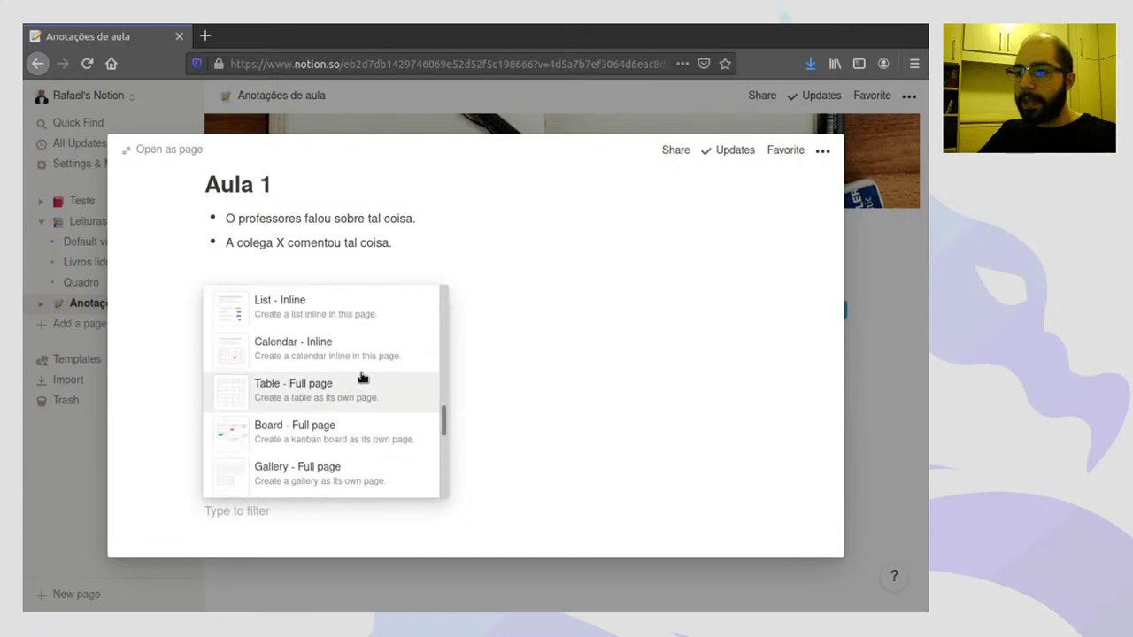
{"action": "scroll", "coordinate": [362, 378], "scroll_direction": "up", "scroll_amount": 8}
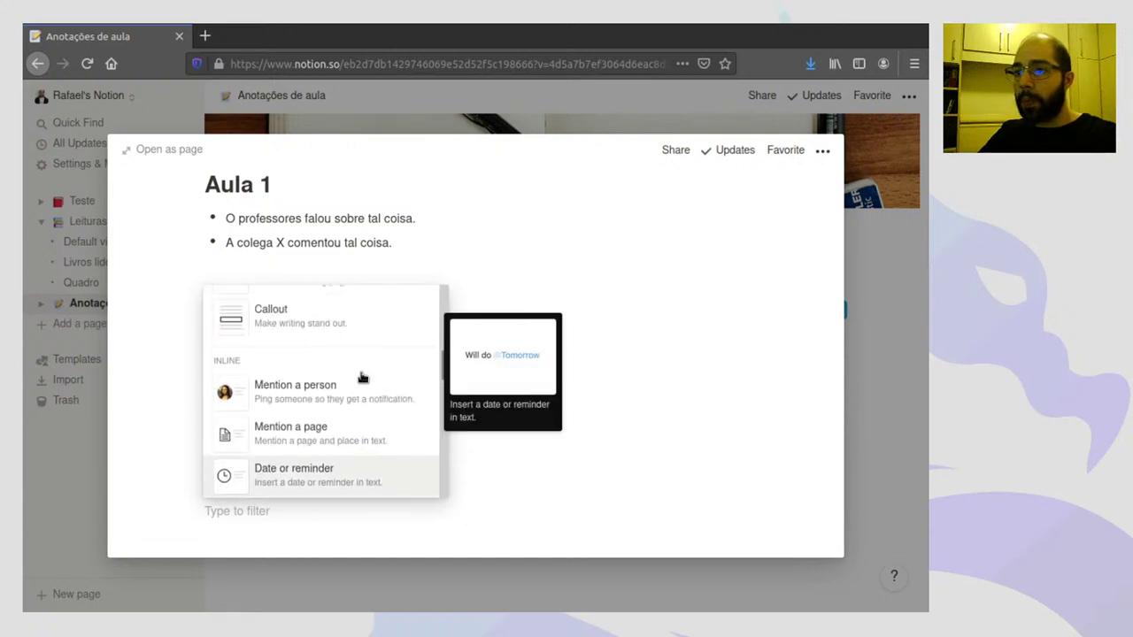
{"action": "left_click", "coordinate": [159, 441]}
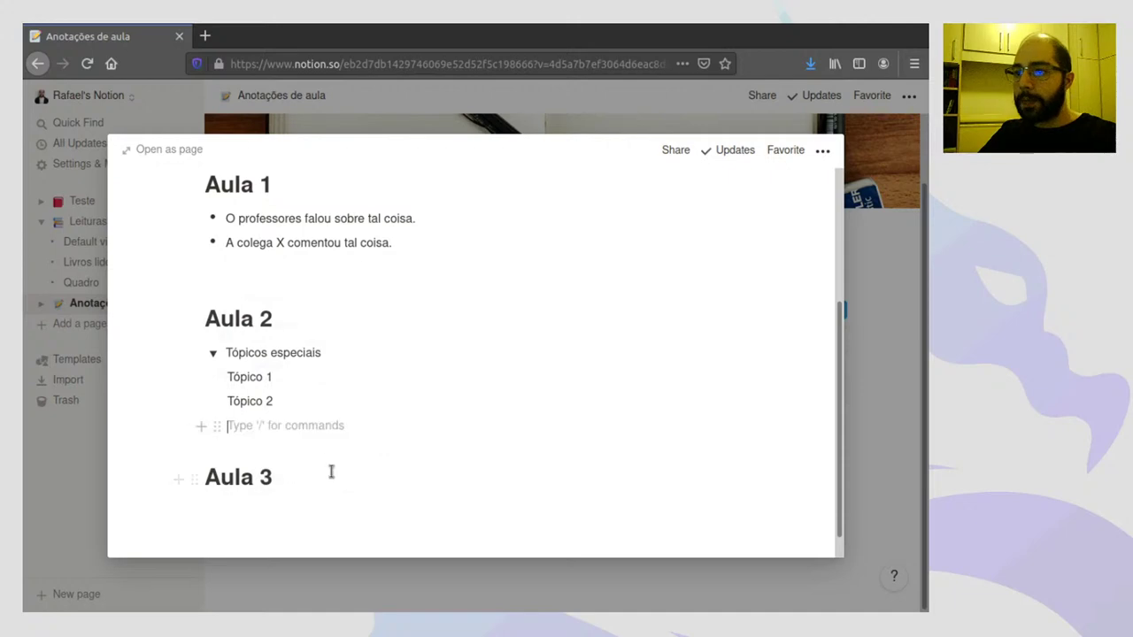
- Name the empty table row 'Aula de Física' and open it as a page
{"action": "left_click", "coordinate": [881, 268]}
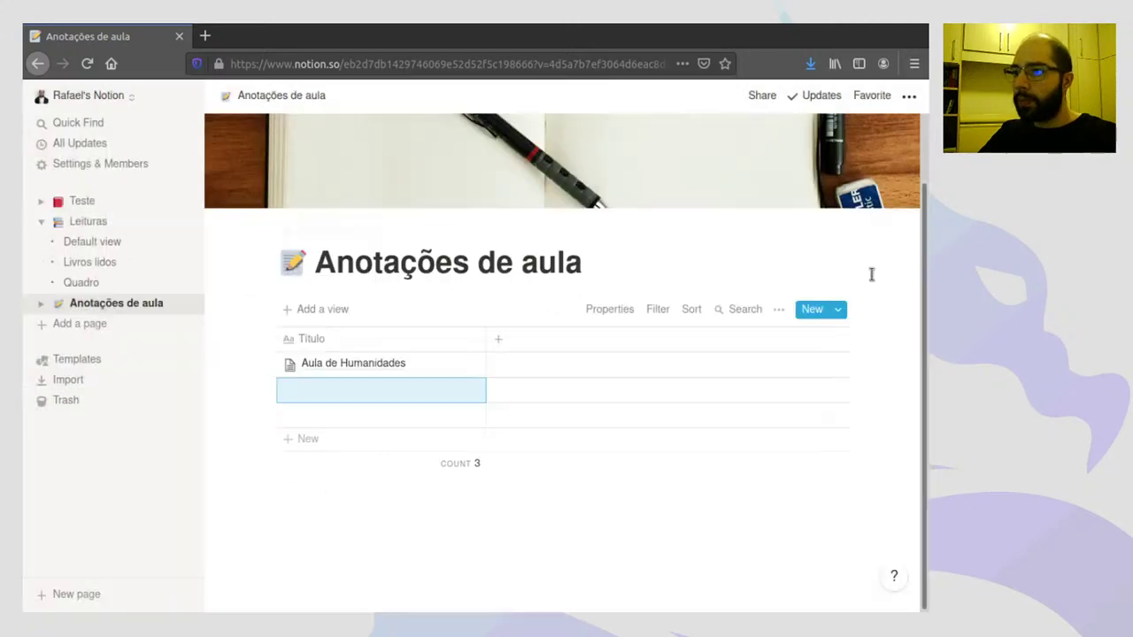
{"action": "left_click", "coordinate": [354, 393]}
{"action": "type", "text": "Aula de"}
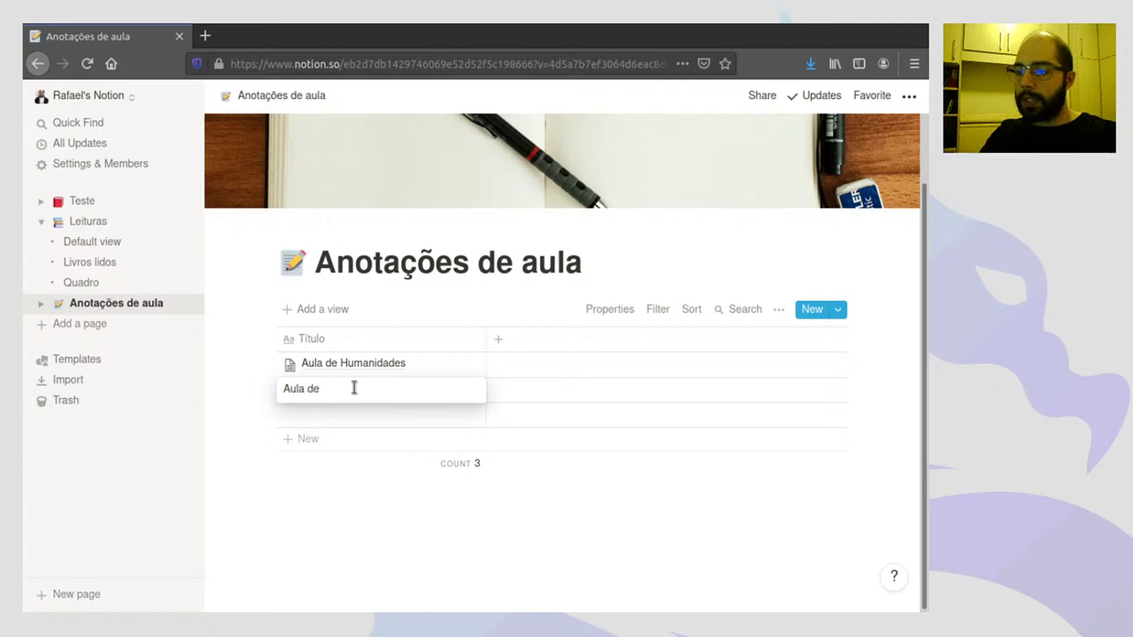
{"action": "type", "text": " Físic"}
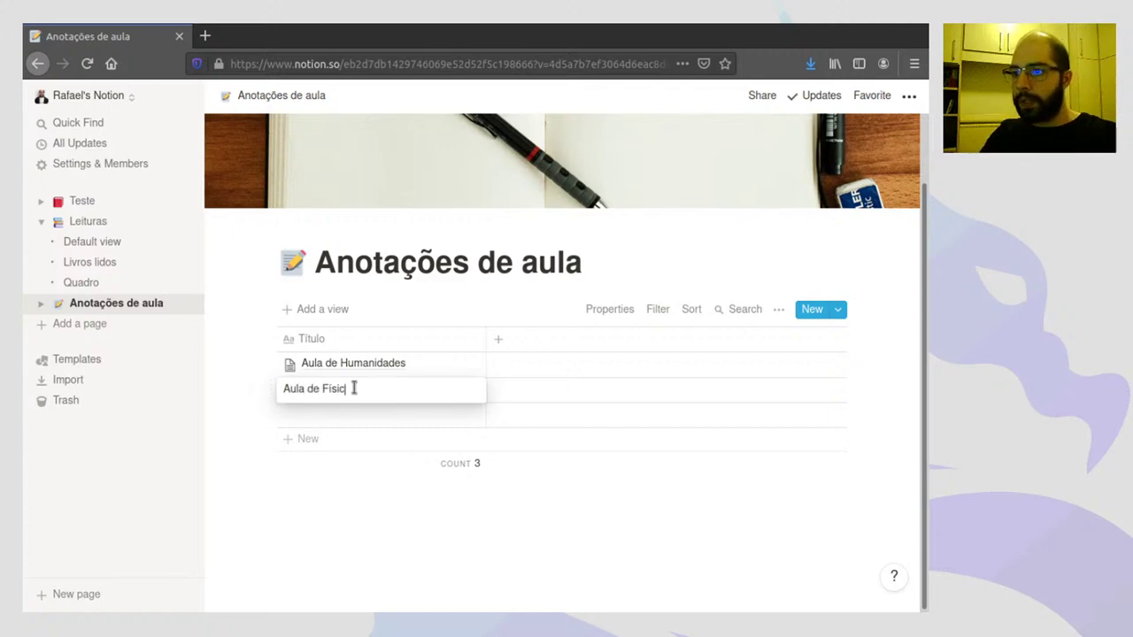
{"action": "type", "text": "a"}
{"action": "key", "text": "Return"}
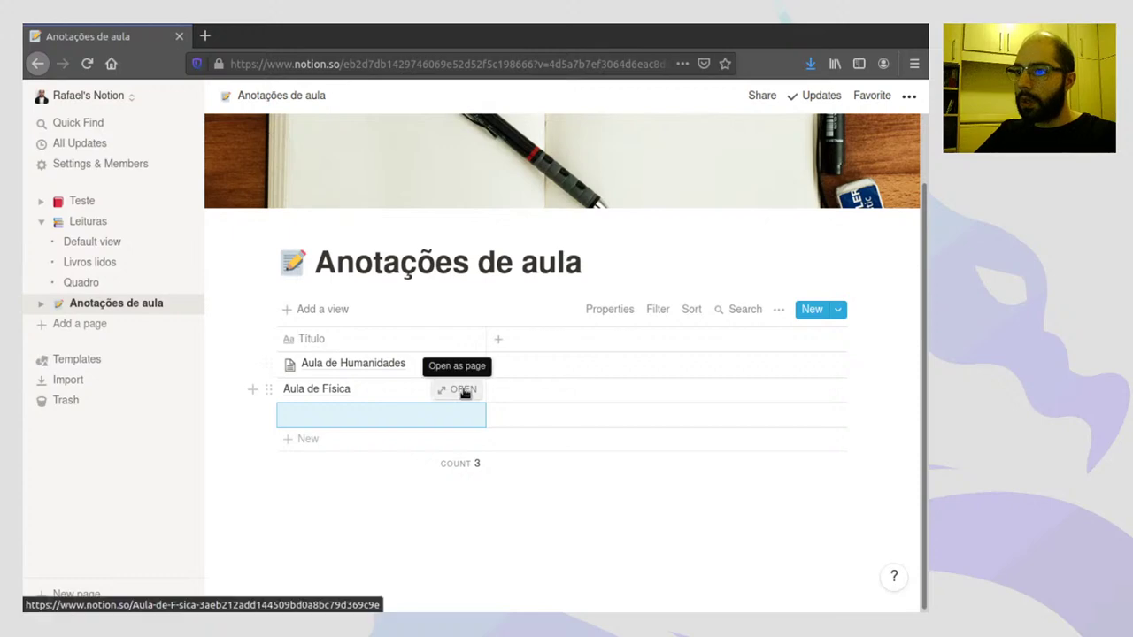
{"action": "left_click", "coordinate": [464, 392]}
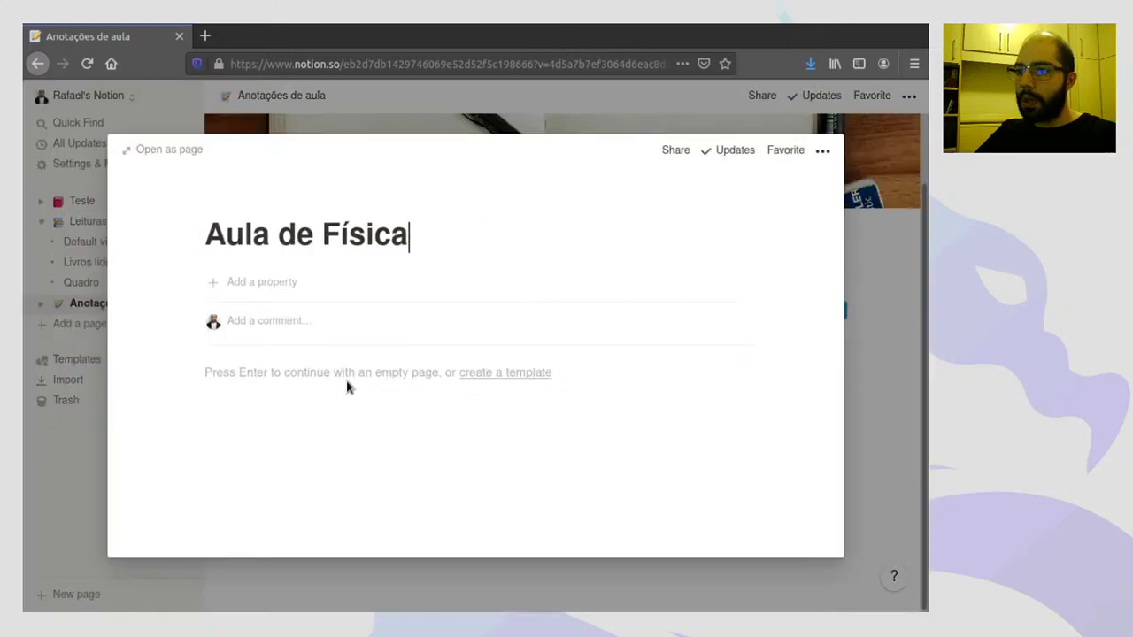
- Write 'Teste' in the Aula de Física page body
{"action": "left_click", "coordinate": [314, 374]}
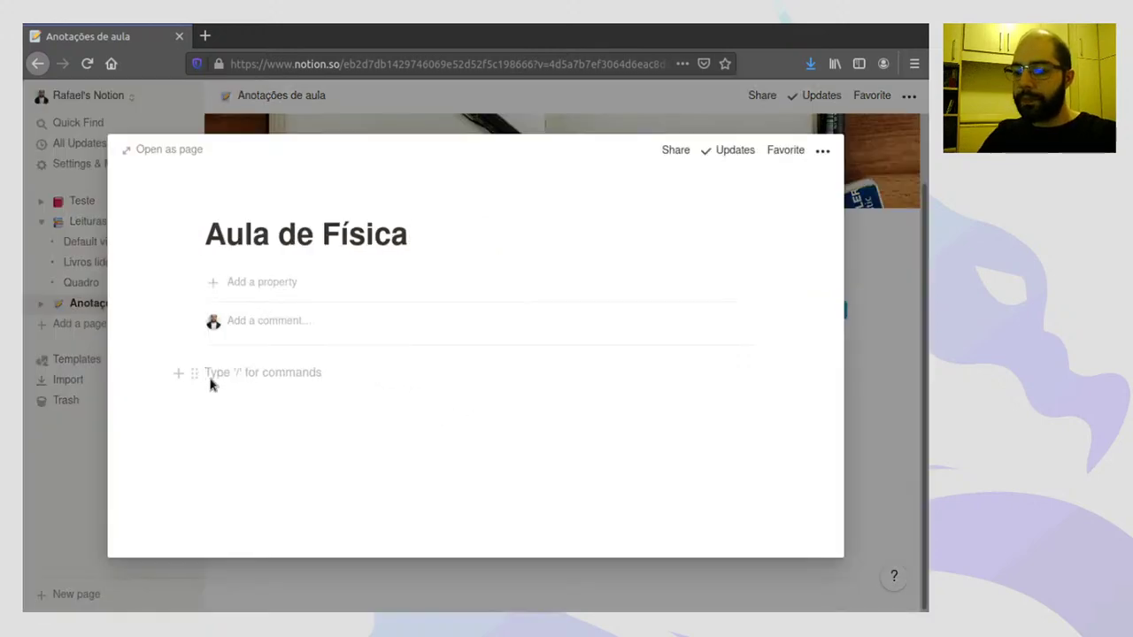
{"action": "type", "text": "A"}
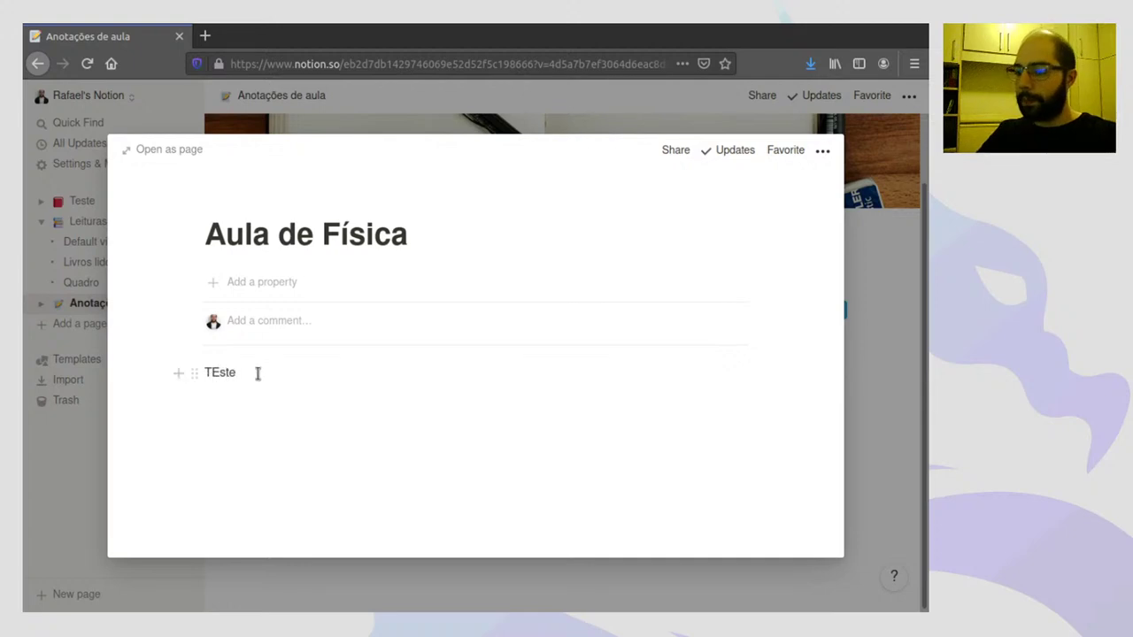
{"action": "key", "text": "shift+Right"}
{"action": "type", "text": "e"}
- Make 'Teste' bold and italic, add empty lines, and close the page
{"action": "key", "text": "ctrl+a"}
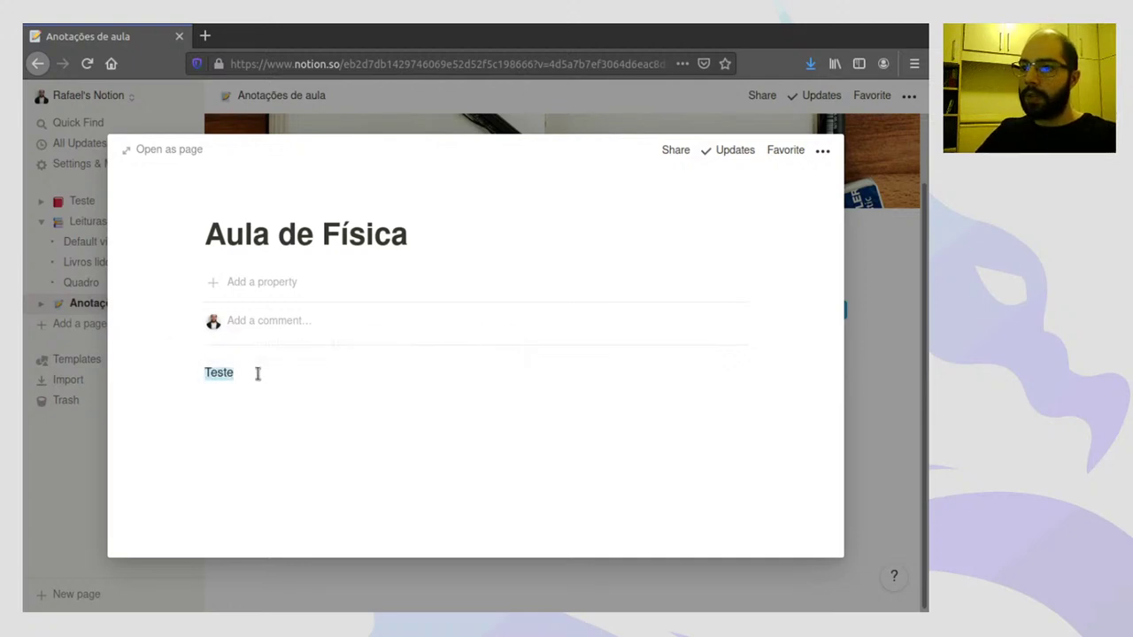
{"action": "left_click", "coordinate": [302, 346]}
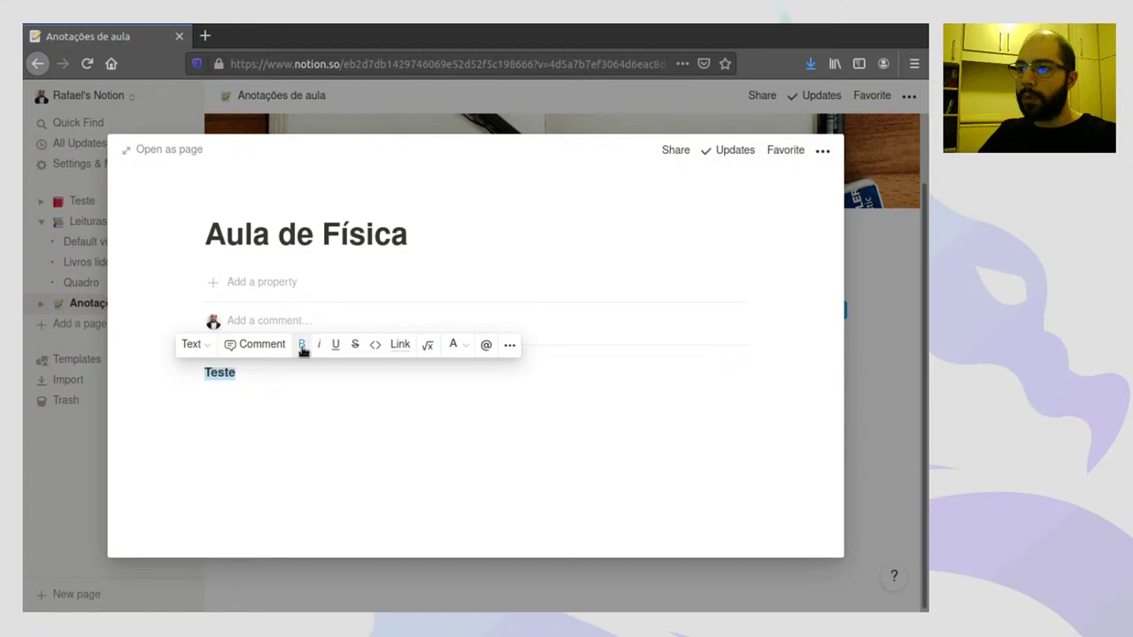
{"action": "left_click", "coordinate": [191, 344]}
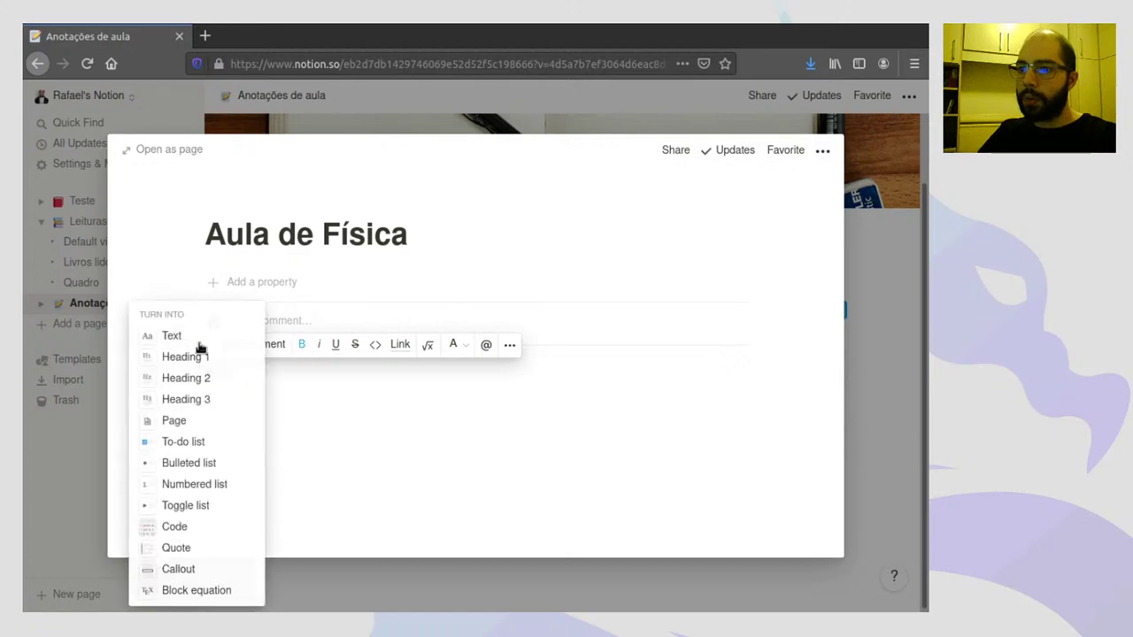
{"action": "left_click", "coordinate": [321, 350]}
{"action": "left_click", "coordinate": [323, 350]}
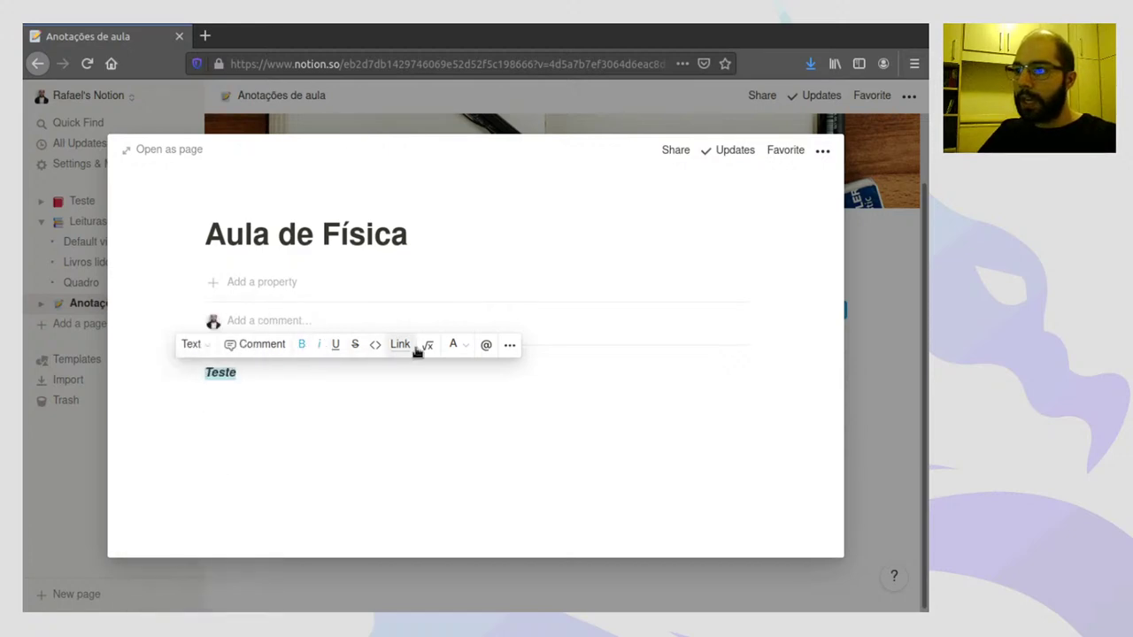
{"action": "left_click", "coordinate": [360, 407]}
{"action": "key", "text": "Return"}
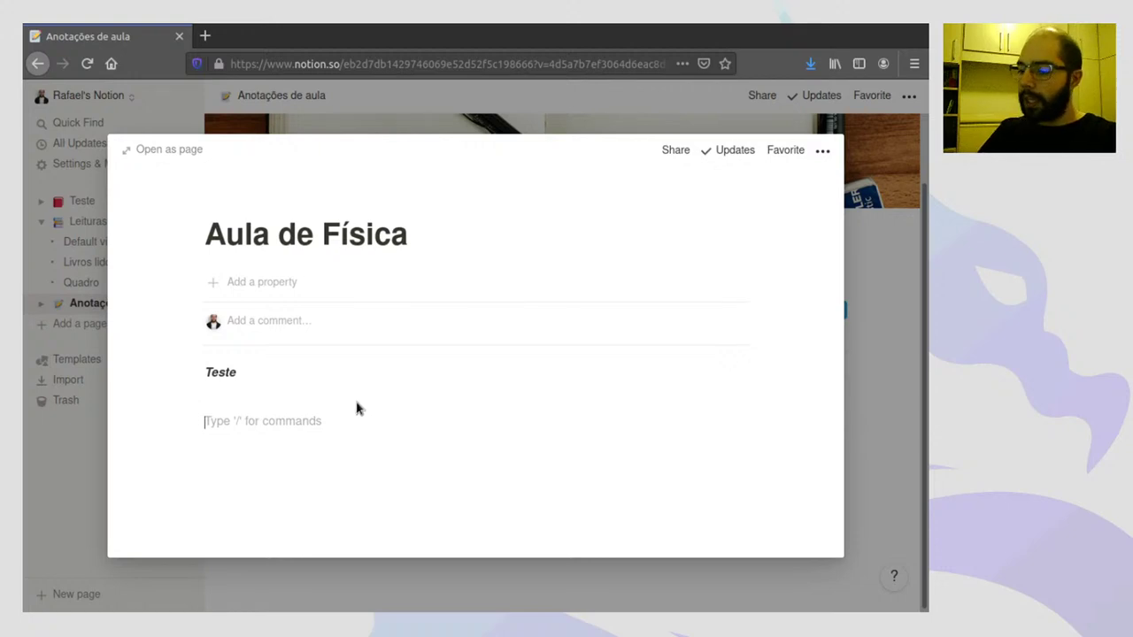
{"action": "left_click", "coordinate": [847, 292]}
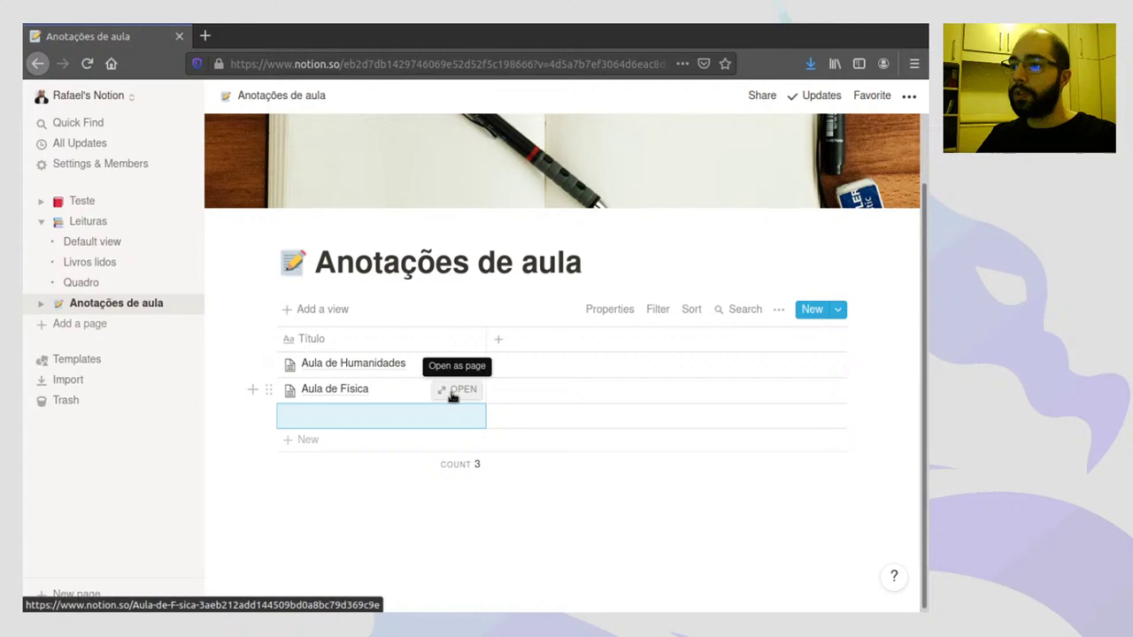
- Start the sentence 'Tal coisa que' on the line below Teste in Aula de Física
{"action": "left_click", "coordinate": [452, 393]}
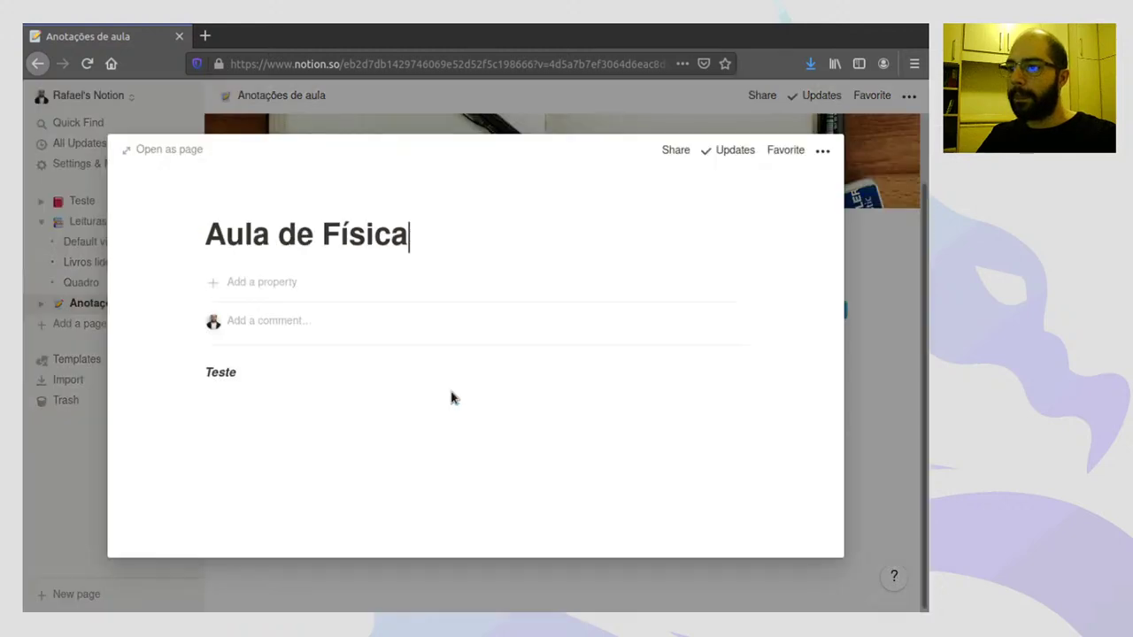
{"action": "left_click", "coordinate": [307, 407]}
{"action": "type", "text": "Tal coisa que a professora fal"}
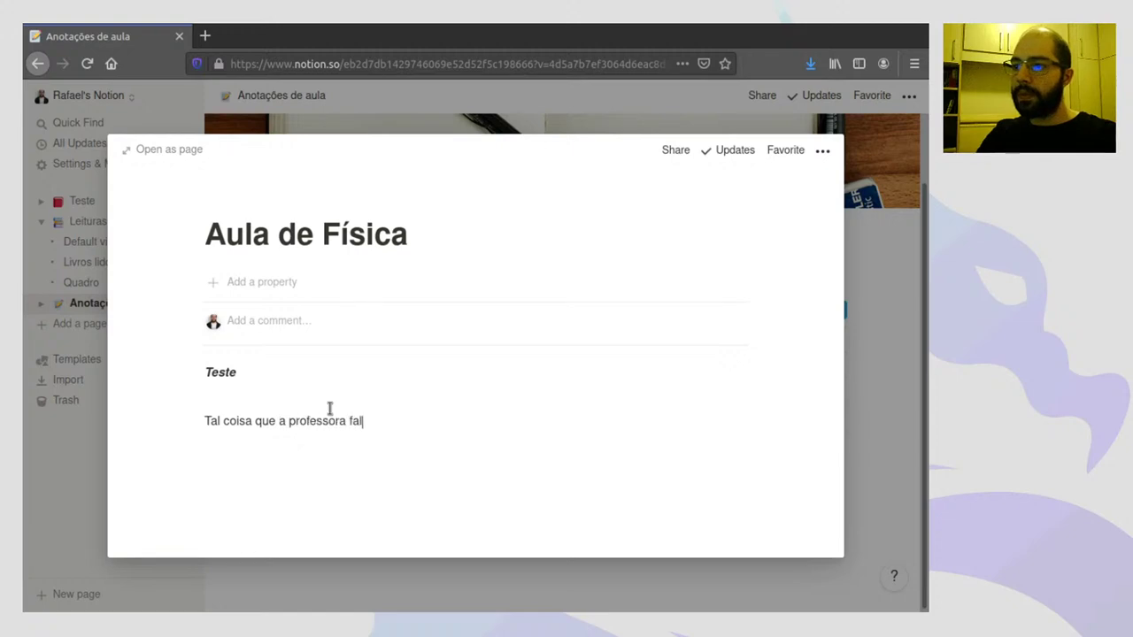
{"action": "type", "text": "@Aula"}
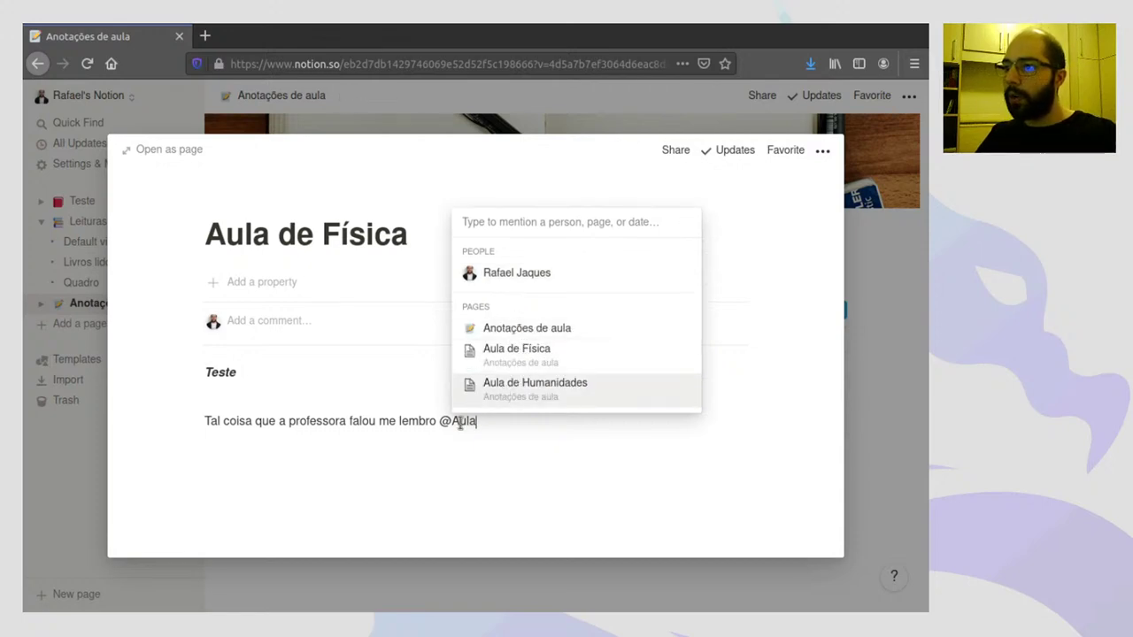
{"action": "left_click_drag", "start_coordinate": [452, 423], "coordinate": [493, 419]}
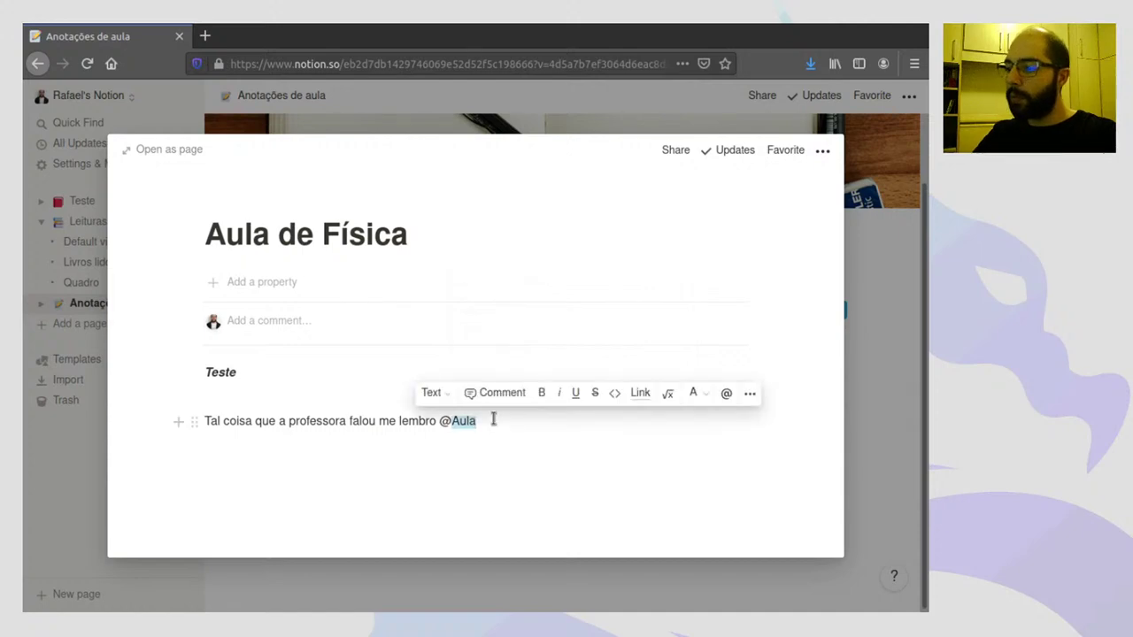
{"action": "key", "text": "BackSpace"}
{"action": "key", "text": "BackSpace"}
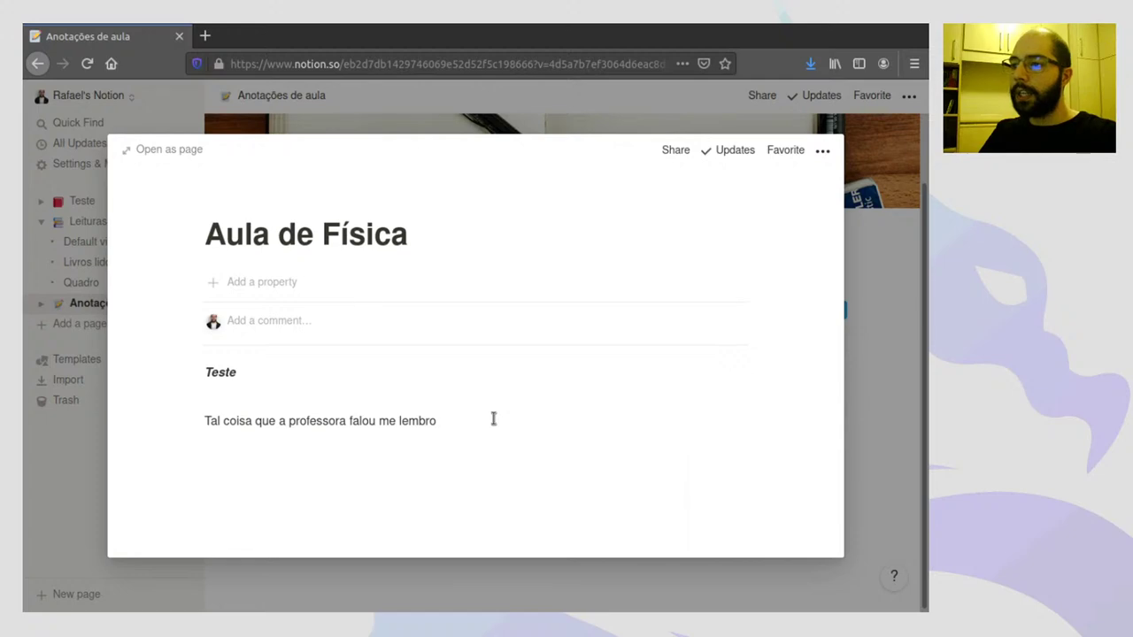
- Add an @ mention of Aula de Humanidades, correct 'lembro' to 'lembrou', and follow the mention
{"action": "type", "text": "@"}
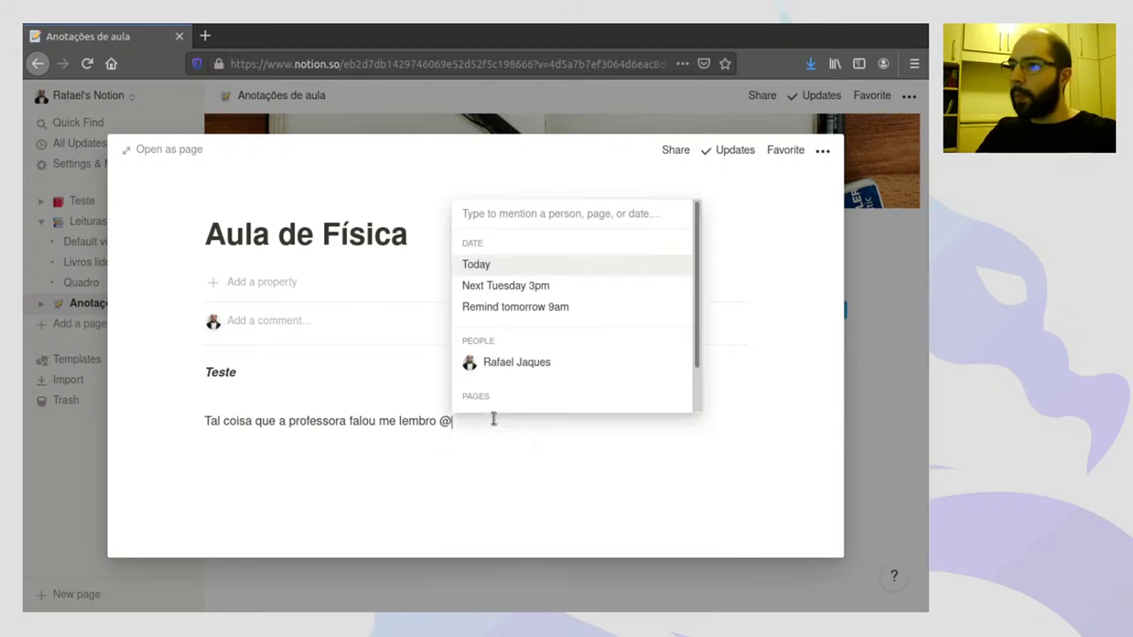
{"action": "scroll", "coordinate": [516, 350], "scroll_direction": "down", "scroll_amount": 1}
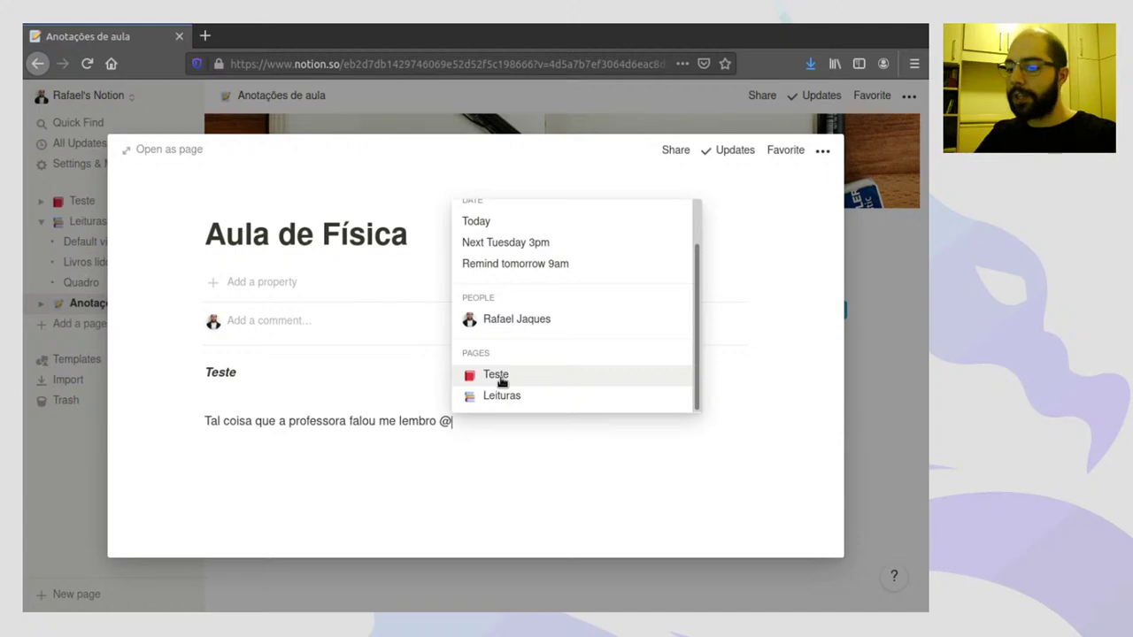
{"action": "type", "text": "aula"}
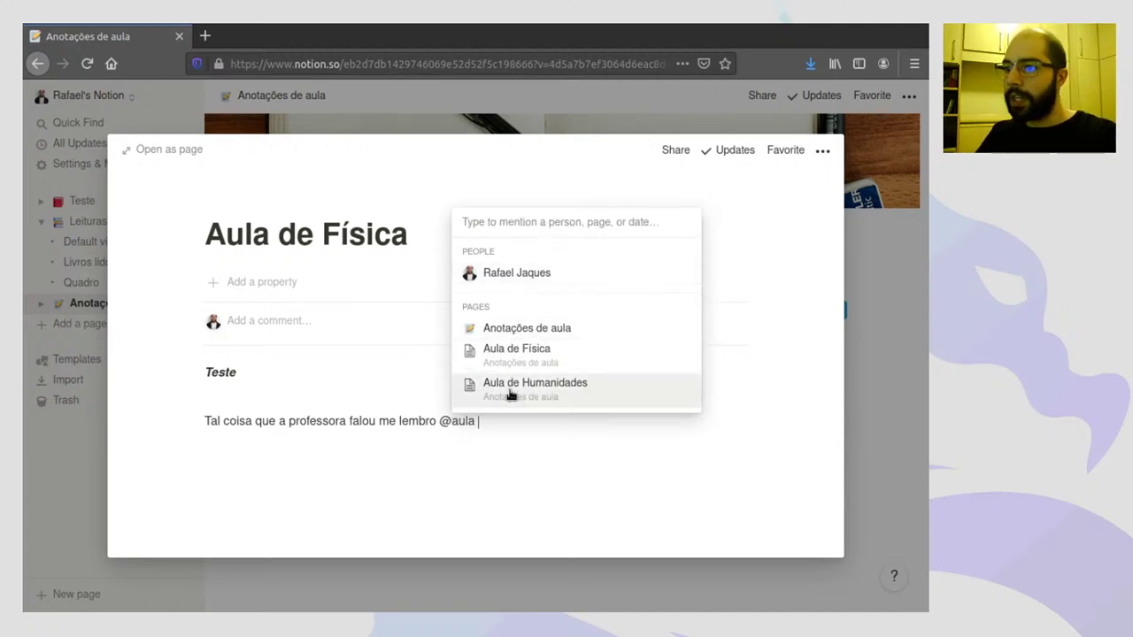
{"action": "left_click", "coordinate": [510, 395]}
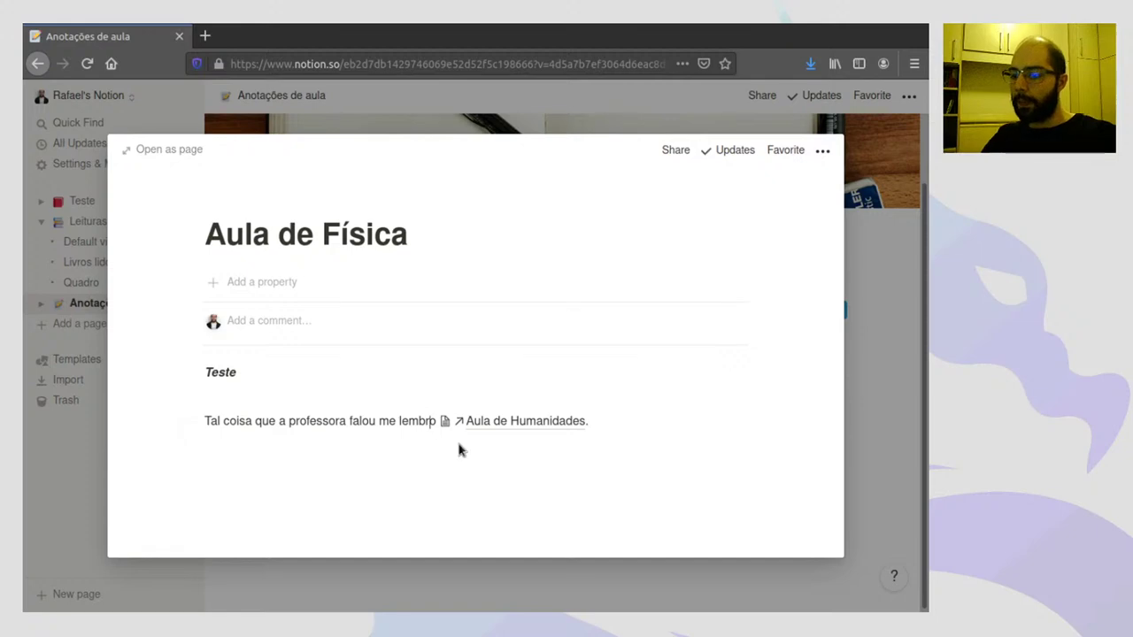
{"action": "type", "text": "u"}
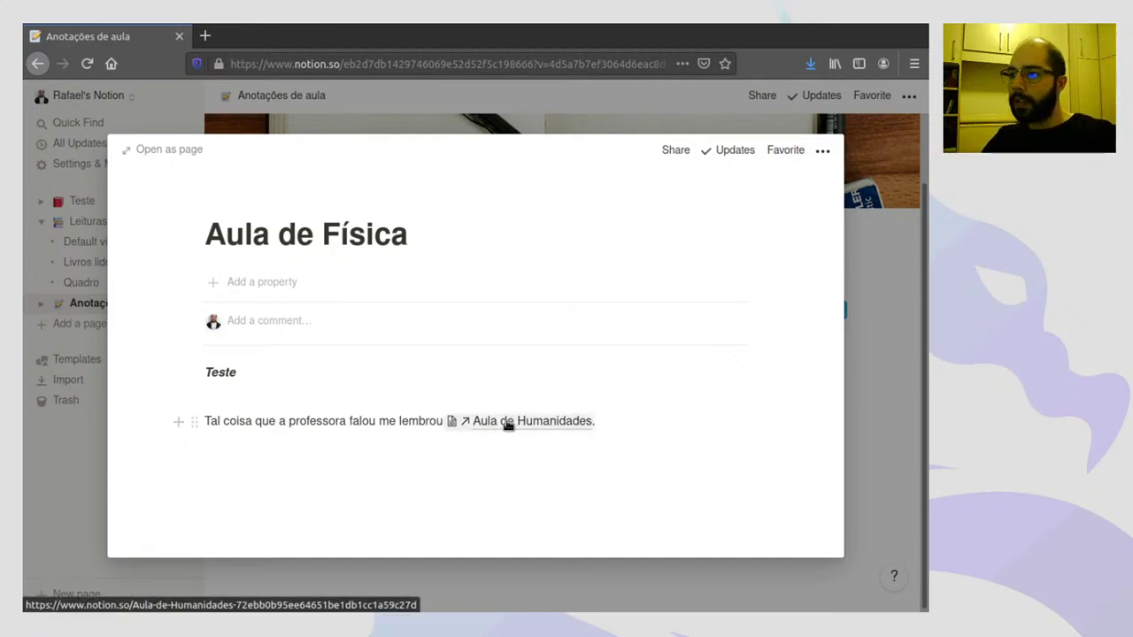
{"action": "left_click", "coordinate": [507, 424]}
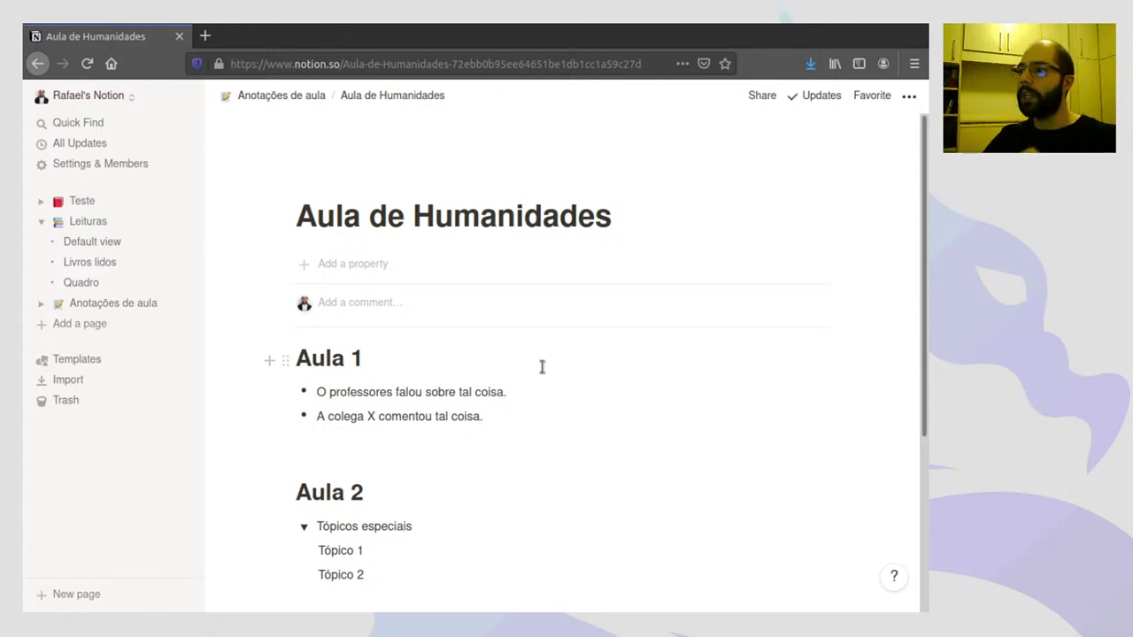
- Go back to Anotações de aula and open Aula de Humanidades in preview, scrolled to Aula 3
{"action": "scroll", "coordinate": [448, 354], "scroll_direction": "down", "scroll_amount": 3}
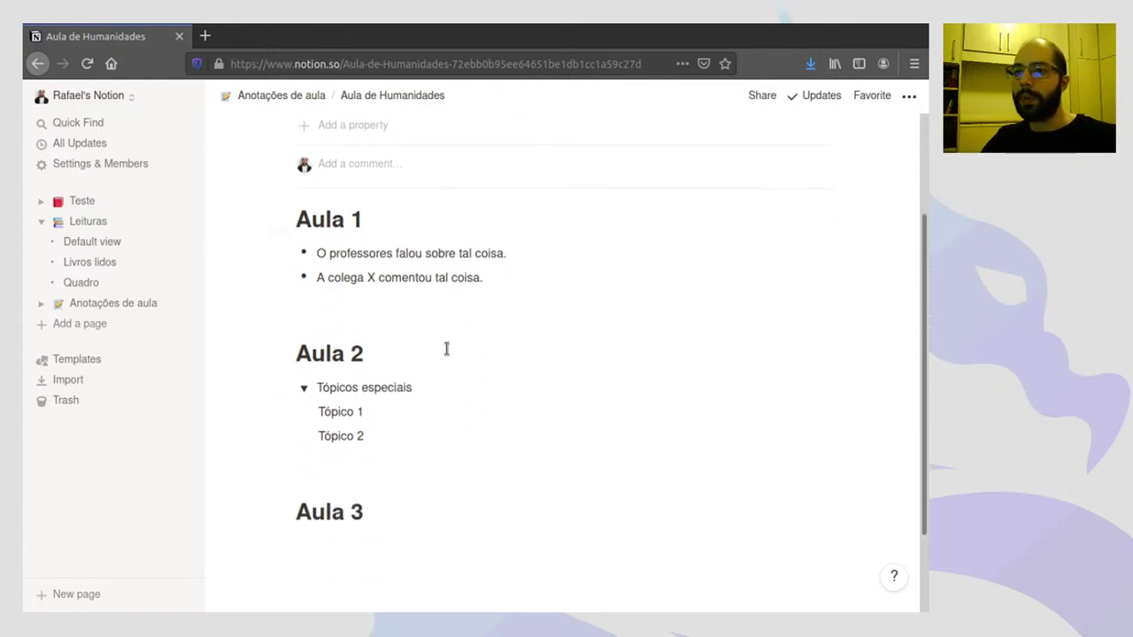
{"action": "left_click", "coordinate": [97, 304]}
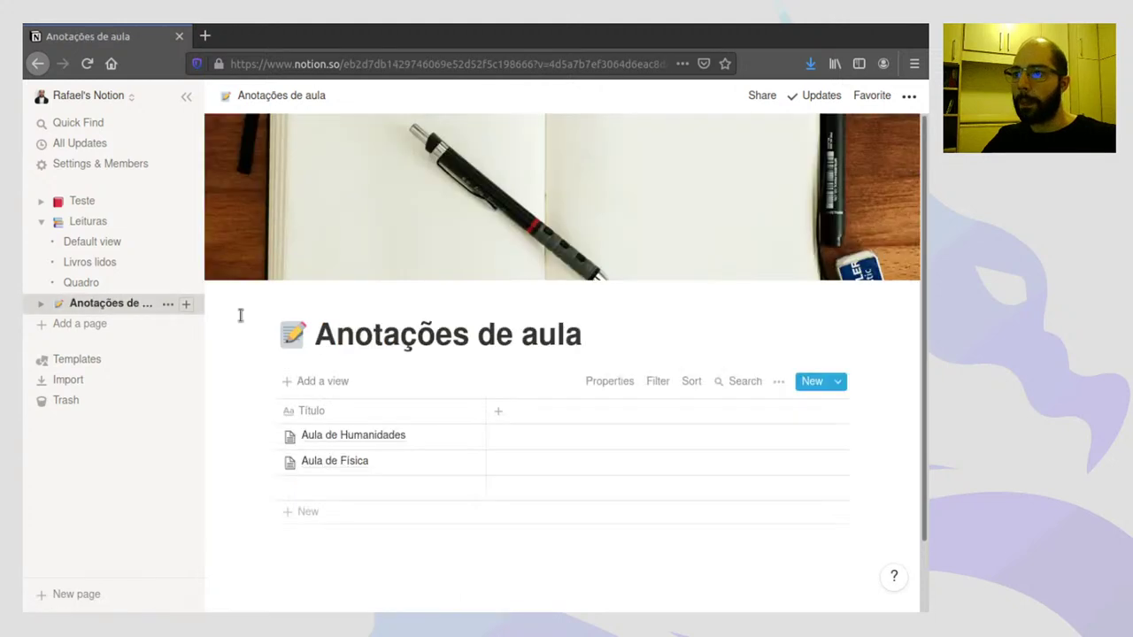
{"action": "left_click", "coordinate": [41, 303]}
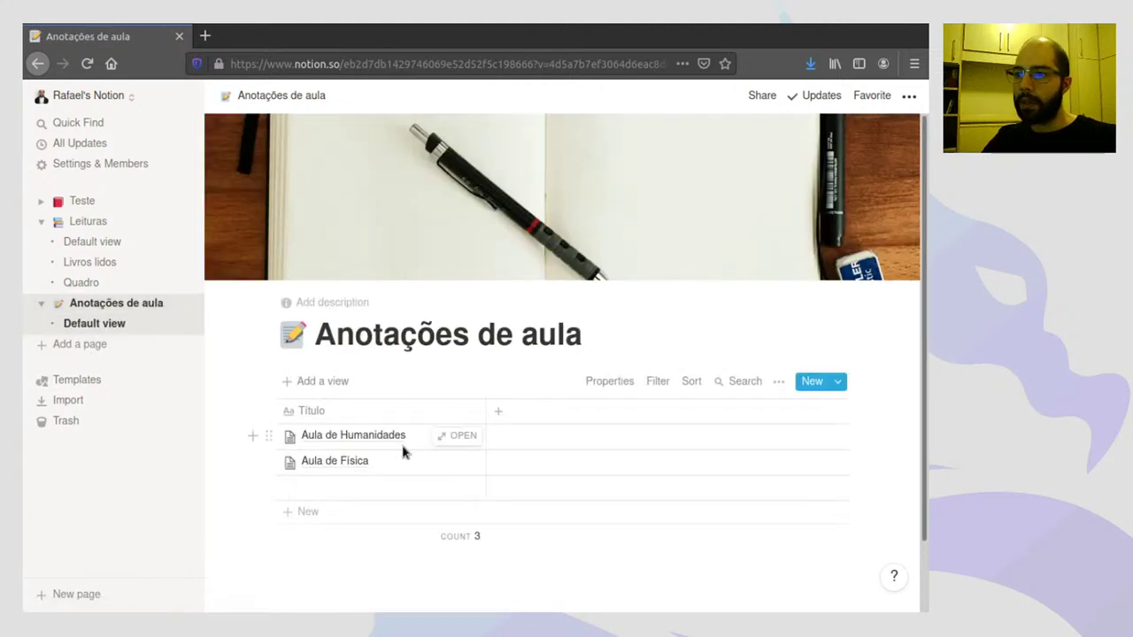
{"action": "left_click", "coordinate": [456, 436]}
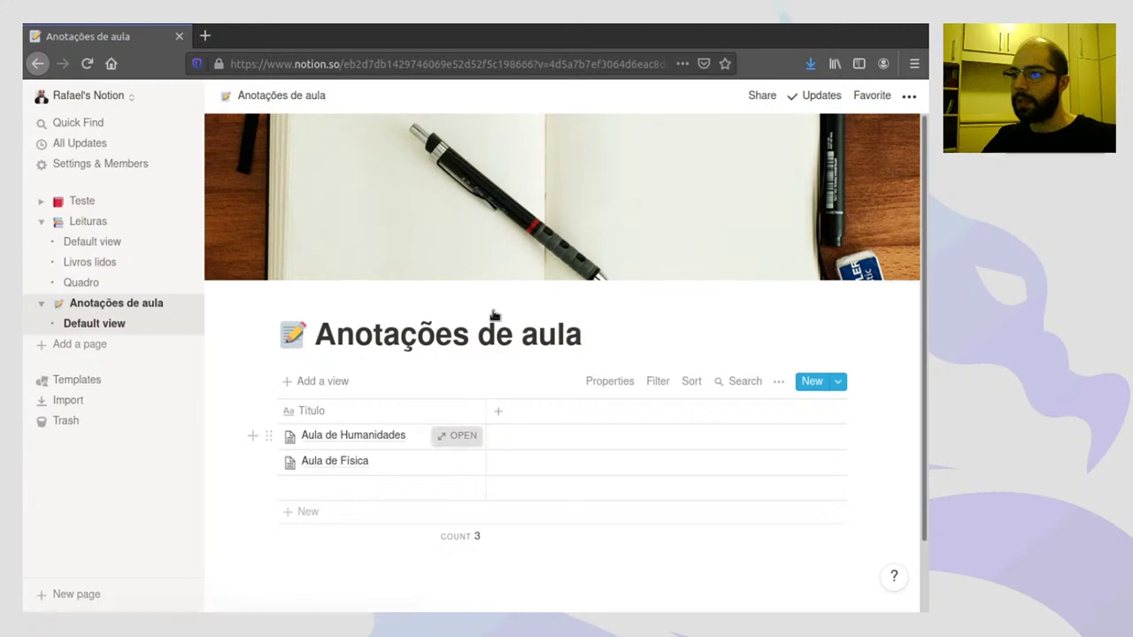
{"action": "scroll", "coordinate": [380, 390], "scroll_direction": "down", "scroll_amount": 3}
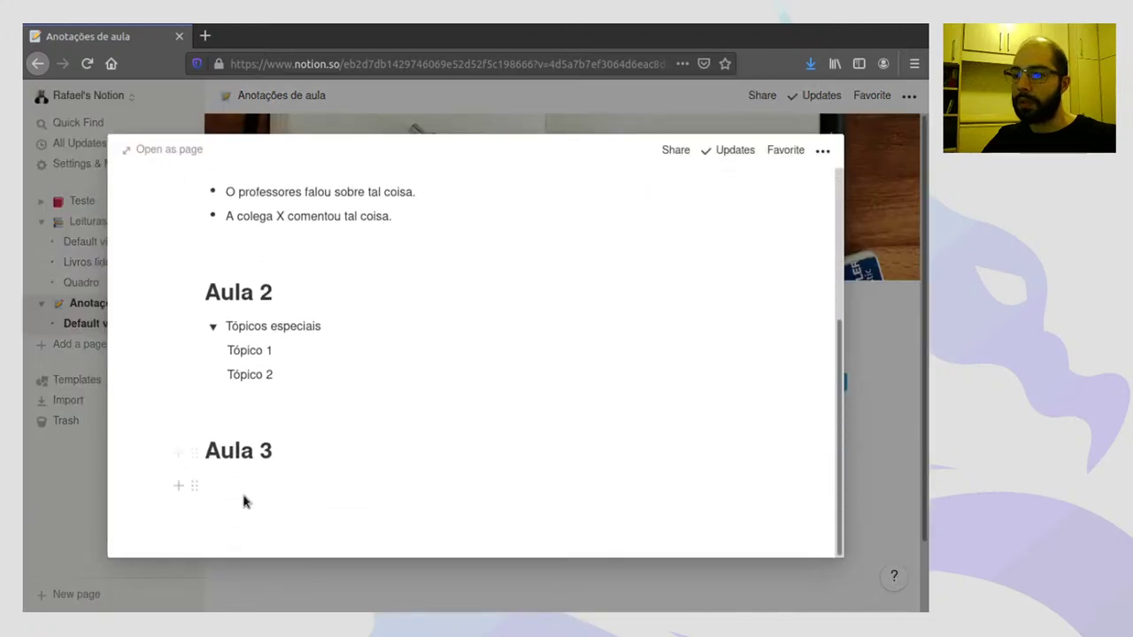
- Insert a Video block under the Aula 3 heading using /v, keeping the Embed link option
{"action": "left_click", "coordinate": [180, 486]}
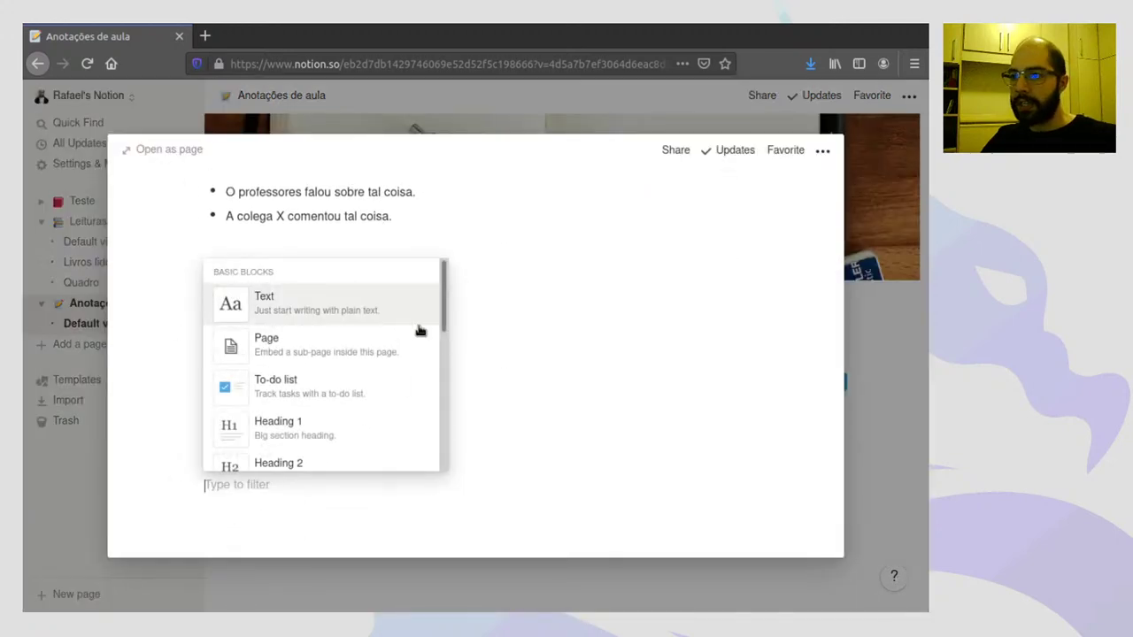
{"action": "left_click_drag", "start_coordinate": [442, 296], "coordinate": [448, 412]}
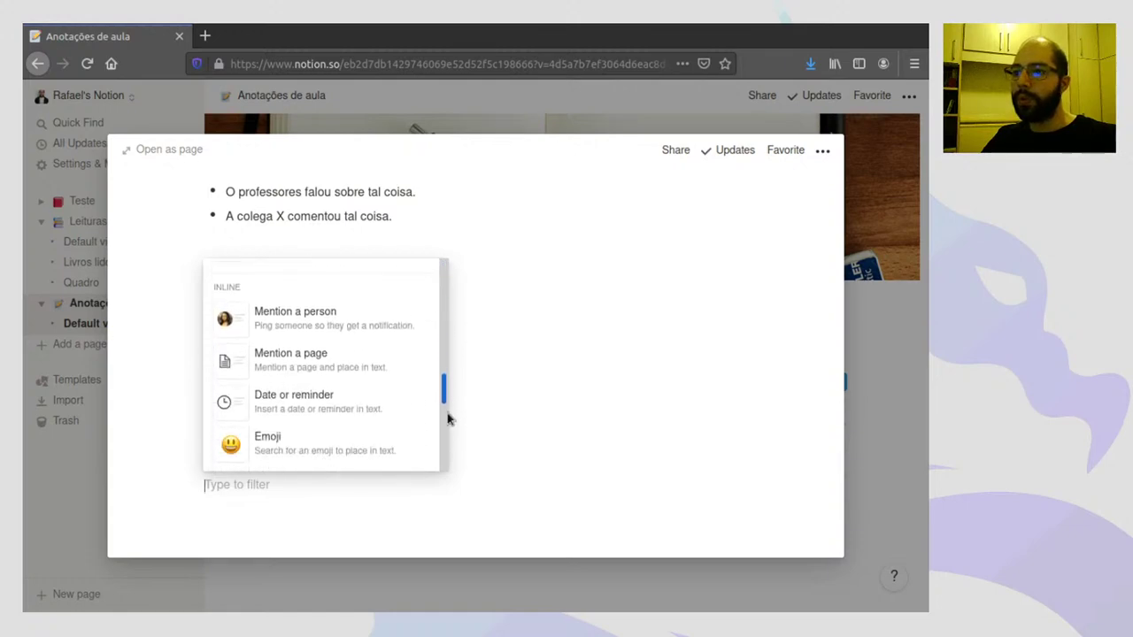
{"action": "left_click", "coordinate": [278, 494]}
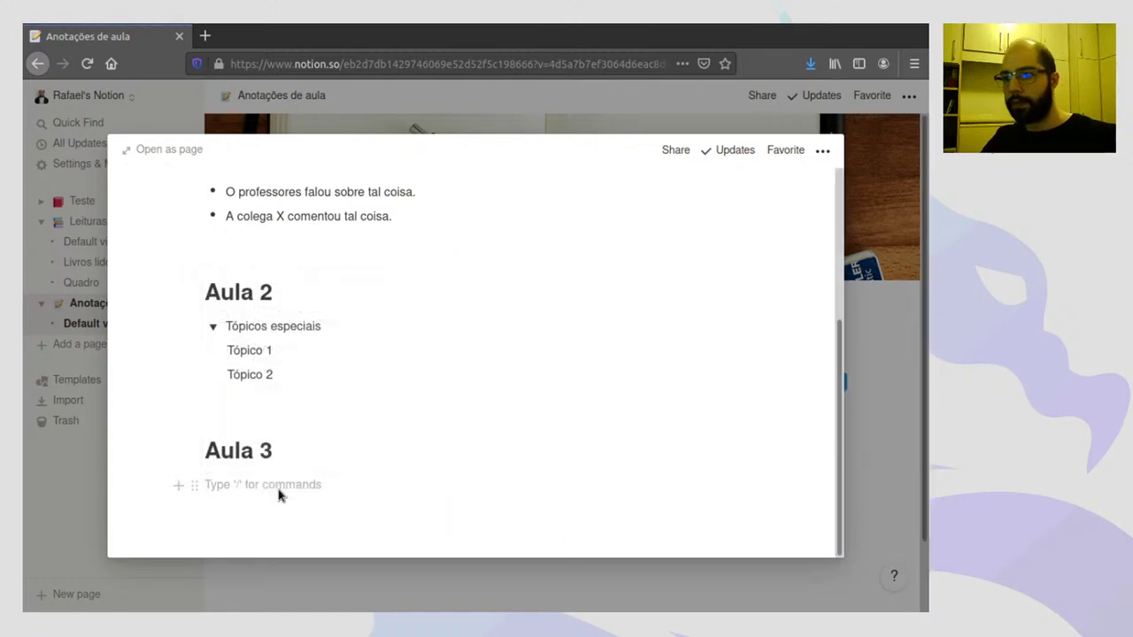
{"action": "type", "text": "/"}
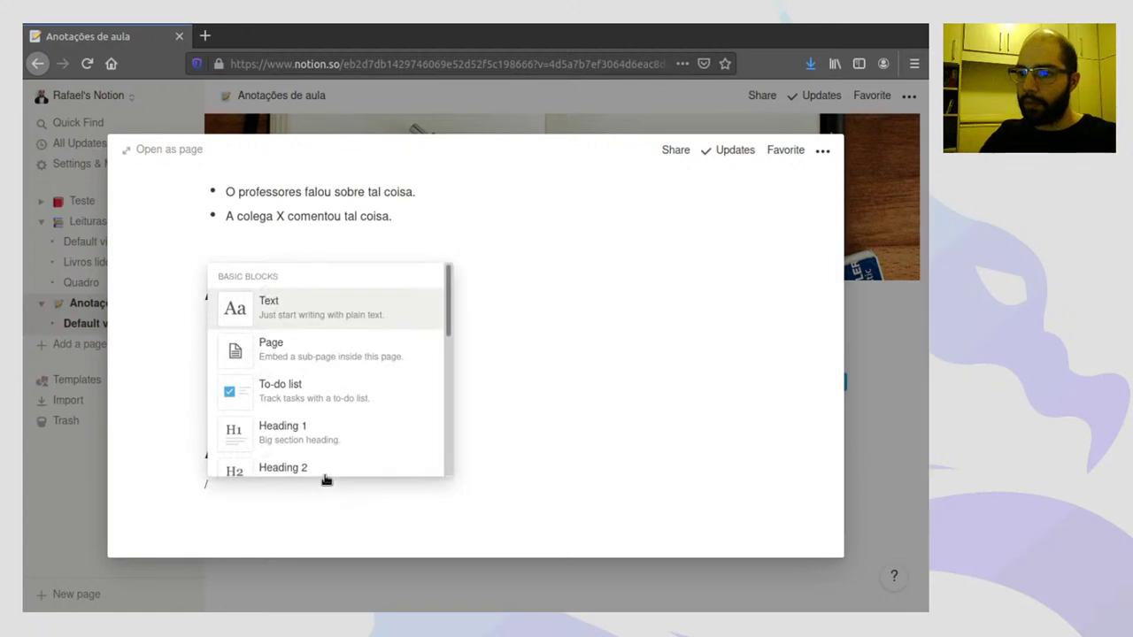
{"action": "type", "text": "you"}
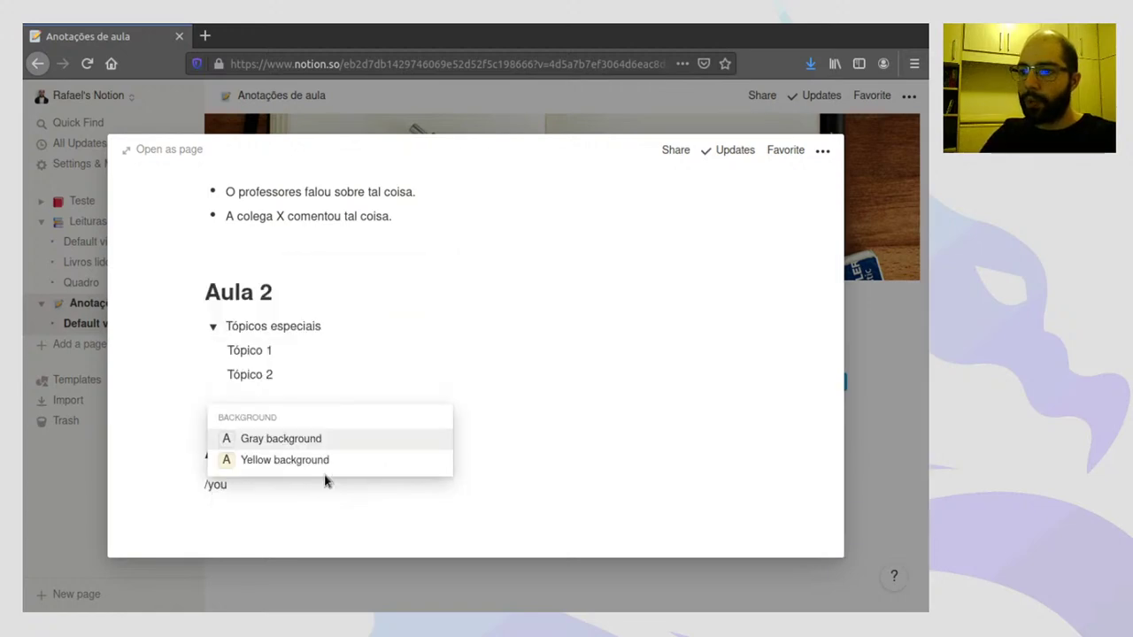
{"action": "key", "text": "BackSpace"}
{"action": "key", "text": "BackSpace"}
{"action": "key", "text": "BackSpace"}
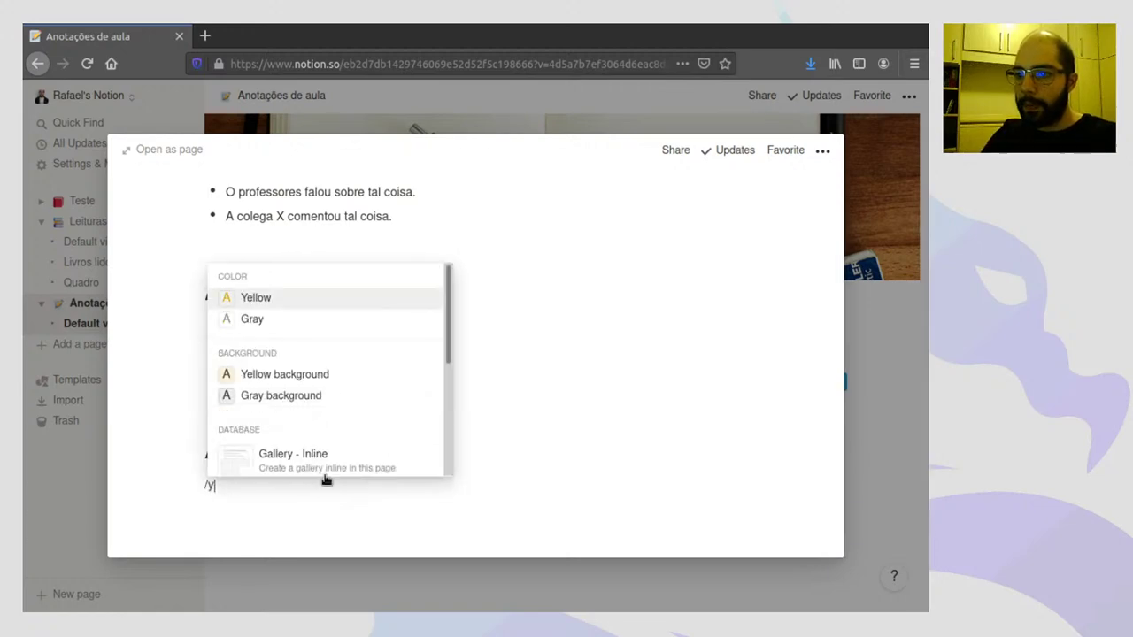
{"action": "type", "text": "v"}
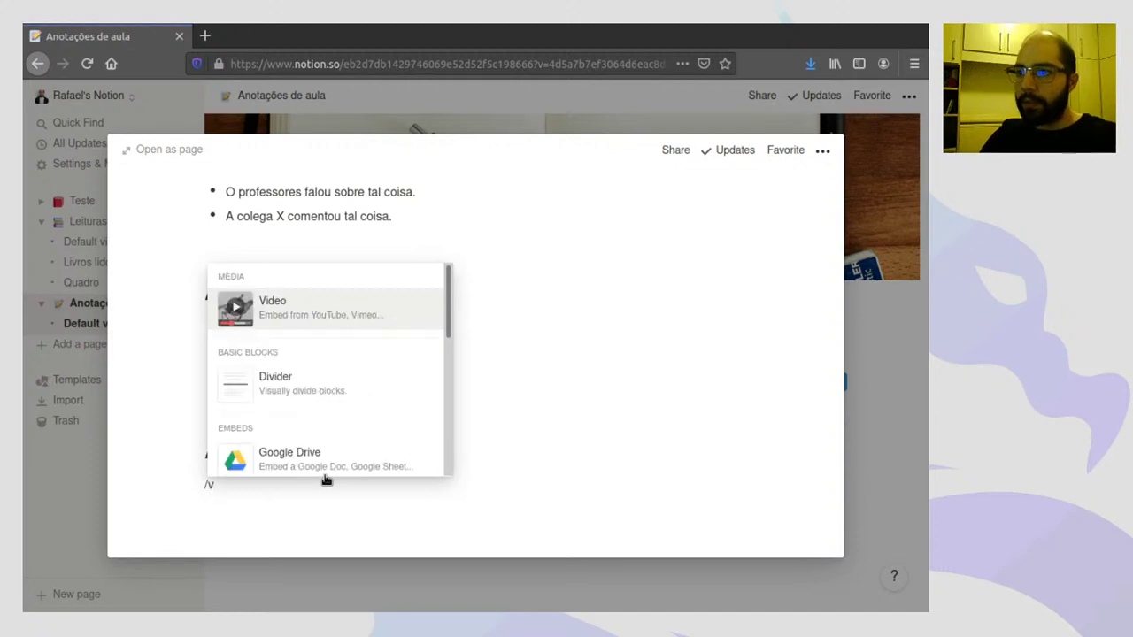
{"action": "left_click", "coordinate": [284, 310]}
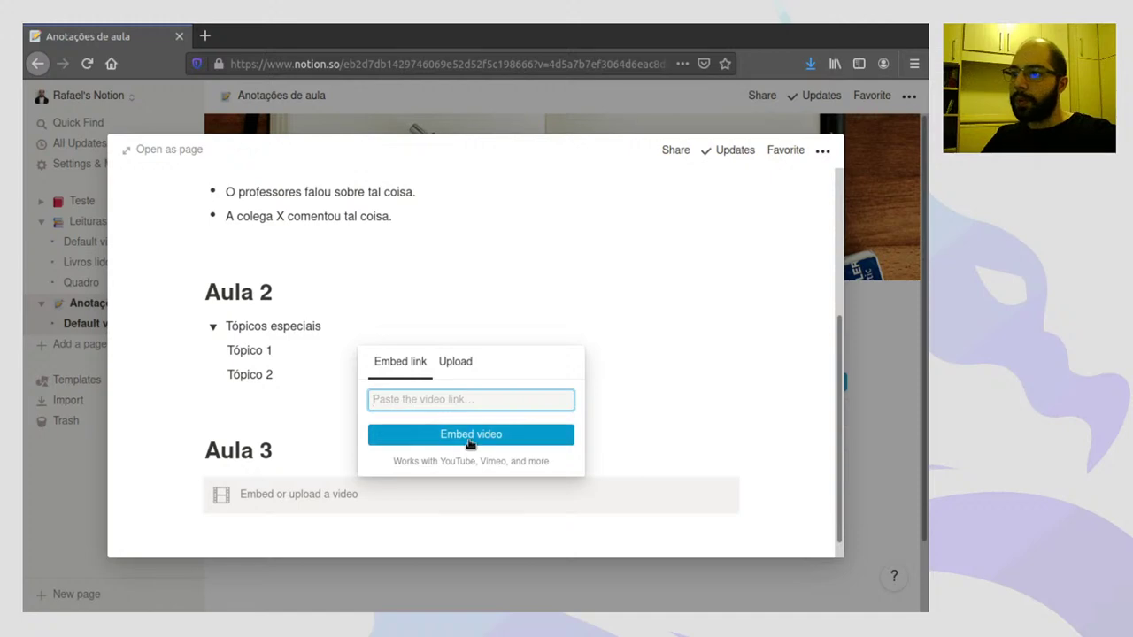
{"action": "left_click", "coordinate": [454, 363]}
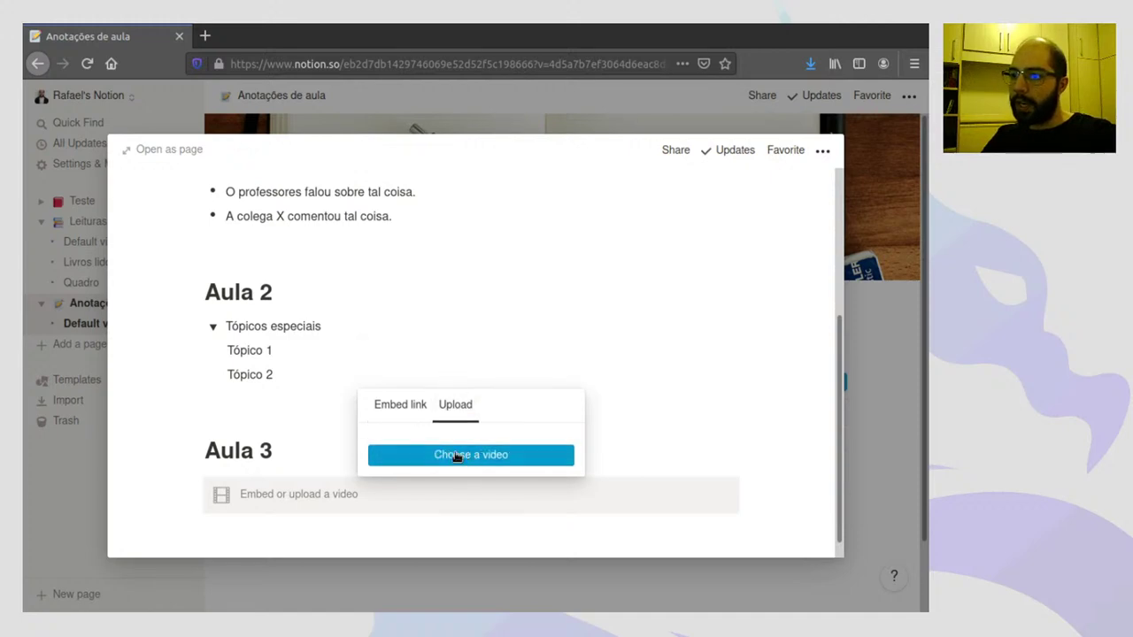
{"action": "left_click", "coordinate": [405, 410]}
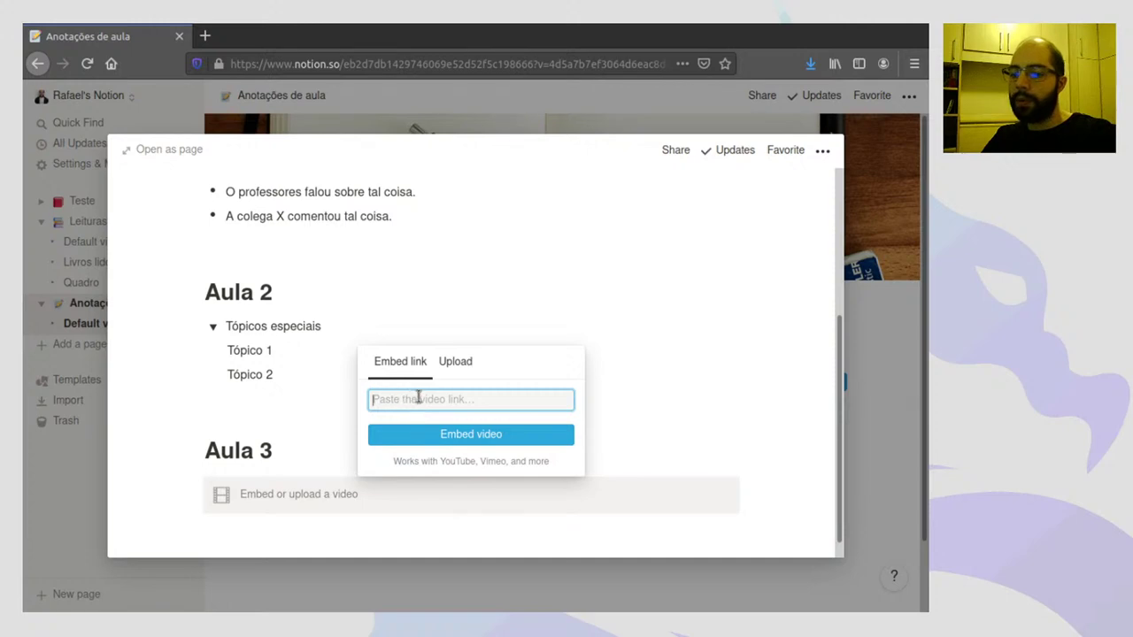
- Load the cienciaedragoes YouTube channel page in a new browser tab
{"action": "key", "text": "ctrl+t"}
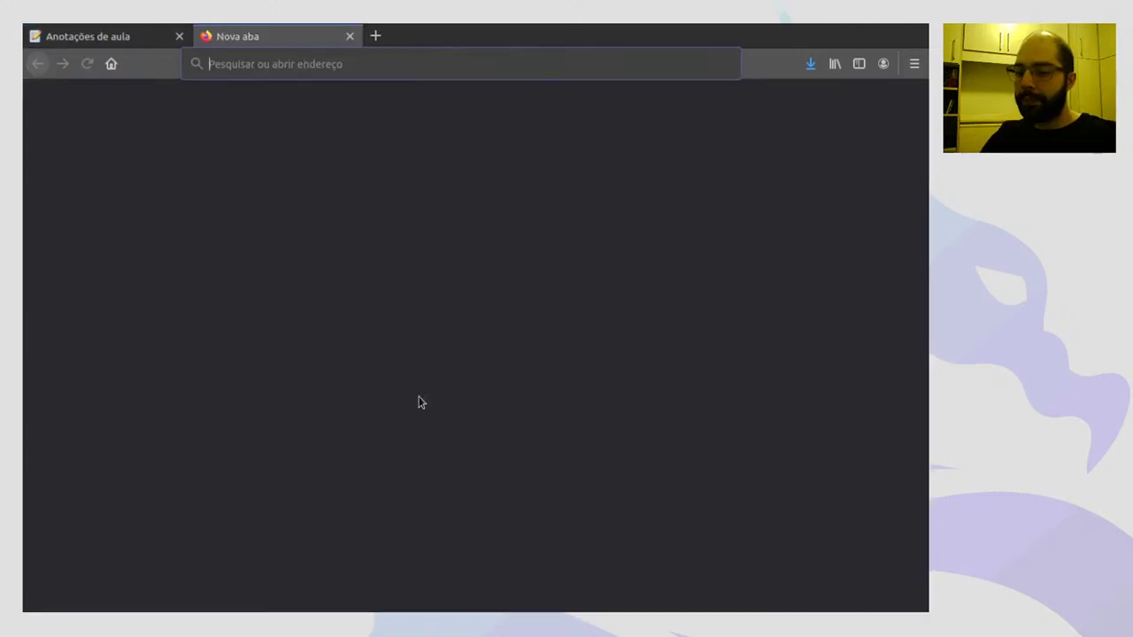
{"action": "type", "text": "you"}
{"action": "key", "text": "Down"}
{"action": "key", "text": "Down"}
{"action": "key", "text": "Down"}
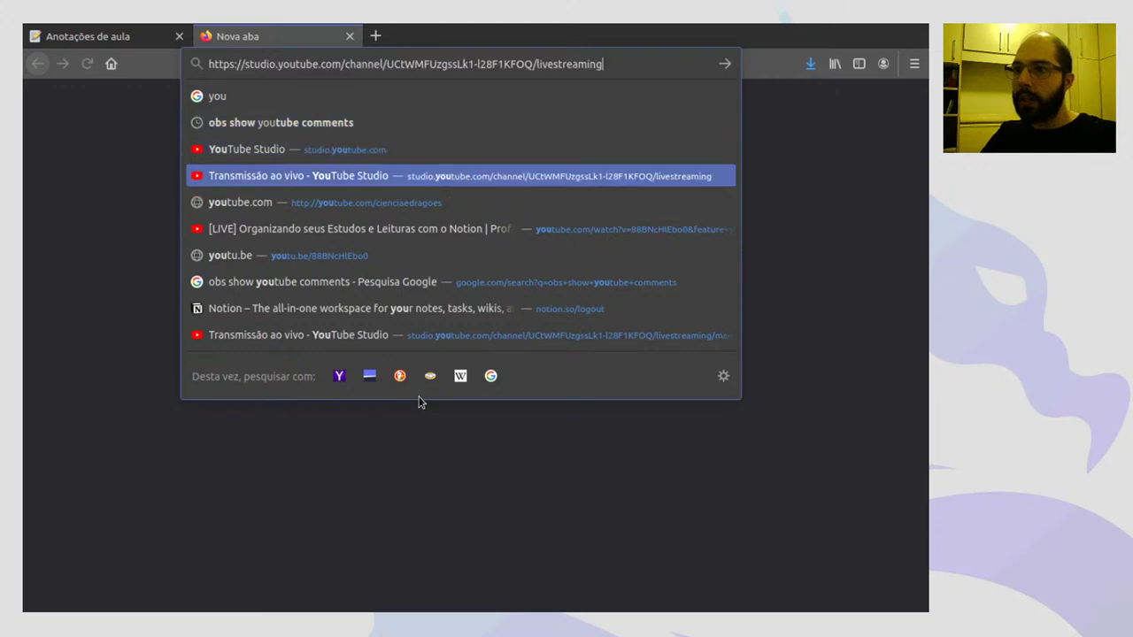
{"action": "key", "text": "ctrl+w"}
{"action": "key", "text": "ctrl+t"}
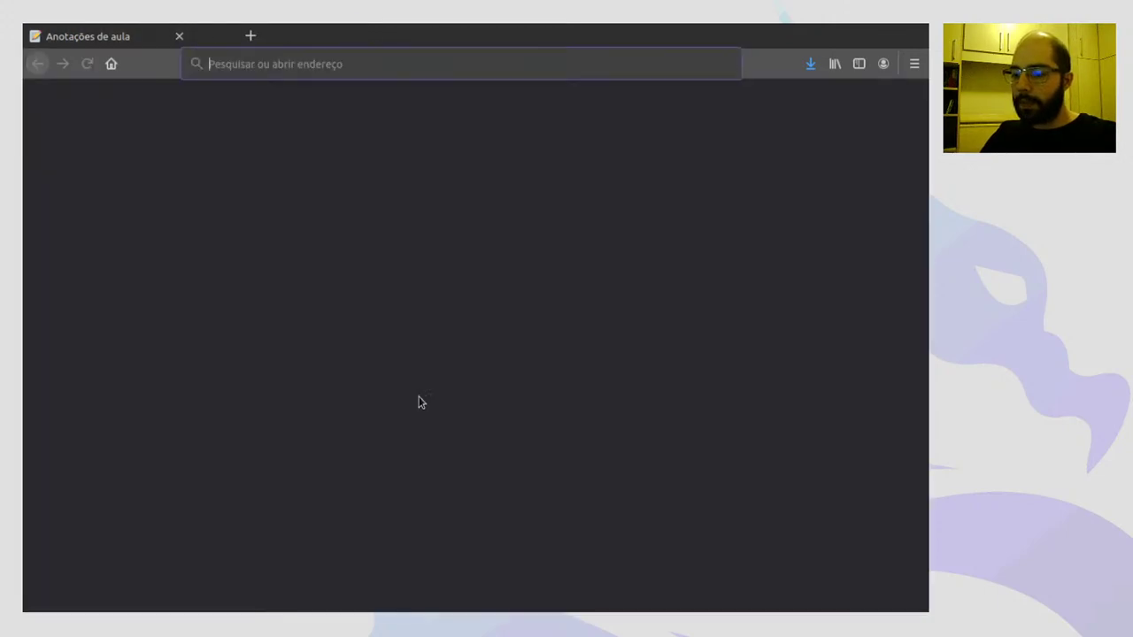
{"action": "type", "text": "clencia"}
{"action": "key", "text": "Down"}
{"action": "key", "text": "Down"}
{"action": "key", "text": "Down"}
{"action": "key", "text": "Down"}
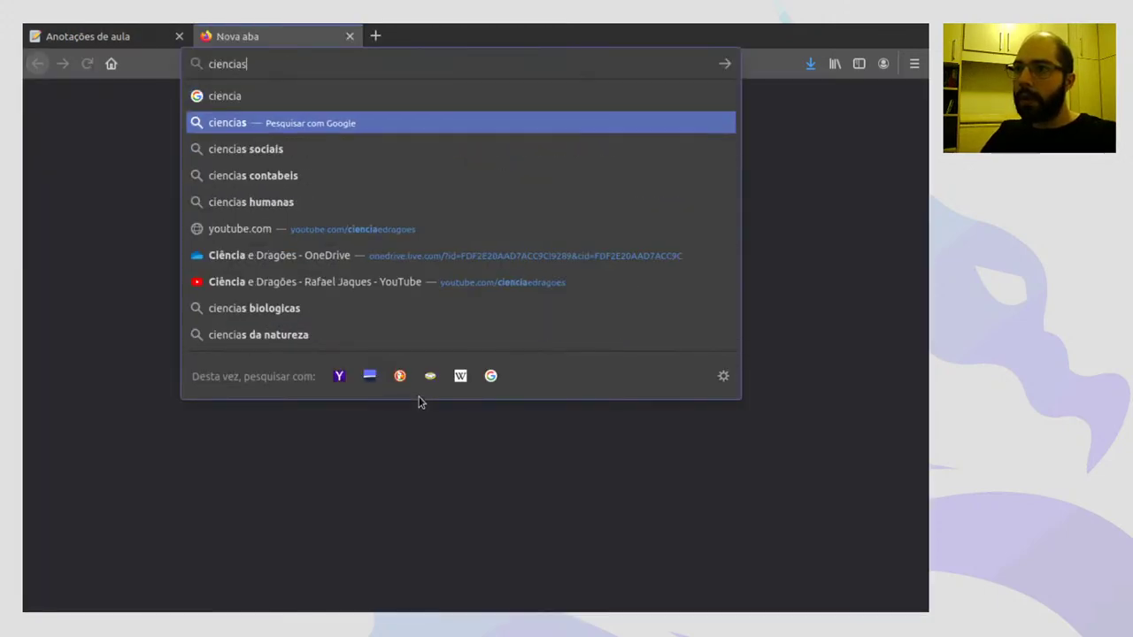
{"action": "key", "text": "Down"}
{"action": "key", "text": "Return"}
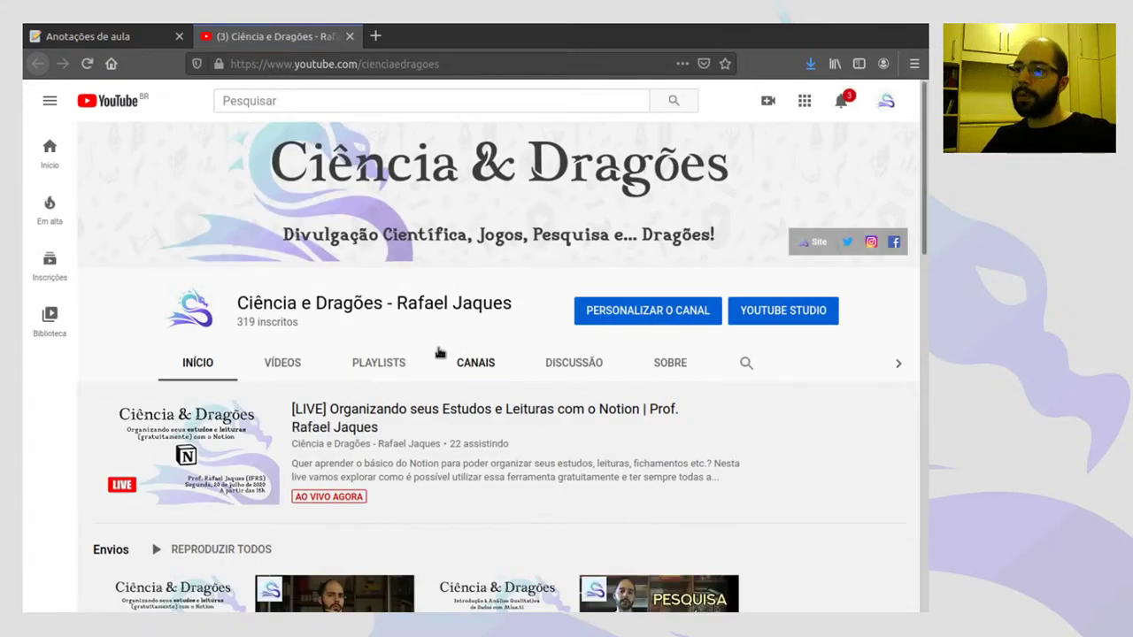
- Open the pós-graduação video, copy its web address, and close the YouTube tab
{"action": "scroll", "coordinate": [440, 353], "scroll_direction": "down", "scroll_amount": 1}
{"action": "scroll", "coordinate": [442, 425], "scroll_direction": "down", "scroll_amount": 2}
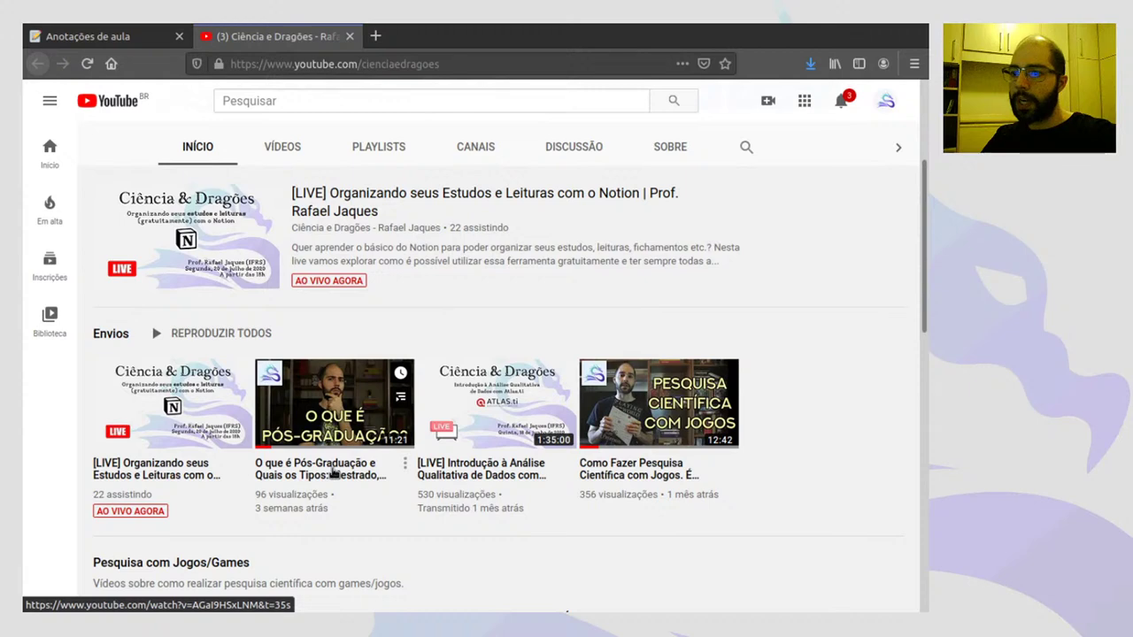
{"action": "left_click", "coordinate": [334, 474]}
{"action": "left_click", "coordinate": [345, 64]}
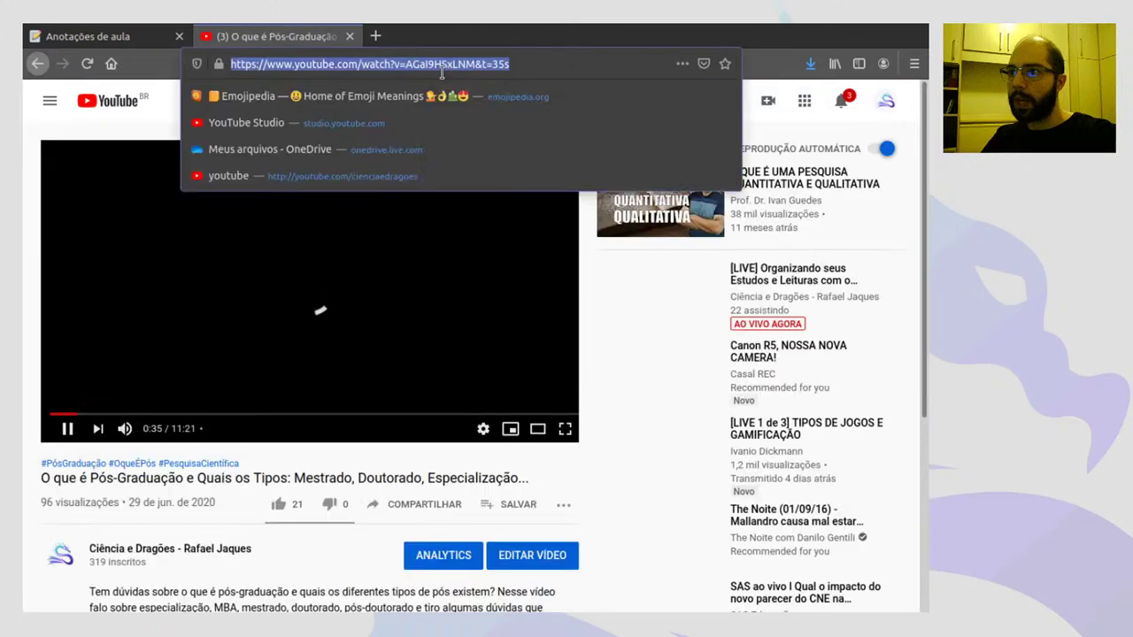
{"action": "left_click", "coordinate": [349, 37]}
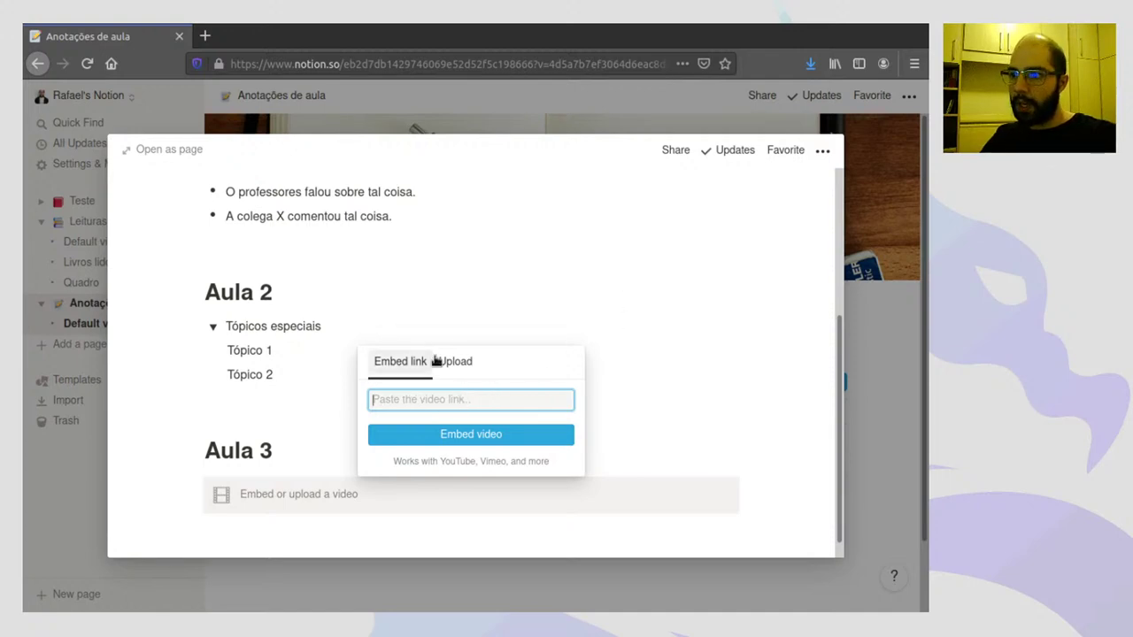
- Embed the pasted pós-graduação video link under Aula 3 and shrink the player to about 445 px
{"action": "type", "text": "https://www.youtube.com/watch?v=AGaI9HSxLNM&t=3s"}
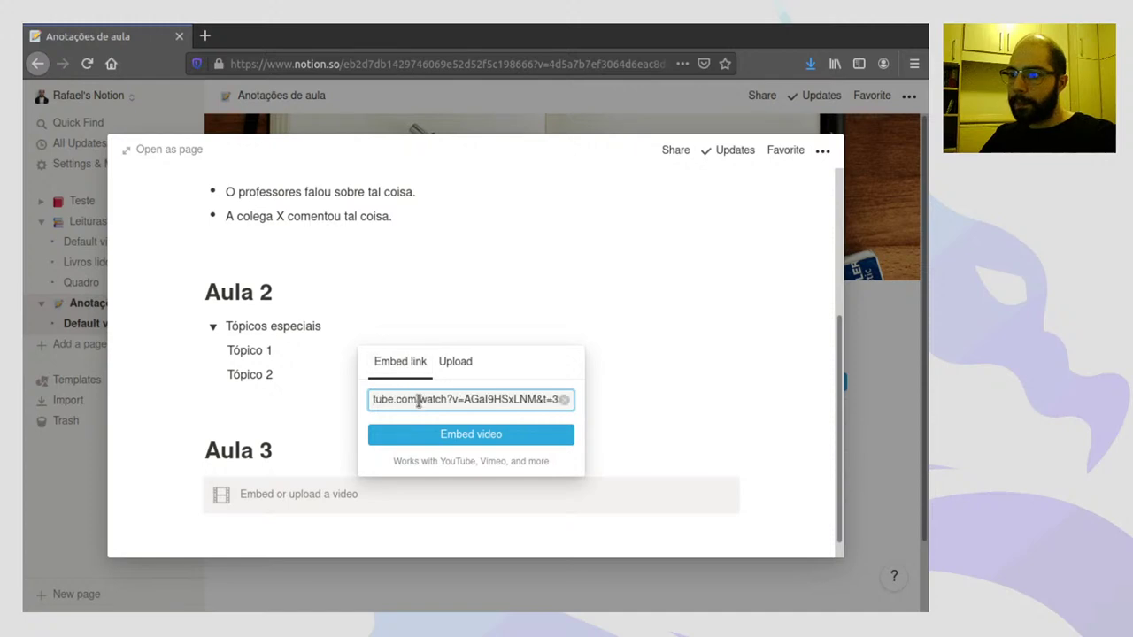
{"action": "left_click", "coordinate": [472, 436]}
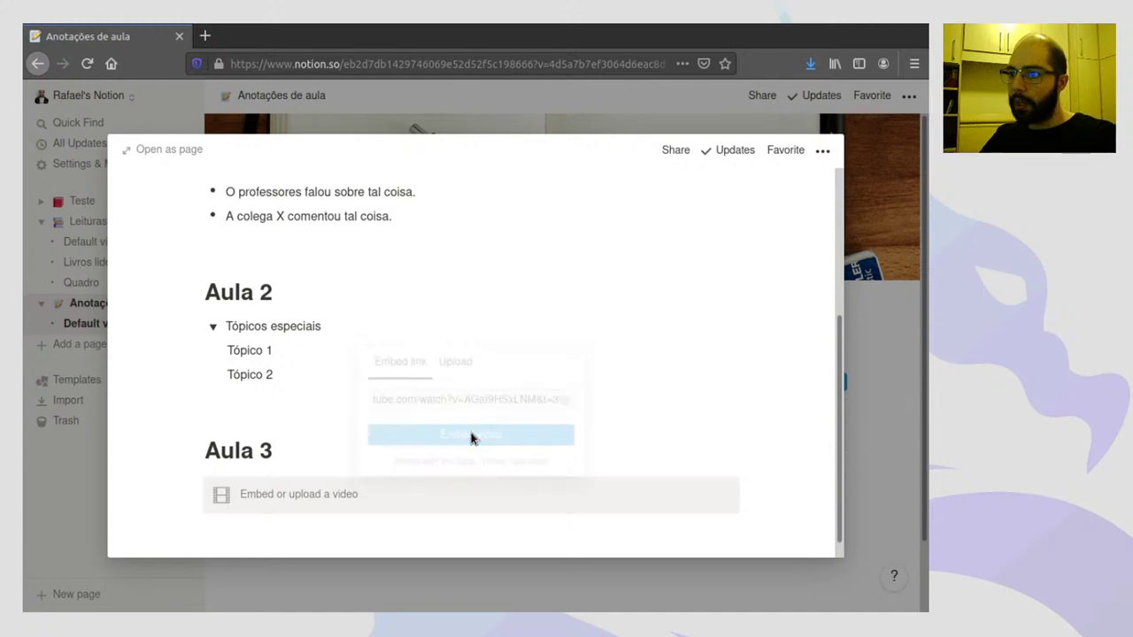
{"action": "scroll", "coordinate": [716, 344], "scroll_direction": "down", "scroll_amount": 5}
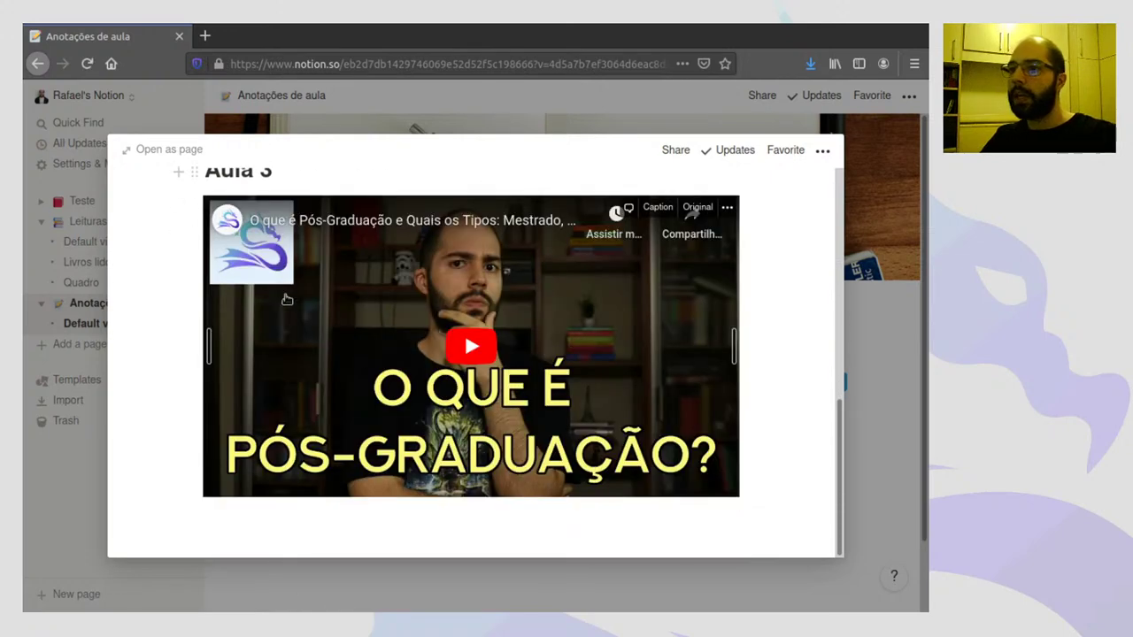
{"action": "scroll", "coordinate": [306, 299], "scroll_direction": "up", "scroll_amount": 1}
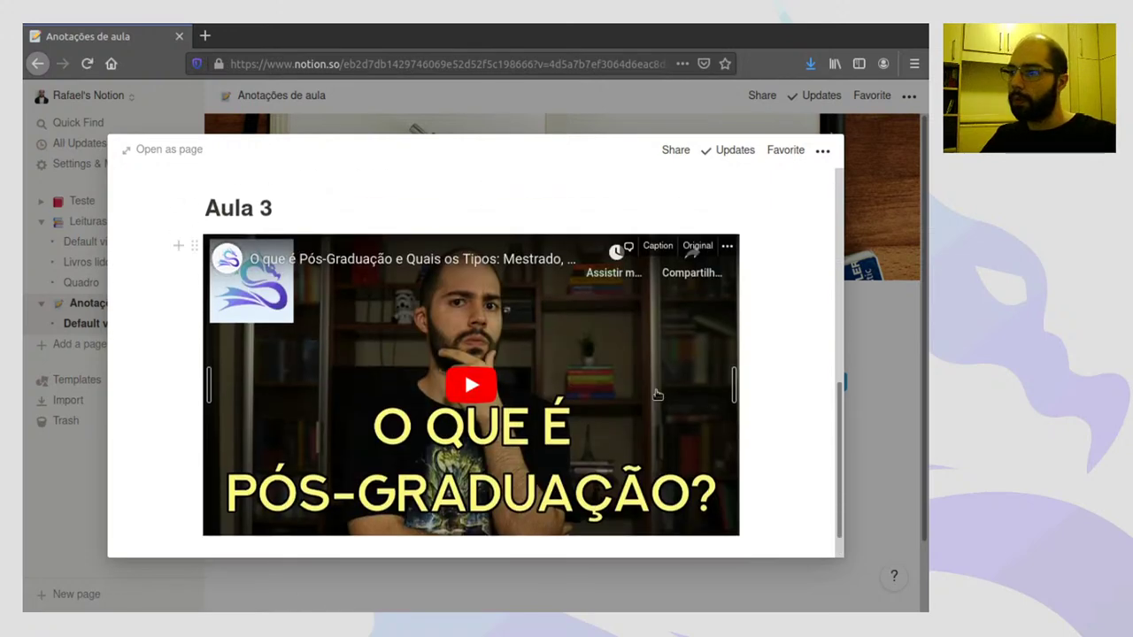
{"action": "left_click_drag", "start_coordinate": [734, 380], "coordinate": [614, 381]}
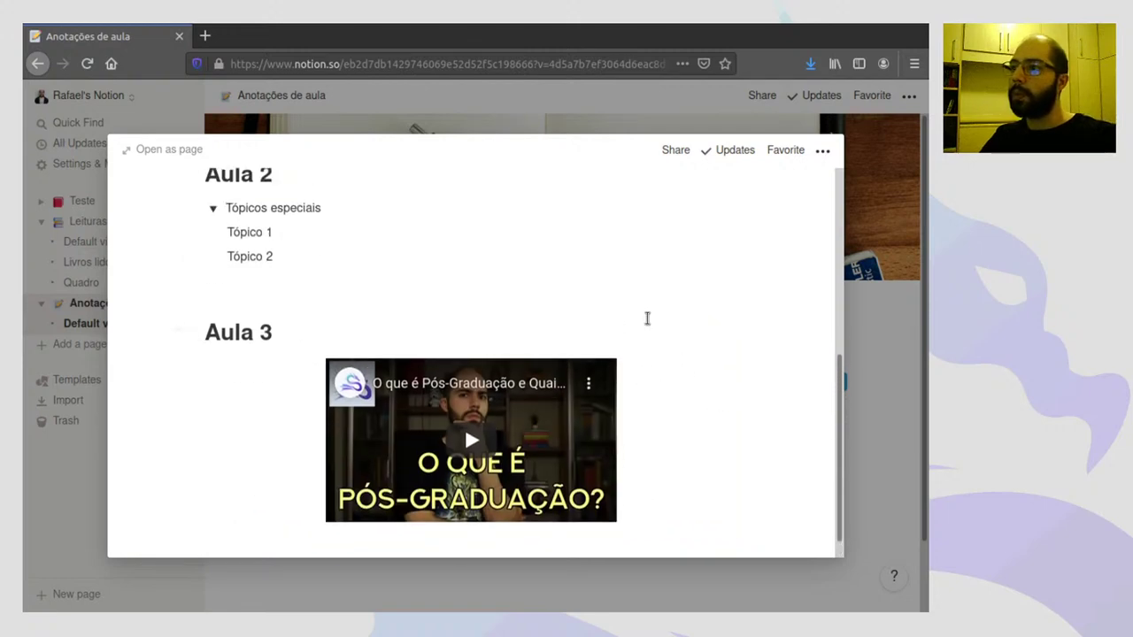
- Try adding an image block below the video via /m, then undo it
{"action": "left_click", "coordinate": [644, 440]}
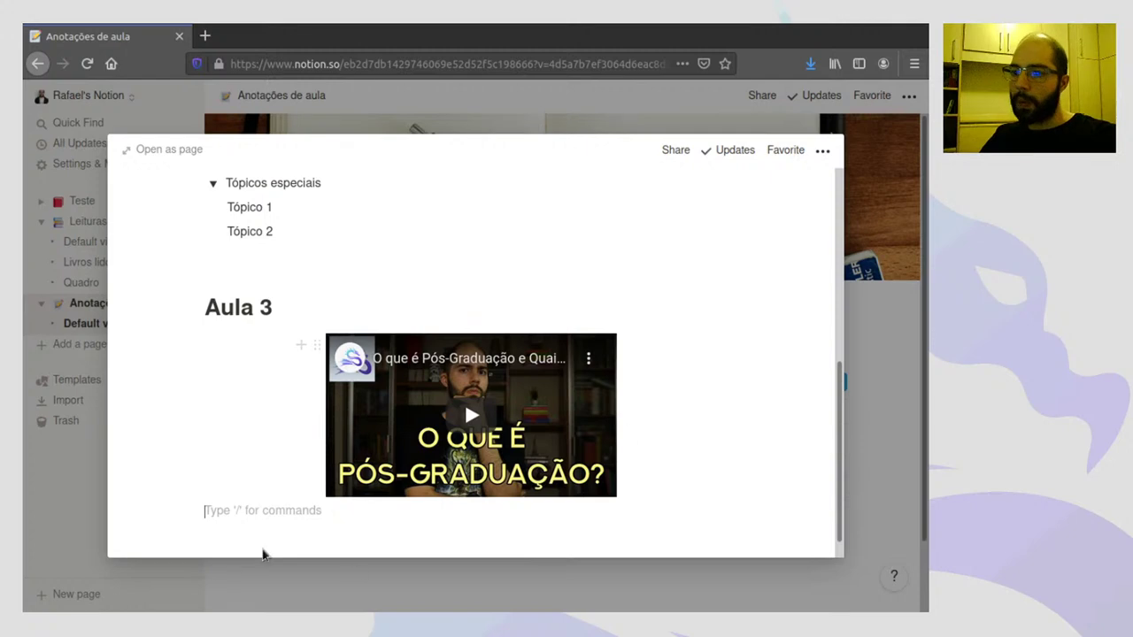
{"action": "left_click", "coordinate": [177, 512]}
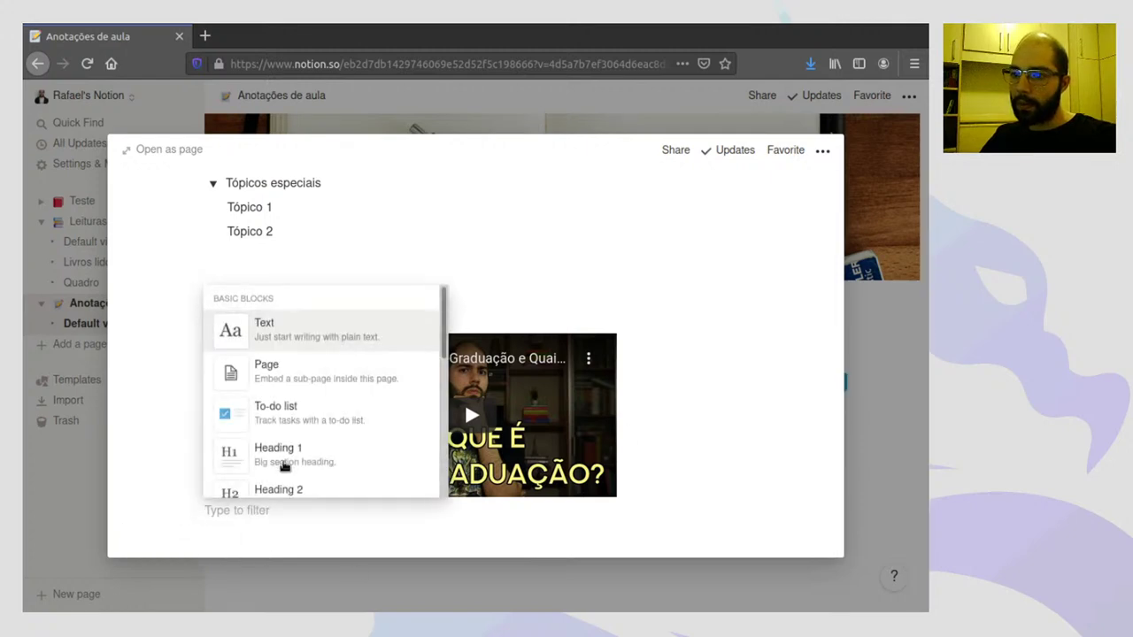
{"action": "scroll", "coordinate": [288, 463], "scroll_direction": "down", "scroll_amount": 3}
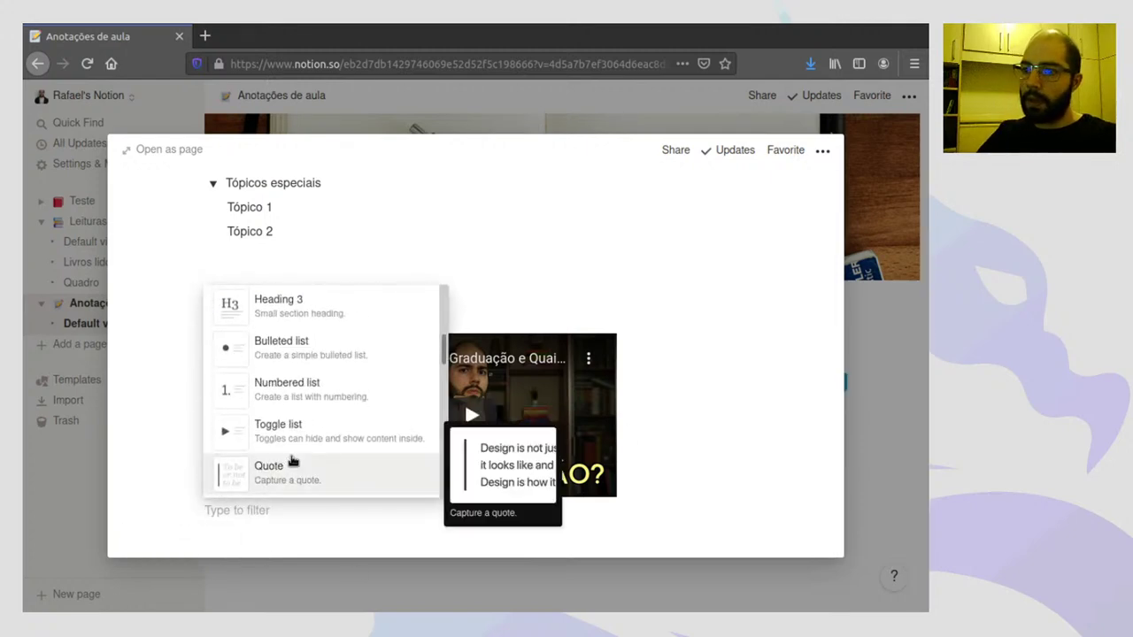
{"action": "left_click", "coordinate": [240, 510]}
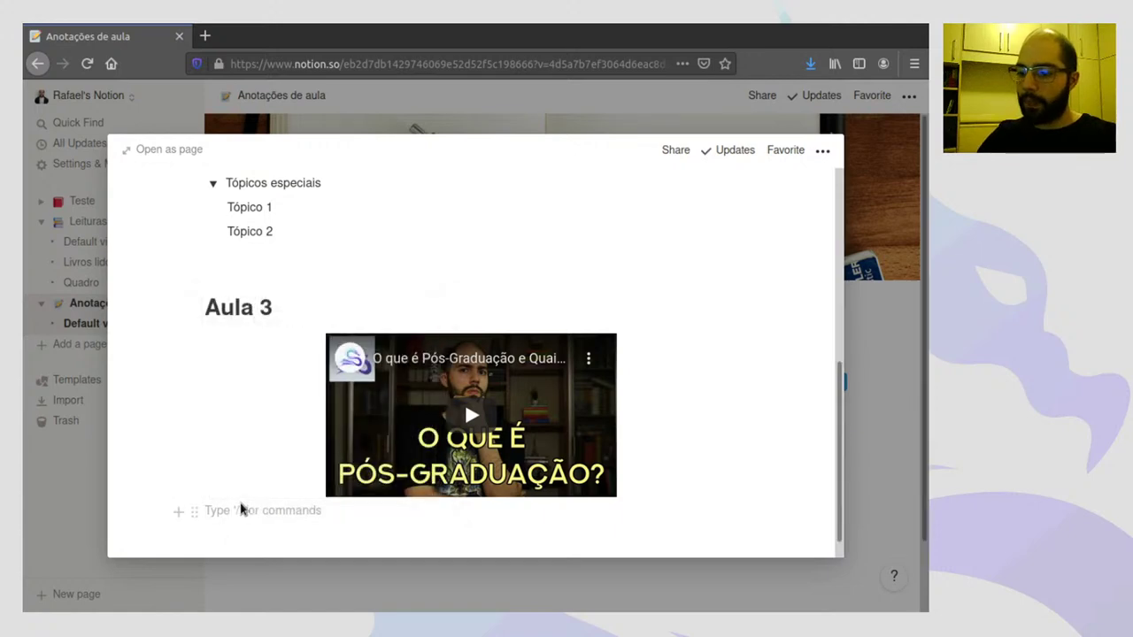
{"action": "type", "text": "/m"}
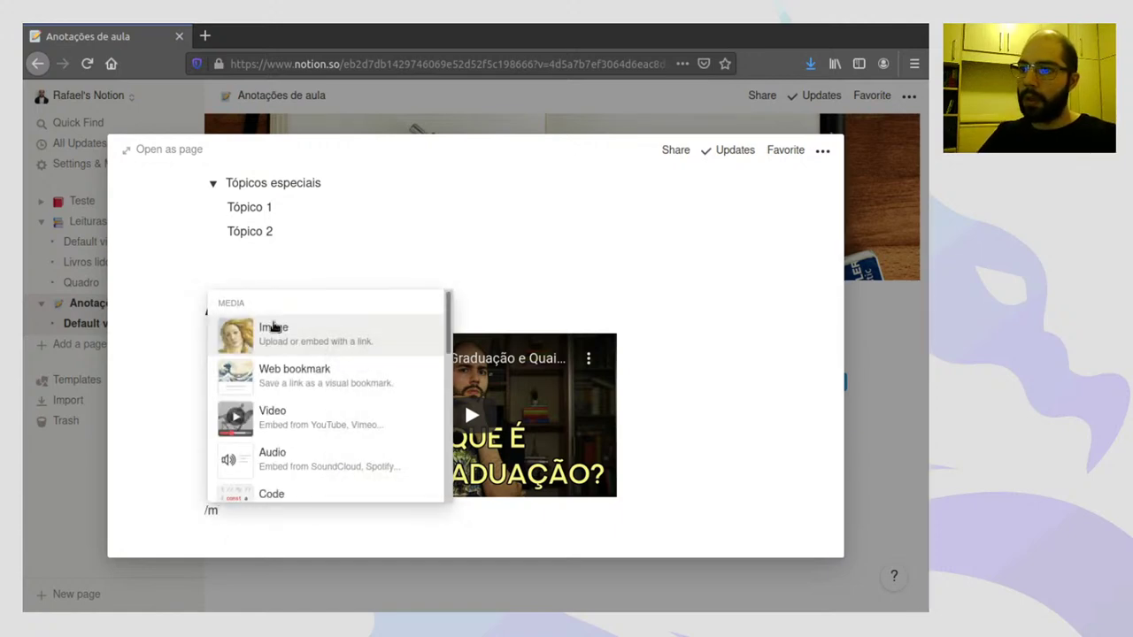
{"action": "left_click", "coordinate": [329, 332]}
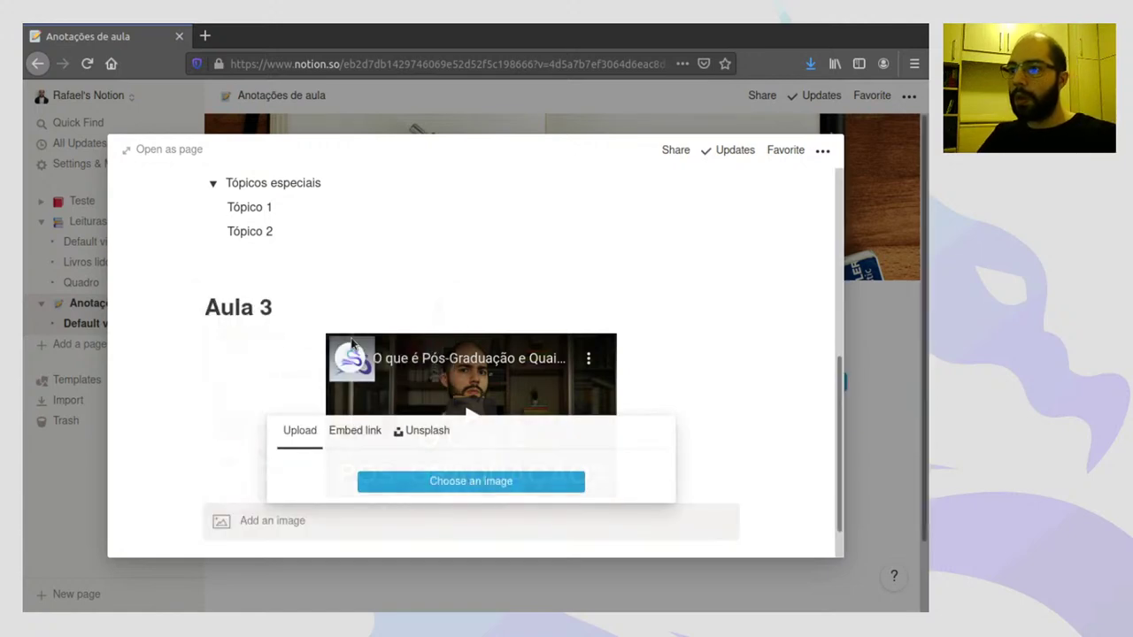
{"action": "left_click", "coordinate": [407, 430]}
{"action": "key", "text": "ctrl+z"}
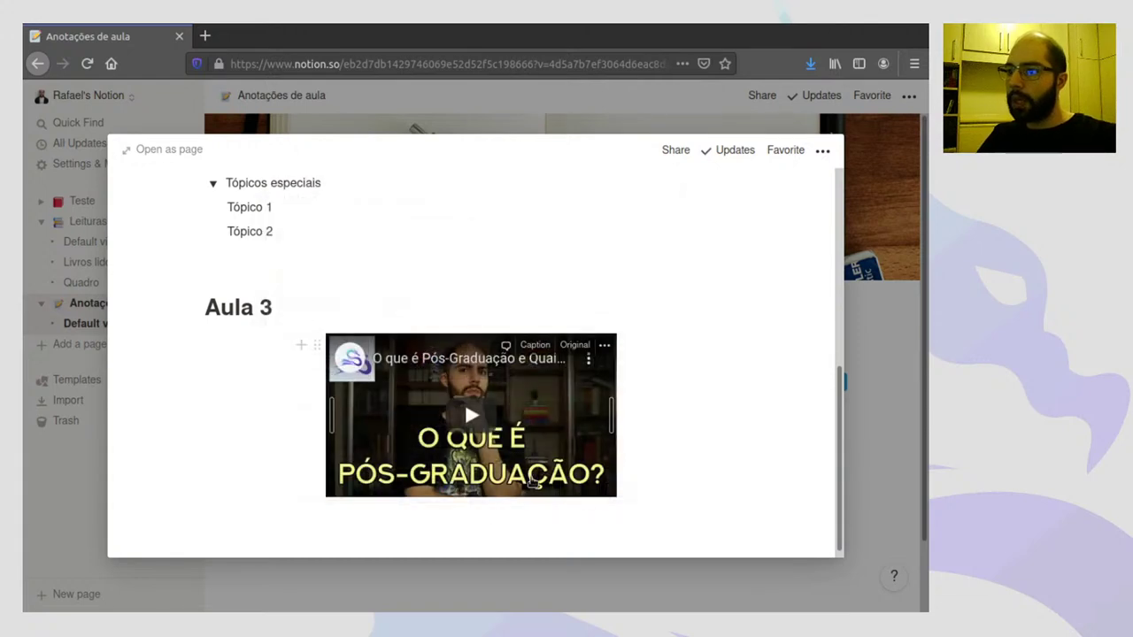
- Widen the video embed, place the laptops photo beside it, and close the preview
{"action": "left_click_drag", "start_coordinate": [610, 469], "coordinate": [618, 413]}
{"action": "left_click_drag", "start_coordinate": [544, 393], "coordinate": [657, 252]}
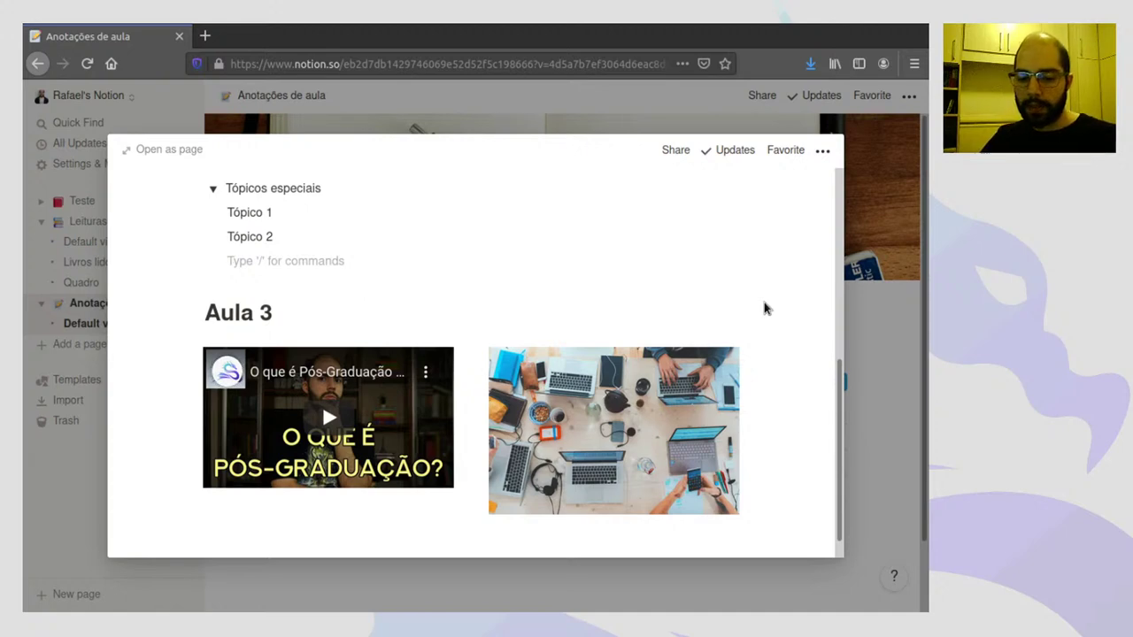
{"action": "left_click", "coordinate": [864, 200]}
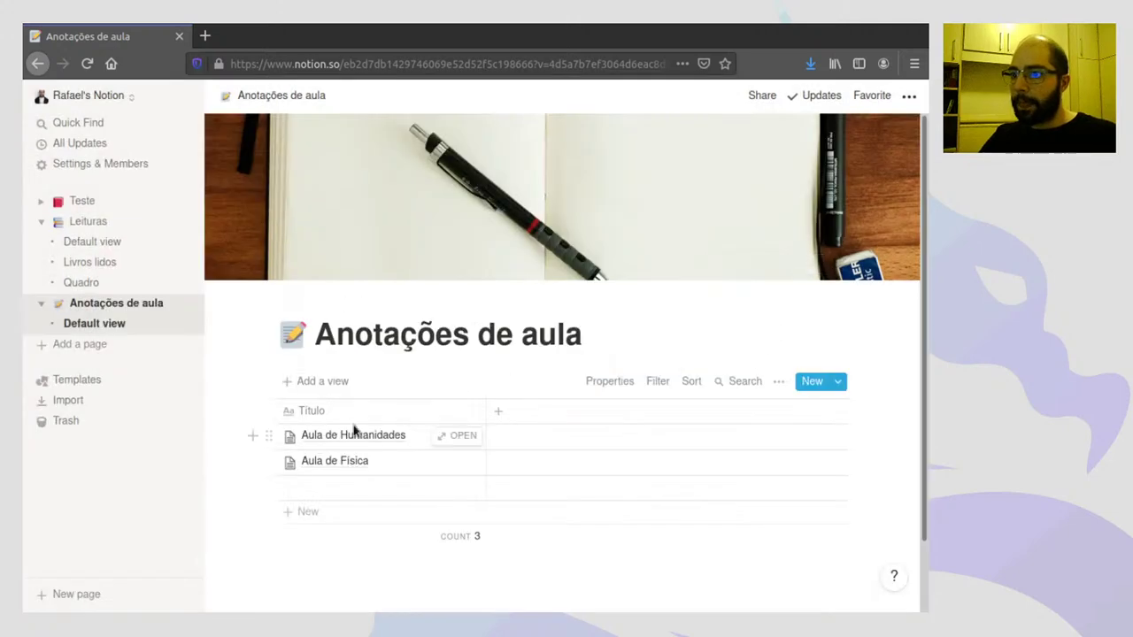
- Add a Files & media column named Arquivos and select Aula de Humanidades' Arquivos cell
{"action": "left_click", "coordinate": [500, 413]}
{"action": "mouse_move", "coordinate": [577, 203]}
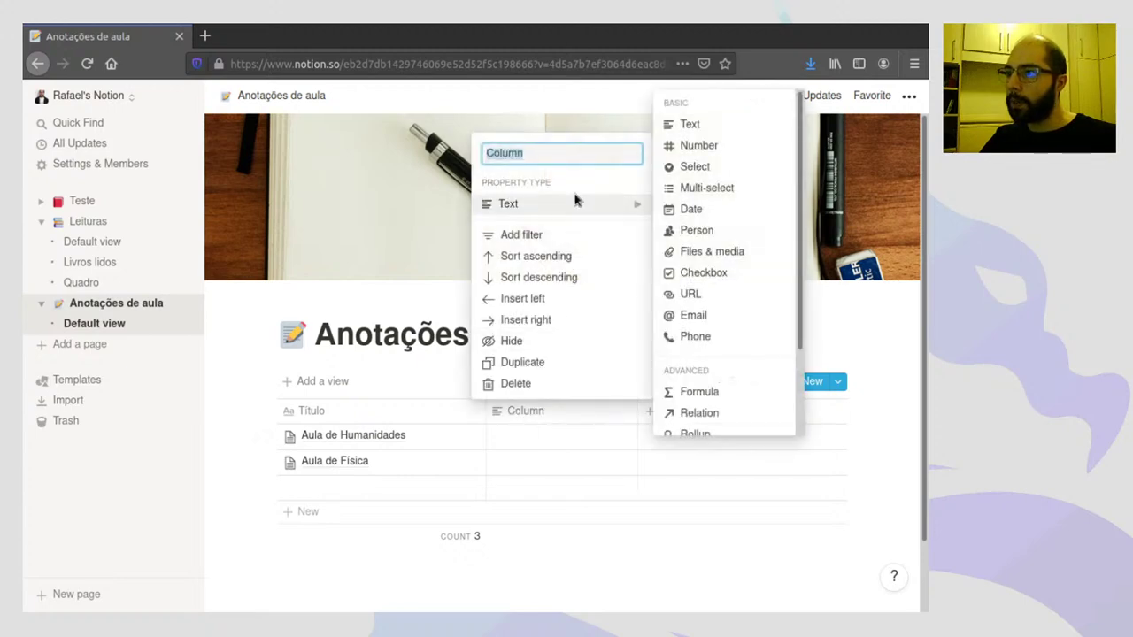
{"action": "left_click", "coordinate": [707, 253]}
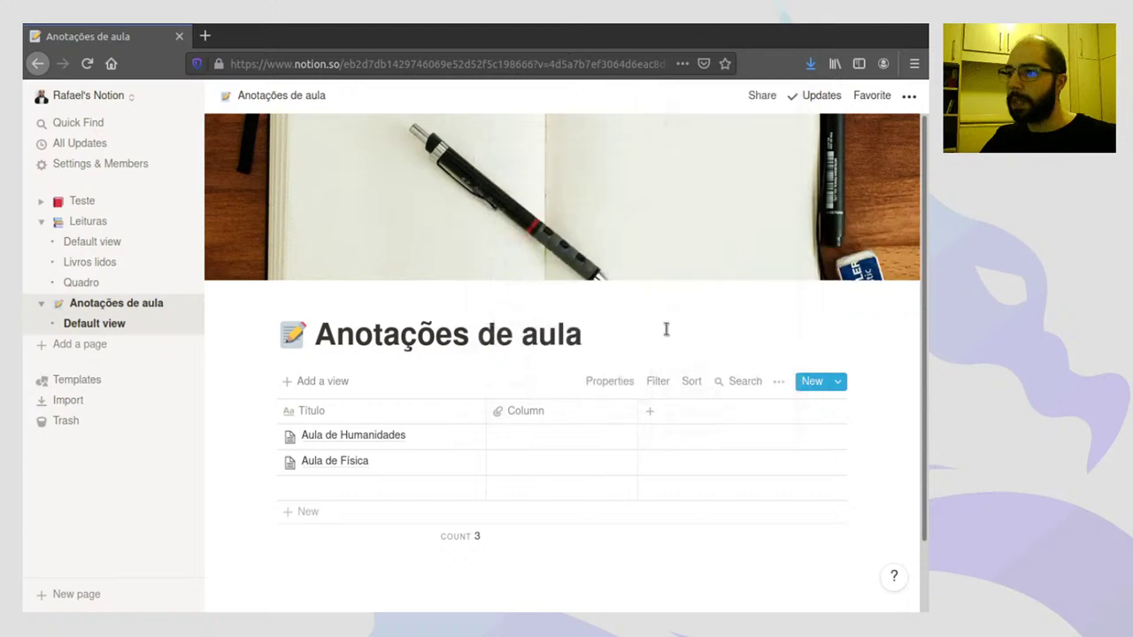
{"action": "left_click", "coordinate": [529, 412]}
{"action": "mouse_move", "coordinate": [581, 190]}
{"action": "type", "text": "Ar"}
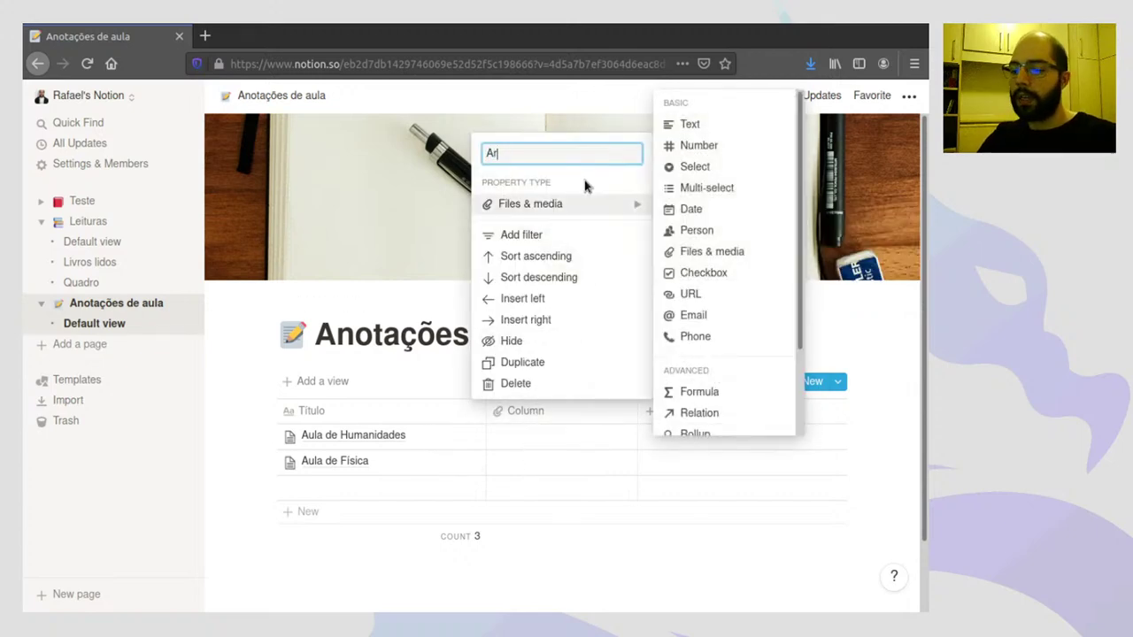
{"action": "type", "text": "quivos"}
{"action": "key", "text": "Return"}
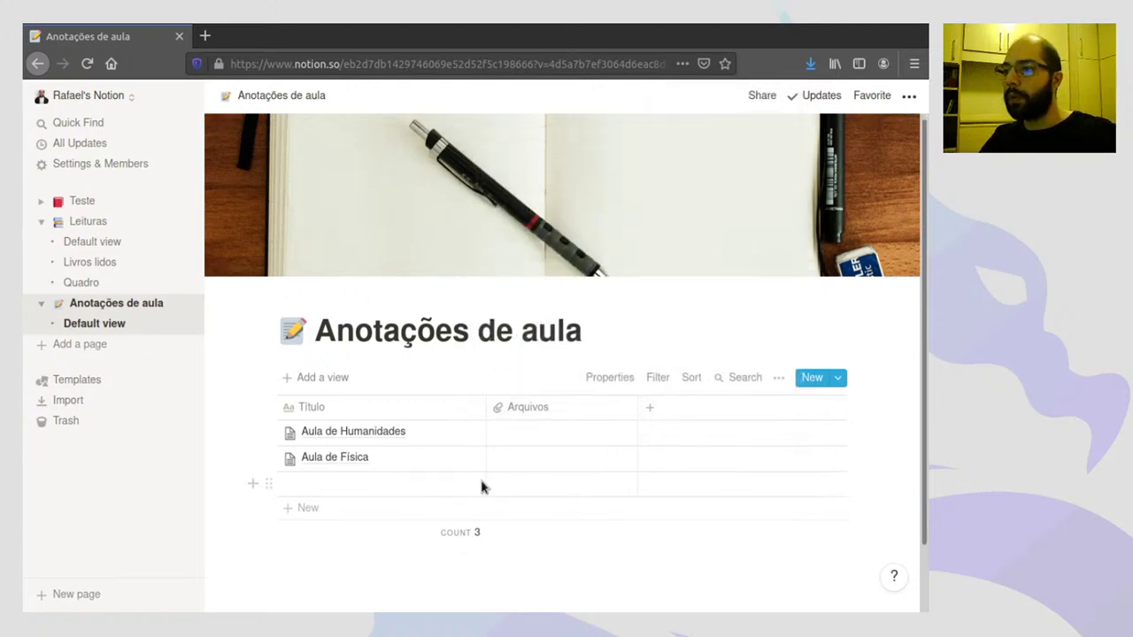
{"action": "scroll", "coordinate": [496, 425], "scroll_direction": "down", "scroll_amount": 2}
{"action": "left_click", "coordinate": [531, 364]}
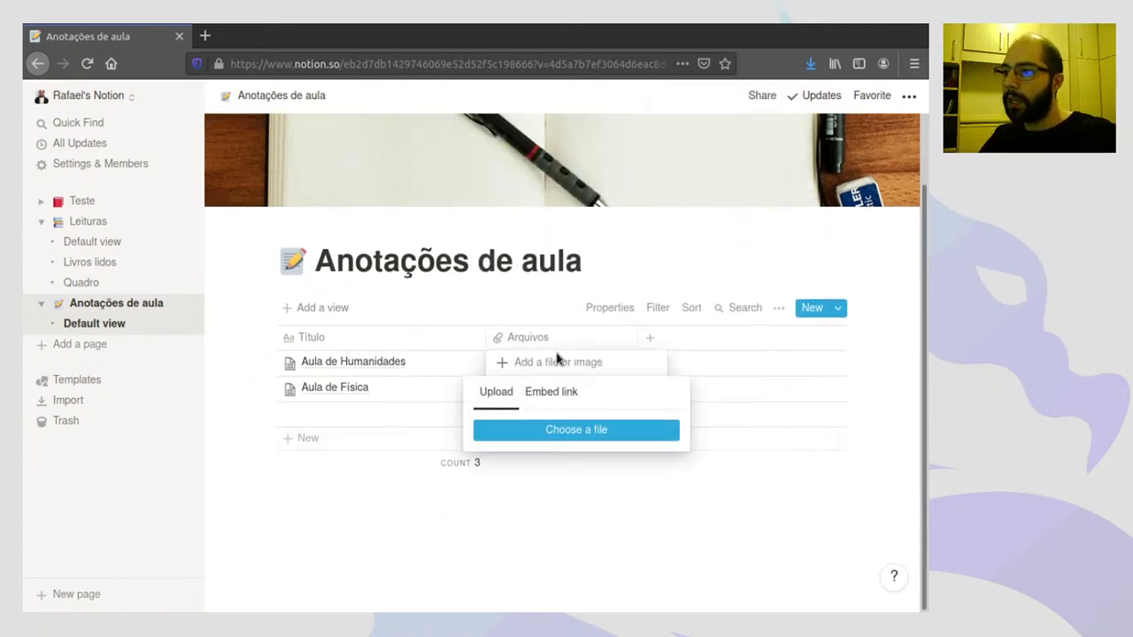
- Upload the tabletop game photo to Aula de Humanidades' Arquivos cell
{"action": "left_click", "coordinate": [545, 398]}
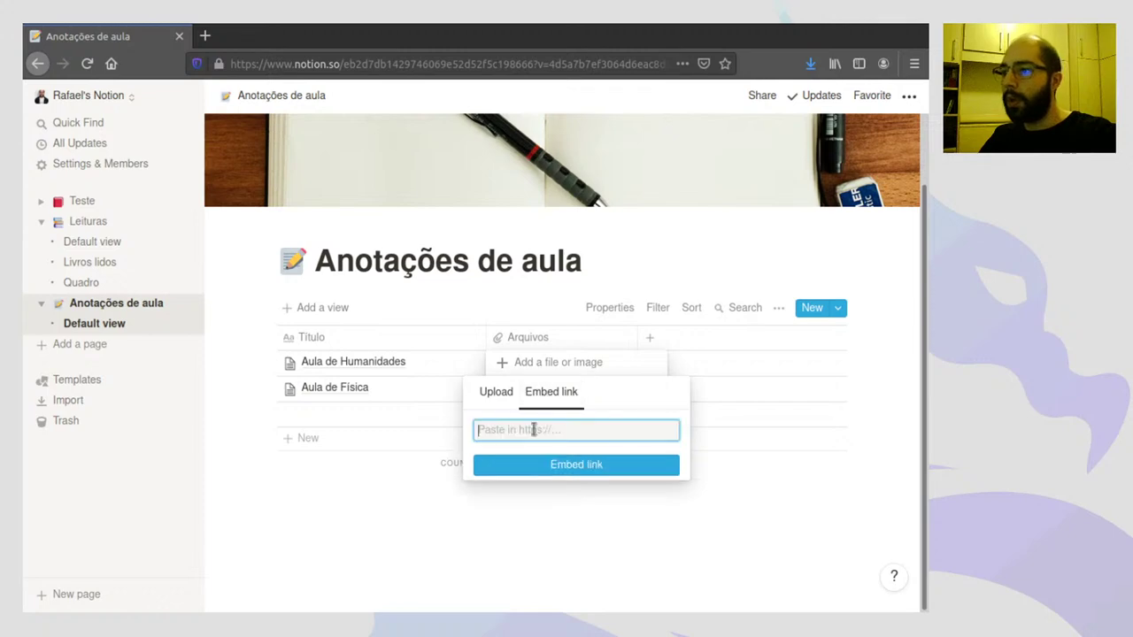
{"action": "left_click", "coordinate": [502, 394]}
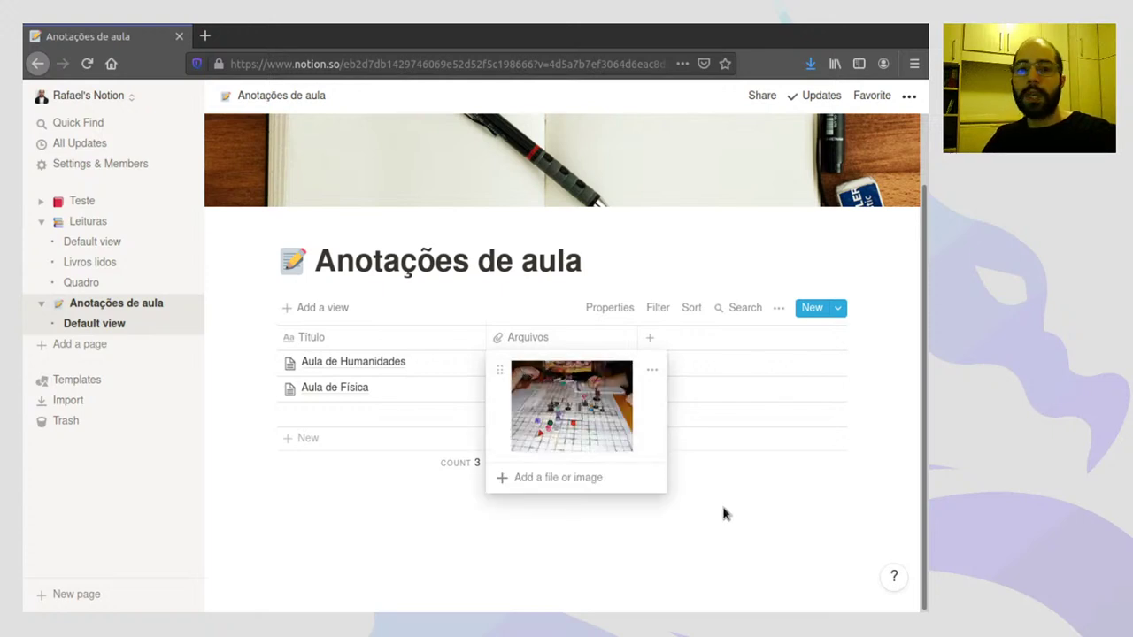
{"action": "key", "text": "Escape"}
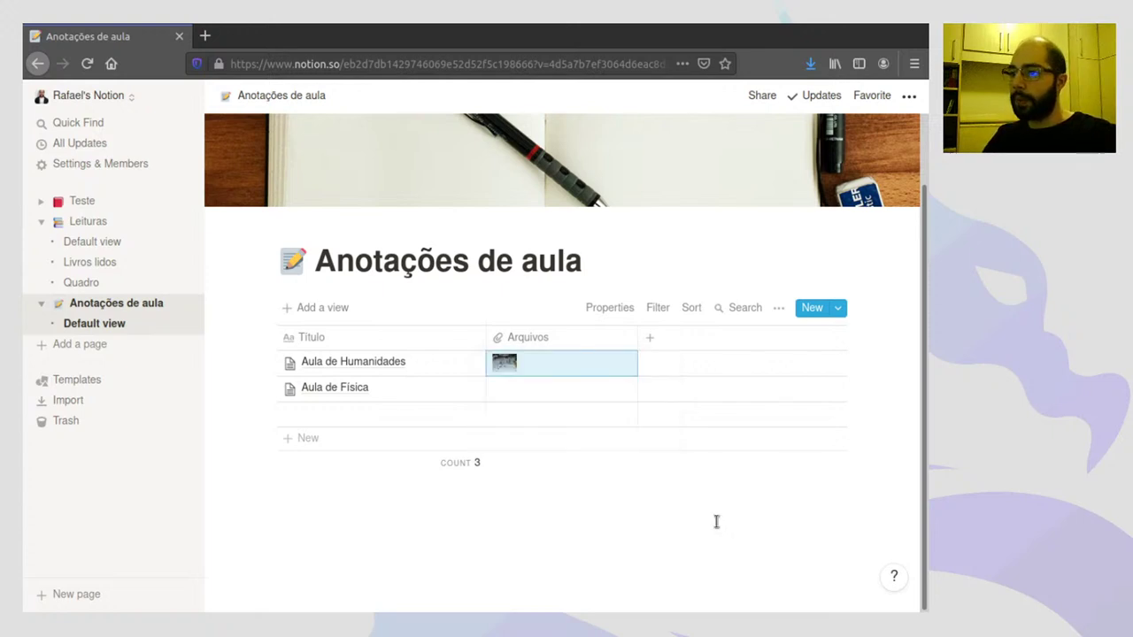
- Preview the attached photo full size, close it, and select Aula de Física's Arquivos cell
{"action": "left_click", "coordinate": [509, 363]}
{"action": "left_click", "coordinate": [568, 399]}
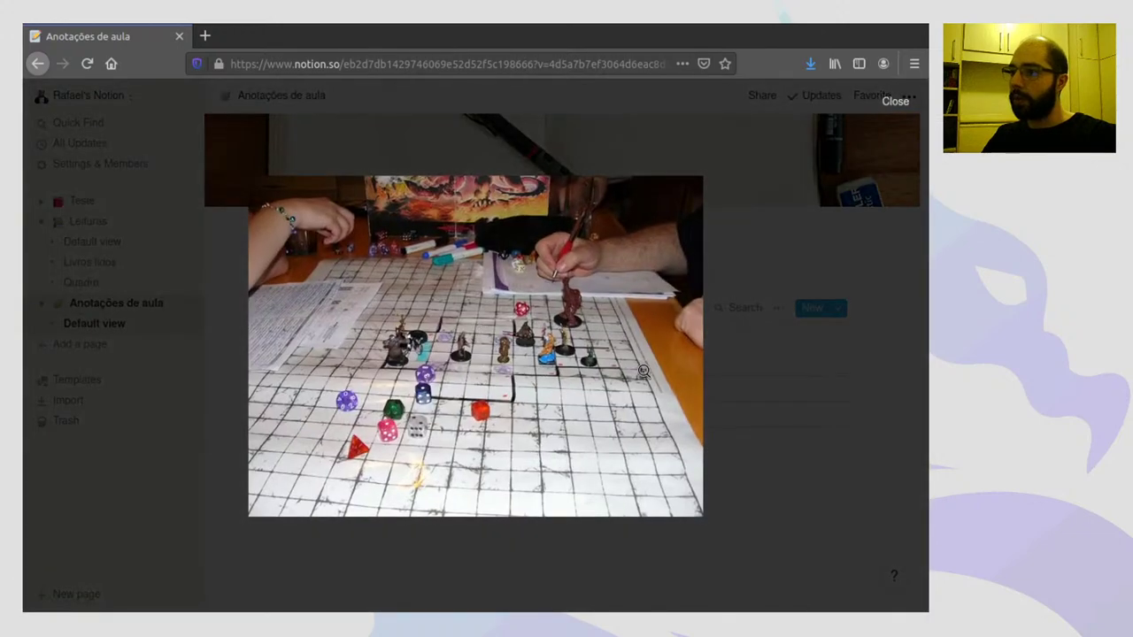
{"action": "left_click", "coordinate": [741, 392]}
{"action": "left_click", "coordinate": [742, 494]}
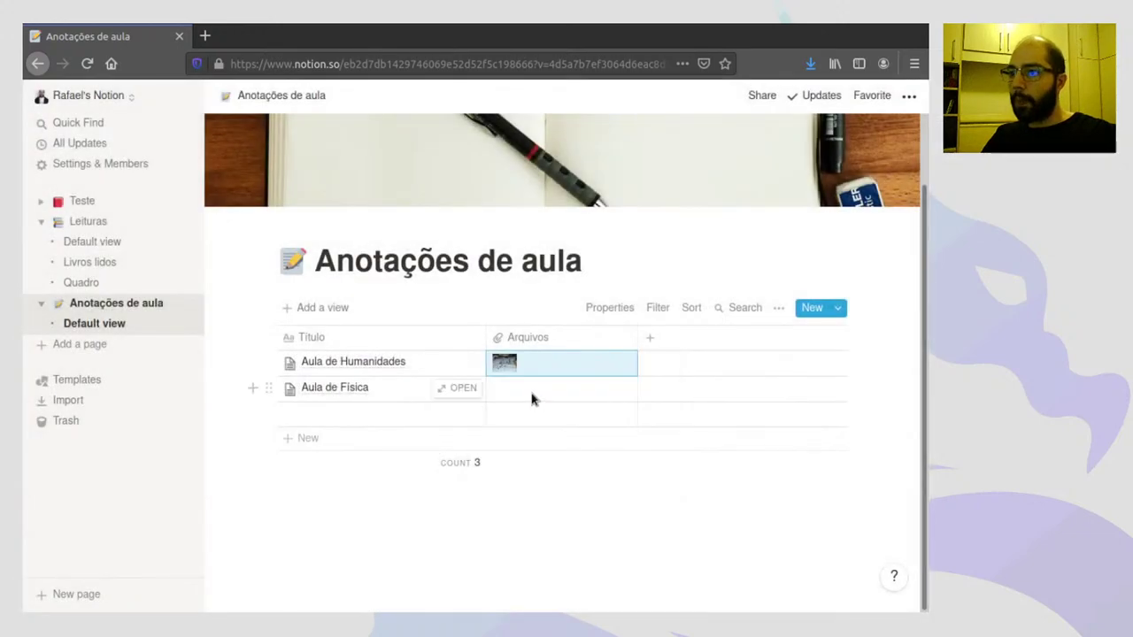
{"action": "left_click", "coordinate": [529, 389]}
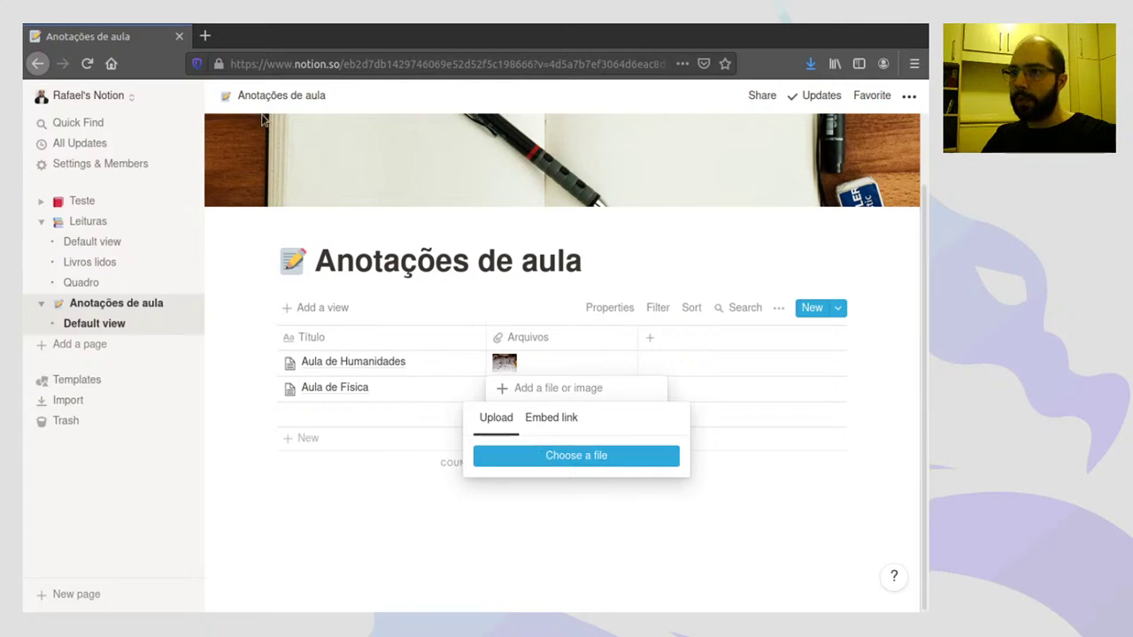
- Upload 1253-FE0010.pdf to Aula de Física's Arquivos cell and open it in a new tab
{"action": "left_click", "coordinate": [861, 615]}
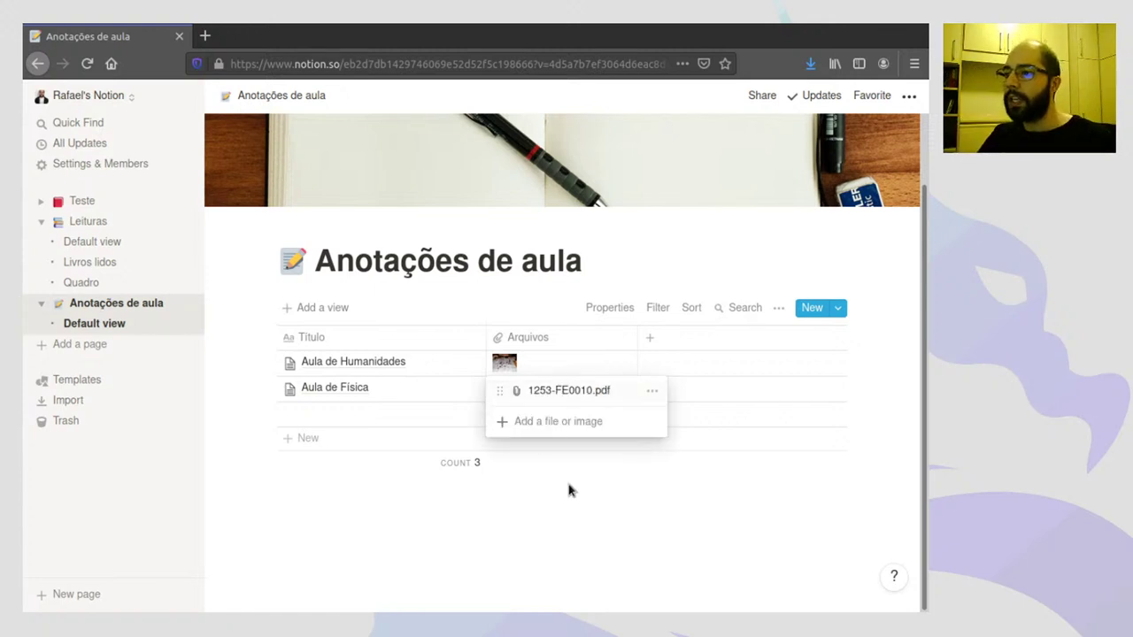
{"action": "key", "text": "Escape"}
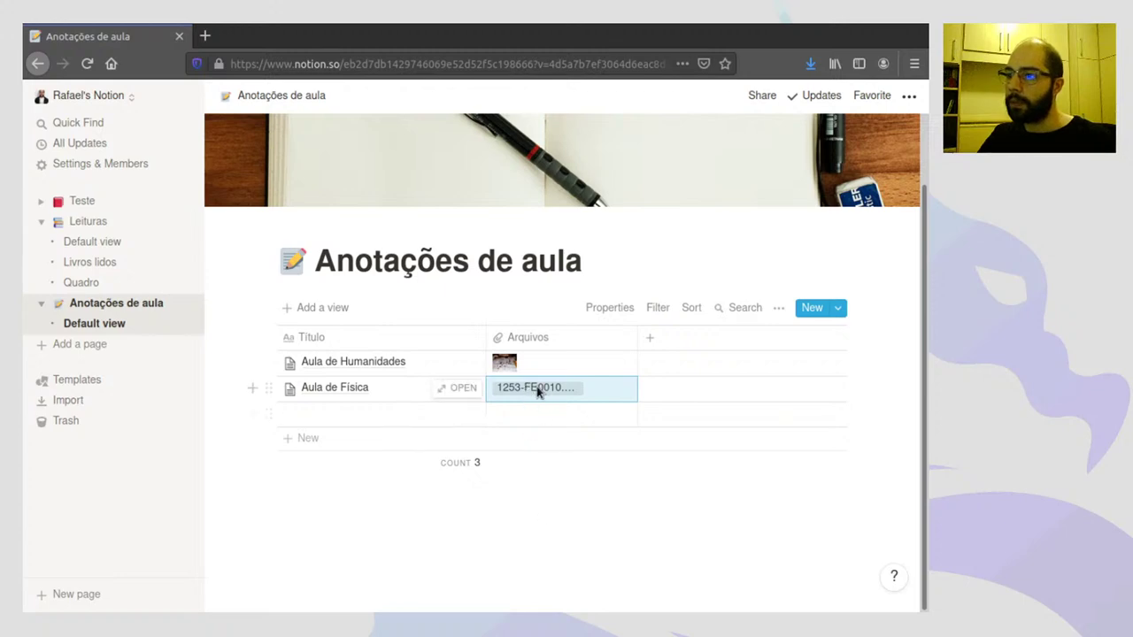
{"action": "left_click", "coordinate": [537, 393]}
{"action": "left_click", "coordinate": [549, 393]}
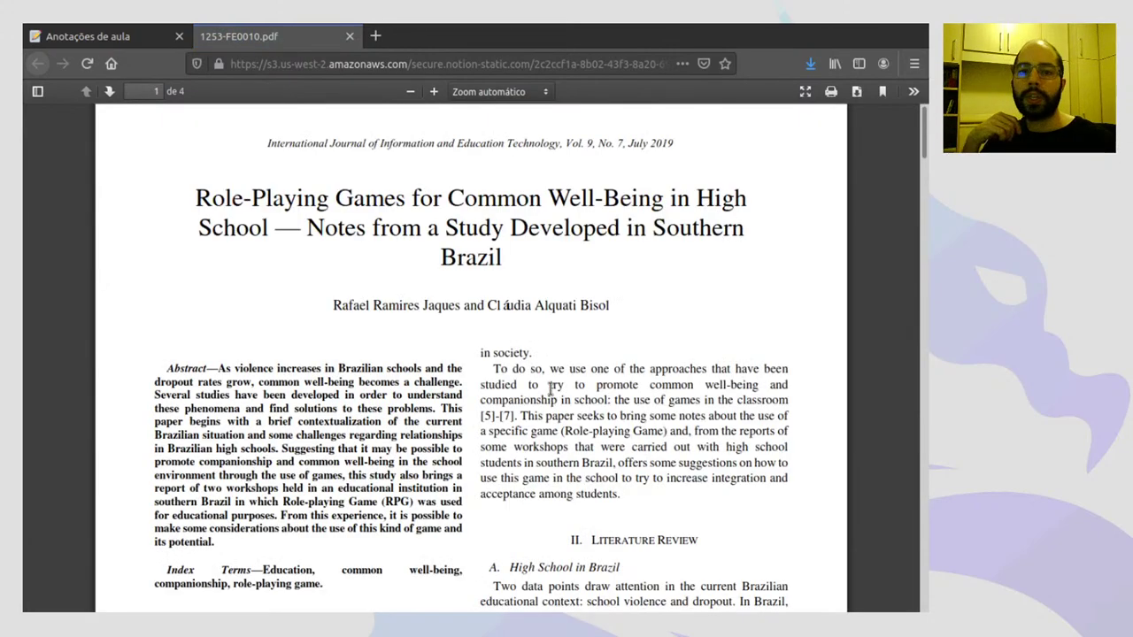
- Close the role-playing games PDF tab to get back to Notion
{"action": "left_click", "coordinate": [349, 37]}
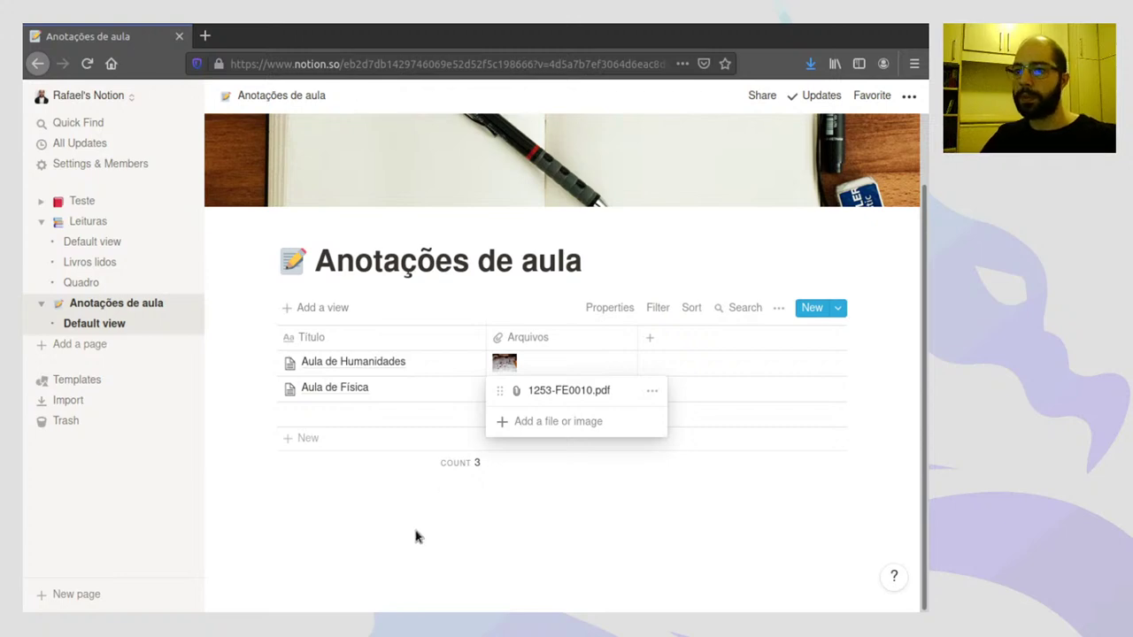
- Create a new blank page titled 'Capítulos'
{"action": "key", "text": "Escape"}
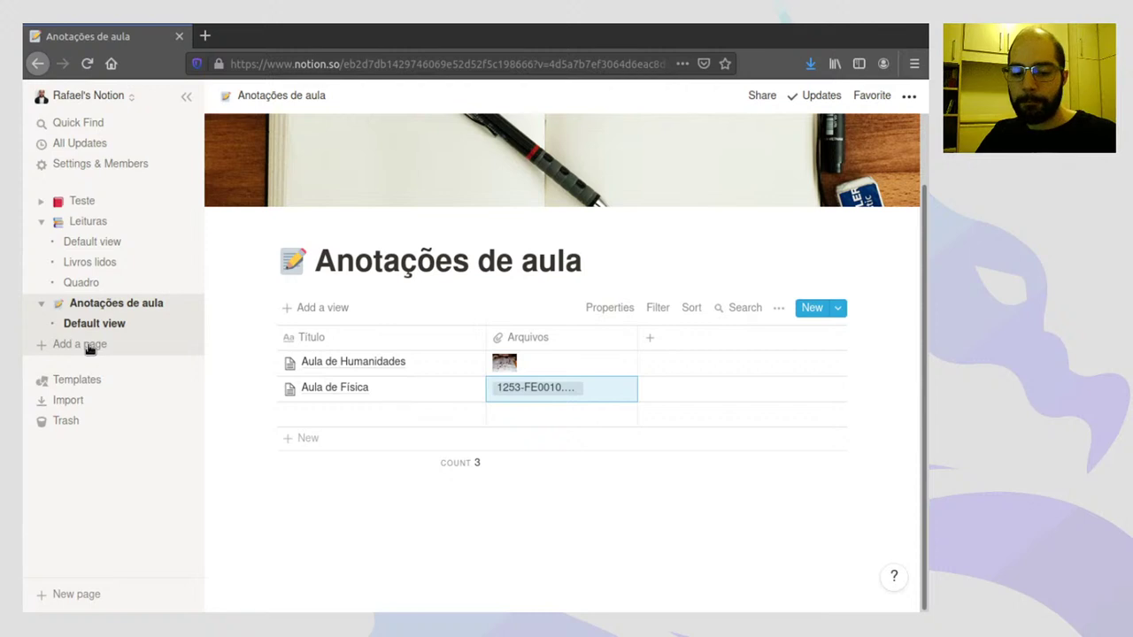
{"action": "left_click", "coordinate": [88, 346]}
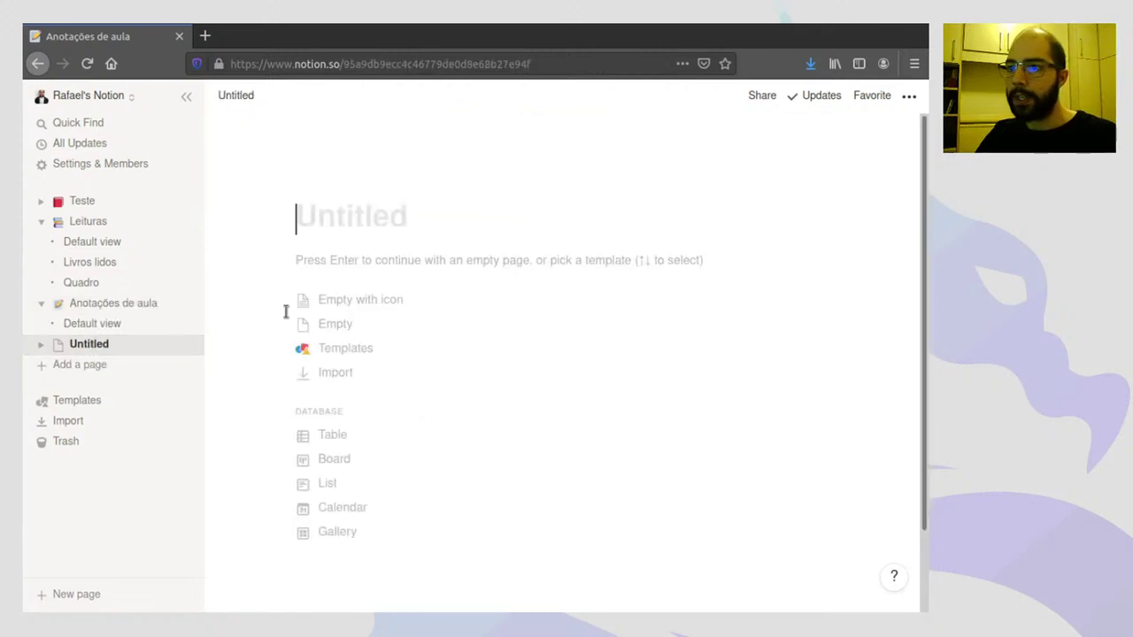
{"action": "type", "text": "Capí"}
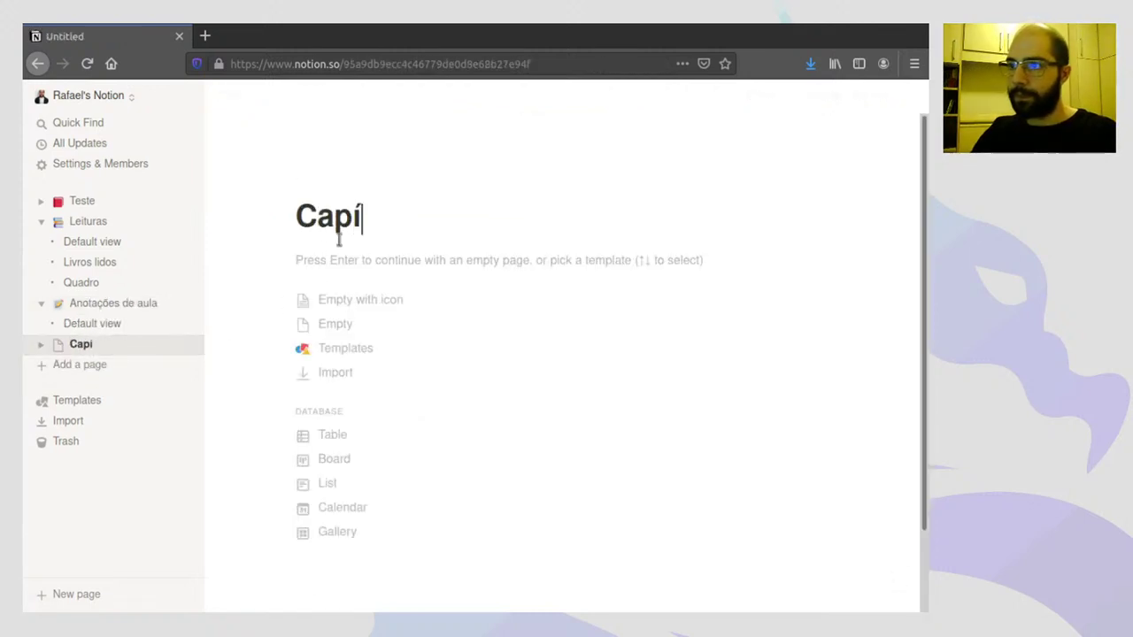
{"action": "type", "text": "tulos"}
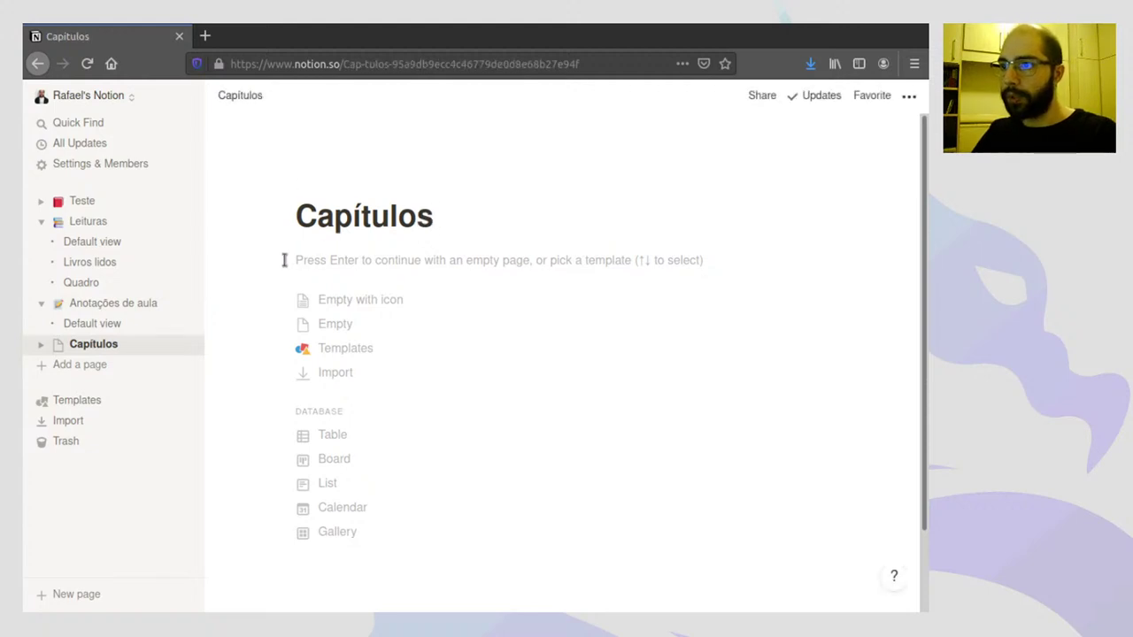
{"action": "key", "text": "Return"}
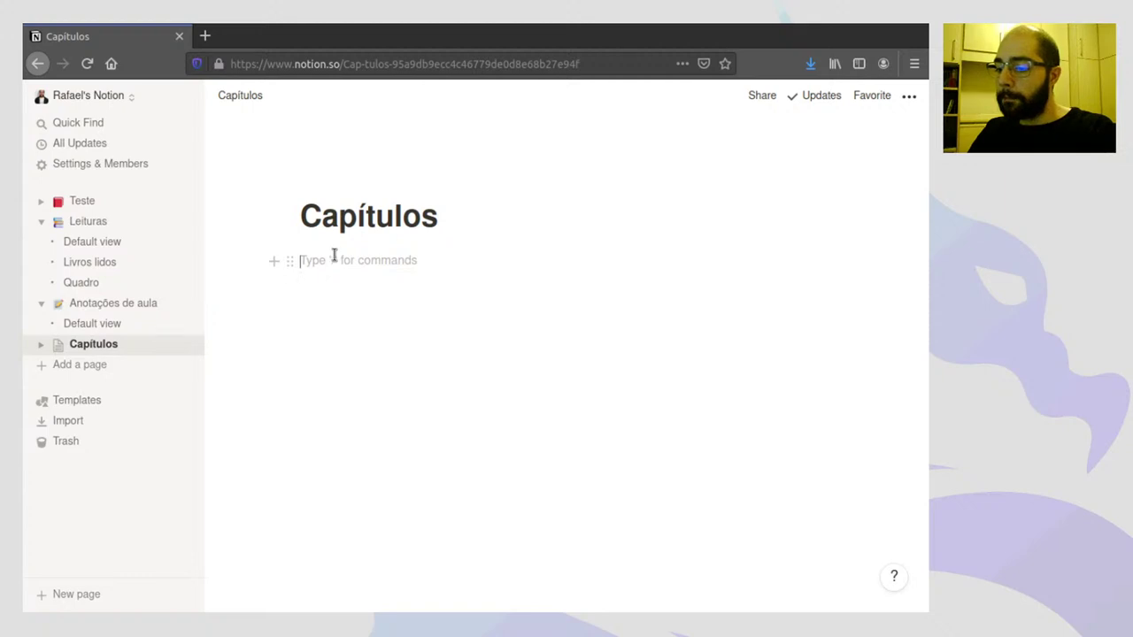
- Type /da in the page body and scroll the suggestions back to Table - Inline
{"action": "type", "text": "/"}
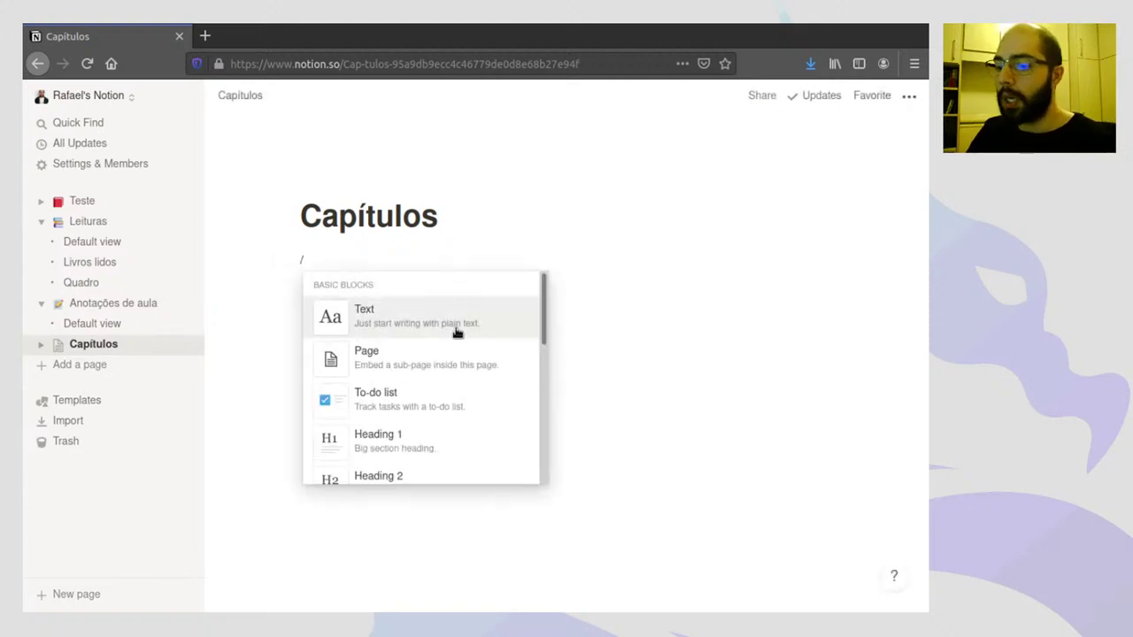
{"action": "type", "text": "da"}
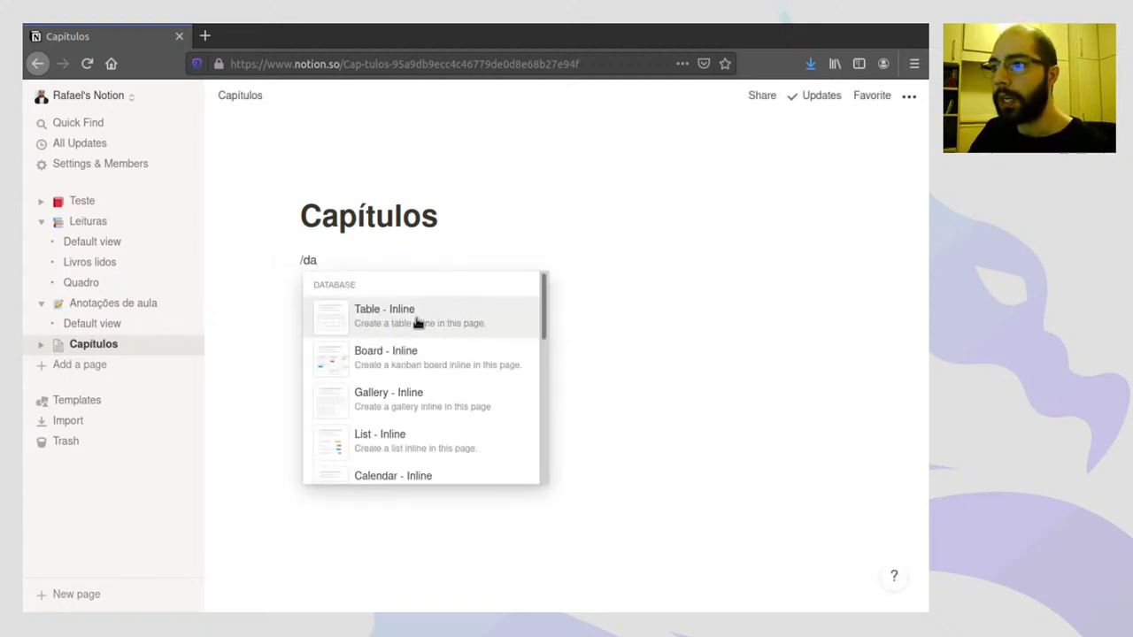
{"action": "scroll", "coordinate": [433, 354], "scroll_direction": "down", "scroll_amount": 4}
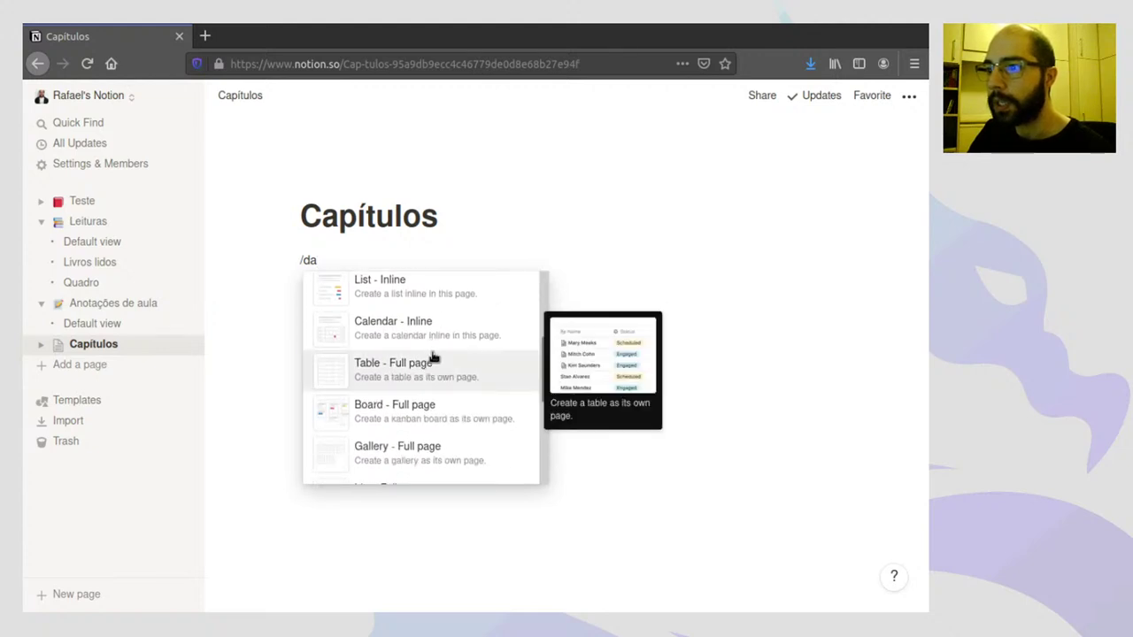
{"action": "scroll", "coordinate": [433, 354], "scroll_direction": "down", "scroll_amount": 5}
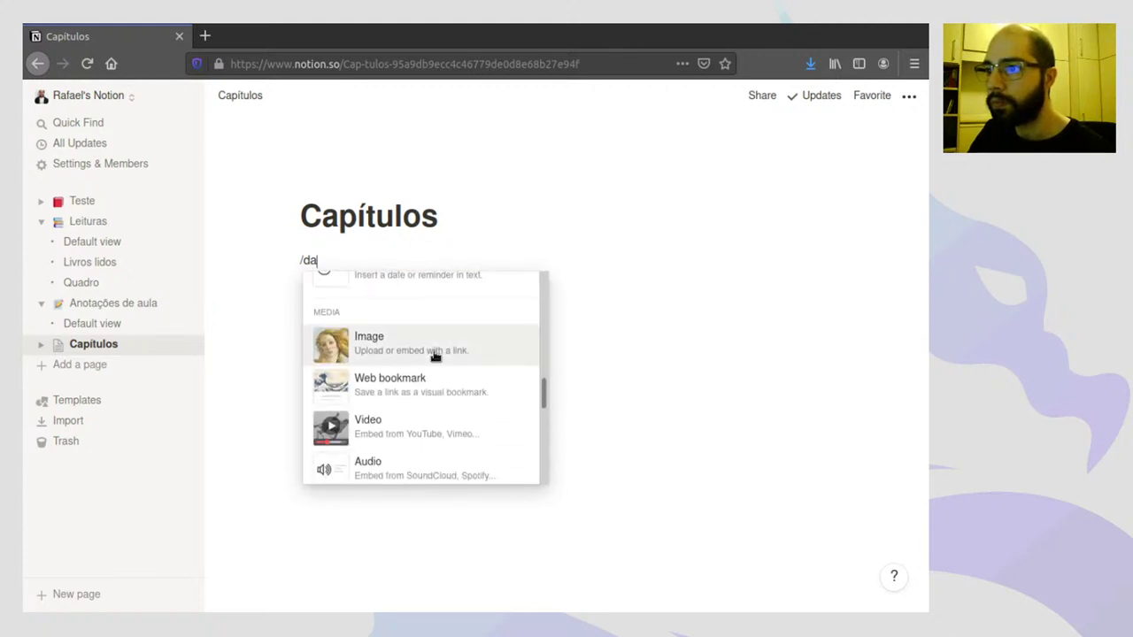
{"action": "scroll", "coordinate": [433, 350], "scroll_direction": "up", "scroll_amount": 3}
{"action": "scroll", "coordinate": [433, 344], "scroll_direction": "up", "scroll_amount": 5}
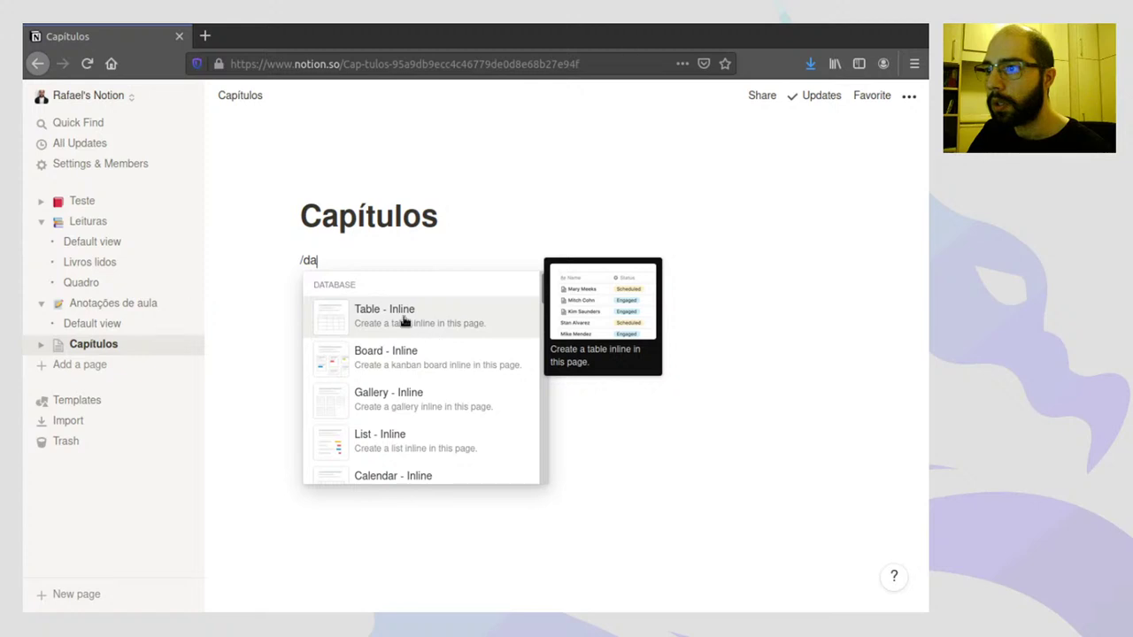
- Insert an inline table and name its rows Capítulo 1, Capítulo 2 and Capítulo 3
{"action": "left_click", "coordinate": [400, 319]}
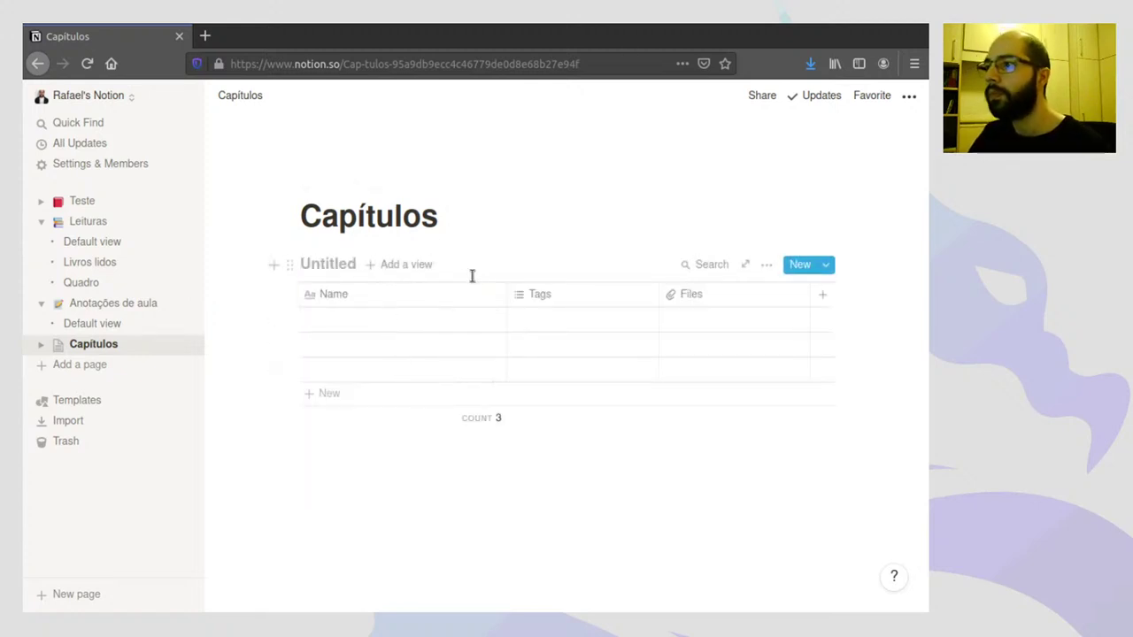
{"action": "left_click", "coordinate": [42, 345]}
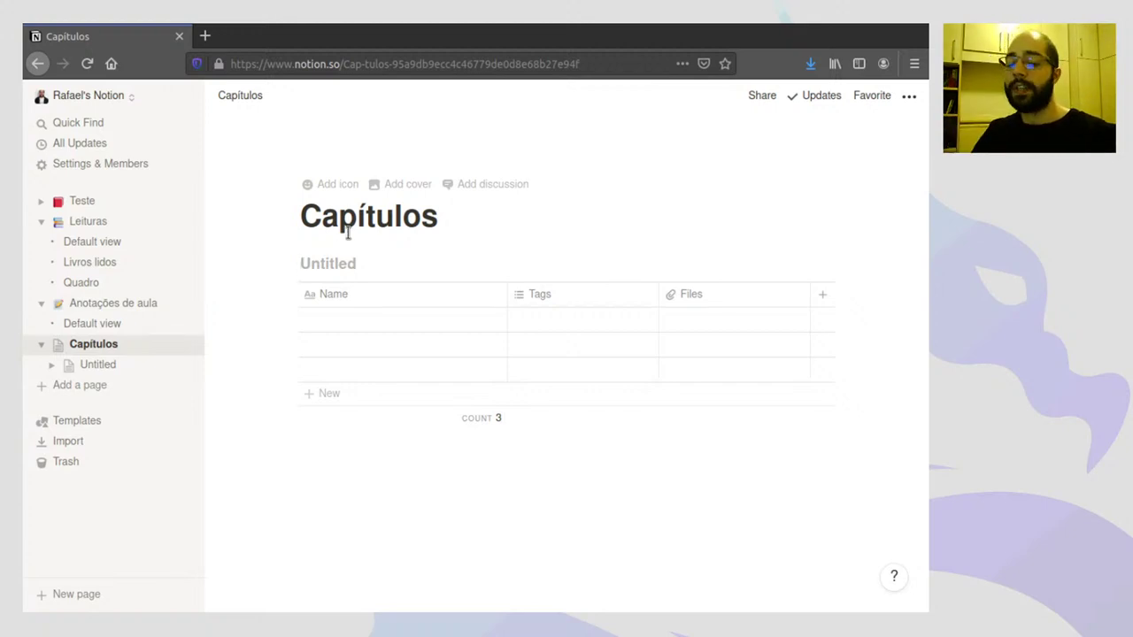
{"action": "left_click", "coordinate": [378, 322]}
{"action": "type", "text": "C"}
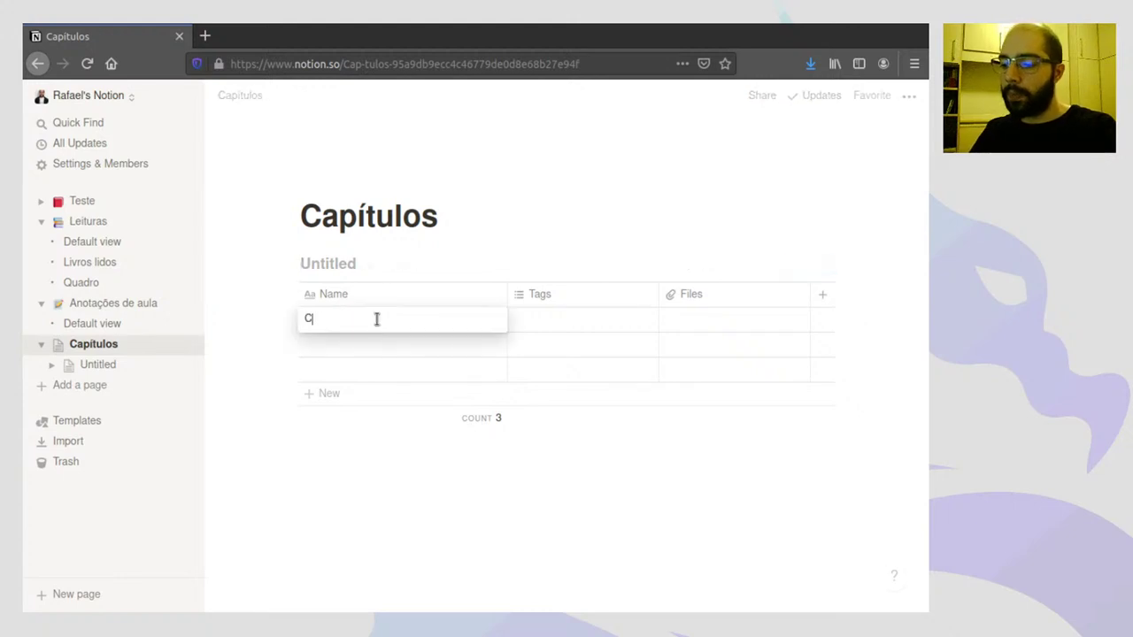
{"action": "type", "text": "apítulo 1"}
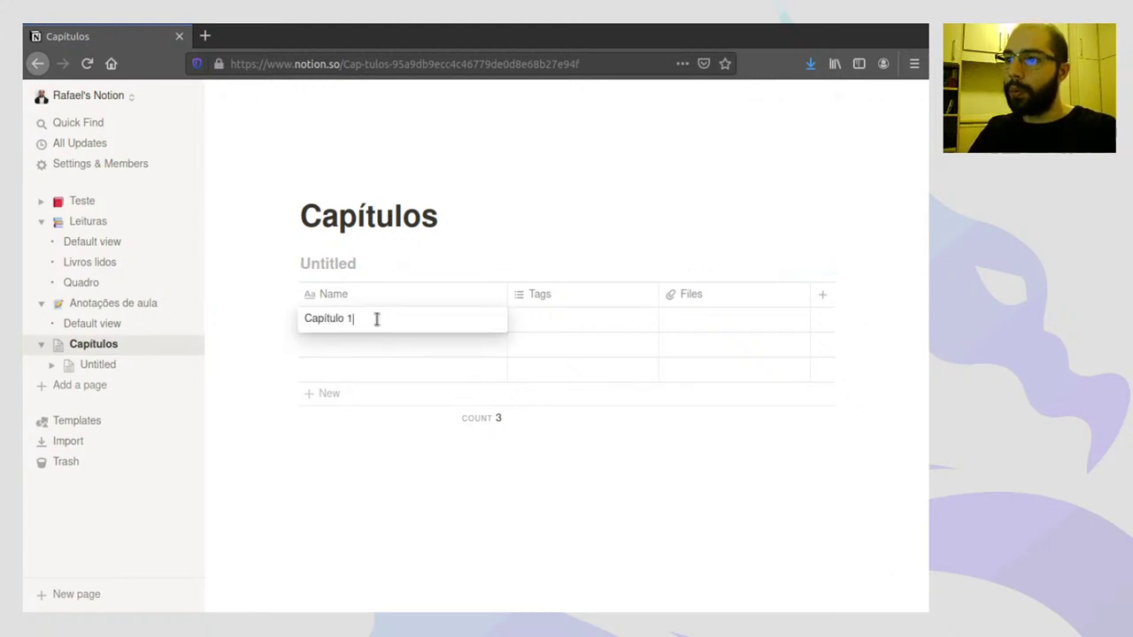
{"action": "key", "text": "Return"}
{"action": "type", "text": "Capítulo 2"}
{"action": "key", "text": "Return"}
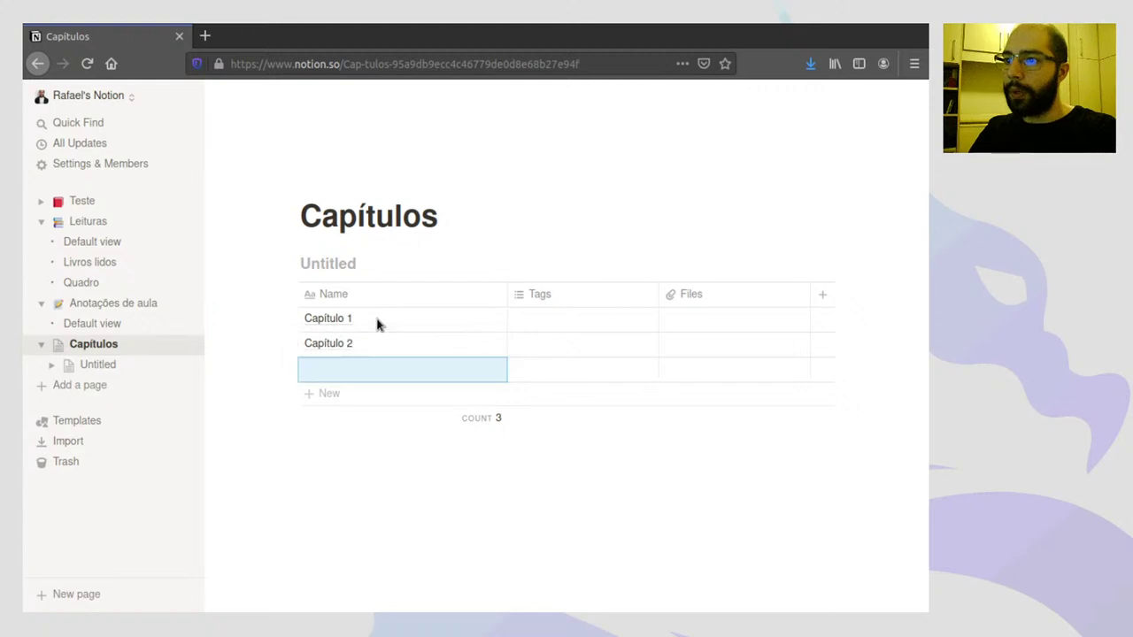
{"action": "type", "text": "Capítulo 3"}
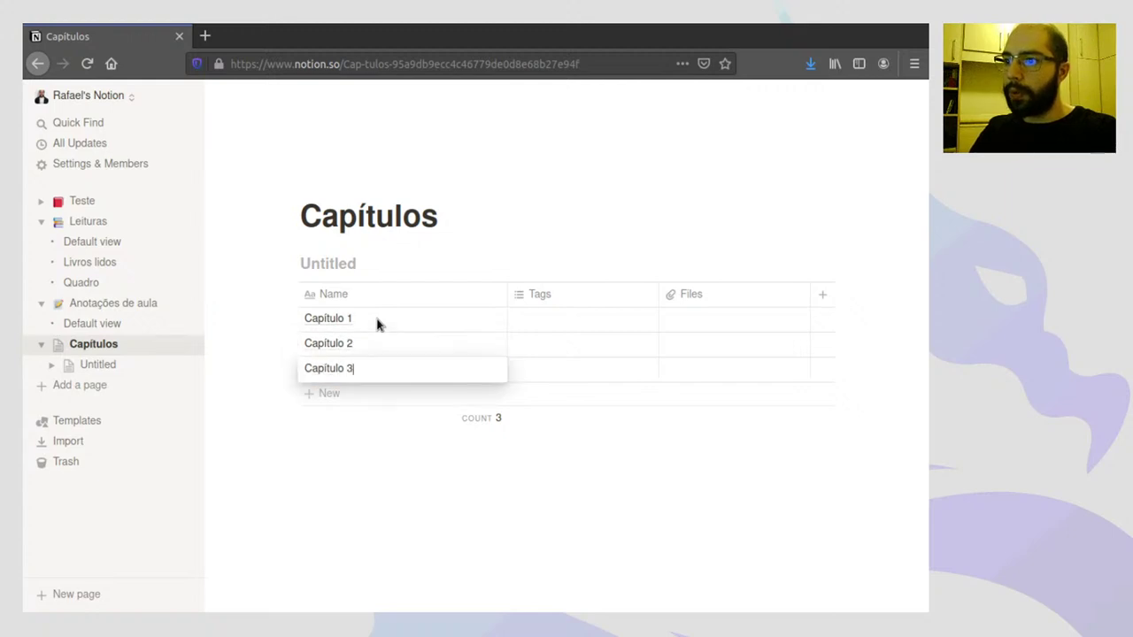
{"action": "key", "text": "Return"}
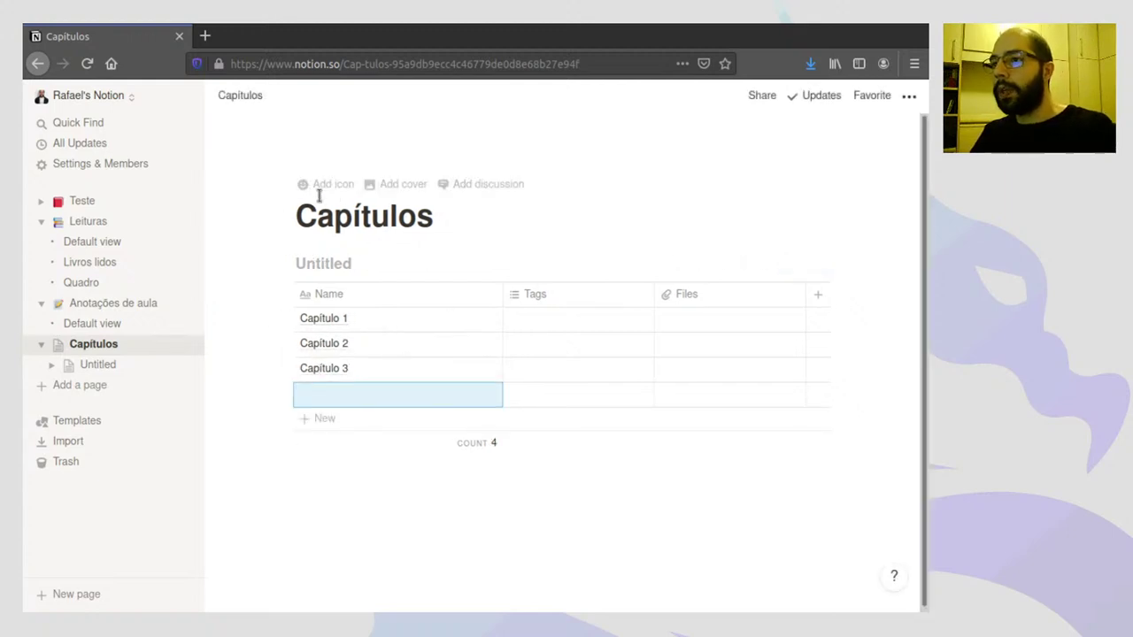
- Give the Capítulos page the memo-and-pencil emoji as its icon
{"action": "left_click", "coordinate": [333, 191]}
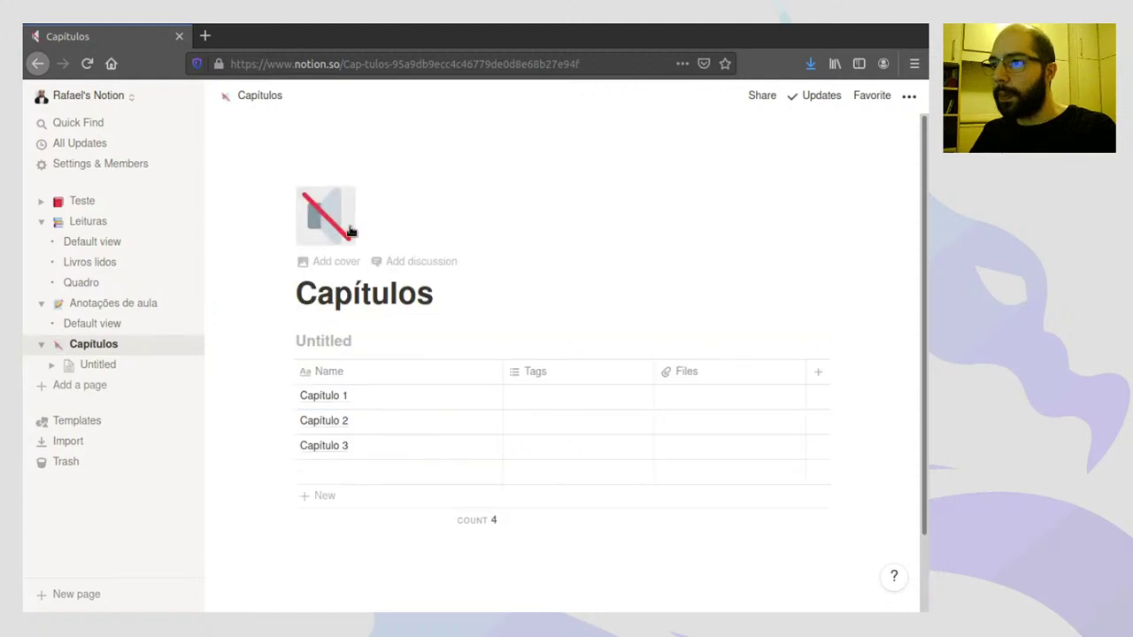
{"action": "left_click", "coordinate": [350, 195]}
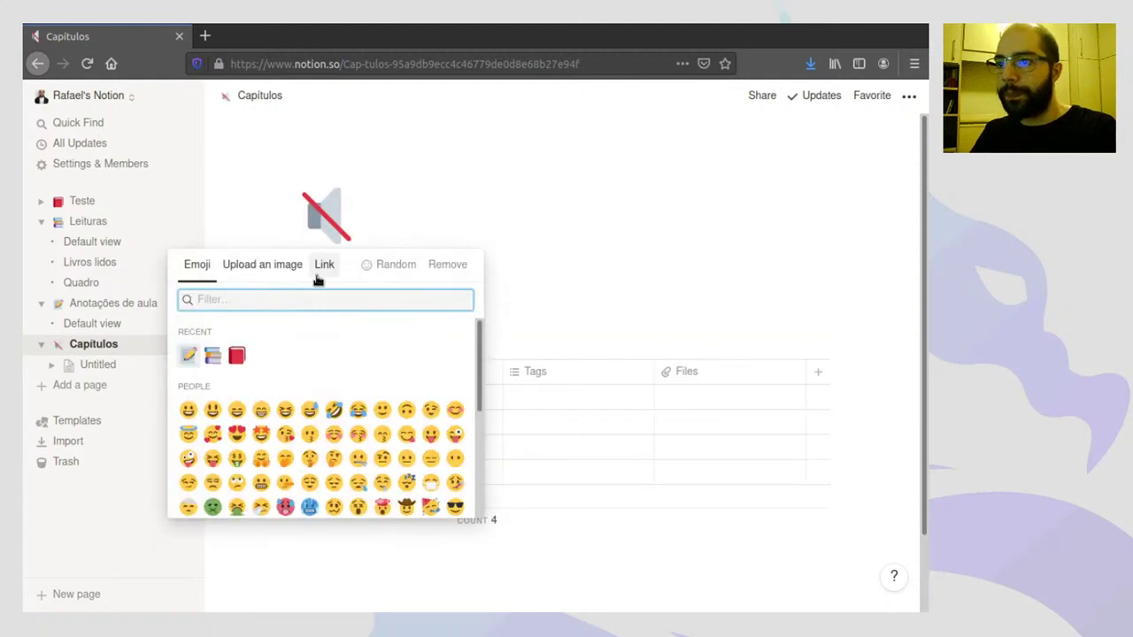
{"action": "left_click", "coordinate": [189, 355]}
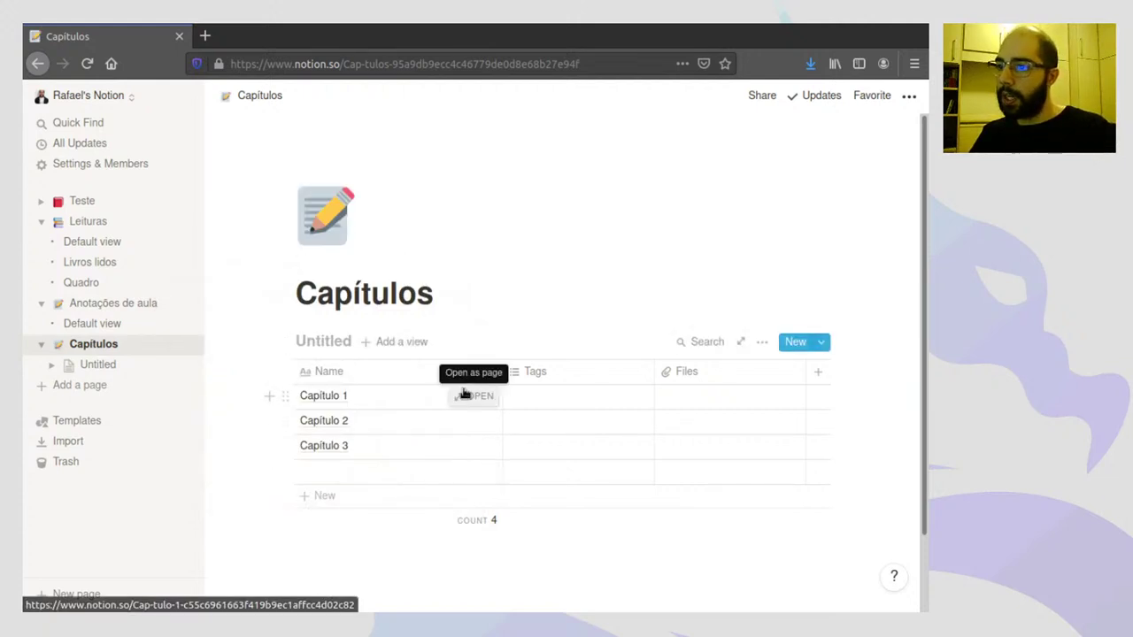
- Write 'Anotações do capítulo' in the Capítulo 1 page body, then close its preview
{"action": "left_click", "coordinate": [471, 397]}
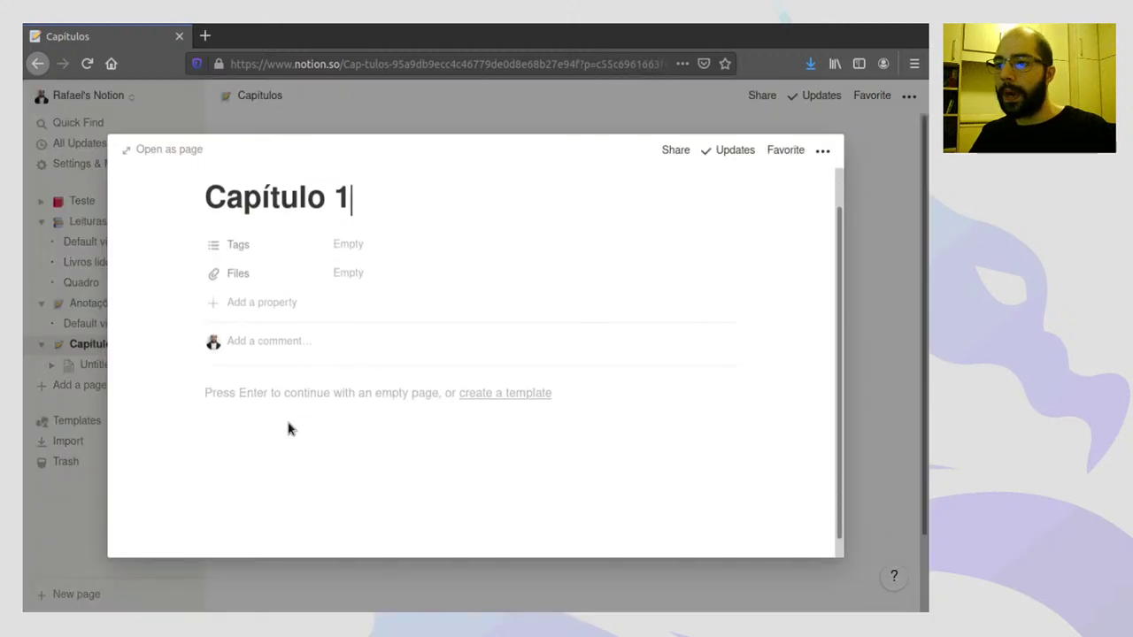
{"action": "left_click", "coordinate": [298, 398]}
{"action": "type", "text": "Anota"}
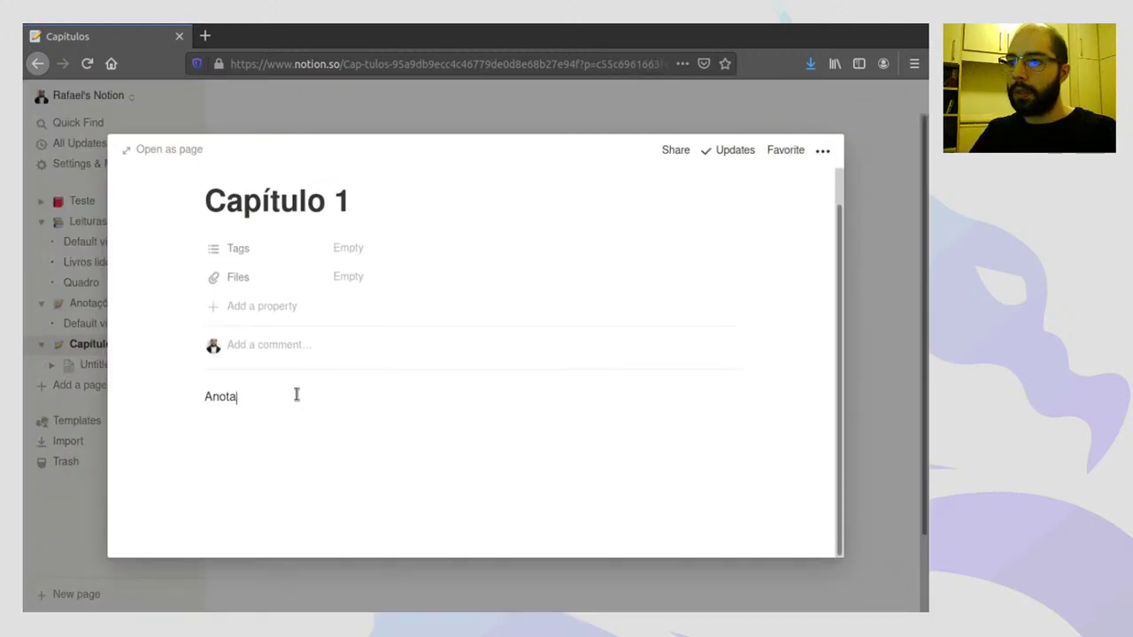
{"action": "type", "text": "ções do capít"}
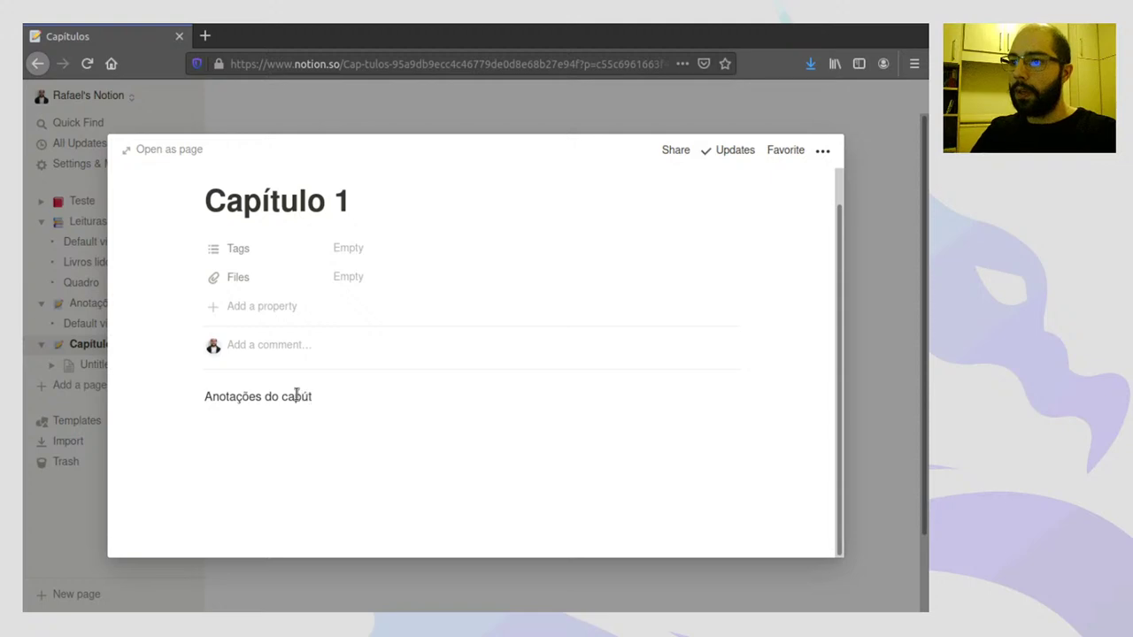
{"action": "type", "text": "ulo"}
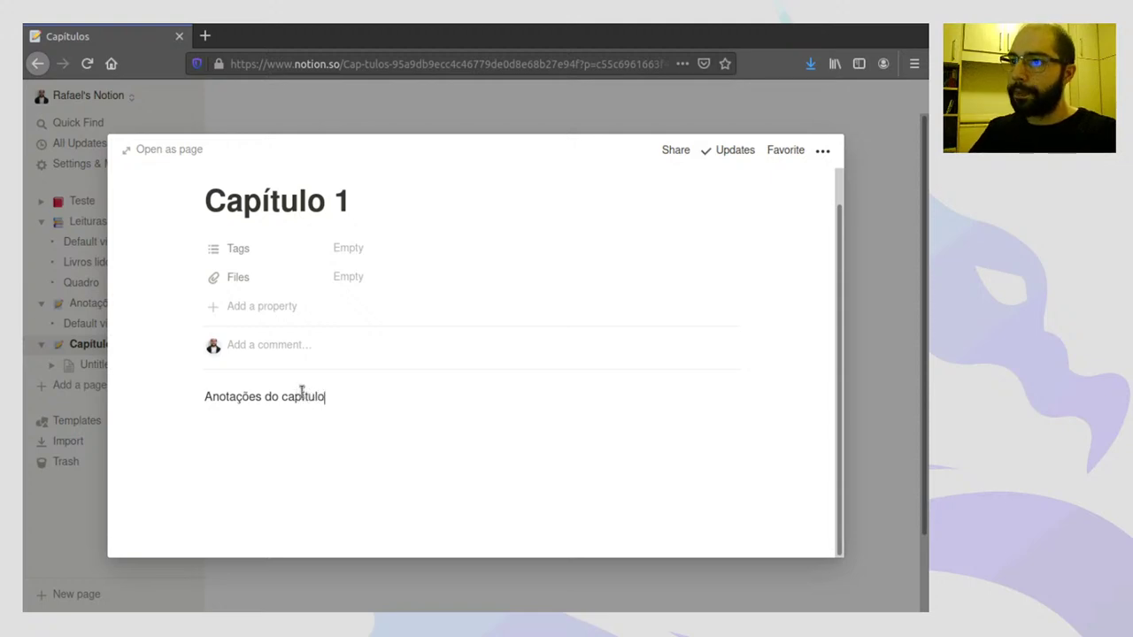
{"action": "left_click", "coordinate": [872, 376]}
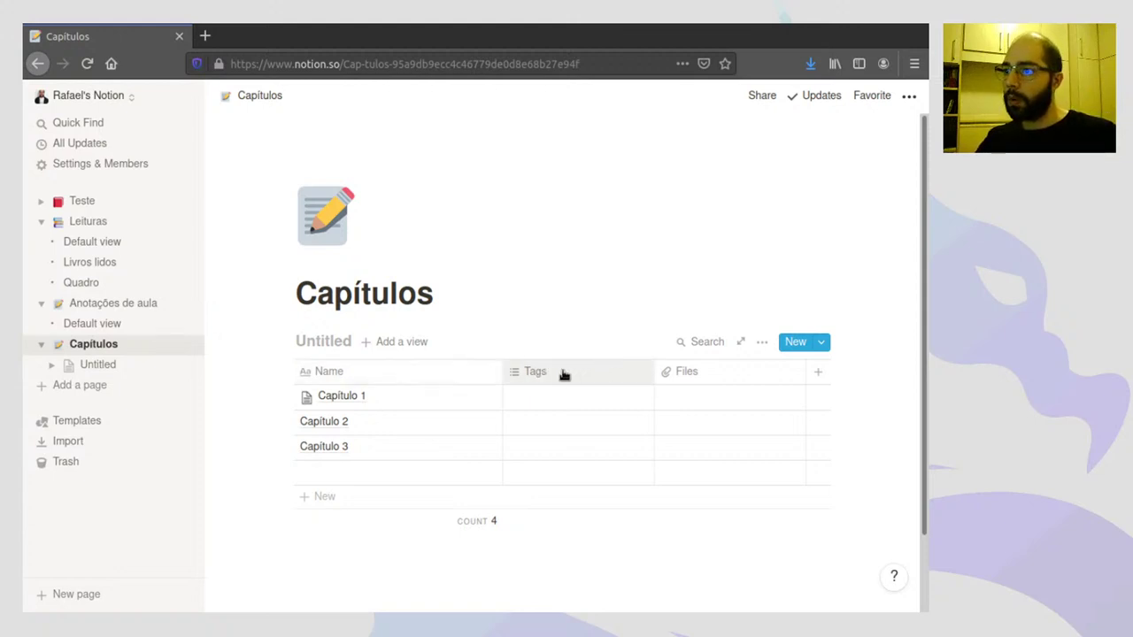
- Rename the Tags column to 'Assuntos'
{"action": "left_click", "coordinate": [547, 376]}
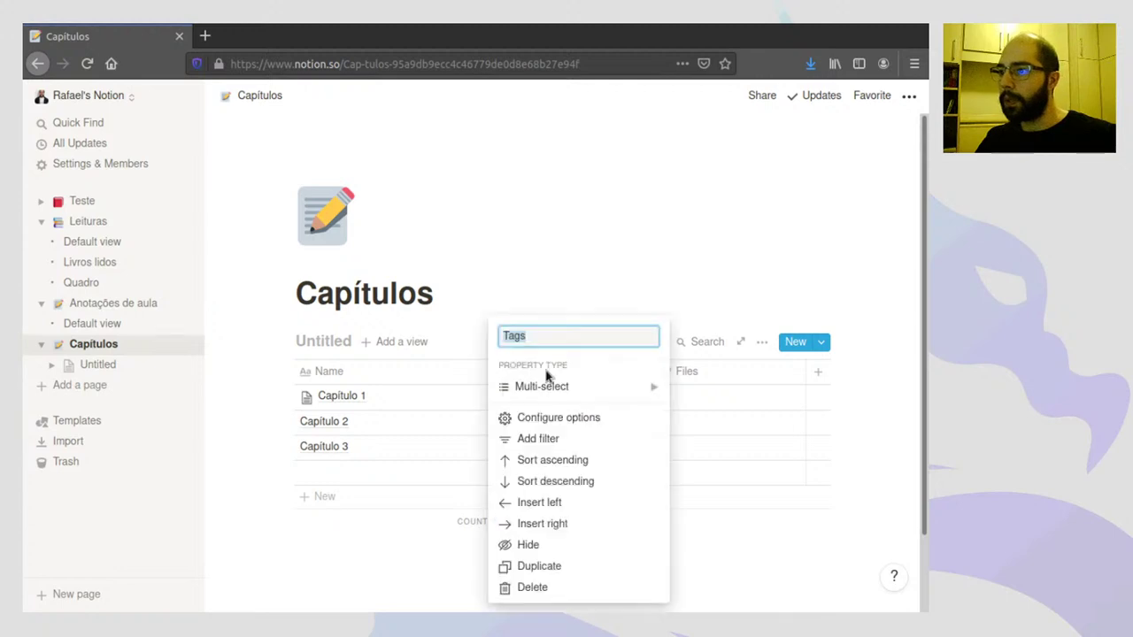
{"action": "left_click", "coordinate": [562, 266]}
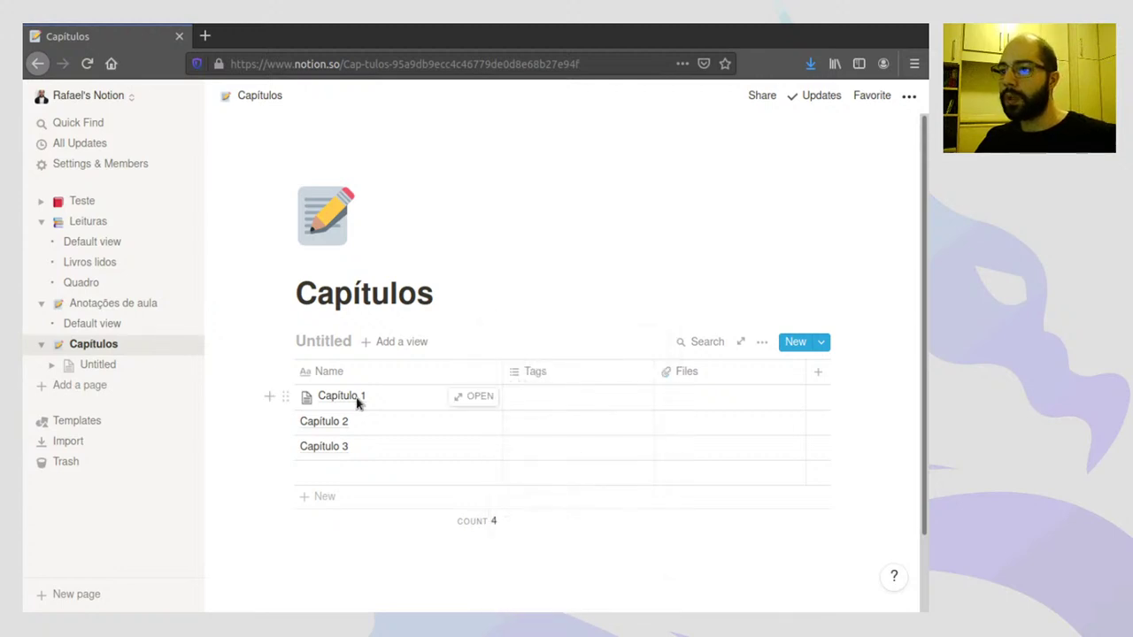
{"action": "left_click", "coordinate": [538, 373]}
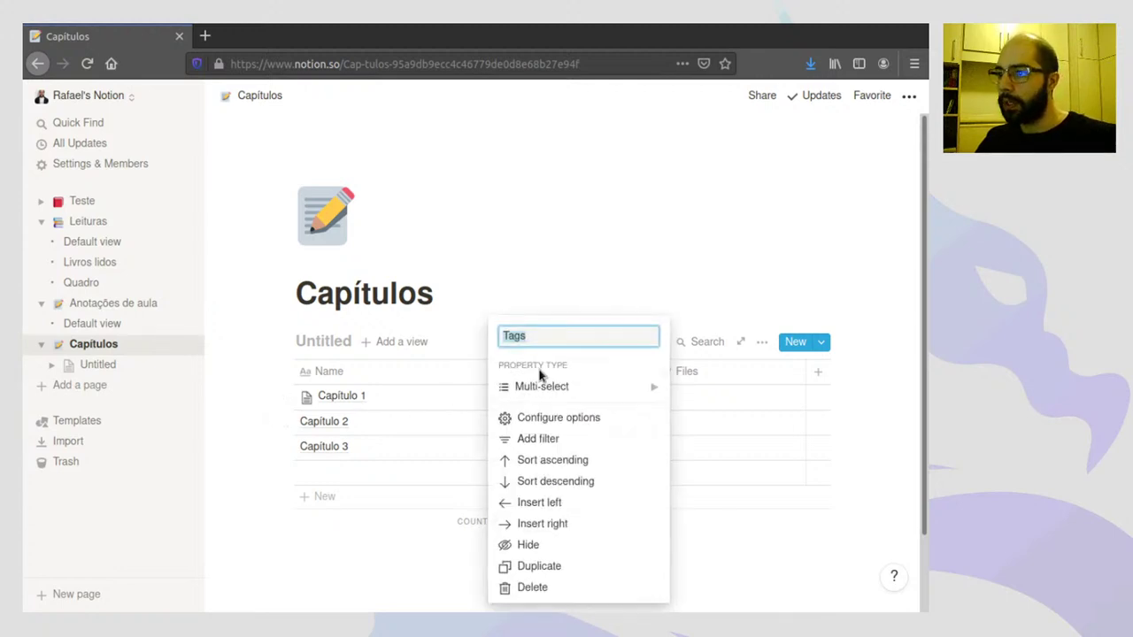
{"action": "mouse_move", "coordinate": [561, 387]}
{"action": "left_click", "coordinate": [720, 317]}
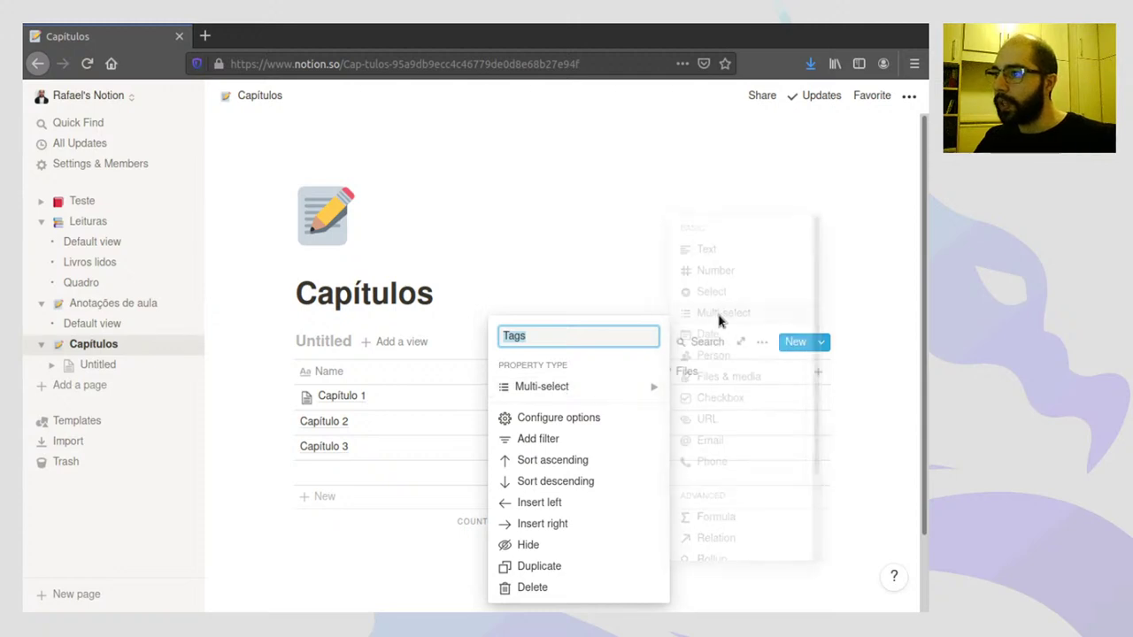
{"action": "left_click", "coordinate": [653, 372]}
{"action": "left_click", "coordinate": [537, 378]}
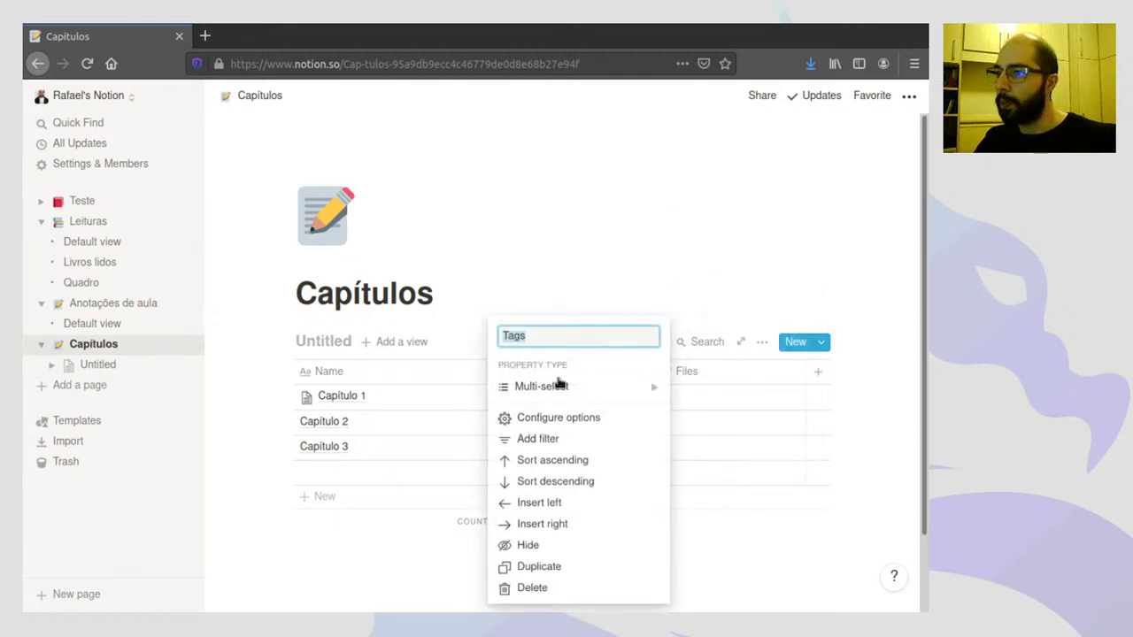
{"action": "mouse_move", "coordinate": [652, 387]}
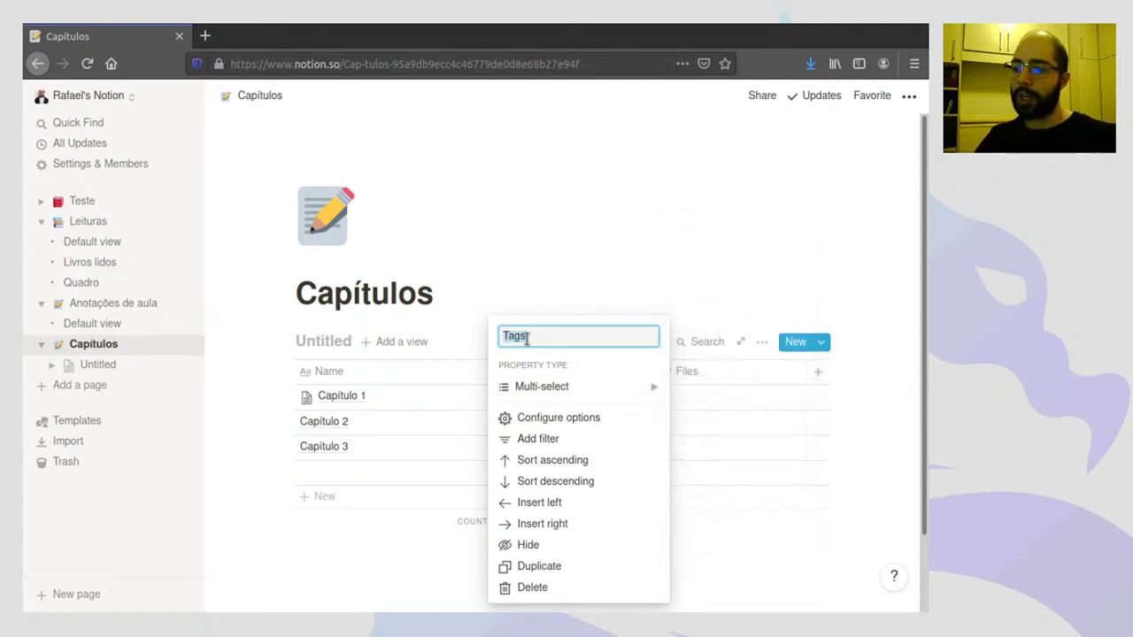
{"action": "type", "text": "Ass"}
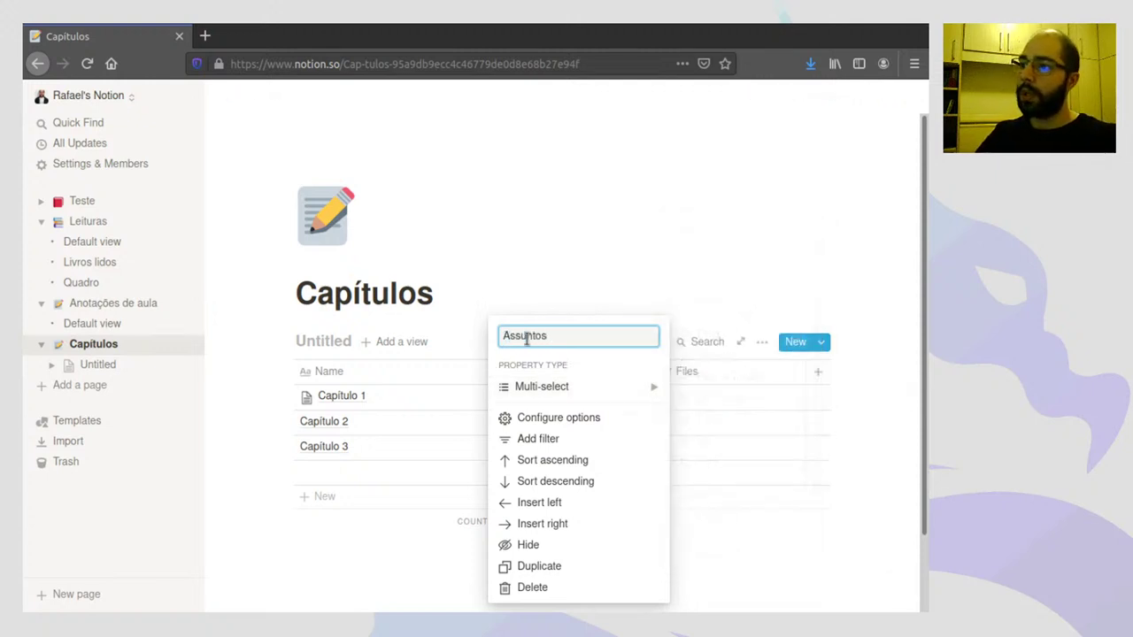
{"action": "type", "text": "untos"}
{"action": "left_click", "coordinate": [646, 286]}
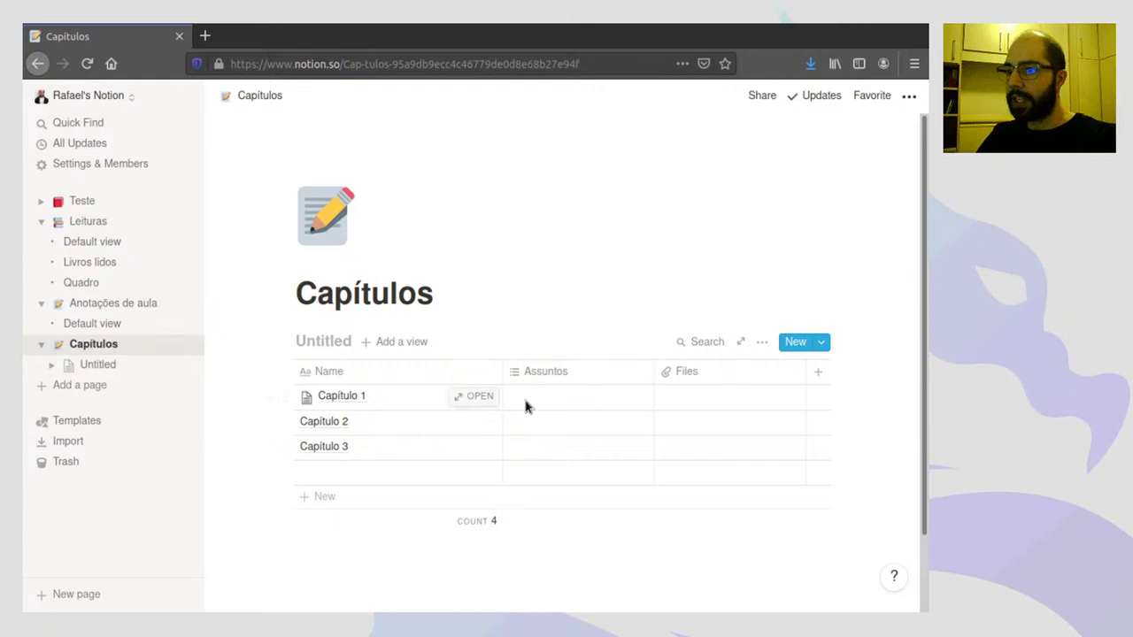
- Tag Capítulo 1 'Introdução' and Capítulo 2 'Conceito de Jogo' and 'Conceito de Infância'
{"action": "left_click", "coordinate": [525, 406]}
{"action": "type", "text": "Int"}
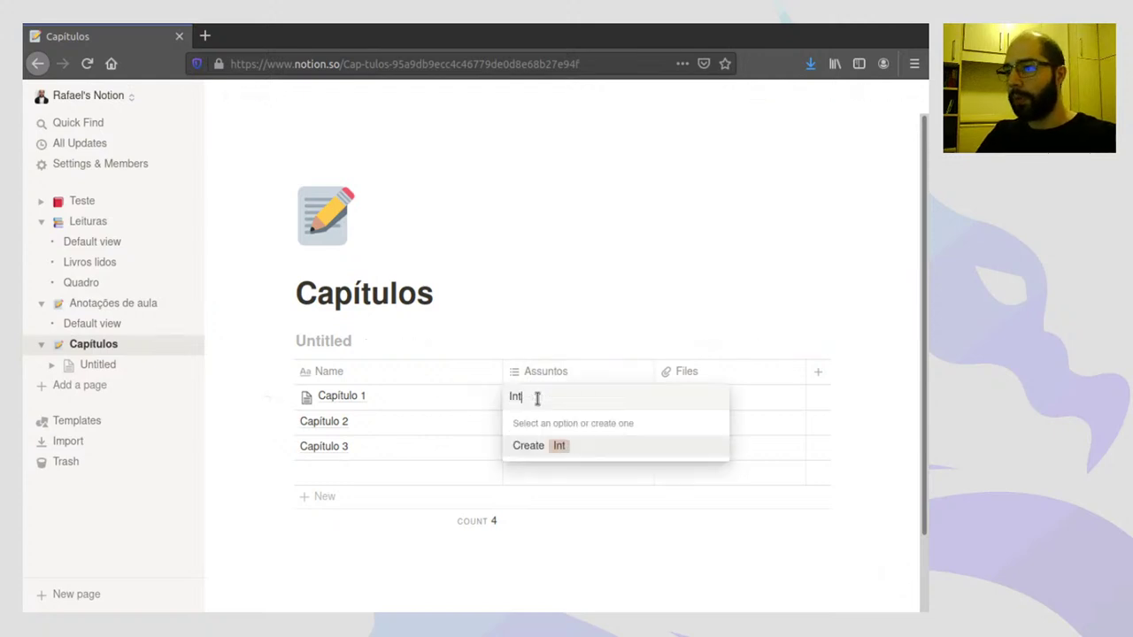
{"action": "type", "text": "roduç"}
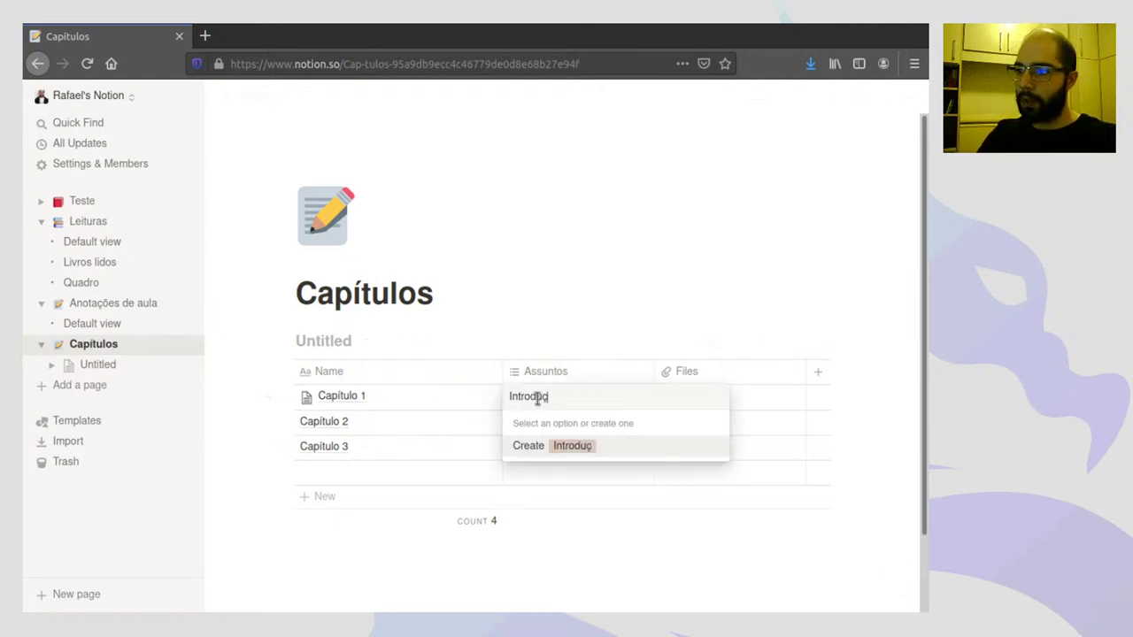
{"action": "type", "text": "ão"}
{"action": "key", "text": "Return"}
{"action": "key", "text": "Escape"}
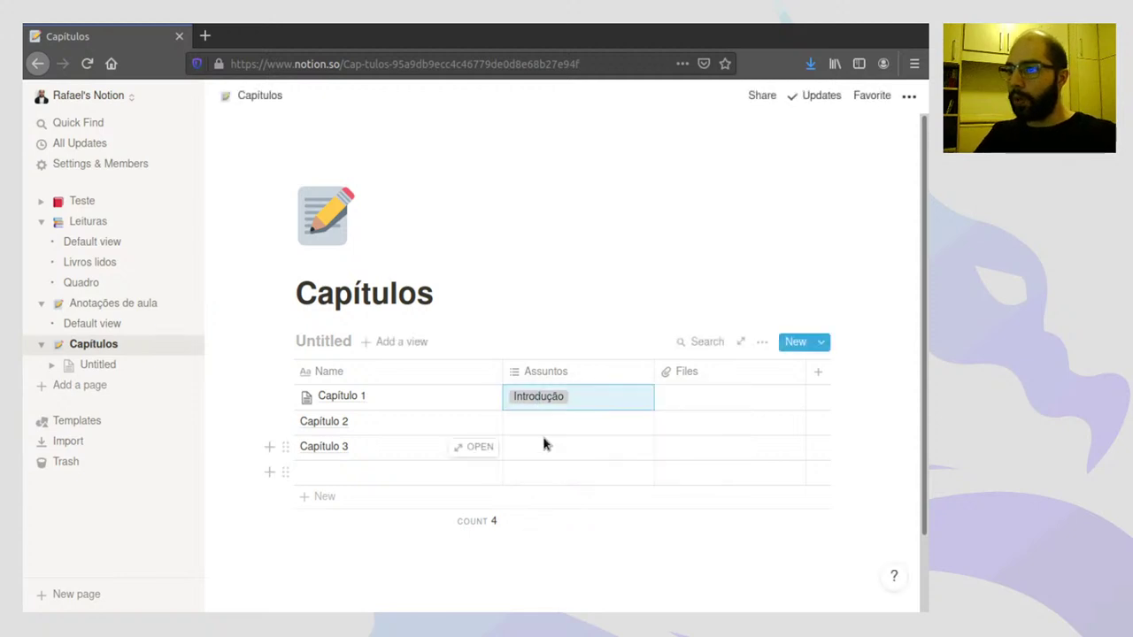
{"action": "left_click", "coordinate": [560, 423]}
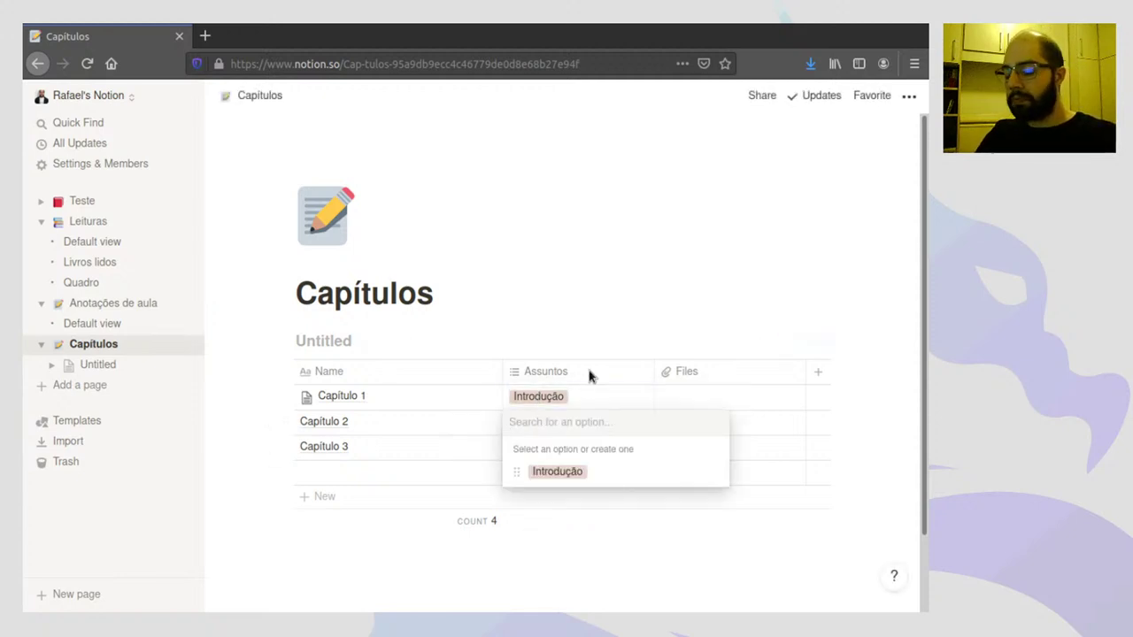
{"action": "type", "text": "Conceito"}
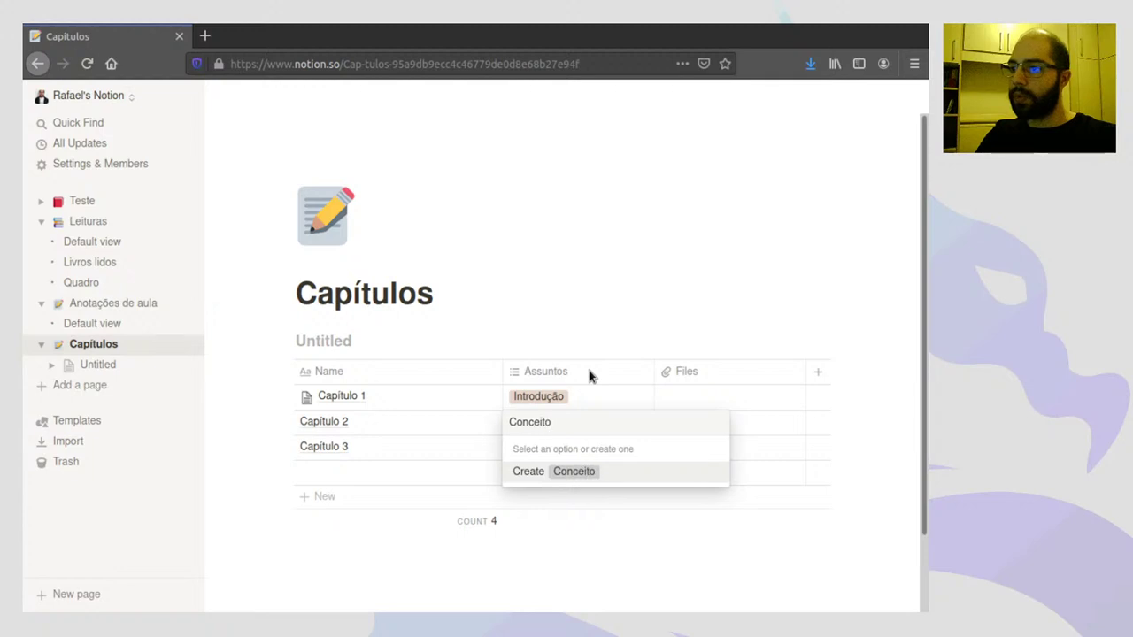
{"action": "type", "text": " de Jogo"}
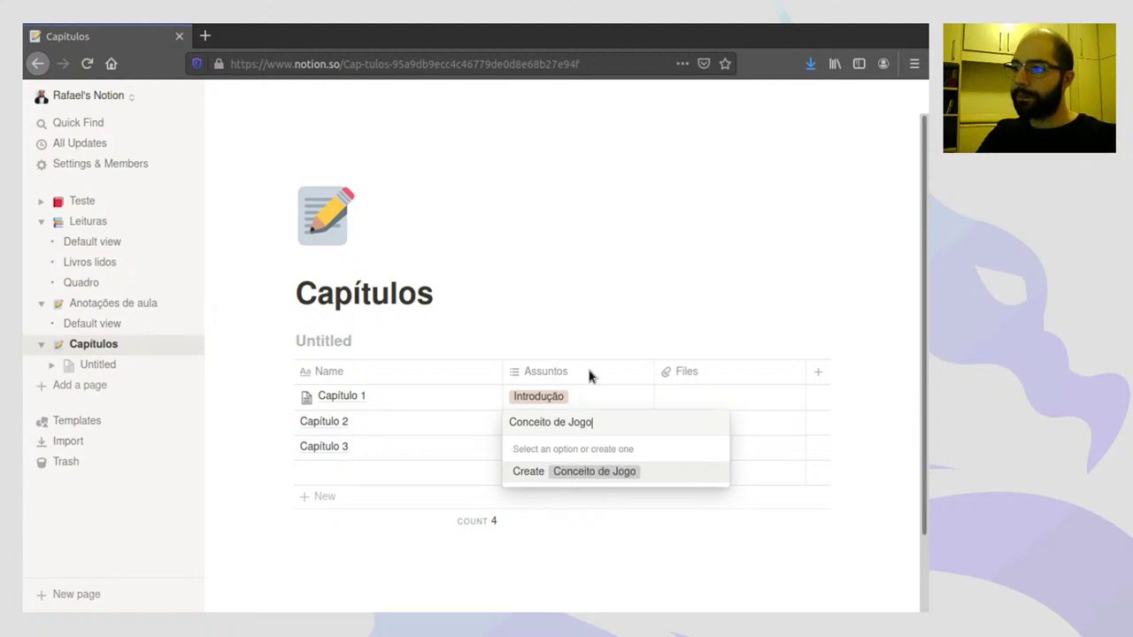
{"action": "key", "text": "Return"}
{"action": "type", "text": "Conce"}
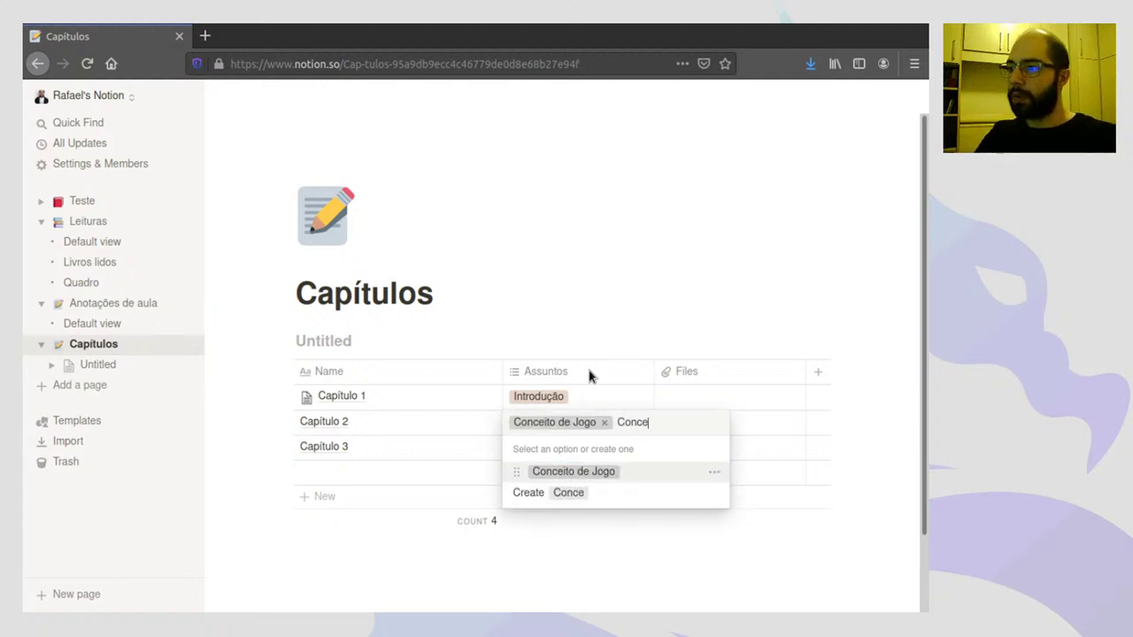
{"action": "type", "text": "ito de Inf"}
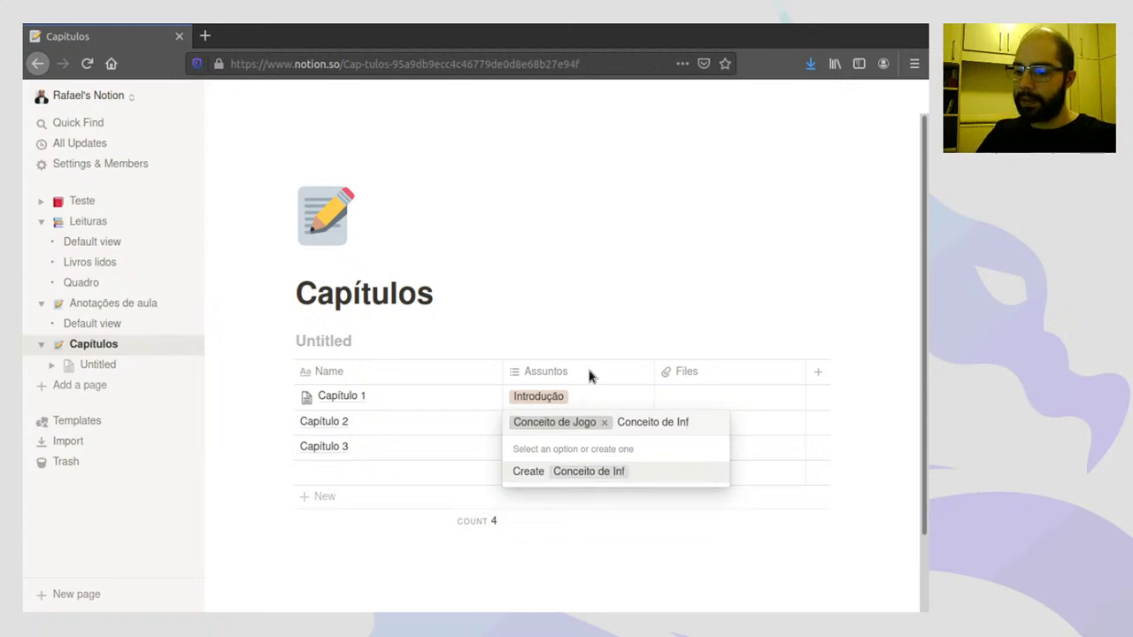
{"action": "type", "text": "ância"}
{"action": "key", "text": "Return"}
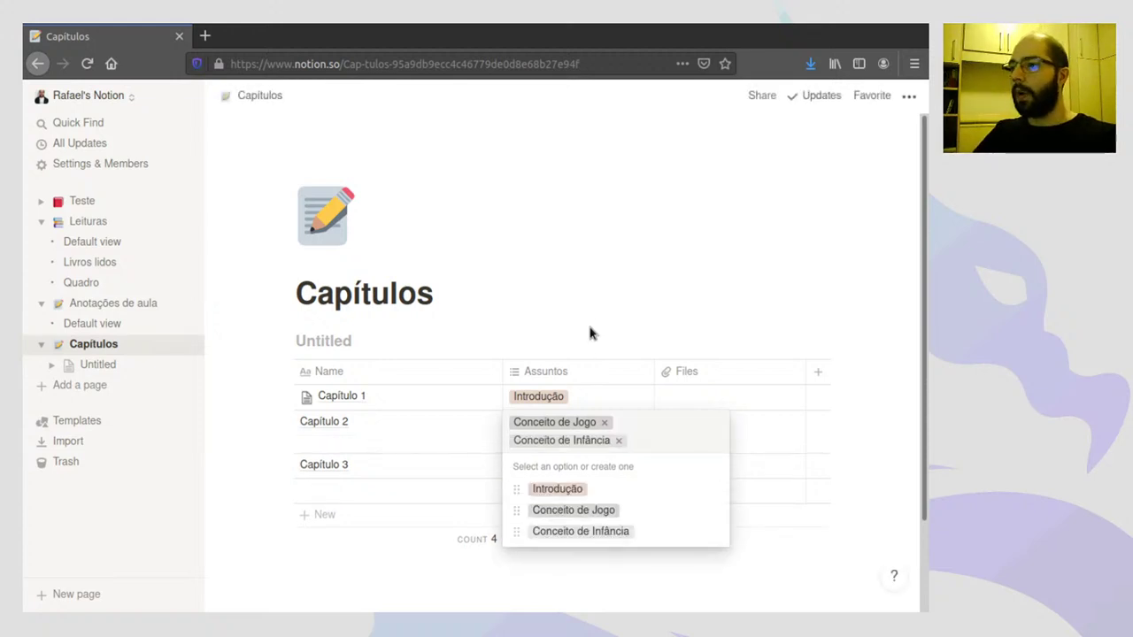
{"action": "key", "text": "Escape"}
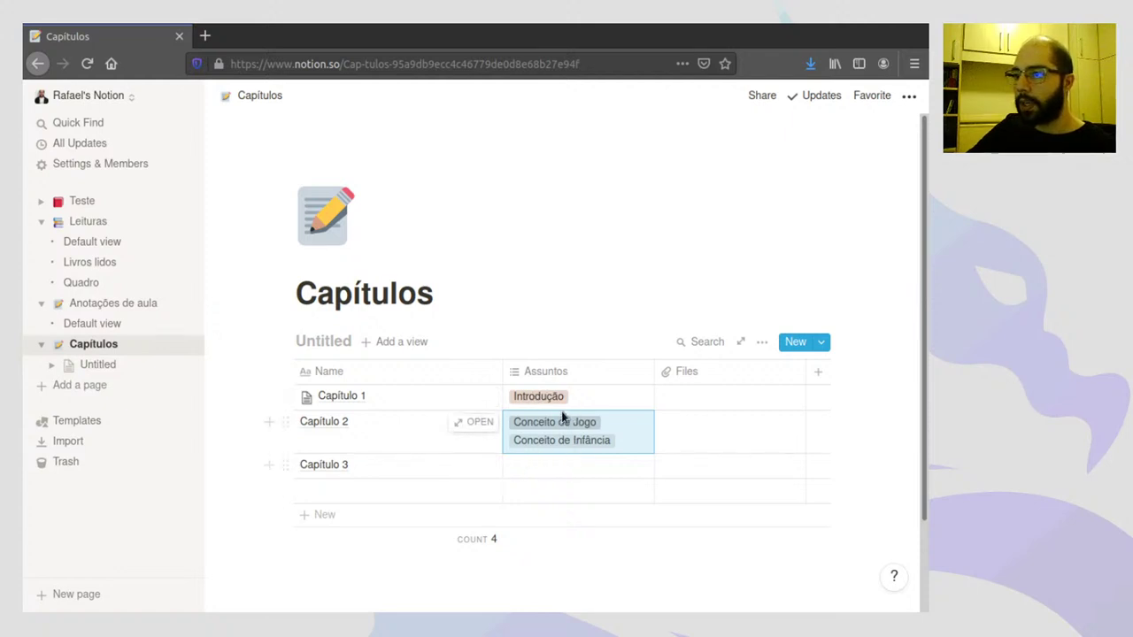
- Color the Conceito de Jogo tag blue and the Conceito de Infância tag purple
{"action": "left_click", "coordinate": [562, 434]}
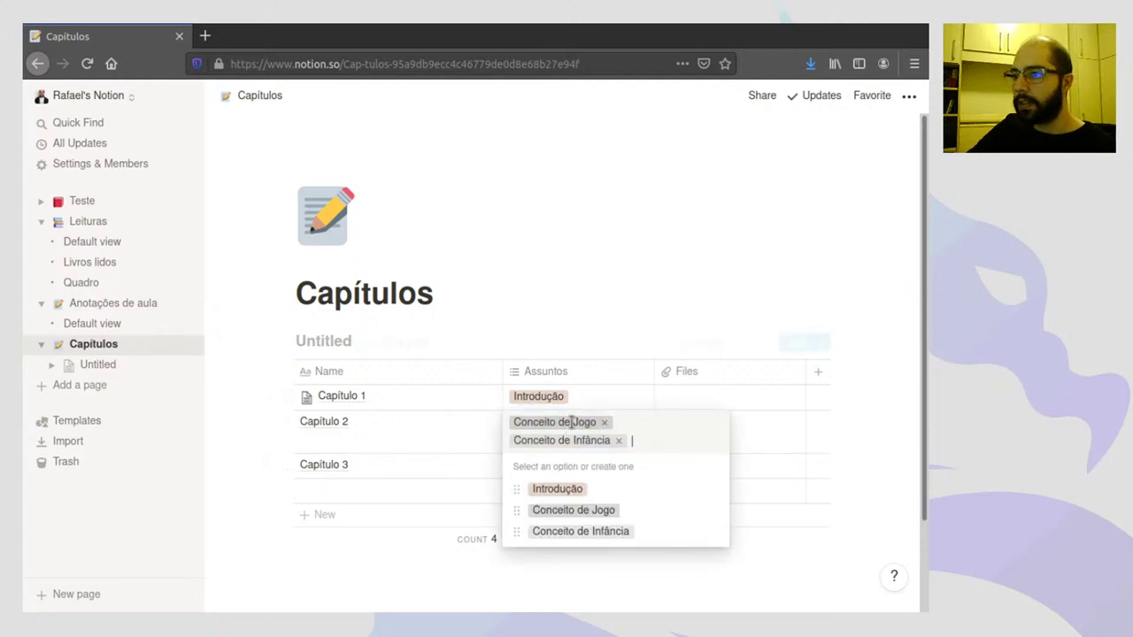
{"action": "left_click", "coordinate": [715, 511]}
{"action": "left_click", "coordinate": [680, 422]}
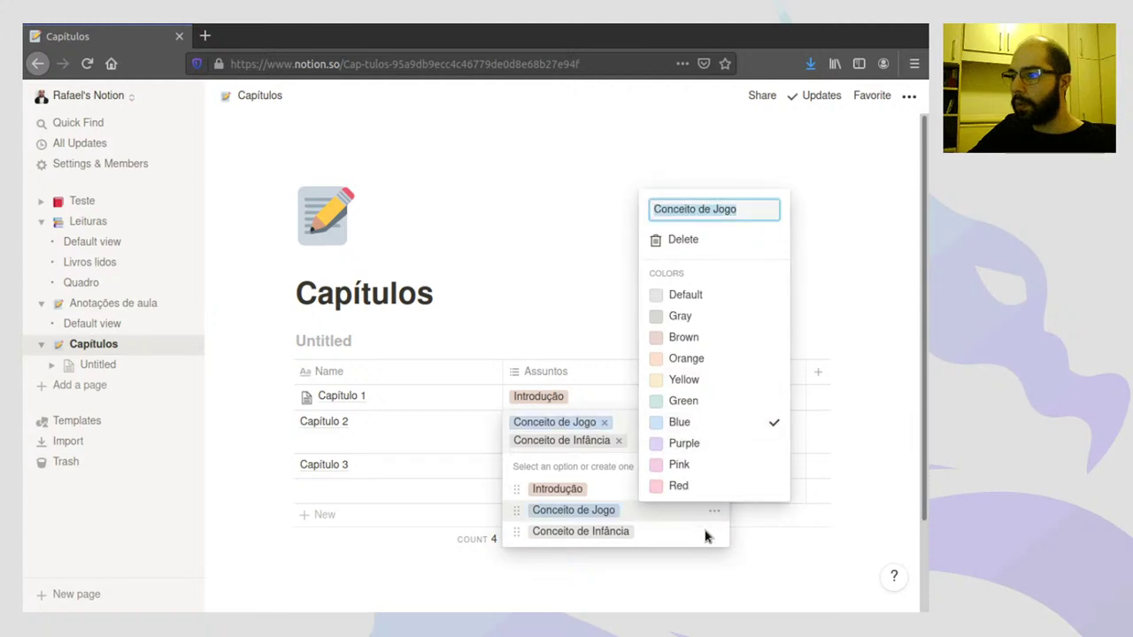
{"action": "left_click", "coordinate": [714, 540]}
{"action": "left_click", "coordinate": [715, 536]}
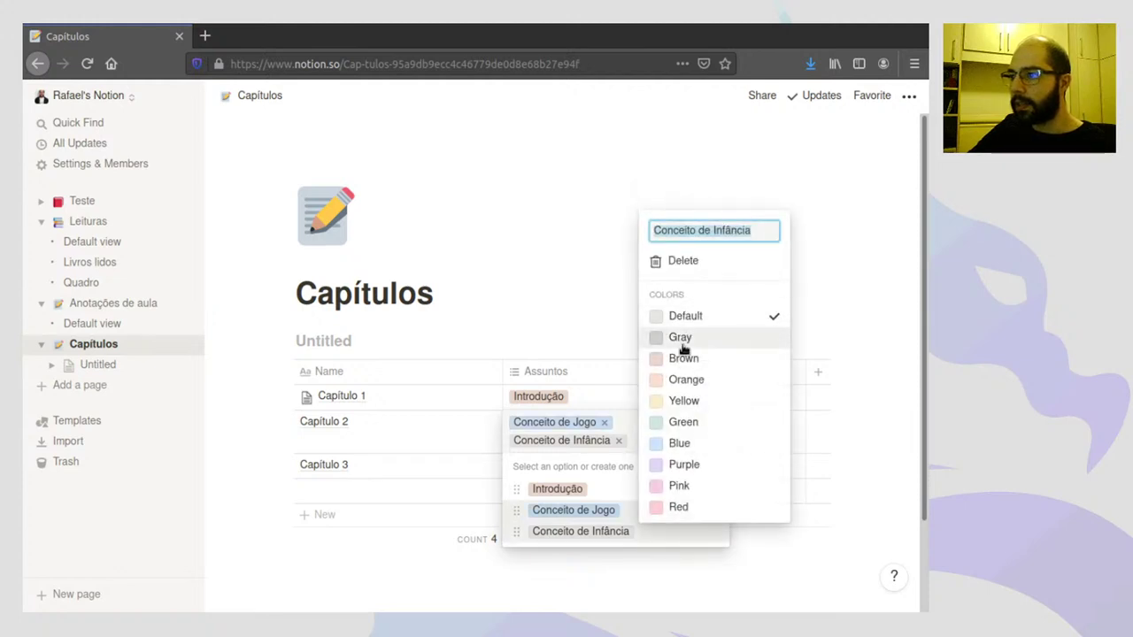
{"action": "left_click", "coordinate": [684, 360]}
{"action": "key", "text": "Escape"}
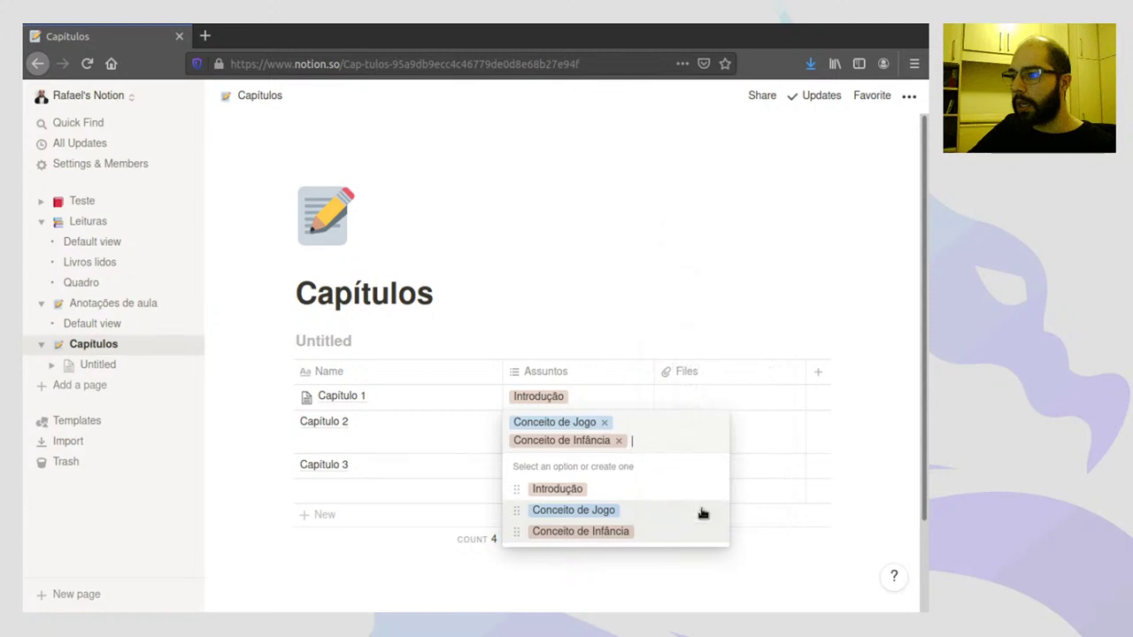
{"action": "left_click", "coordinate": [715, 537]}
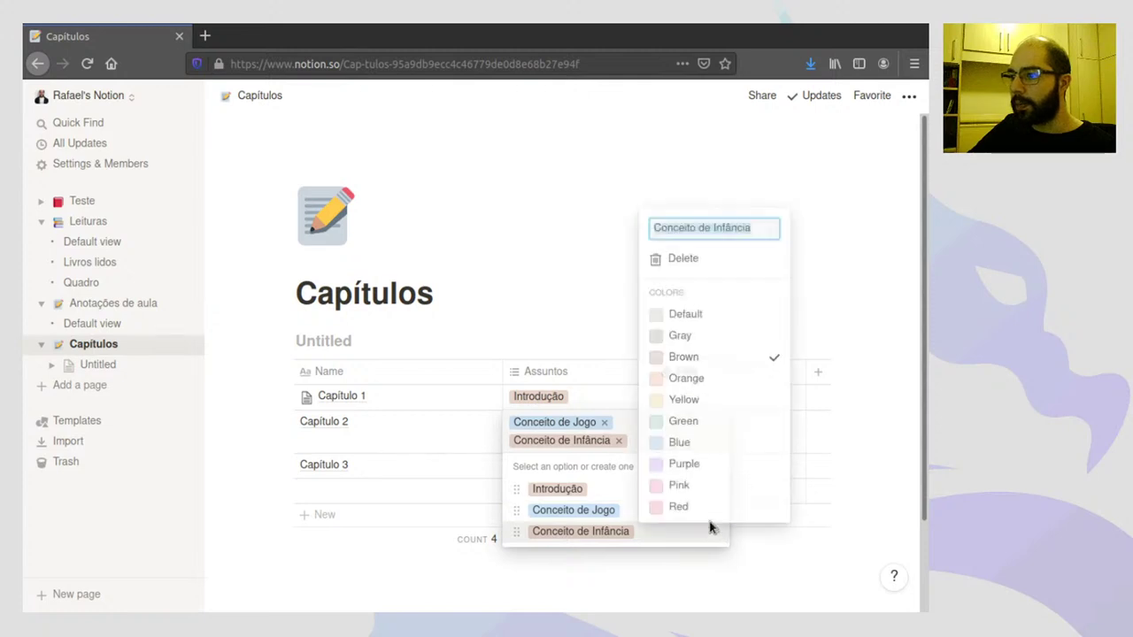
{"action": "left_click", "coordinate": [683, 467]}
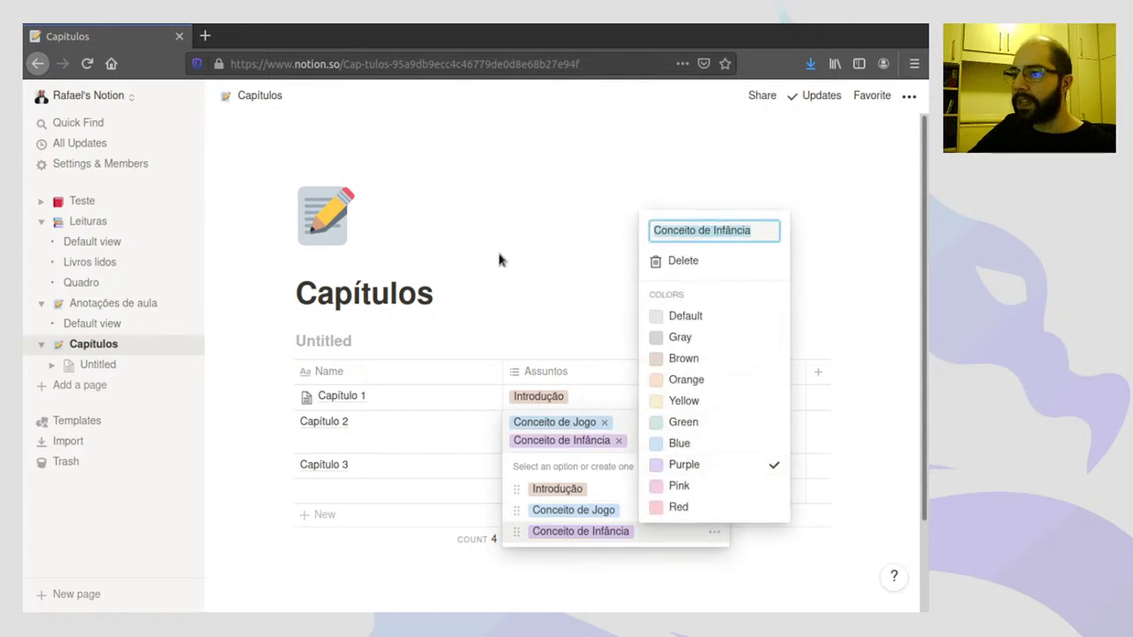
- Tag Capítulo 3 with Conceito de Jogo
{"action": "left_click", "coordinate": [546, 466]}
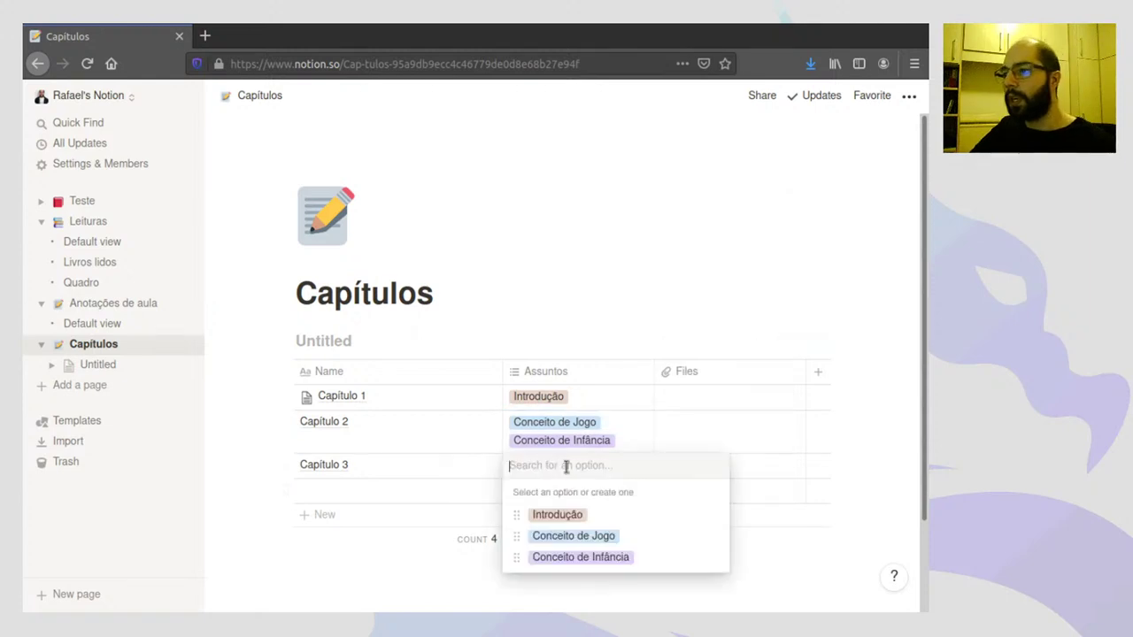
{"action": "left_click", "coordinate": [571, 536]}
{"action": "key", "text": "Escape"}
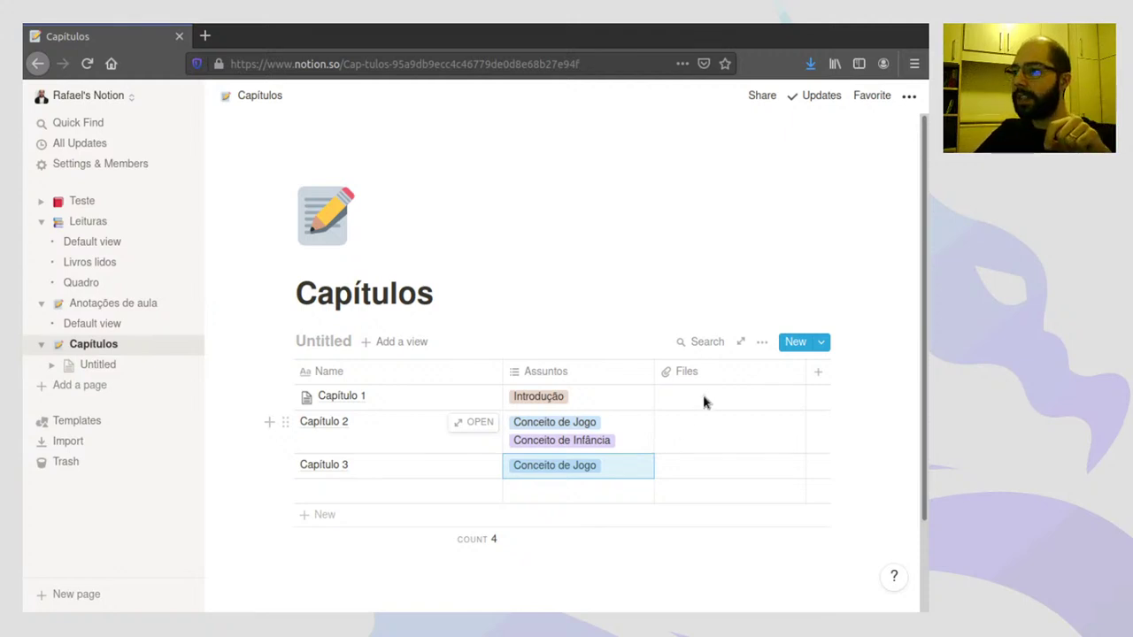
- Delete the Files column from the table
{"action": "left_click", "coordinate": [690, 373]}
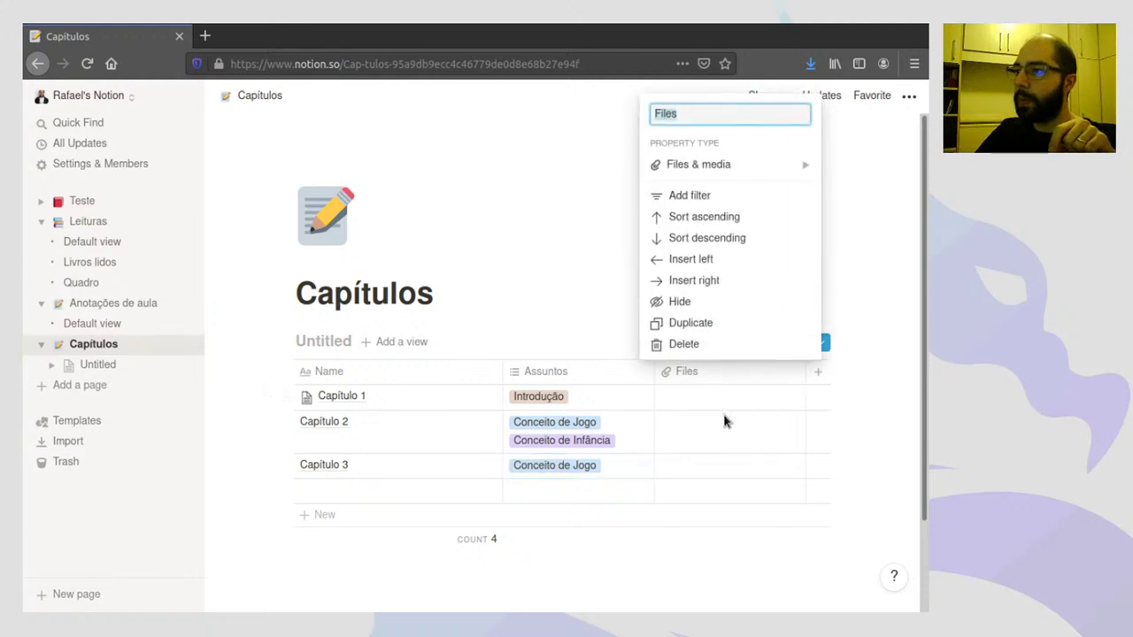
{"action": "left_click", "coordinate": [690, 346]}
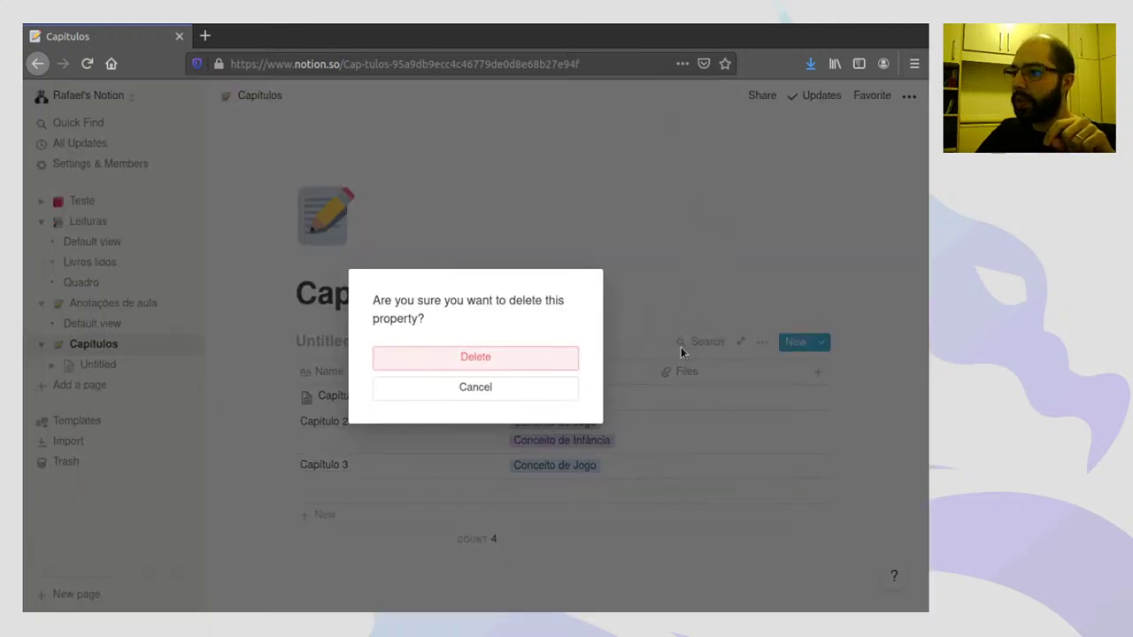
{"action": "left_click", "coordinate": [539, 357]}
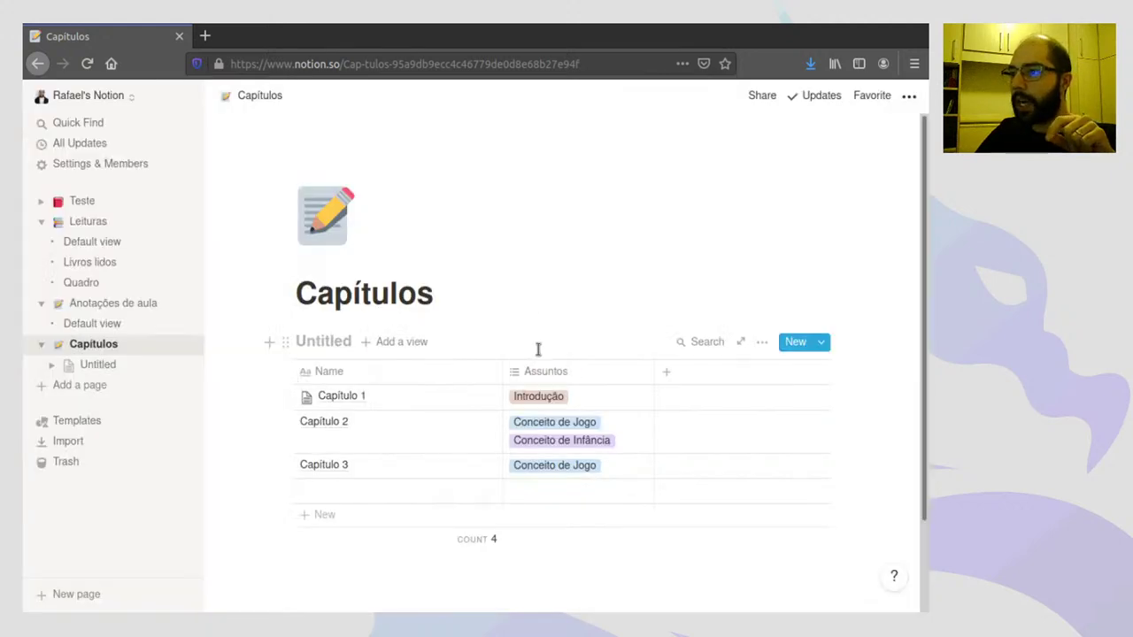
- Add a new column named 'Leituras'
{"action": "left_click", "coordinate": [664, 377]}
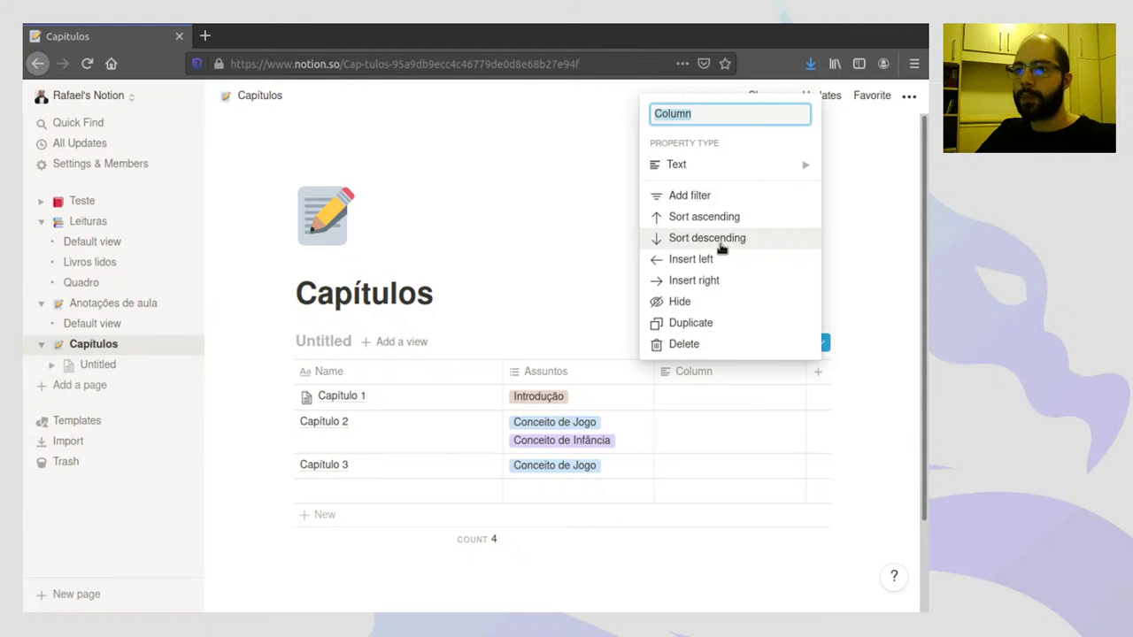
{"action": "type", "text": "Leit"}
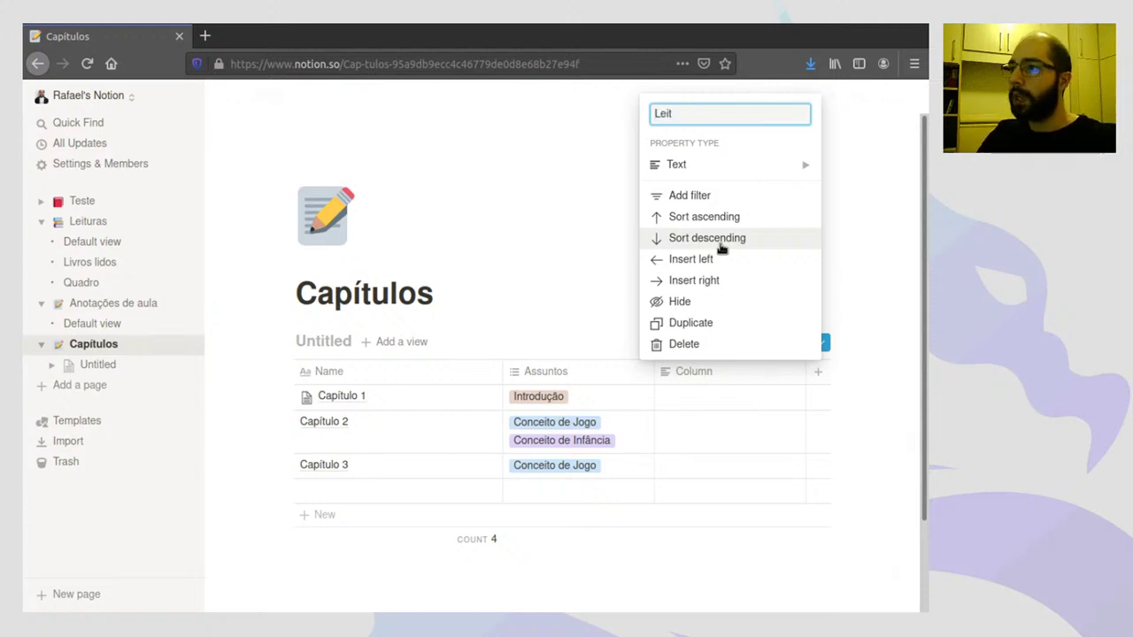
{"action": "type", "text": "u"}
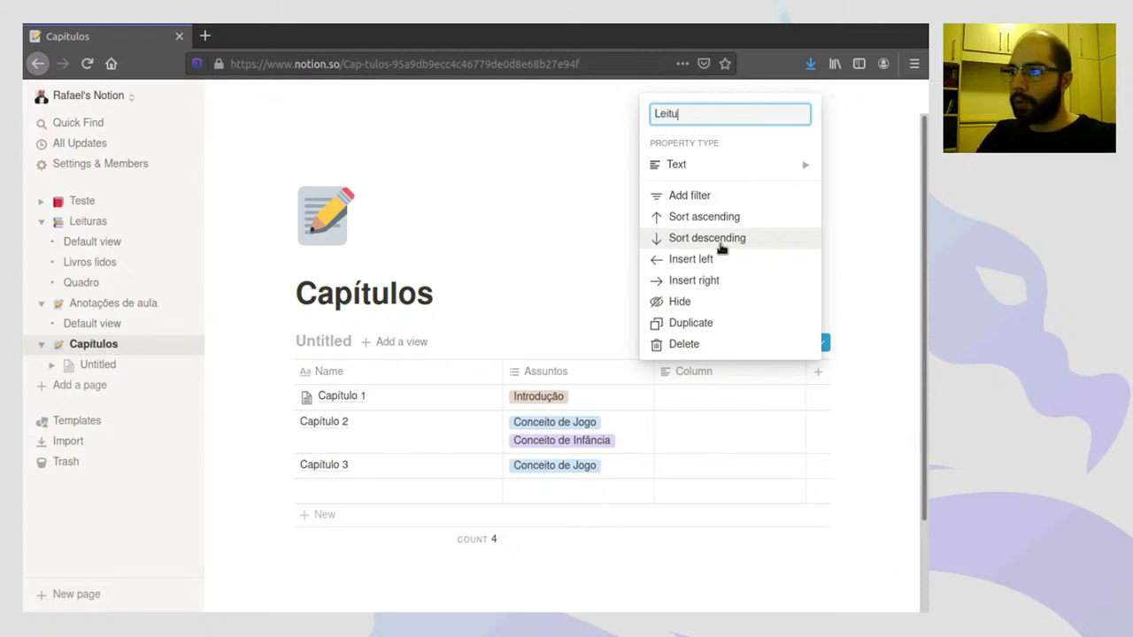
{"action": "type", "text": "ras"}
{"action": "left_click", "coordinate": [526, 227]}
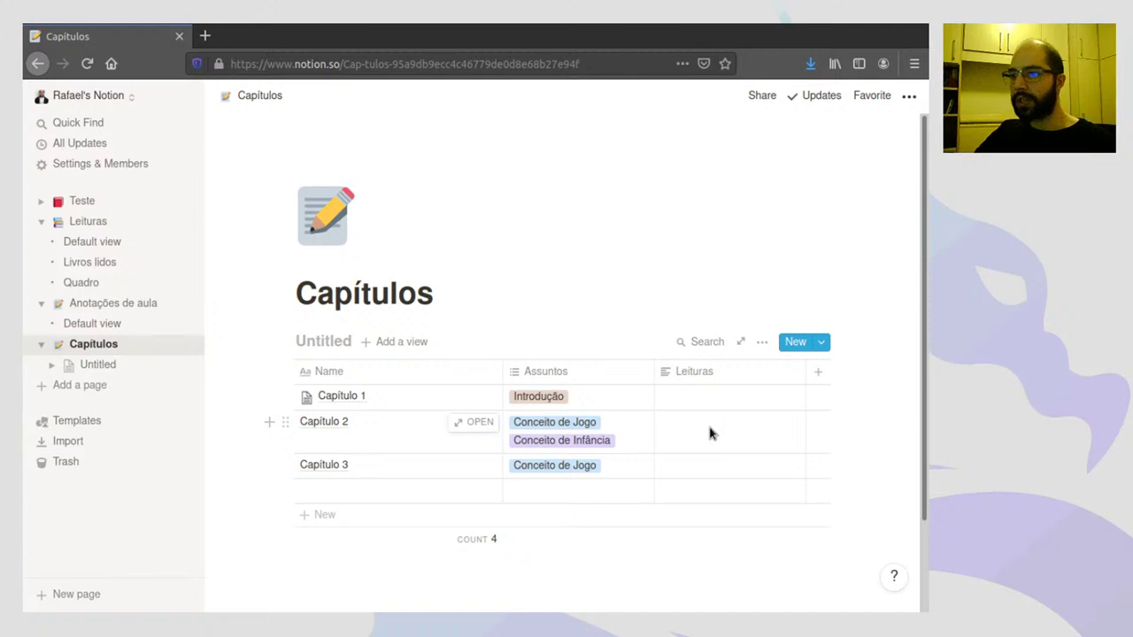
- Change the Leituras column to a Relation property linked to the Leituras database
{"action": "left_click", "coordinate": [695, 372]}
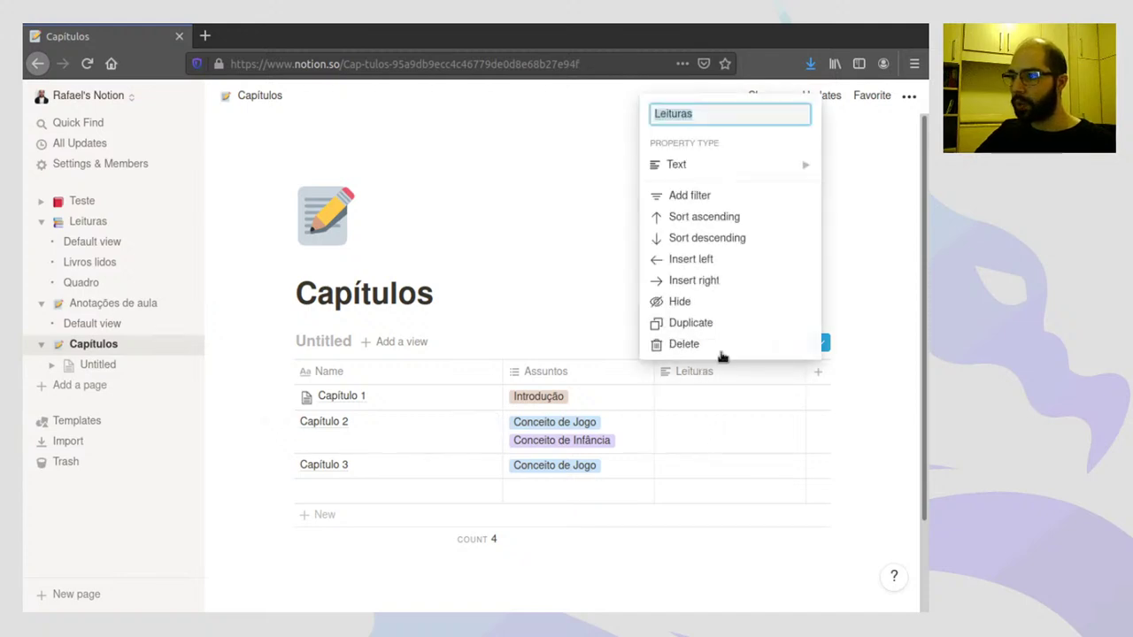
{"action": "mouse_move", "coordinate": [696, 168]}
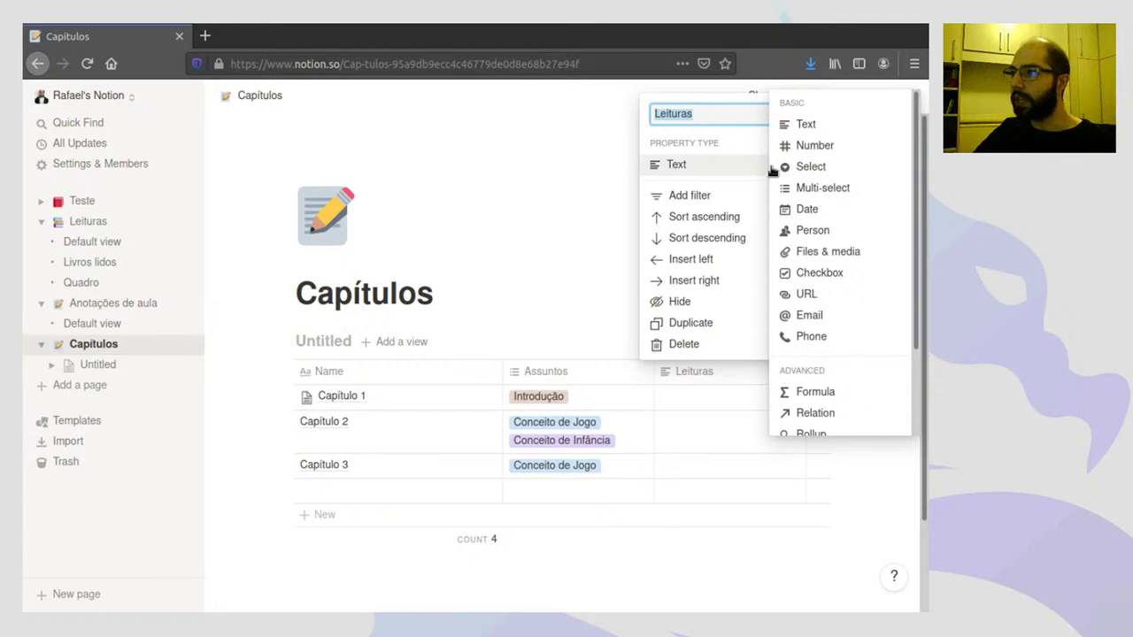
{"action": "scroll", "coordinate": [836, 261], "scroll_direction": "down", "scroll_amount": 3}
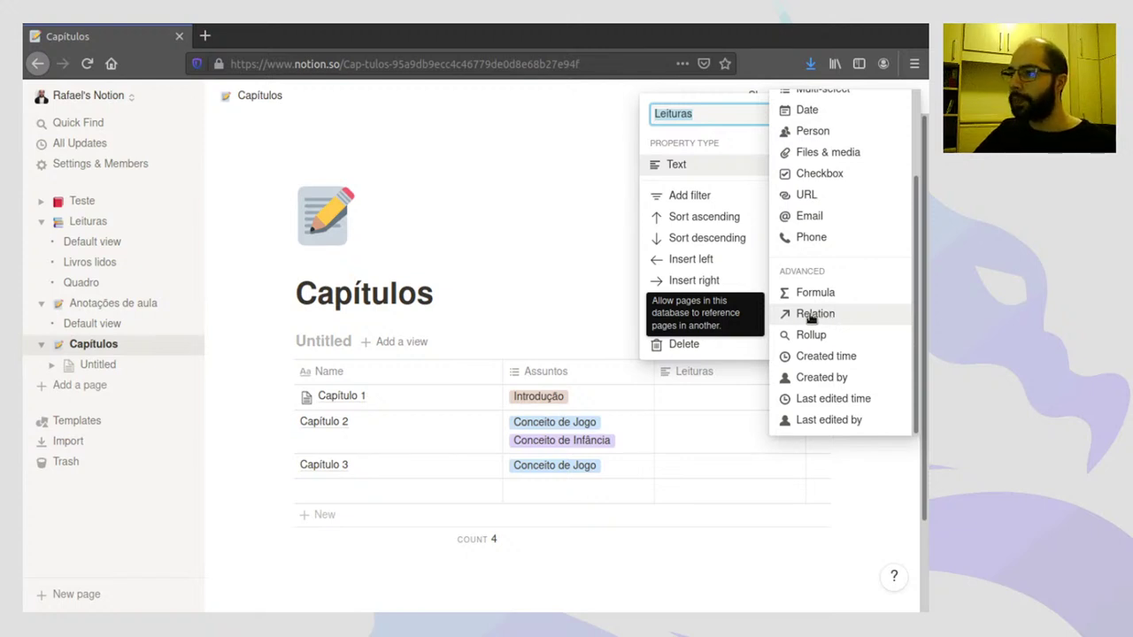
{"action": "left_click", "coordinate": [811, 315]}
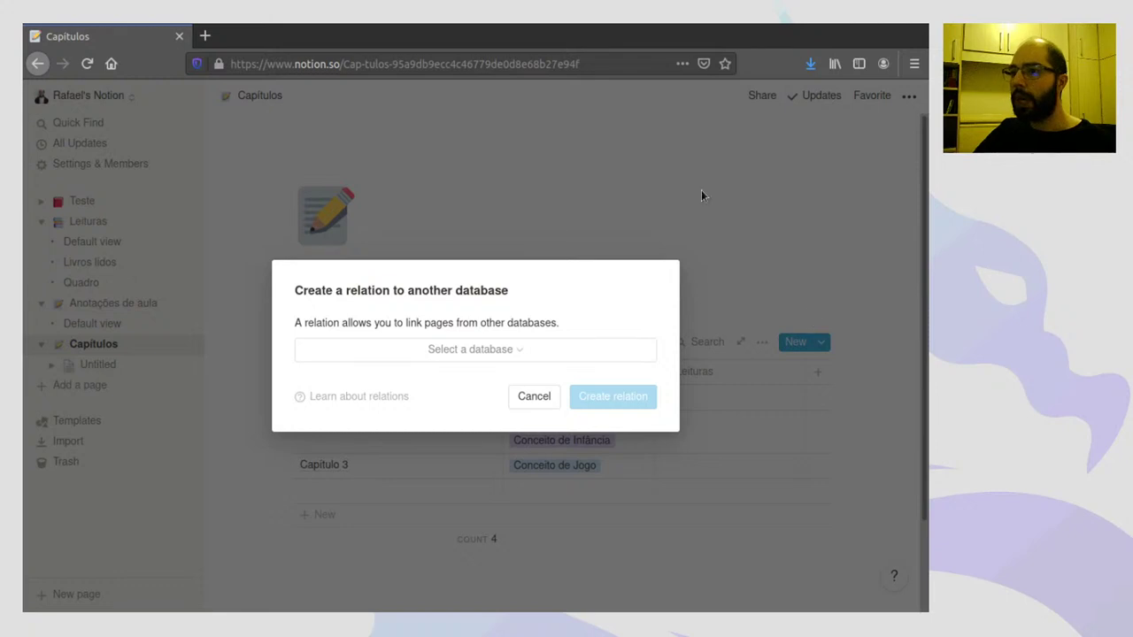
{"action": "left_click", "coordinate": [486, 350]}
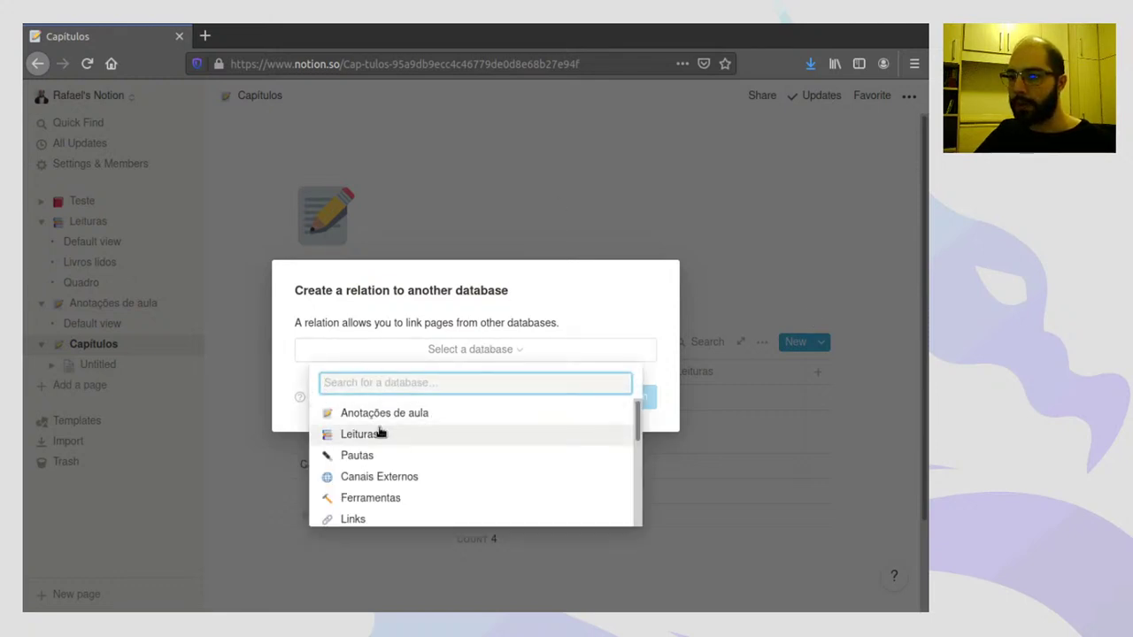
{"action": "scroll", "coordinate": [470, 463], "scroll_direction": "down", "scroll_amount": 2}
{"action": "scroll", "coordinate": [471, 461], "scroll_direction": "up", "scroll_amount": 1}
{"action": "scroll", "coordinate": [460, 456], "scroll_direction": "up", "scroll_amount": 1}
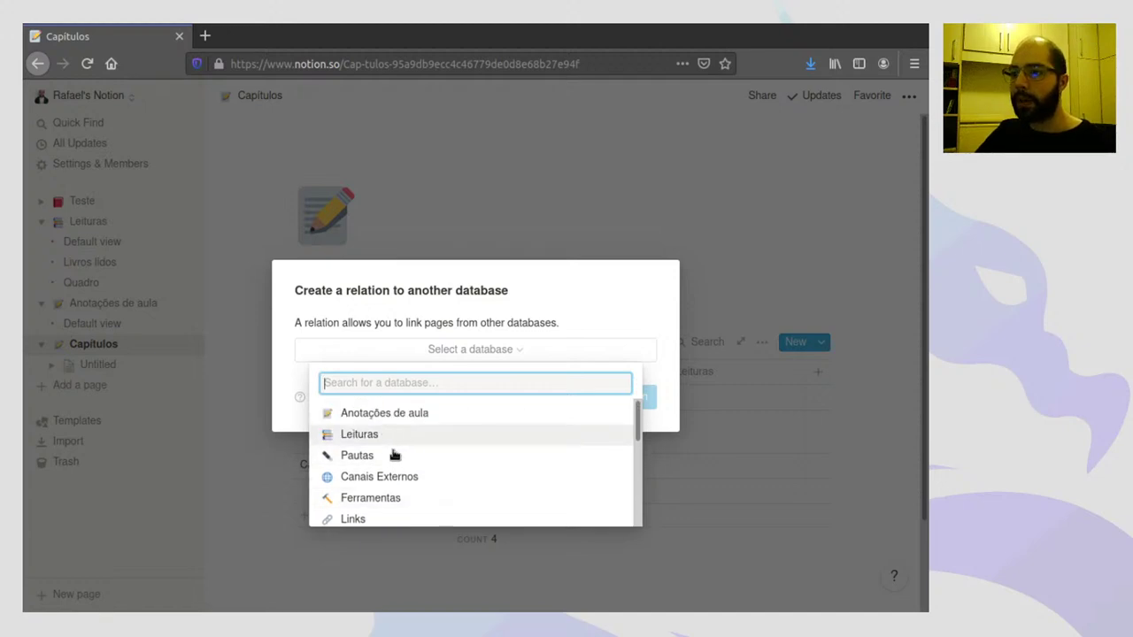
{"action": "scroll", "coordinate": [405, 473], "scroll_direction": "down", "scroll_amount": 3}
{"action": "scroll", "coordinate": [407, 479], "scroll_direction": "down", "scroll_amount": 3}
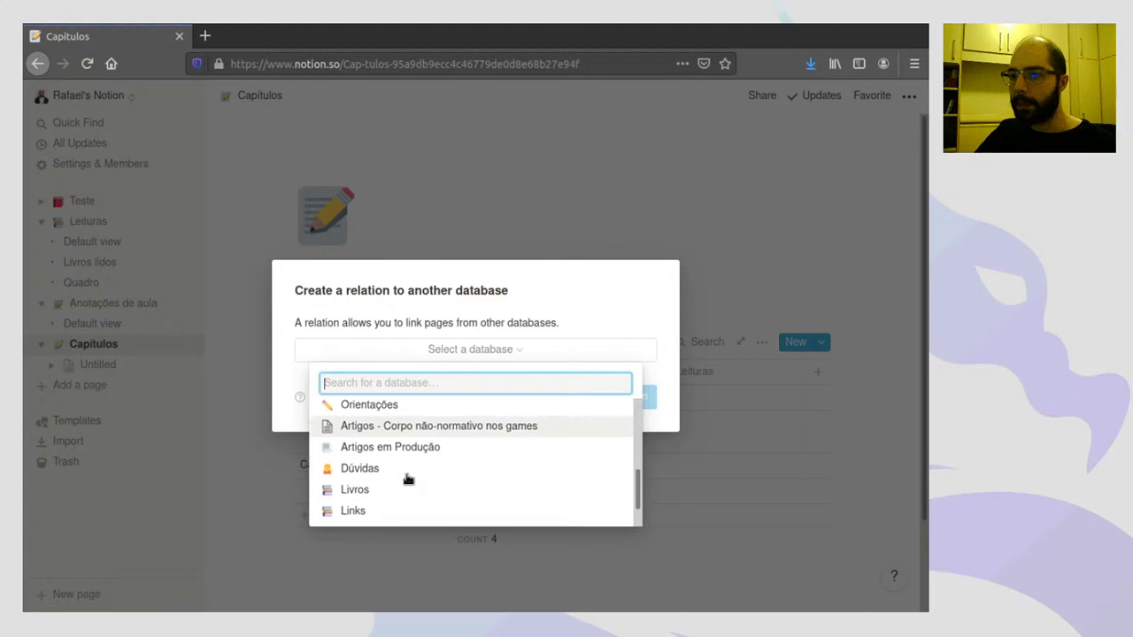
{"action": "scroll", "coordinate": [408, 479], "scroll_direction": "up", "scroll_amount": 5}
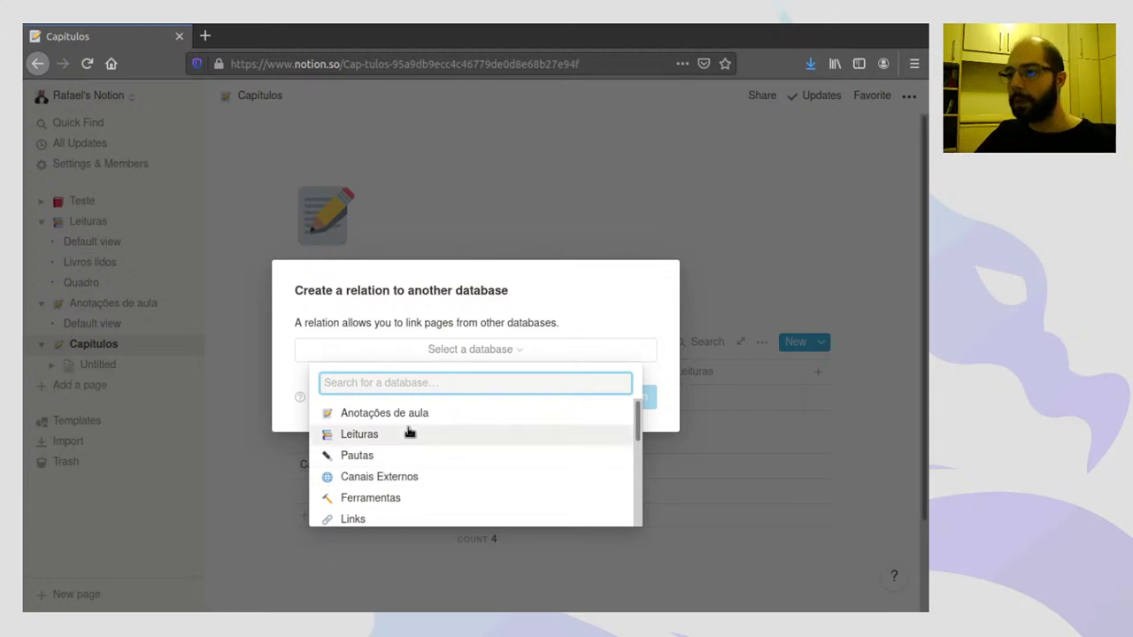
{"action": "left_click", "coordinate": [360, 435]}
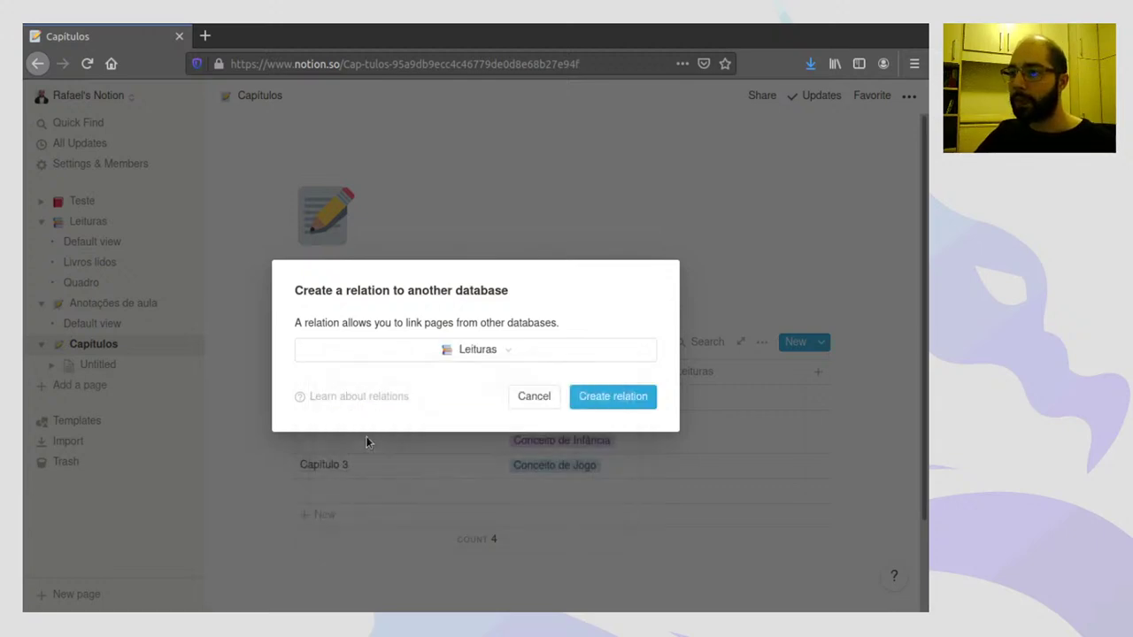
{"action": "left_click", "coordinate": [598, 399]}
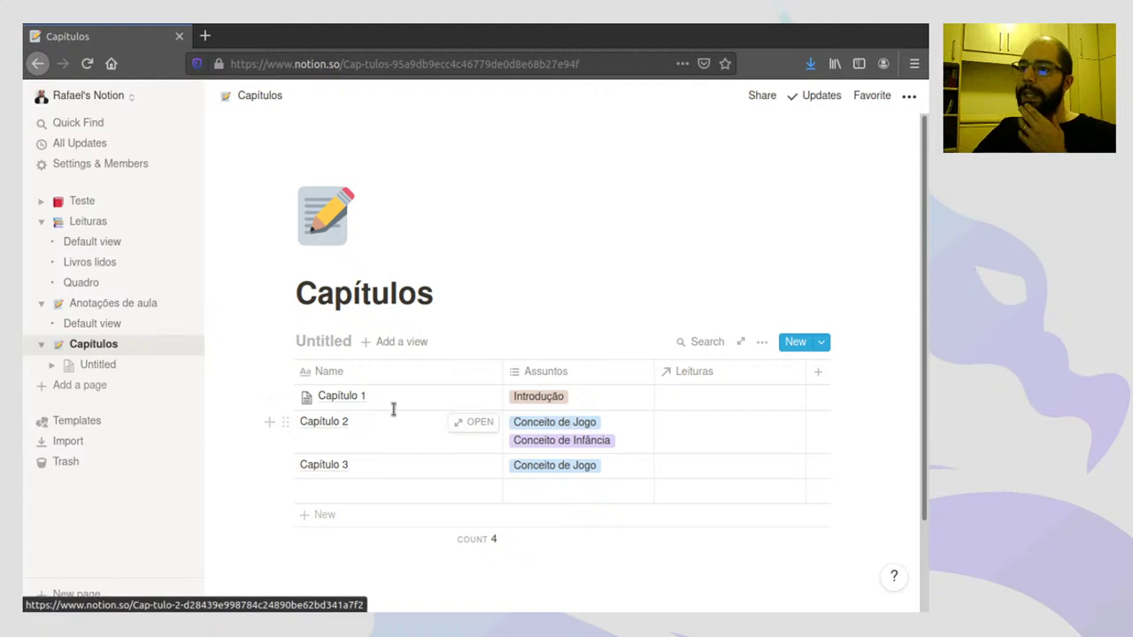
- Link the book Análise de Conteúdo to Capítulo 1
{"action": "left_click", "coordinate": [692, 405]}
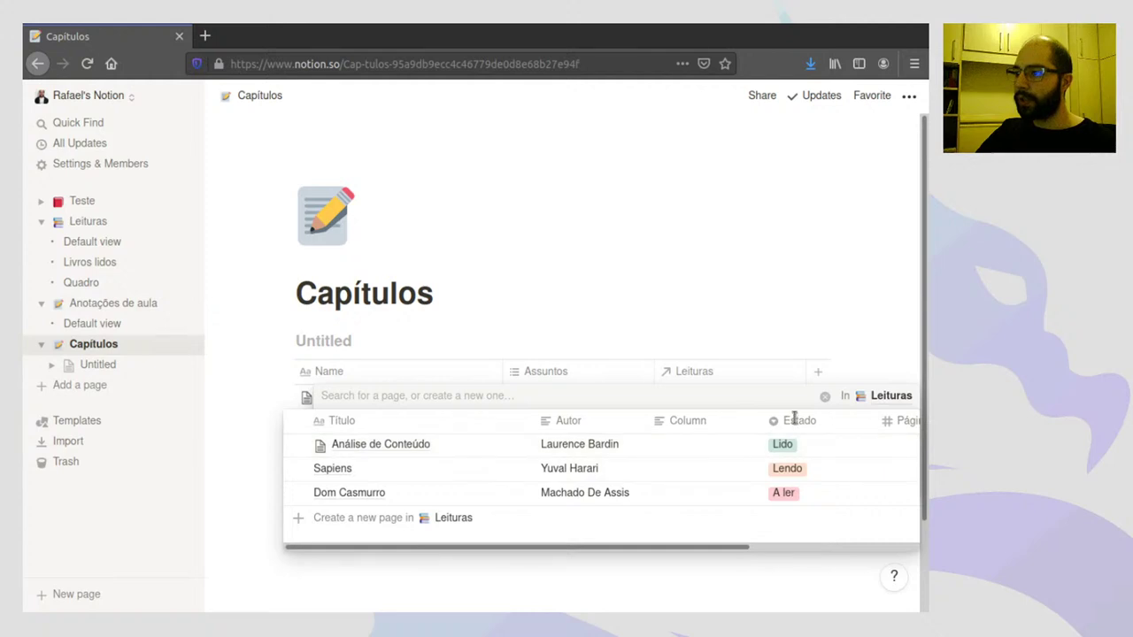
{"action": "left_click_drag", "start_coordinate": [735, 548], "coordinate": [842, 470]}
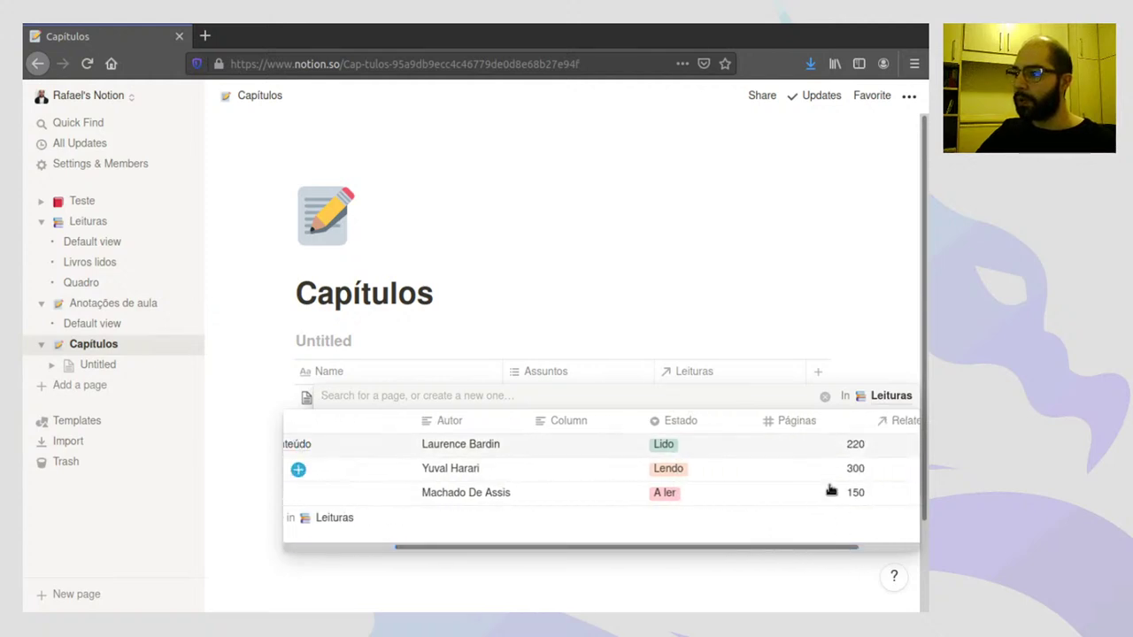
{"action": "left_click_drag", "start_coordinate": [821, 552], "coordinate": [708, 549]}
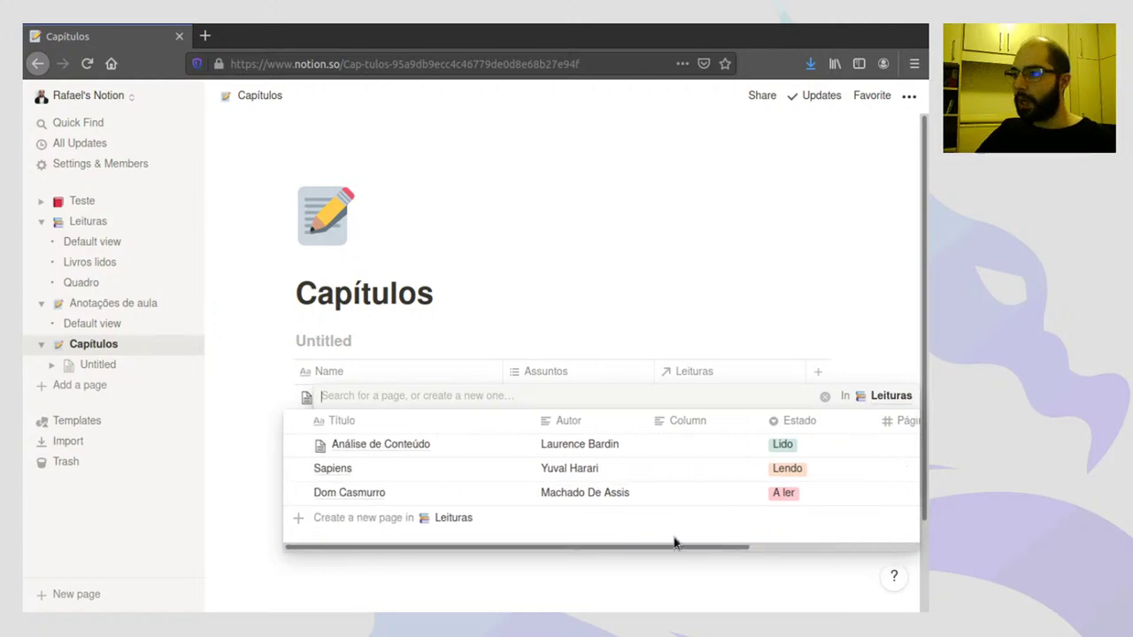
{"action": "left_click", "coordinate": [299, 447]}
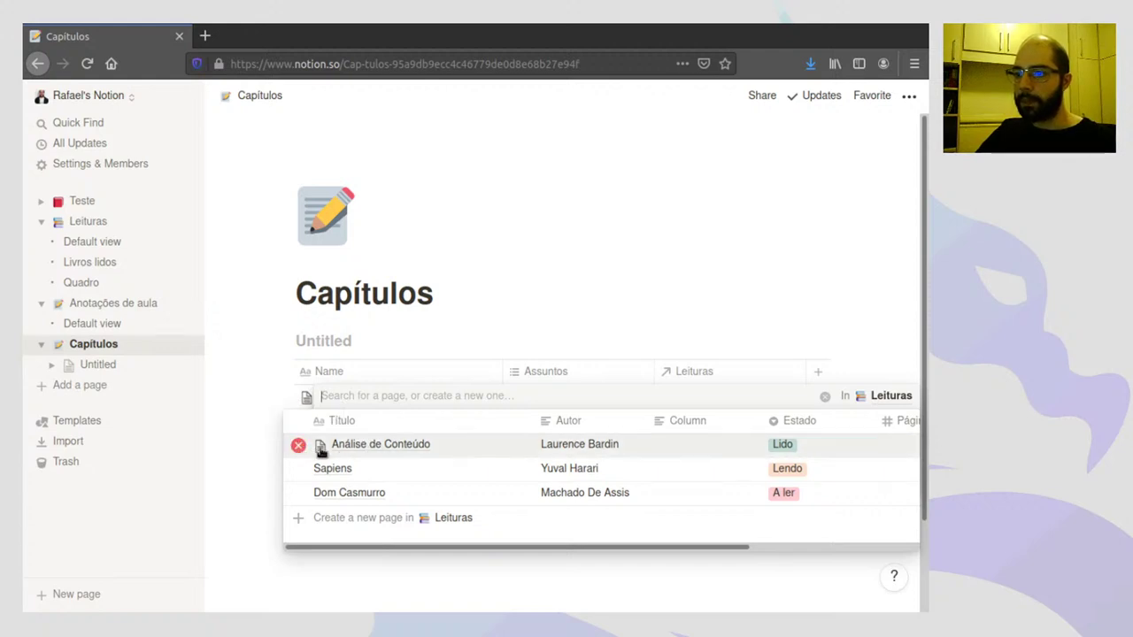
{"action": "left_click", "coordinate": [751, 294]}
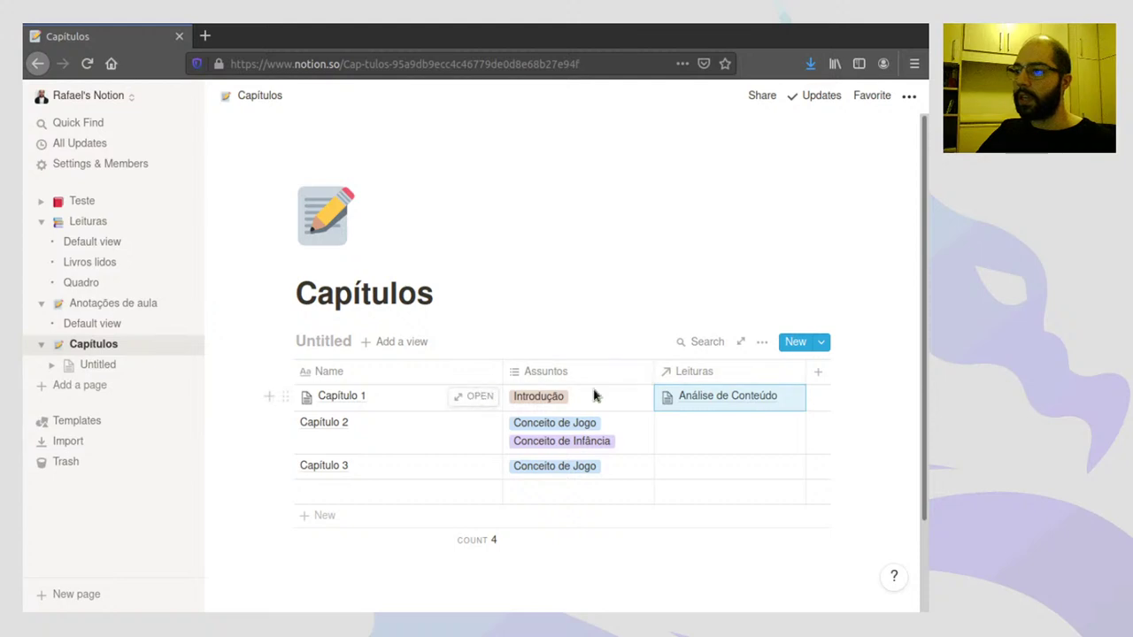
- Link Dom Casmurro and Sapiens to Capítulo 2, adding then removing Análise de Conteúdo
{"action": "left_click", "coordinate": [693, 426]}
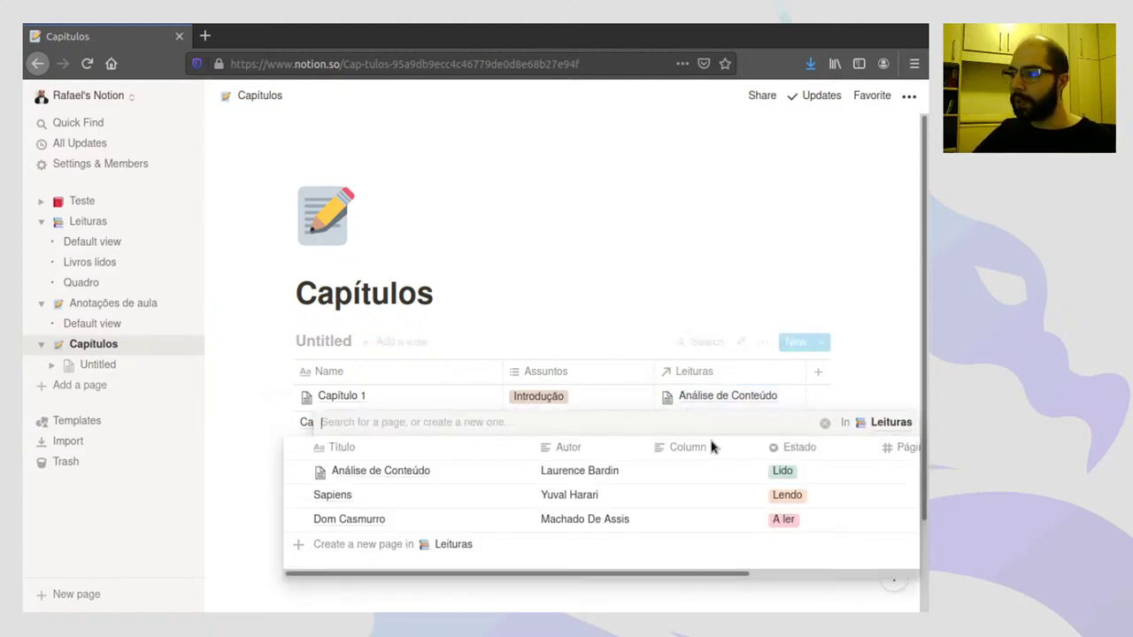
{"action": "left_click", "coordinate": [298, 519]}
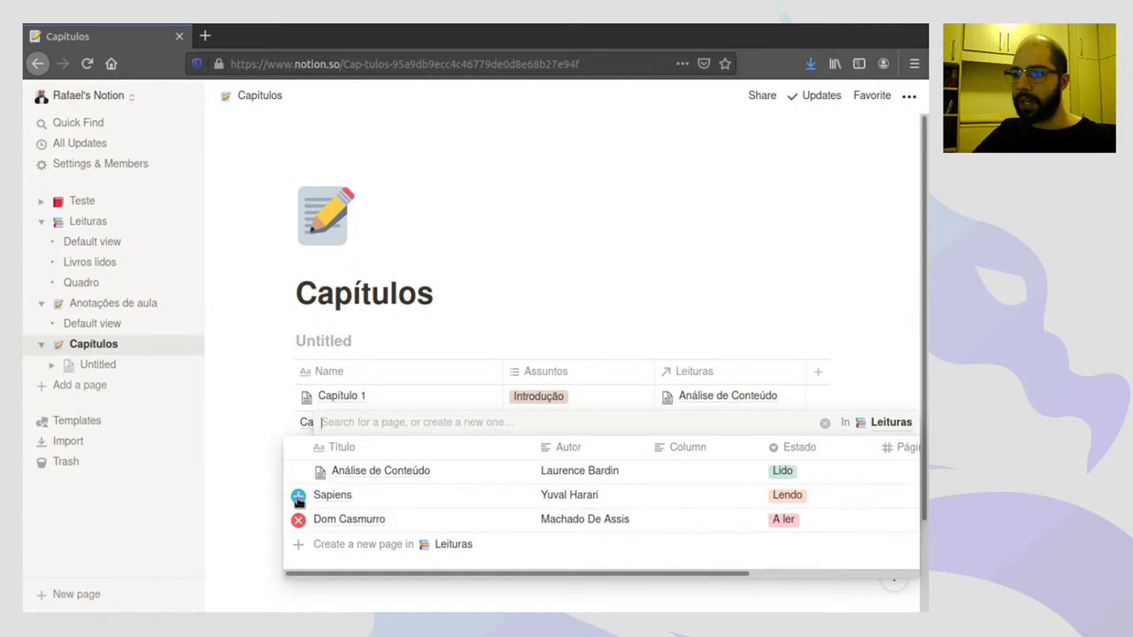
{"action": "left_click", "coordinate": [298, 496]}
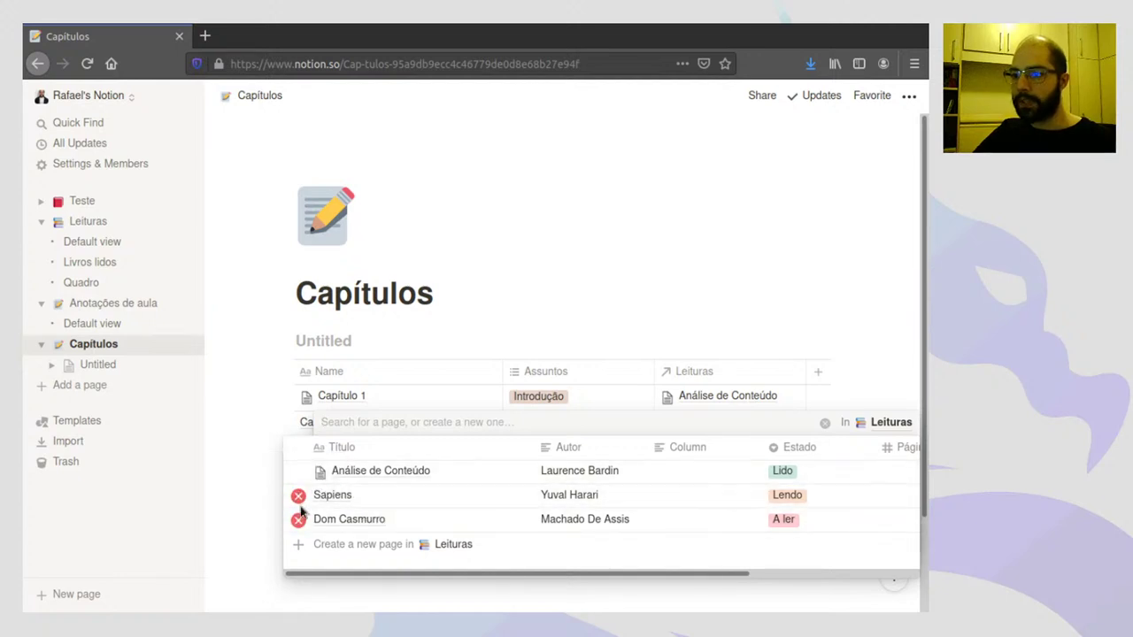
{"action": "left_click", "coordinate": [555, 271]}
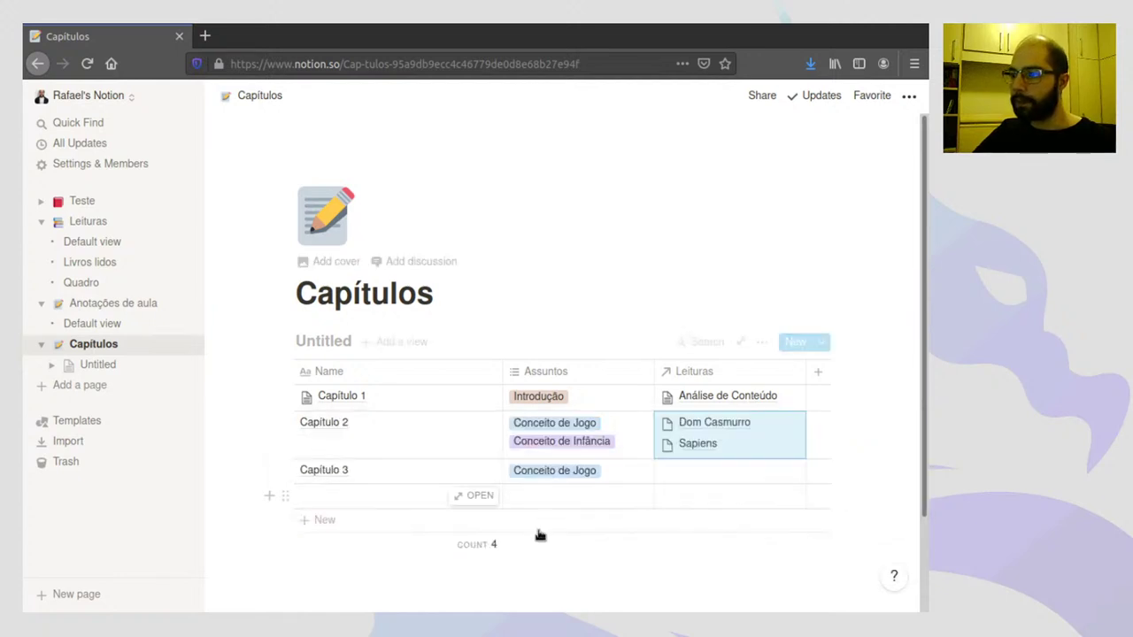
{"action": "left_click", "coordinate": [781, 446]}
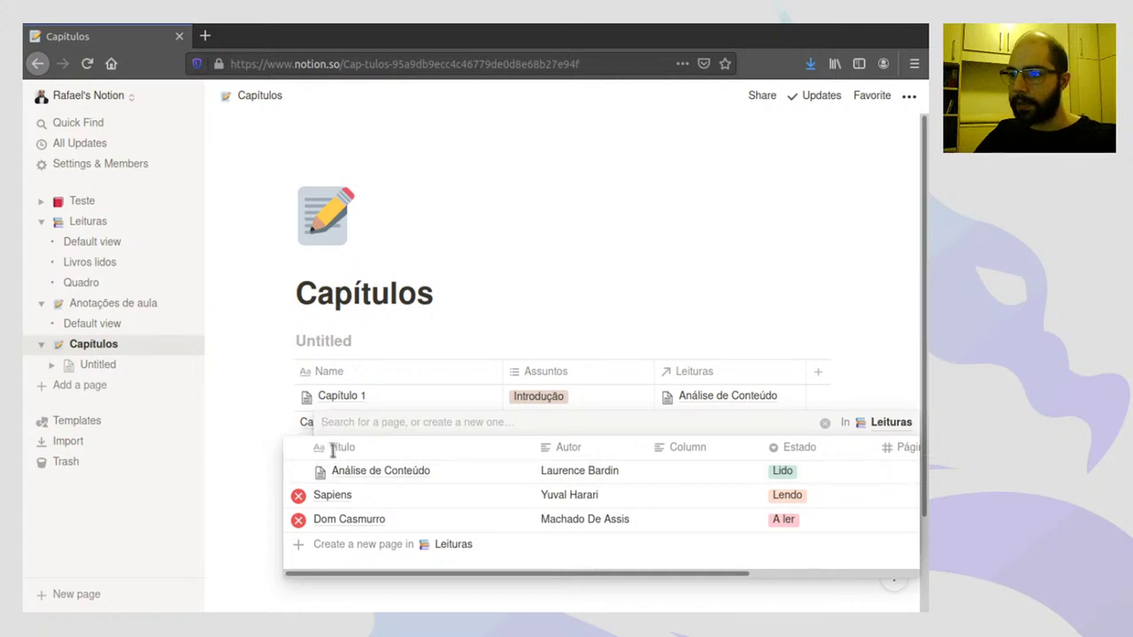
{"action": "left_click", "coordinate": [298, 470]}
{"action": "left_click", "coordinate": [566, 287]}
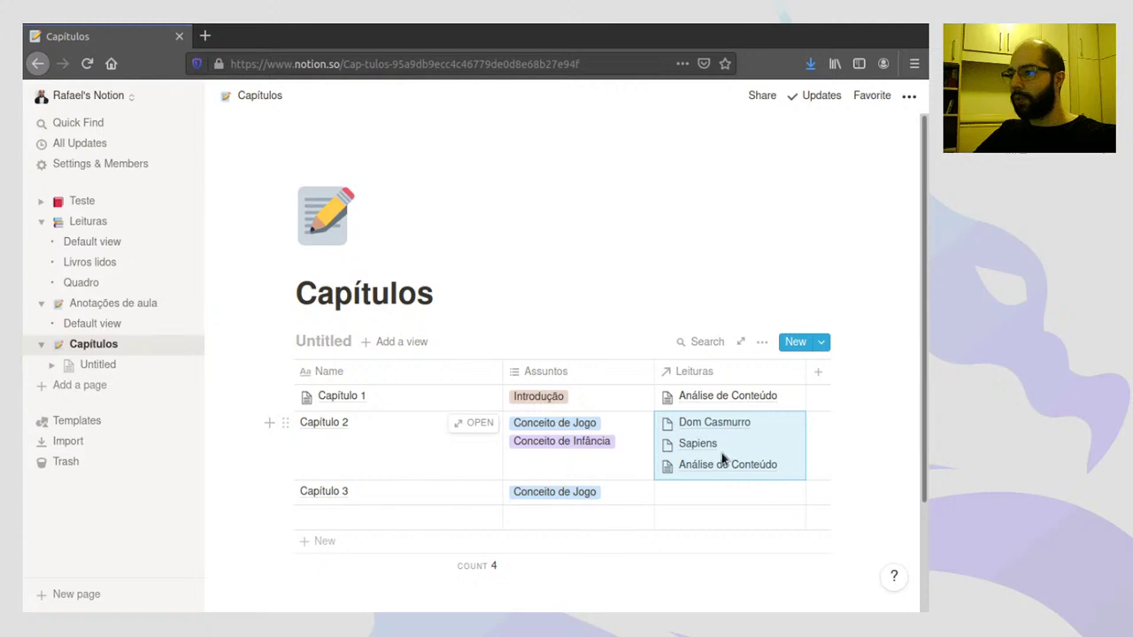
{"action": "left_click", "coordinate": [791, 443]}
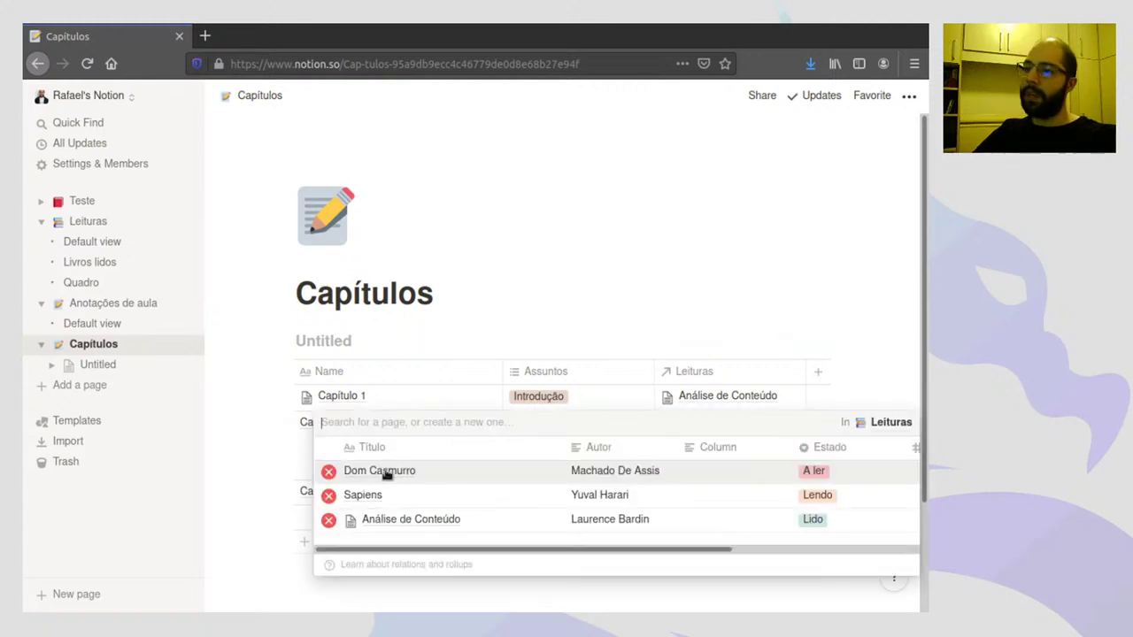
{"action": "left_click", "coordinate": [329, 520]}
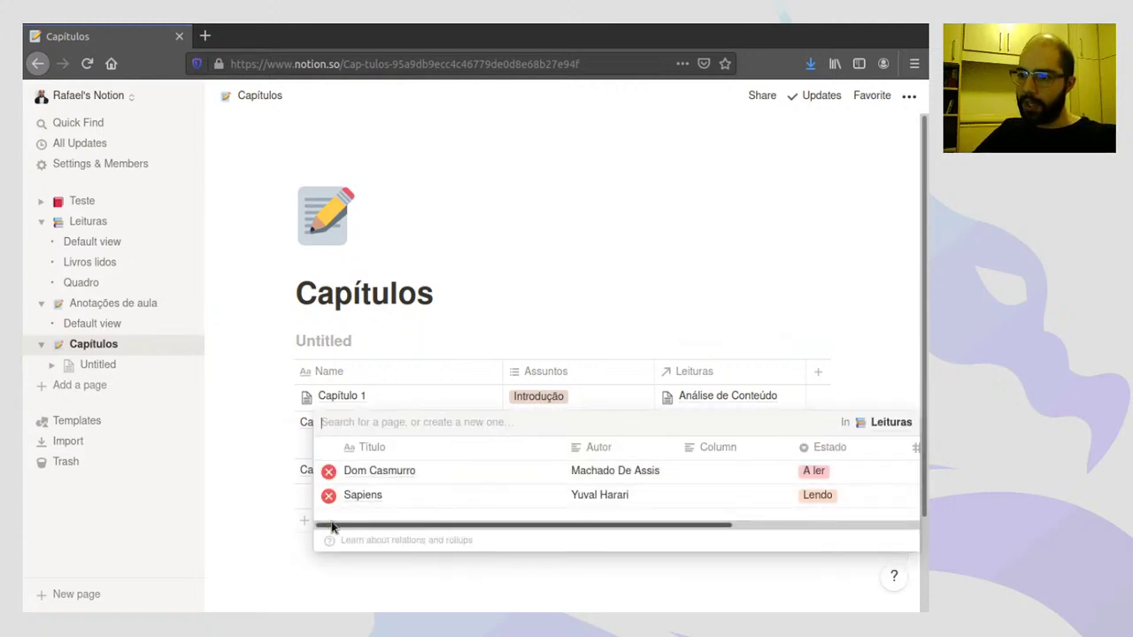
{"action": "left_click", "coordinate": [675, 292]}
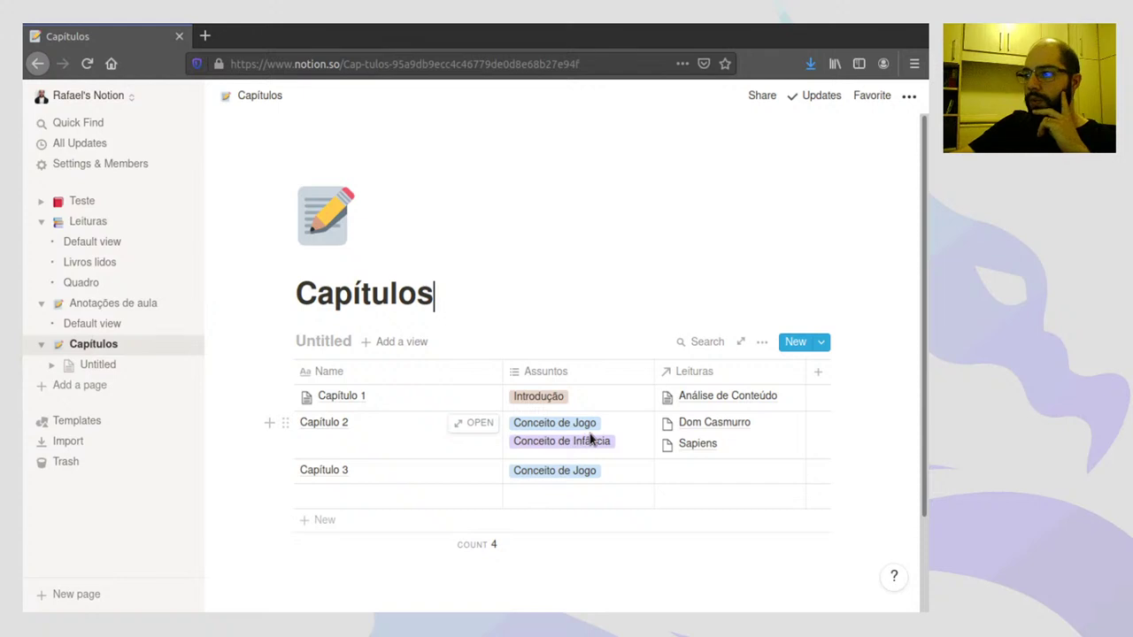
- Preview the Sapiens book page from Capítulo 2's linked books, then close it
{"action": "left_click", "coordinate": [696, 448]}
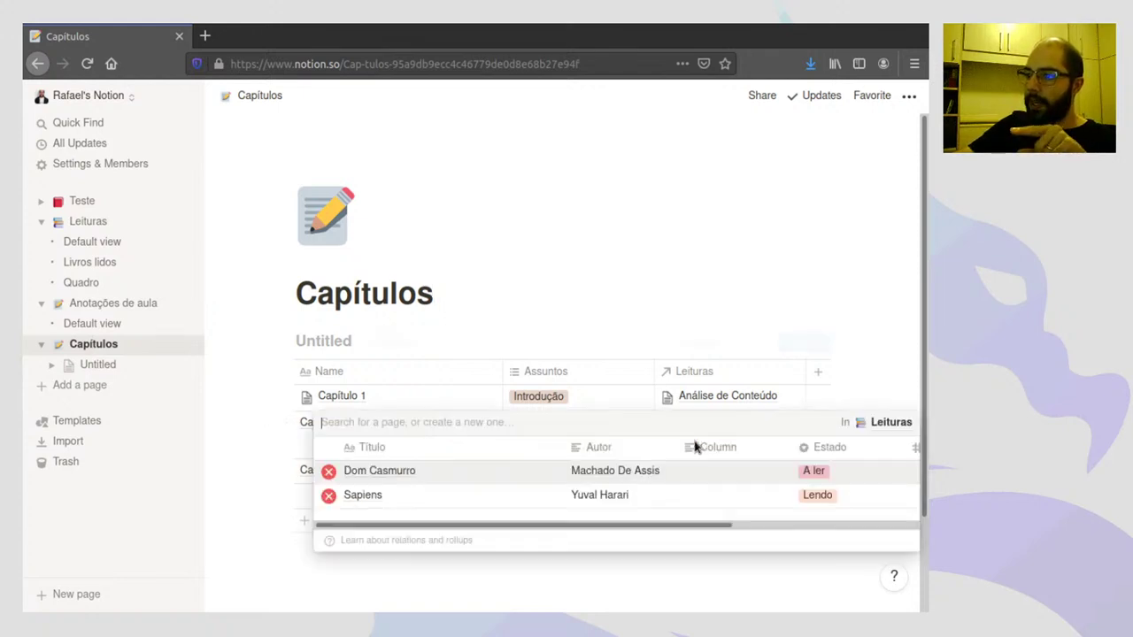
{"action": "left_click", "coordinate": [363, 498]}
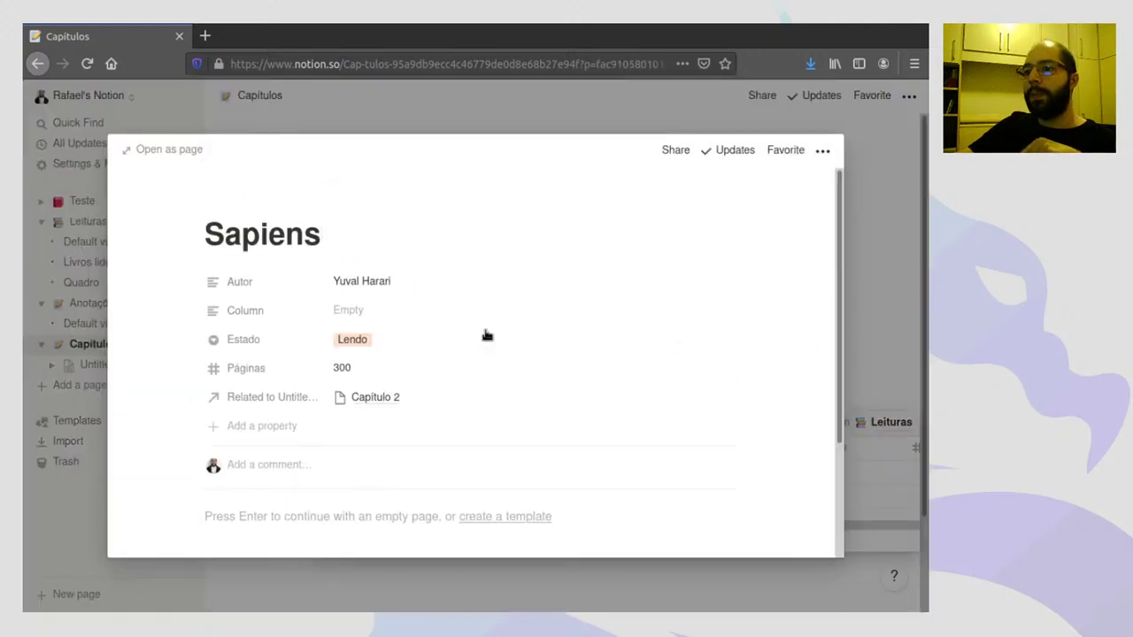
{"action": "scroll", "coordinate": [447, 487], "scroll_direction": "down", "scroll_amount": 3}
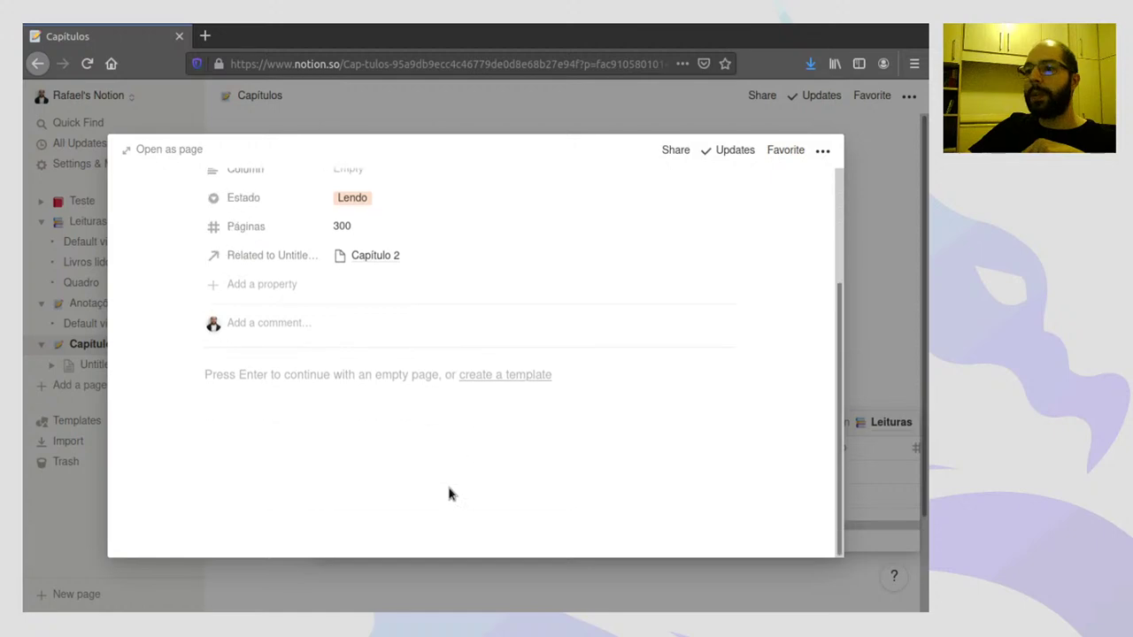
{"action": "scroll", "coordinate": [448, 494], "scroll_direction": "up", "scroll_amount": 3}
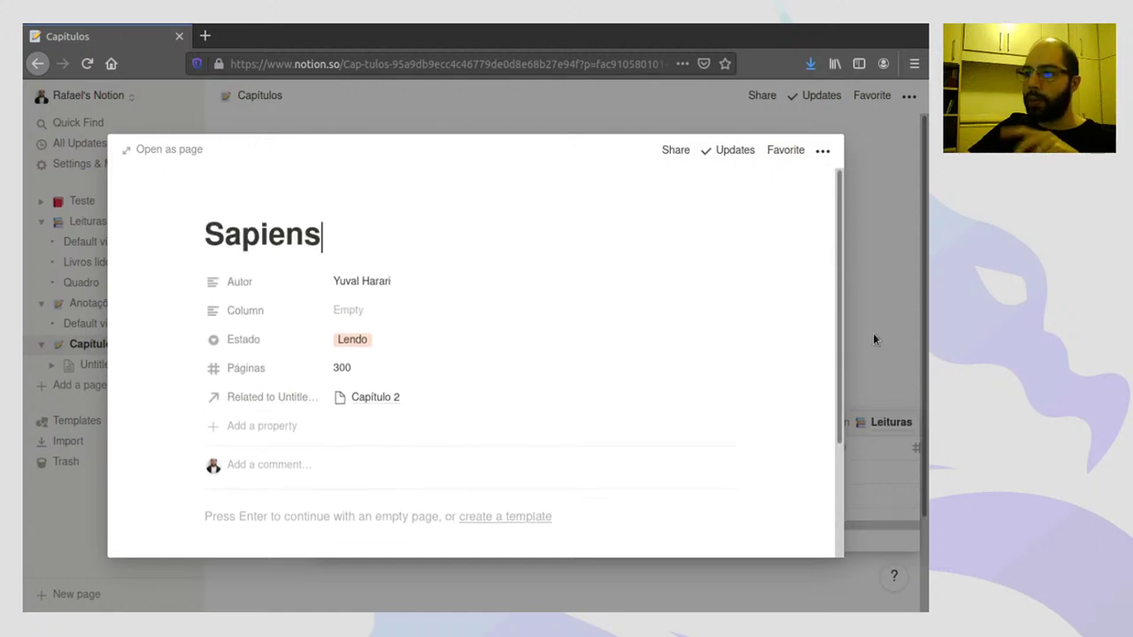
{"action": "left_click", "coordinate": [876, 295]}
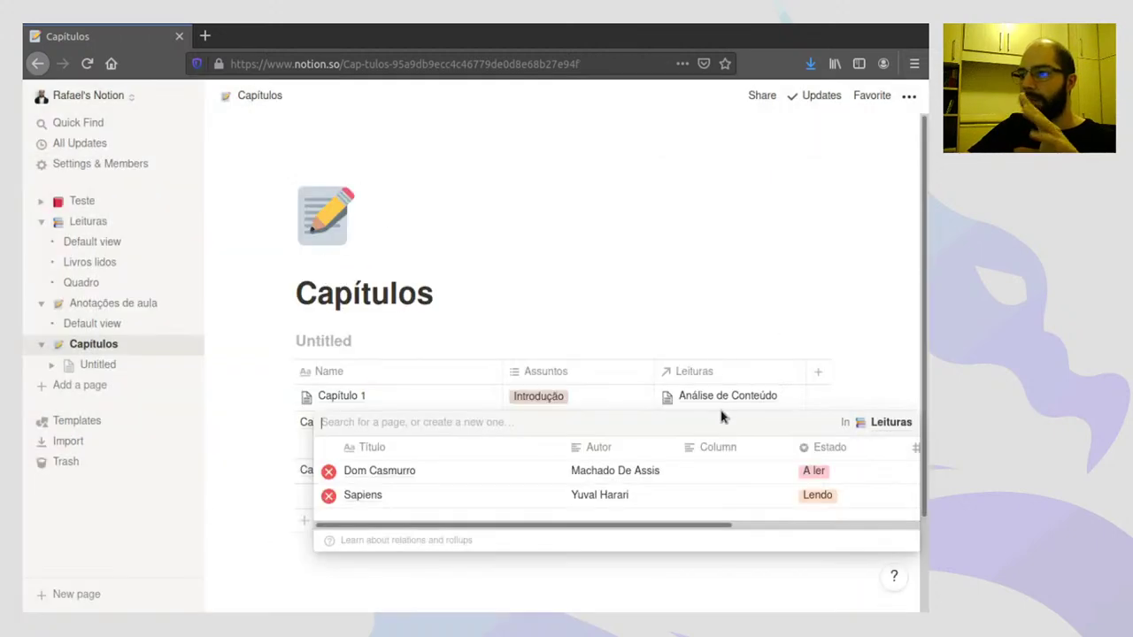
{"action": "left_click", "coordinate": [673, 296]}
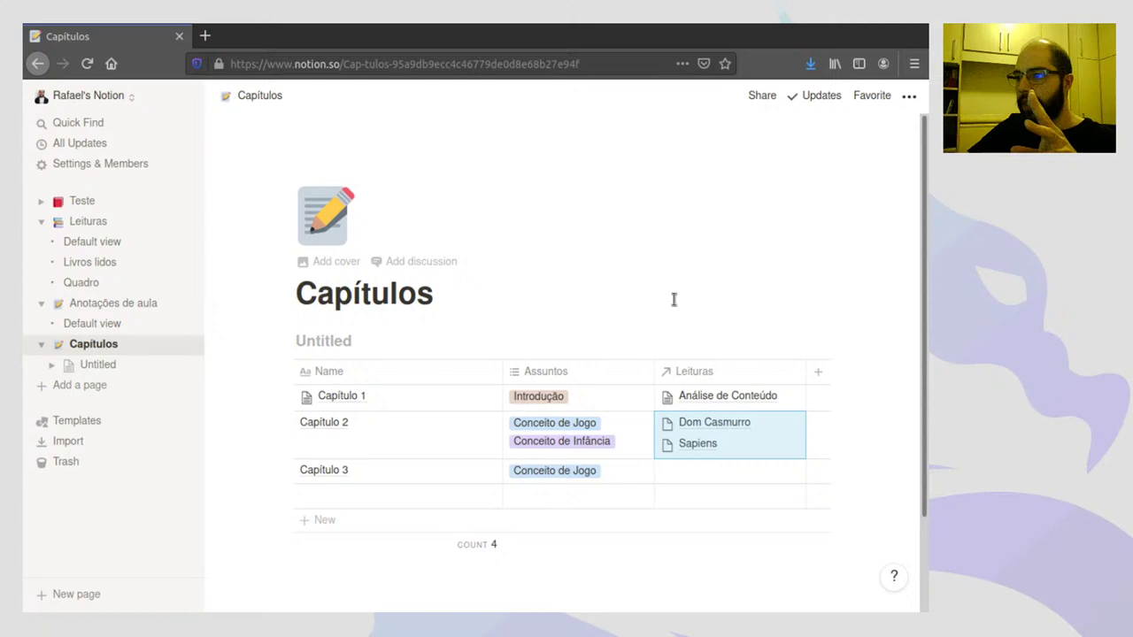
- Open the Leituras database's table view and delete its empty Column property
{"action": "left_click", "coordinate": [86, 226]}
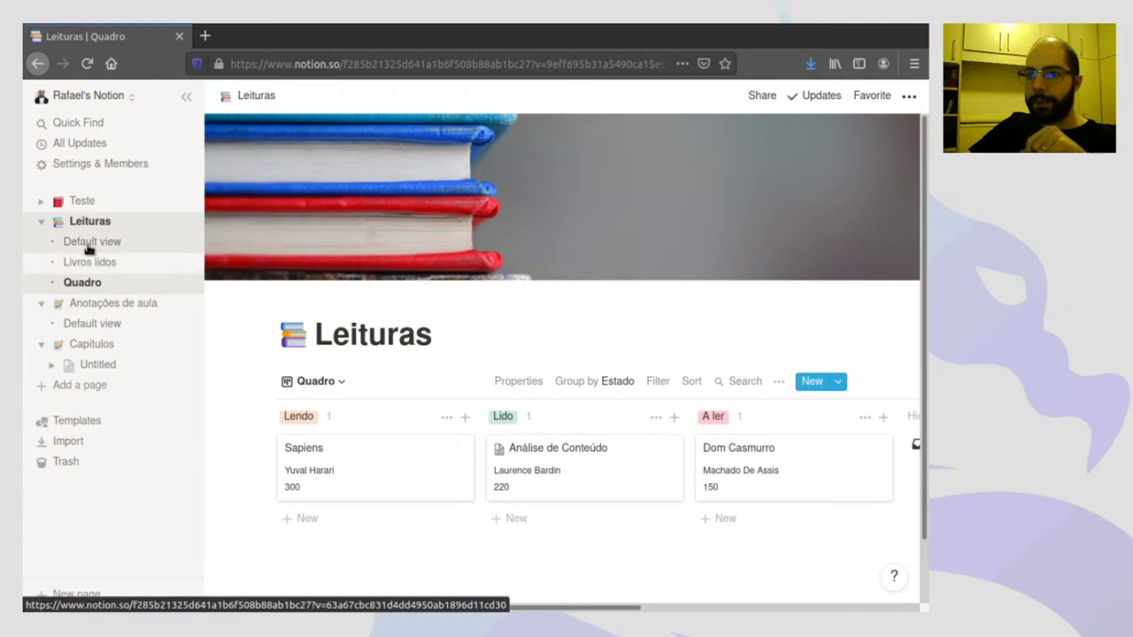
{"action": "left_click", "coordinate": [89, 248]}
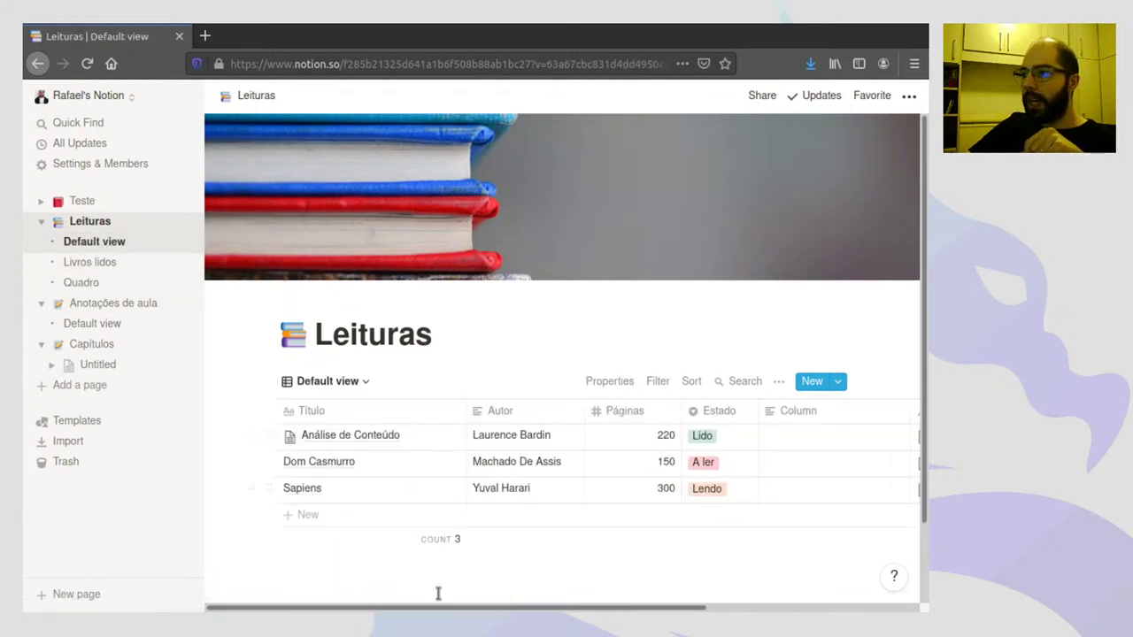
{"action": "left_click_drag", "start_coordinate": [424, 608], "coordinate": [514, 608]}
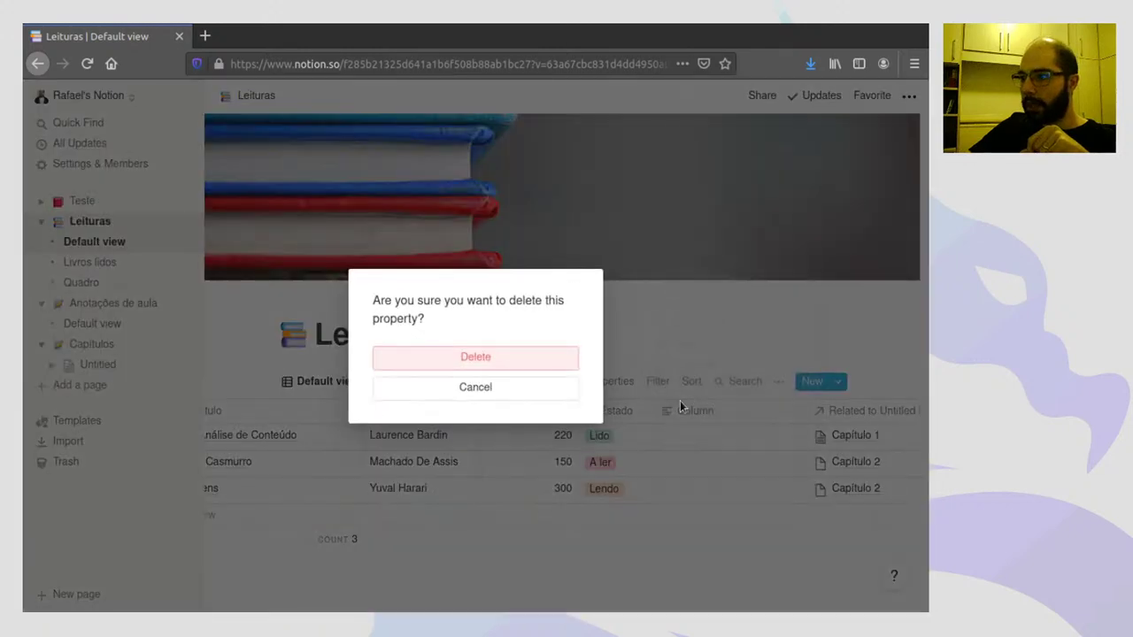
{"action": "left_click", "coordinate": [476, 360]}
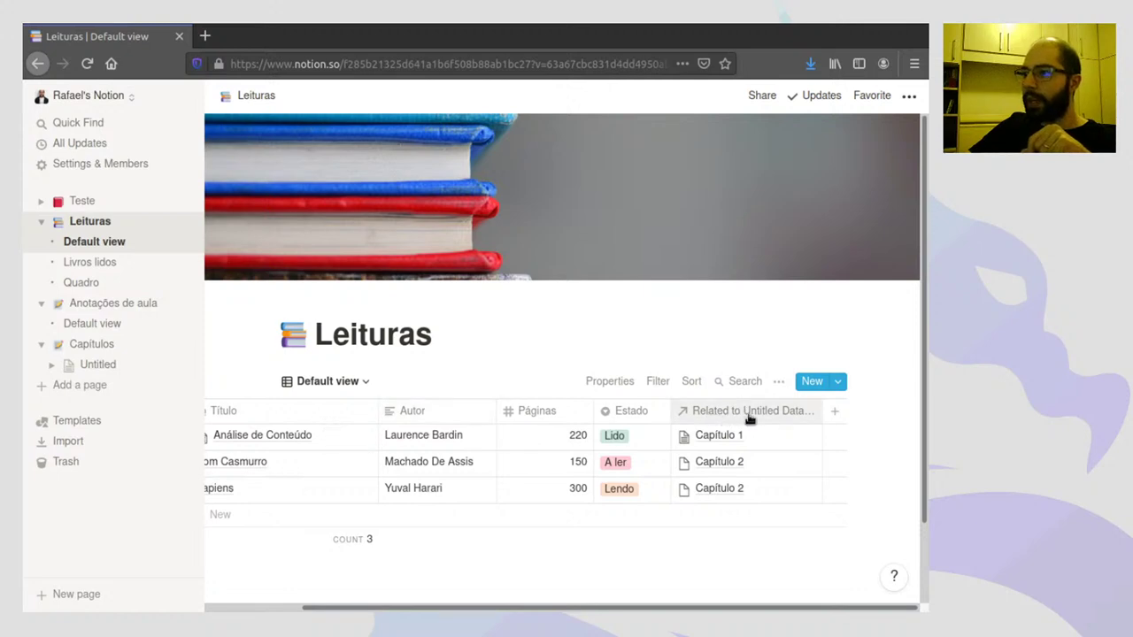
- Rename the chapter relation column to 'Capítulos trabalhados'
{"action": "left_click", "coordinate": [714, 414]}
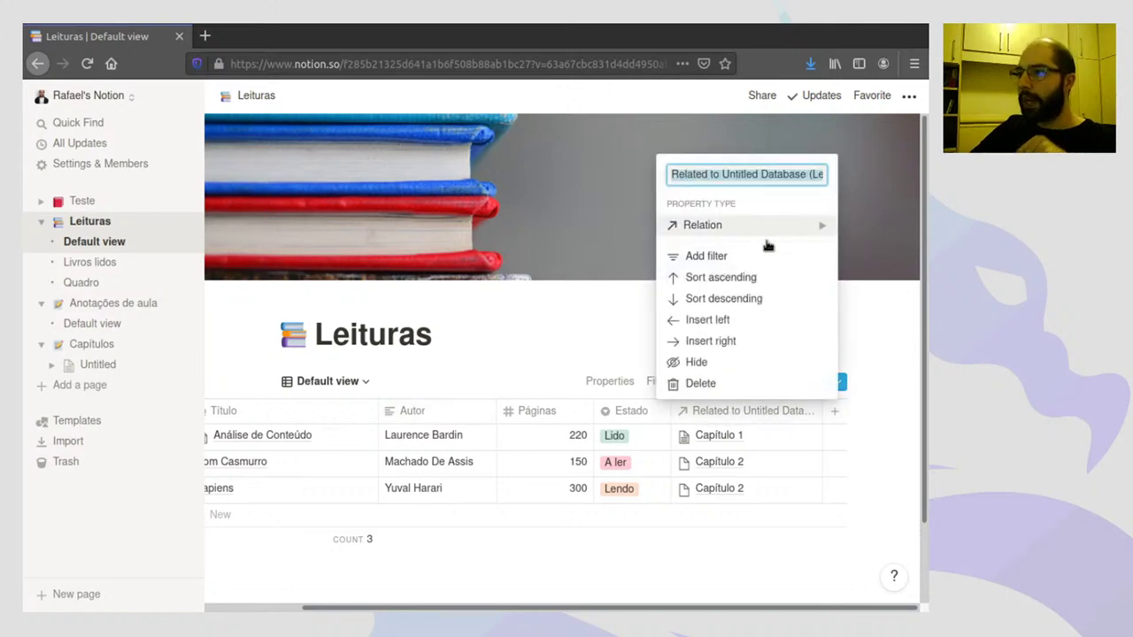
{"action": "type", "text": "C"}
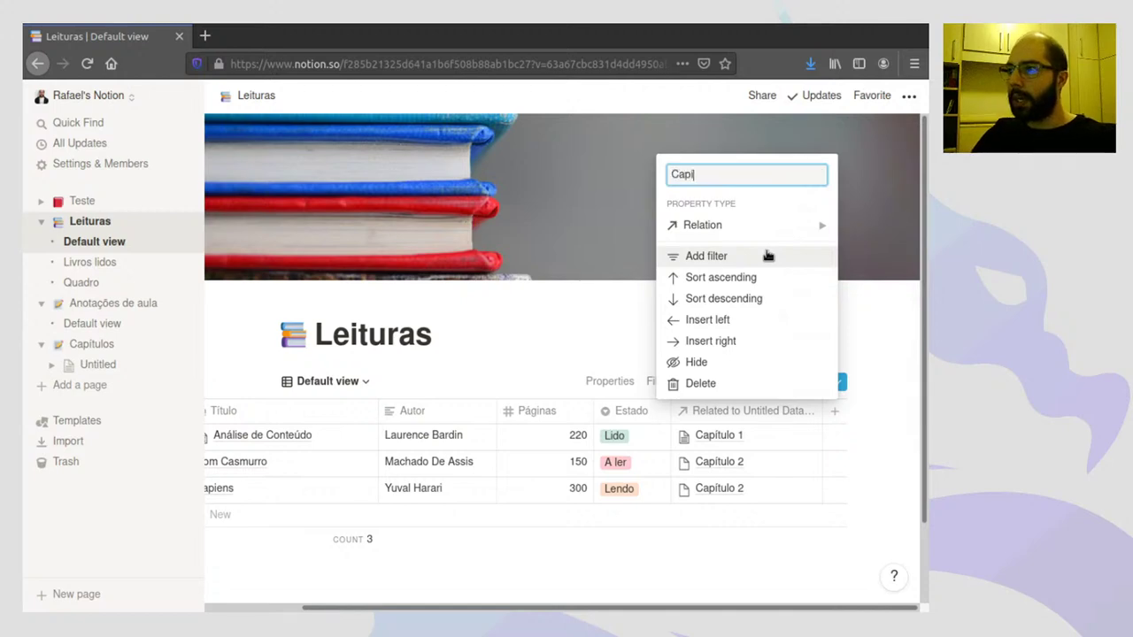
{"action": "type", "text": "apítulos trabalhad"}
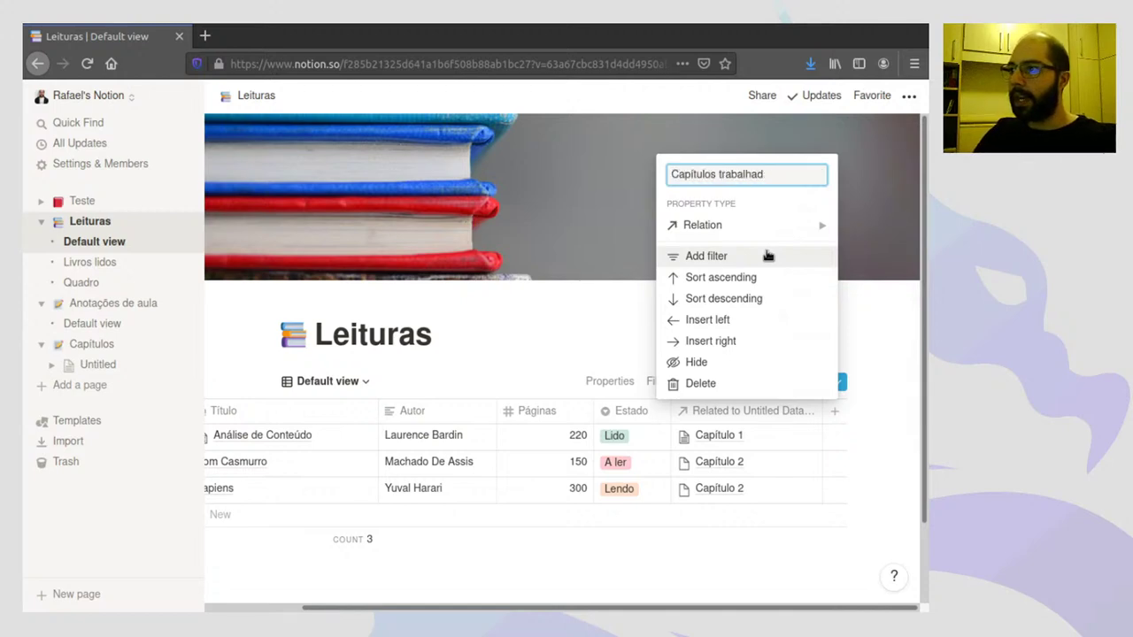
{"action": "type", "text": "os"}
{"action": "key", "text": "Return"}
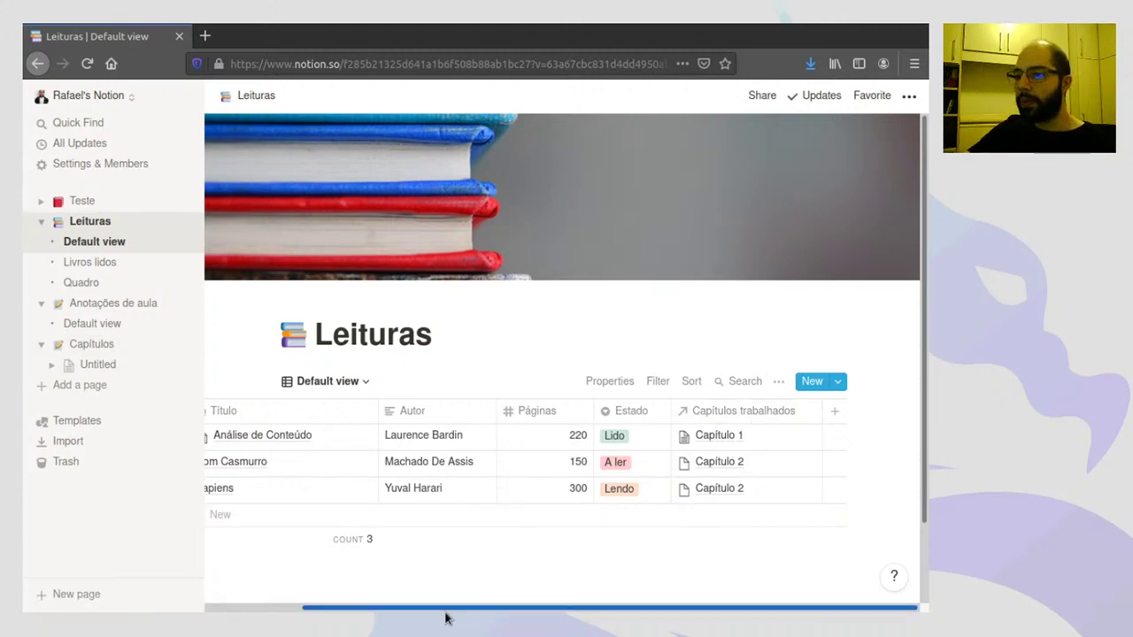
{"action": "left_click_drag", "start_coordinate": [445, 609], "coordinate": [364, 609]}
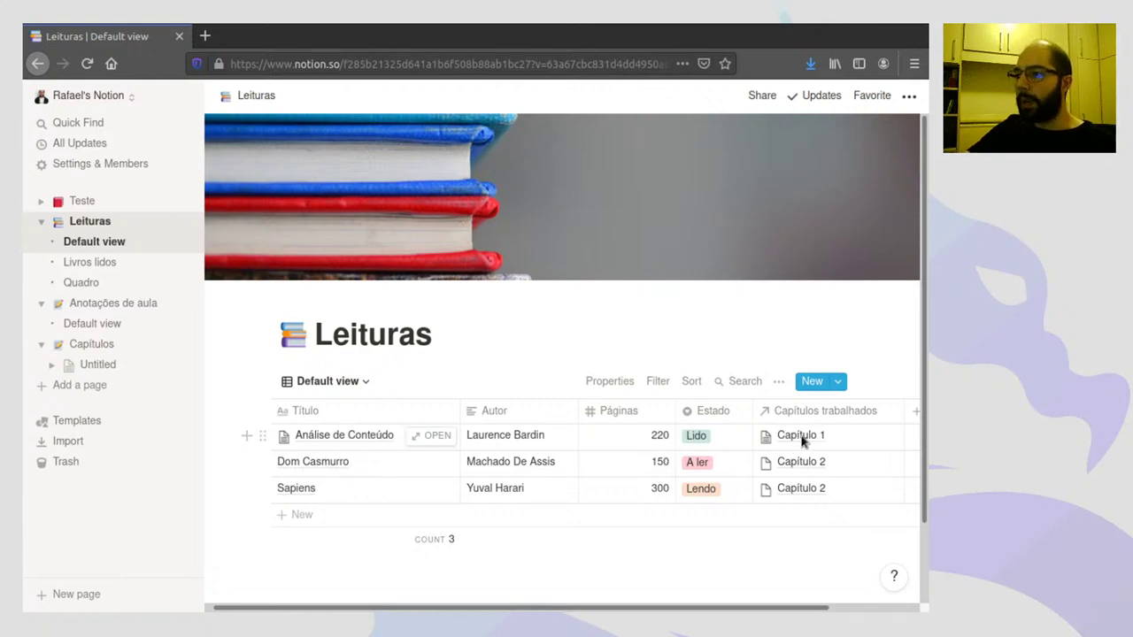
{"action": "left_click", "coordinate": [804, 443]}
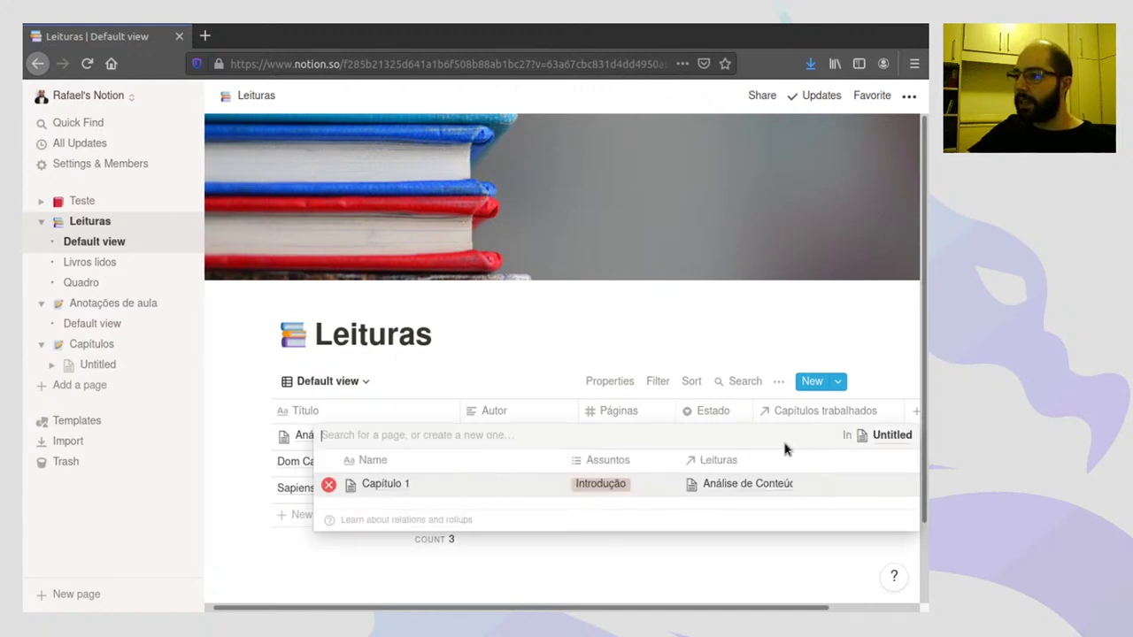
{"action": "left_click", "coordinate": [391, 485]}
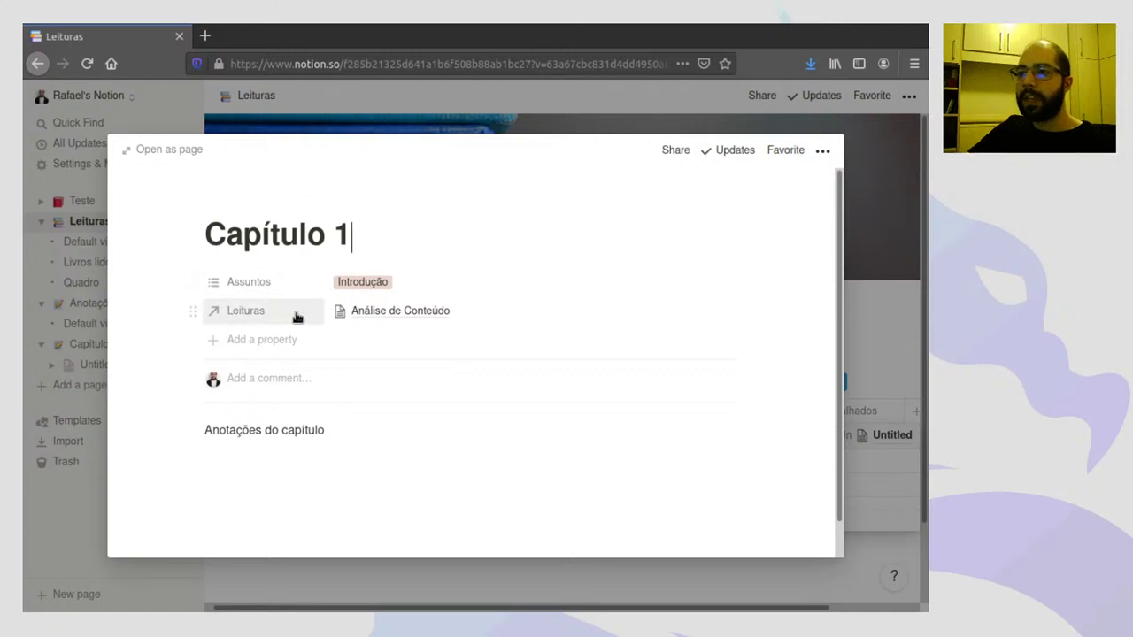
{"action": "left_click", "coordinate": [152, 330]}
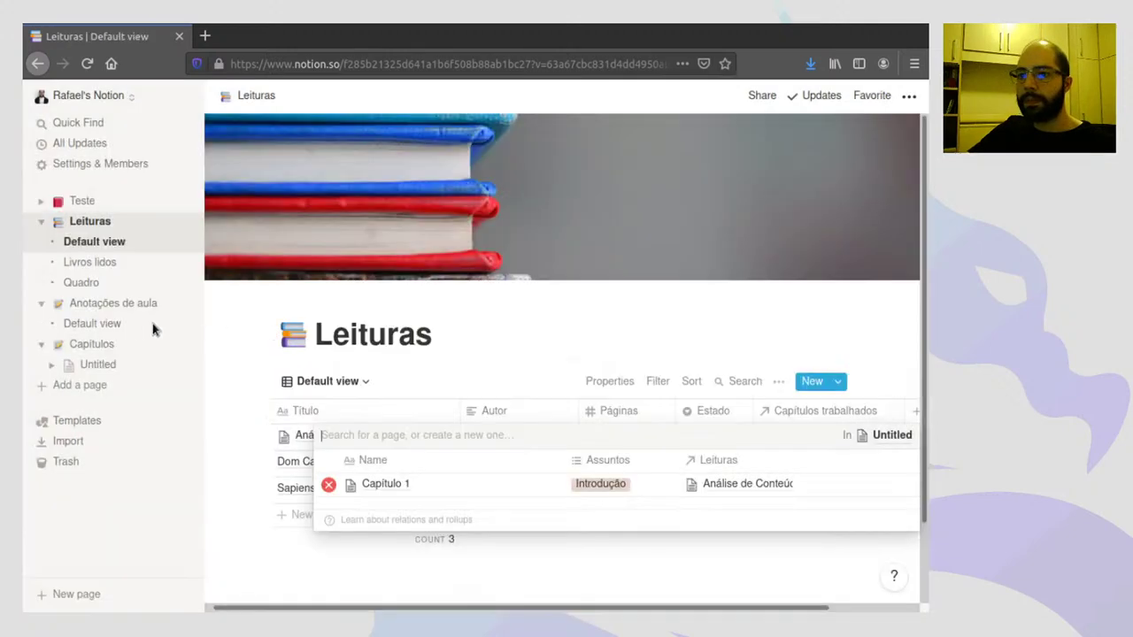
{"action": "key", "text": "Escape"}
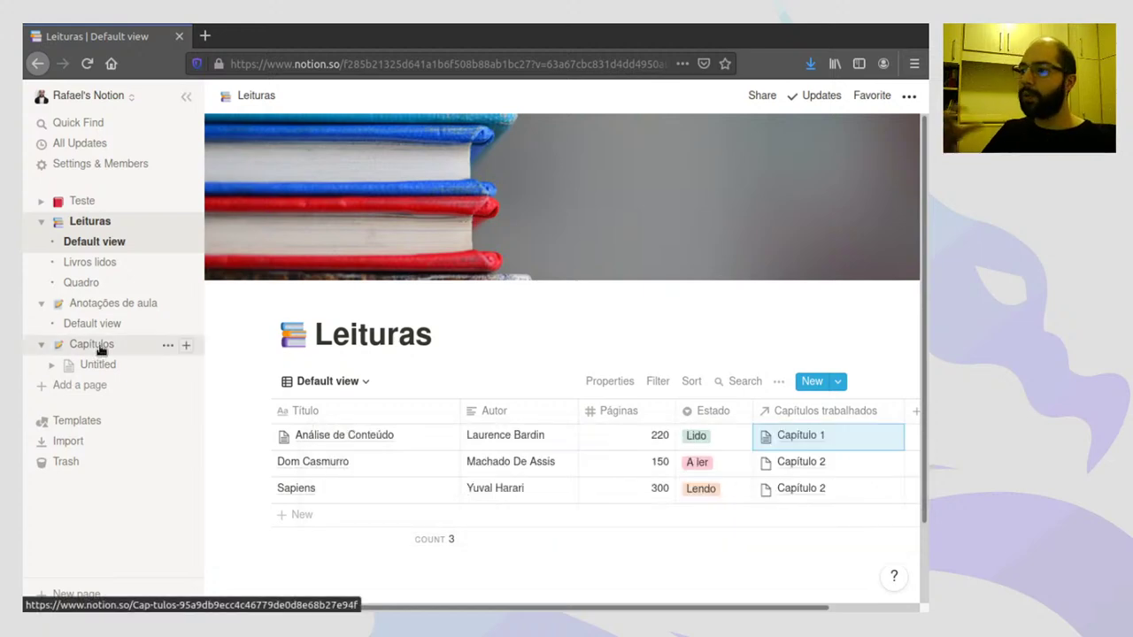
{"action": "left_click_drag", "start_coordinate": [487, 610], "coordinate": [706, 560]}
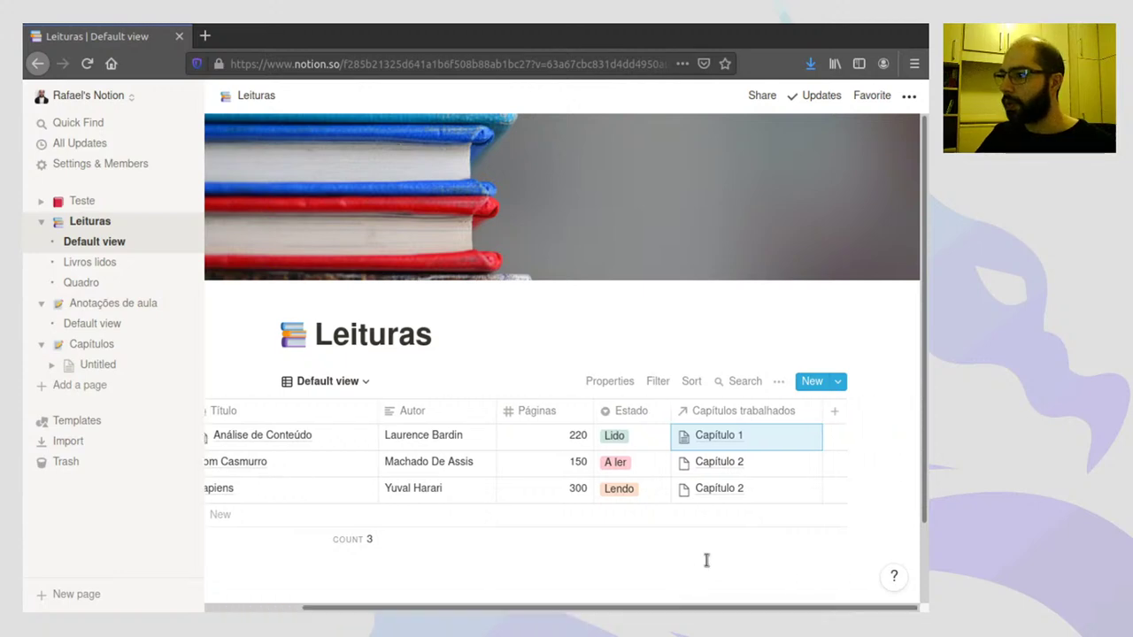
- Add a new relation property linking Leituras to the Anotações de aula database
{"action": "left_click", "coordinate": [835, 412]}
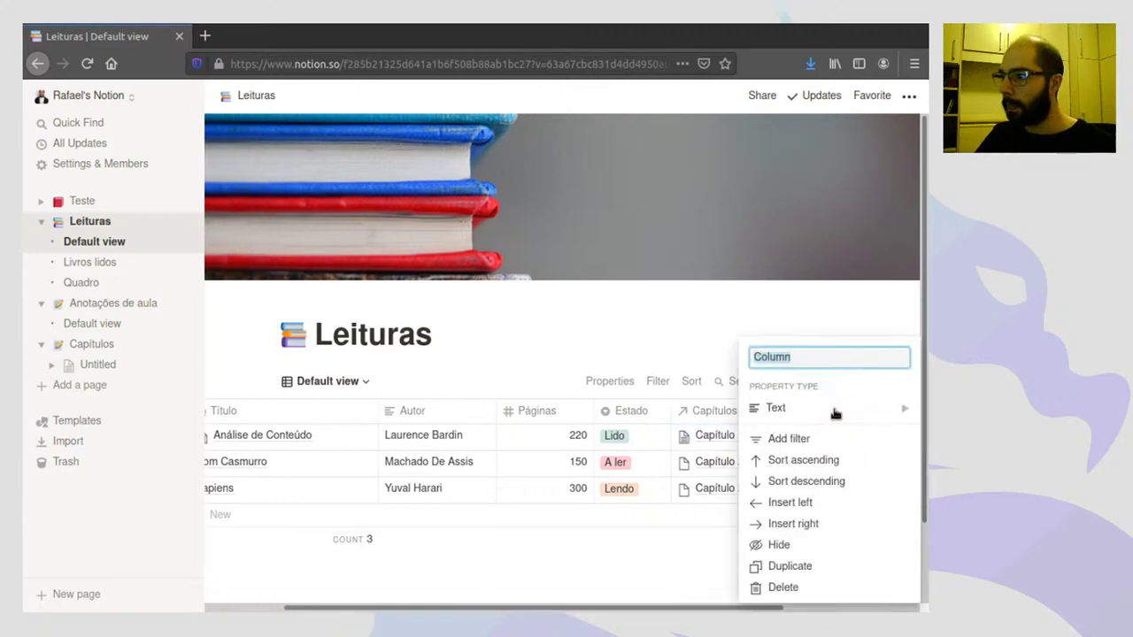
{"action": "left_click", "coordinate": [794, 407]}
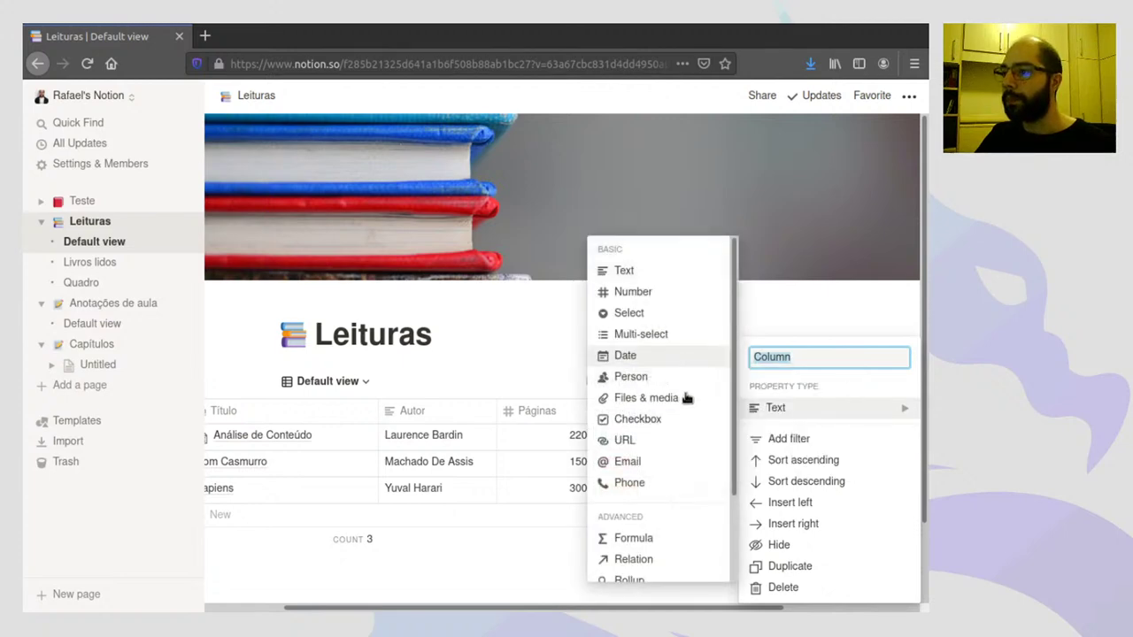
{"action": "scroll", "coordinate": [664, 505], "scroll_direction": "down", "scroll_amount": 1}
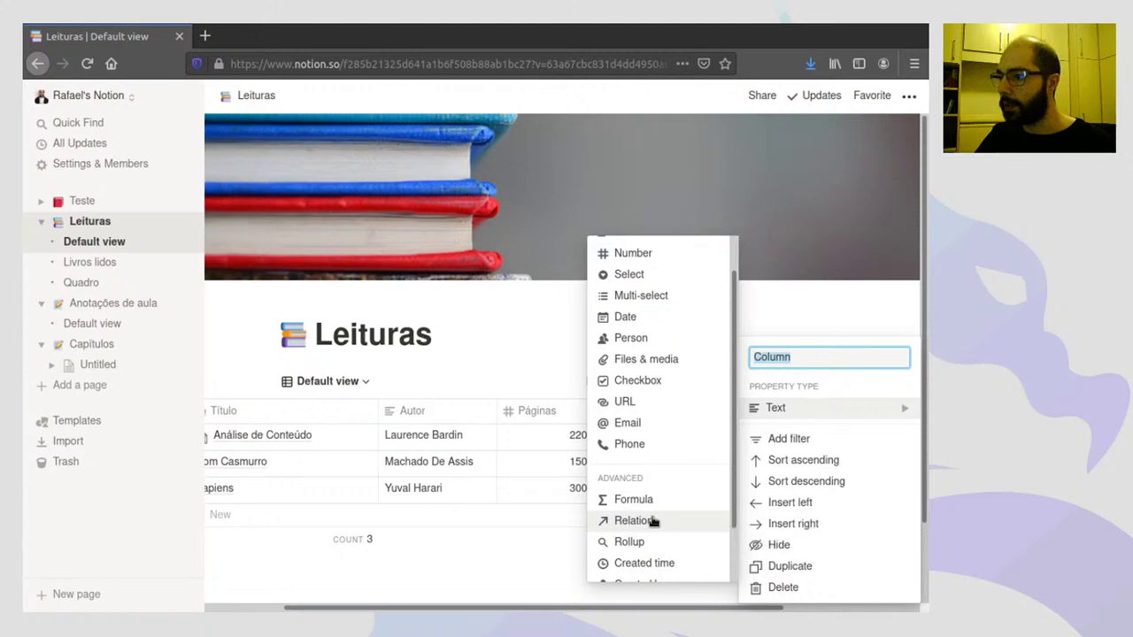
{"action": "left_click", "coordinate": [652, 521]}
{"action": "left_click", "coordinate": [572, 359]}
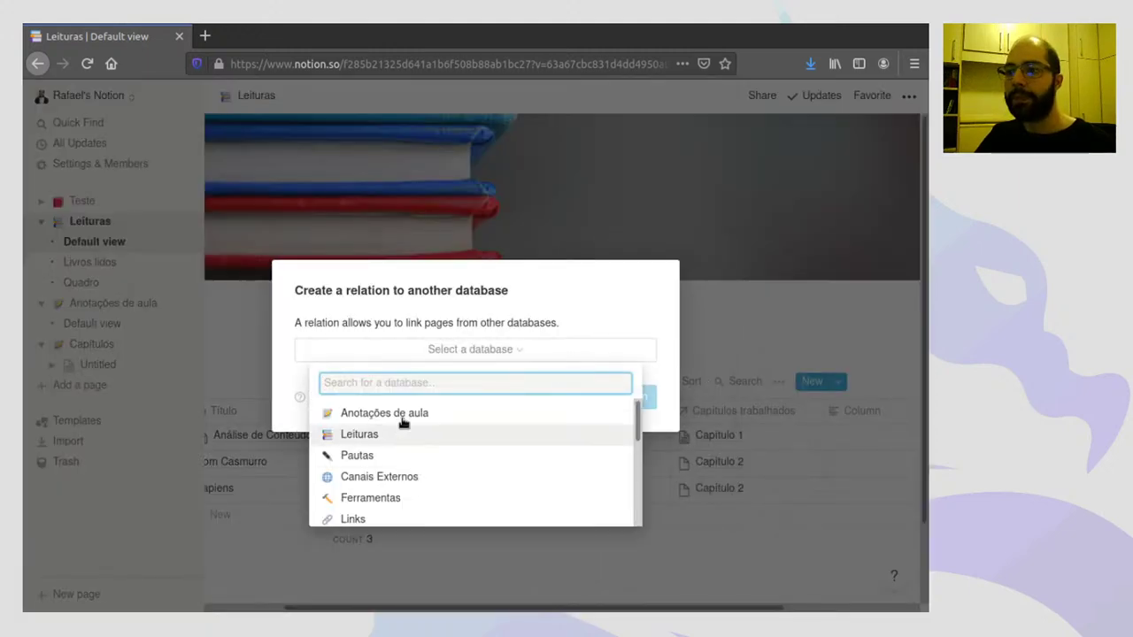
{"action": "left_click", "coordinate": [402, 414]}
{"action": "left_click", "coordinate": [607, 397]}
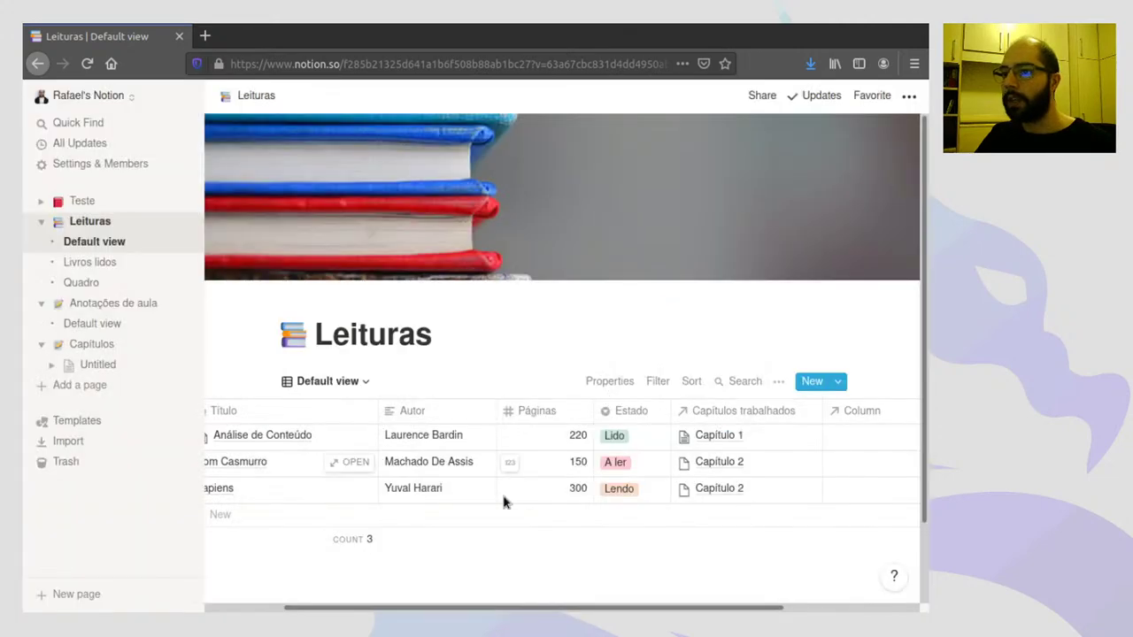
- Delete the new relation column again
{"action": "left_click_drag", "start_coordinate": [521, 606], "coordinate": [630, 607]}
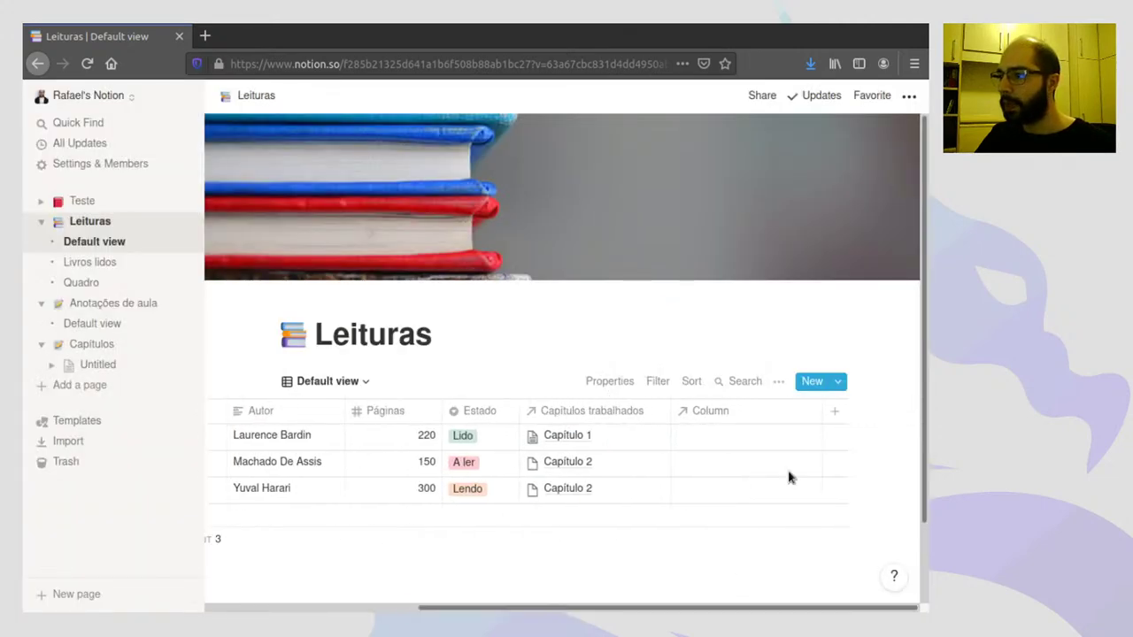
{"action": "left_click", "coordinate": [708, 416]}
{"action": "left_click", "coordinate": [600, 348]}
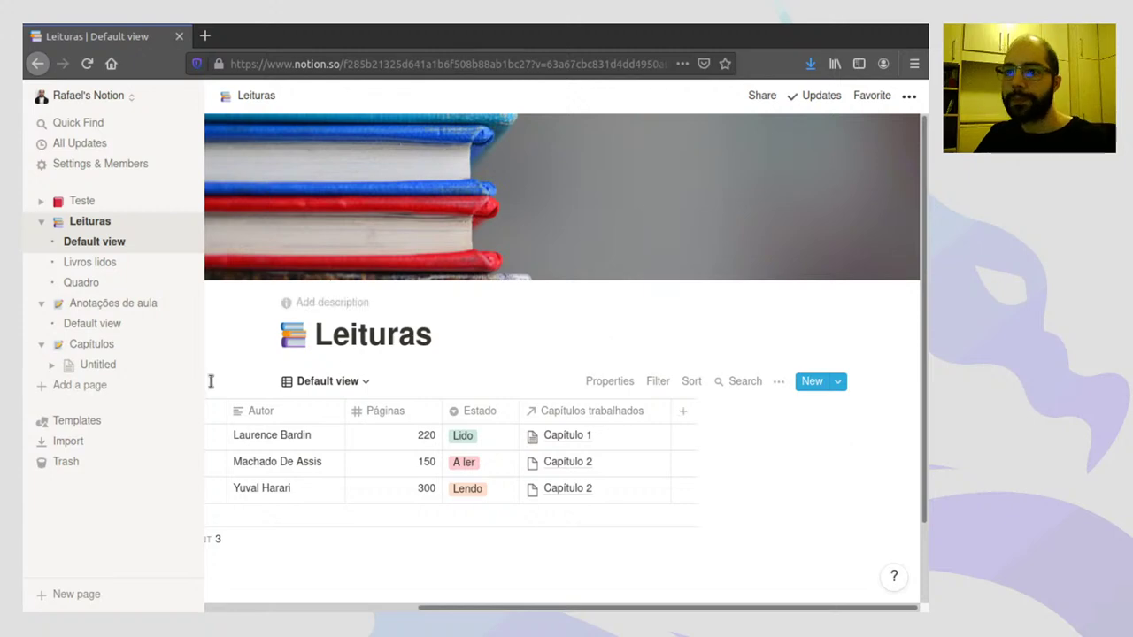
- On the Capítulos table, add a relation column linked to Anotações de aula
{"action": "left_click", "coordinate": [93, 344]}
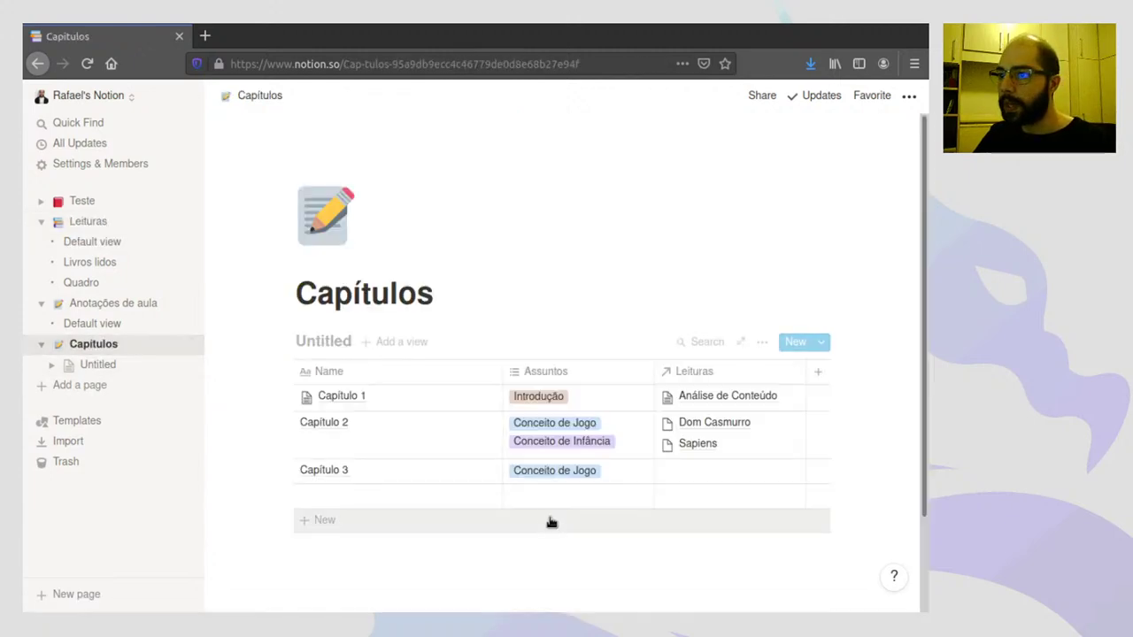
{"action": "left_click", "coordinate": [818, 372]}
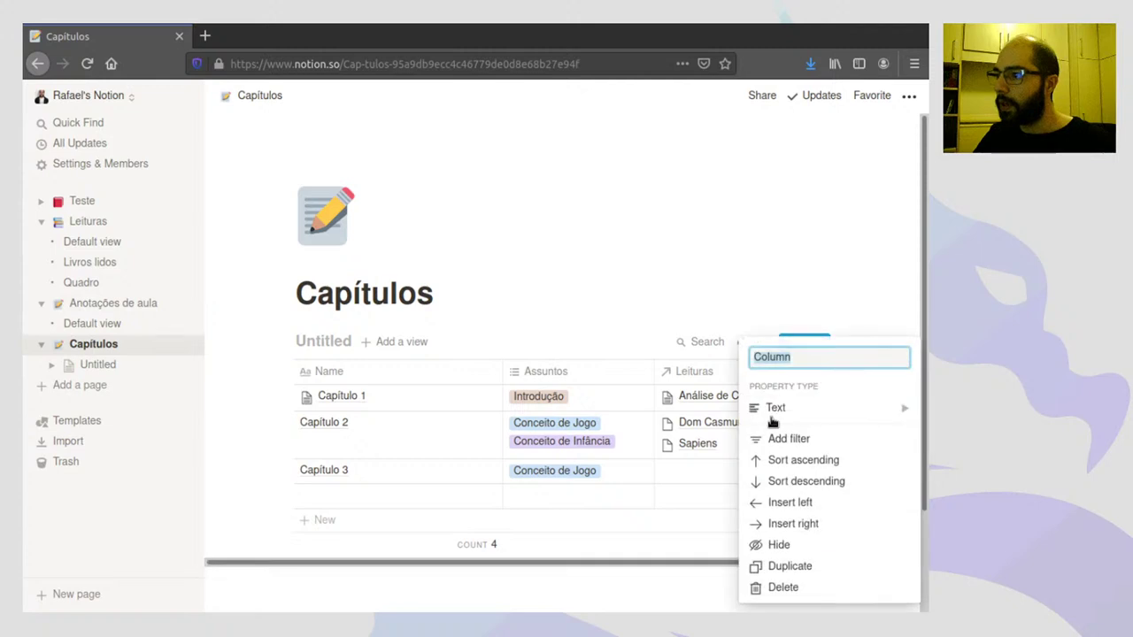
{"action": "mouse_move", "coordinate": [779, 408]}
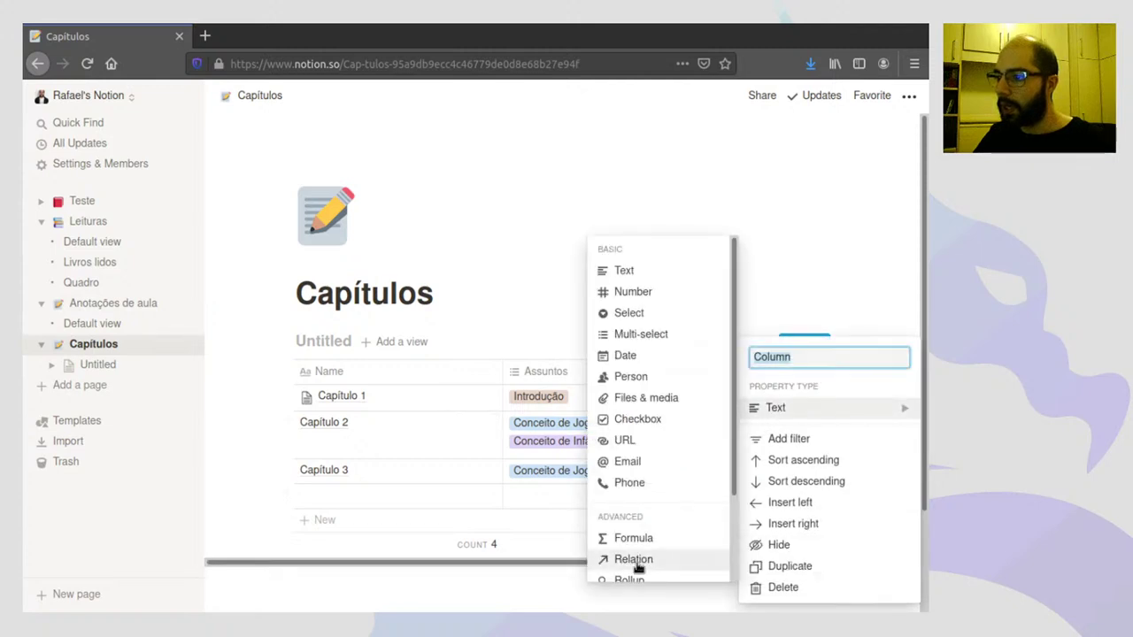
{"action": "left_click", "coordinate": [634, 559]}
{"action": "left_click", "coordinate": [501, 351]}
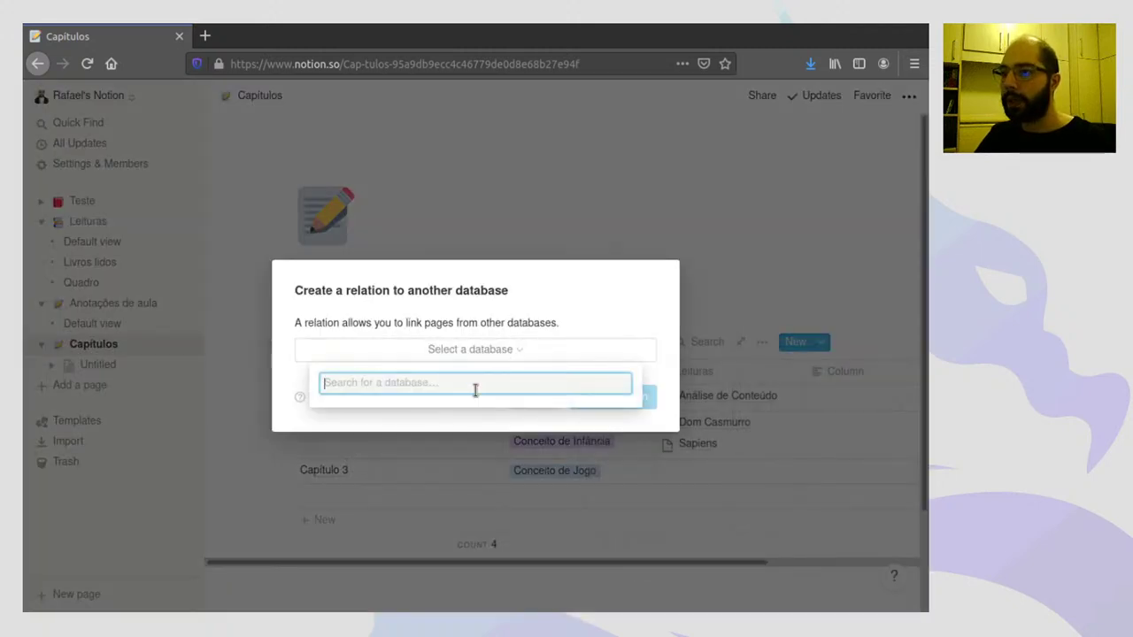
{"action": "left_click", "coordinate": [453, 412]}
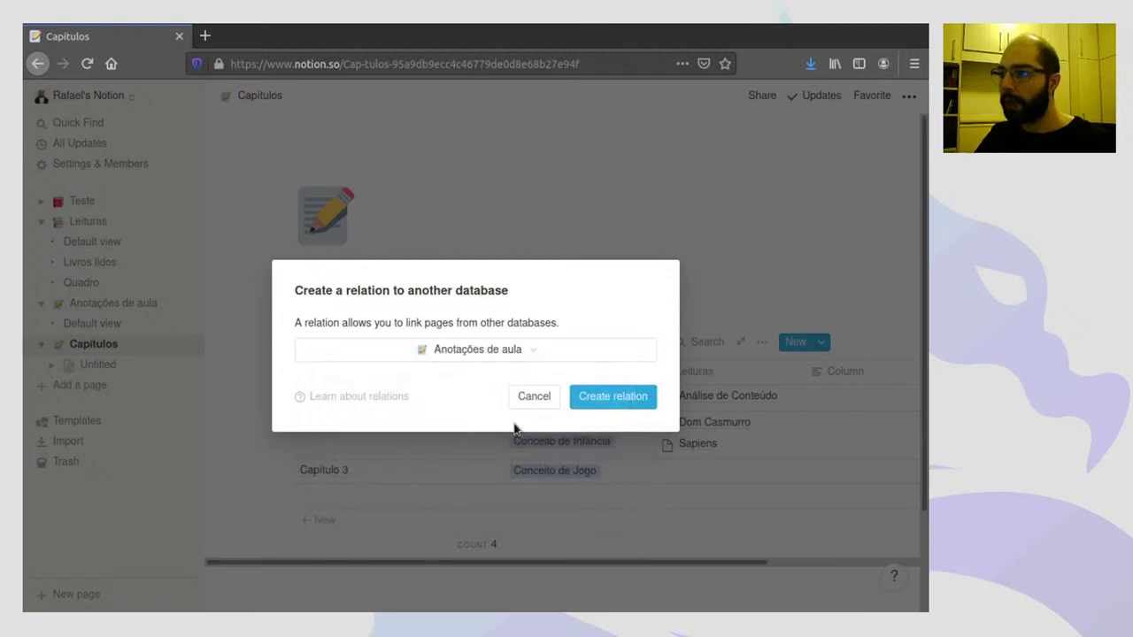
{"action": "left_click", "coordinate": [611, 400]}
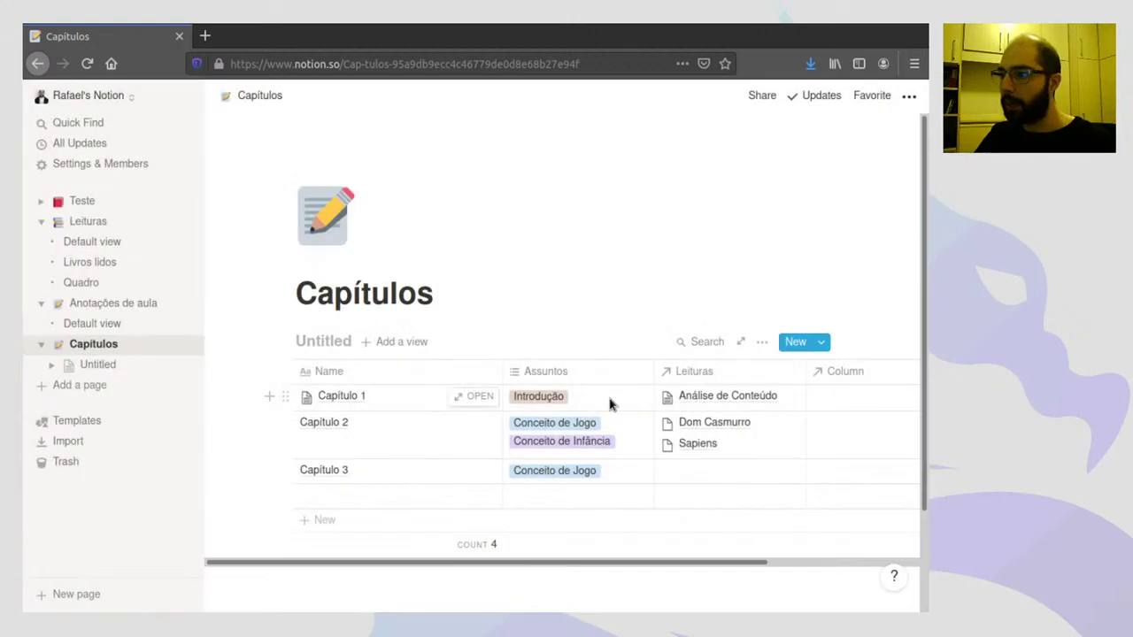
- Link Capítulo 1 to the Aula de Humanidades class note
{"action": "left_click", "coordinate": [841, 409]}
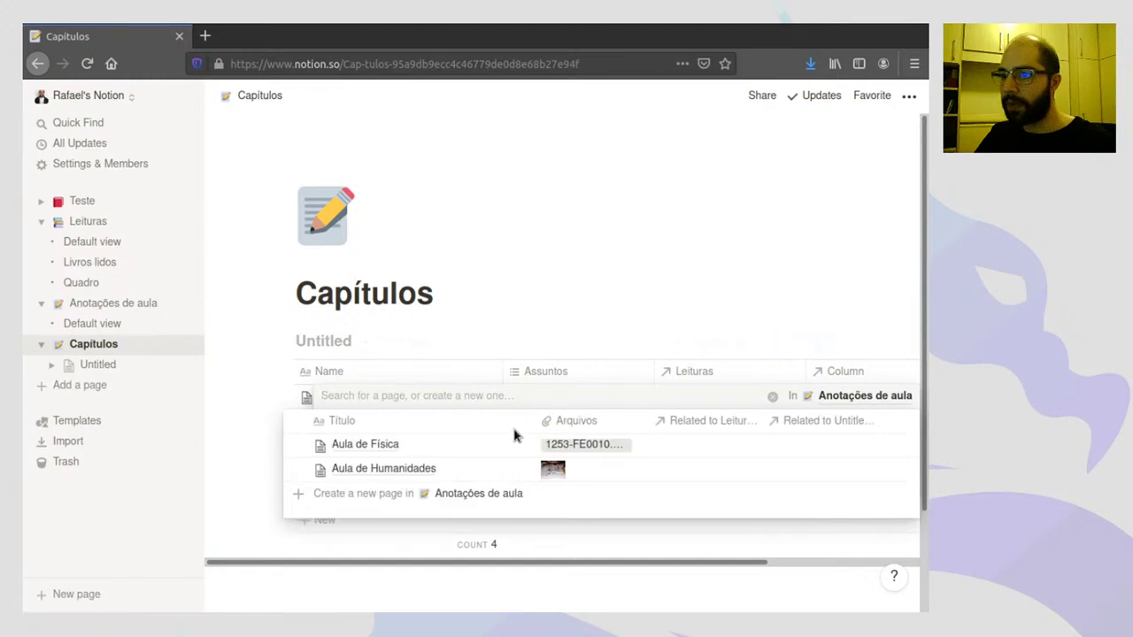
{"action": "left_click", "coordinate": [298, 470]}
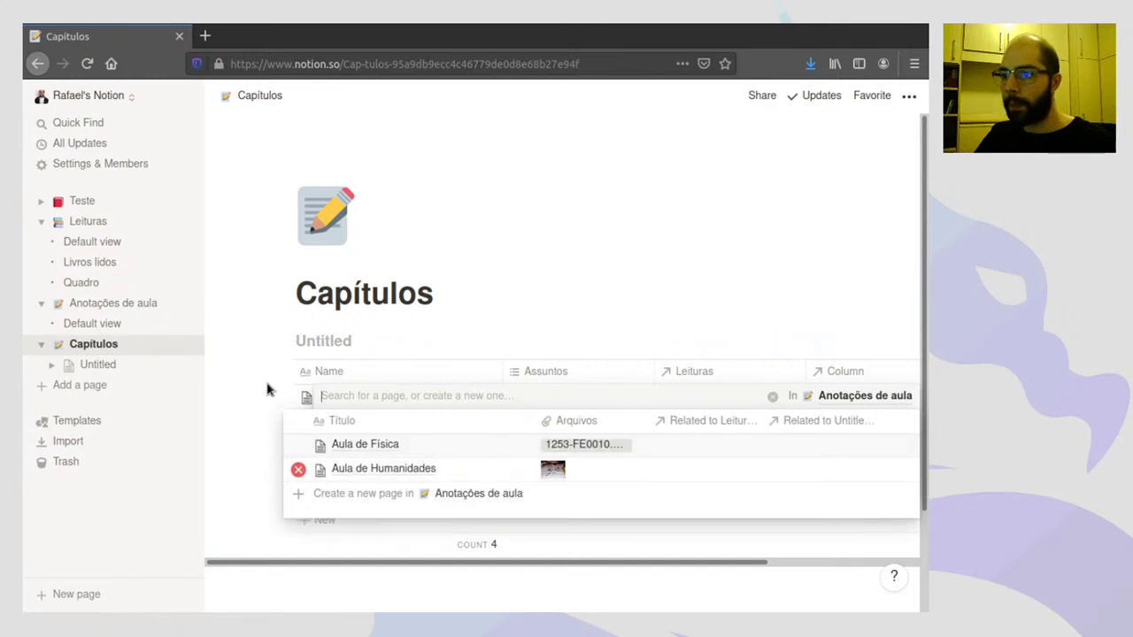
{"action": "left_click", "coordinate": [250, 382]}
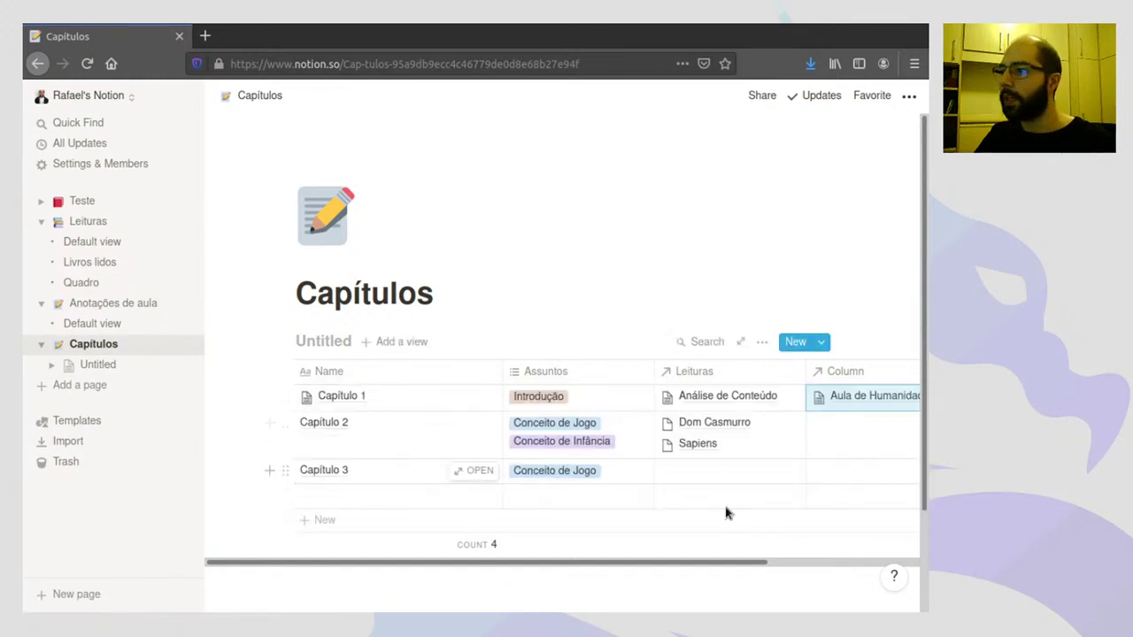
{"action": "left_click_drag", "start_coordinate": [659, 561], "coordinate": [787, 569]}
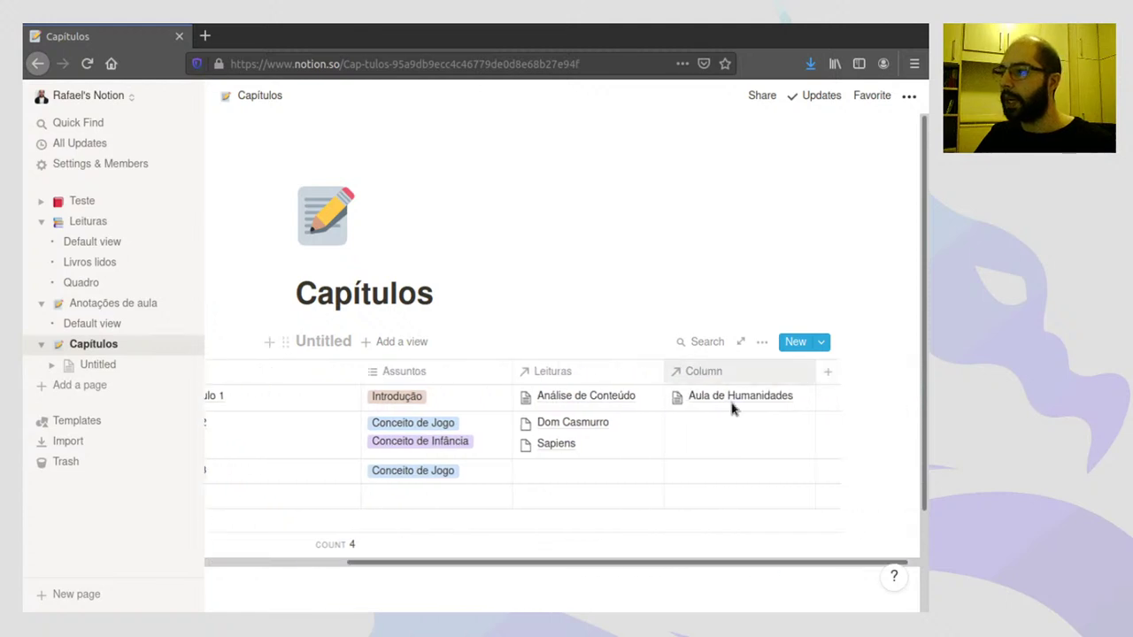
{"action": "scroll", "coordinate": [584, 568], "scroll_direction": "down", "scroll_amount": 1}
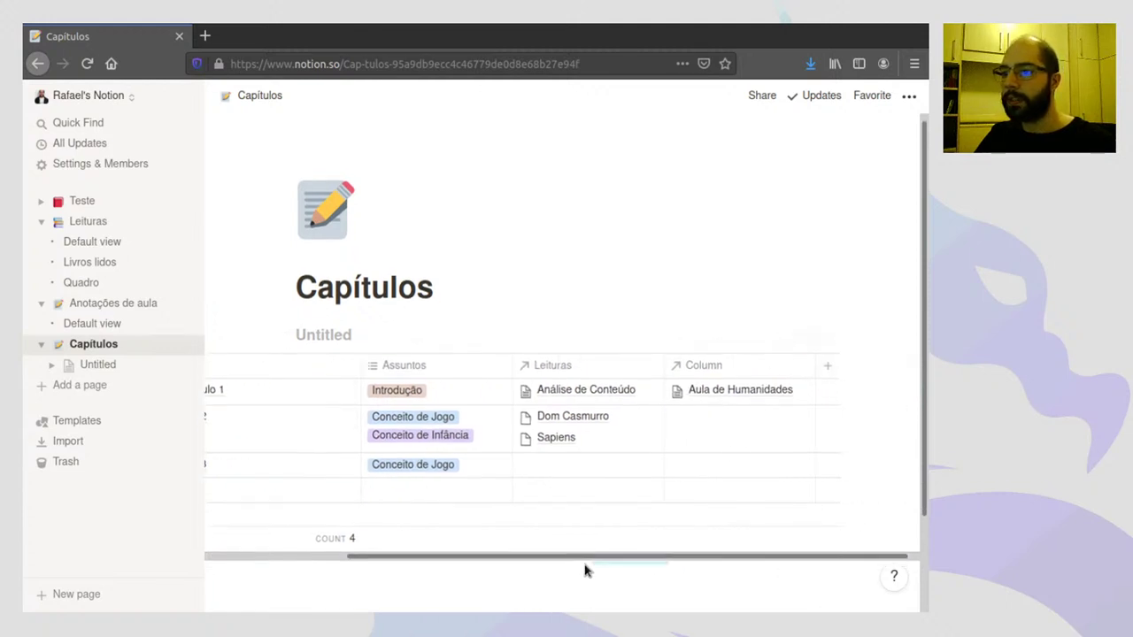
{"action": "left_click", "coordinate": [657, 559]}
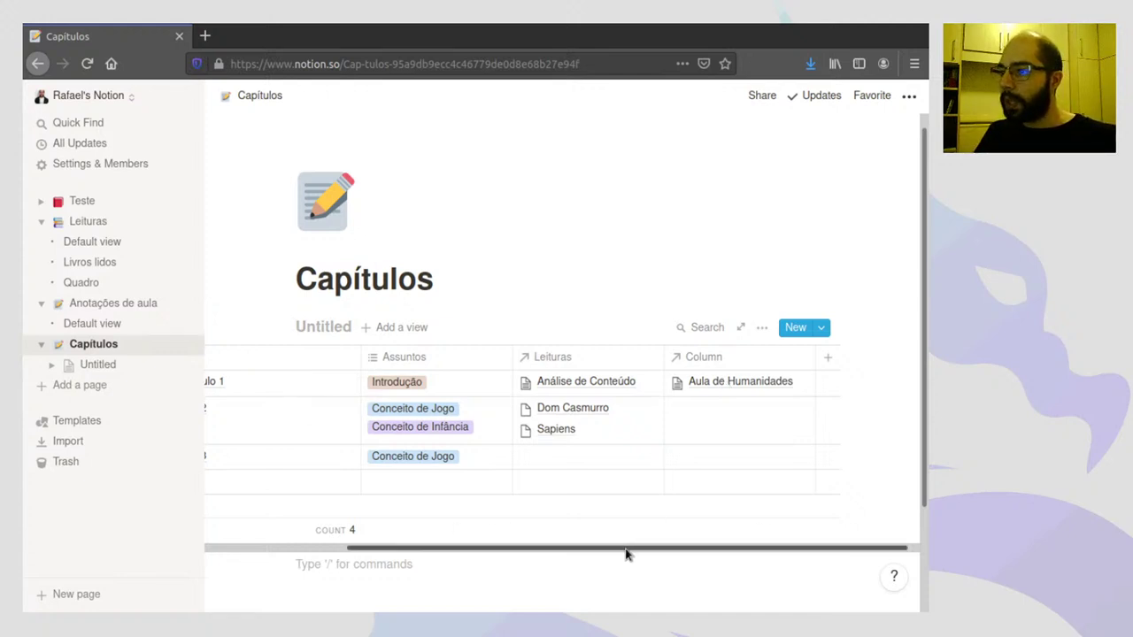
{"action": "left_click_drag", "start_coordinate": [627, 549], "coordinate": [458, 531]}
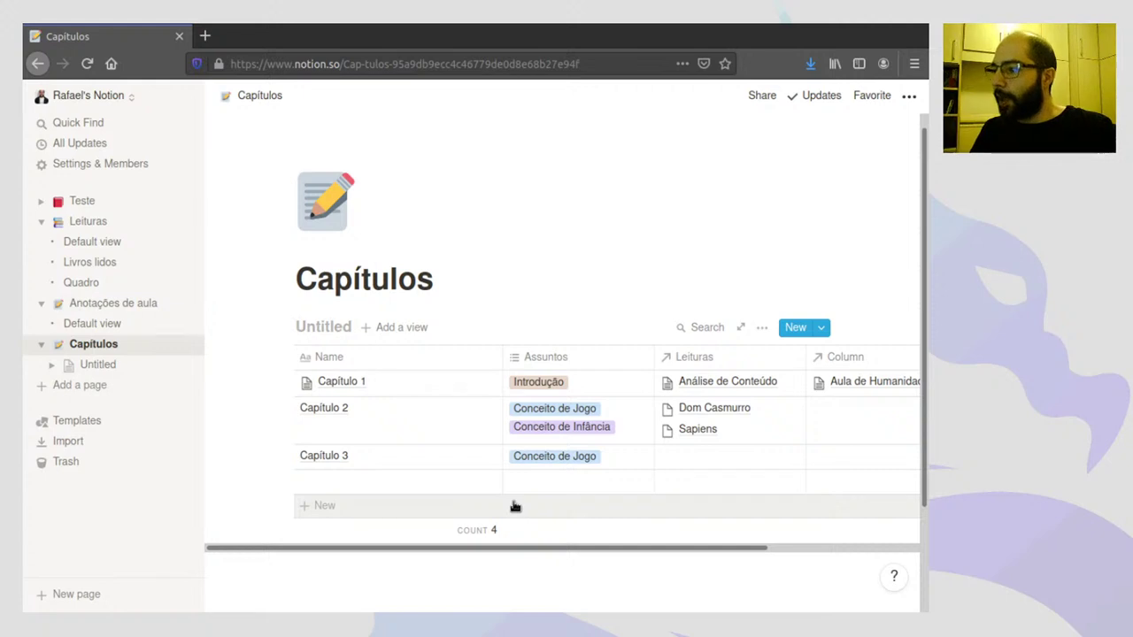
{"action": "left_click_drag", "start_coordinate": [557, 548], "coordinate": [745, 524]}
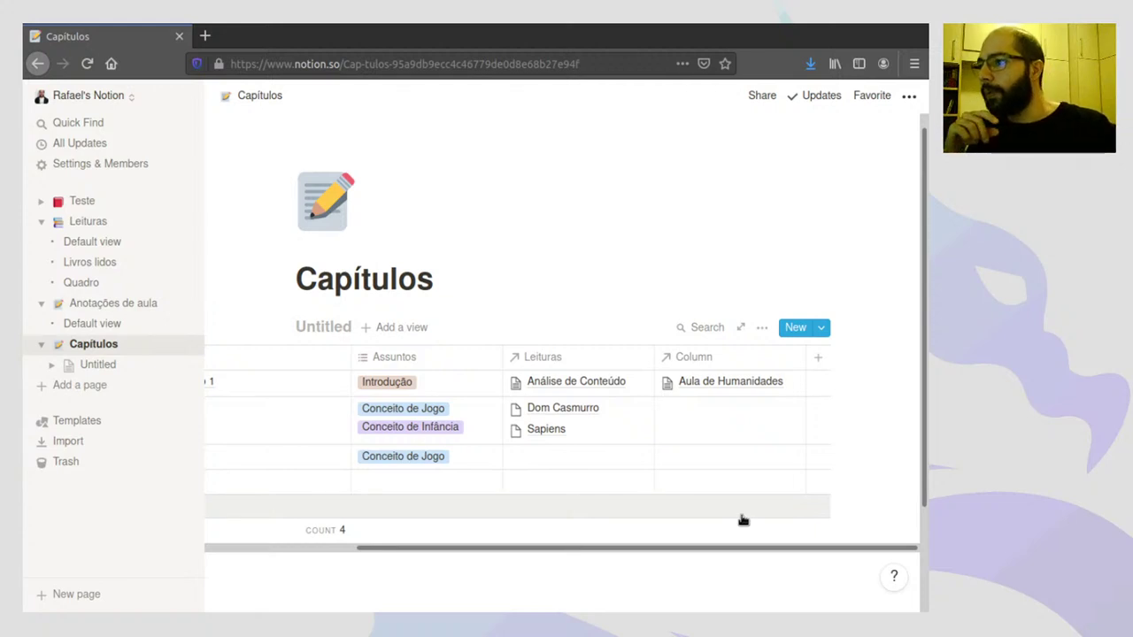
- Add a new column named Prazos to the Capítulos table
{"action": "left_click", "coordinate": [818, 361]}
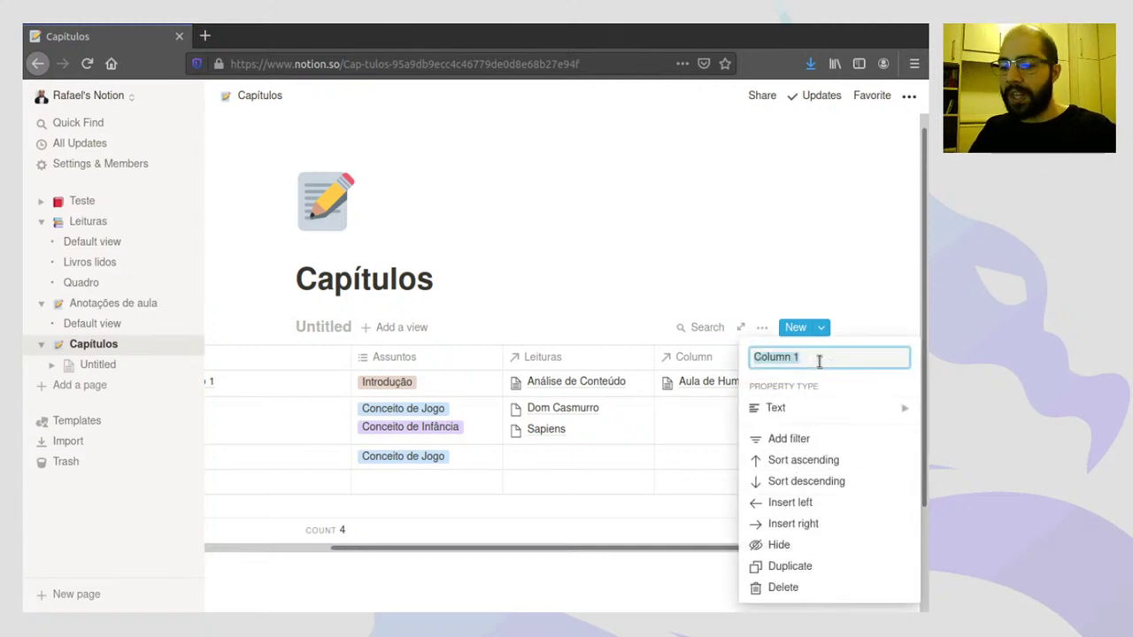
{"action": "type", "text": "Prazos"}
{"action": "key", "text": "Return"}
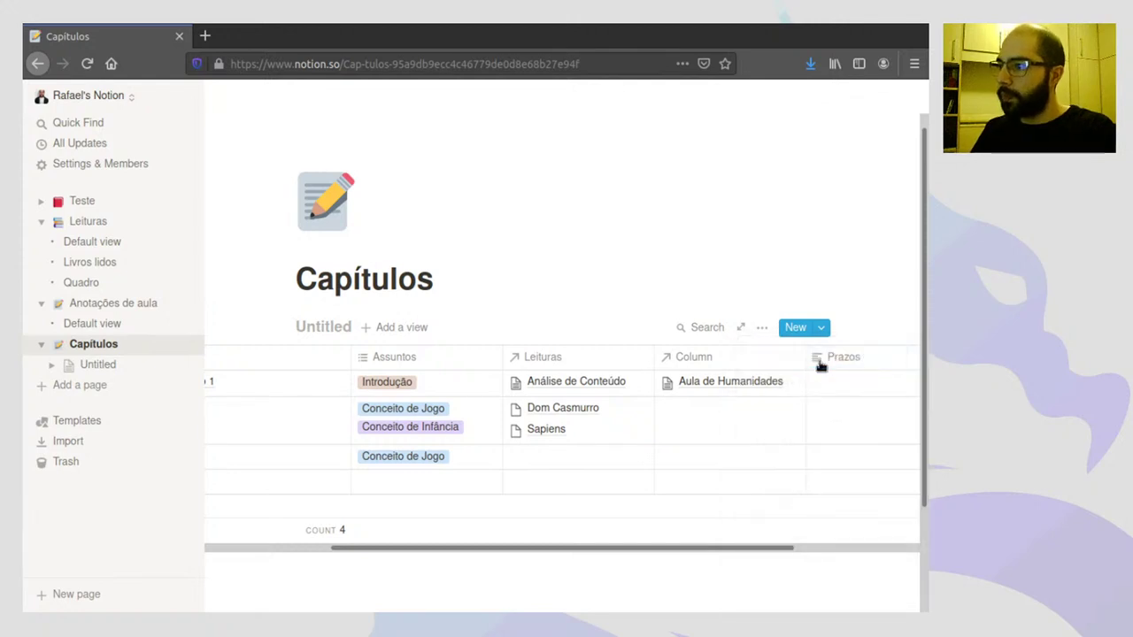
{"action": "left_click_drag", "start_coordinate": [732, 551], "coordinate": [618, 550]}
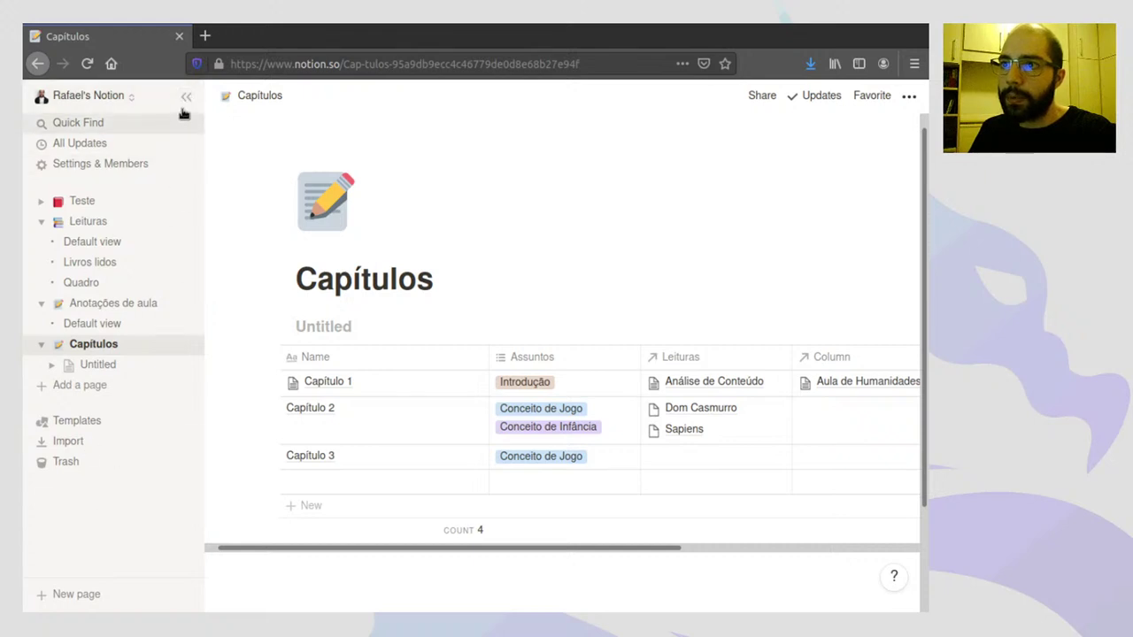
- Collapse the sidebar and bring up the property-type options for the Prazos column, pointing at Text
{"action": "left_click", "coordinate": [185, 97]}
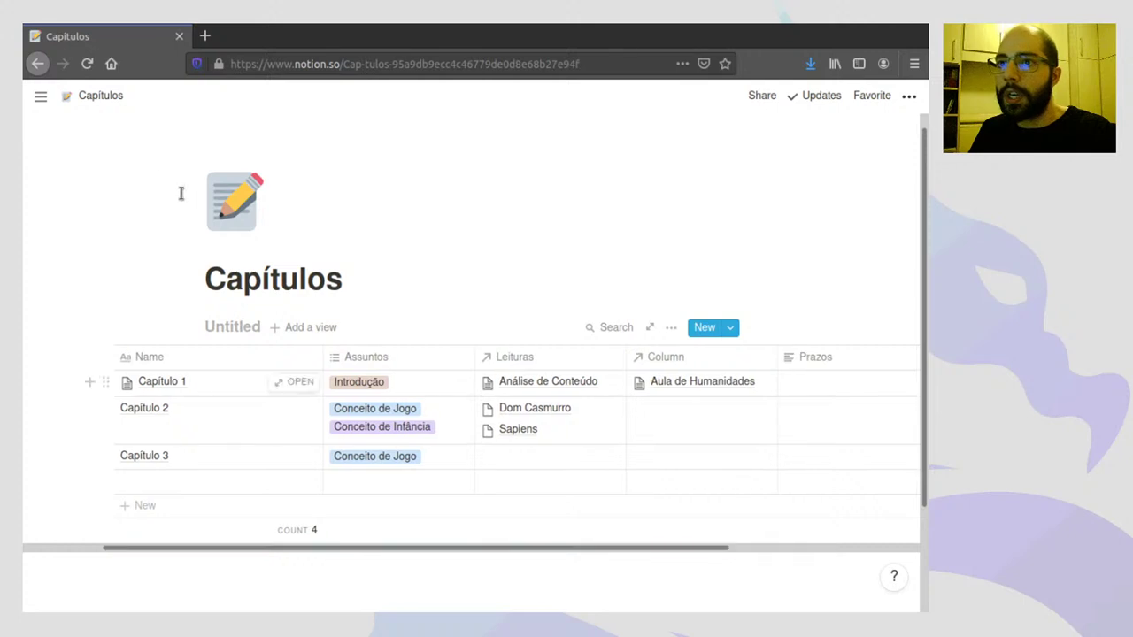
{"action": "mouse_move", "coordinate": [49, 110]}
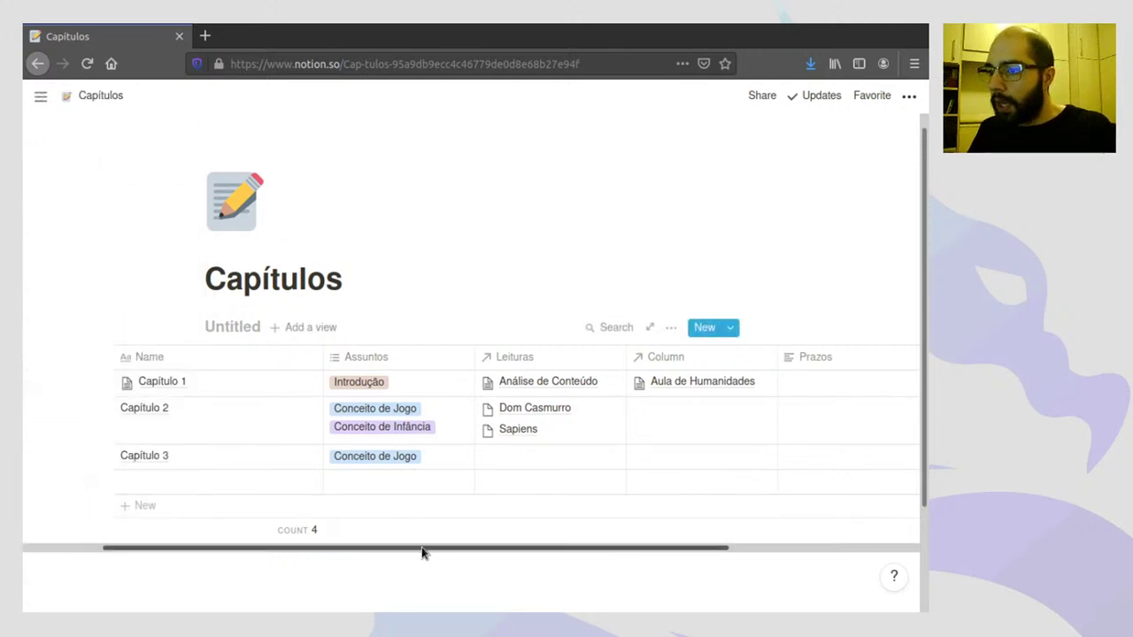
{"action": "left_click_drag", "start_coordinate": [423, 549], "coordinate": [501, 537]}
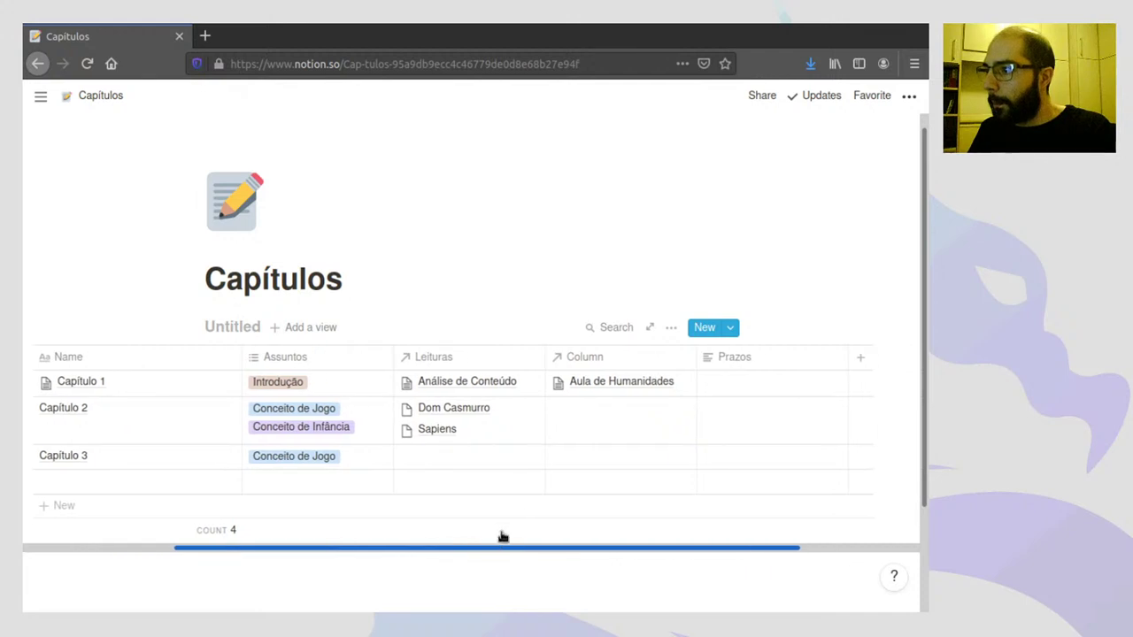
{"action": "left_click", "coordinate": [742, 362]}
{"action": "mouse_move", "coordinate": [742, 410]}
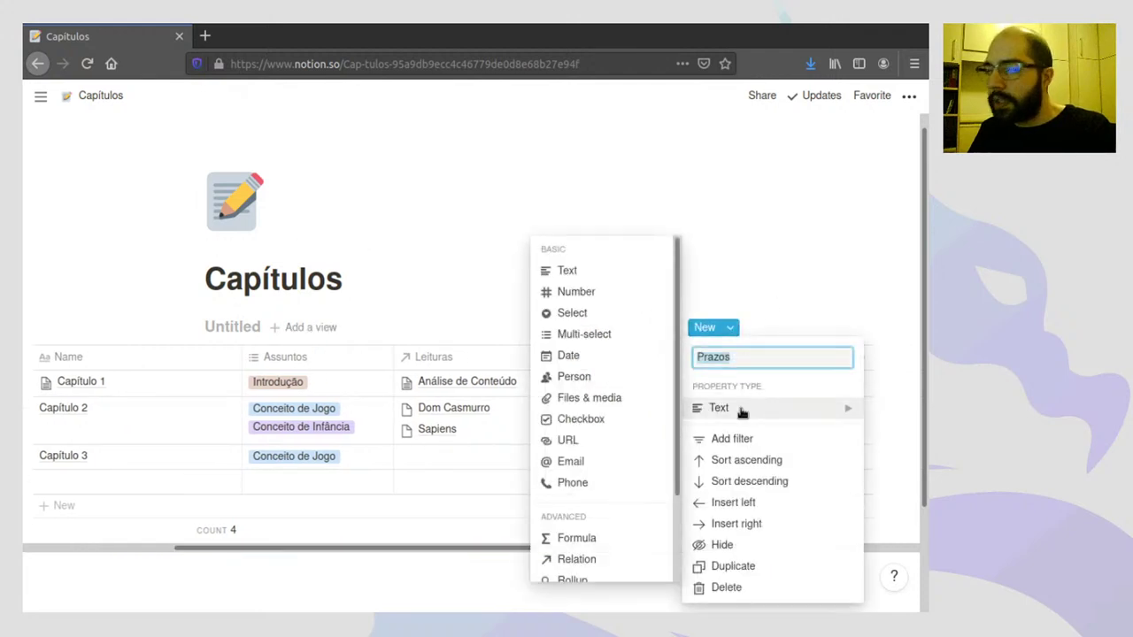
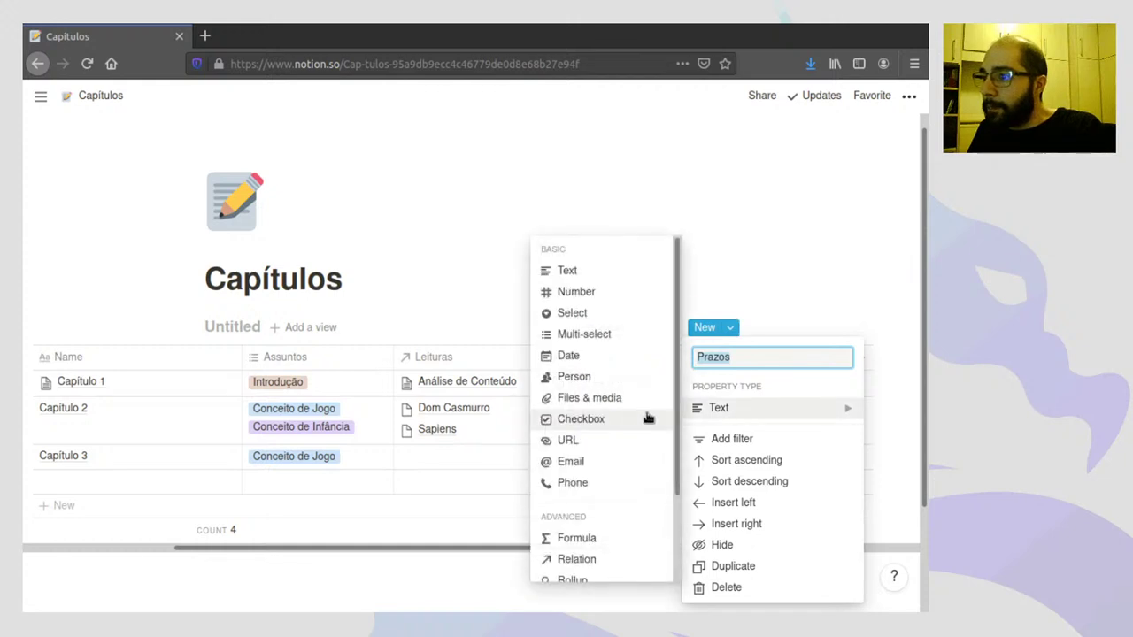
- Make Prazos a Date column and give Capítulo 1 the range Jul 06 → Jul 20, 2020
{"action": "left_click", "coordinate": [584, 363]}
{"action": "key", "text": "Escape"}
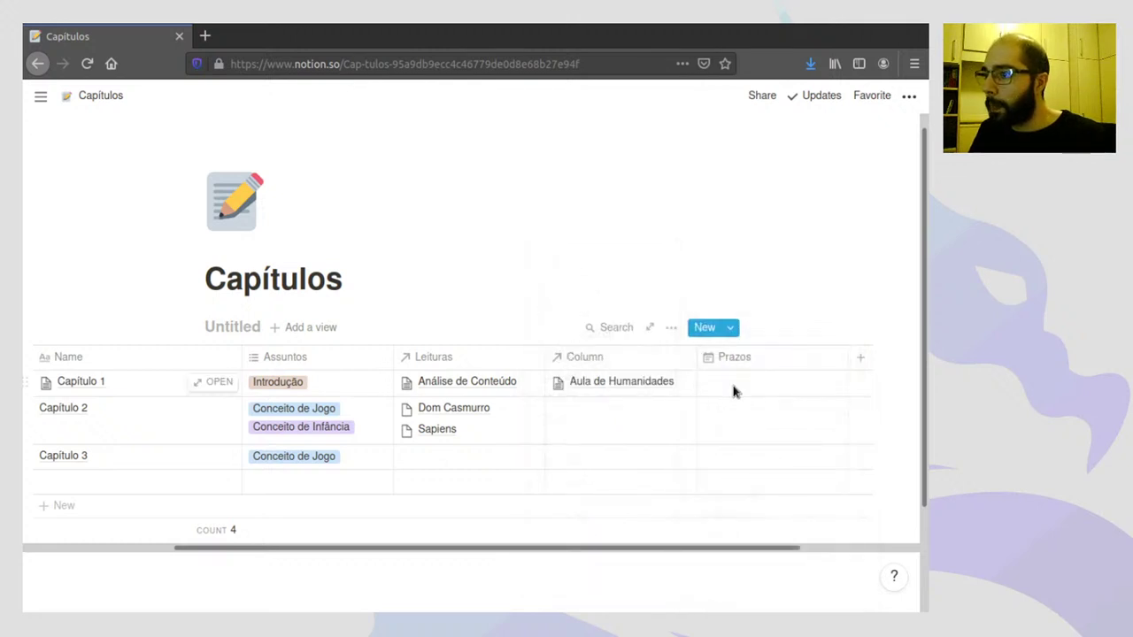
{"action": "left_click", "coordinate": [733, 392]}
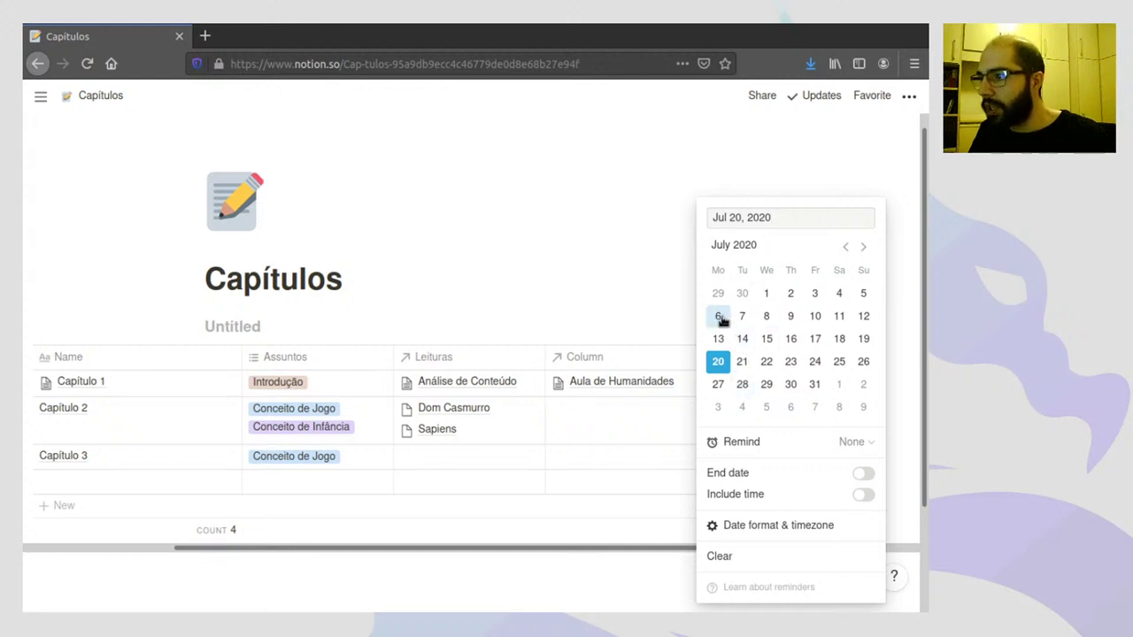
{"action": "left_click", "coordinate": [719, 317]}
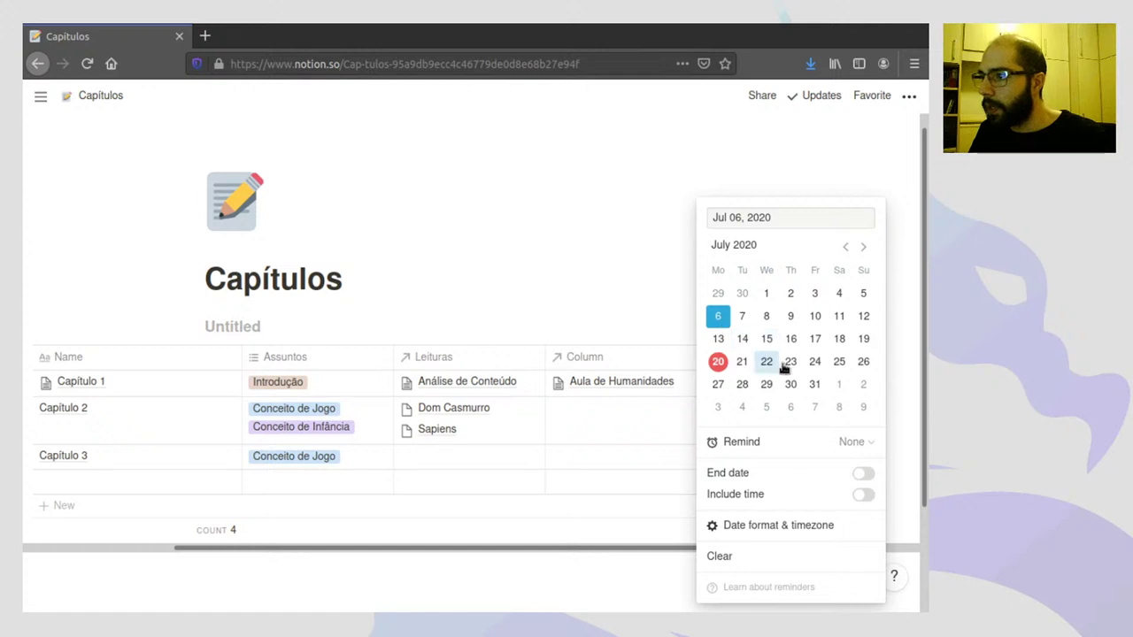
{"action": "left_click", "coordinate": [865, 474]}
{"action": "left_click", "coordinate": [718, 362]}
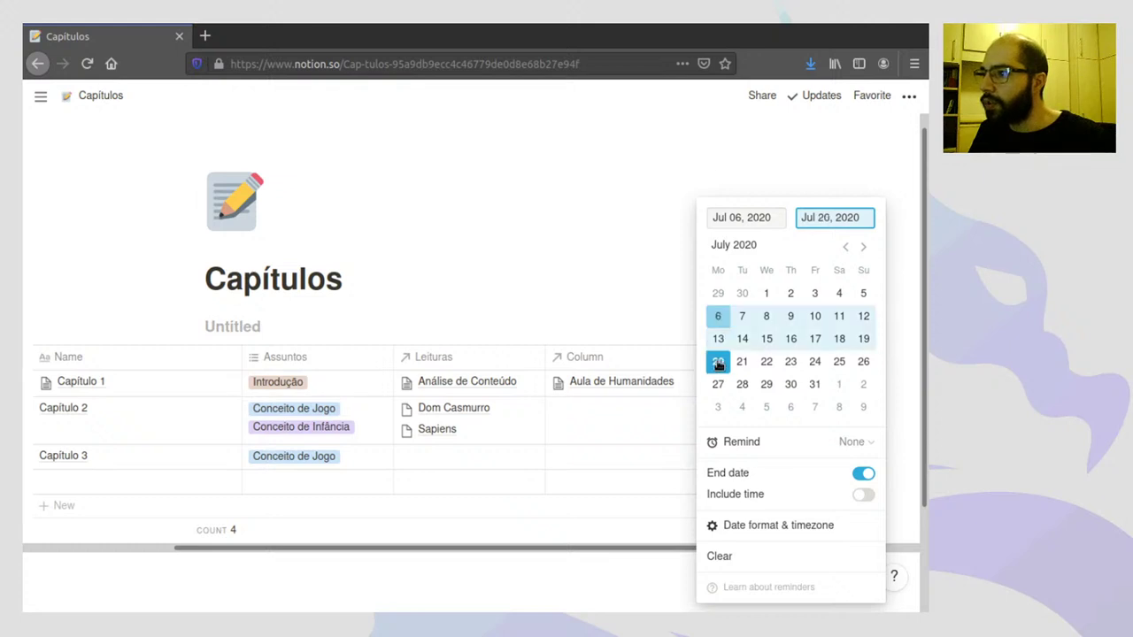
{"action": "left_click", "coordinate": [630, 278]}
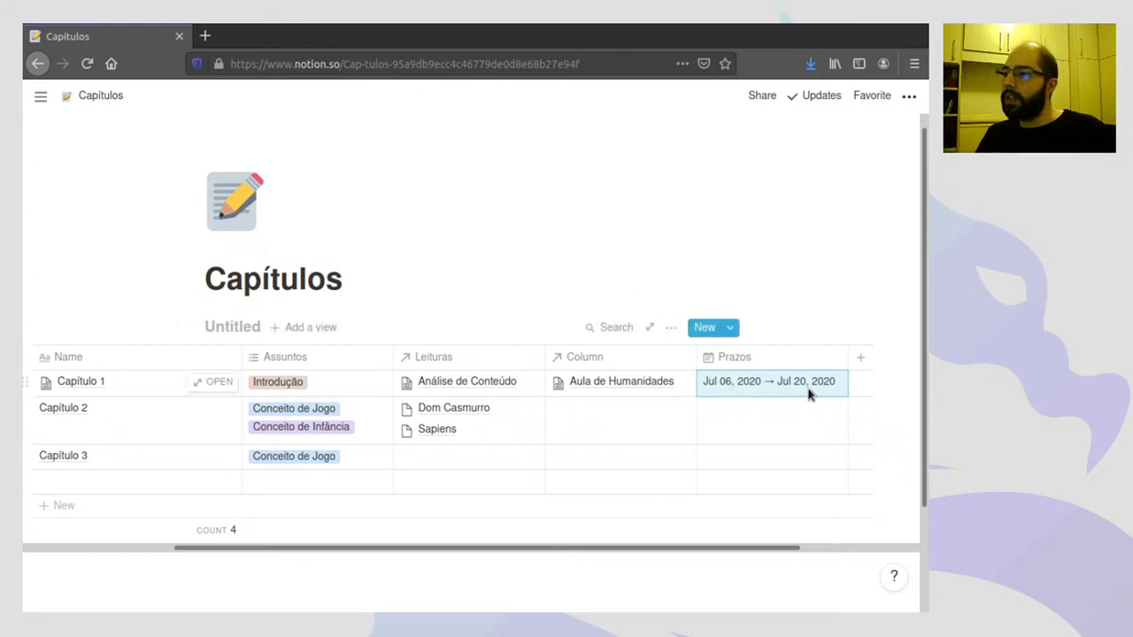
- Set Capítulo 2's Prazos deadline to run from July 20 to July 27, 2020
{"action": "left_click", "coordinate": [767, 435]}
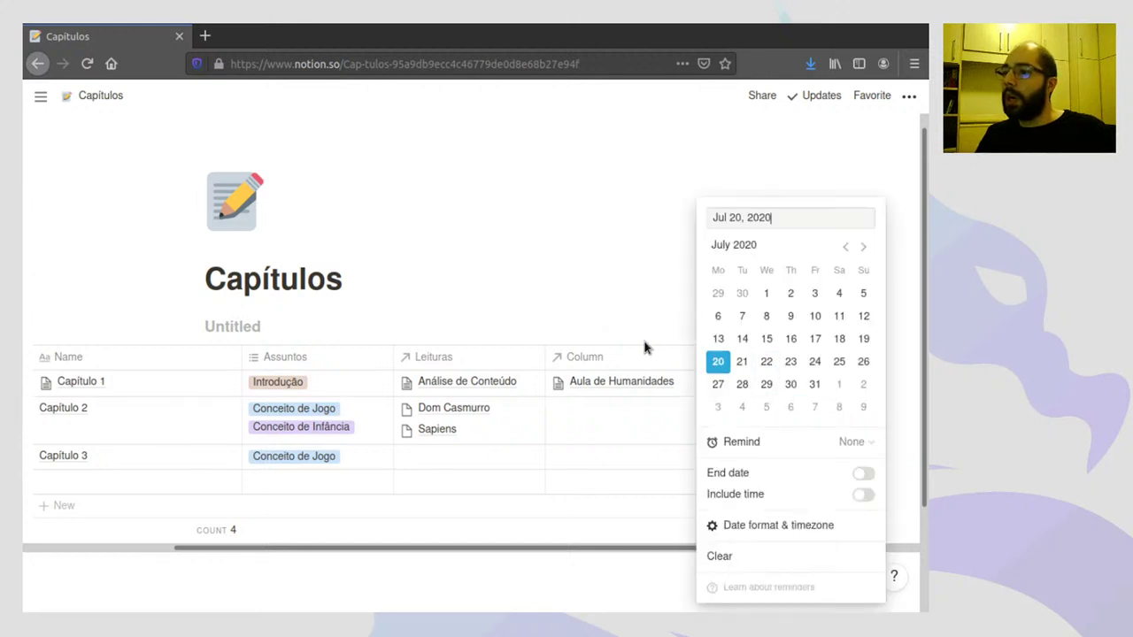
{"action": "key", "text": "Escape"}
{"action": "left_click", "coordinate": [767, 413]}
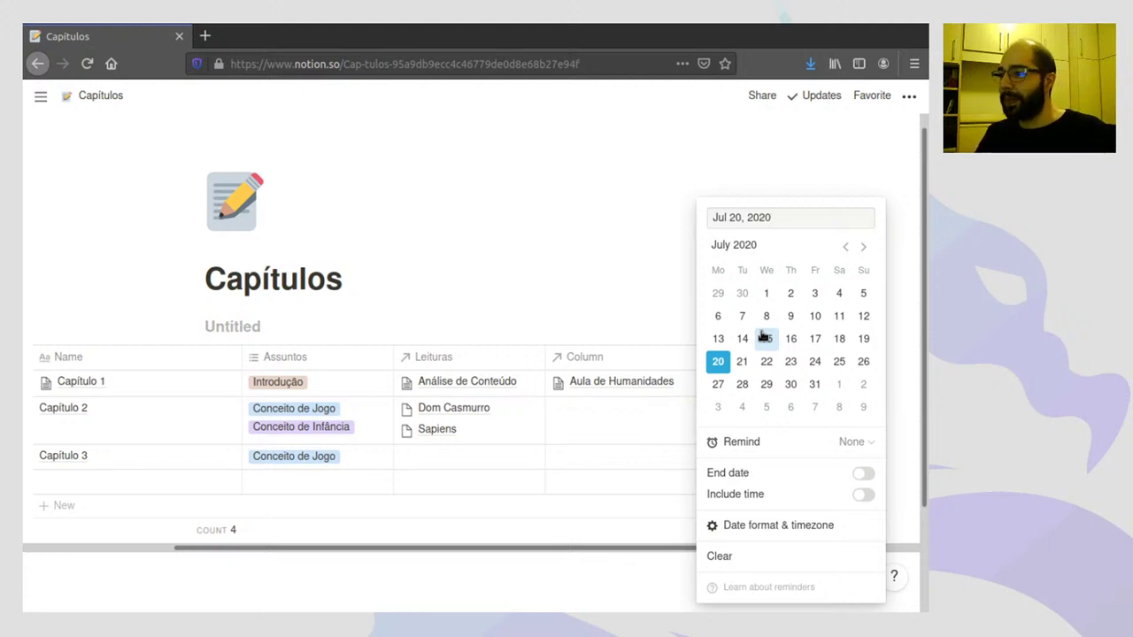
{"action": "key", "text": "Escape"}
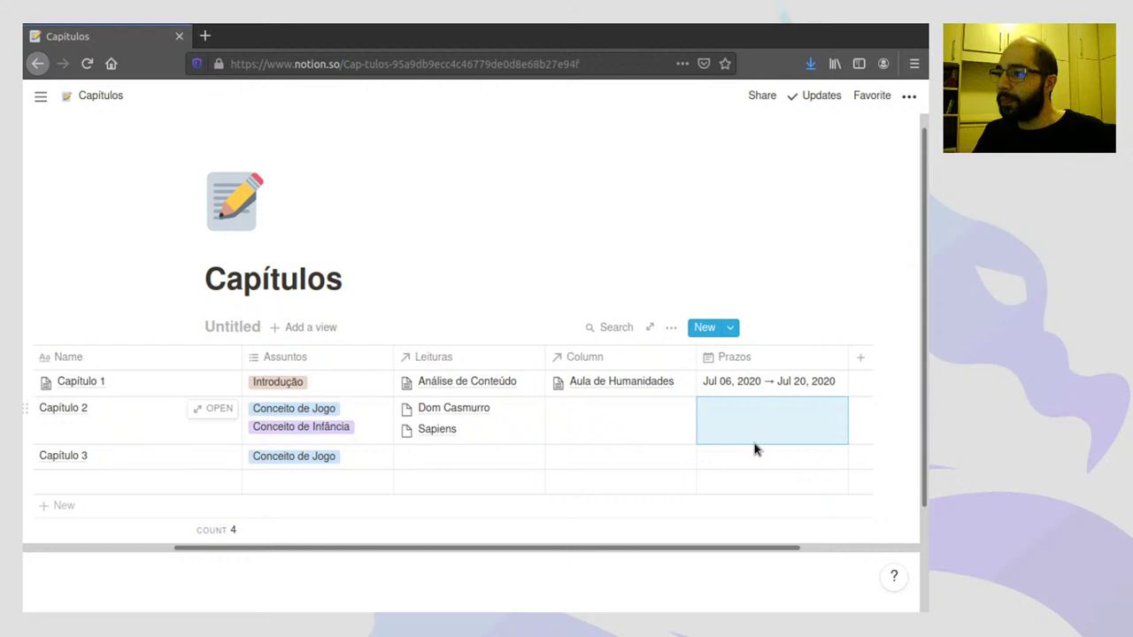
{"action": "left_click", "coordinate": [760, 433]}
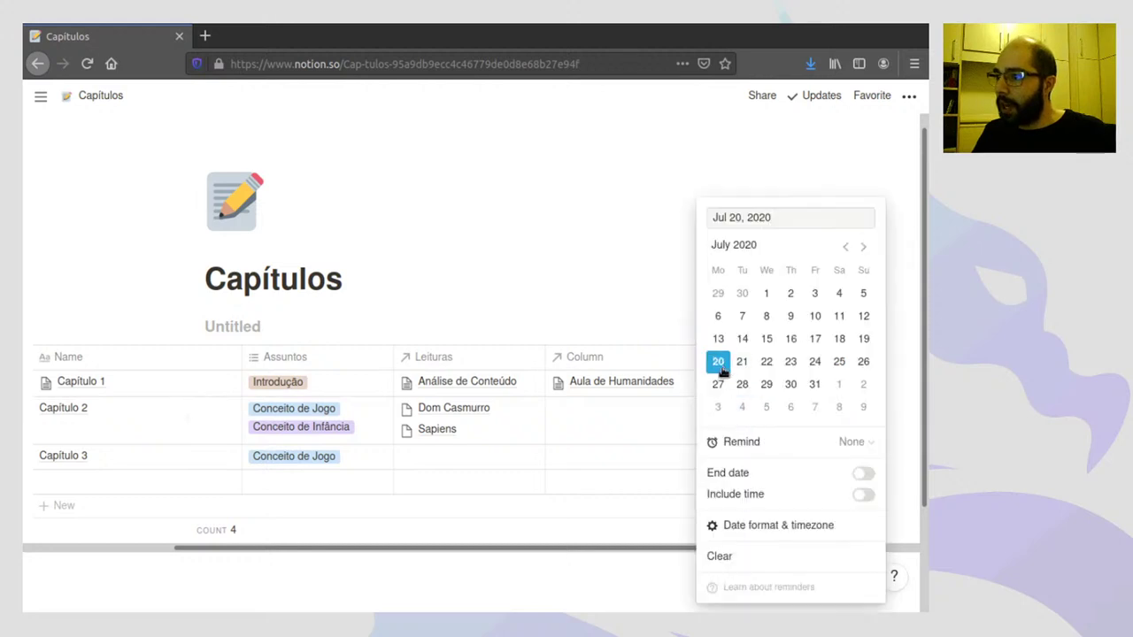
{"action": "left_click", "coordinate": [864, 472]}
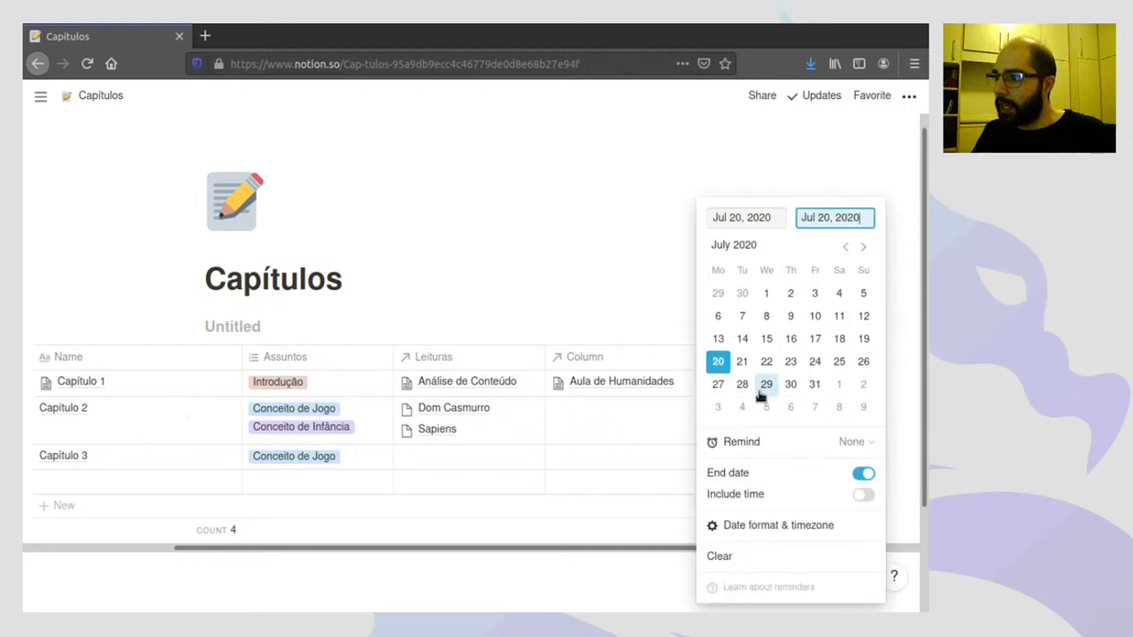
{"action": "left_click", "coordinate": [718, 384]}
{"action": "left_click", "coordinate": [587, 276]}
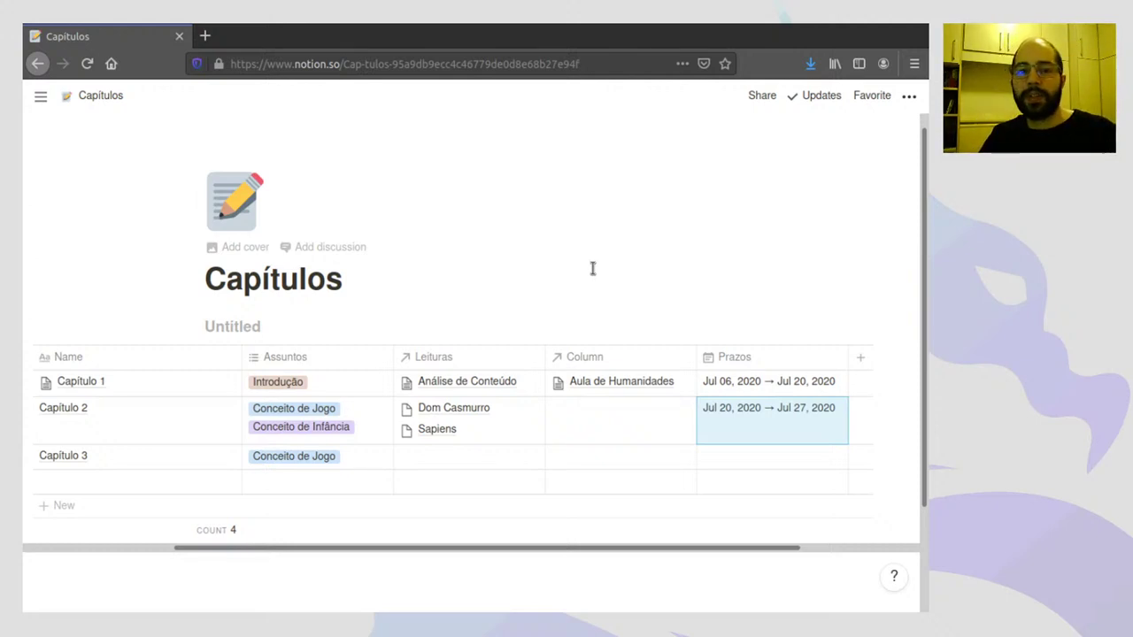
- Set Capítulo 3's Prazos deadline to span July 29 through August 4, 2020
{"action": "left_click", "coordinate": [742, 460]}
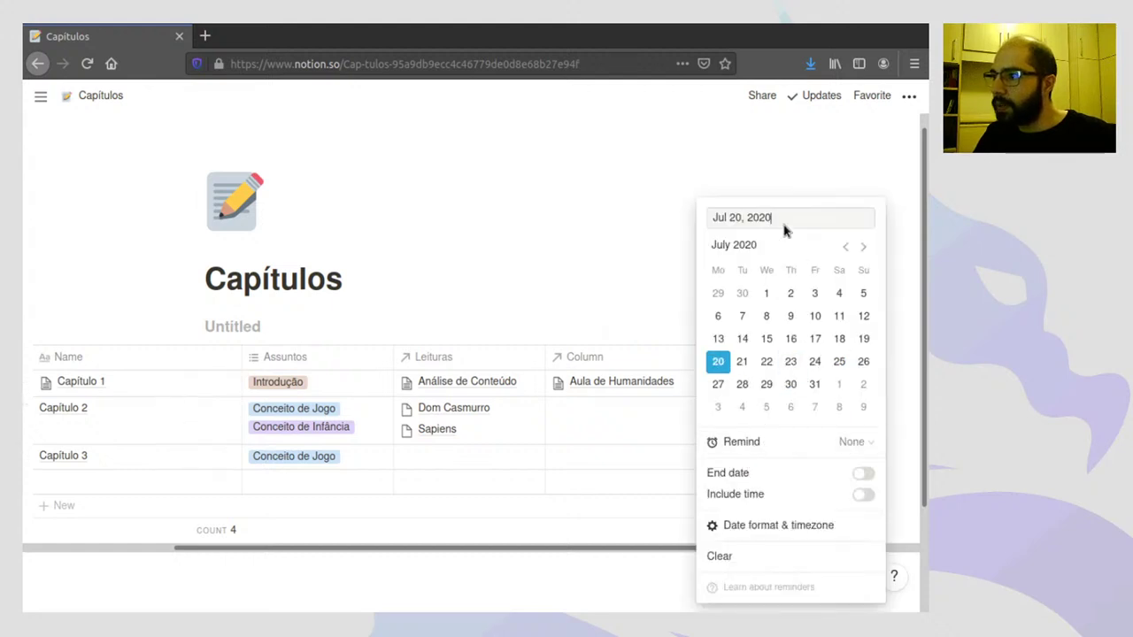
{"action": "left_click", "coordinate": [767, 386]}
{"action": "left_click", "coordinate": [863, 474]}
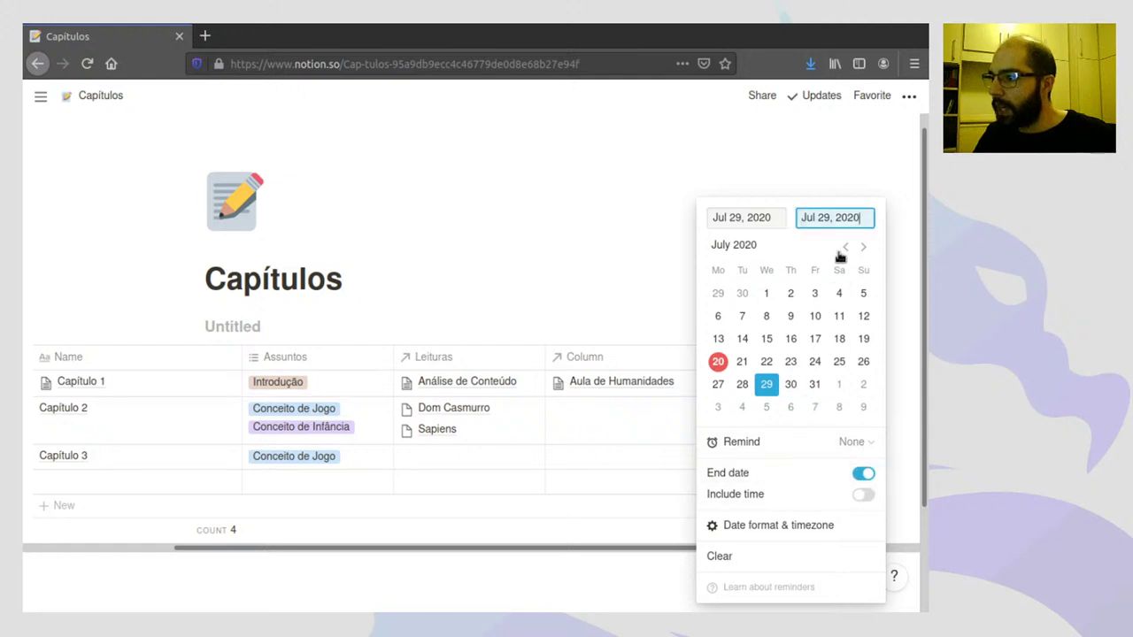
{"action": "left_click", "coordinate": [859, 246]}
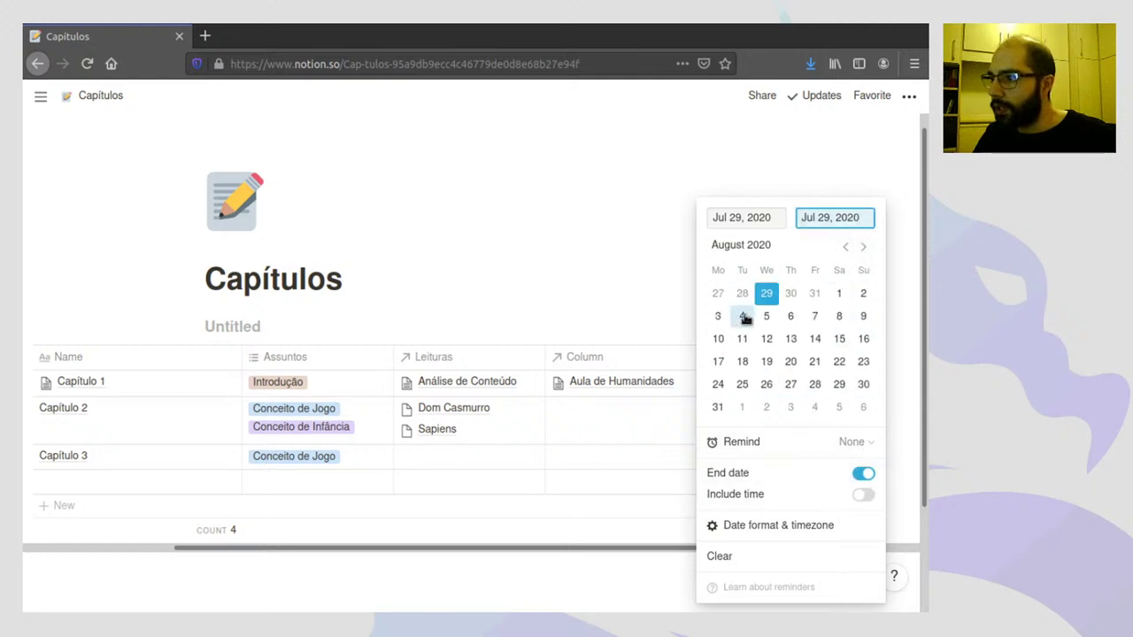
{"action": "left_click", "coordinate": [741, 316]}
{"action": "left_click", "coordinate": [595, 263]}
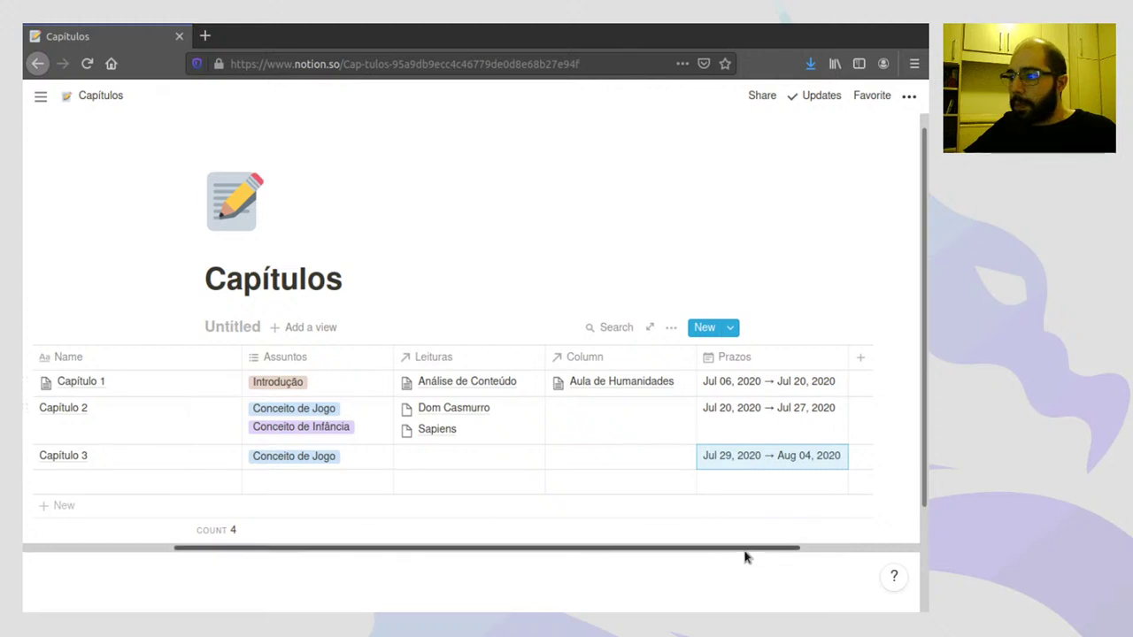
{"action": "left_click_drag", "start_coordinate": [746, 554], "coordinate": [620, 538]}
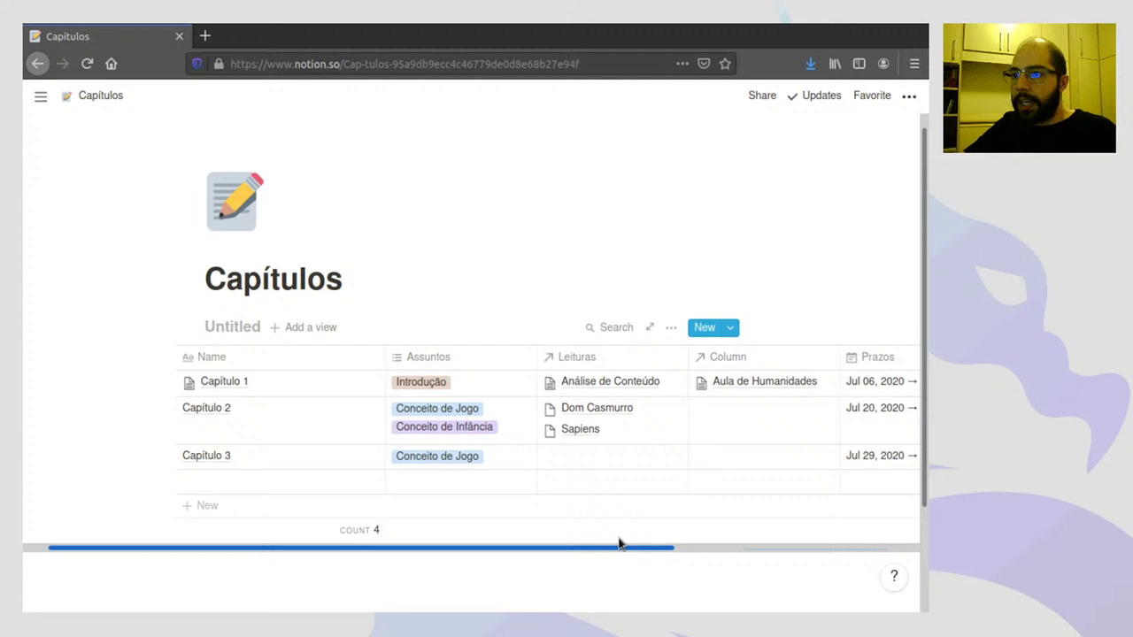
- Create a Calendar view of the Capítulos database named Prazos
{"action": "left_click", "coordinate": [301, 332]}
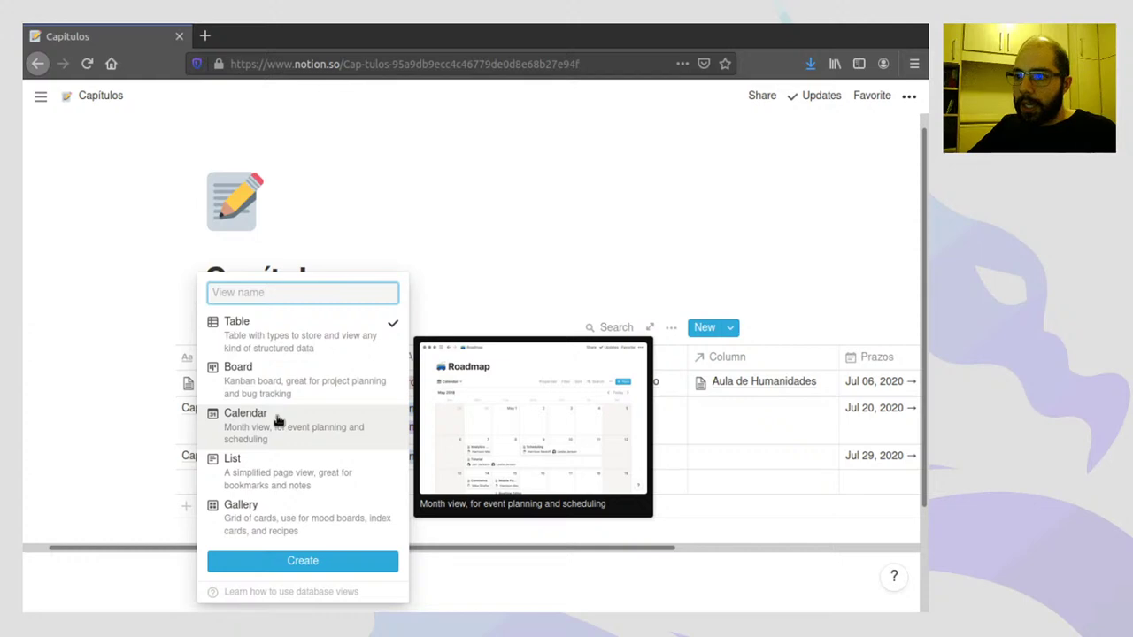
{"action": "left_click", "coordinate": [277, 420]}
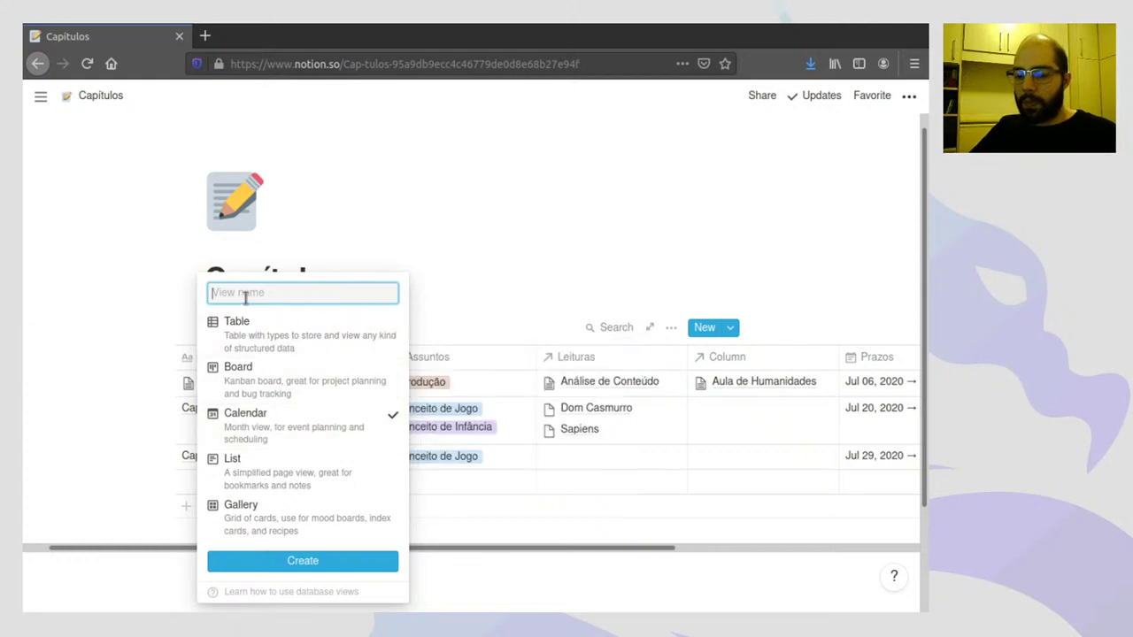
{"action": "type", "text": "Prazos"}
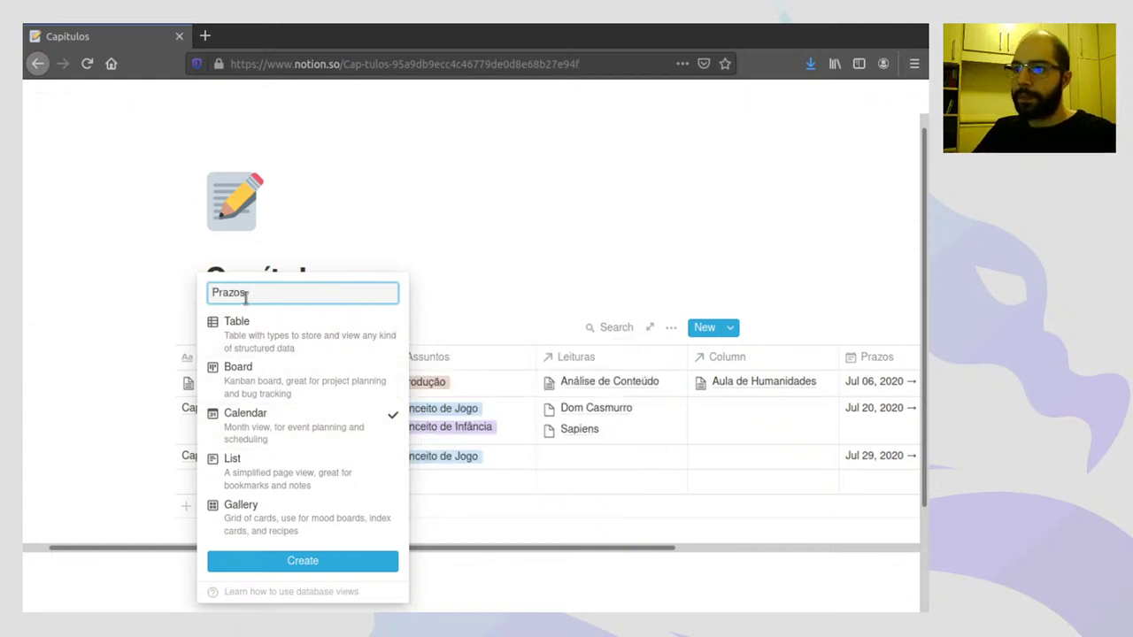
{"action": "left_click", "coordinate": [314, 562]}
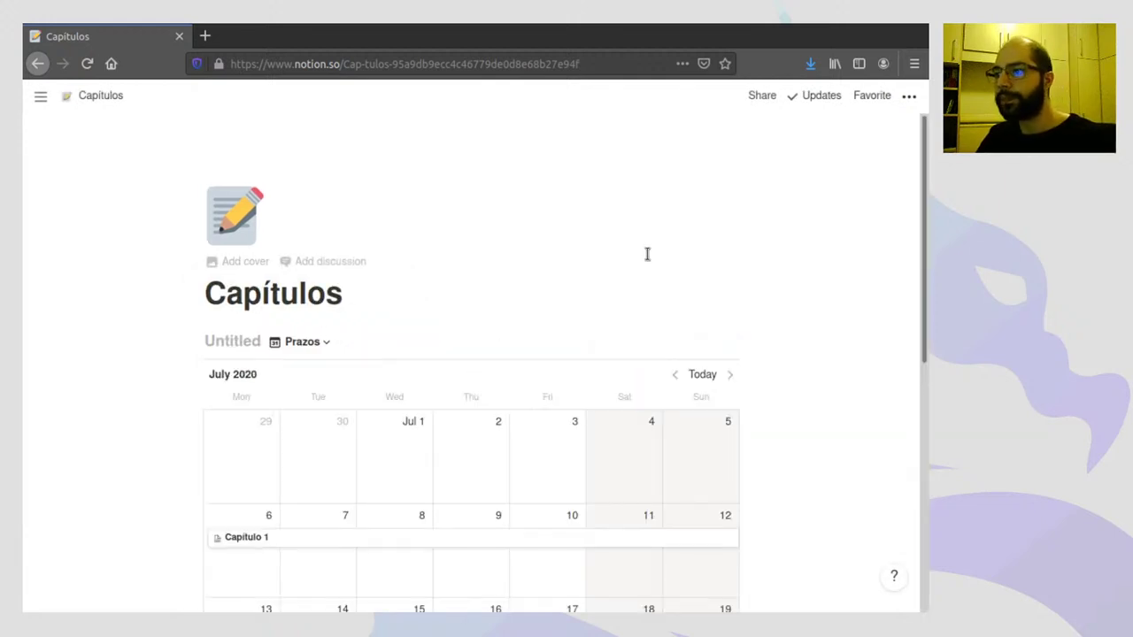
- Browse the Prazos calendar, then open Capítulo 2's page preview and close it again
{"action": "scroll", "coordinate": [659, 230], "scroll_direction": "down", "scroll_amount": 4}
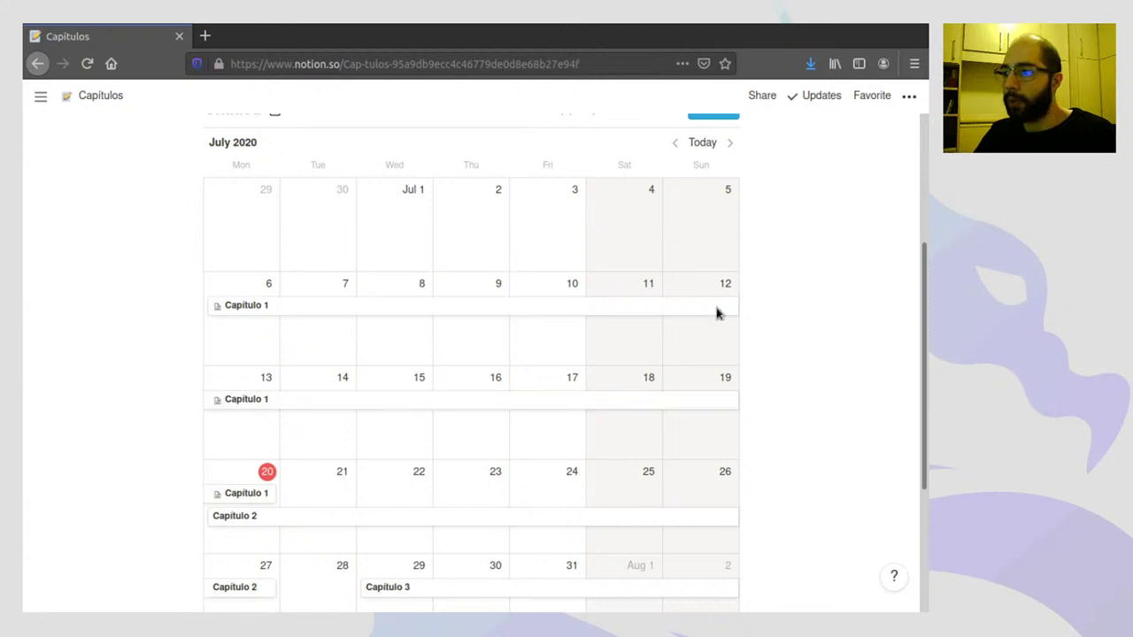
{"action": "scroll", "coordinate": [870, 328], "scroll_direction": "down", "scroll_amount": 3}
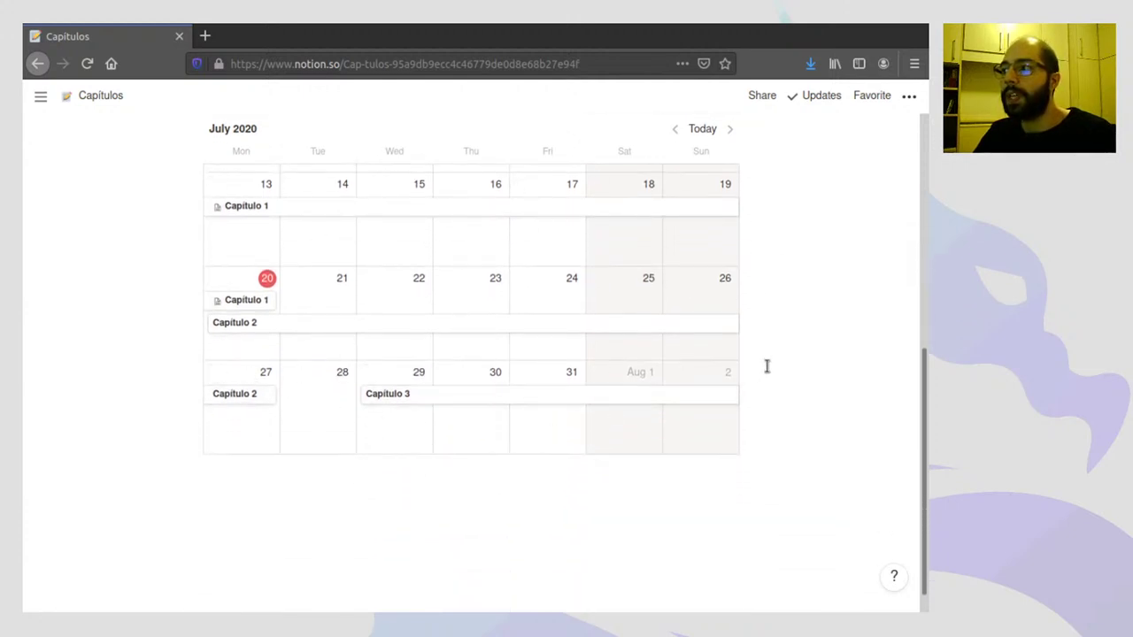
{"action": "scroll", "coordinate": [767, 362], "scroll_direction": "up", "scroll_amount": 3}
{"action": "scroll", "coordinate": [767, 359], "scroll_direction": "up", "scroll_amount": 1}
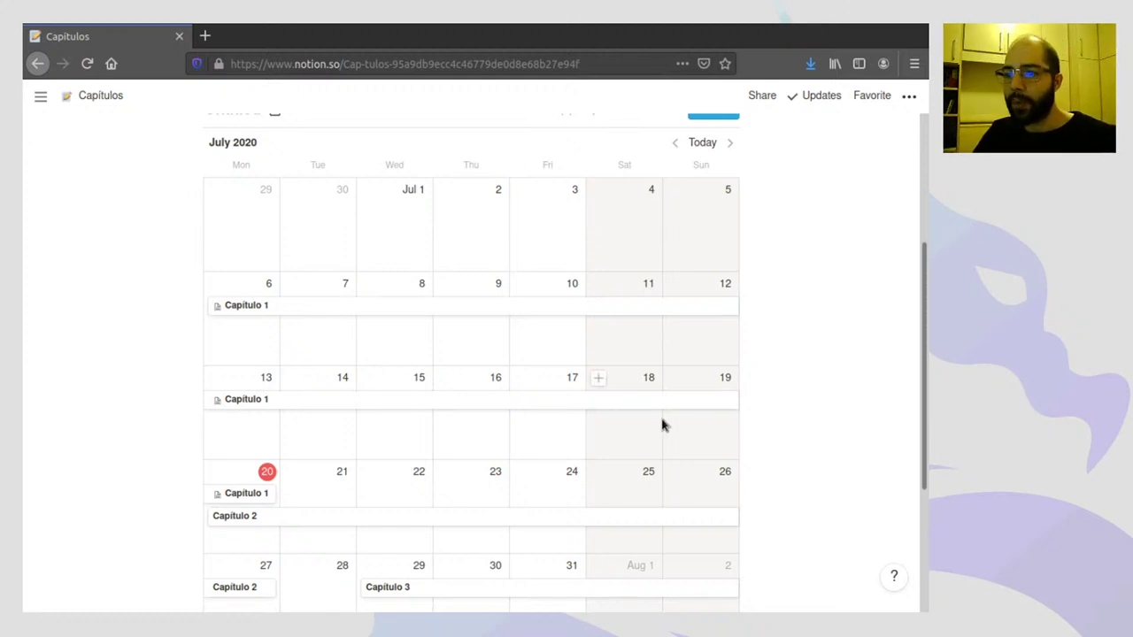
{"action": "scroll", "coordinate": [663, 422], "scroll_direction": "down", "scroll_amount": 2}
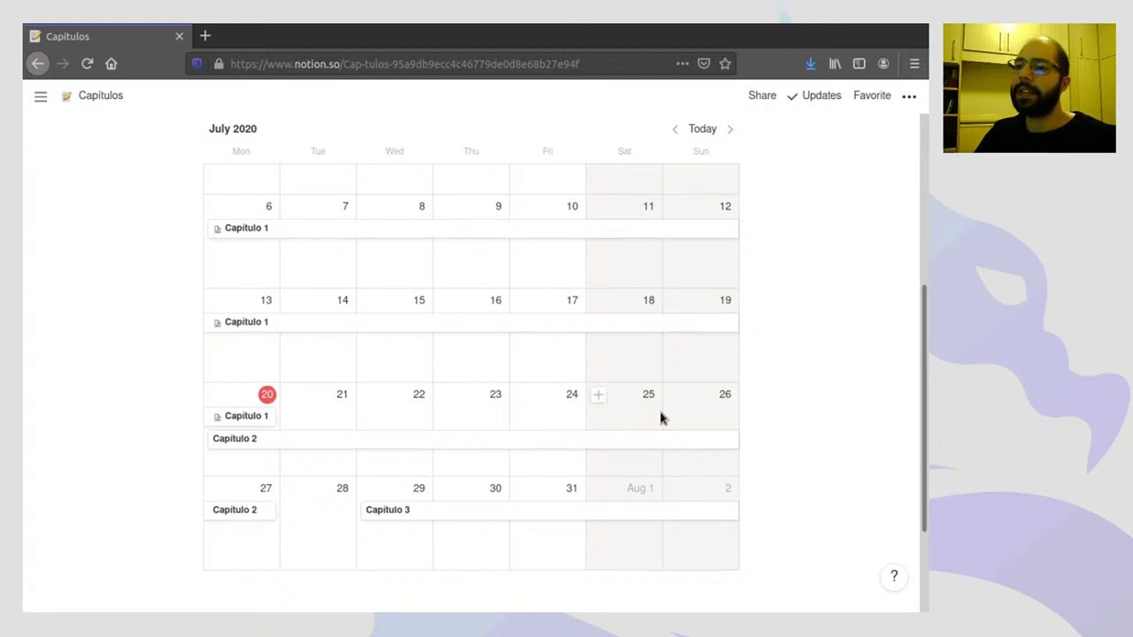
{"action": "left_click", "coordinate": [280, 441]}
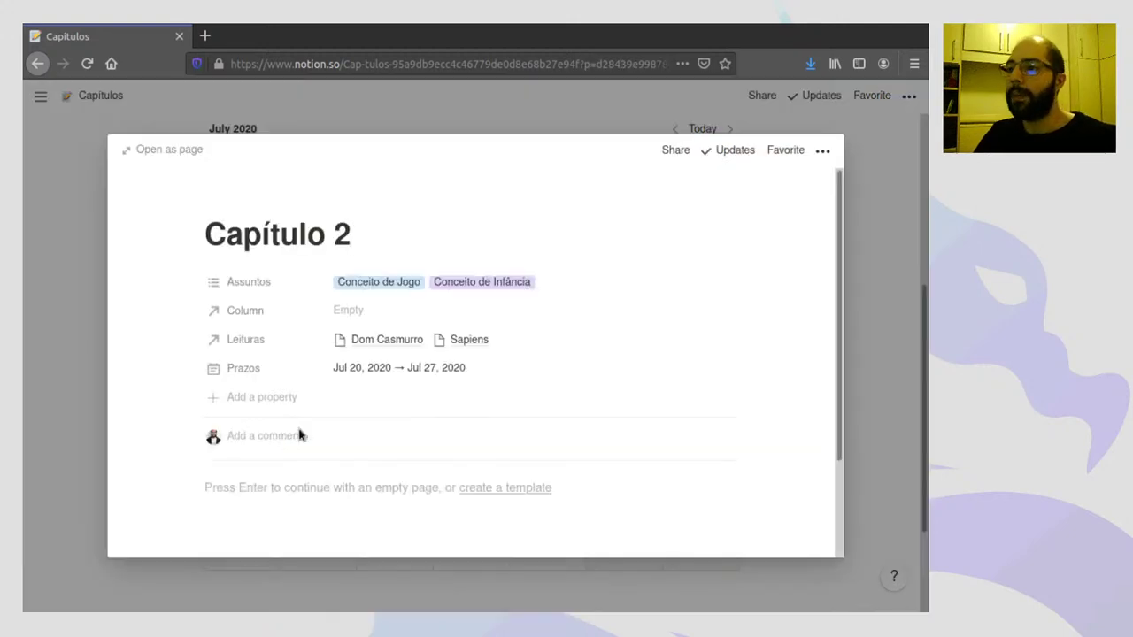
{"action": "left_click", "coordinate": [875, 242]}
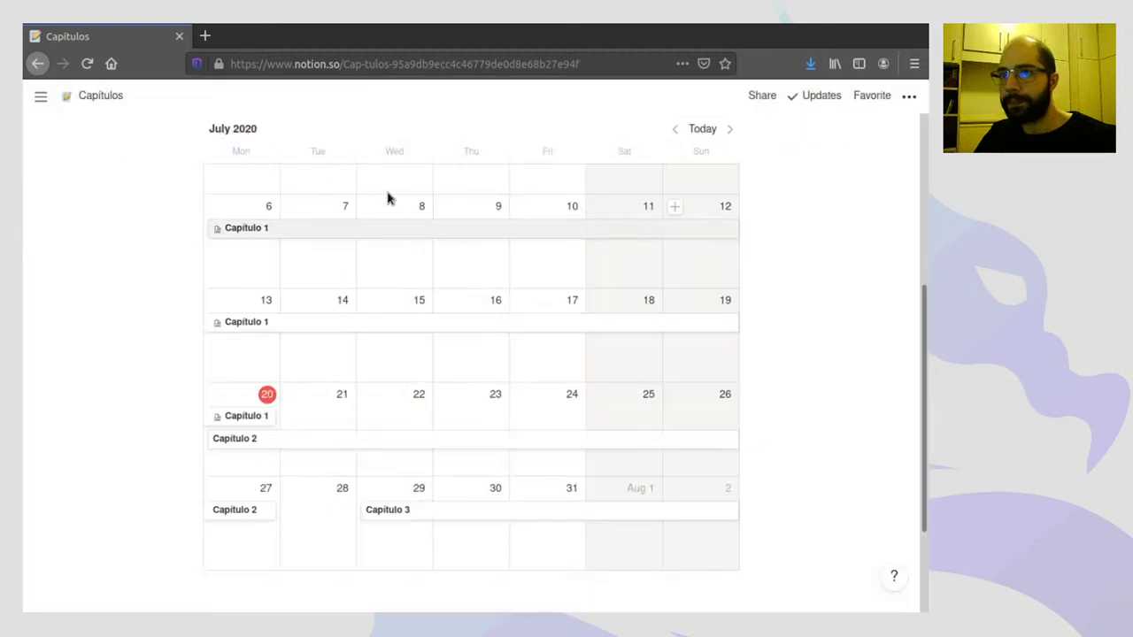
- Pin the workspace sidebar open with the top-left toggle
{"action": "left_click", "coordinate": [39, 95]}
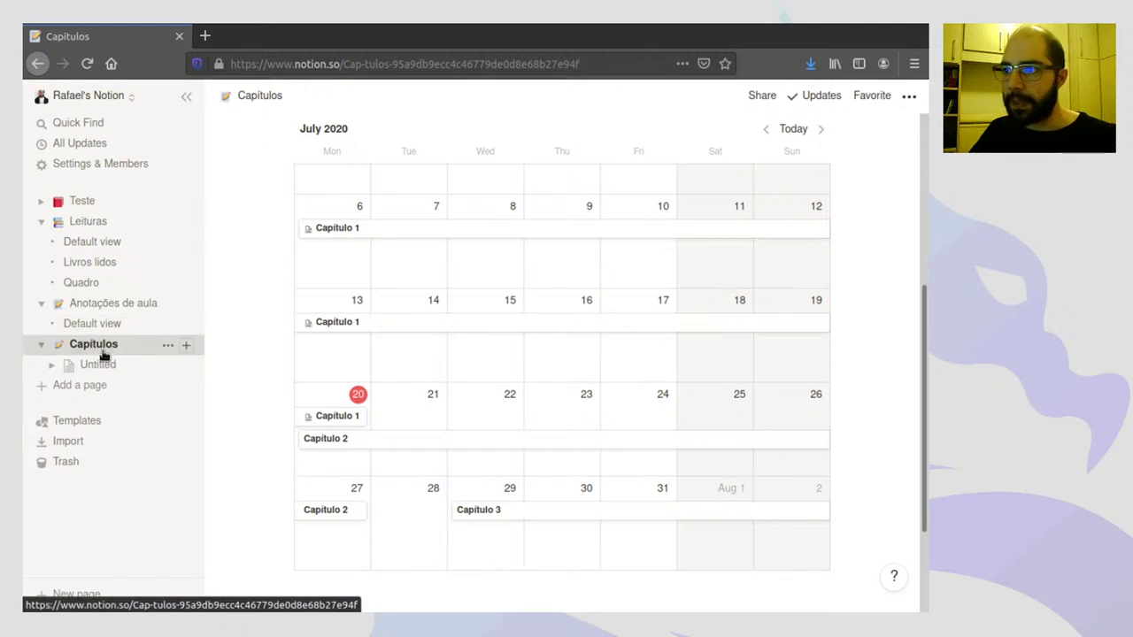
- Open the Untitled page under Capítulos and switch it to the Default view table
{"action": "left_click", "coordinate": [96, 364]}
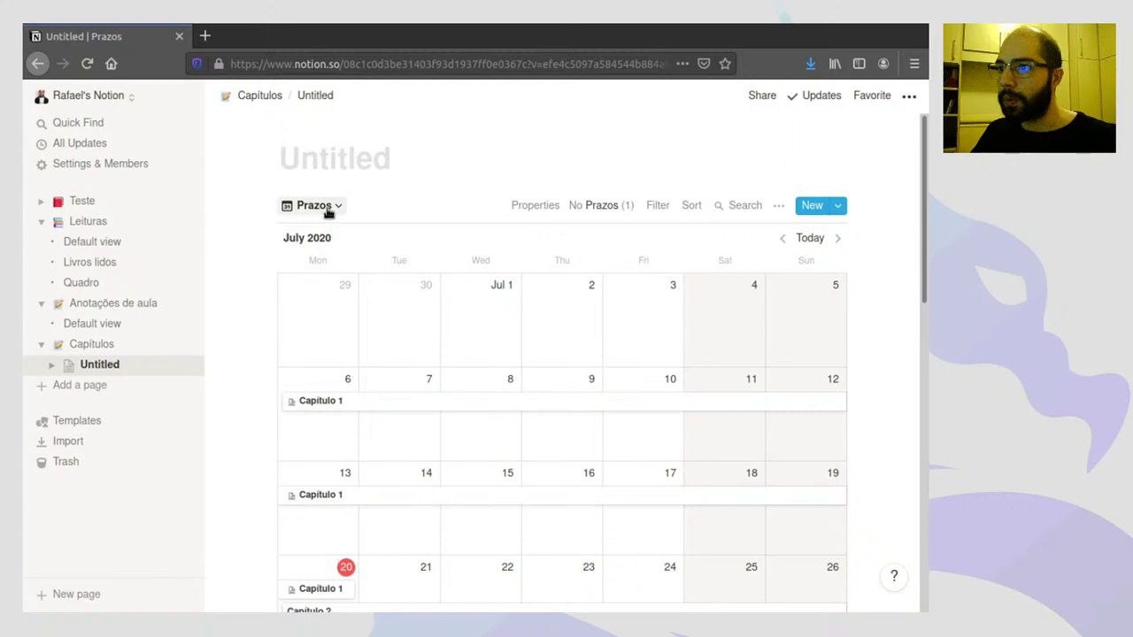
{"action": "left_click", "coordinate": [323, 209]}
{"action": "left_click", "coordinate": [306, 260]}
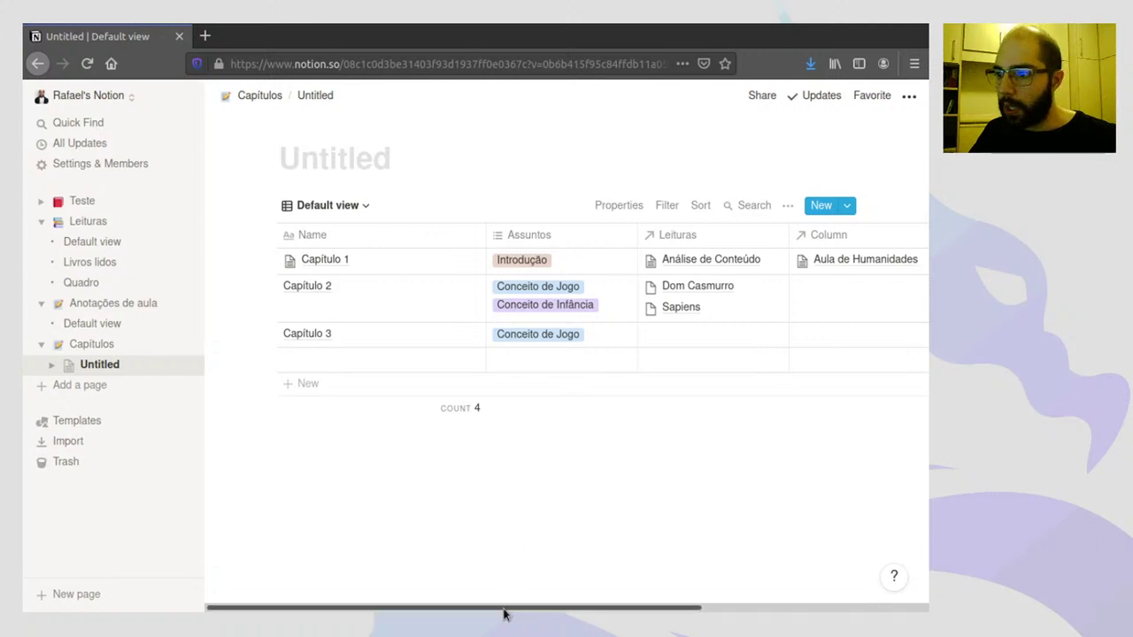
{"action": "left_click_drag", "start_coordinate": [504, 608], "coordinate": [487, 587]}
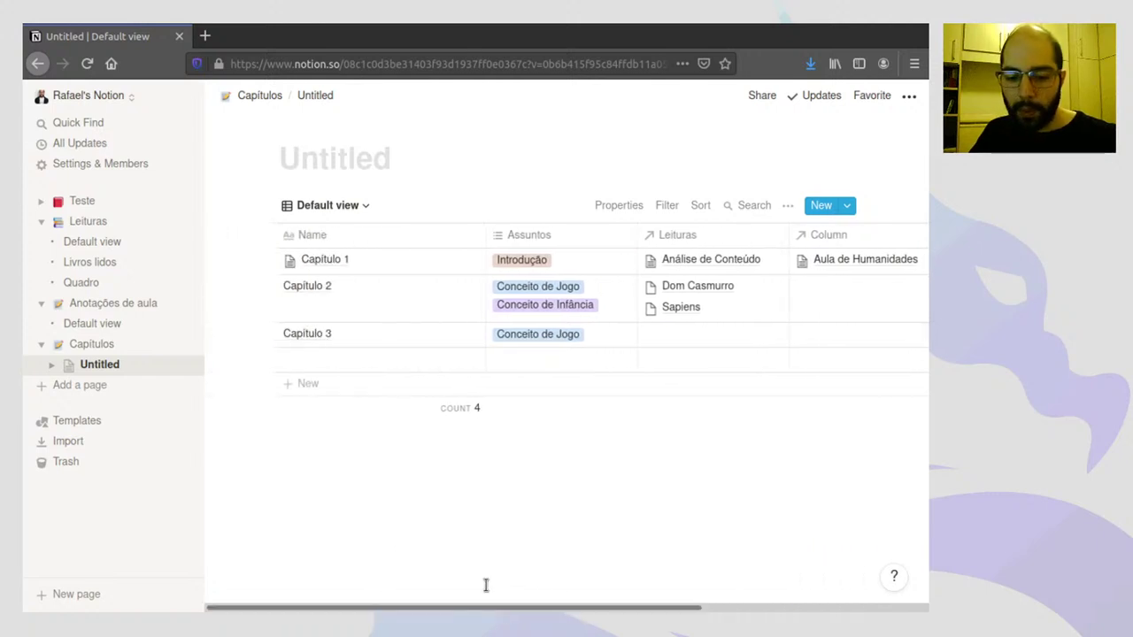
{"action": "left_click_drag", "start_coordinate": [592, 611], "coordinate": [759, 346]}
- Add a Column 1 property, first as Multi-select, then change its type to Select
{"action": "left_click", "coordinate": [848, 241]}
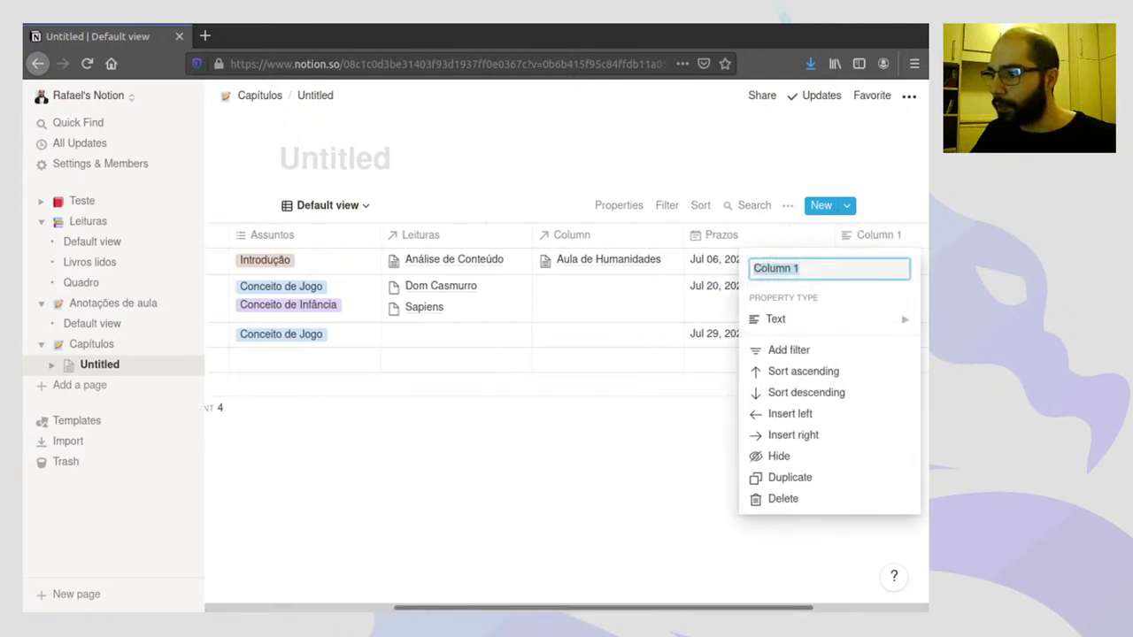
{"action": "mouse_move", "coordinate": [790, 319]}
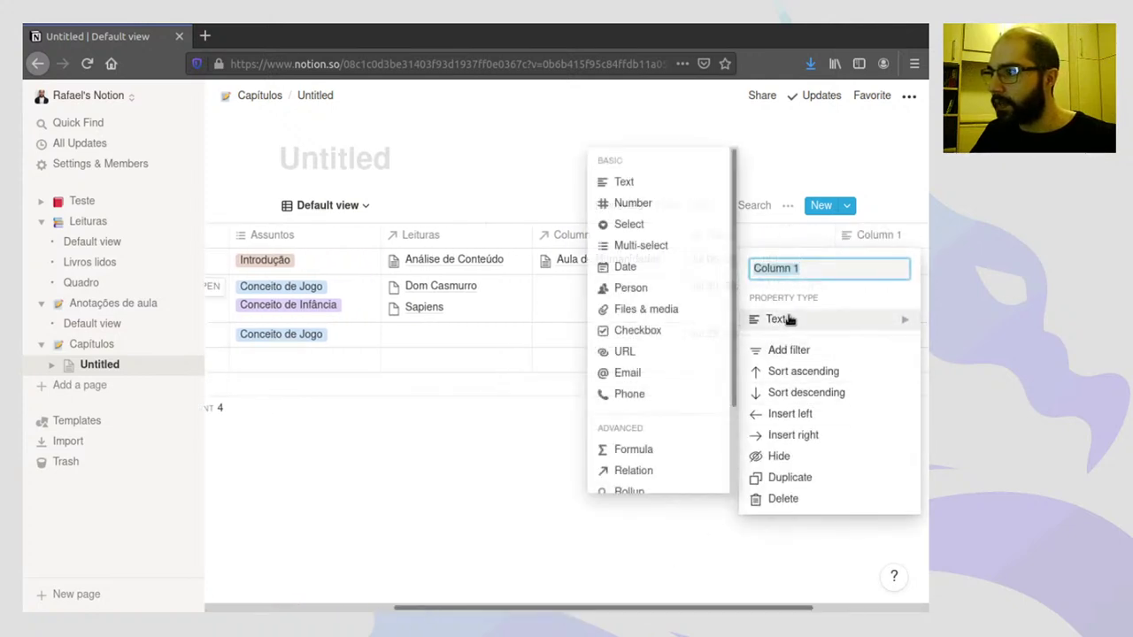
{"action": "left_click", "coordinate": [651, 250]}
{"action": "left_click", "coordinate": [640, 561]}
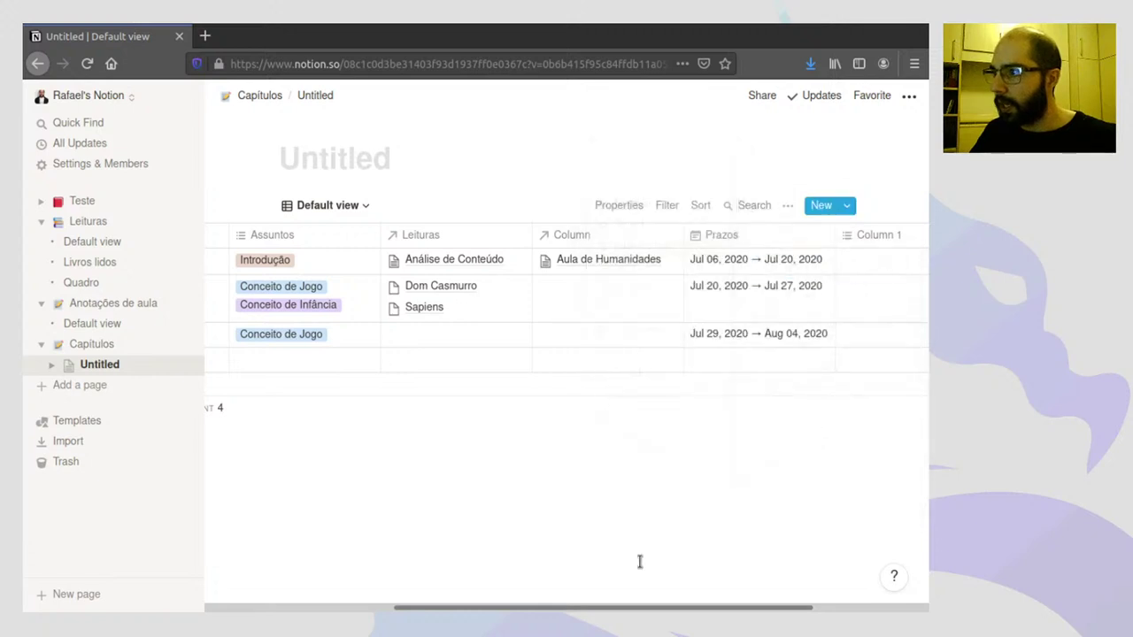
{"action": "left_click_drag", "start_coordinate": [632, 611], "coordinate": [749, 602]}
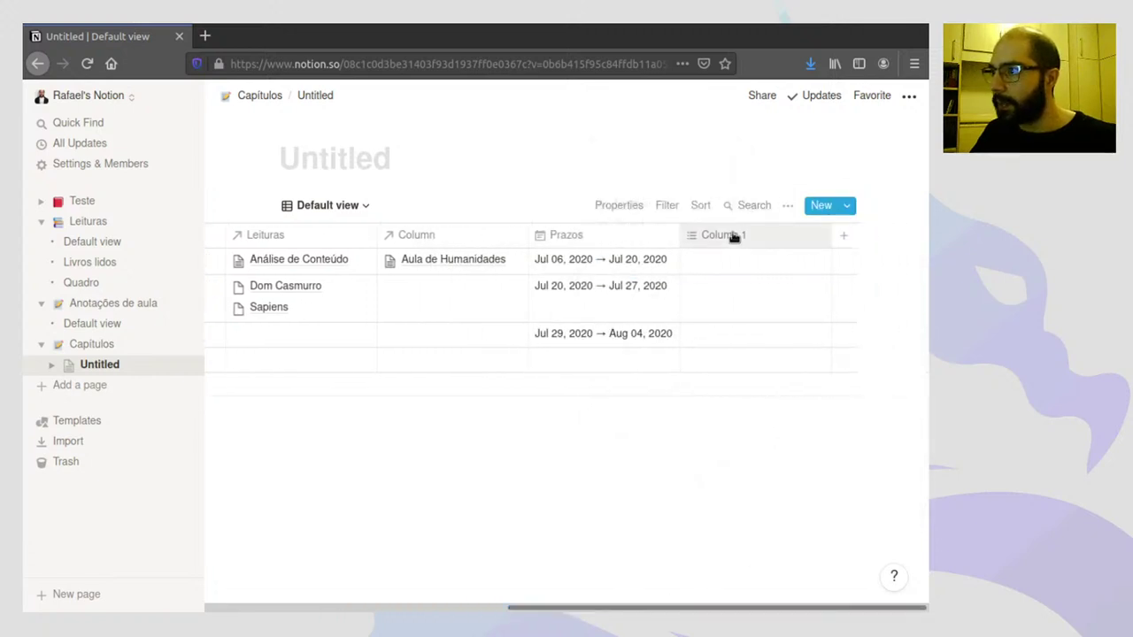
{"action": "left_click", "coordinate": [734, 236]}
{"action": "mouse_move", "coordinate": [711, 326]}
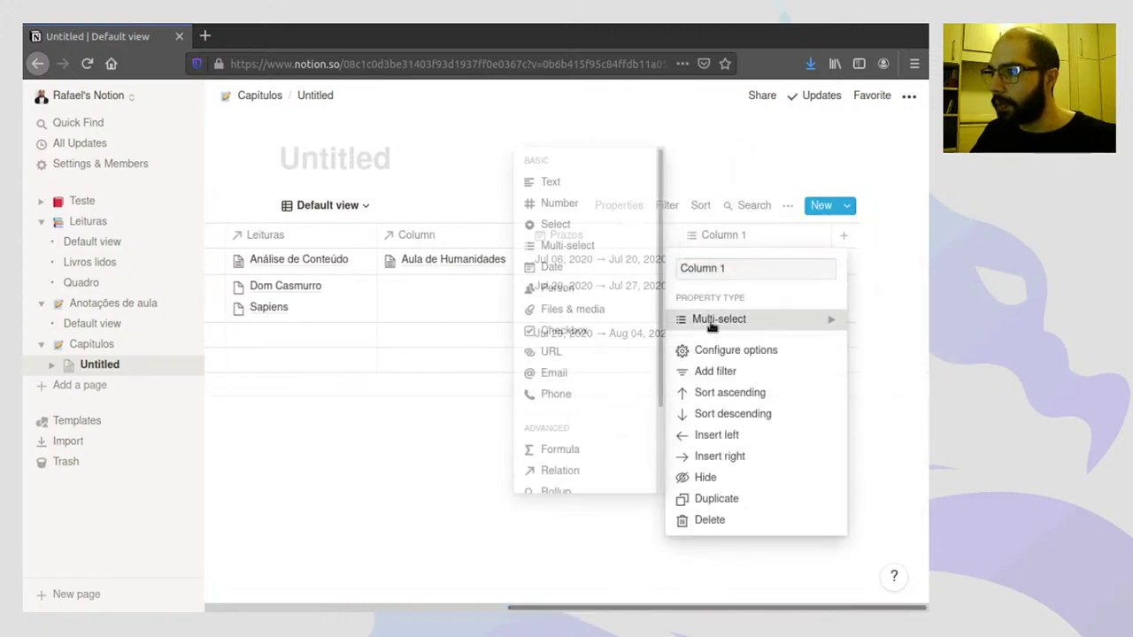
{"action": "left_click", "coordinate": [579, 225]}
{"action": "left_click", "coordinate": [707, 261]}
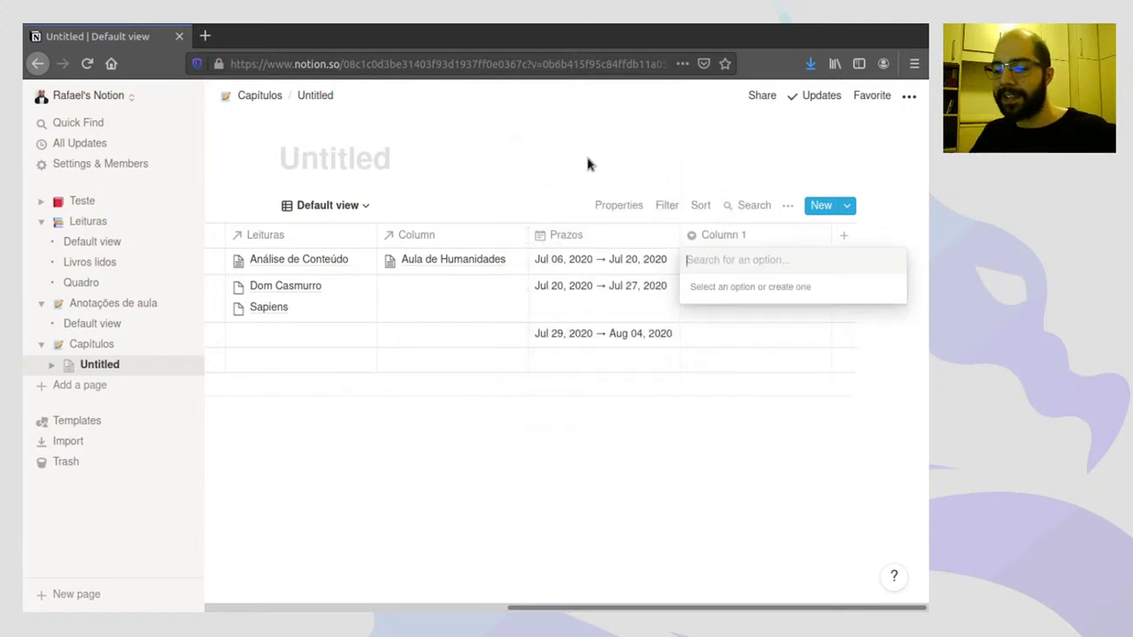
{"action": "key", "text": "Escape"}
- Search emojipedia.org for 'star', copy the Star emoji, and close that tab
{"action": "key", "text": "ctrl+t"}
{"action": "type", "text": "emojipedia.org"}
{"action": "key", "text": "Return"}
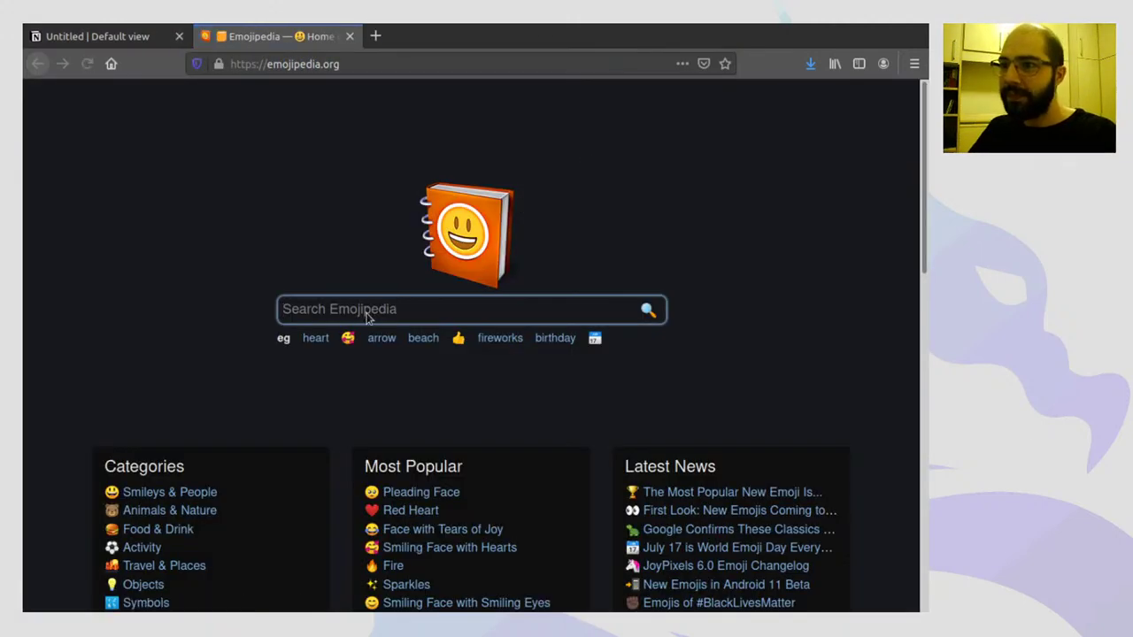
{"action": "type", "text": "star"}
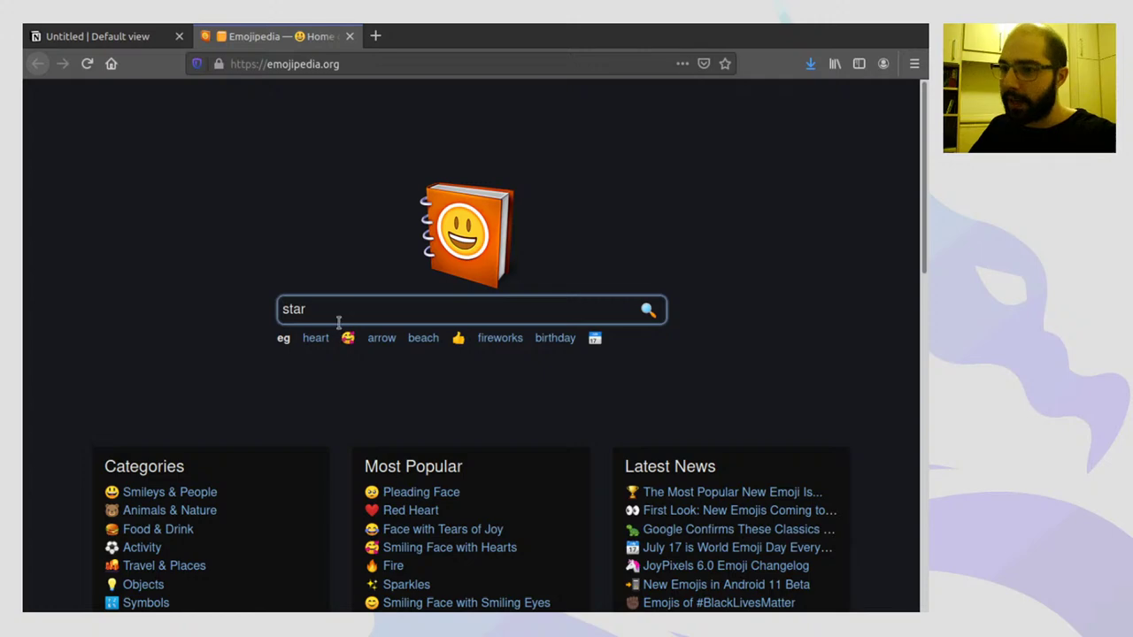
{"action": "key", "text": "Return"}
{"action": "scroll", "coordinate": [295, 332], "scroll_direction": "down", "scroll_amount": 2}
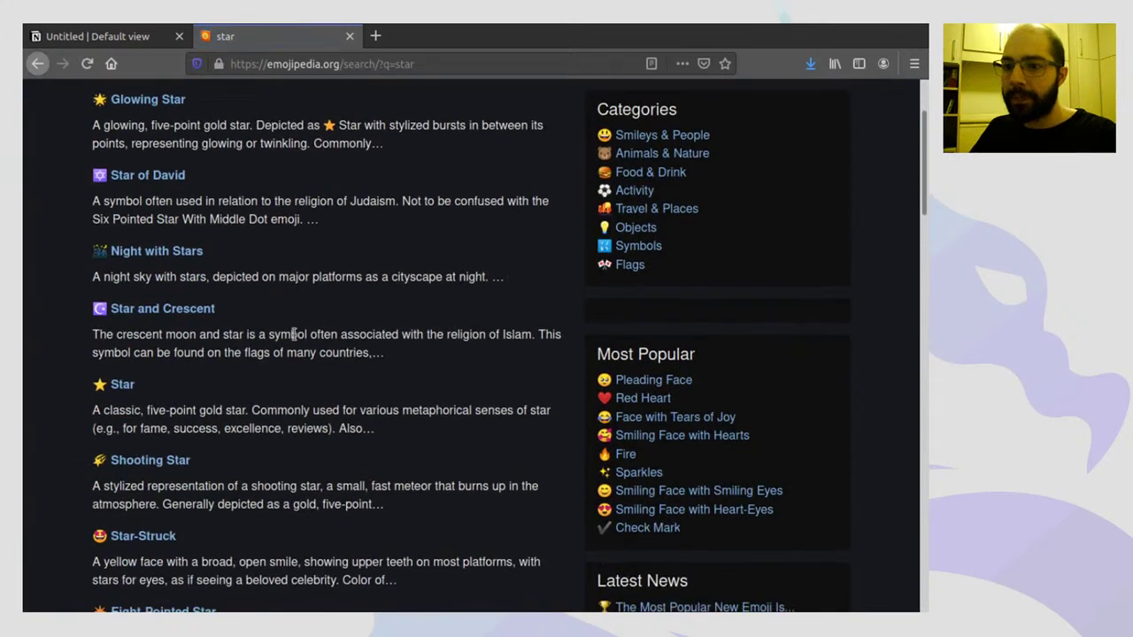
{"action": "left_click", "coordinate": [128, 385]}
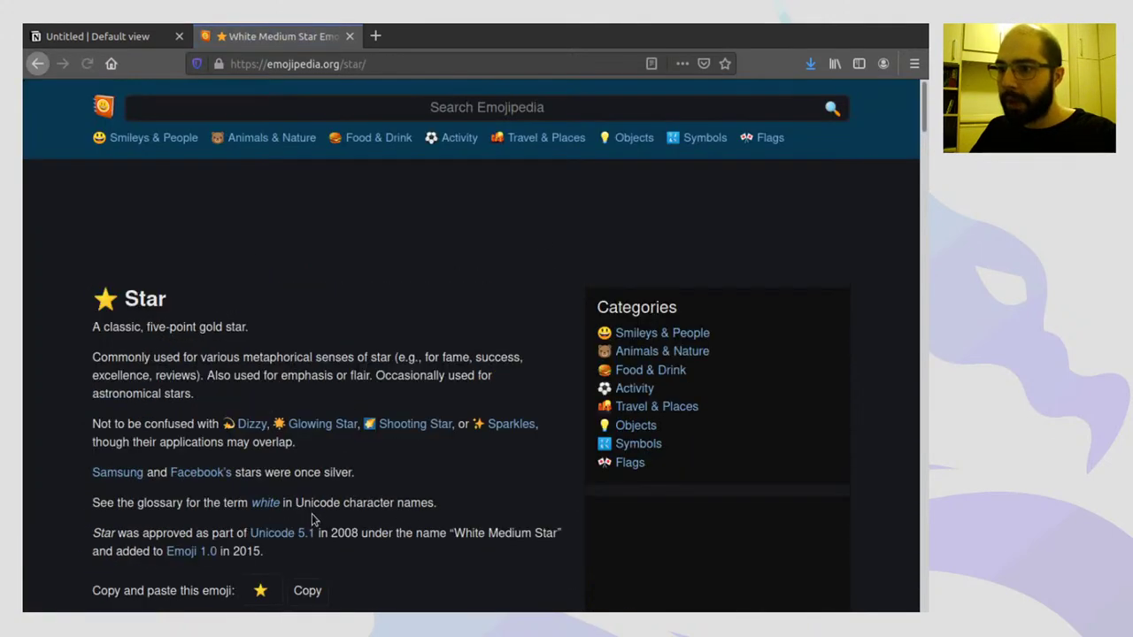
{"action": "left_click", "coordinate": [310, 591]}
{"action": "key", "text": "ctrl+w"}
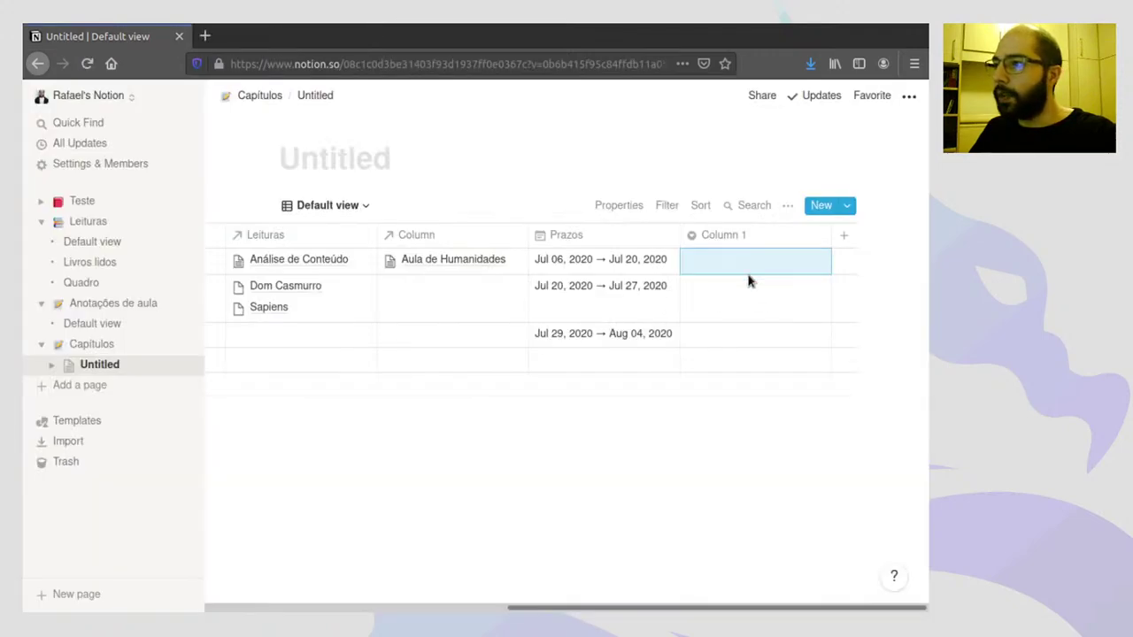
- Create ★, ★★ and ★★★ options in Column 1 from the pasted star, giving Capítulo 1 ★★★
{"action": "left_click", "coordinate": [718, 263]}
{"action": "key", "text": "ctrl+v"}
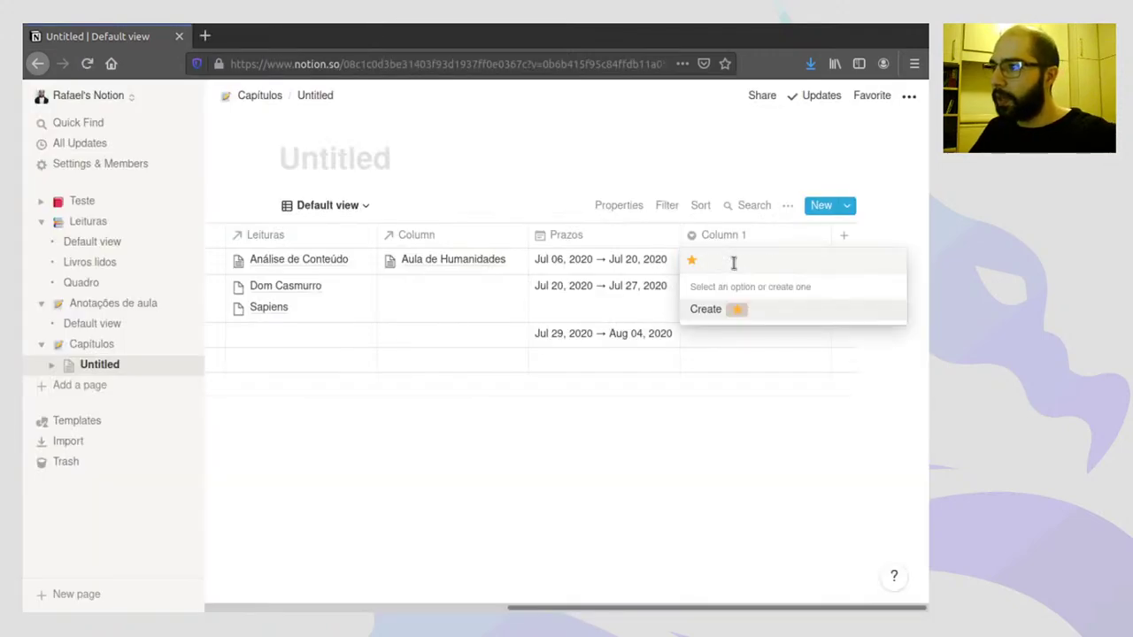
{"action": "key", "text": "Return"}
{"action": "left_click", "coordinate": [733, 261]}
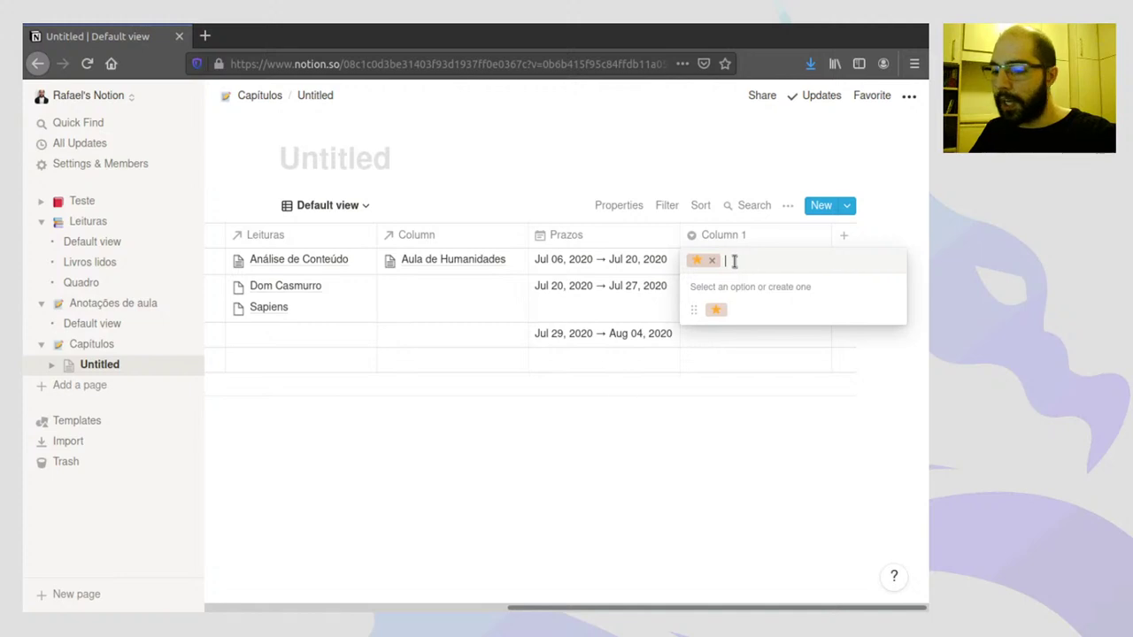
{"action": "key", "text": "ctrl+v"}
{"action": "key", "text": "ctrl+v"}
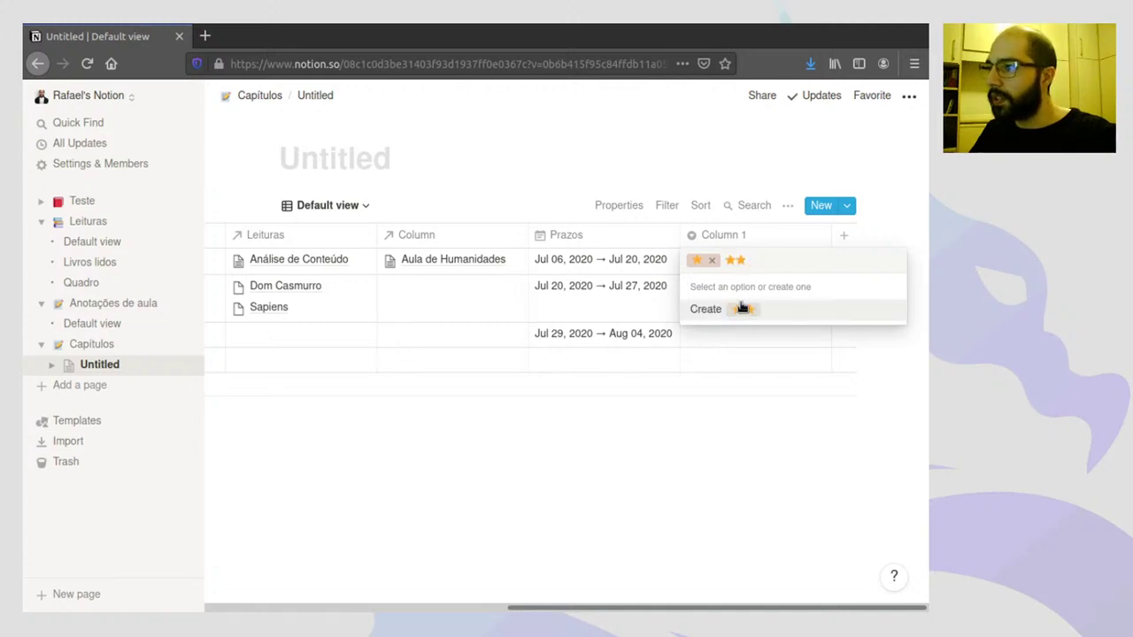
{"action": "left_click", "coordinate": [741, 308]}
{"action": "left_click", "coordinate": [744, 260]}
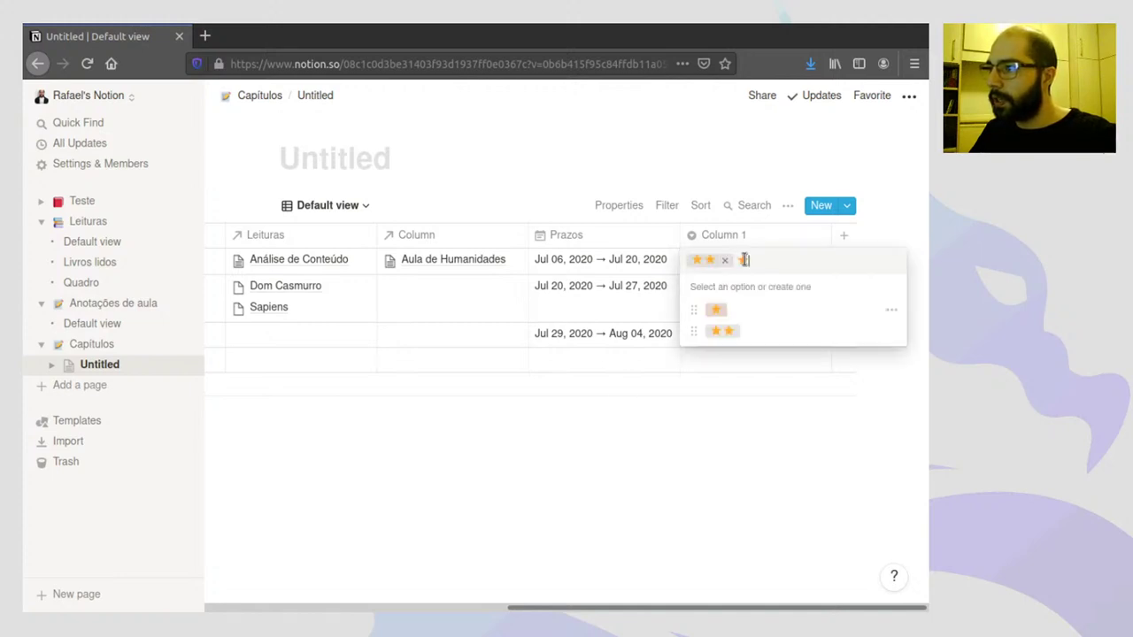
{"action": "key", "text": "ctrl+v"}
{"action": "key", "text": "ctrl+v"}
{"action": "left_click", "coordinate": [752, 310]}
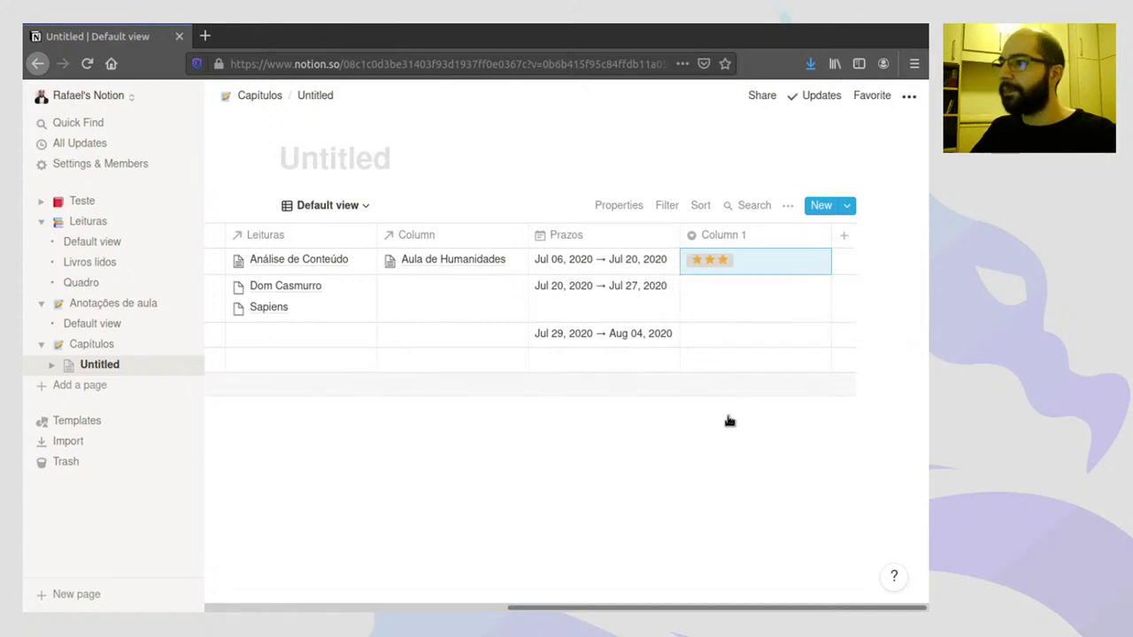
- Rate Capítulo 2 with ★★ and Capítulo 3 with ★ in Column 1
{"action": "left_click", "coordinate": [734, 285]}
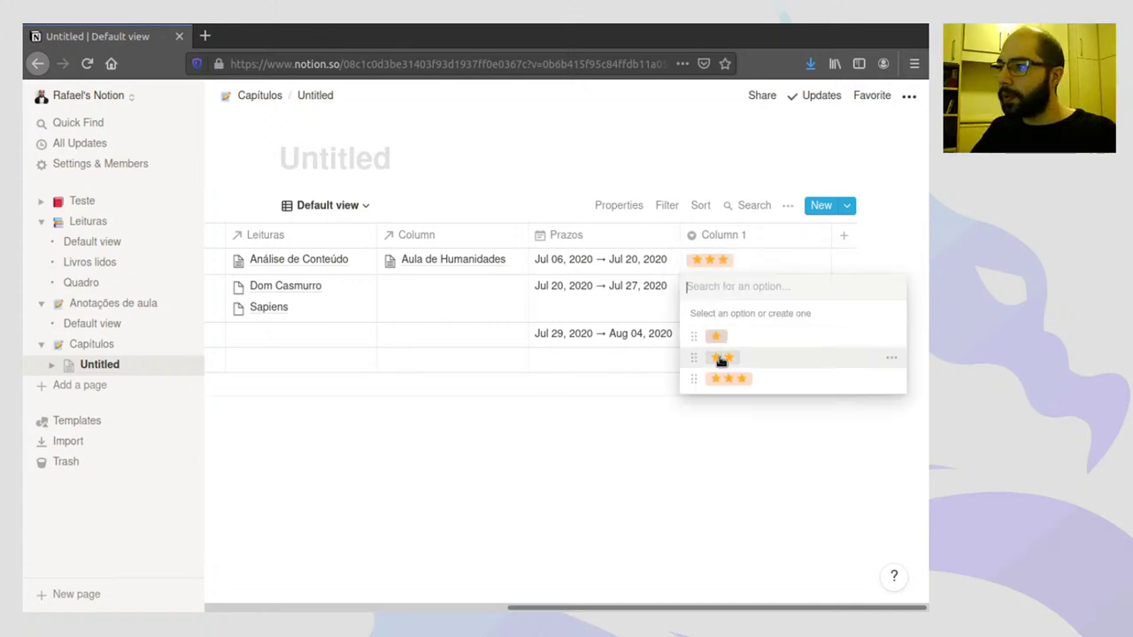
{"action": "left_click", "coordinate": [722, 359]}
{"action": "left_click", "coordinate": [729, 339]}
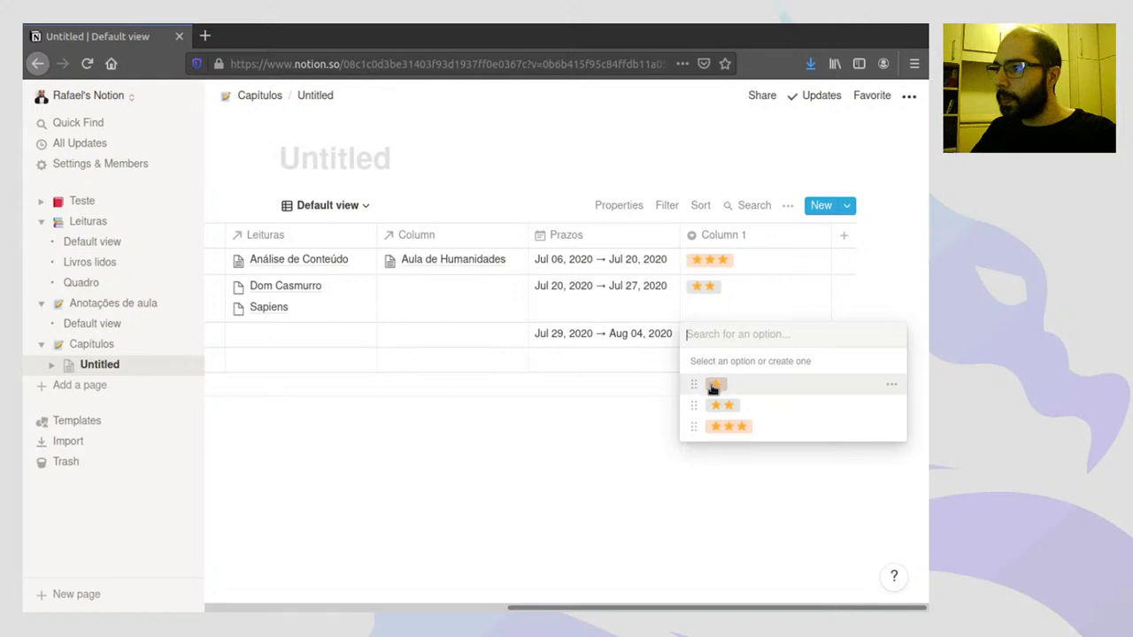
{"action": "left_click", "coordinate": [714, 386]}
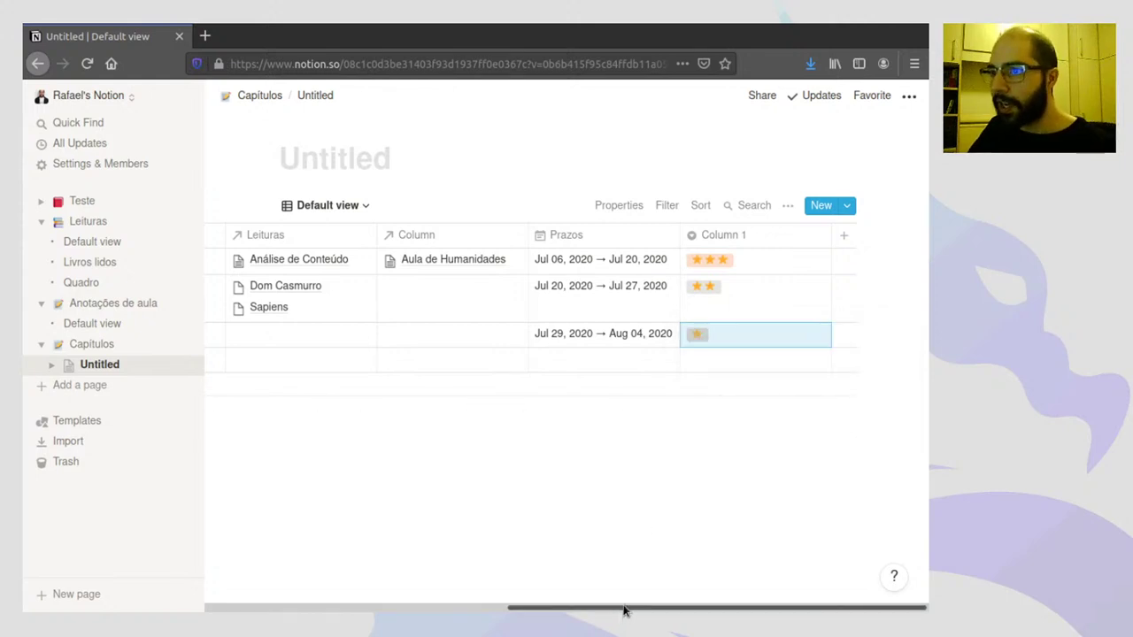
{"action": "left_click_drag", "start_coordinate": [624, 607], "coordinate": [304, 562]}
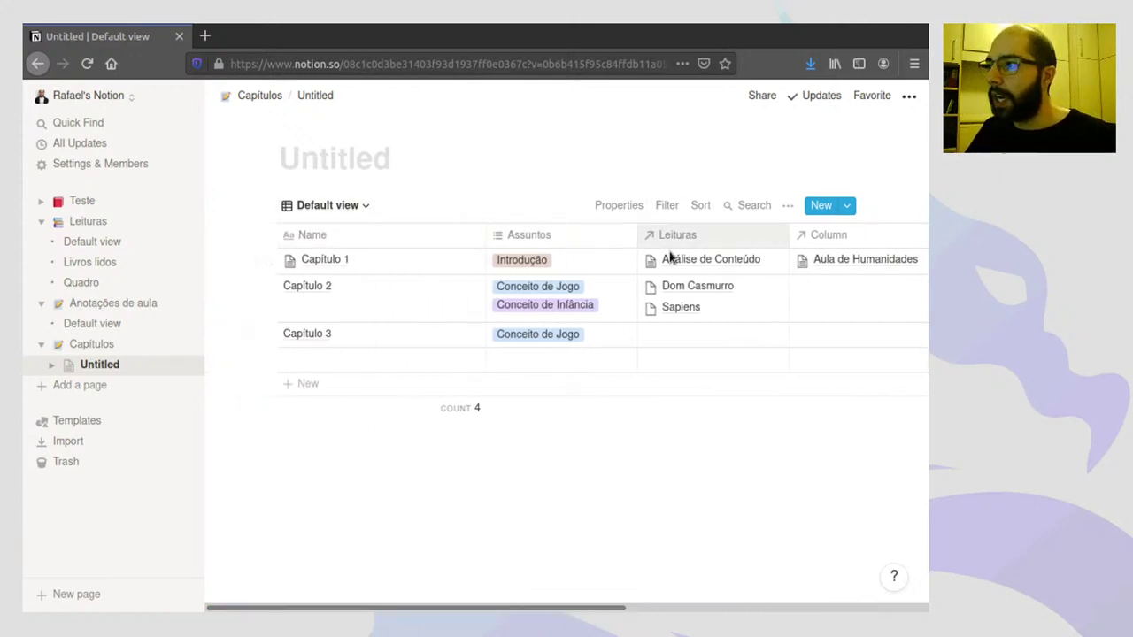
- Make Column 2 a Checkbox property named Pronto
{"action": "left_click_drag", "start_coordinate": [599, 610], "coordinate": [911, 514]}
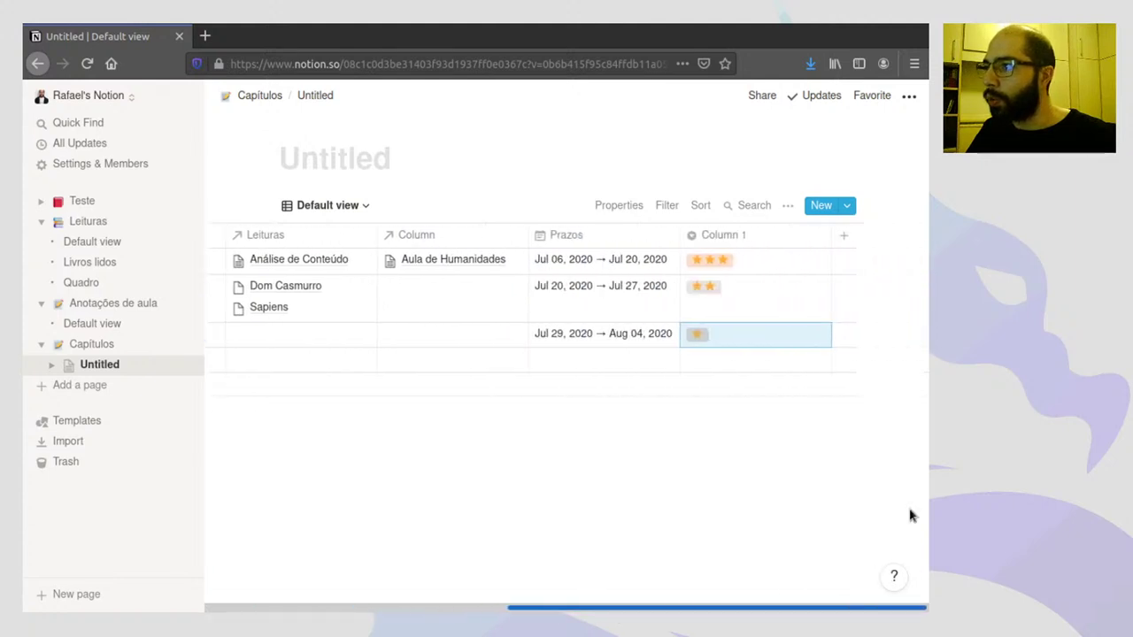
{"action": "left_click", "coordinate": [844, 235]}
{"action": "left_click", "coordinate": [799, 321]}
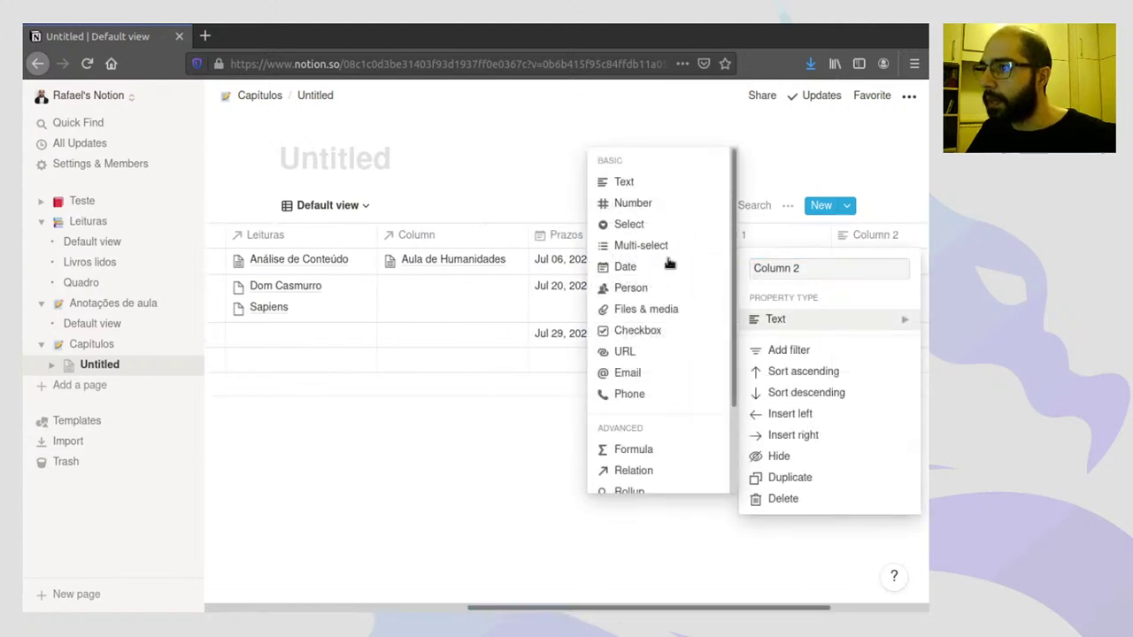
{"action": "left_click", "coordinate": [645, 331]}
{"action": "left_click", "coordinate": [868, 237]}
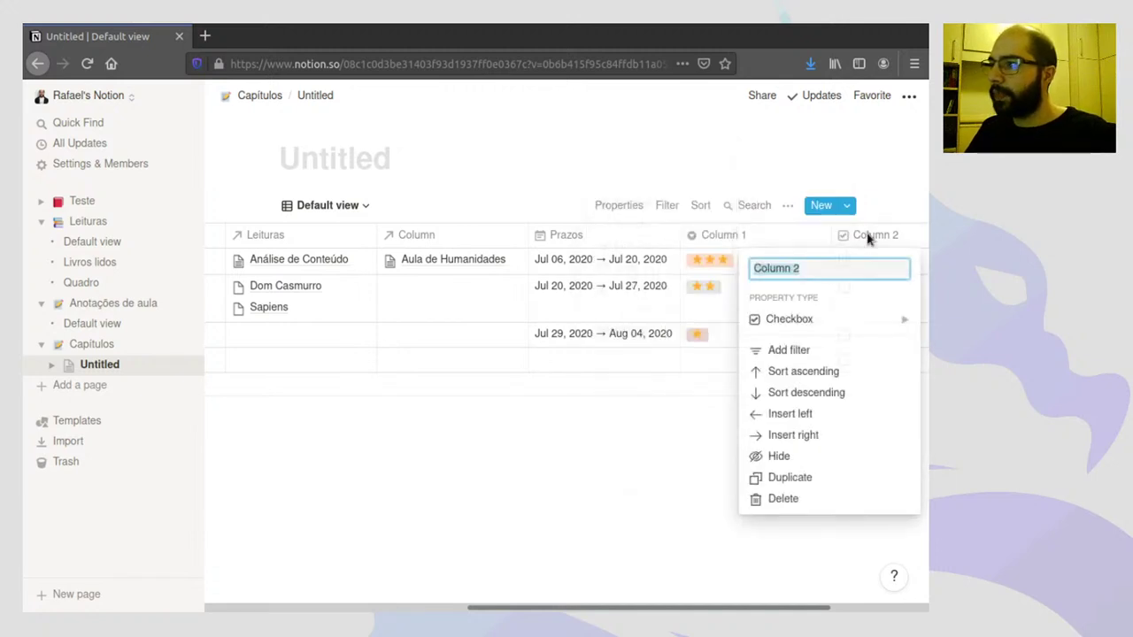
{"action": "type", "text": "Pronto"}
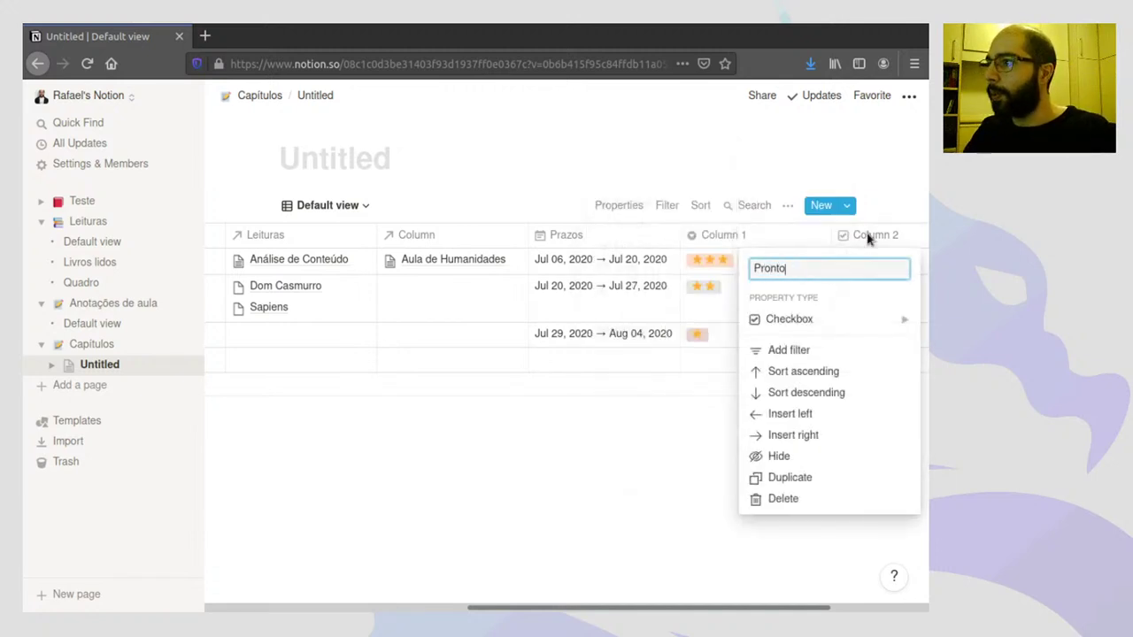
{"action": "key", "text": "Return"}
- Move Pronto to the far left, tick it for Capítulo 1, and narrow the column
{"action": "left_click_drag", "start_coordinate": [873, 235], "coordinate": [302, 247]}
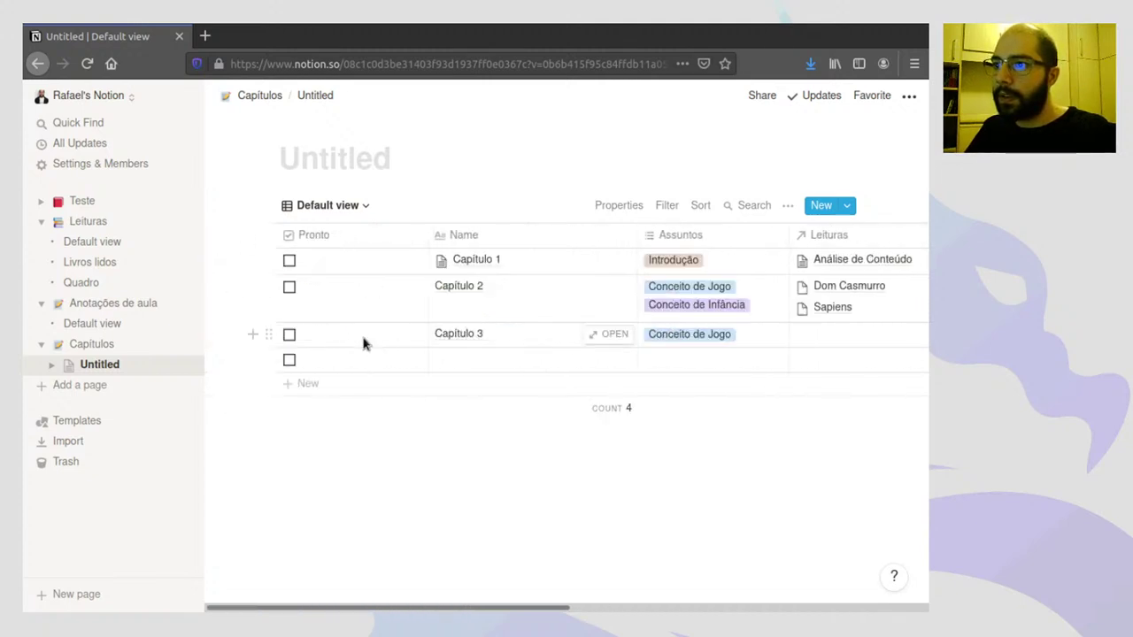
{"action": "left_click", "coordinate": [290, 261]}
{"action": "left_click_drag", "start_coordinate": [433, 236], "coordinate": [353, 235]}
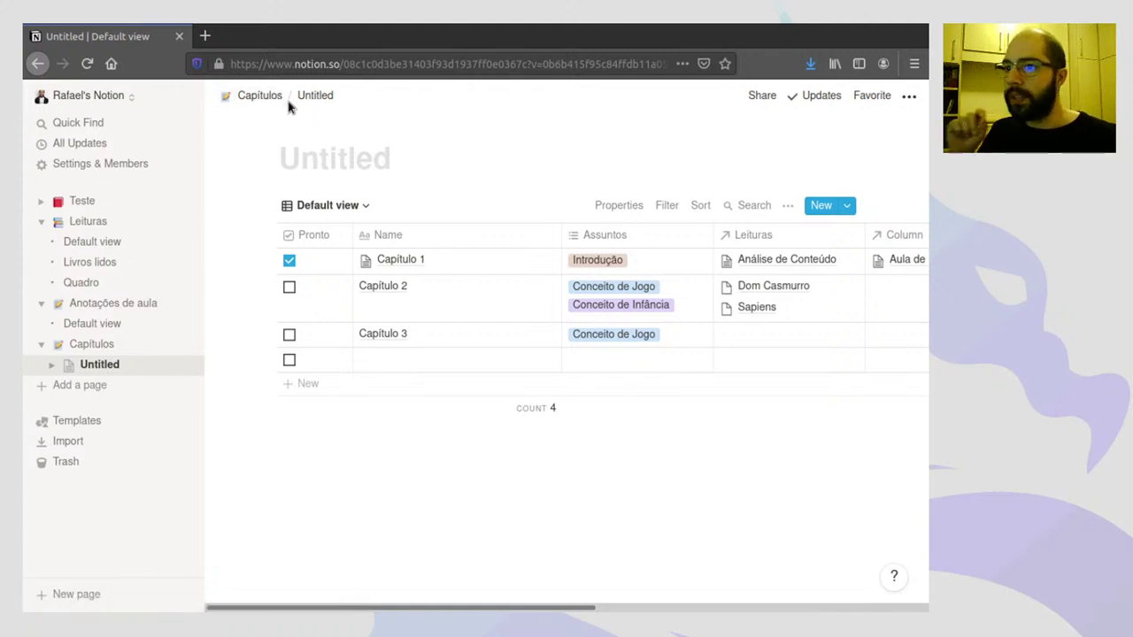
- Search Google for 'notion web clipper firefox' in a new tab
{"action": "left_click", "coordinate": [211, 36]}
{"action": "type", "text": "not"}
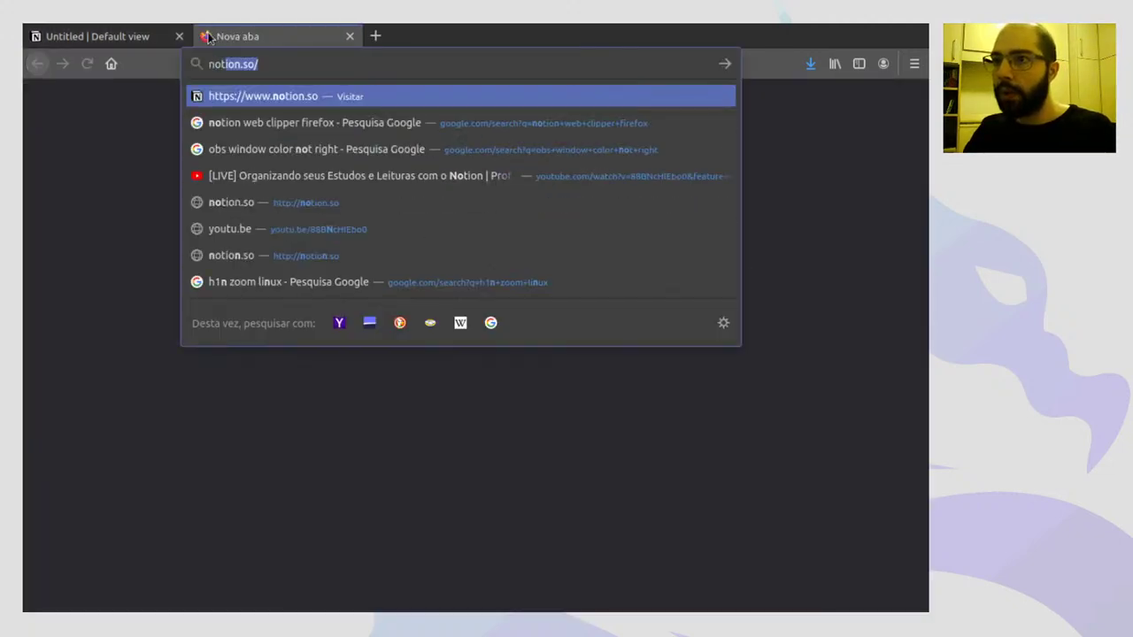
{"action": "type", "text": "ion web clipper"}
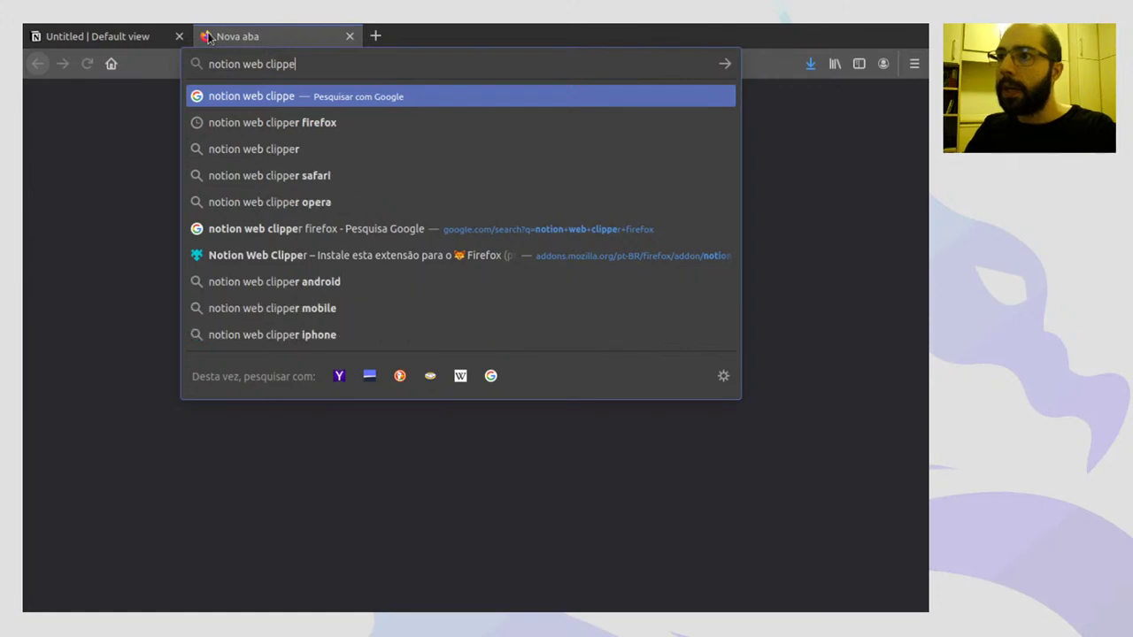
{"action": "key", "text": "Return"}
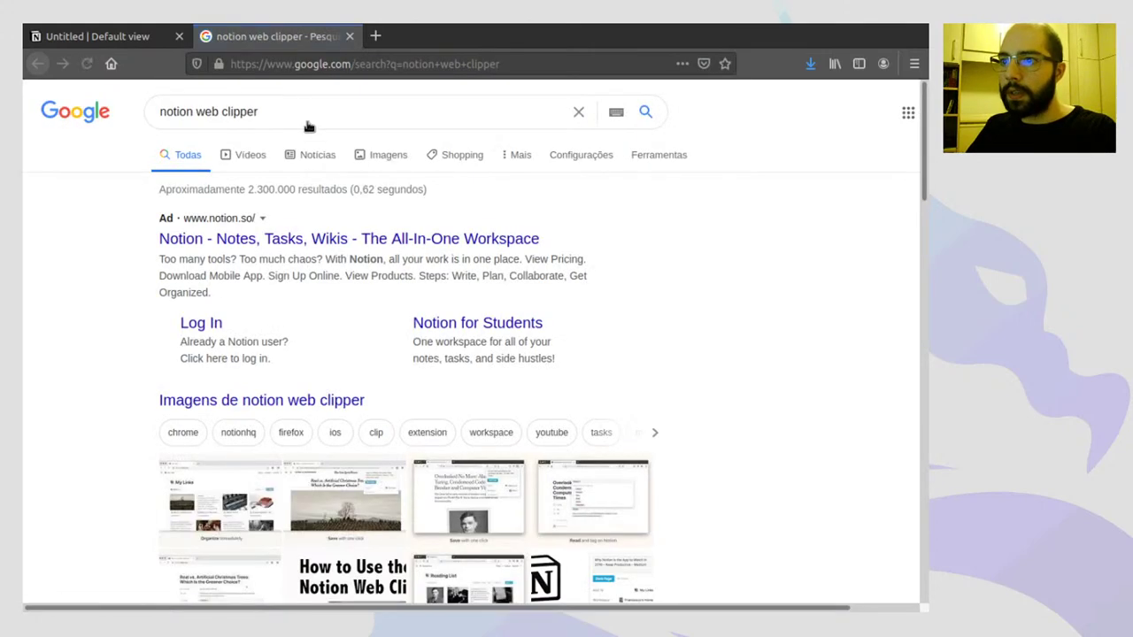
{"action": "left_click", "coordinate": [311, 104]}
{"action": "type", "text": "firefox"}
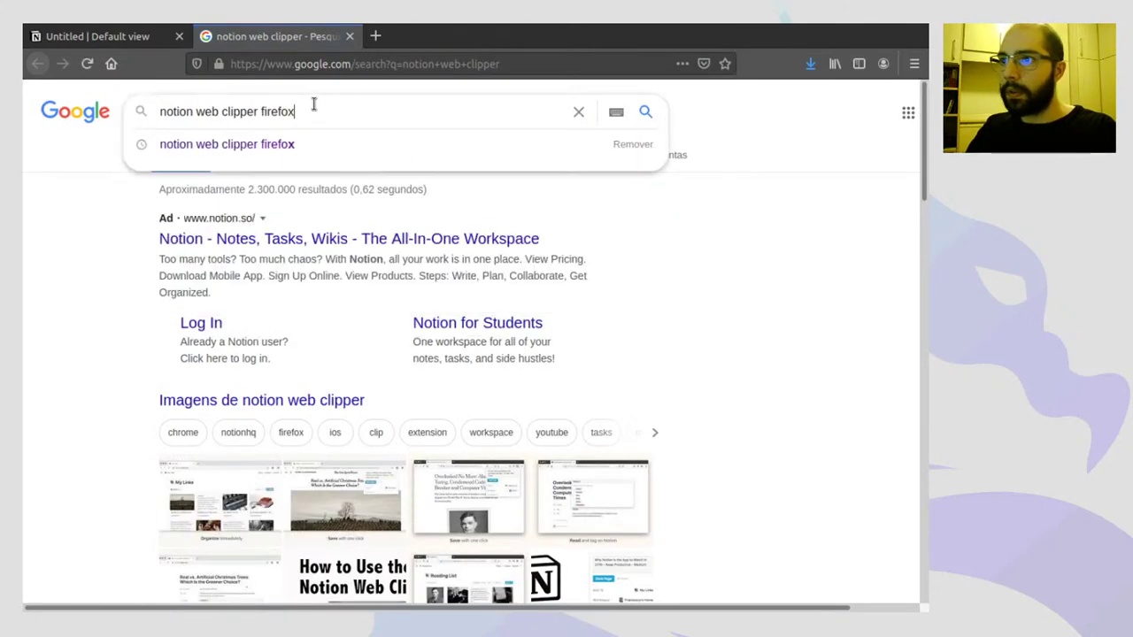
{"action": "key", "text": "Return"}
- Install Notion Web Clipper from its addons.mozilla.org page with 'Adicionar ao Firefox'
{"action": "scroll", "coordinate": [734, 257], "scroll_direction": "down", "scroll_amount": 3}
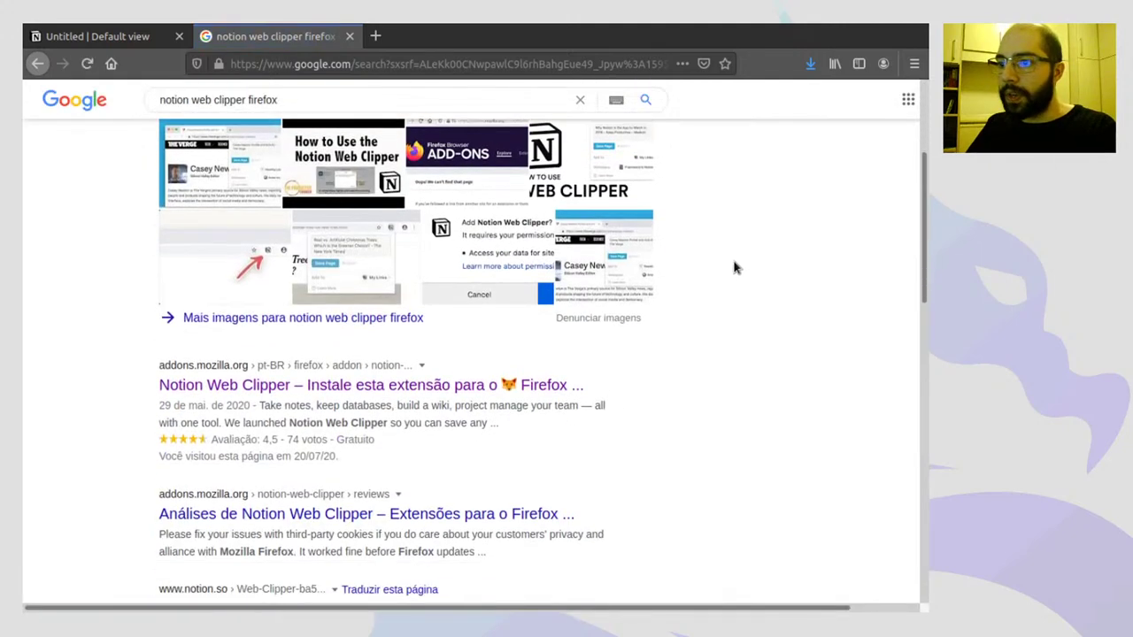
{"action": "left_click", "coordinate": [262, 389]}
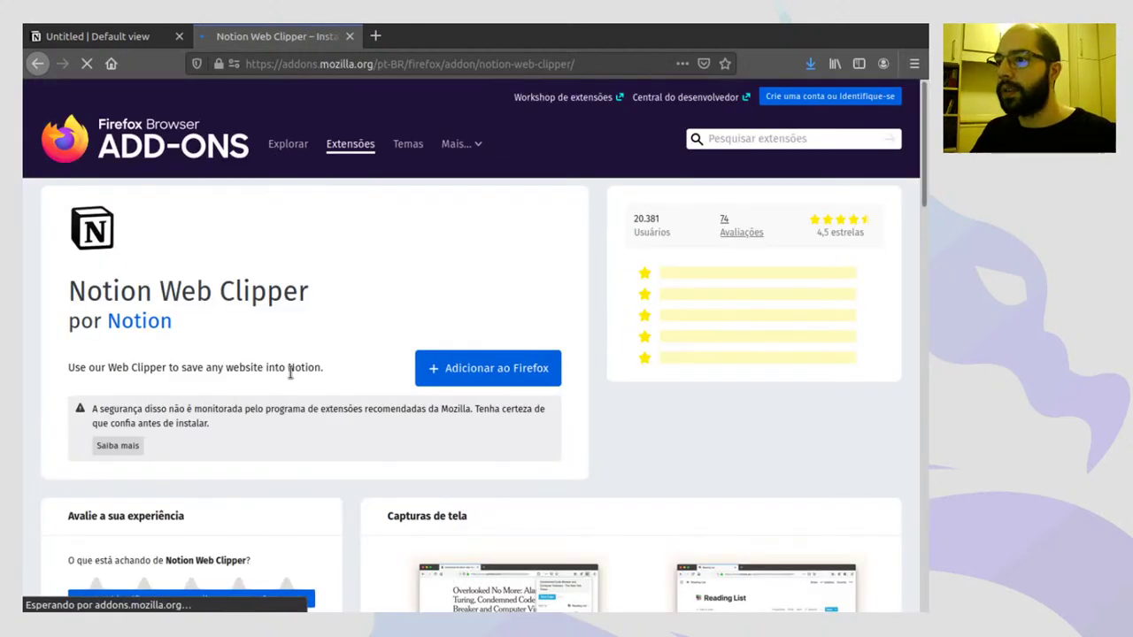
{"action": "left_click", "coordinate": [471, 371]}
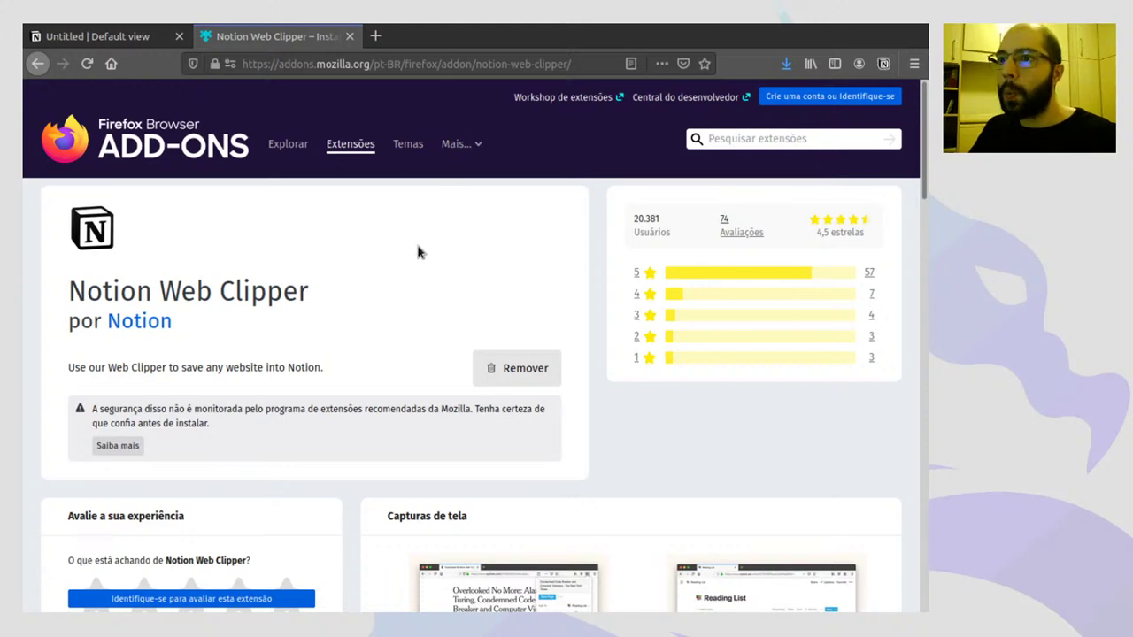
- Search Google for 'artigo cientifico' and open ANPG's scientific-article guide
{"action": "left_click", "coordinate": [378, 64]}
{"action": "type", "text": "google.com/"}
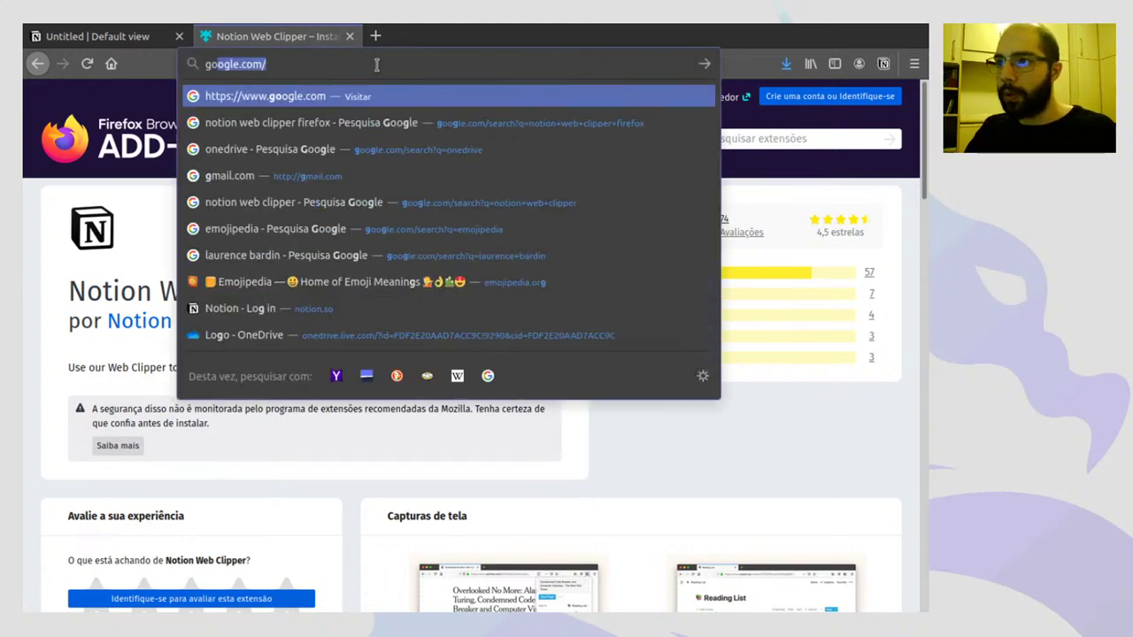
{"action": "key", "text": "Return"}
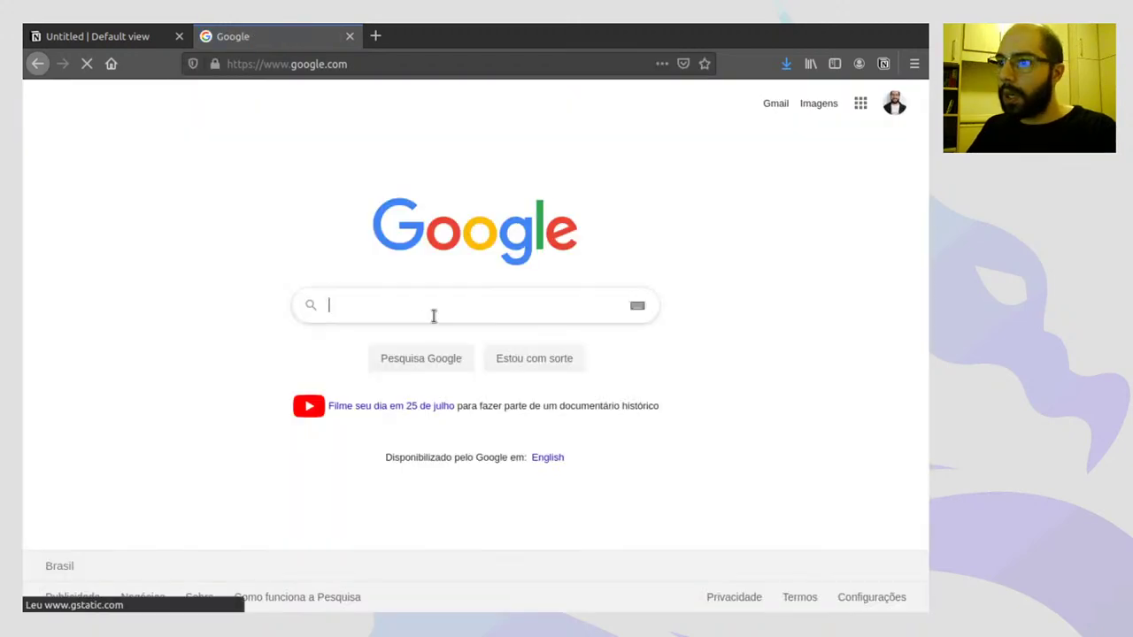
{"action": "type", "text": "artigo cientifico"}
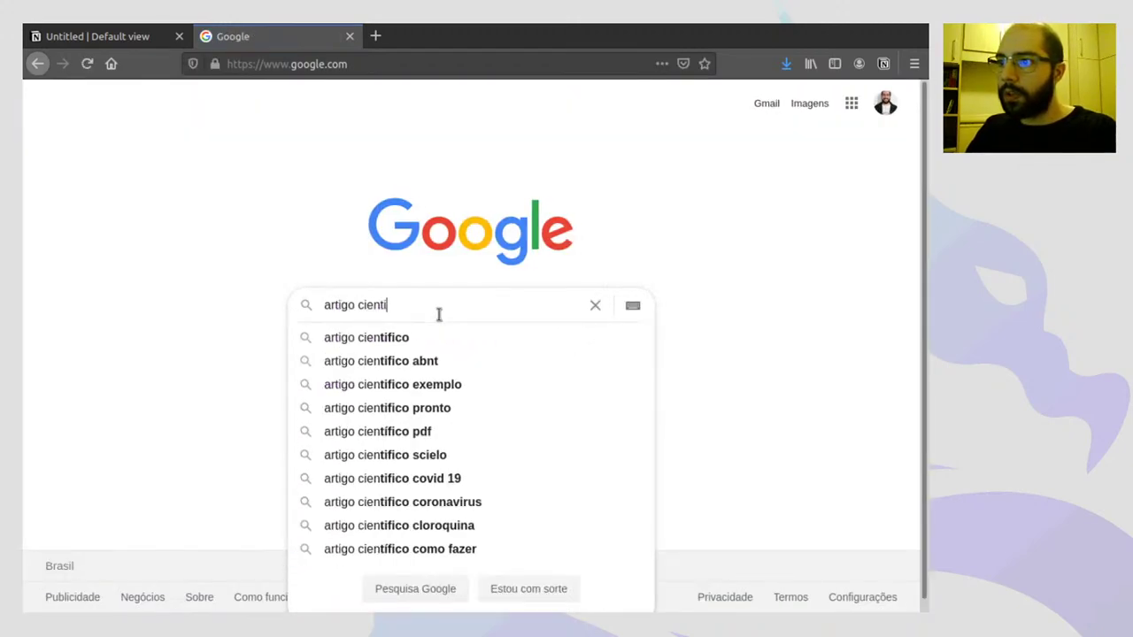
{"action": "key", "text": "Return"}
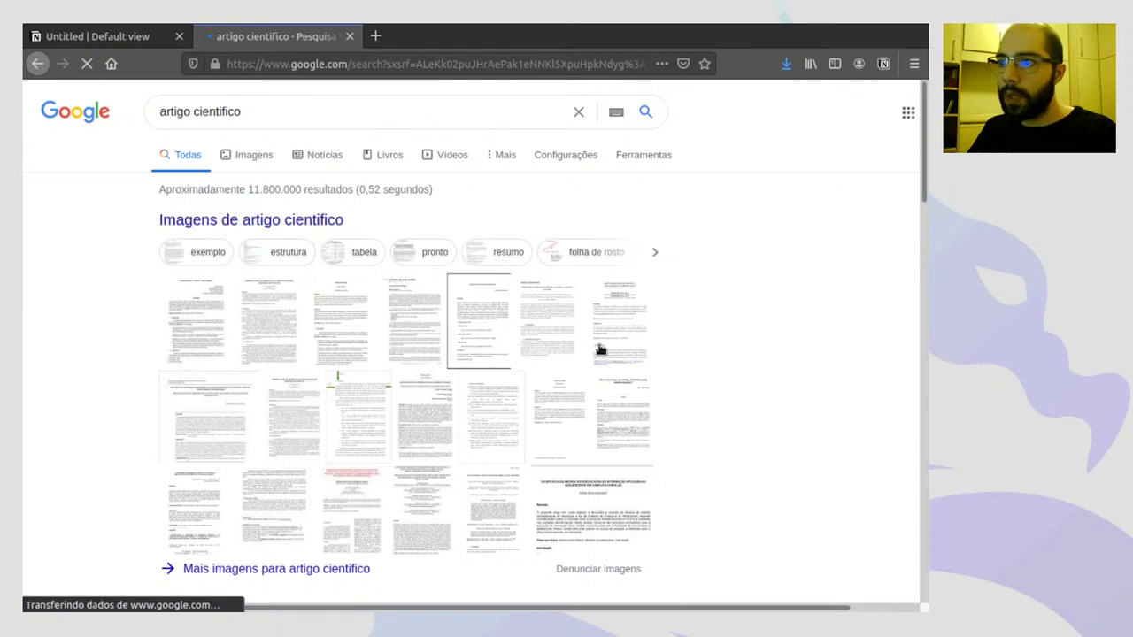
{"action": "scroll", "coordinate": [220, 328], "scroll_direction": "down", "scroll_amount": 5}
{"action": "scroll", "coordinate": [223, 331], "scroll_direction": "down", "scroll_amount": 3}
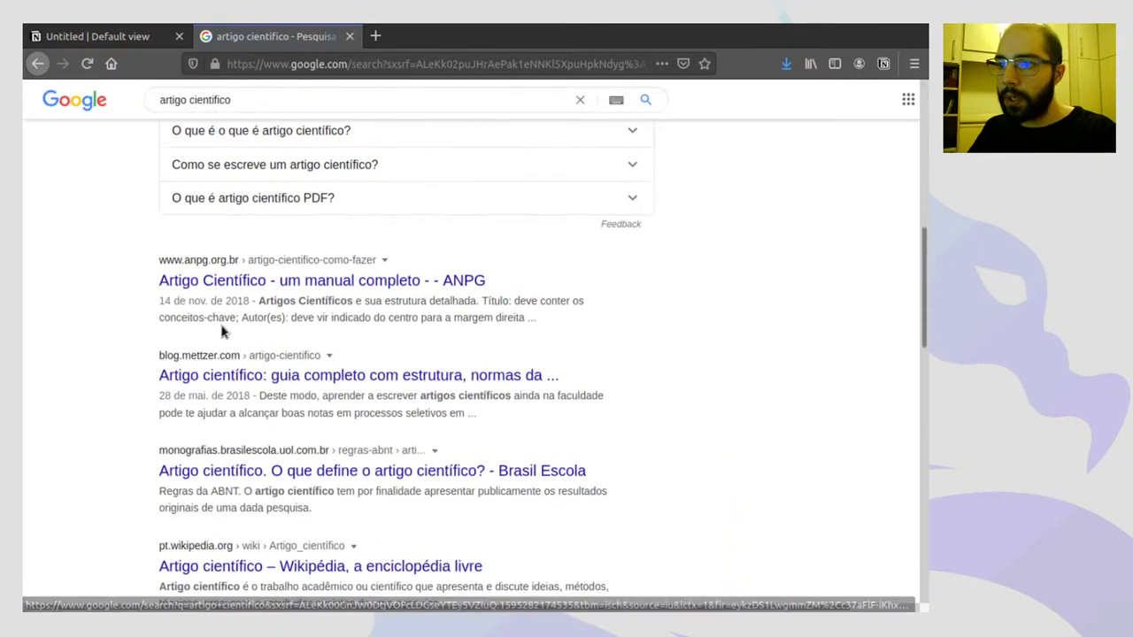
{"action": "left_click", "coordinate": [297, 281]}
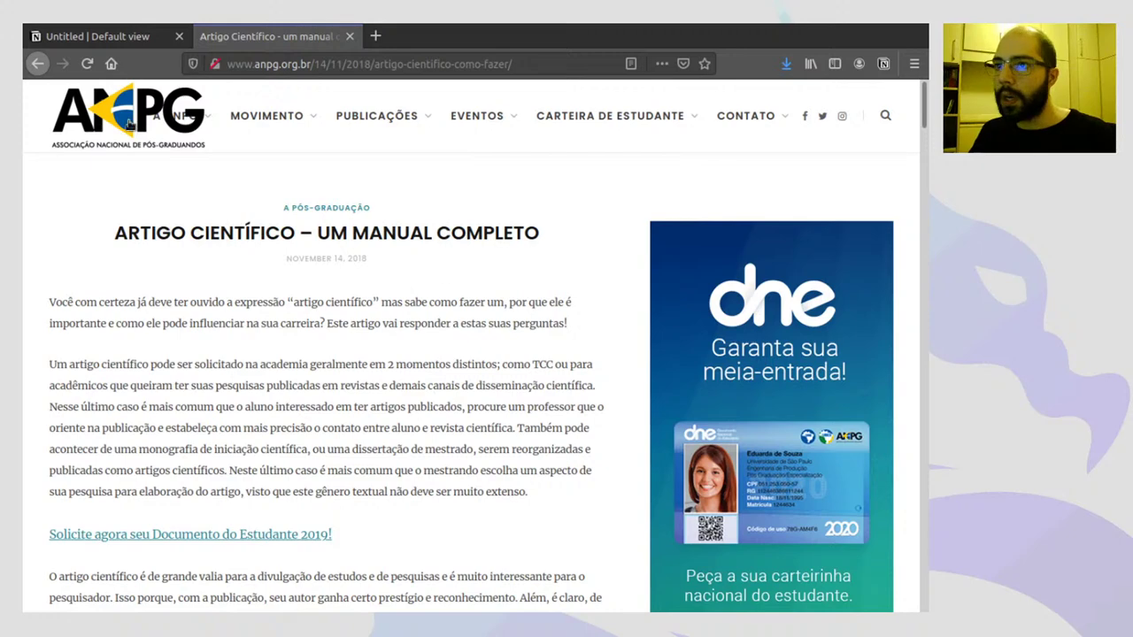
- Open ANPG's Publicações > Saiu na Mídia page, then return to the Notion tab
{"action": "mouse_move", "coordinate": [378, 116]}
{"action": "left_click", "coordinate": [386, 168]}
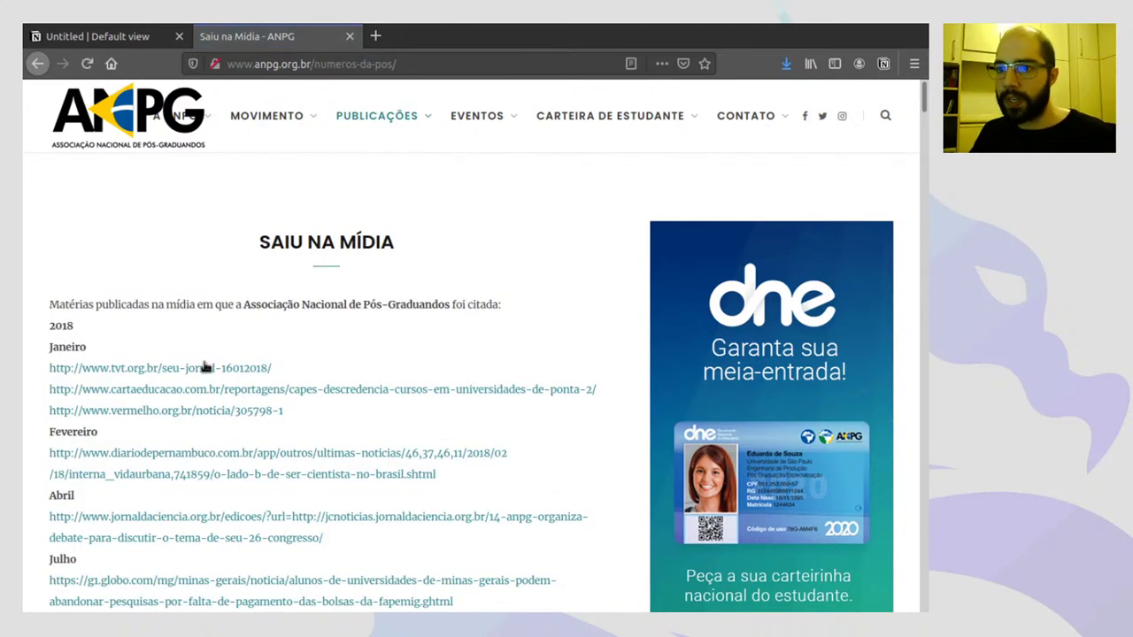
{"action": "scroll", "coordinate": [178, 375], "scroll_direction": "down", "scroll_amount": 3}
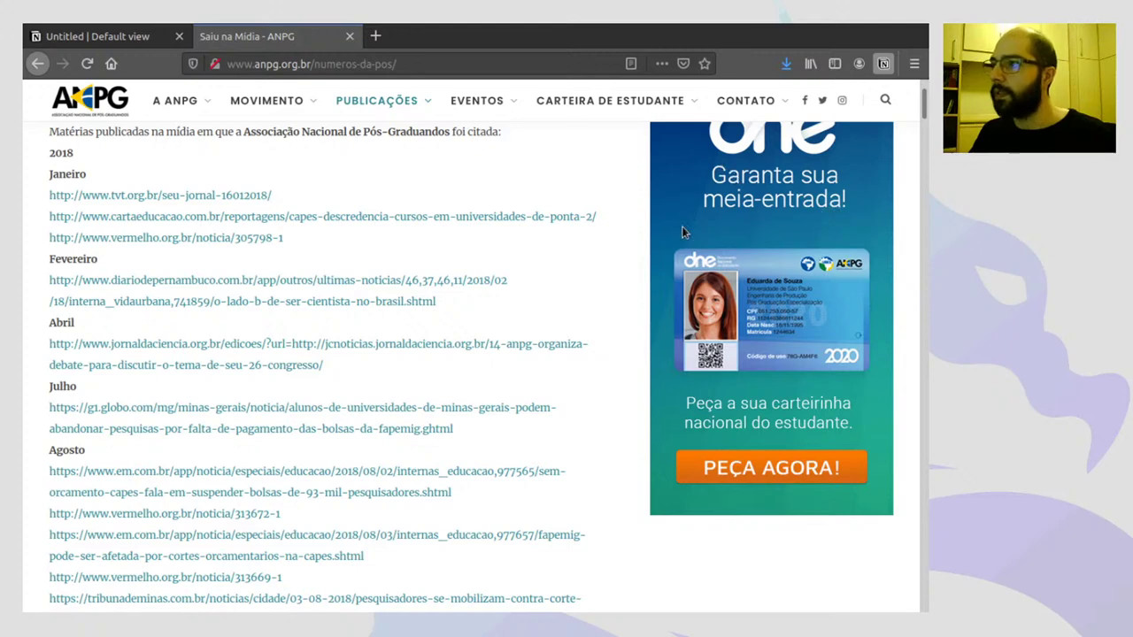
{"action": "left_click", "coordinate": [124, 41]}
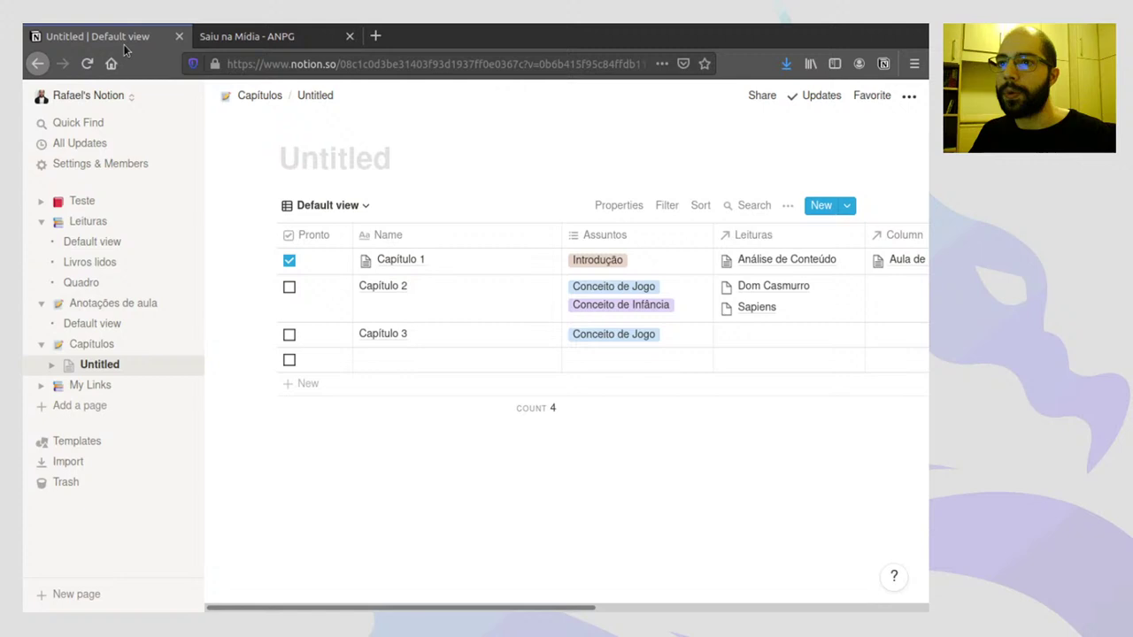
- View the two clipped ANPG pages on My Links, then open workspace Settings & Members
{"action": "left_click", "coordinate": [88, 387]}
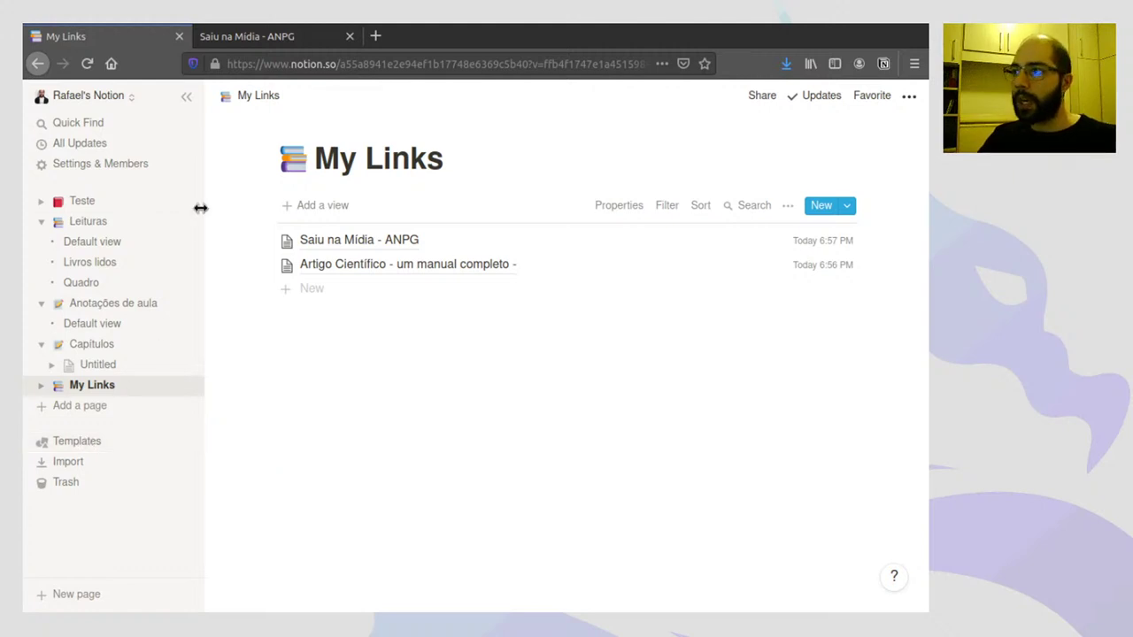
{"action": "left_click", "coordinate": [111, 165]}
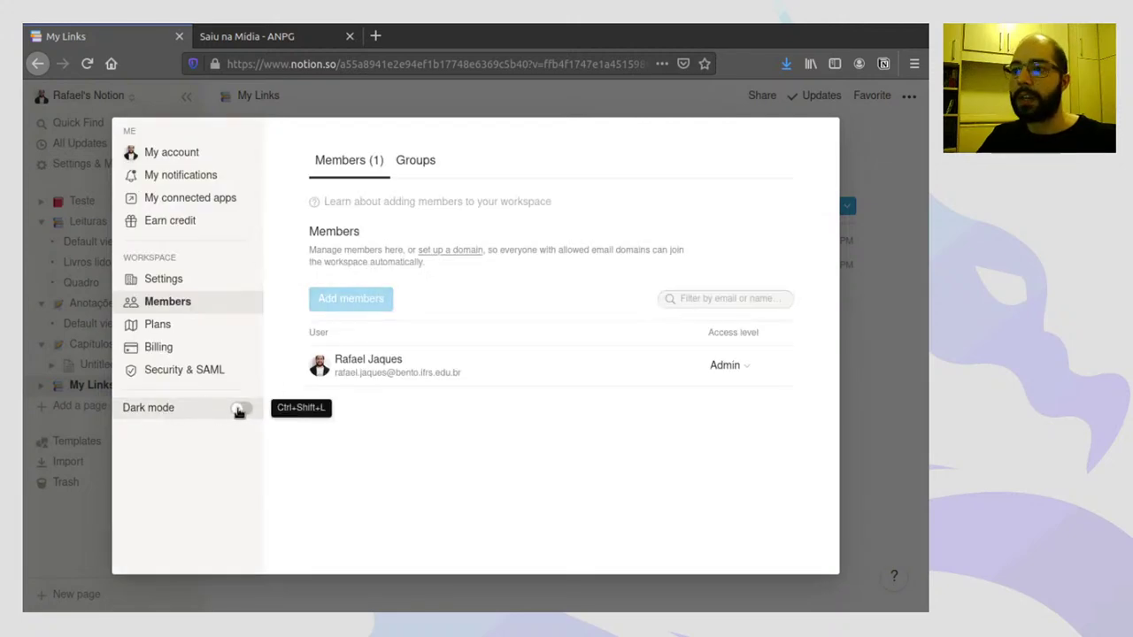
- Toggle the dark mode setting, then browse the Teste page and Leituras database
{"action": "left_click", "coordinate": [240, 408]}
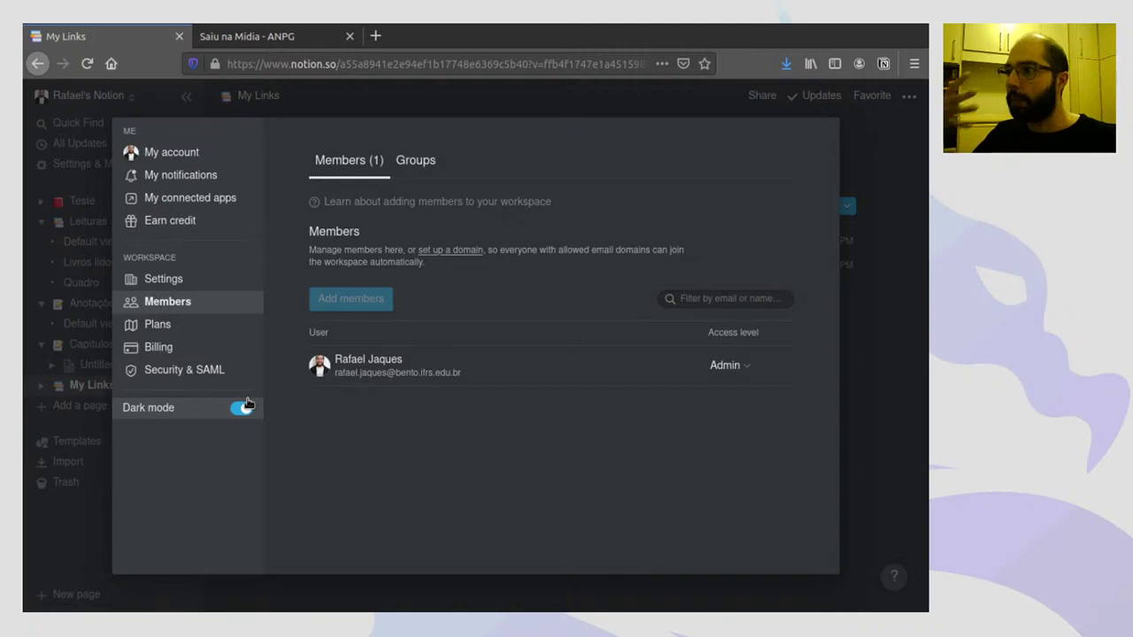
{"action": "left_click", "coordinate": [869, 161]}
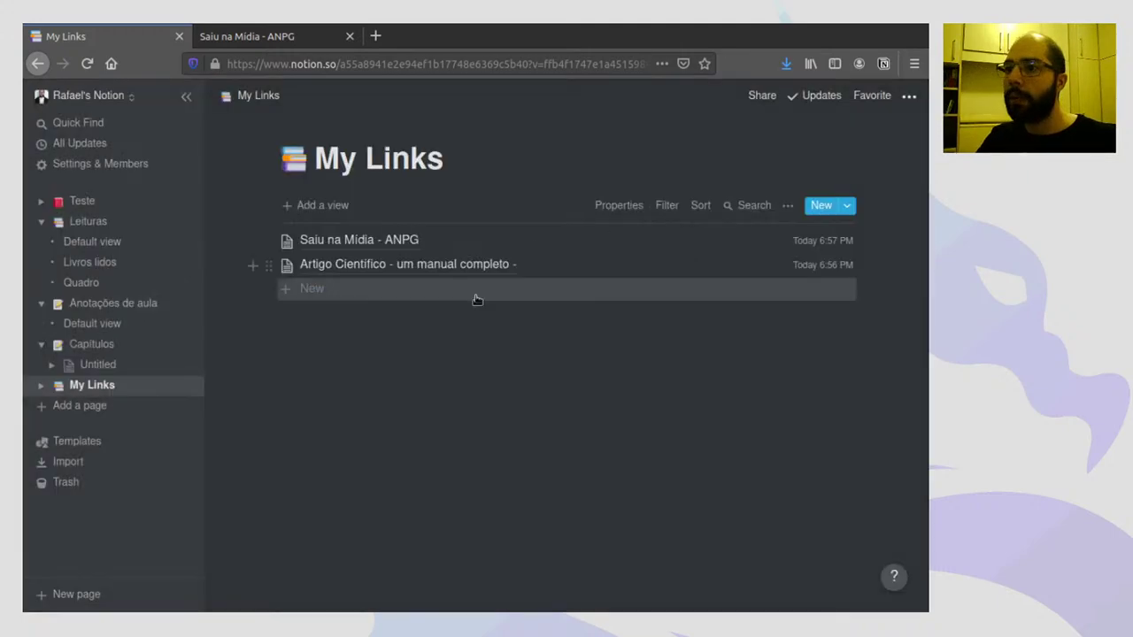
{"action": "left_click", "coordinate": [82, 201]}
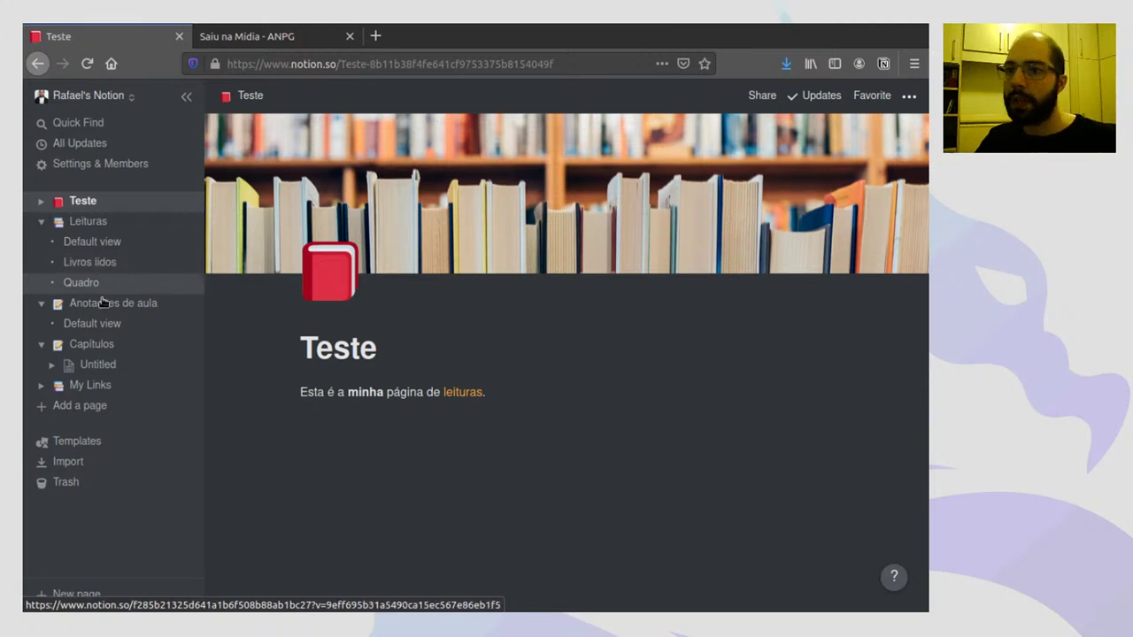
{"action": "left_click", "coordinate": [97, 243]}
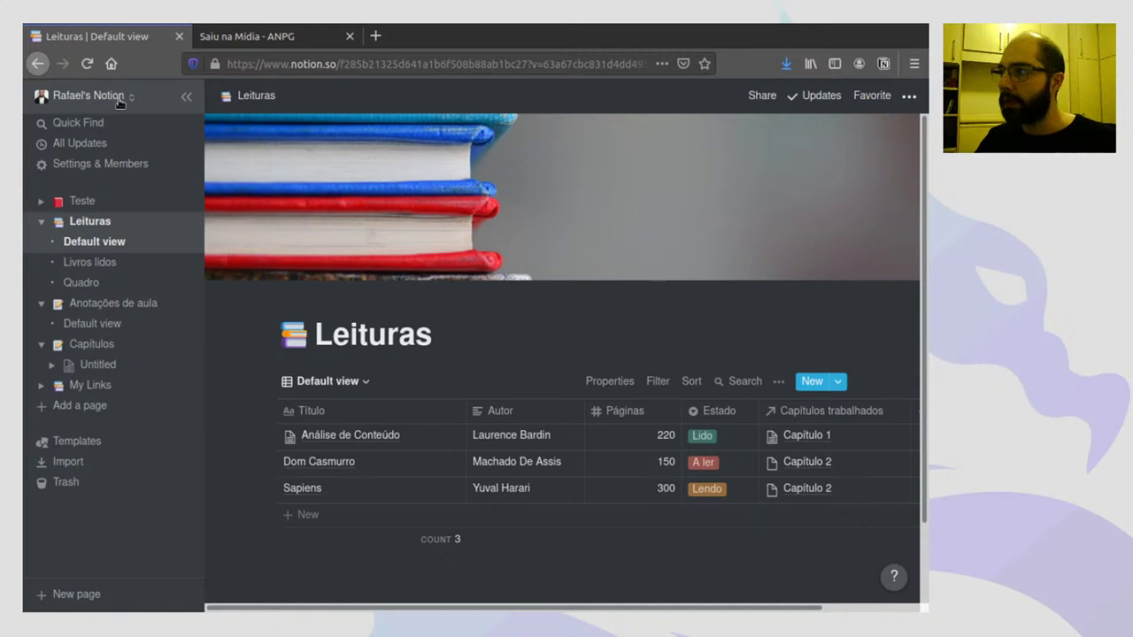
- Switch Dark mode off in Settings & Members and close settings
{"action": "left_click", "coordinate": [89, 96]}
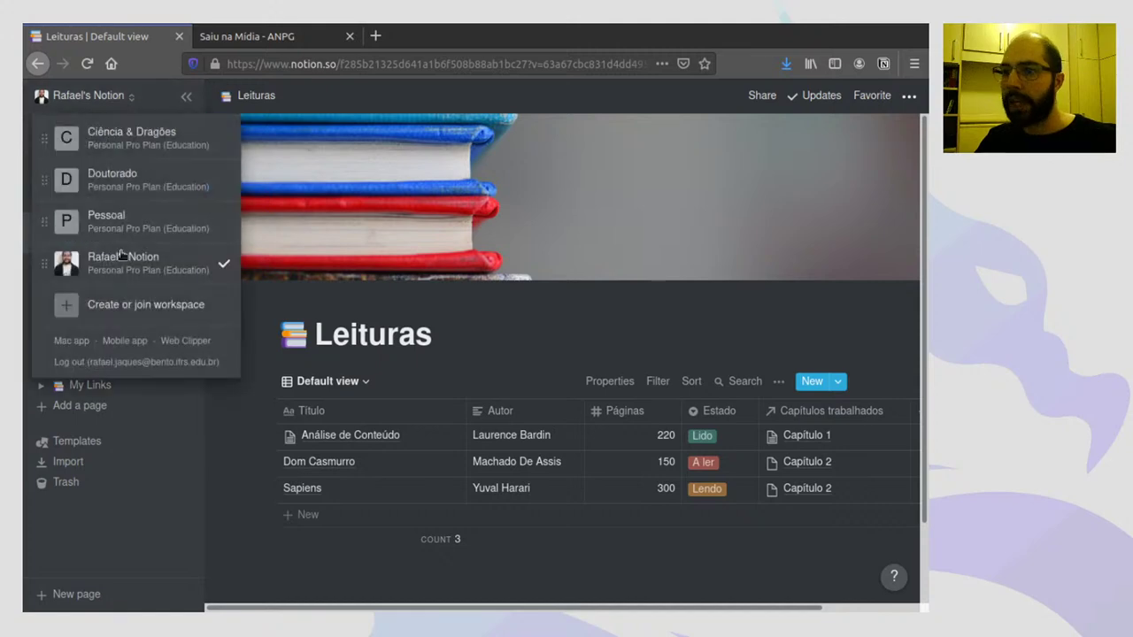
{"action": "left_click", "coordinate": [171, 101]}
{"action": "left_click", "coordinate": [102, 164]}
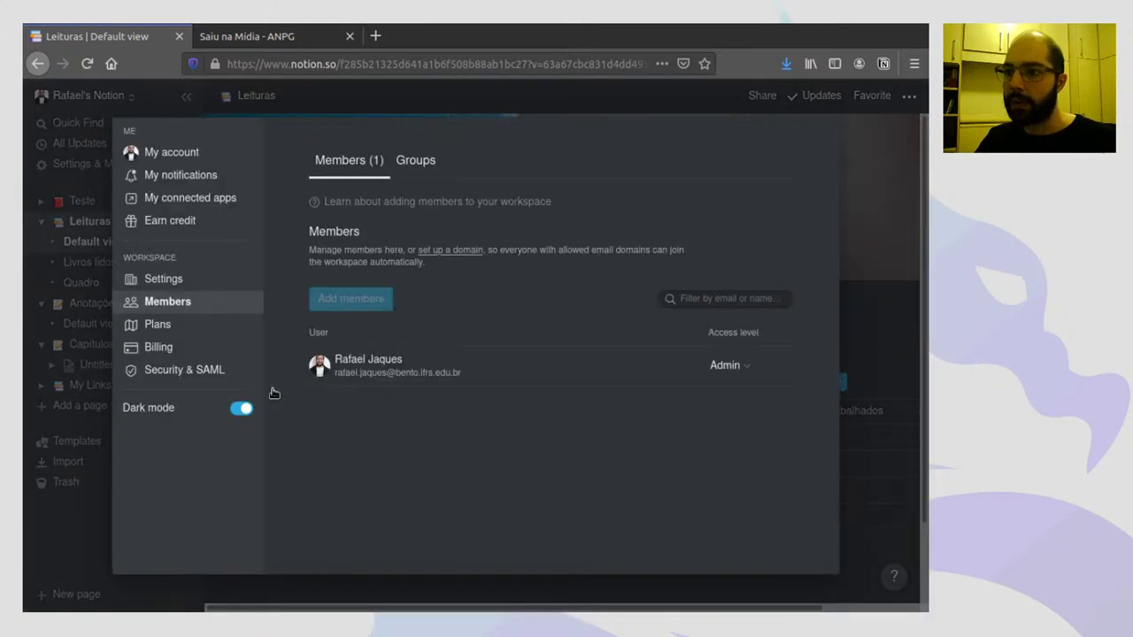
{"action": "left_click", "coordinate": [245, 406]}
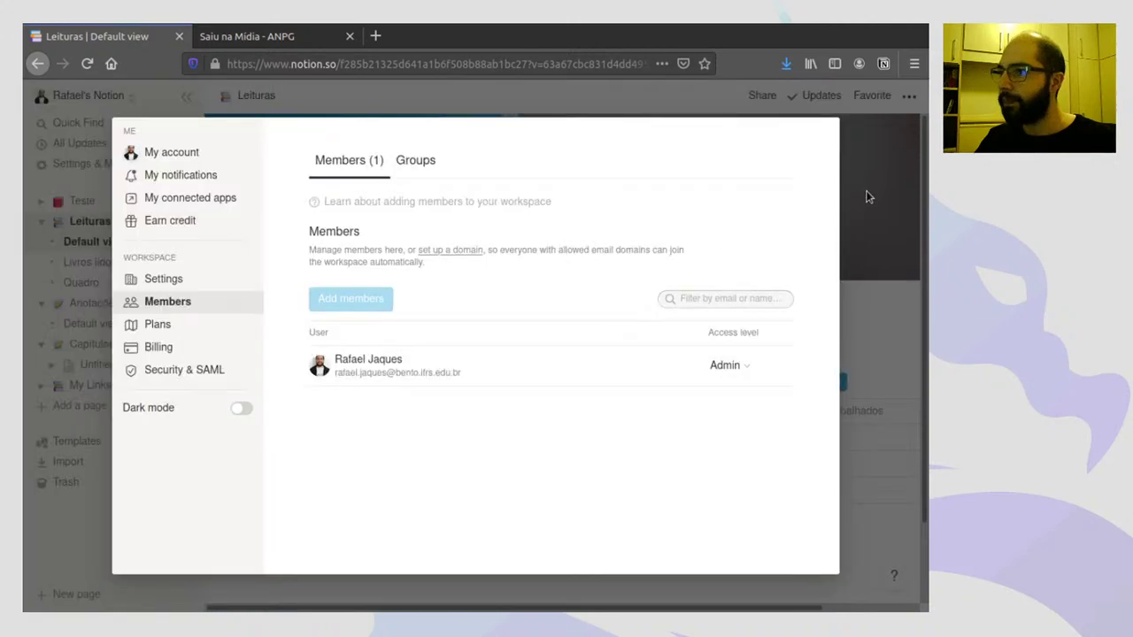
{"action": "key", "text": "Escape"}
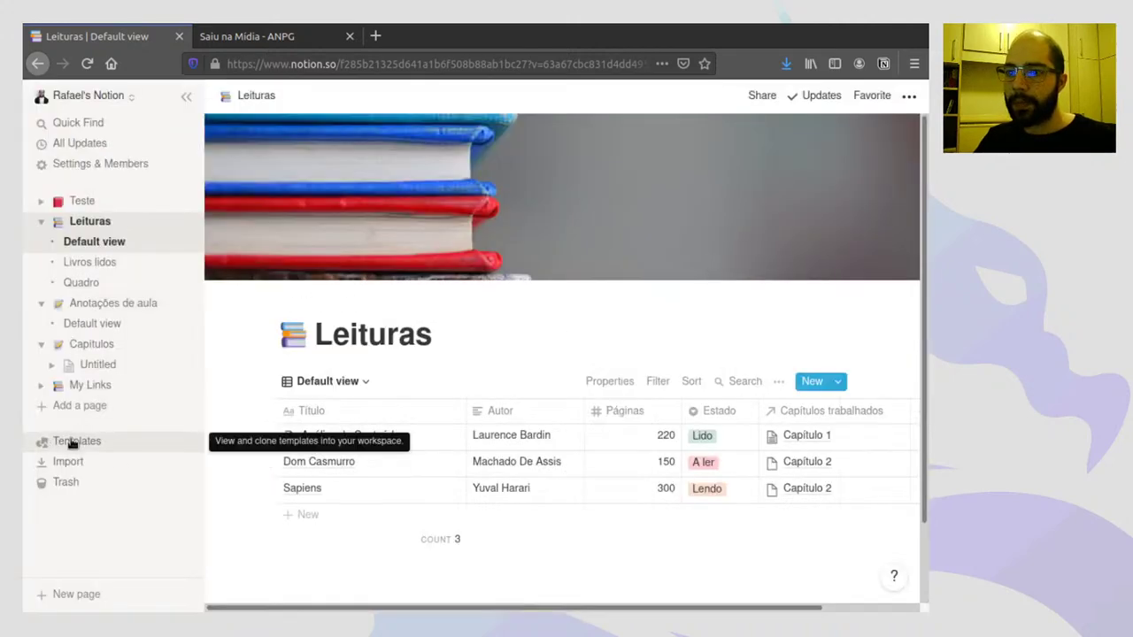
- Open Templates, expand Education, and preview the Class Notes template's table
{"action": "left_click", "coordinate": [71, 441]}
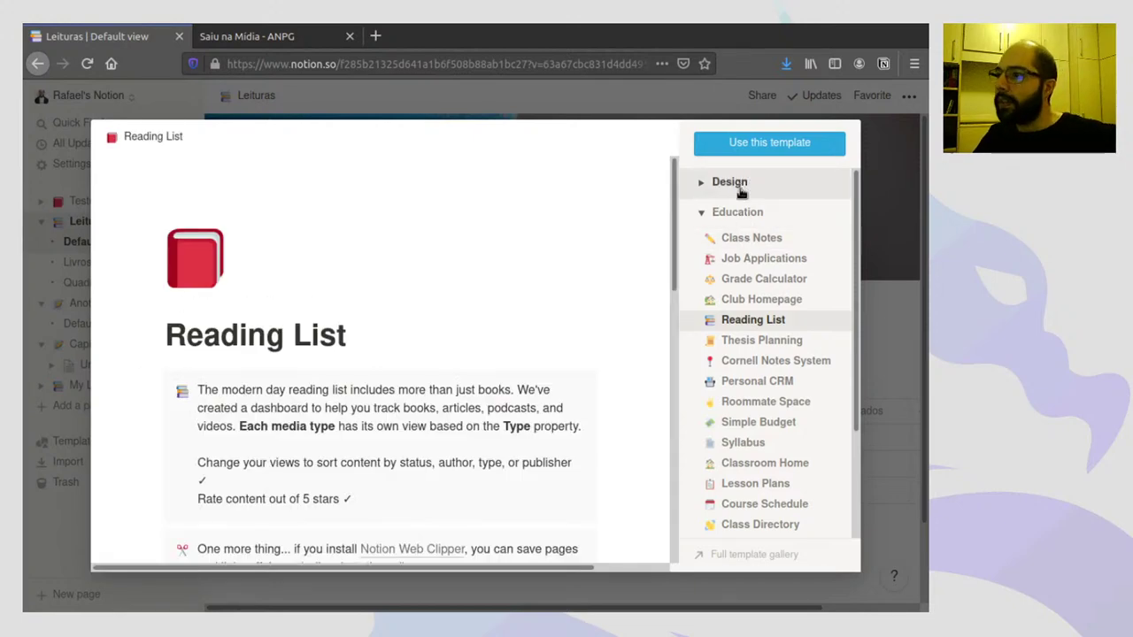
{"action": "left_click", "coordinate": [704, 213]}
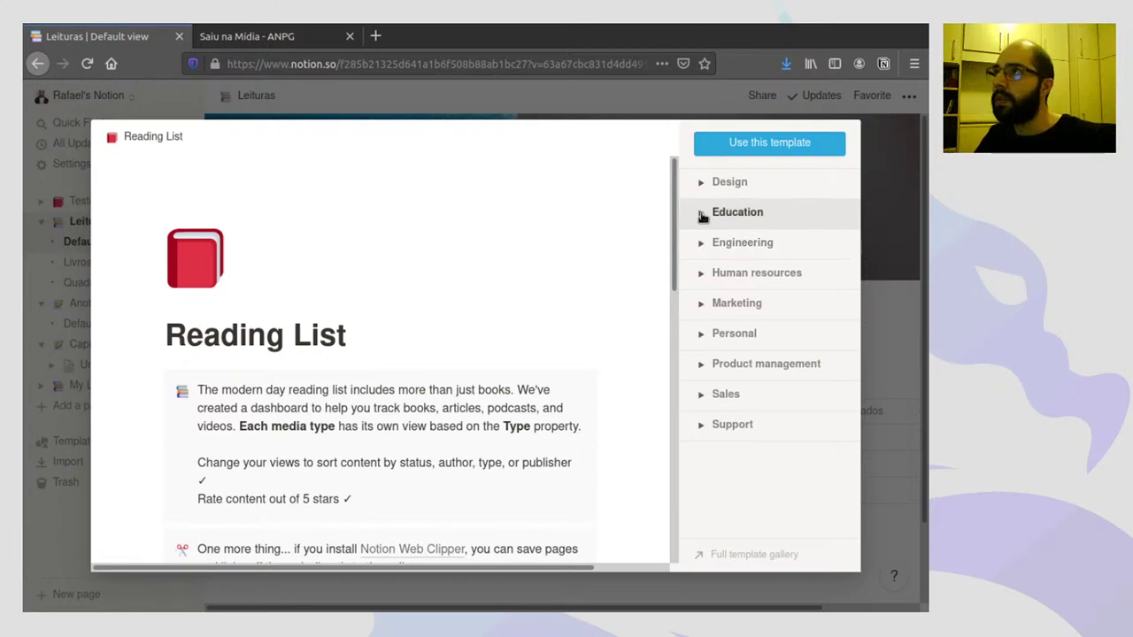
{"action": "left_click", "coordinate": [702, 215]}
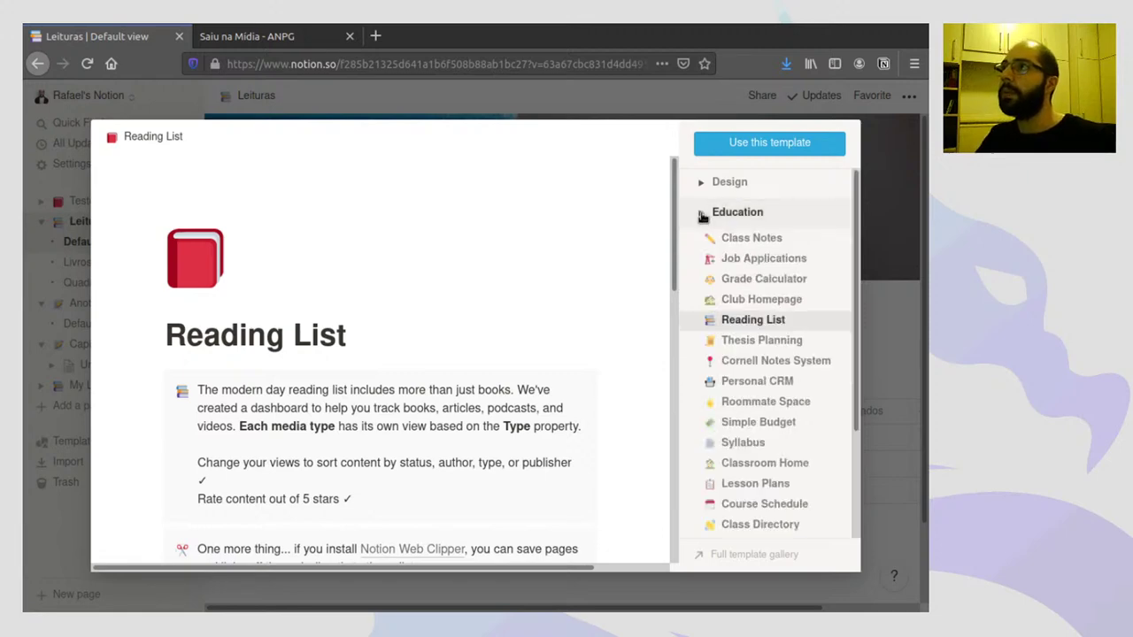
{"action": "left_click", "coordinate": [747, 239]}
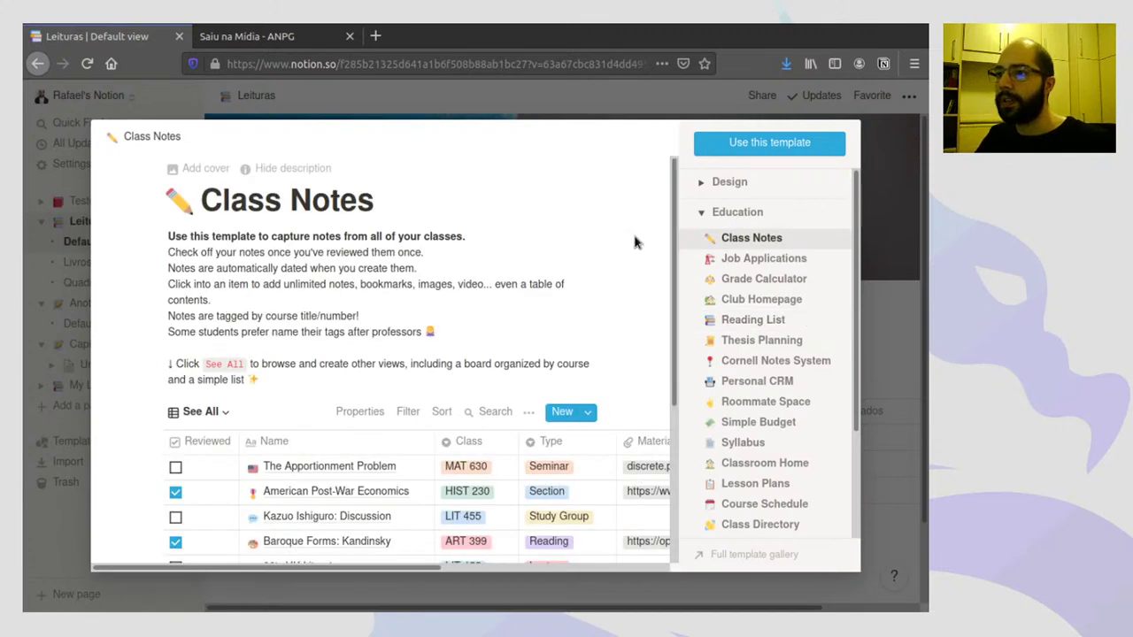
{"action": "scroll", "coordinate": [675, 202], "scroll_direction": "down", "scroll_amount": 3}
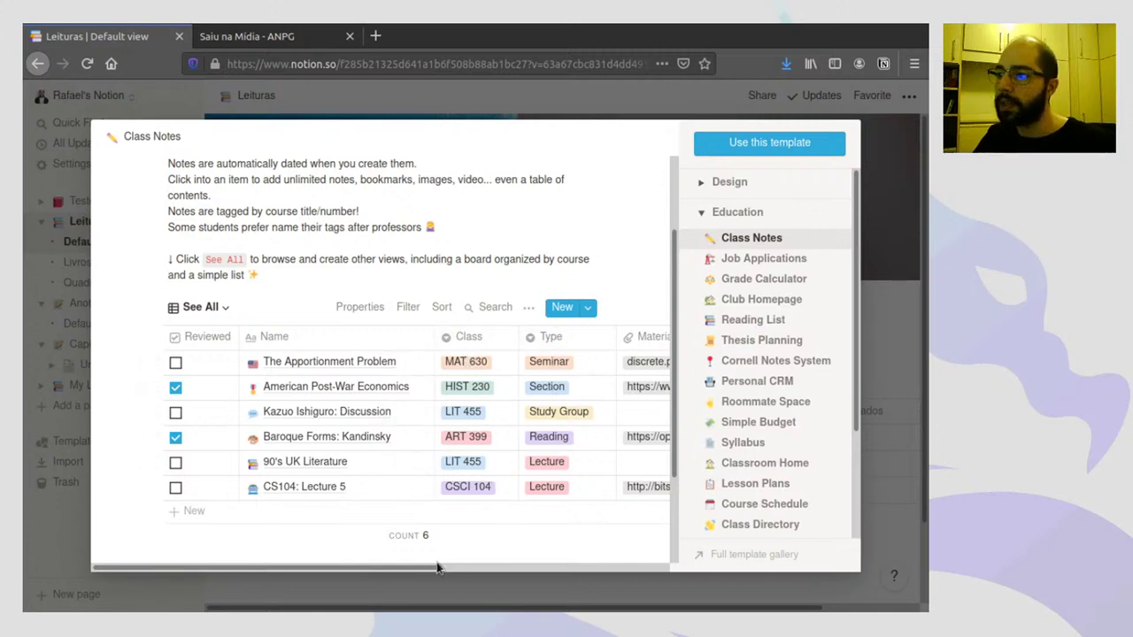
{"action": "left_click_drag", "start_coordinate": [437, 569], "coordinate": [653, 541]}
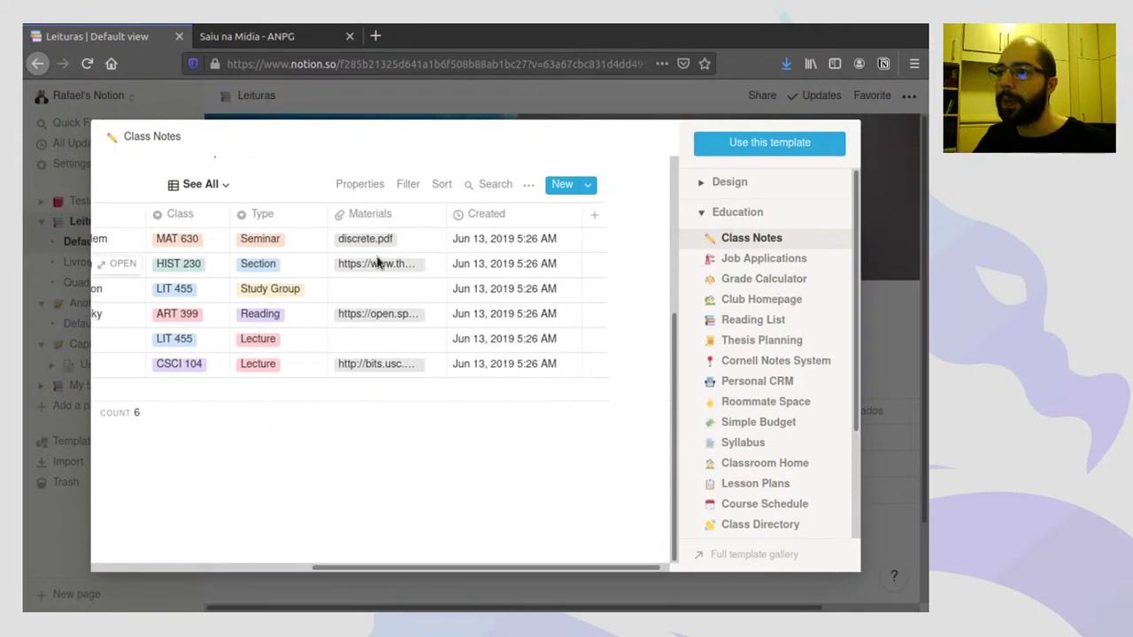
{"action": "scroll", "coordinate": [377, 263], "scroll_direction": "up", "scroll_amount": 2}
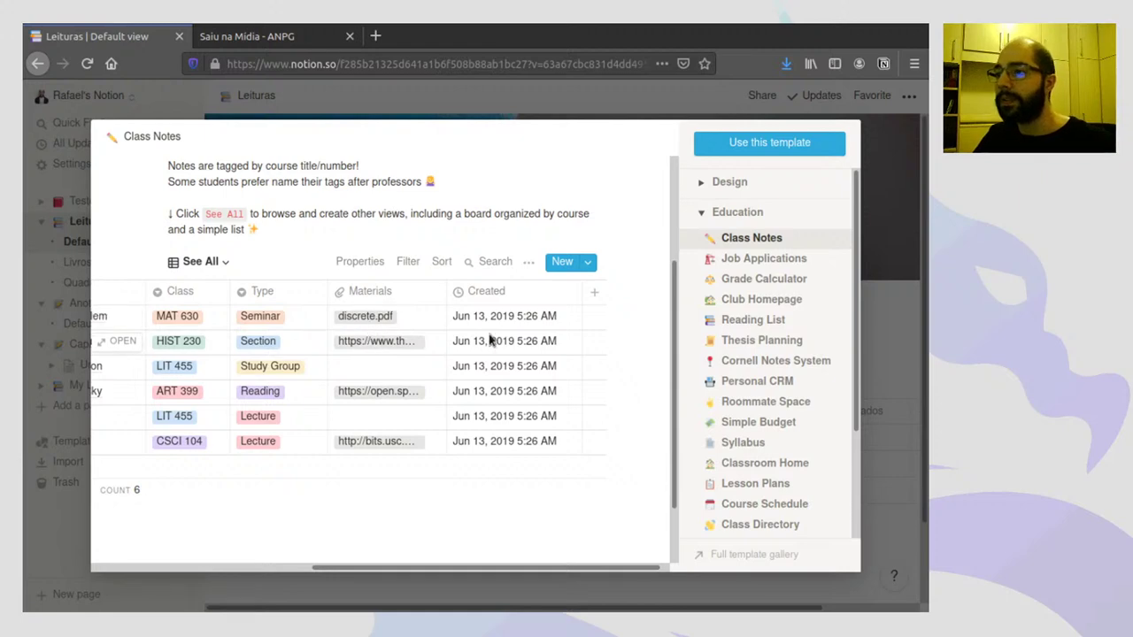
- Inspect the Created column's menu in Class Notes, then close it
{"action": "left_click", "coordinate": [498, 296]}
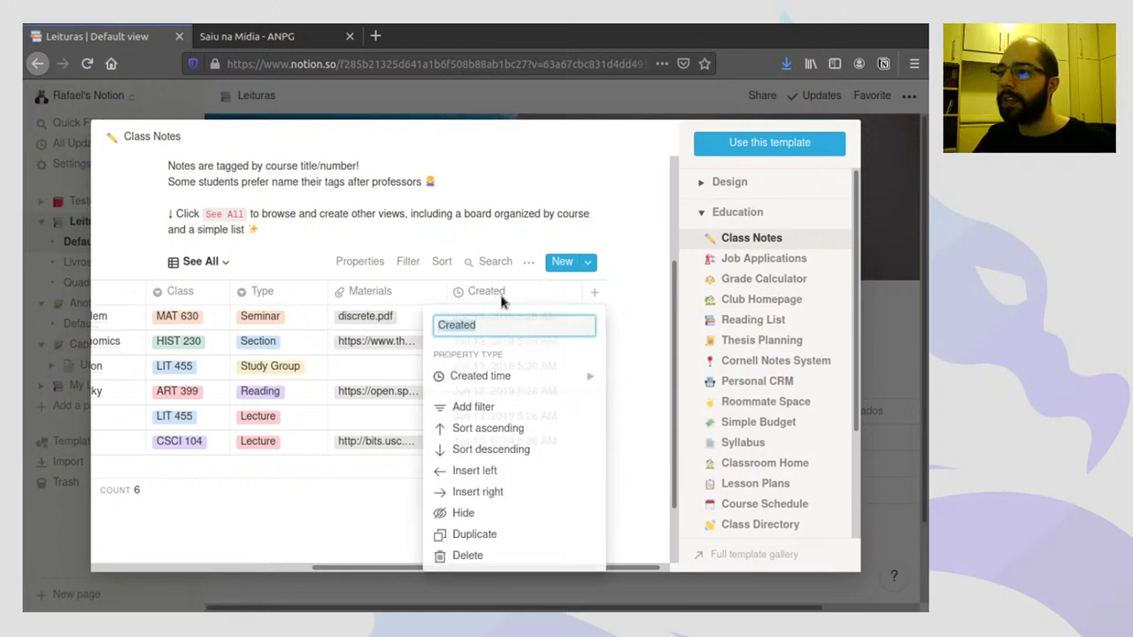
{"action": "mouse_move", "coordinate": [495, 382]}
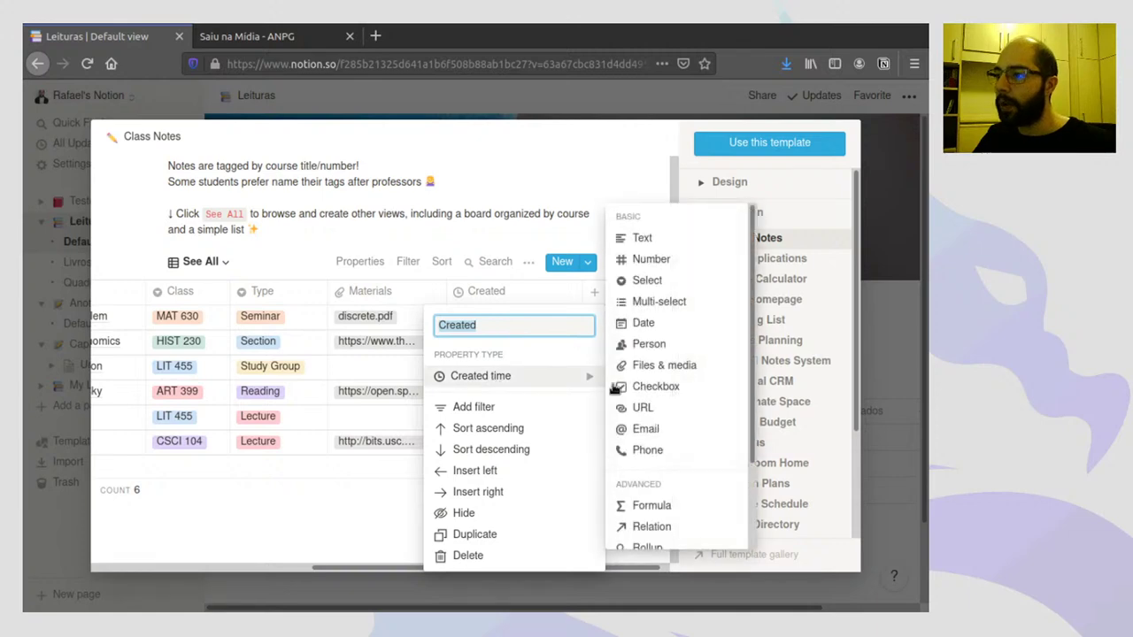
{"action": "scroll", "coordinate": [650, 407], "scroll_direction": "down", "scroll_amount": 2}
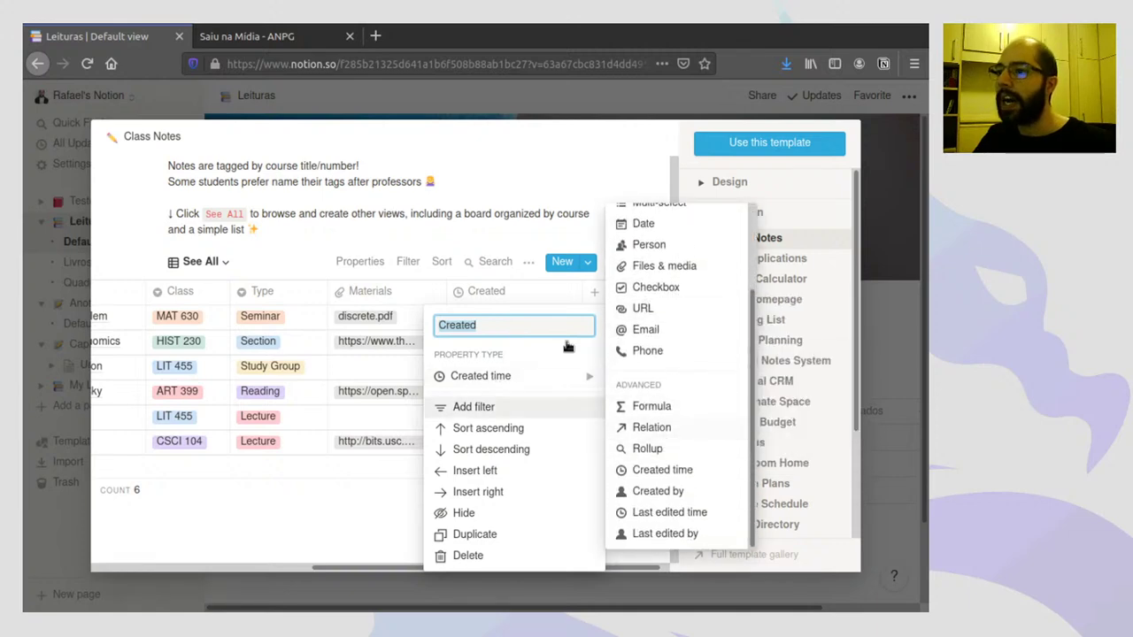
{"action": "left_click", "coordinate": [320, 487]}
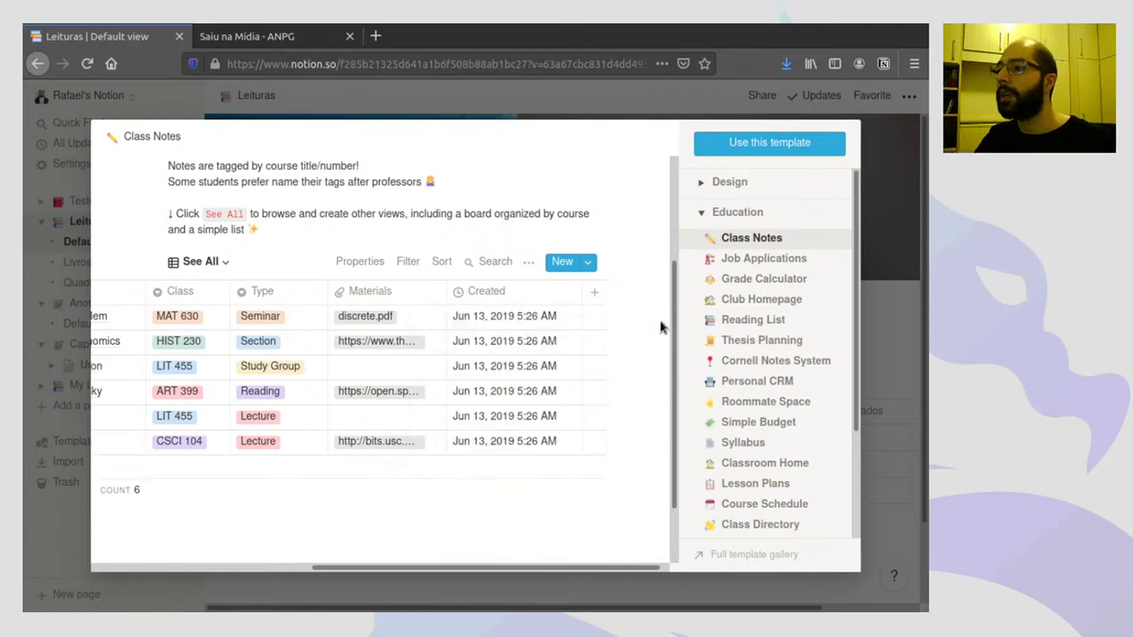
- Preview the Job Applications and Grade Calculator templates
{"action": "left_click", "coordinate": [761, 258]}
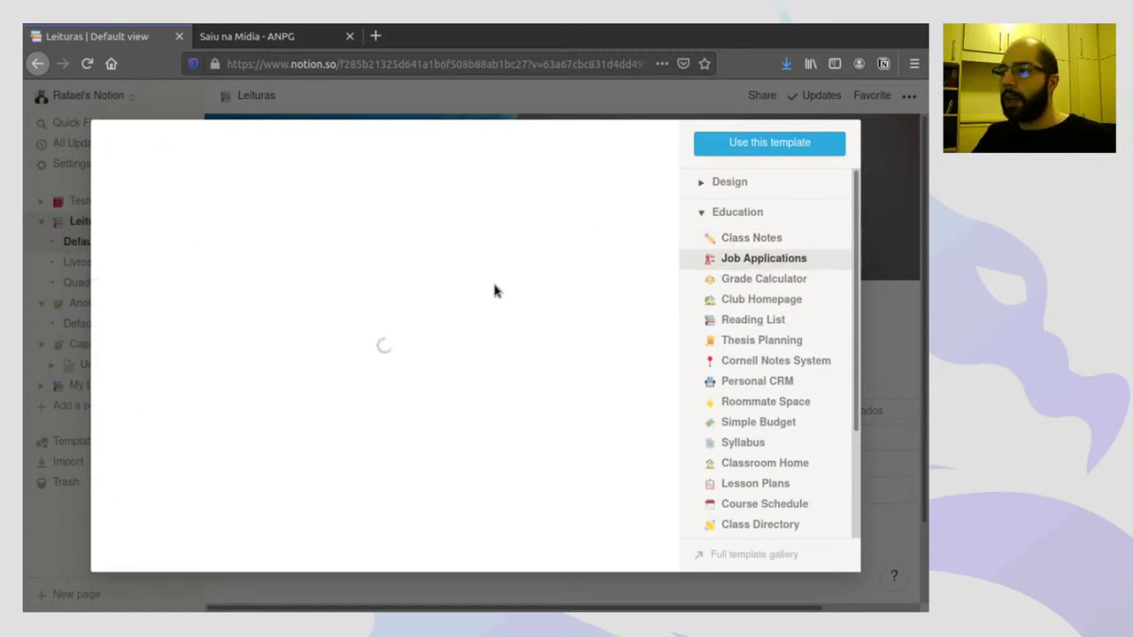
{"action": "scroll", "coordinate": [510, 306], "scroll_direction": "down", "scroll_amount": 2}
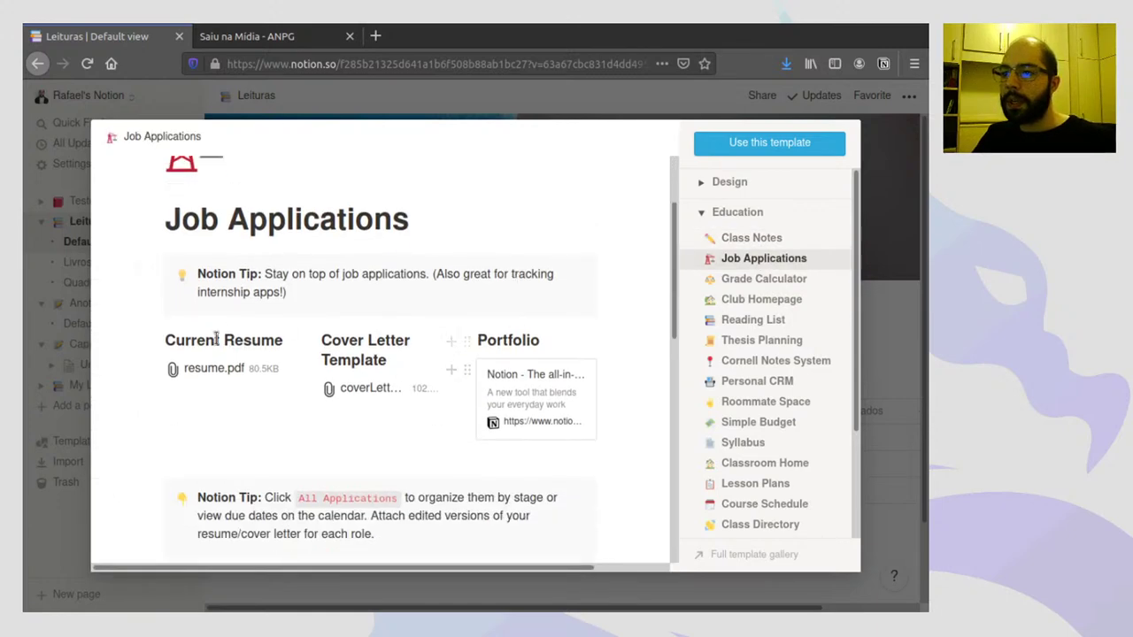
{"action": "scroll", "coordinate": [493, 399], "scroll_direction": "down", "scroll_amount": 5}
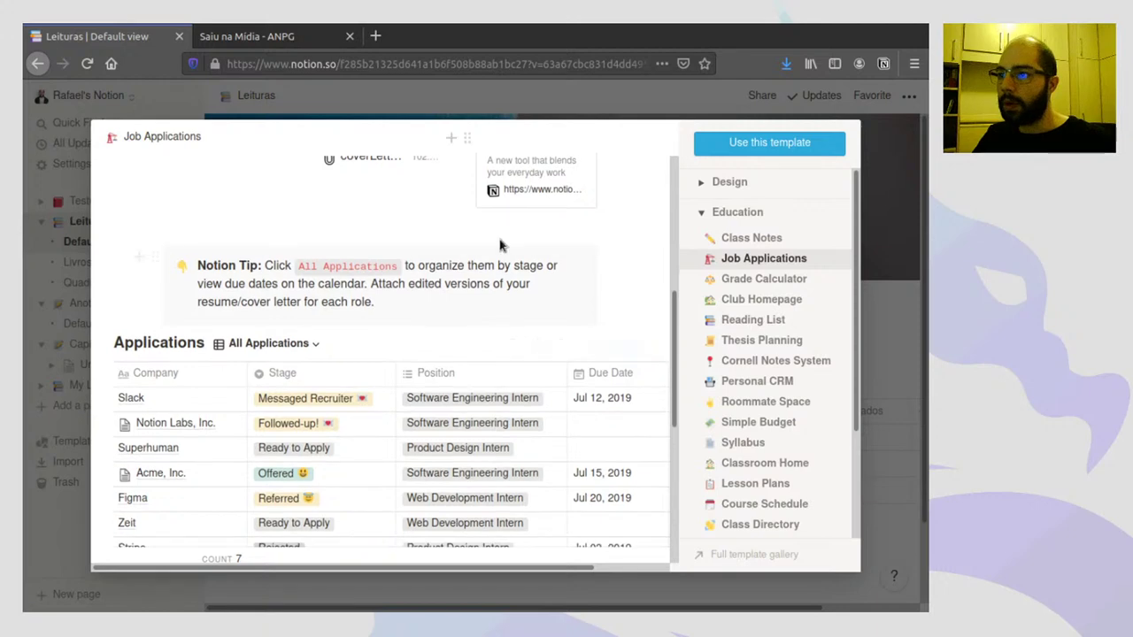
{"action": "scroll", "coordinate": [213, 400], "scroll_direction": "down", "scroll_amount": 2}
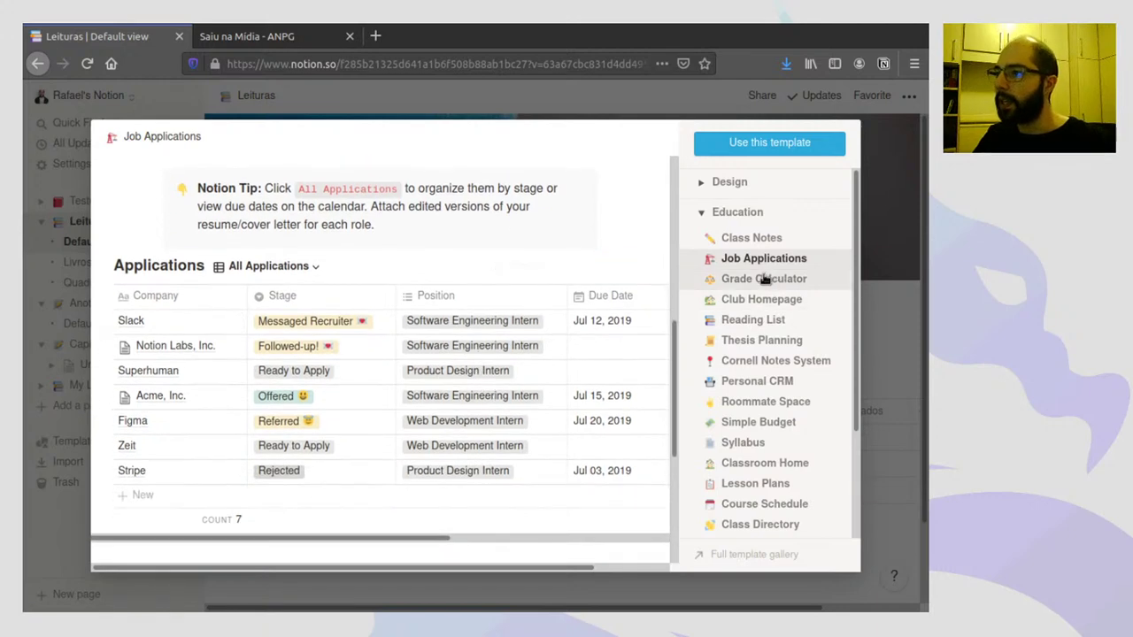
{"action": "left_click", "coordinate": [765, 283]}
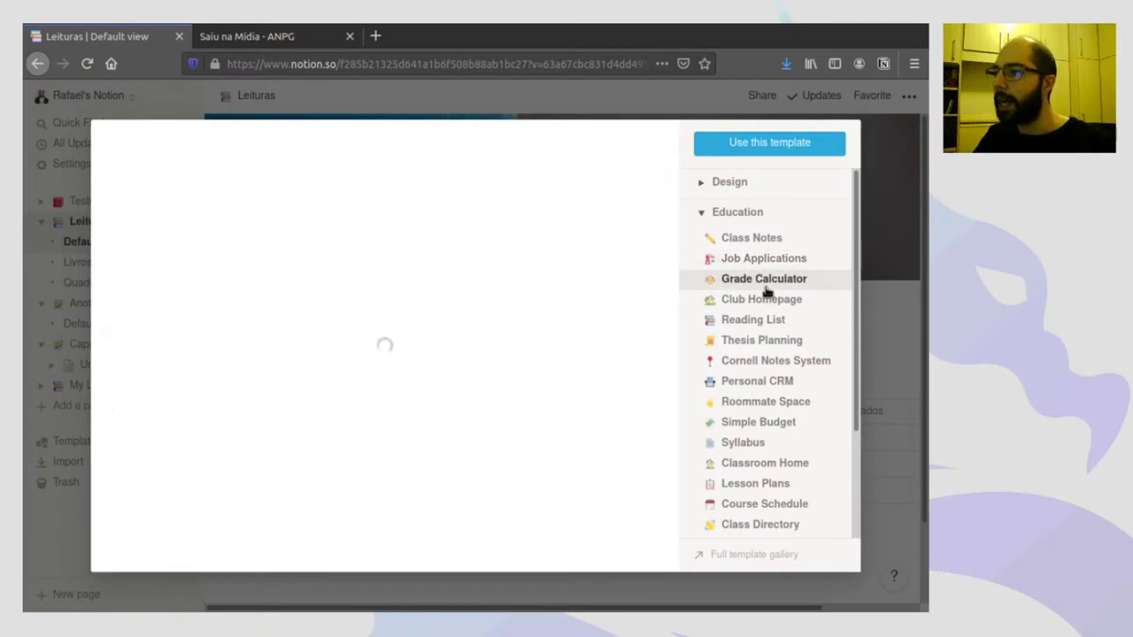
{"action": "scroll", "coordinate": [464, 301], "scroll_direction": "down", "scroll_amount": 2}
{"action": "scroll", "coordinate": [464, 301], "scroll_direction": "down", "scroll_amount": 6}
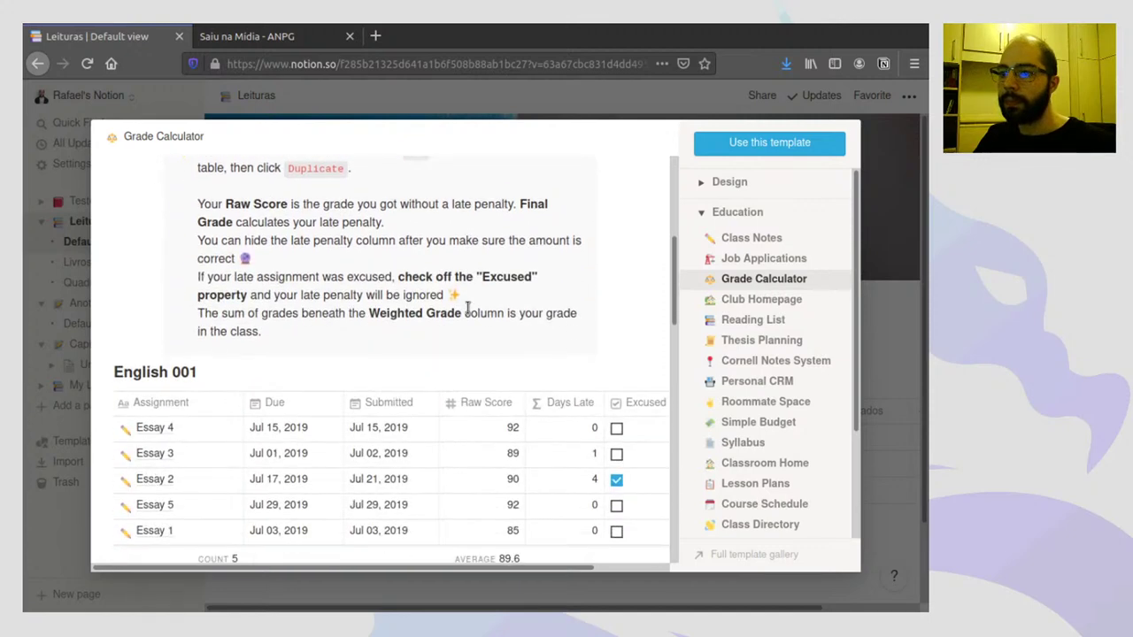
- Preview the Club Homepage, Reading List and Thesis Planning templates
{"action": "left_click", "coordinate": [750, 302]}
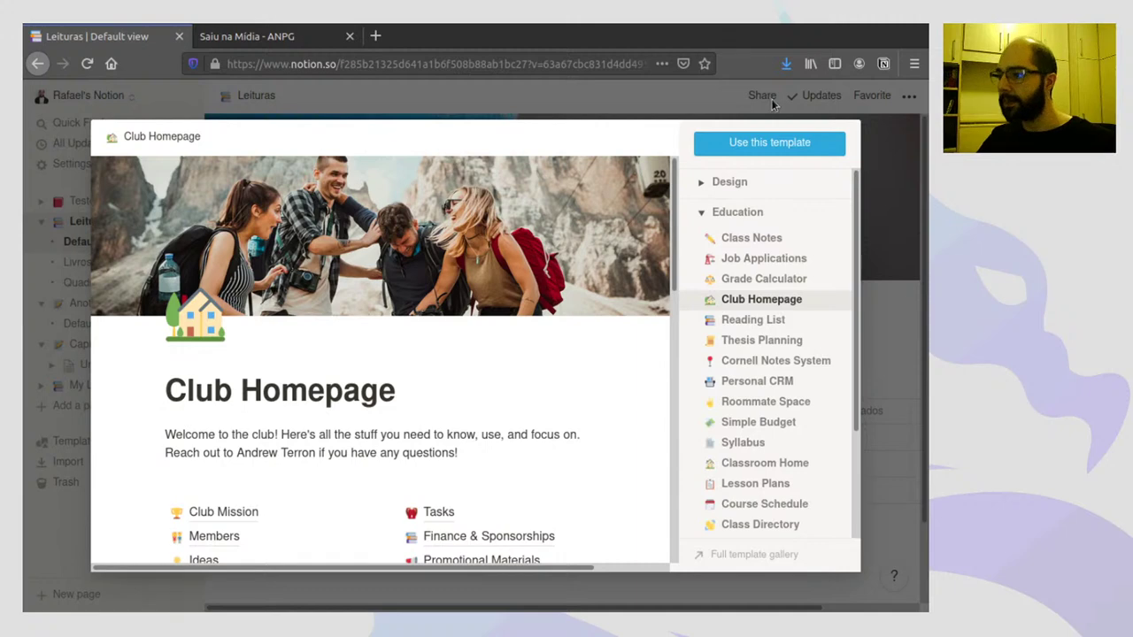
{"action": "left_click", "coordinate": [760, 324]}
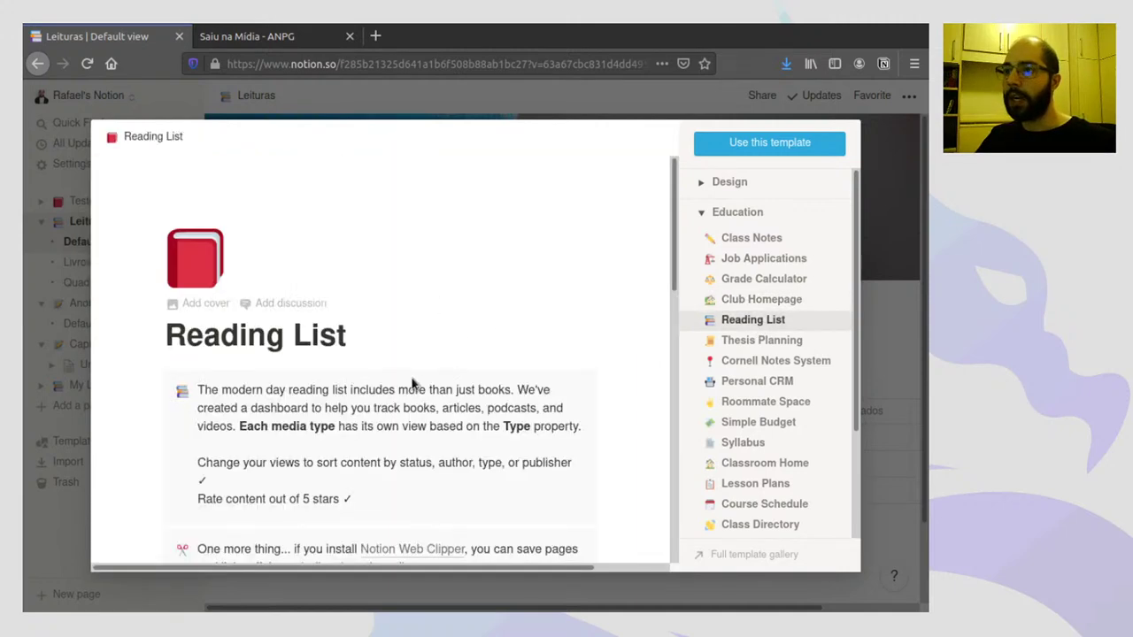
{"action": "scroll", "coordinate": [415, 354], "scroll_direction": "down", "scroll_amount": 6}
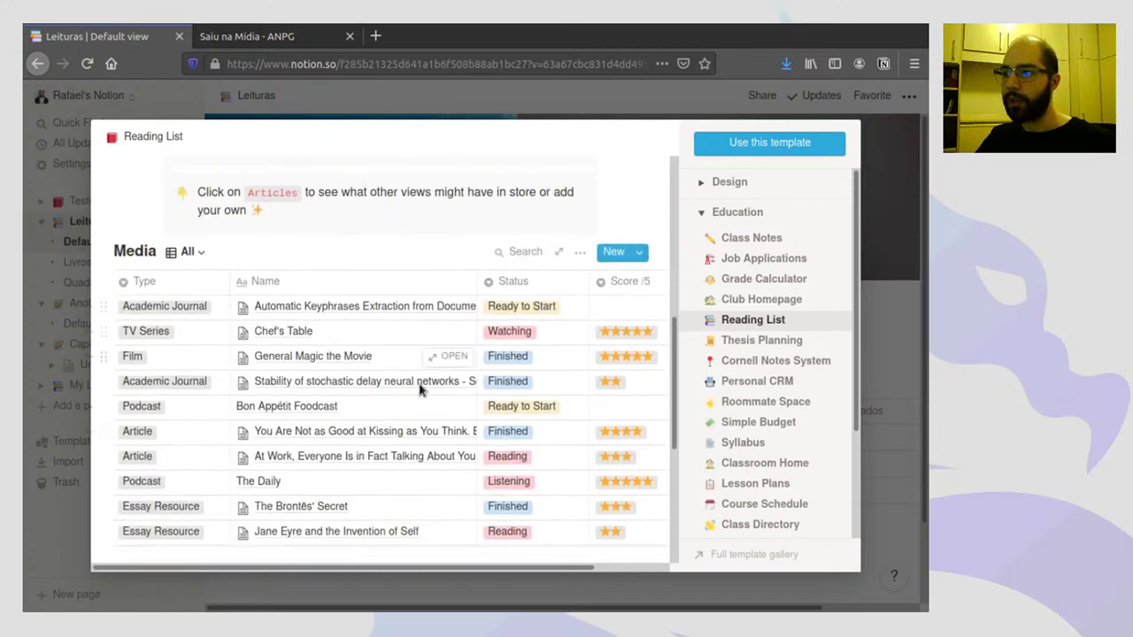
{"action": "scroll", "coordinate": [419, 384], "scroll_direction": "down", "scroll_amount": 1}
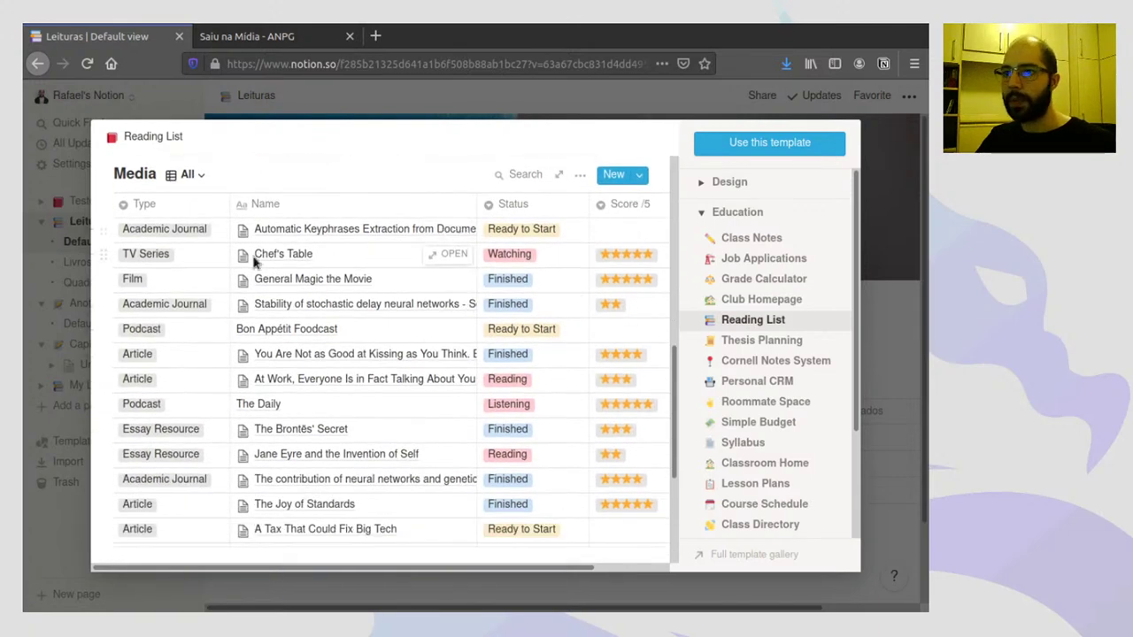
{"action": "left_click", "coordinate": [769, 343]}
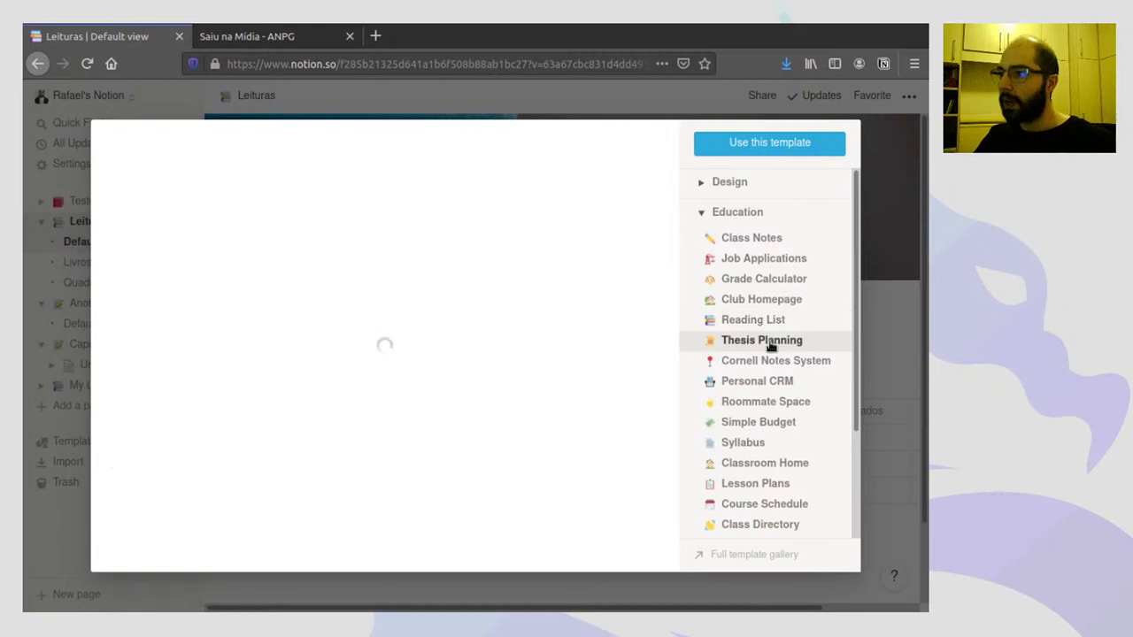
{"action": "scroll", "coordinate": [538, 348], "scroll_direction": "down", "scroll_amount": 4}
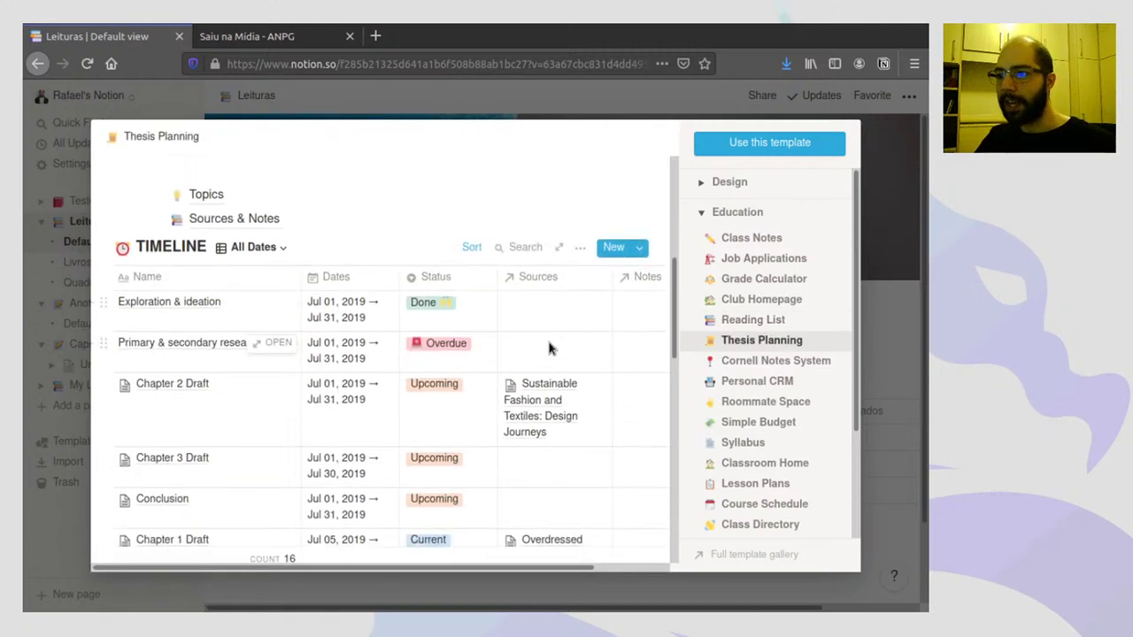
{"action": "scroll", "coordinate": [549, 349], "scroll_direction": "down", "scroll_amount": 1}
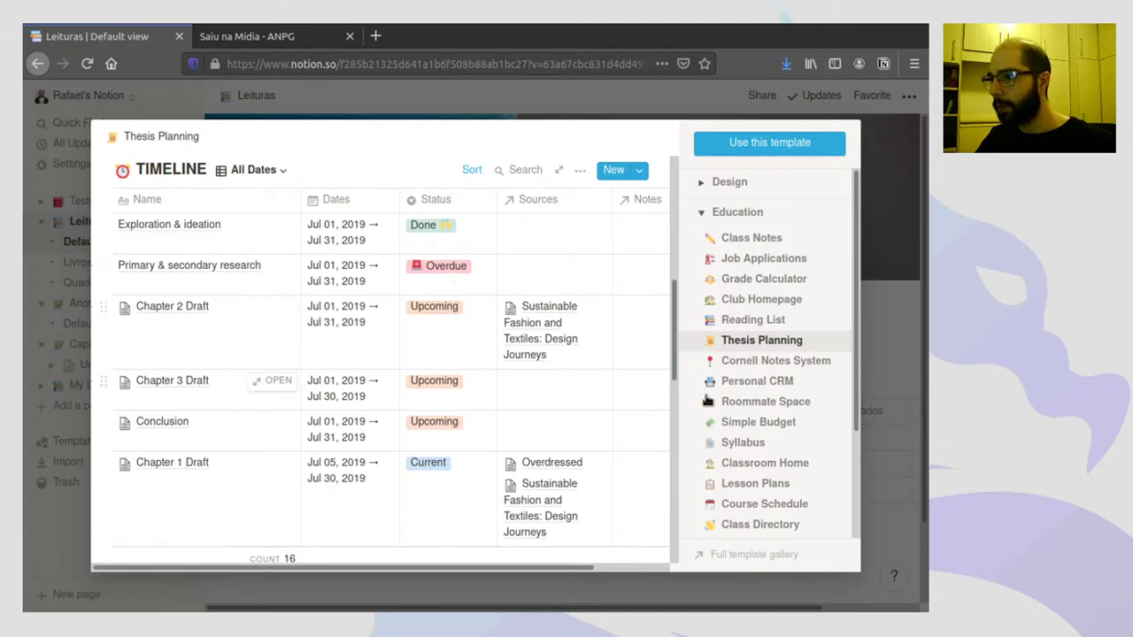
- Preview Roommate Space, then Lesson Plans with its four-lesson All Lessons table
{"action": "left_click", "coordinate": [750, 403]}
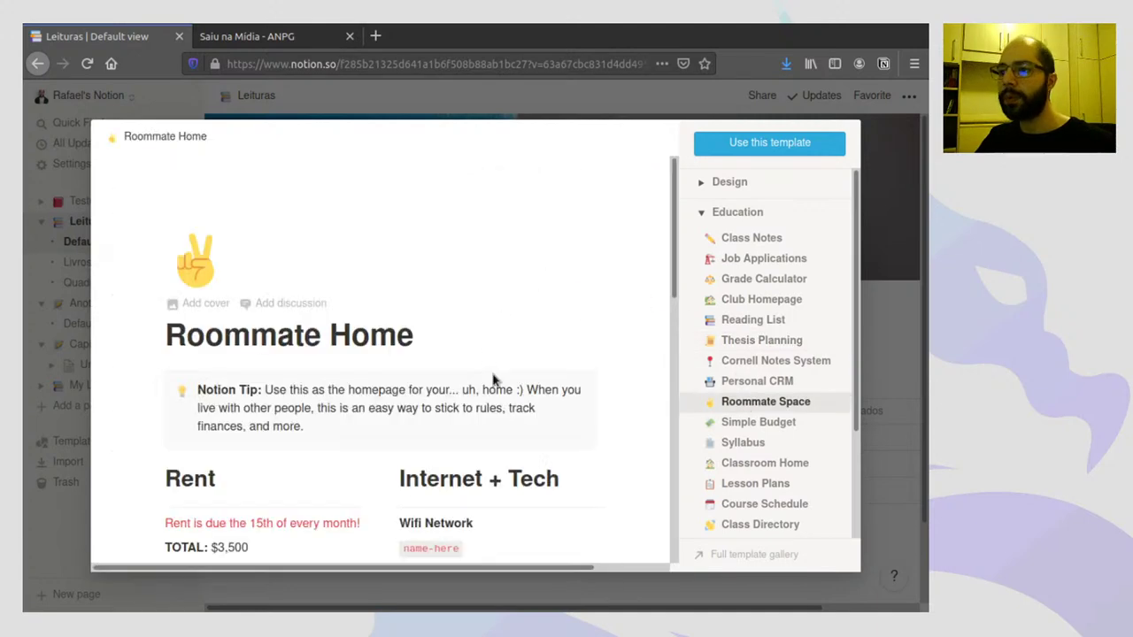
{"action": "scroll", "coordinate": [495, 382], "scroll_direction": "down", "scroll_amount": 4}
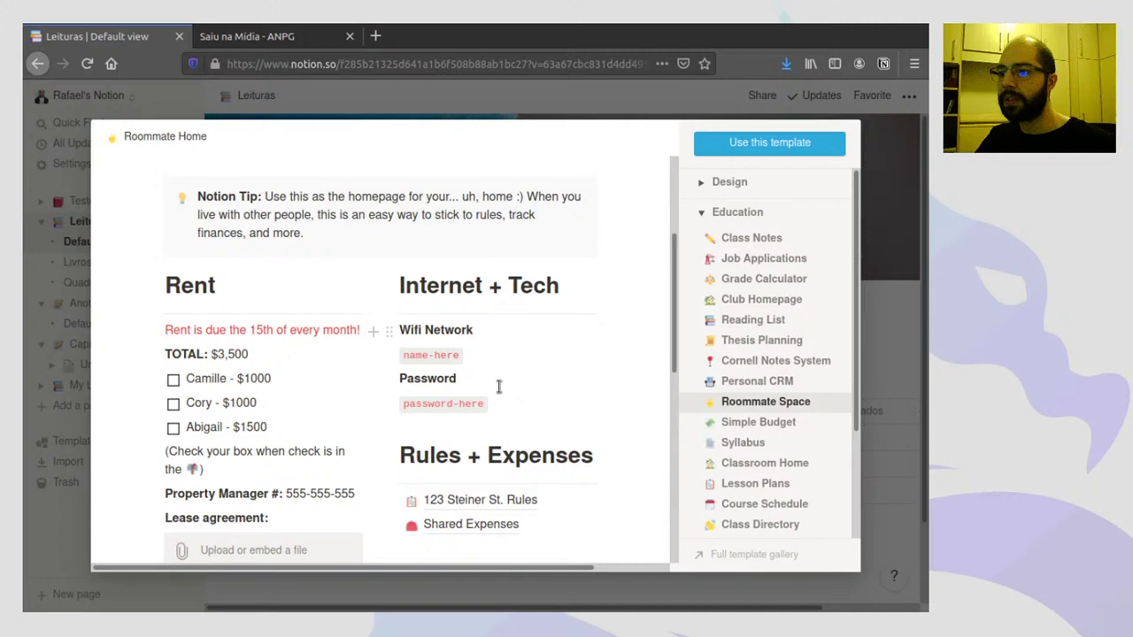
{"action": "left_click", "coordinate": [760, 485]}
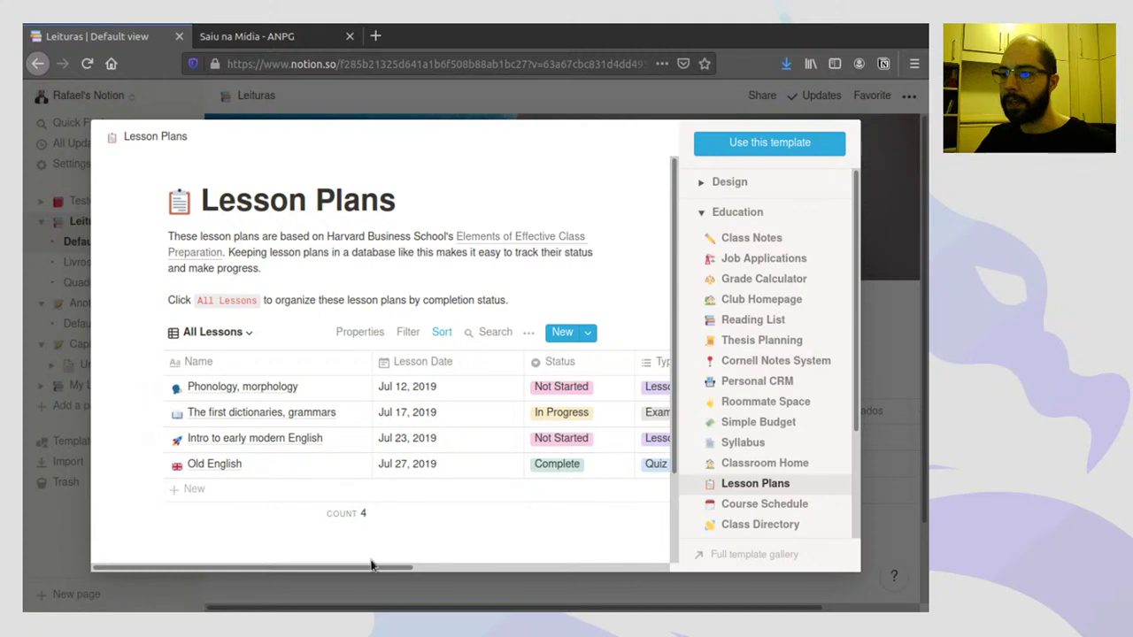
{"action": "left_click_drag", "start_coordinate": [371, 569], "coordinate": [371, 570]}
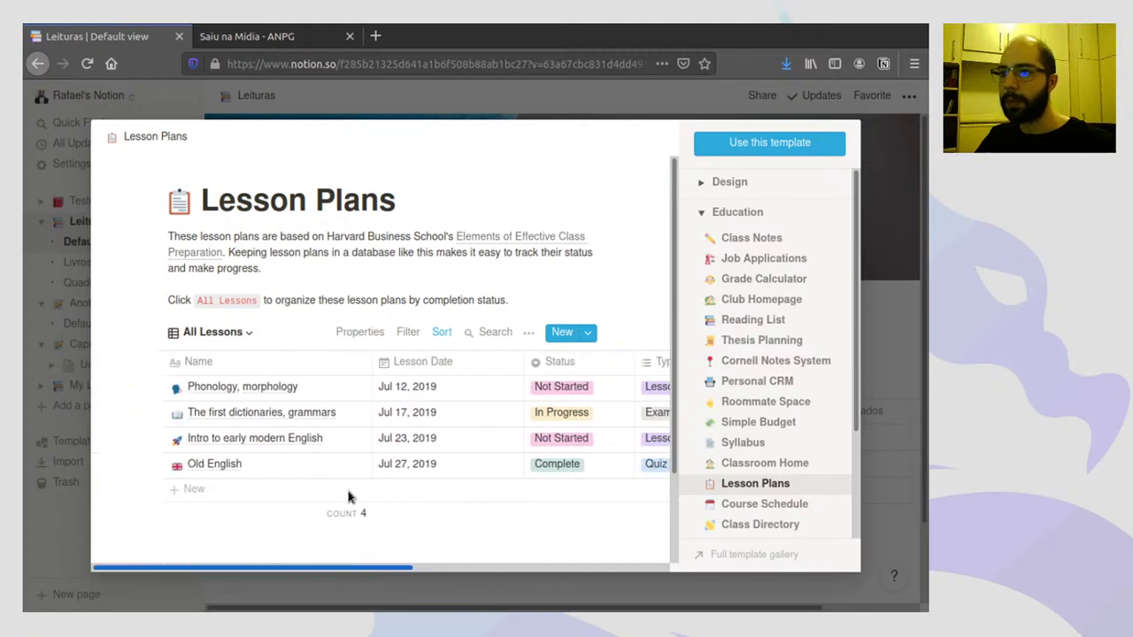
- Create the Lesson Plans page from the template and add a Teste lesson dated Jul 22, 2020
{"action": "left_click", "coordinate": [759, 143]}
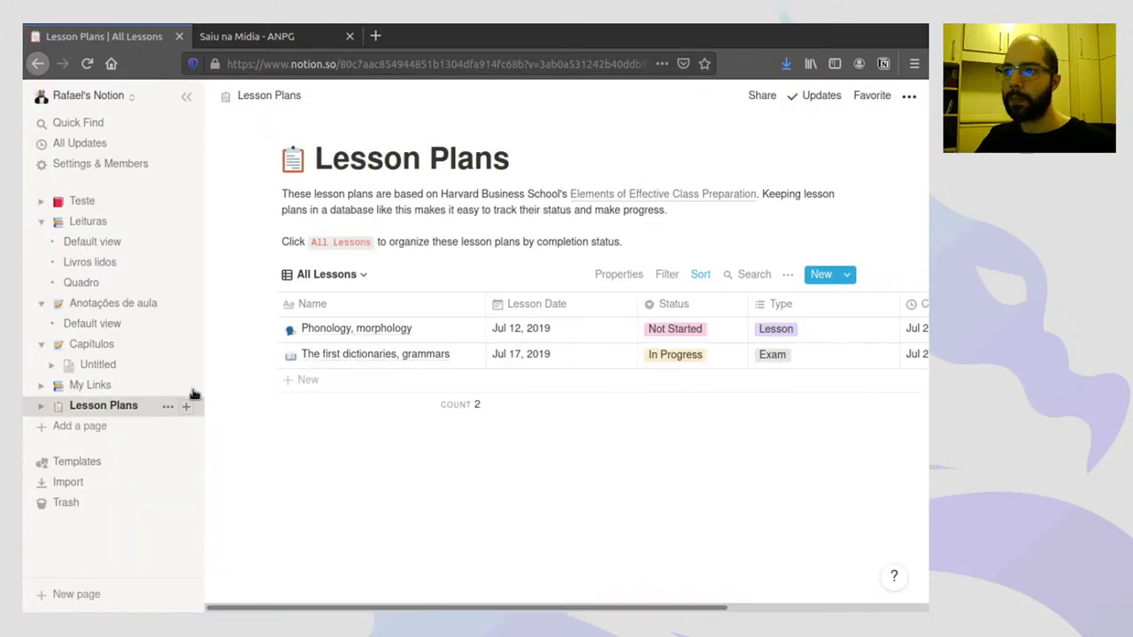
{"action": "left_click", "coordinate": [309, 381]}
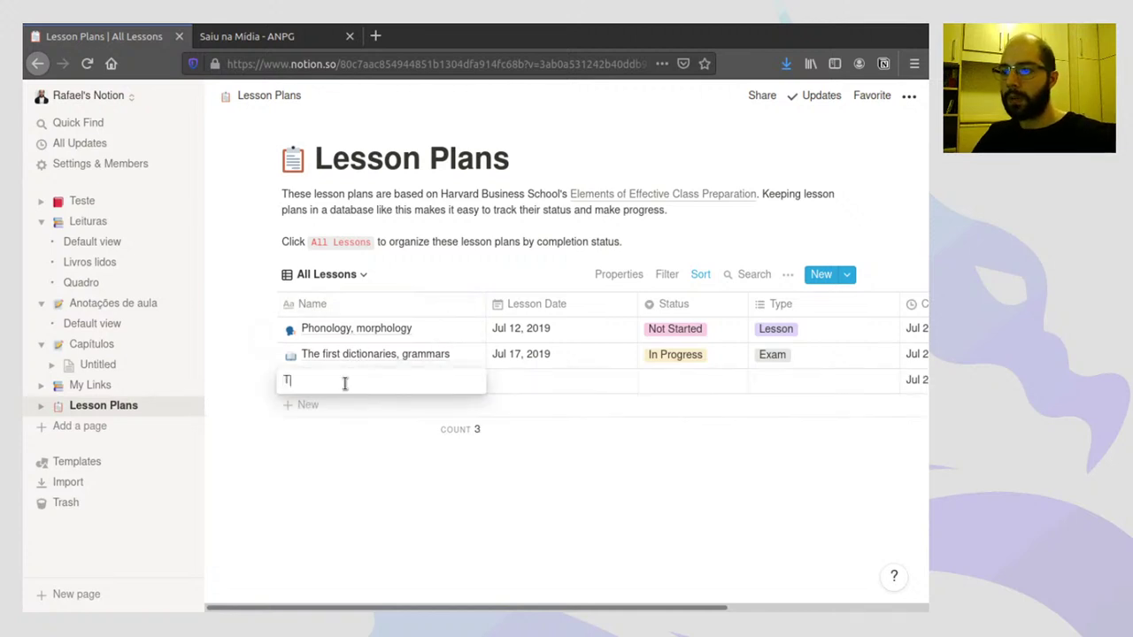
{"action": "type", "text": "Teste"}
{"action": "key", "text": "Return"}
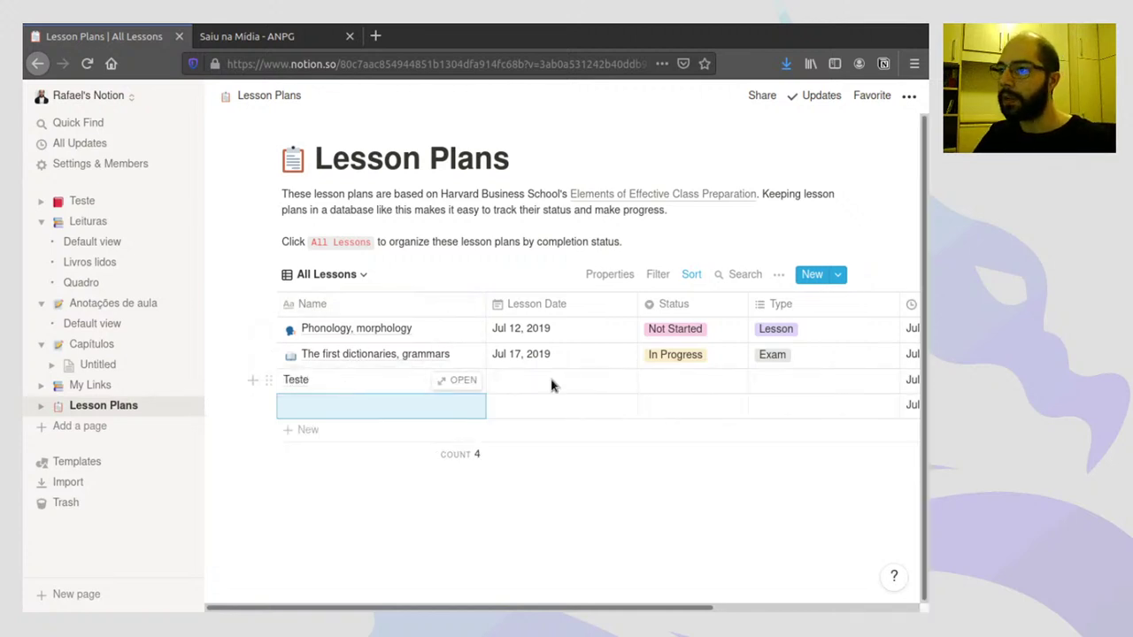
{"action": "left_click", "coordinate": [535, 381]}
{"action": "left_click", "coordinate": [555, 361]}
{"action": "left_click", "coordinate": [705, 383]}
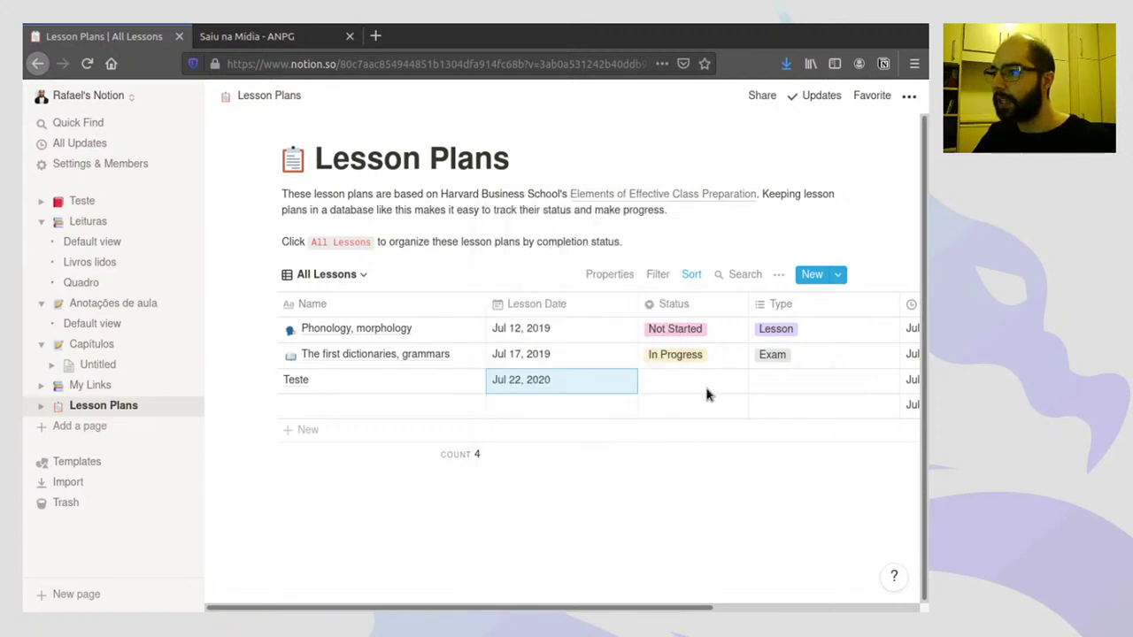
- Rename the Not Started status option to Não comecei
{"action": "left_click", "coordinate": [676, 390]}
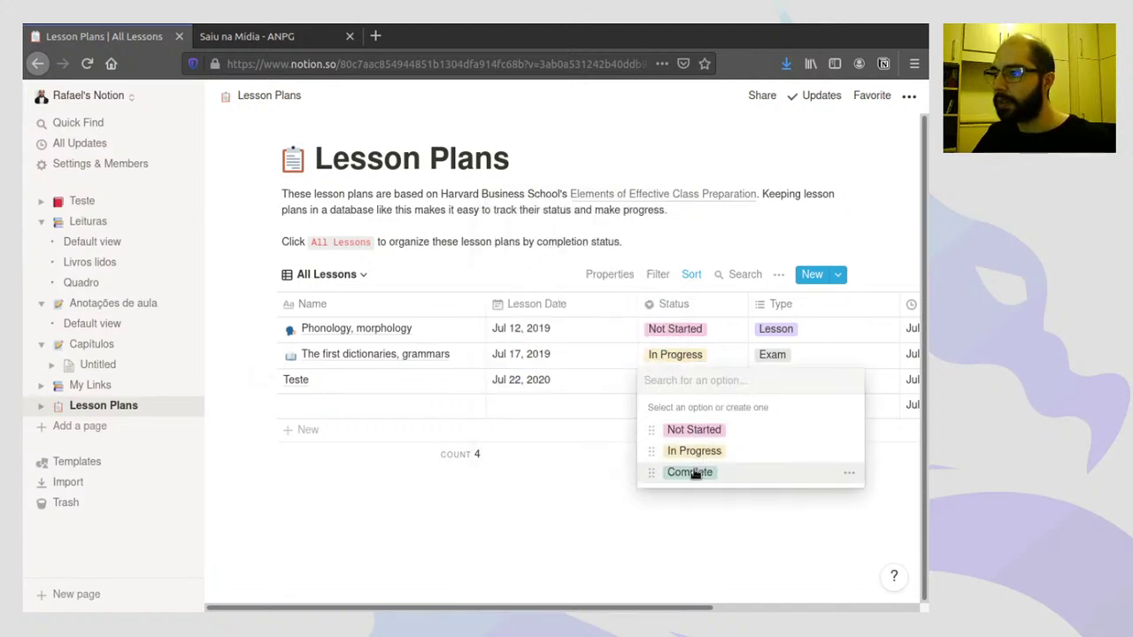
{"action": "left_click", "coordinate": [849, 430]}
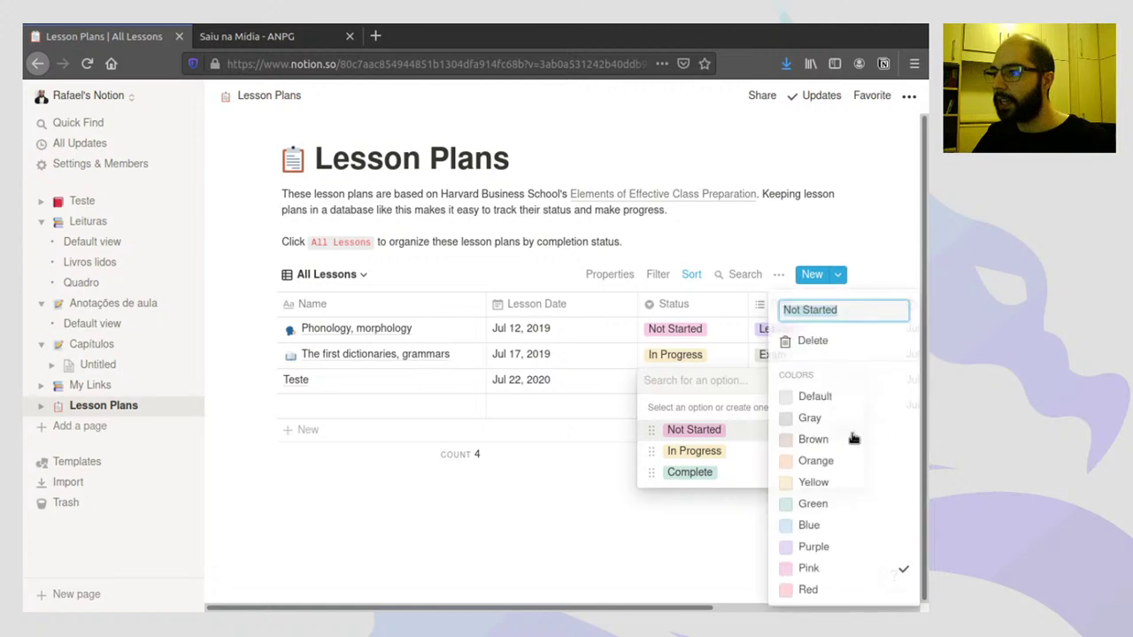
{"action": "left_click", "coordinate": [841, 313]}
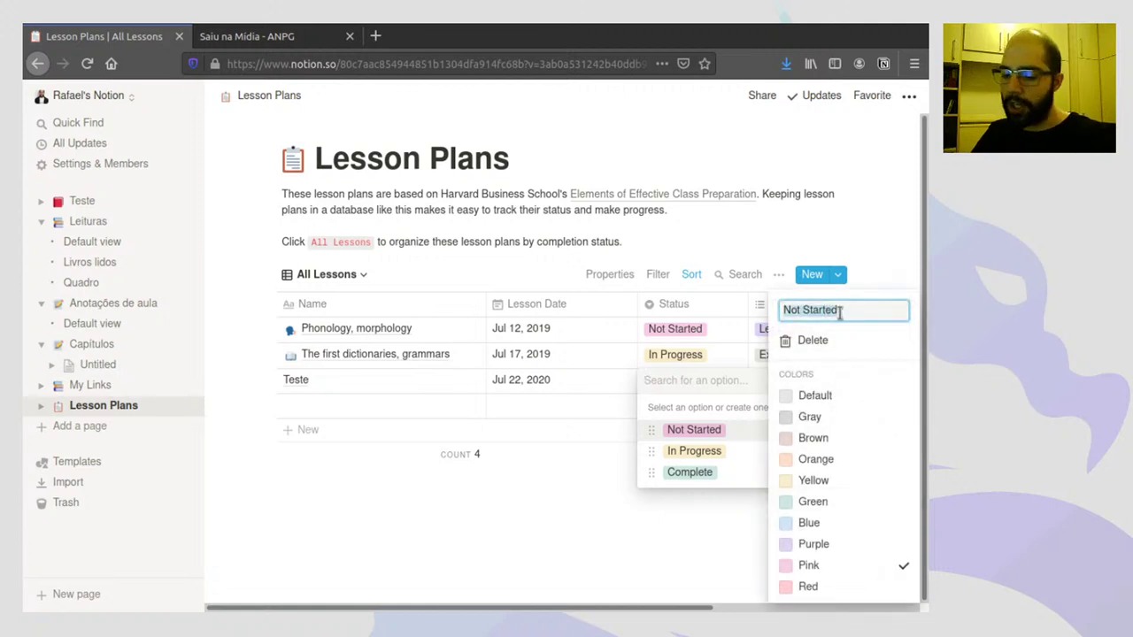
{"action": "key", "text": "ctrl+a"}
{"action": "type", "text": "Nã"}
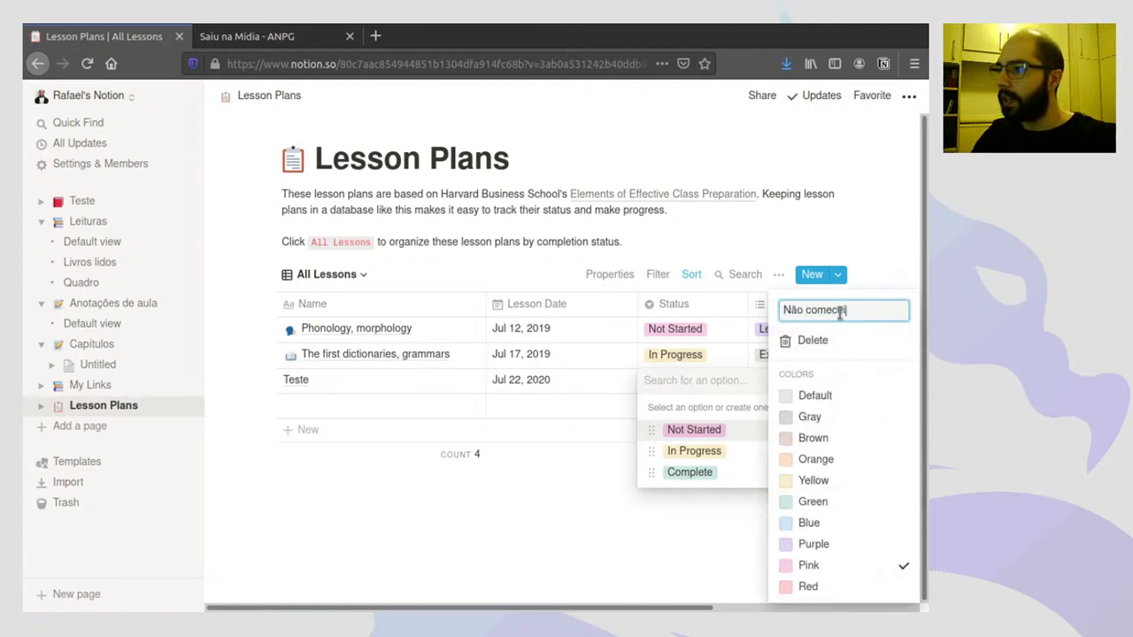
{"action": "key", "text": "Return"}
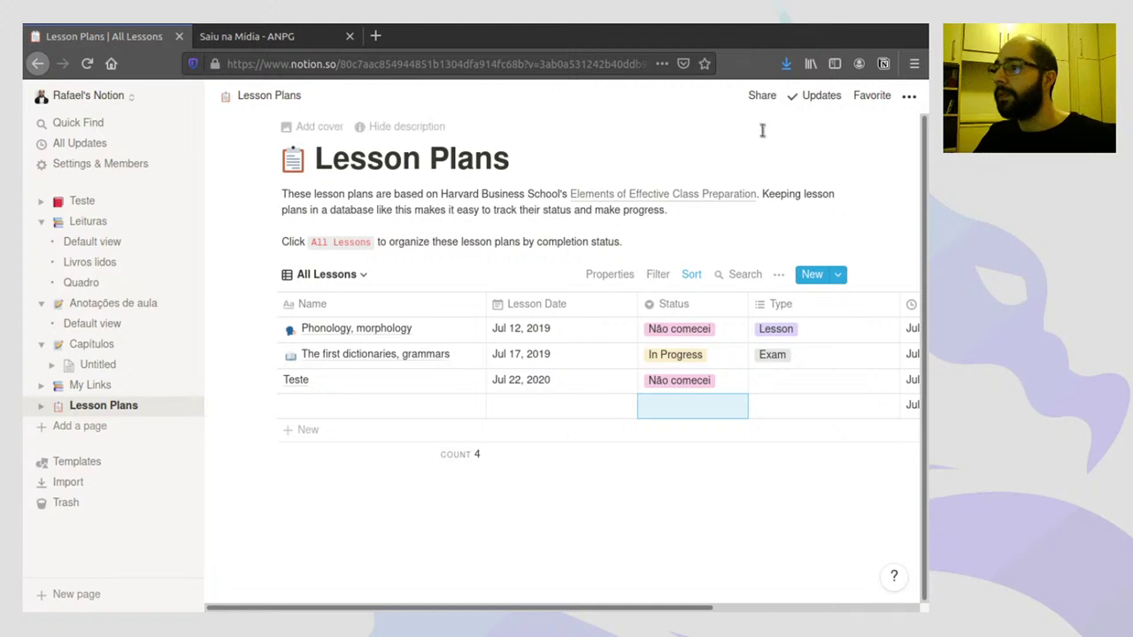
- Share the Lesson Plans page to the web, copy its link, and test it in a new tab
{"action": "left_click", "coordinate": [768, 96]}
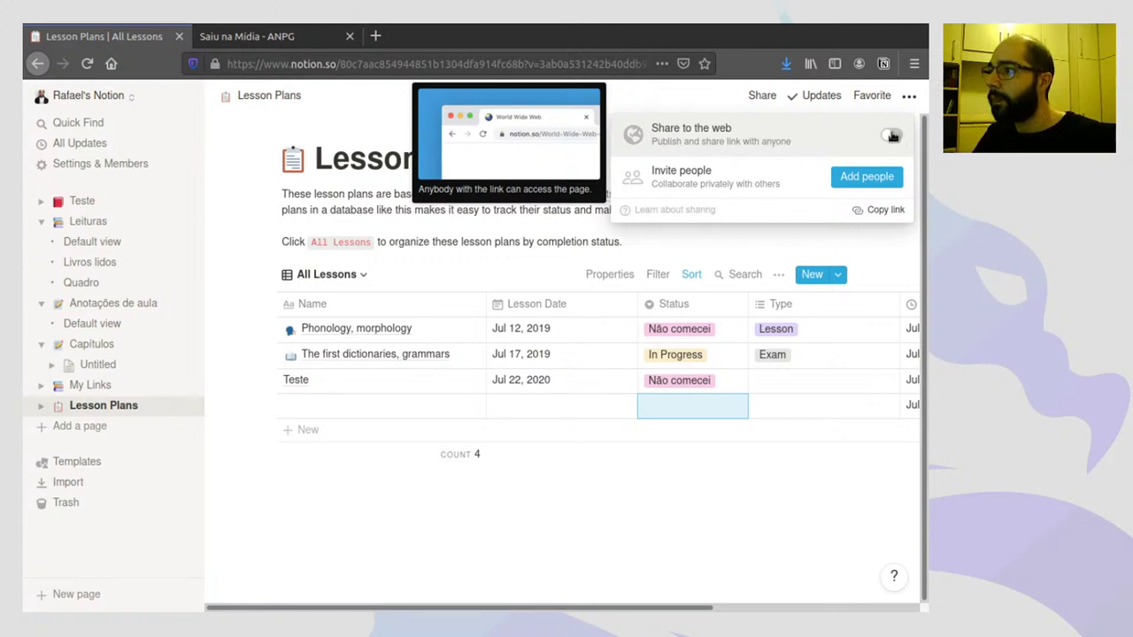
{"action": "left_click", "coordinate": [892, 135]}
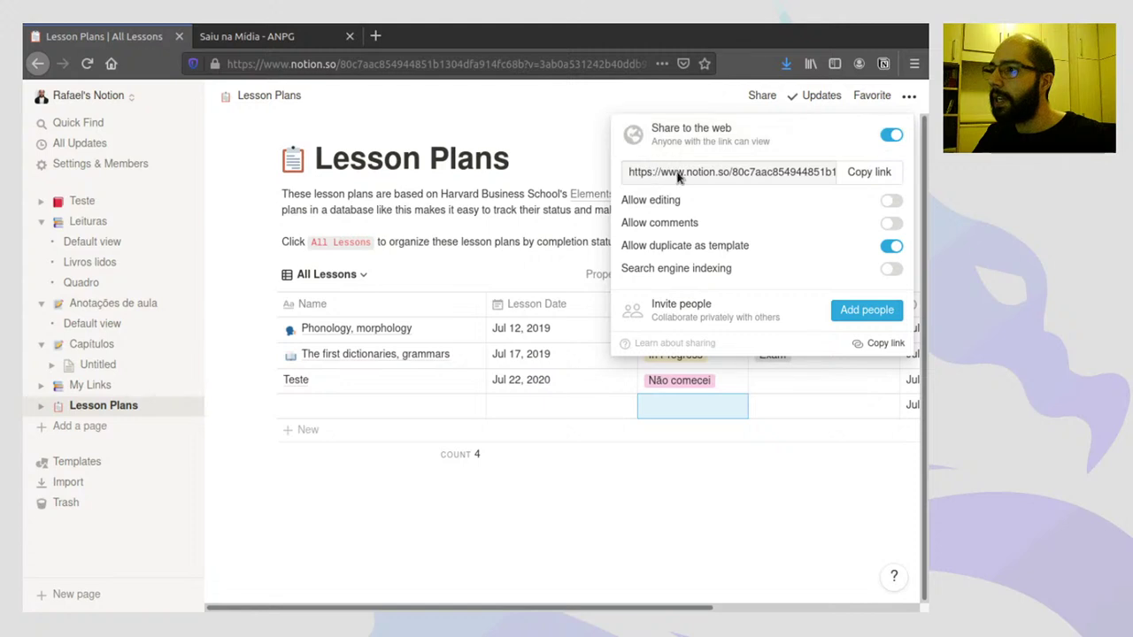
{"action": "left_click", "coordinate": [856, 173]}
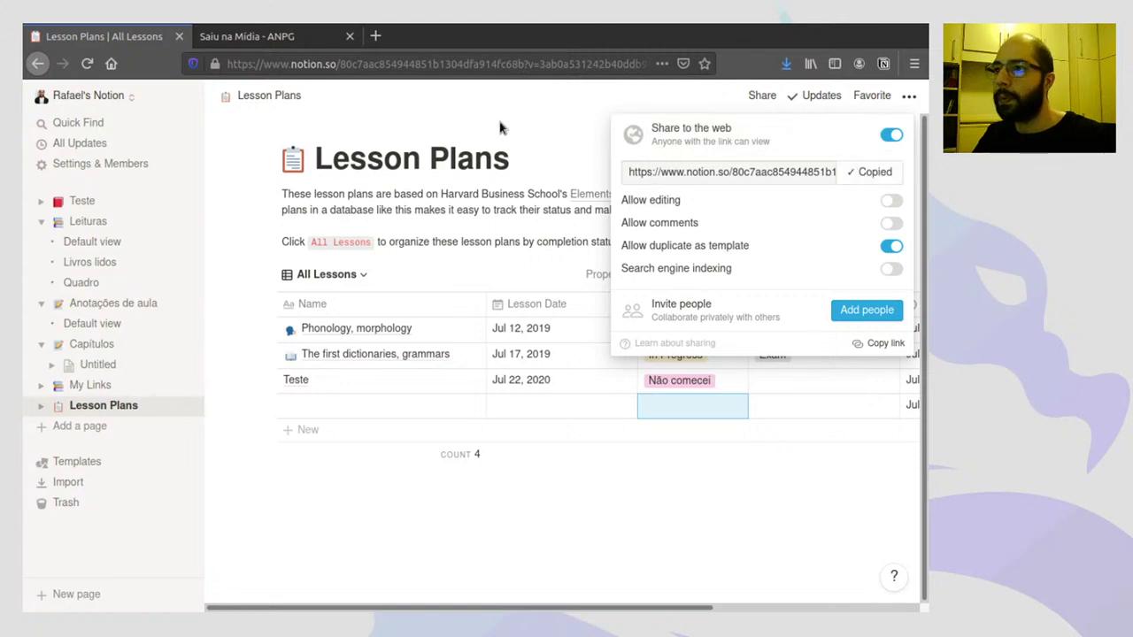
{"action": "left_click", "coordinate": [531, 119]}
{"action": "key", "text": "ctrl+t"}
{"action": "key", "text": "Return"}
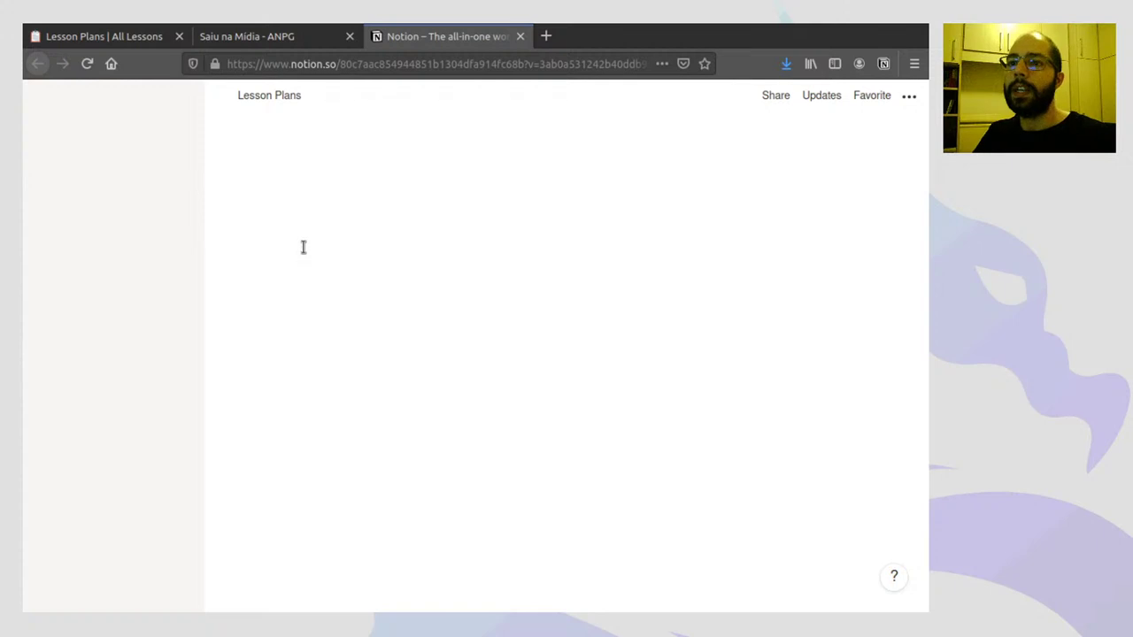
{"action": "left_click", "coordinate": [520, 37]}
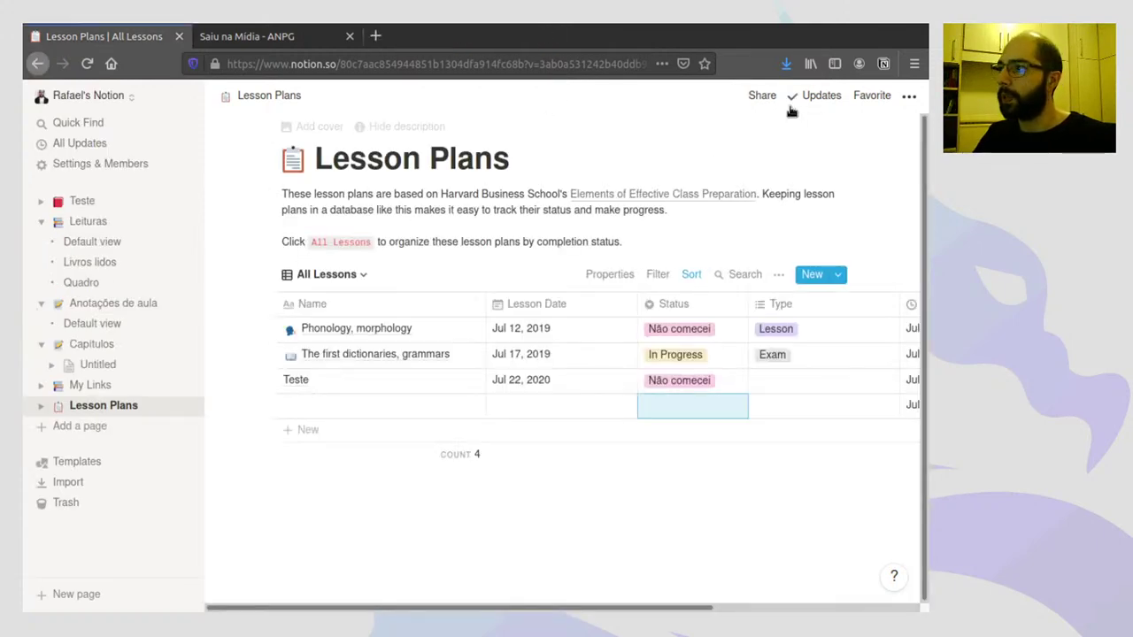
- Review the public link's permissions, with duplication as a template allowed
{"action": "left_click", "coordinate": [762, 97]}
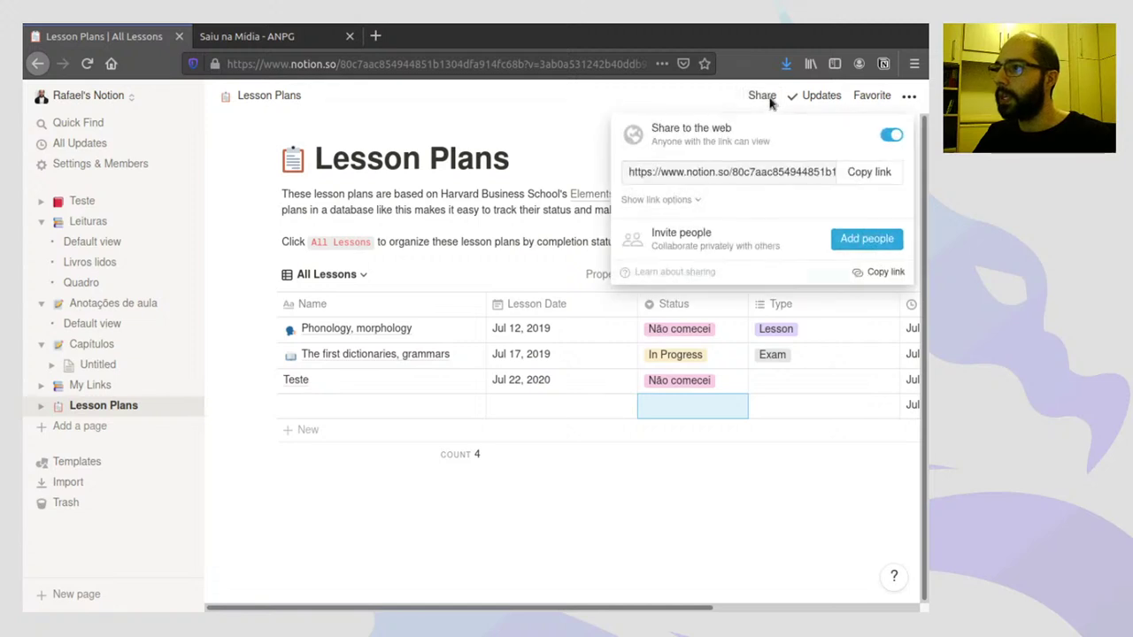
{"action": "left_click", "coordinate": [688, 199]}
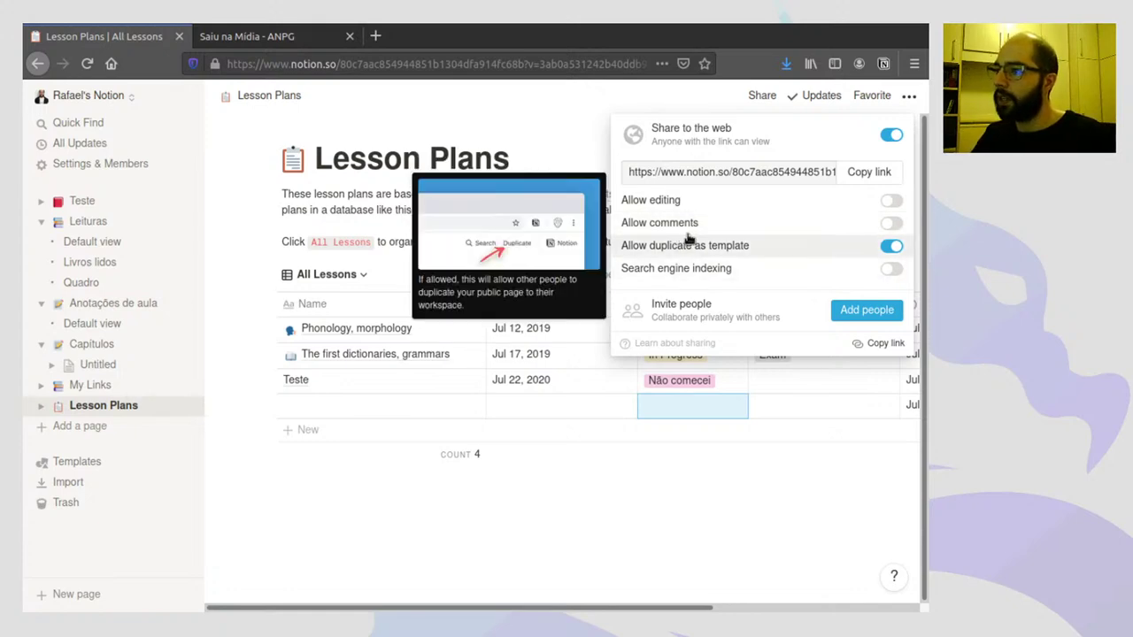
{"action": "left_click", "coordinate": [643, 104]}
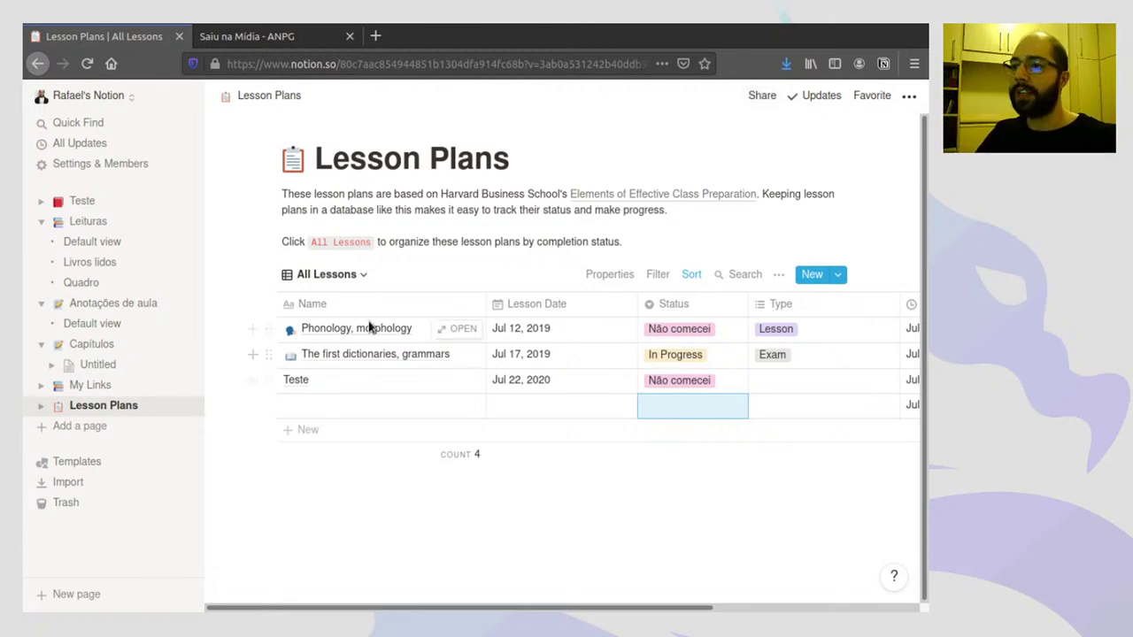
{"action": "mouse_move", "coordinate": [357, 328]}
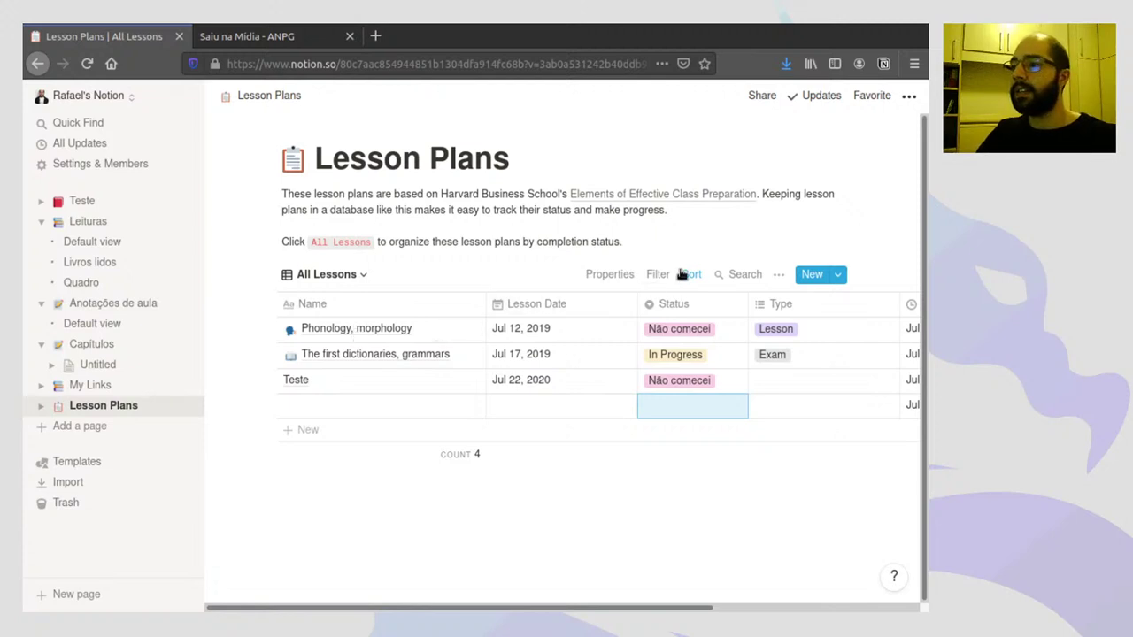